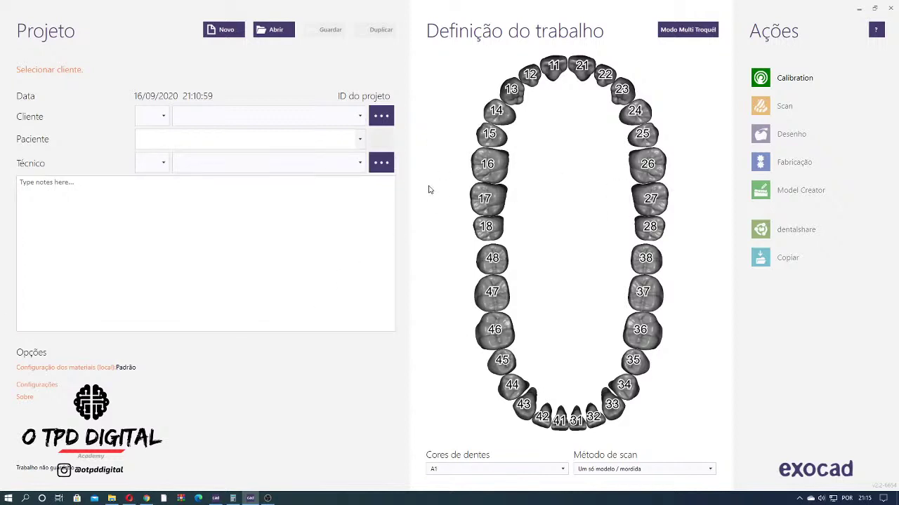
- Fill in the project with client OTDPDIGITAL, patient "alua de guias" and technician 001 Default
left_click(299, 122)
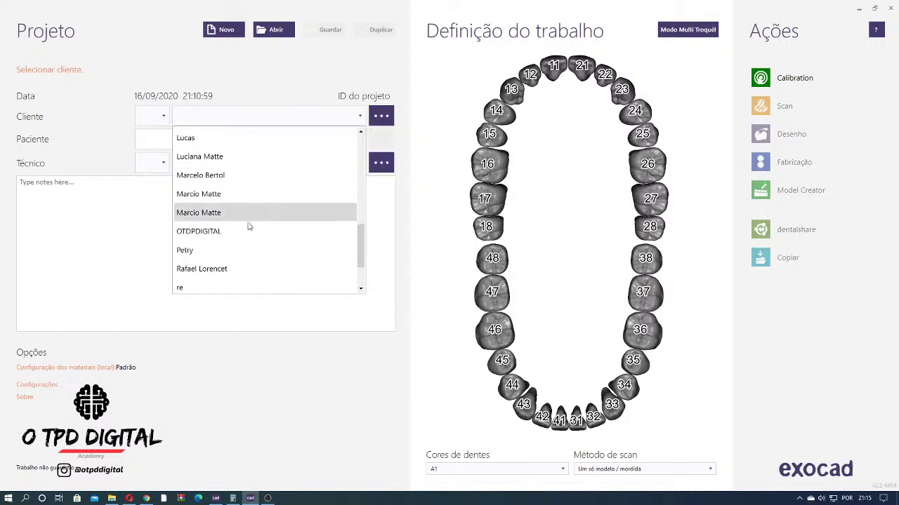
scroll(255, 185, "down", 1)
left_click(256, 185)
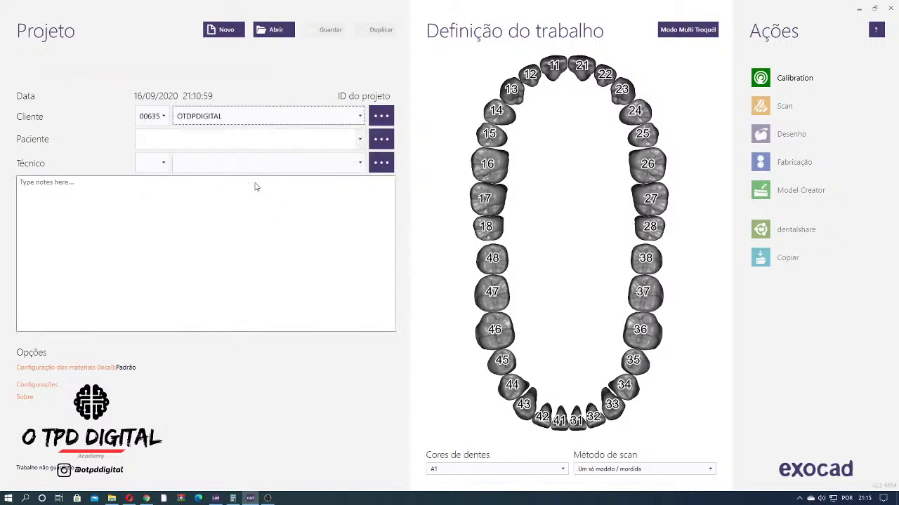
left_click(237, 144)
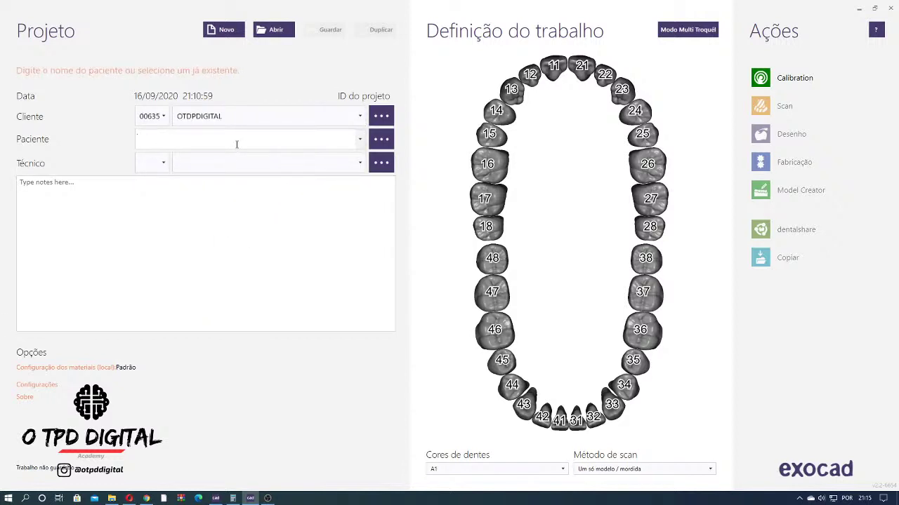
type("alua de guias")
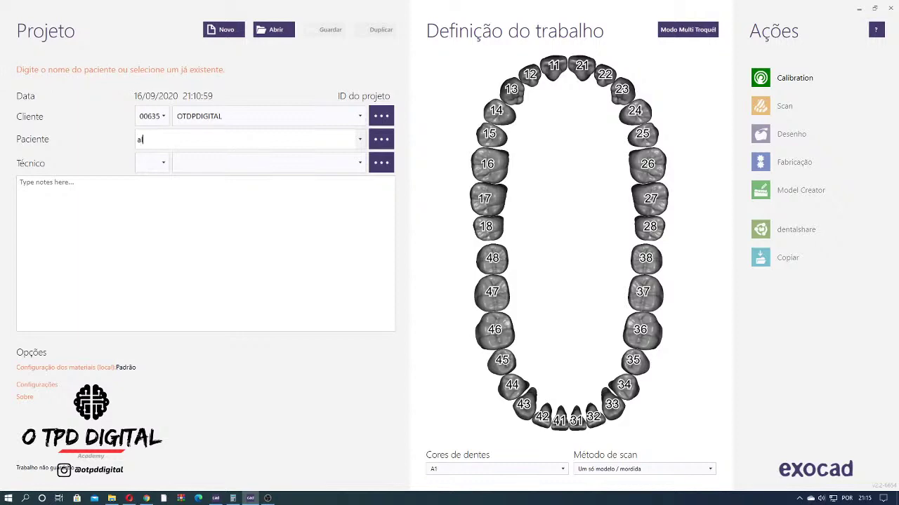
left_click(151, 163)
left_click(144, 183)
- Switch to OBS Studio, show the Captura de tela source, and check the live broadcast in YouTube Studio before returning to the project
left_click(267, 498)
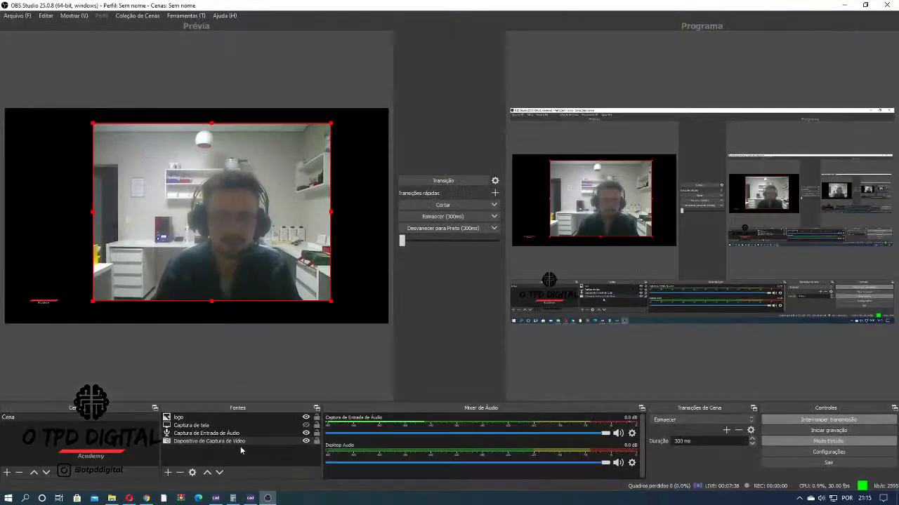
left_click(306, 425)
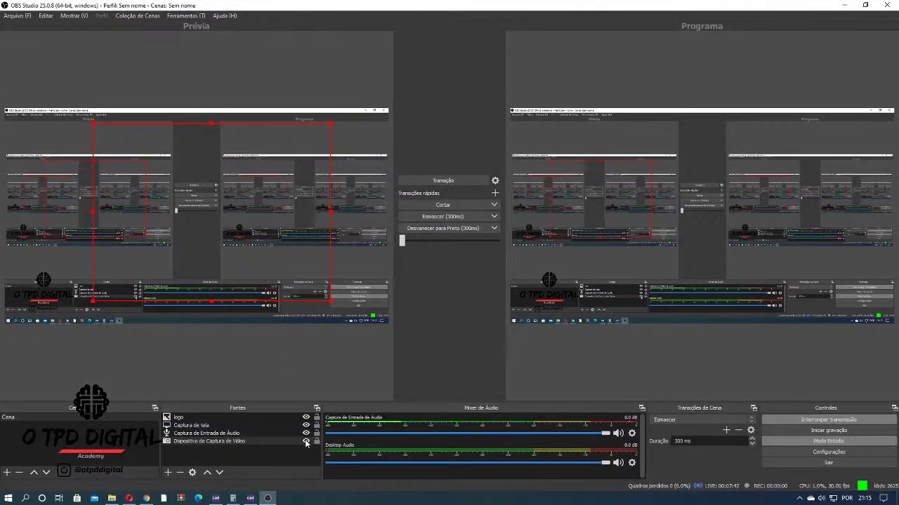
left_click(844, 5)
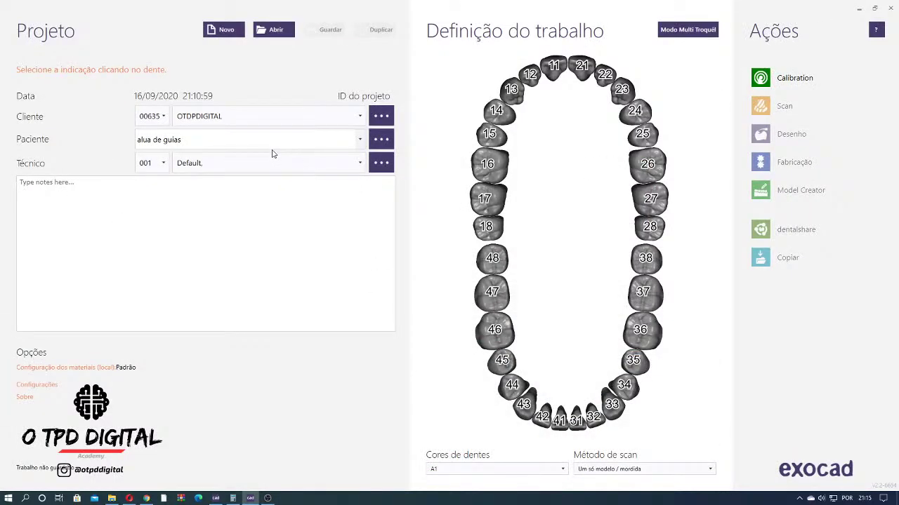
left_click(130, 499)
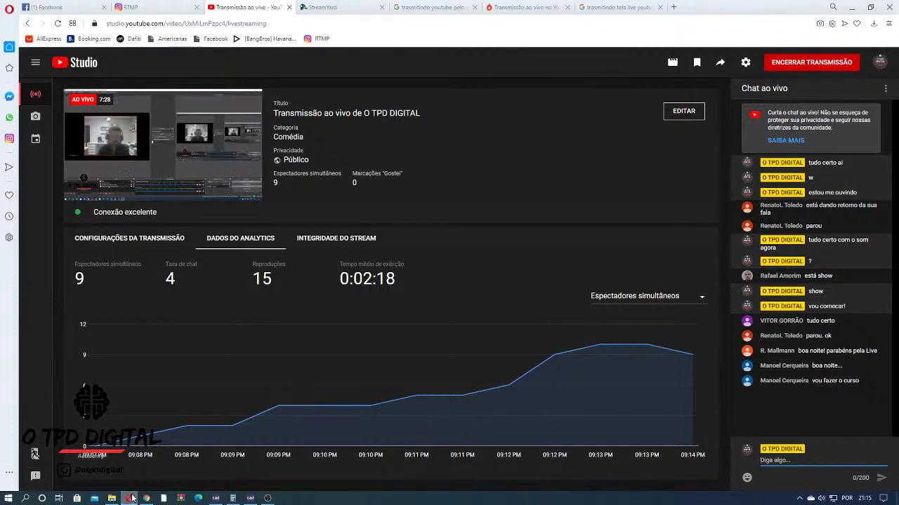
left_click(852, 13)
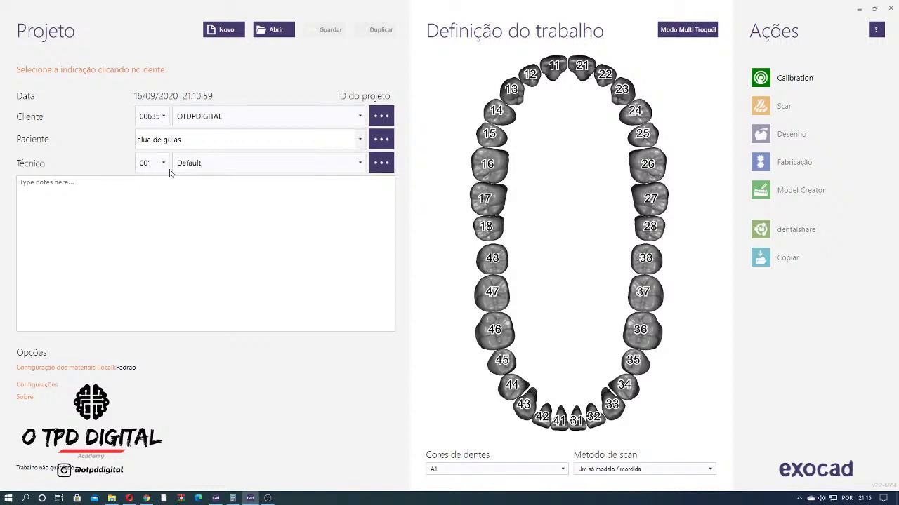
- Define tooth 13 as a Pôntico anatómico in Zircônia with virtual gingiva creation set to Facultativo (Modo assistente)
left_click(511, 89)
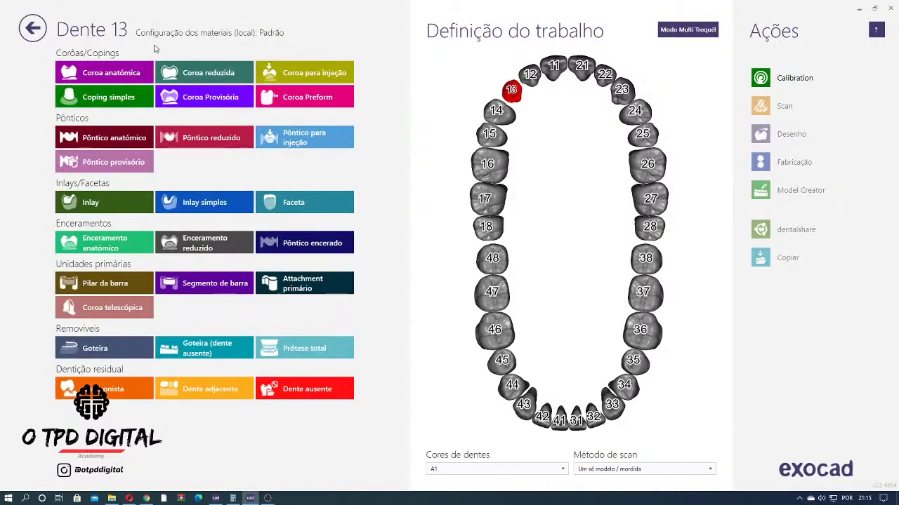
left_click(133, 134)
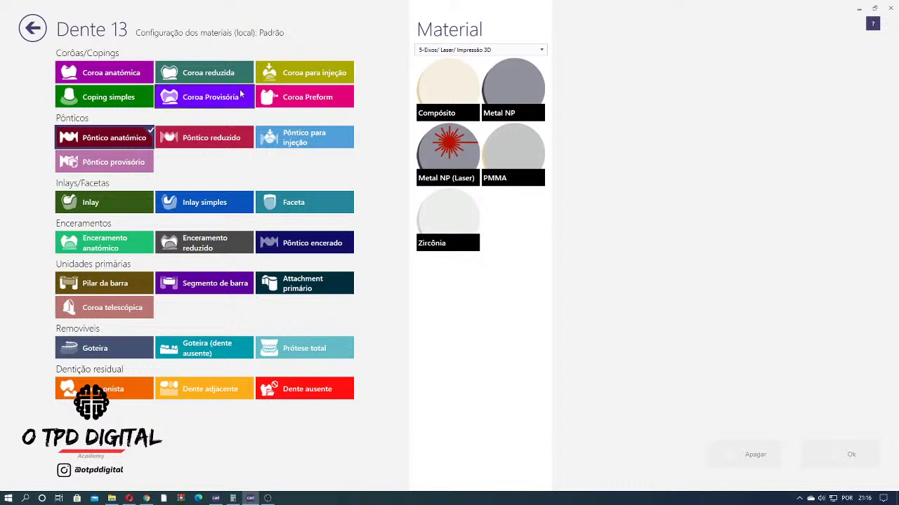
left_click(428, 208)
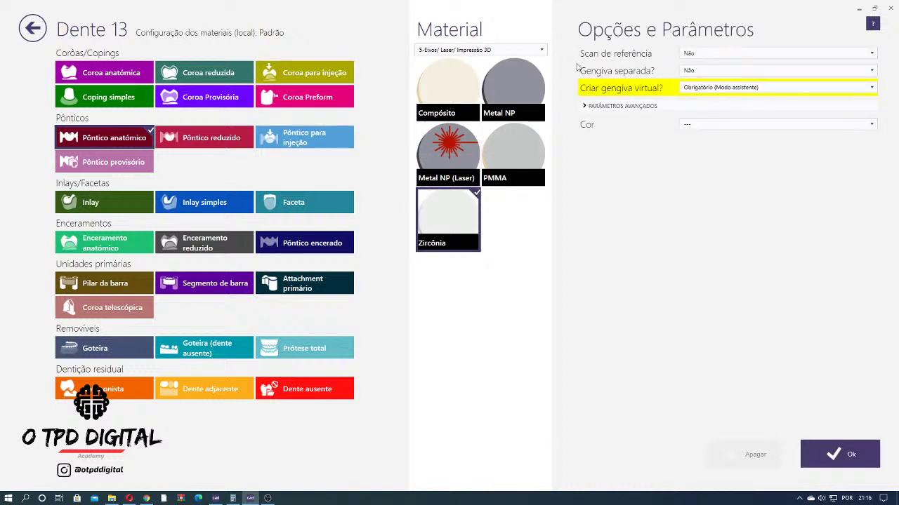
left_click(699, 91)
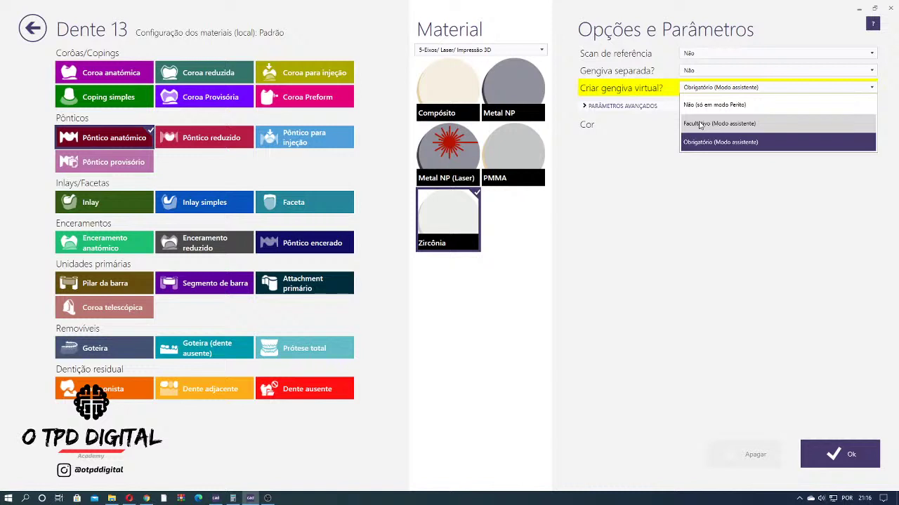
left_click(699, 124)
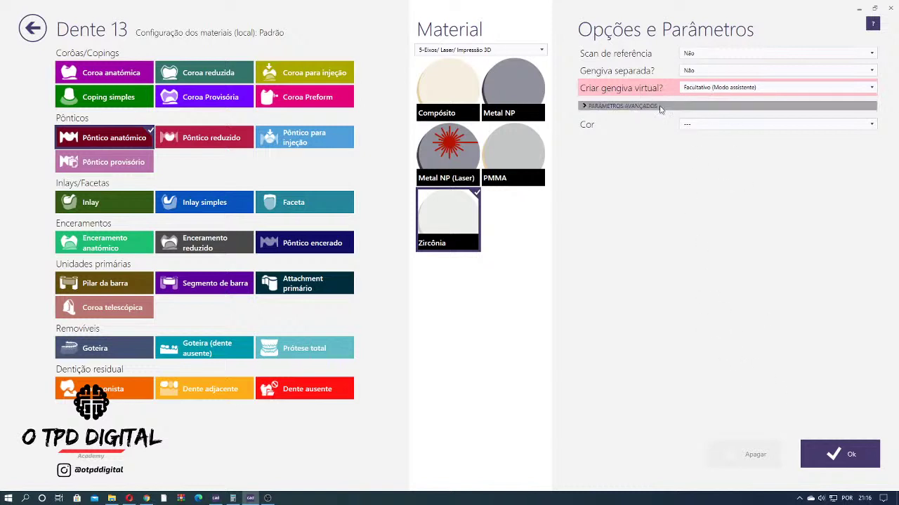
left_click(808, 455)
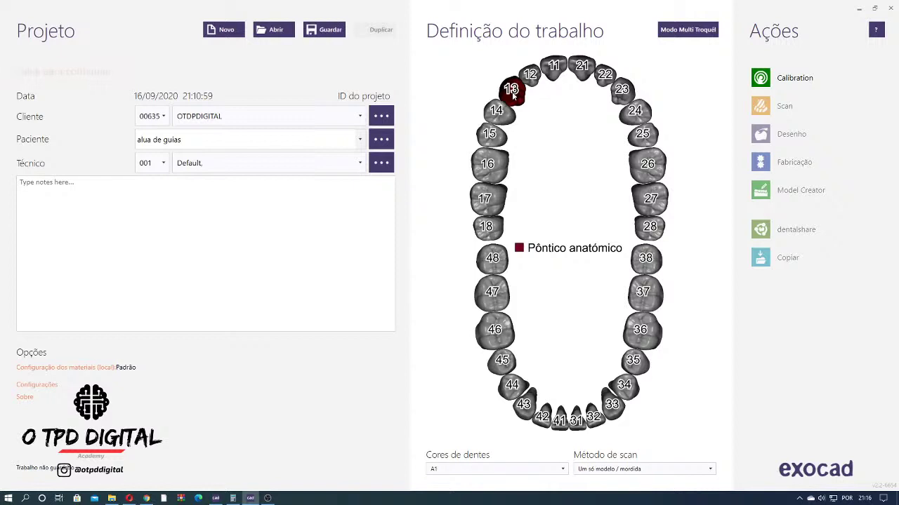
- Save the project and copy MODELO ENCERADO.stl and MODELO PREPARADO.stl from the AULA GUIAS folder into its project folder
left_click(330, 29)
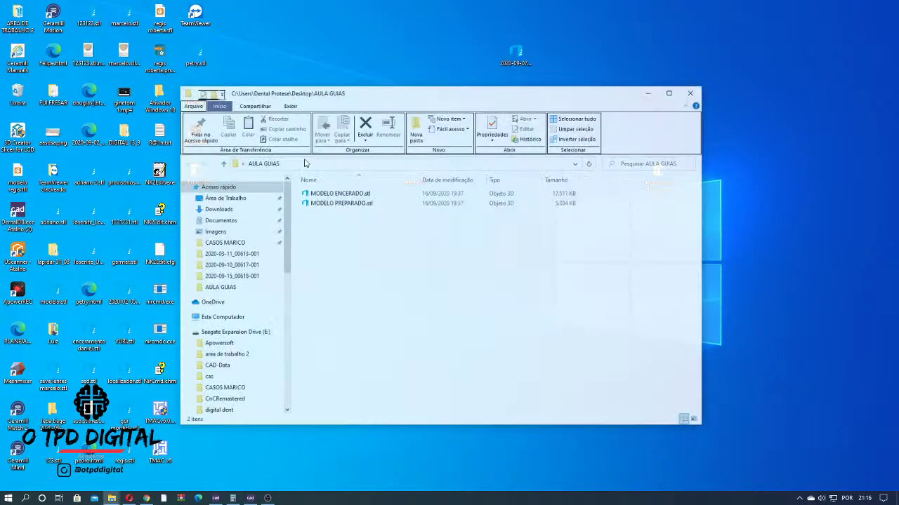
left_click_drag(365, 225, 259, 433)
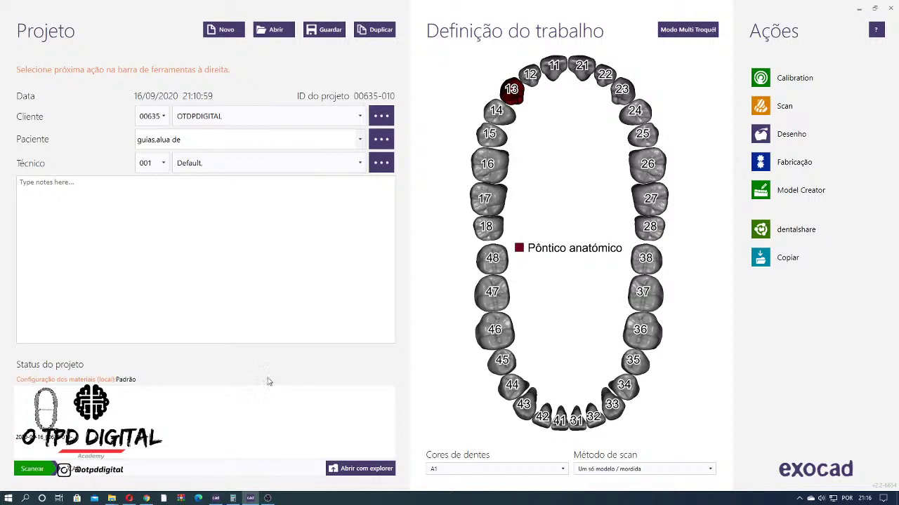
left_click(368, 468)
left_click_drag(407, 281, 345, 193)
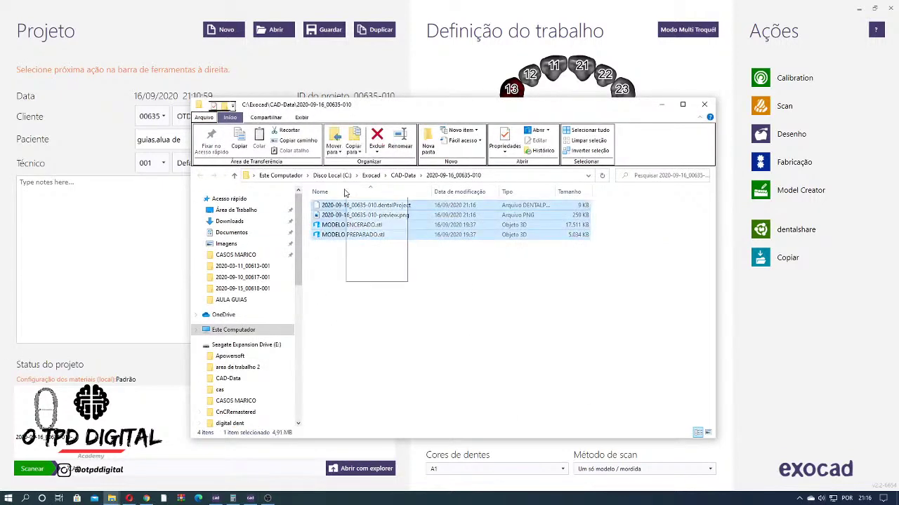
left_click(363, 297)
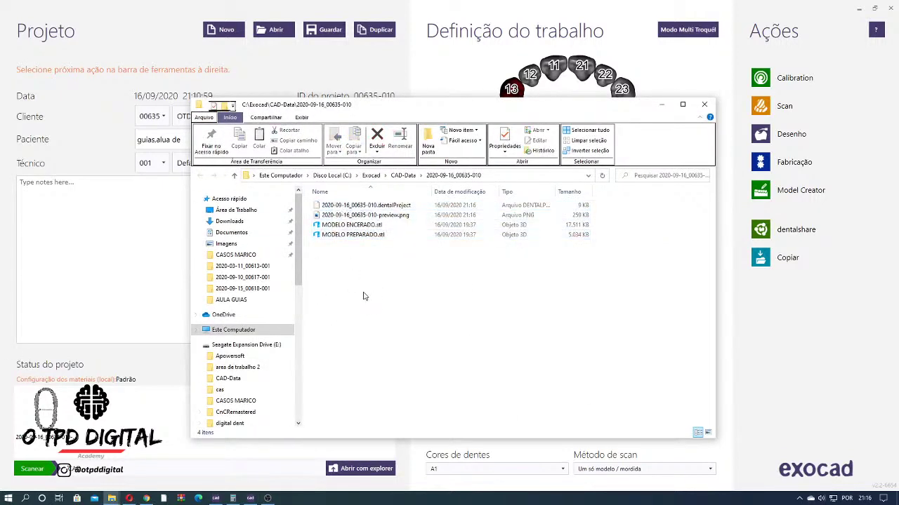
left_click(659, 106)
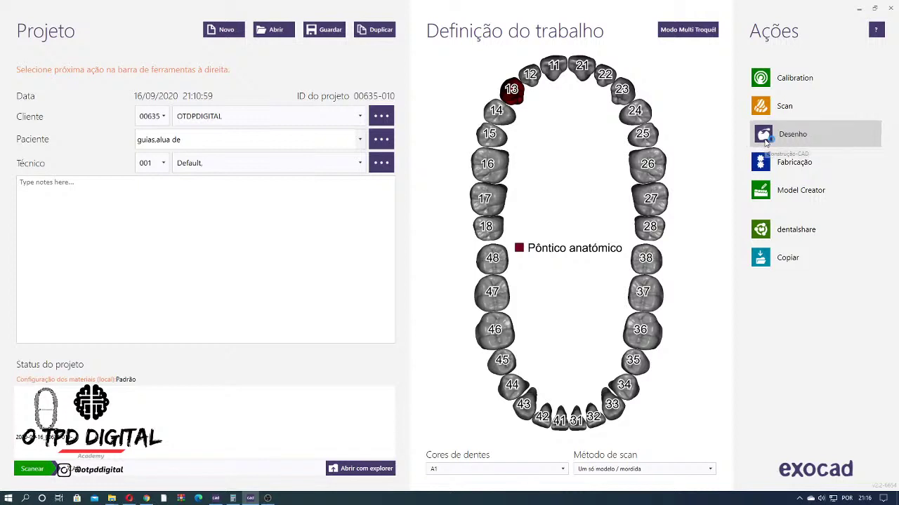
- Start the CAD design and load MODELO ENCERADO.stl as the full upper arch scan
left_click(765, 140)
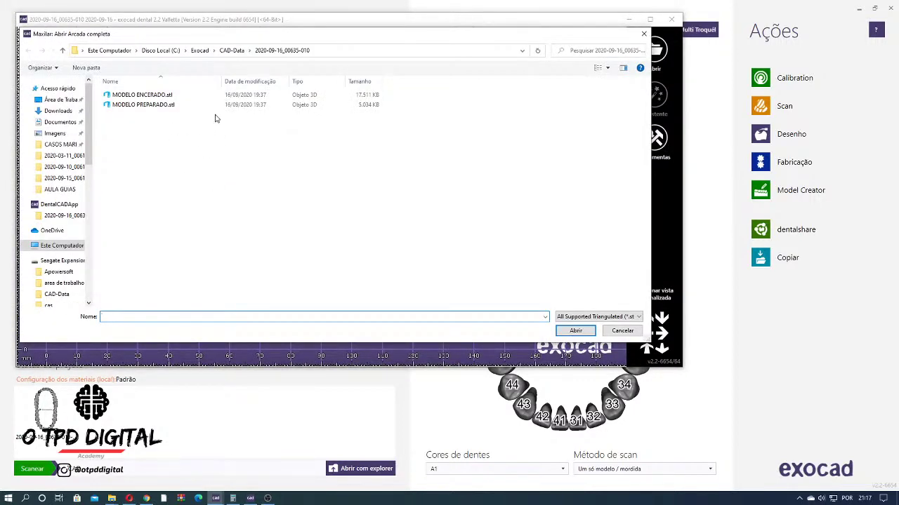
double_click(197, 96)
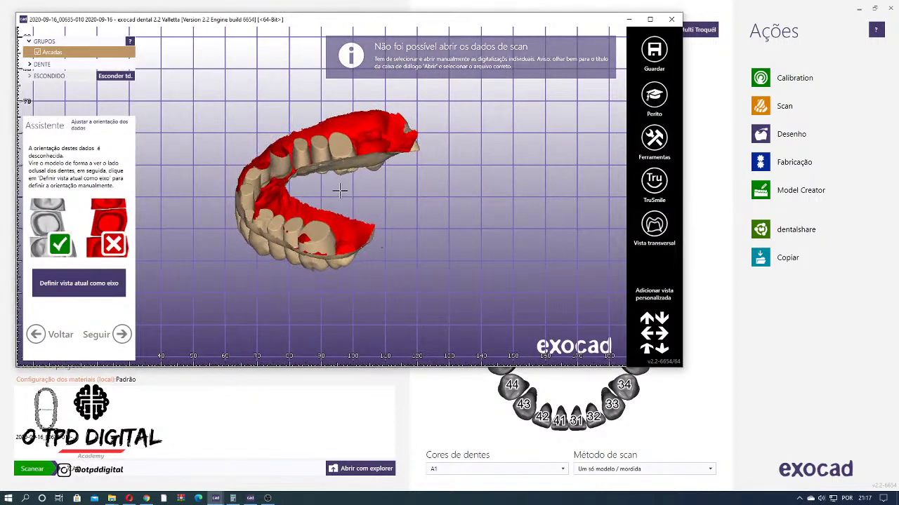
- Orient the upper arch to its occlusal view, set that view as the axis, and accept the orientation
right_click_drag(340, 190, 275, 181)
scroll(297, 201, "up", 5)
scroll(346, 236, "down", 3)
scroll(275, 182, "up", 2)
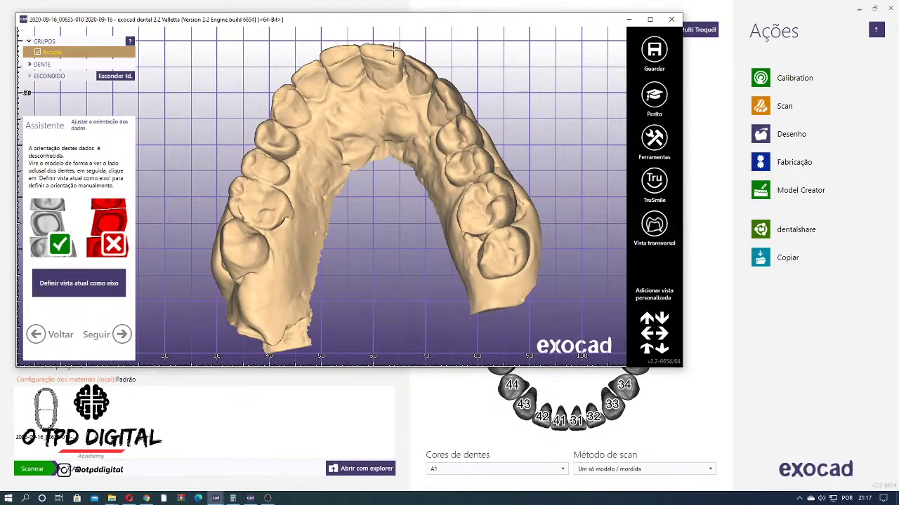
right_click_drag(470, 144, 489, 236)
scroll(431, 271, "down", 2)
right_click_drag(431, 270, 331, 250)
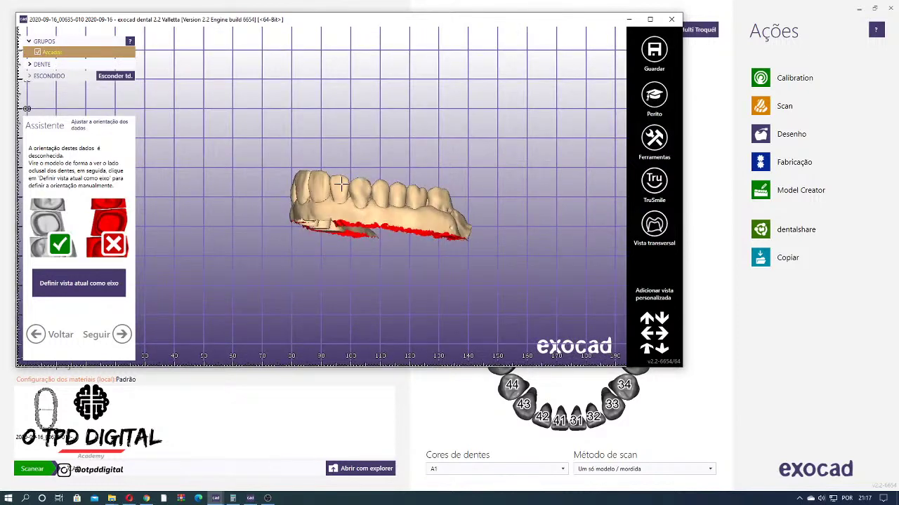
right_click_drag(359, 184, 449, 146)
left_click(87, 281)
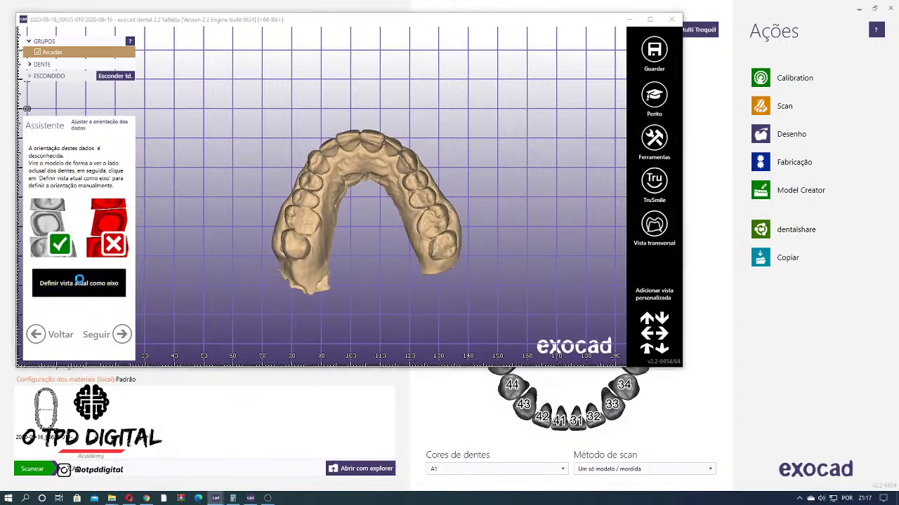
left_click(121, 334)
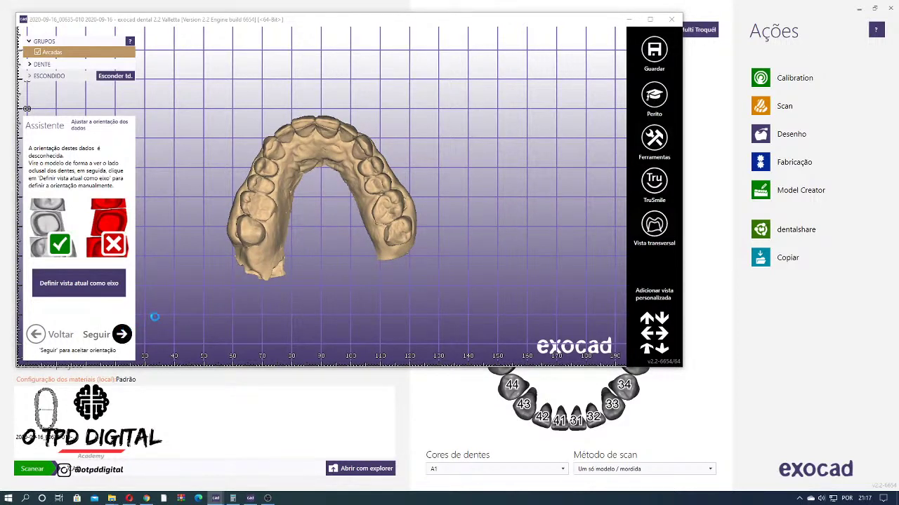
- Maximize the design window and generate the wax-up base with Gengiva virtual, taking the insertion direction from an occlusal view of the arch
right_click_drag(300, 232, 312, 246)
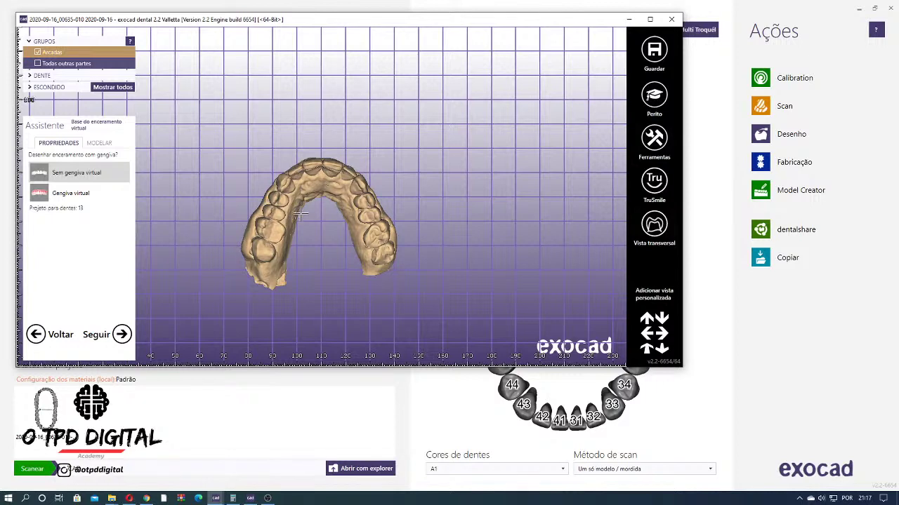
right_click_drag(294, 211, 302, 208)
scroll(302, 208, "up", 3)
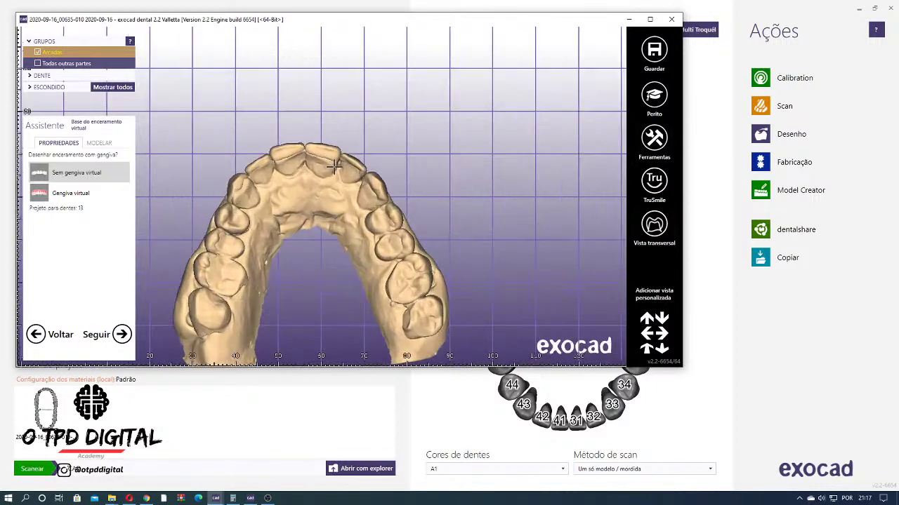
left_click(650, 19)
right_click_drag(391, 231, 343, 231)
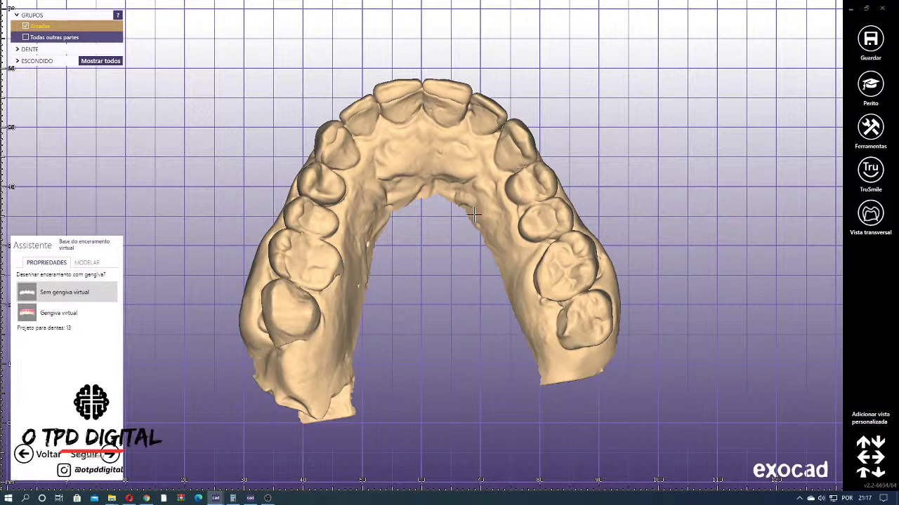
right_click_drag(474, 216, 556, 229)
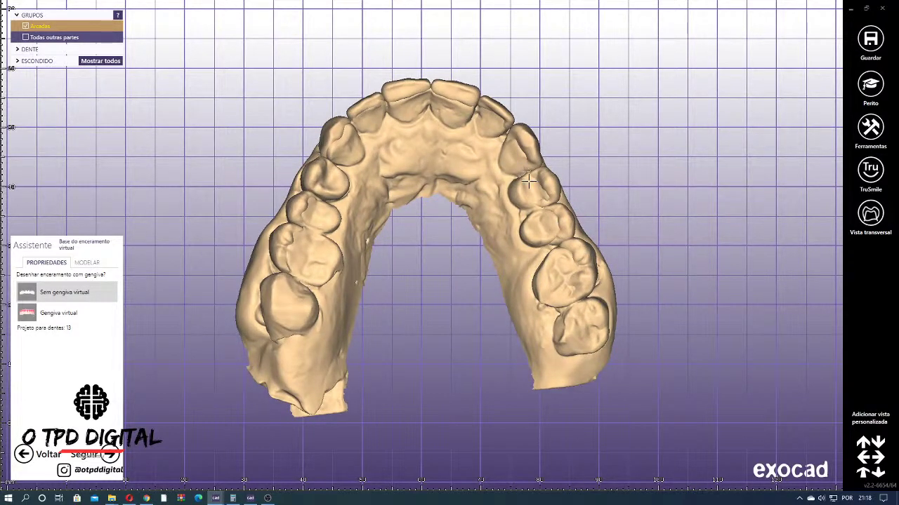
left_click(76, 313)
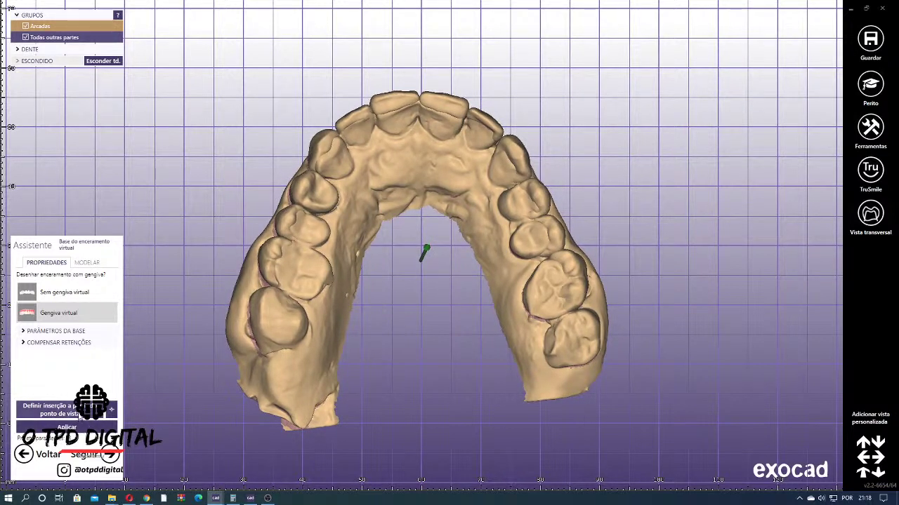
left_click(66, 410)
left_click(80, 425)
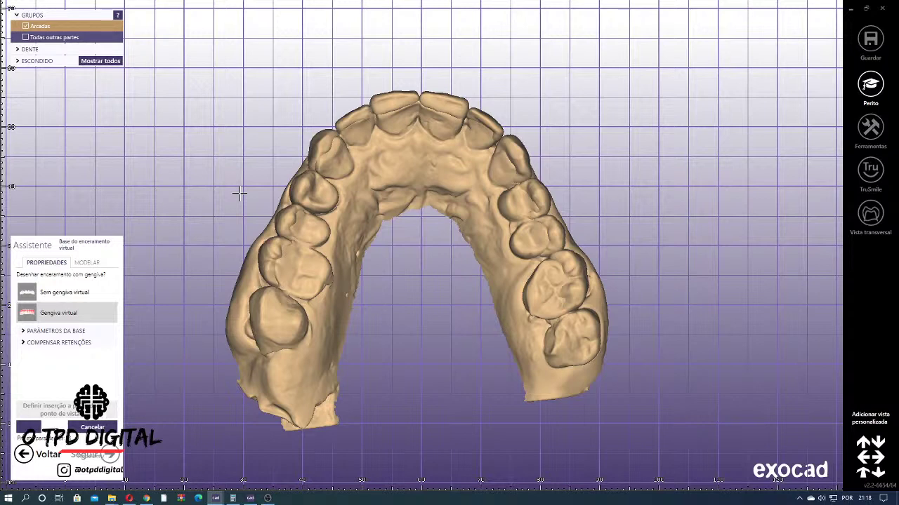
scroll(343, 129, "up", 3)
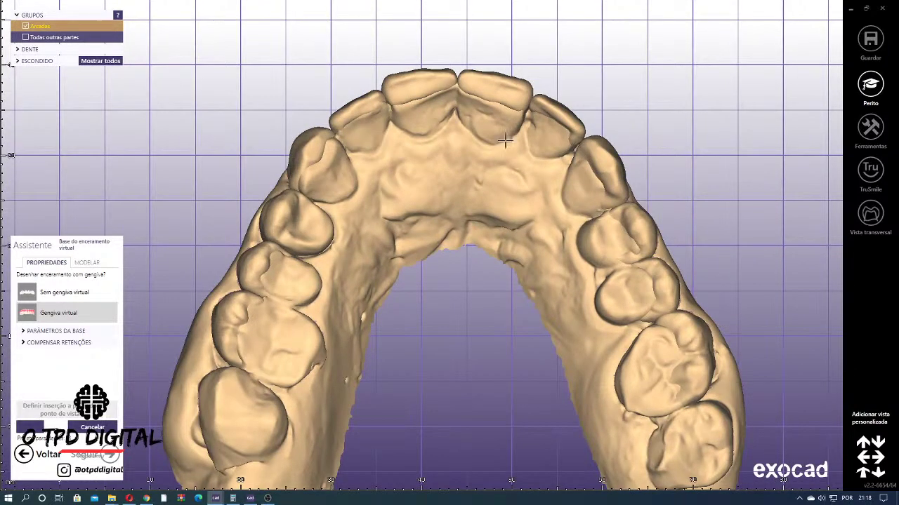
scroll(133, 298, "down", 2)
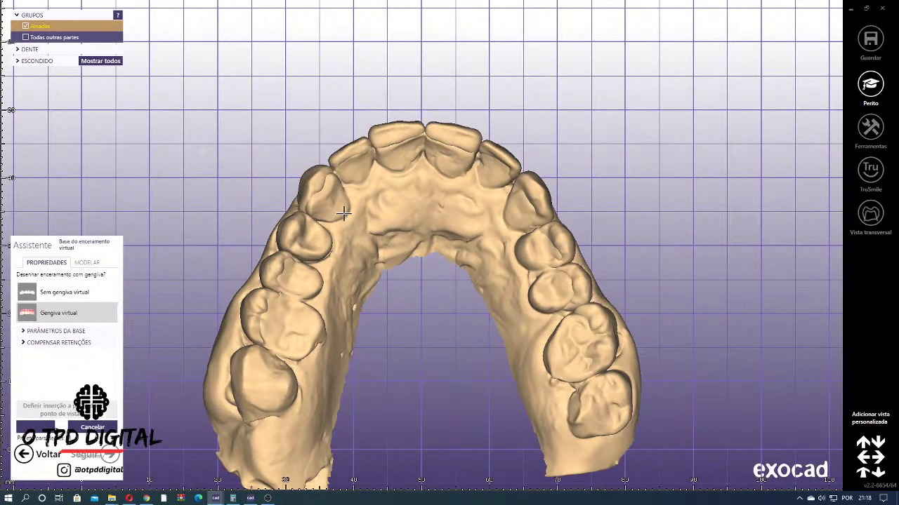
scroll(383, 271, "down", 1)
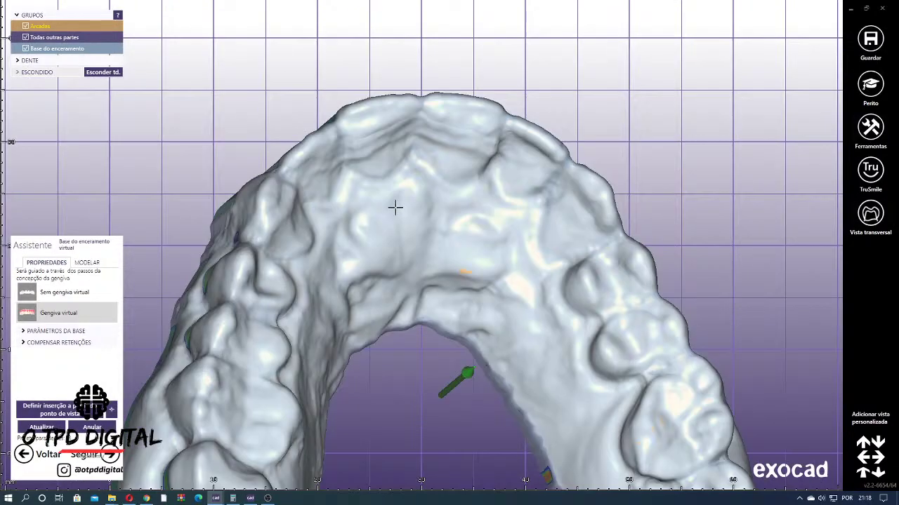
- Examine the virtual wax-up base from several sides in its modelling stage, and accept it
right_click_drag(395, 207, 410, 209)
scroll(409, 208, "down", 2)
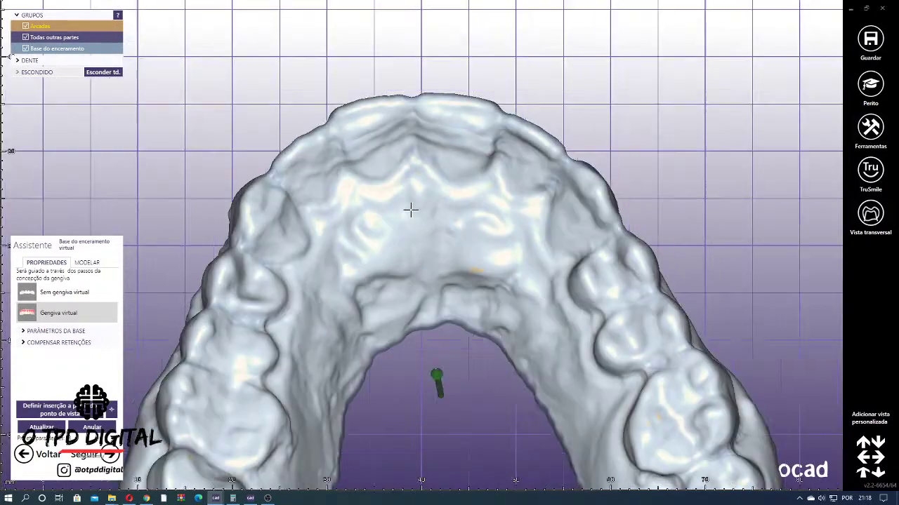
right_click_drag(341, 221, 328, 218)
left_click(87, 263)
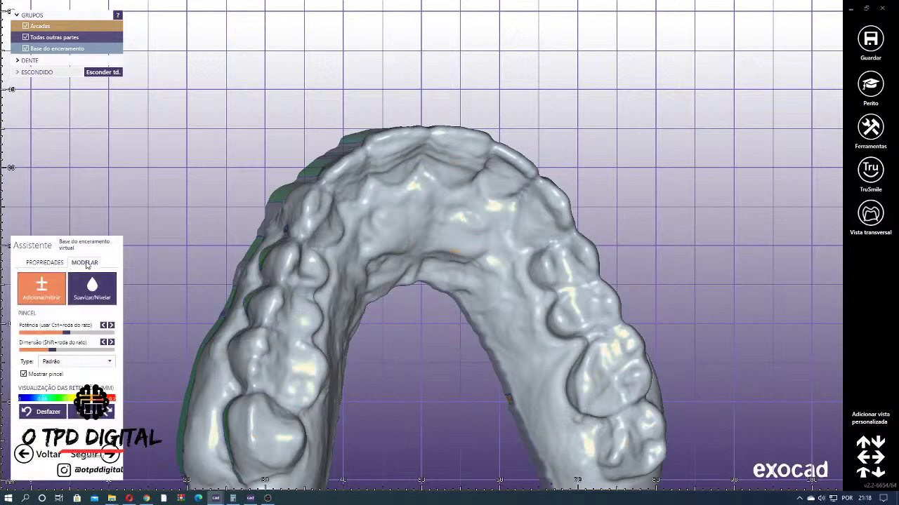
mouse_move(305, 295)
right_mouse_down()
mouse_move(327, 311)
mouse_move(373, 312)
right_mouse_up()
scroll(373, 312, "up", 3)
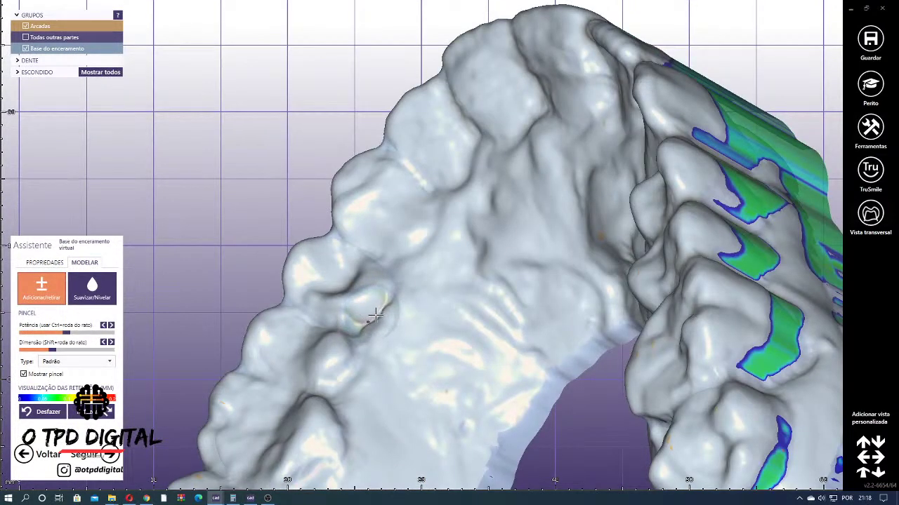
mouse_move(379, 320)
right_mouse_down()
mouse_move(368, 309)
mouse_move(379, 309)
right_mouse_up()
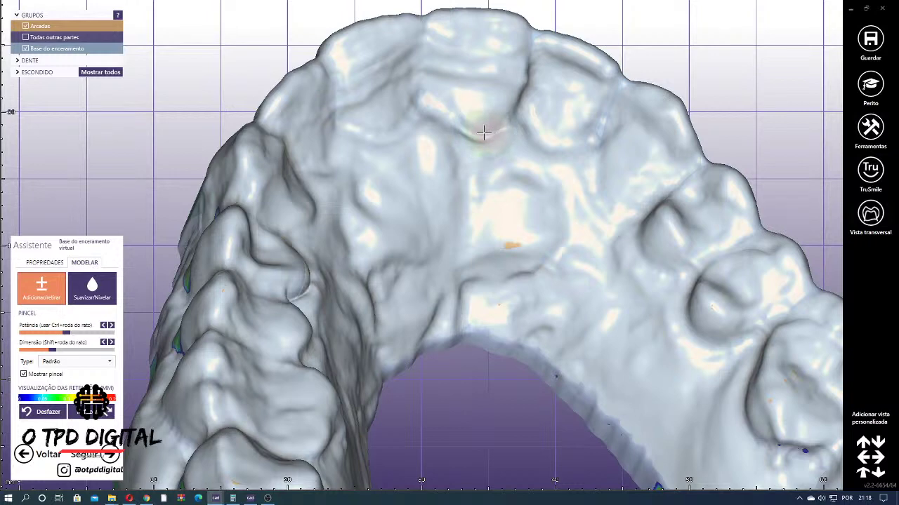
scroll(570, 210, "down", 4)
right_click_drag(584, 281, 340, 167)
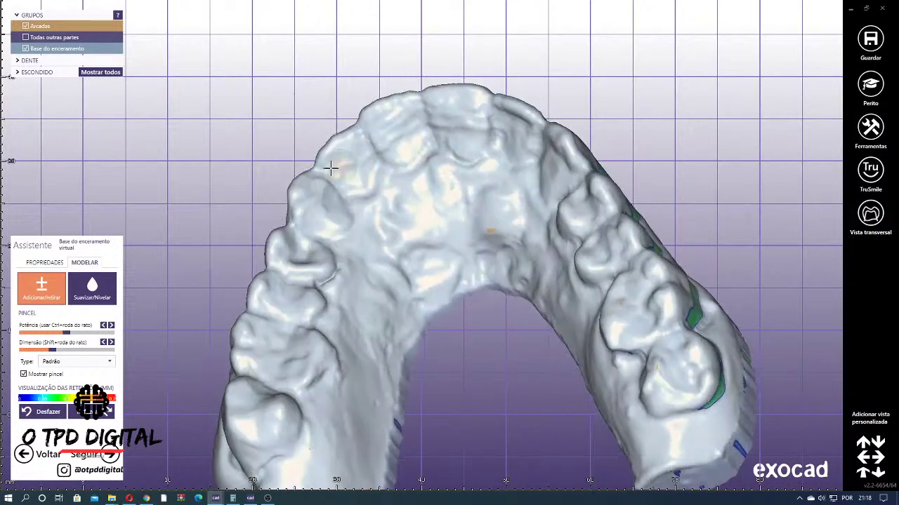
scroll(363, 209, "up", 5)
scroll(368, 136, "down", 5)
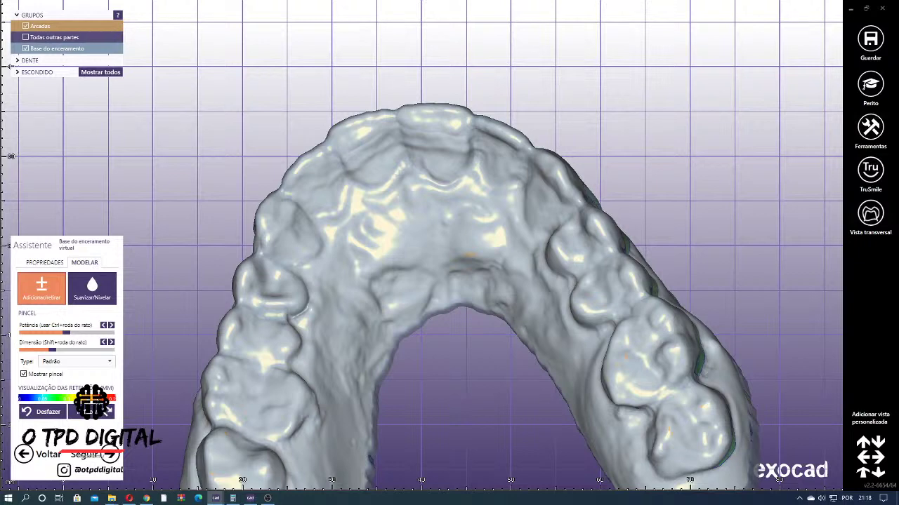
right_click_drag(368, 301, 373, 244)
scroll(371, 222, "up", 3)
right_click_drag(374, 211, 409, 199)
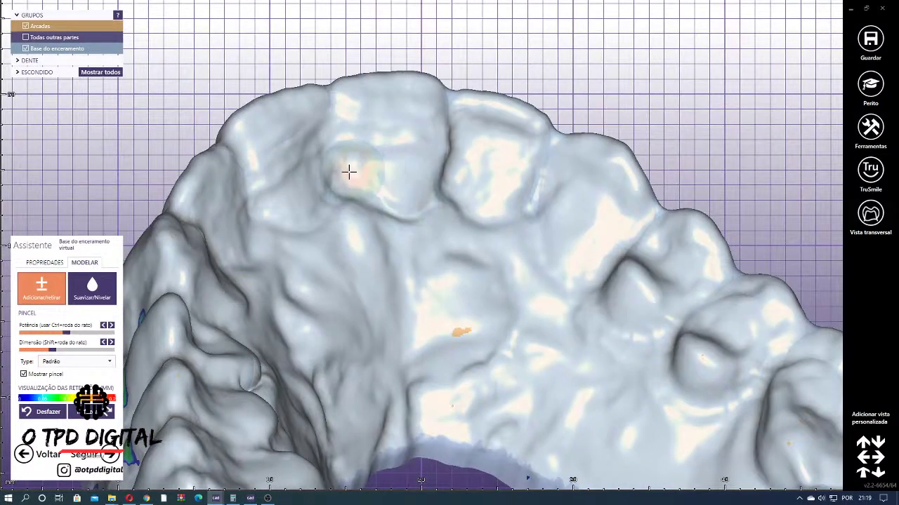
scroll(506, 227, "down", 3)
right_click_drag(505, 229, 460, 276)
left_click(94, 449)
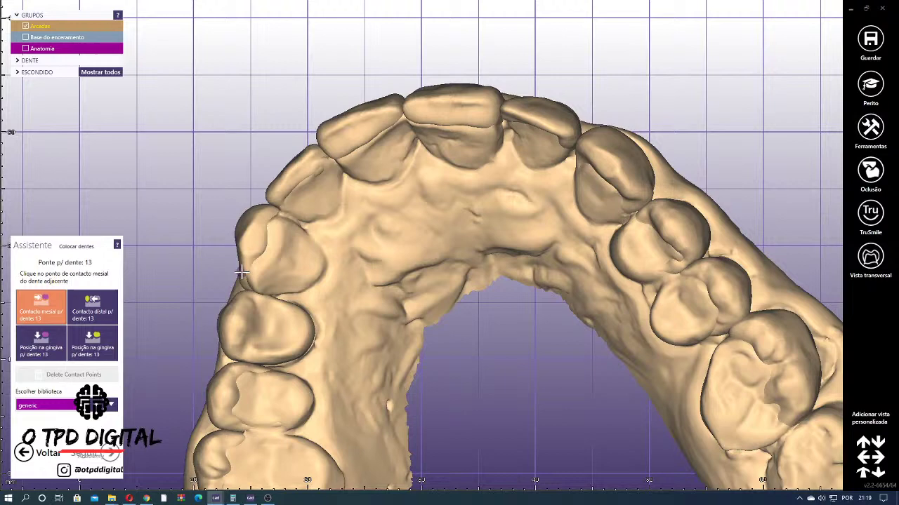
- Place the generic library tooth 13 using mesial and distal contact points, accept it, and shift it onto the model's canine
left_click(280, 285)
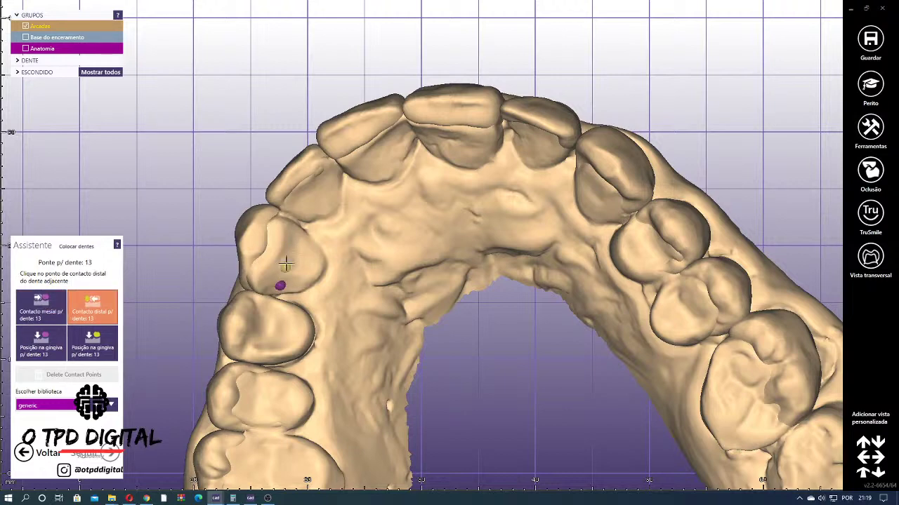
left_click(229, 327)
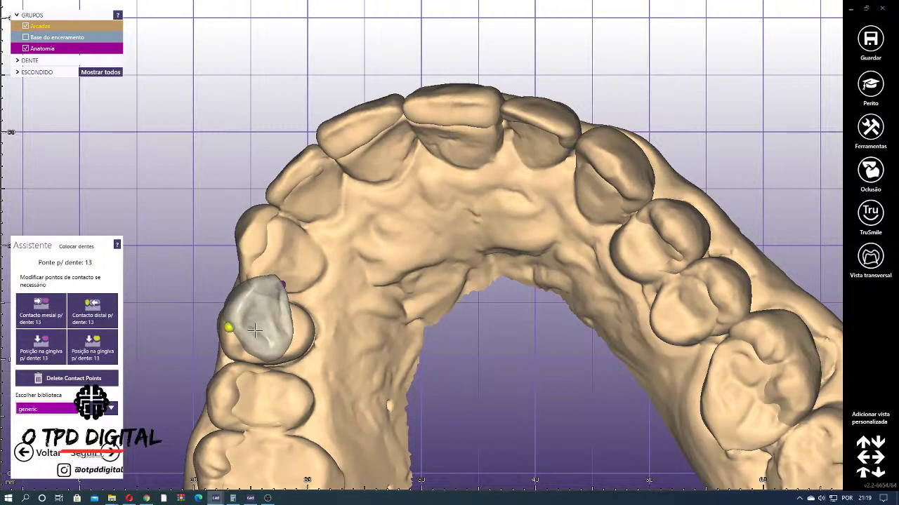
left_click(294, 265)
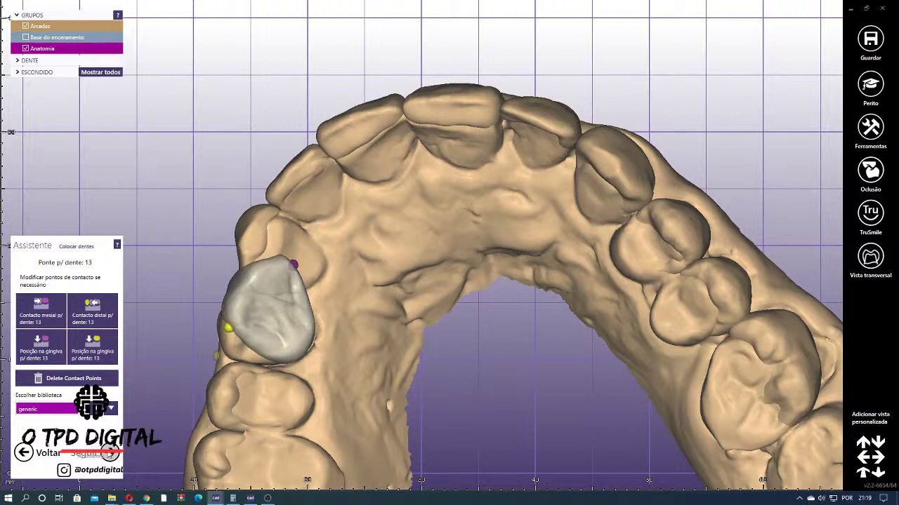
left_click(109, 452)
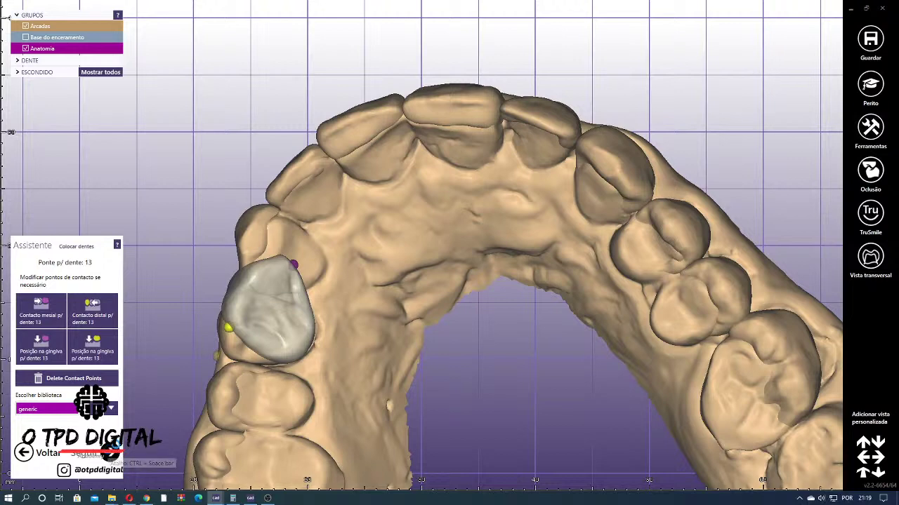
left_click_drag(273, 243, 306, 254)
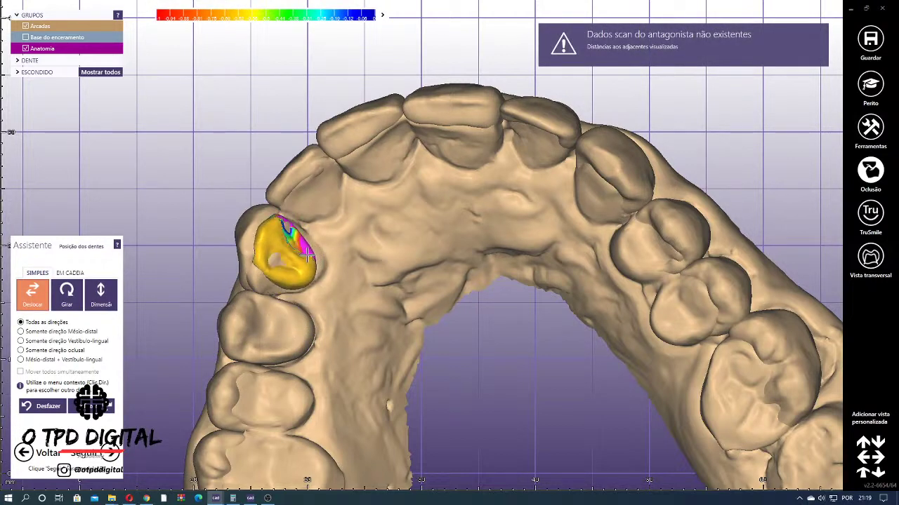
- Switch from the assistant to expert mode (Perito) and start the gingiva design, Desenho da gengiva
scroll(313, 259, "down", 3)
right_click_drag(320, 260, 328, 202)
scroll(328, 233, "down", 2)
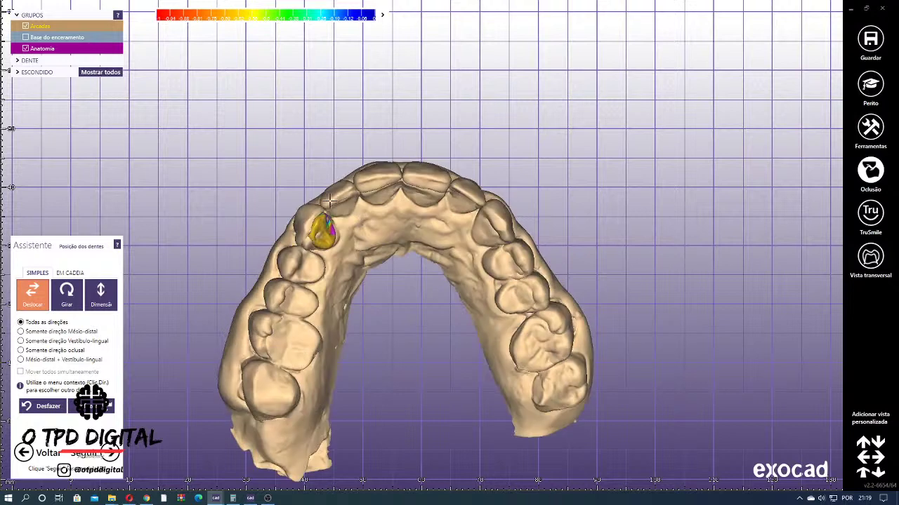
scroll(335, 218, "up", 2)
scroll(318, 267, "down", 3)
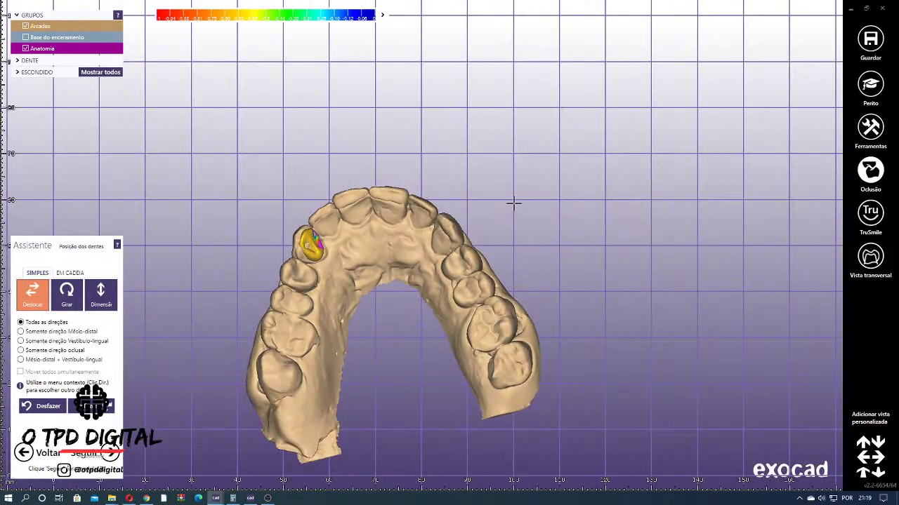
right_click(590, 146)
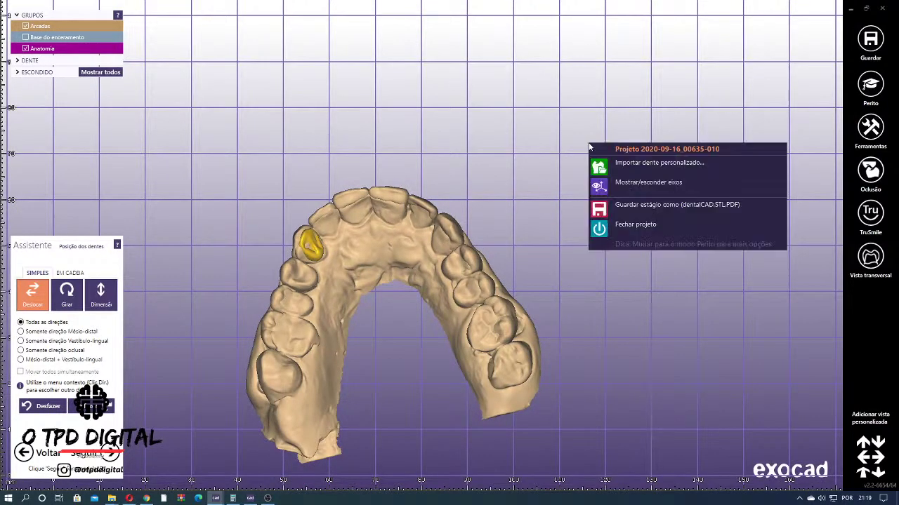
left_click(747, 83)
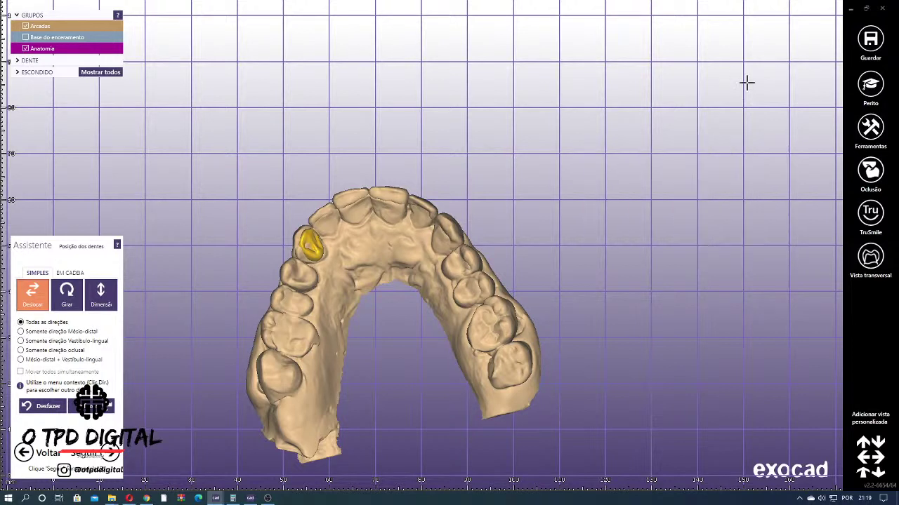
right_click_drag(619, 115, 618, 120)
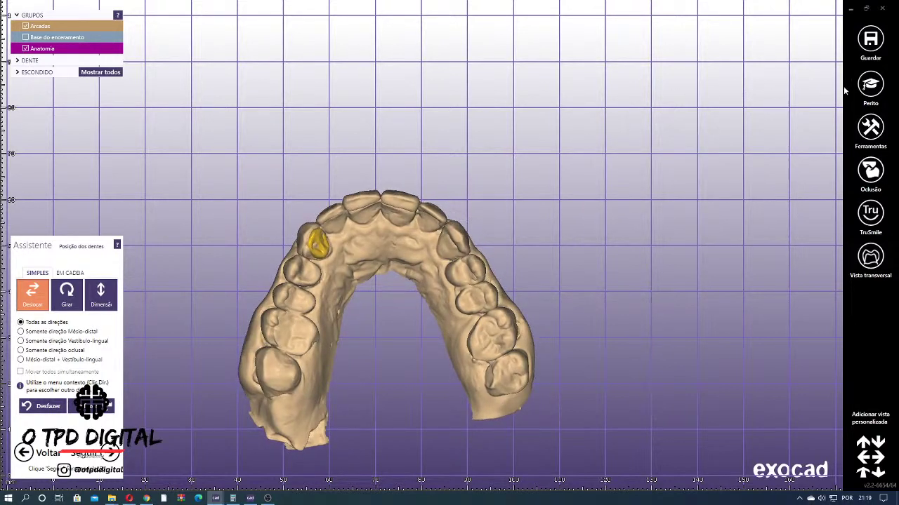
left_click(868, 84)
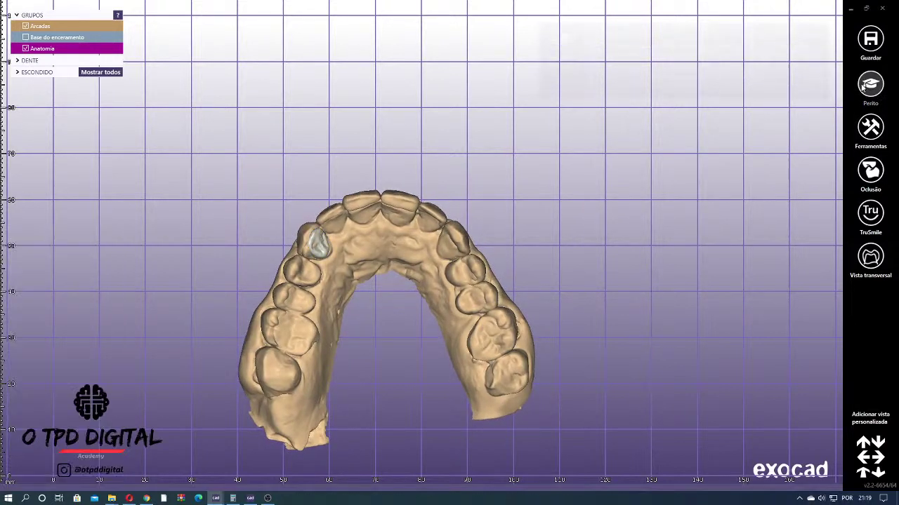
right_click(579, 154)
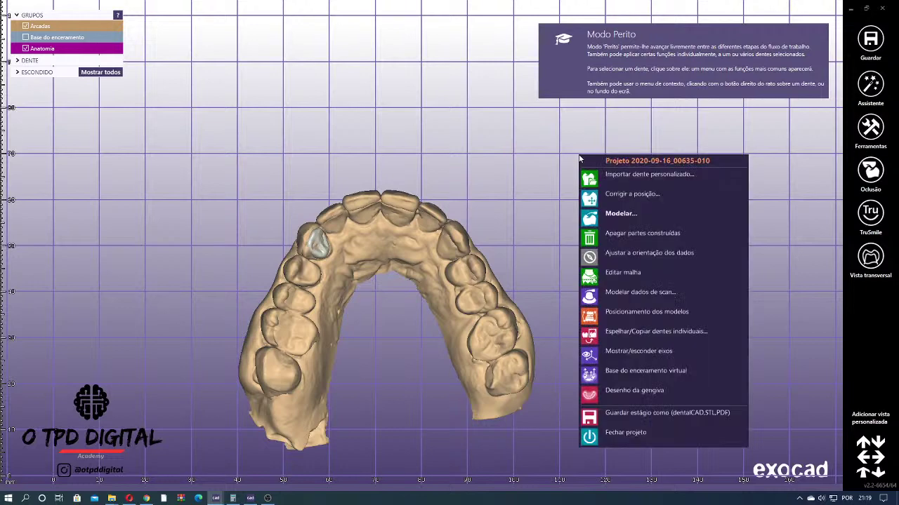
left_click(643, 392)
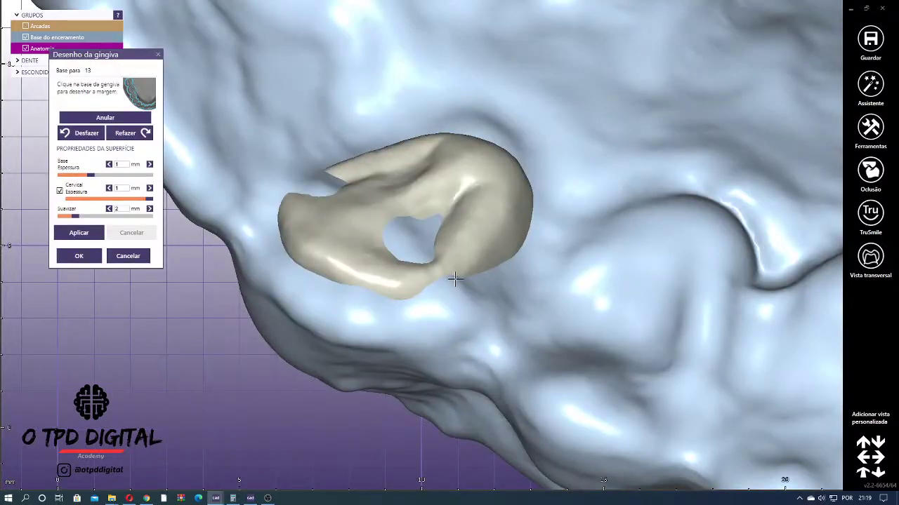
- Adjust the group display to show Arcadas, make Base do enceramento semi-transparent and hide Anatomia, with the gingiva design dialog moved clear
scroll(455, 280, "down", 10)
right_click_drag(521, 214, 488, 199)
middle_click_drag(488, 199, 416, 141)
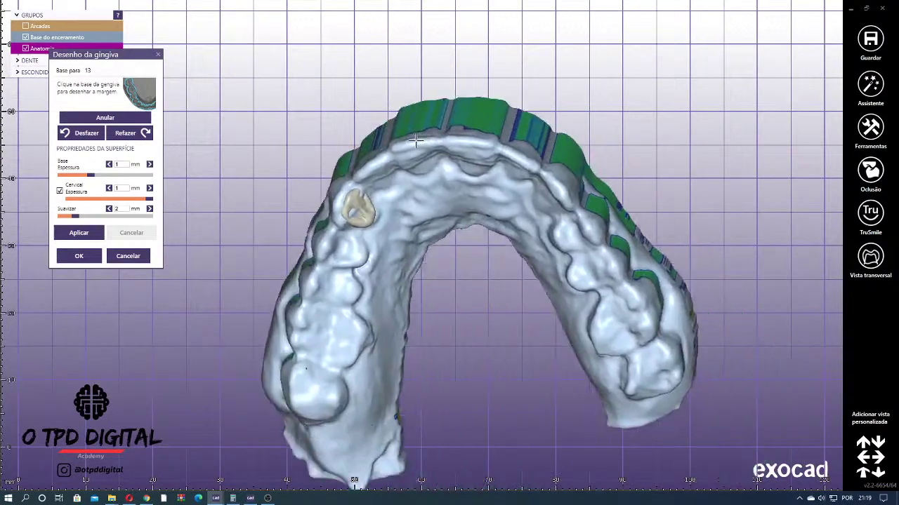
right_click_drag(416, 141, 330, 379)
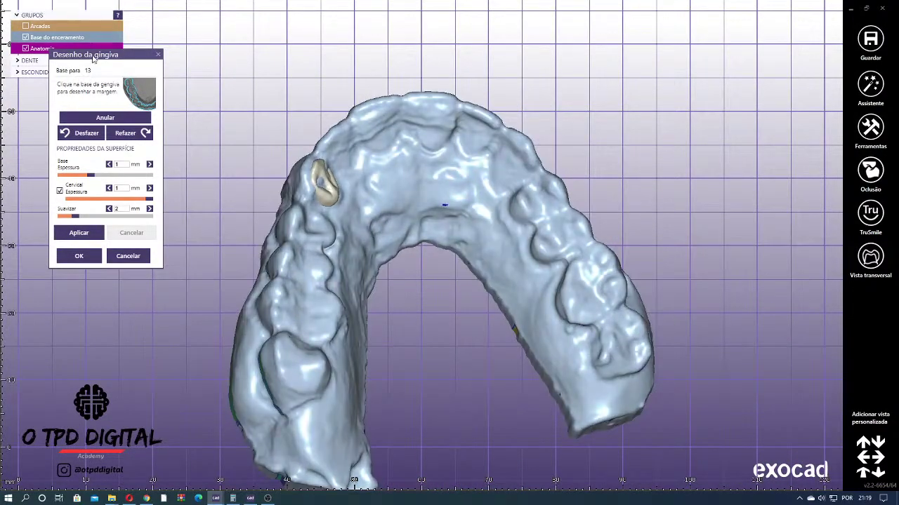
left_click_drag(93, 56, 86, 110)
right_click_drag(398, 228, 399, 192)
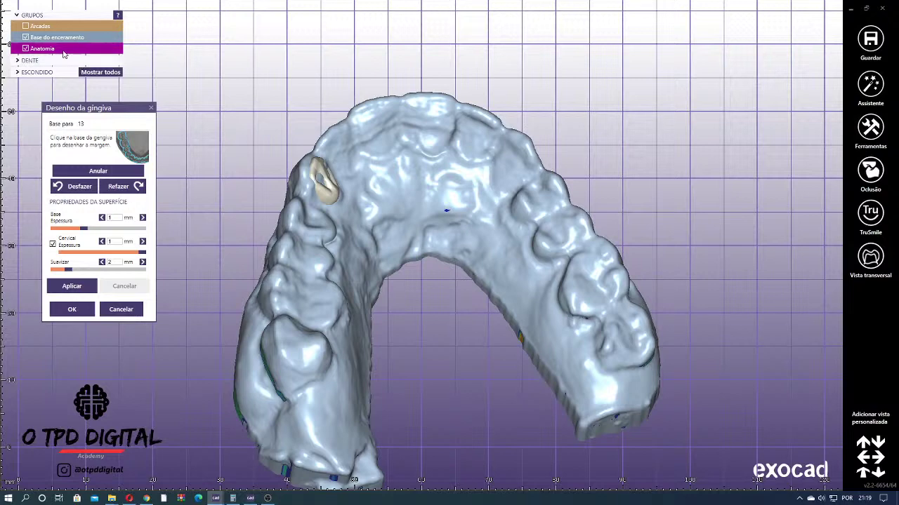
left_click(43, 39)
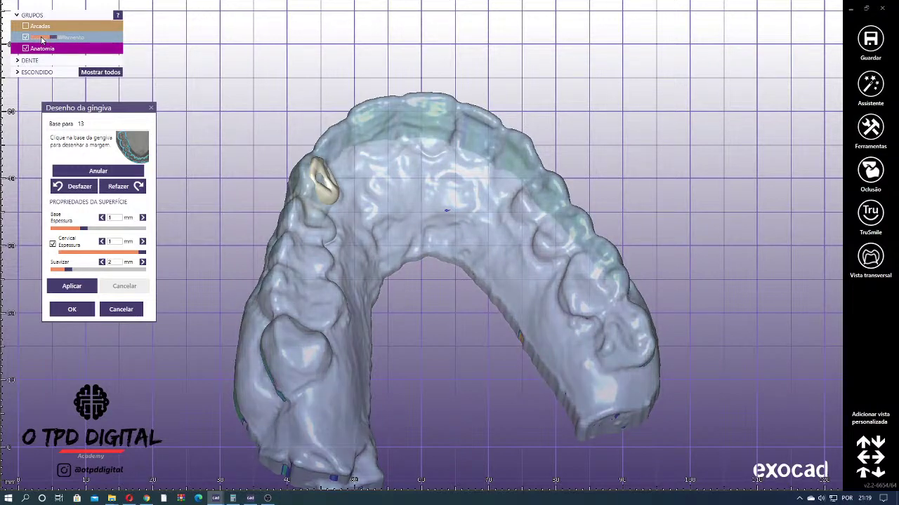
left_click(44, 27)
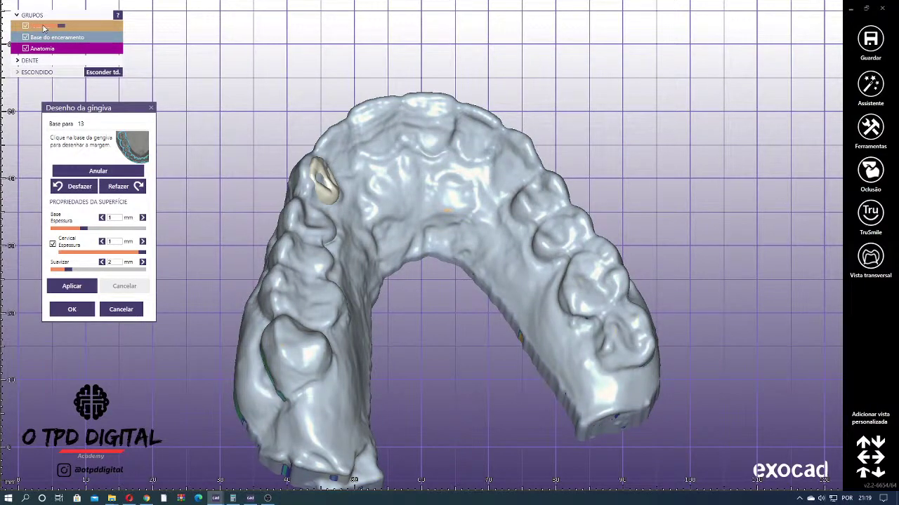
left_click_drag(69, 38, 51, 37)
right_click_drag(298, 270, 309, 226)
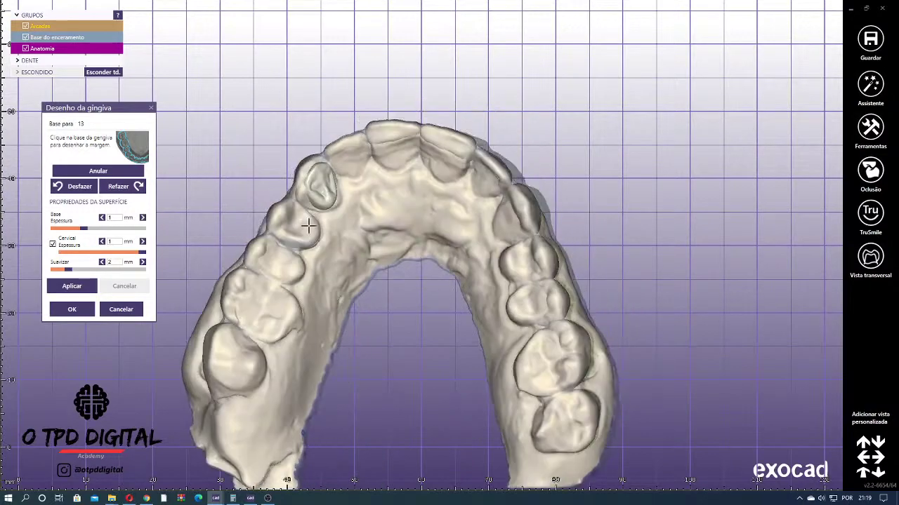
left_click(26, 49)
- Start the gingiva margin with points along the buccal cusps of the first molar on the tooth 13 side
right_click_drag(341, 297, 343, 285)
scroll(255, 298, "up", 1)
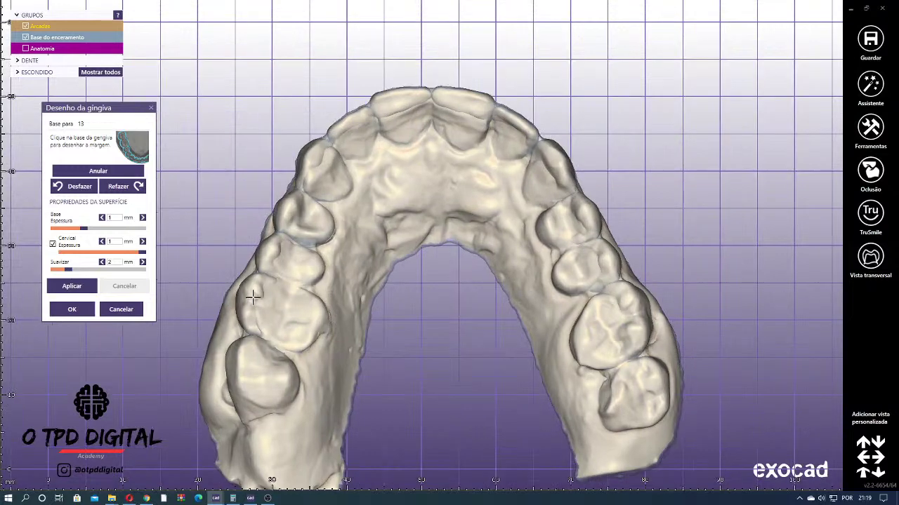
right_click_drag(254, 298, 242, 312)
scroll(238, 317, "up", 6)
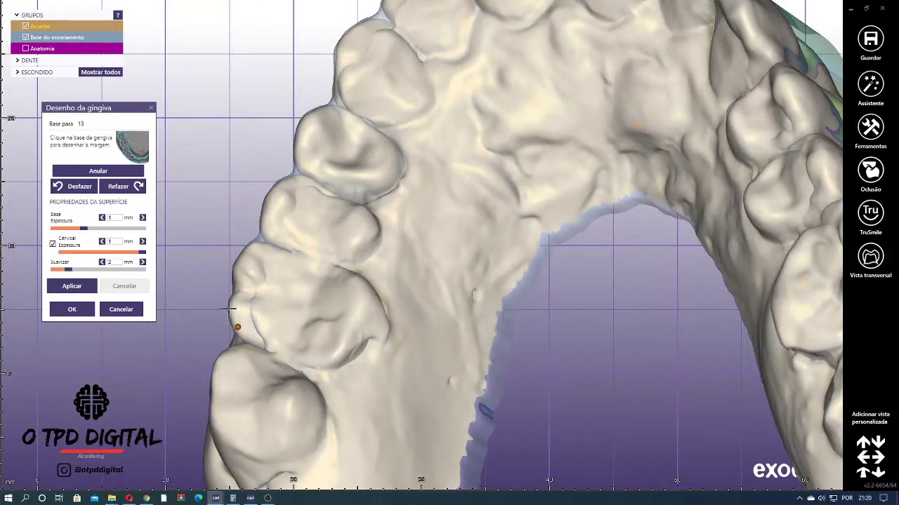
scroll(238, 286, "up", 2)
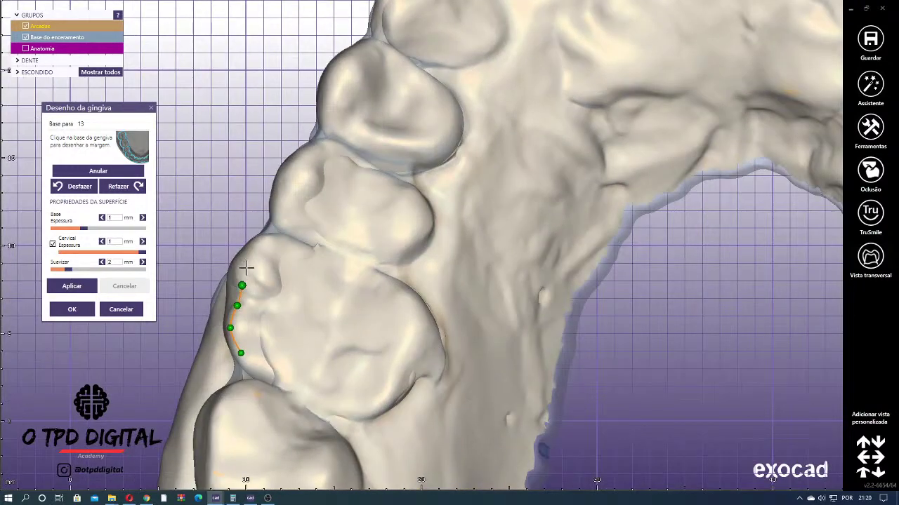
right_click_drag(267, 238, 246, 267)
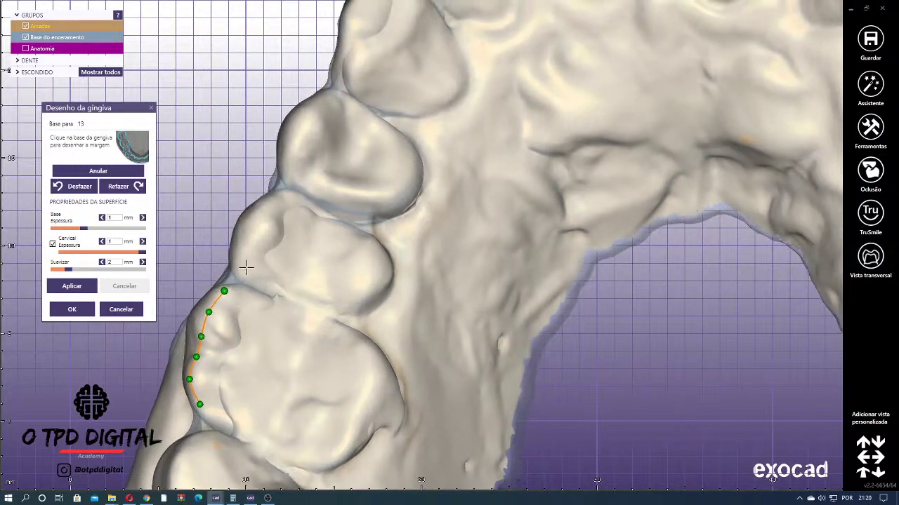
- Extend the gingiva margin with points along the buccal cusps of the second and first premolars
left_click(246, 243)
left_click(256, 218)
left_click(283, 197)
right_click_drag(283, 197, 244, 253)
left_click(244, 214)
left_click(251, 187)
left_click(265, 163)
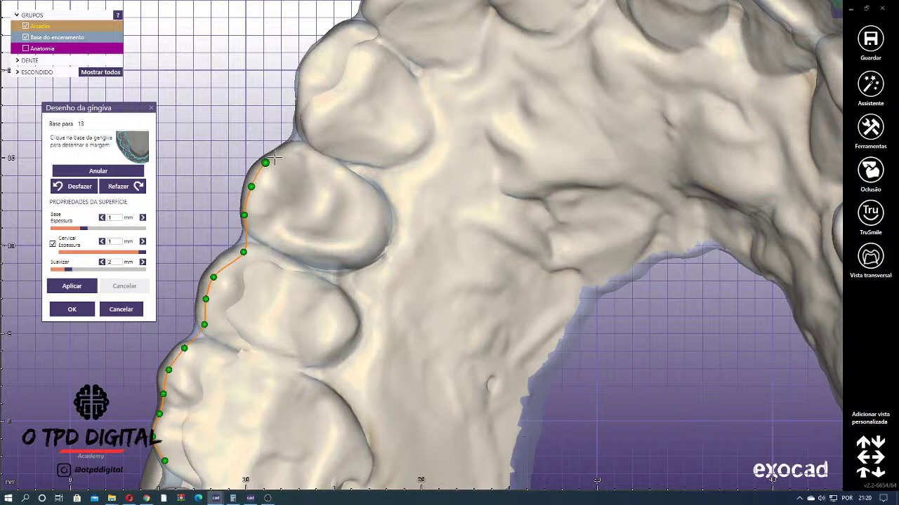
- Continue the gingiva margin from the first premolar embrasure along the edge of the canine
scroll(297, 148, "down", 1)
right_click_drag(297, 147, 283, 250)
scroll(283, 250, "up", 3)
left_click_drag(288, 246, 288, 238)
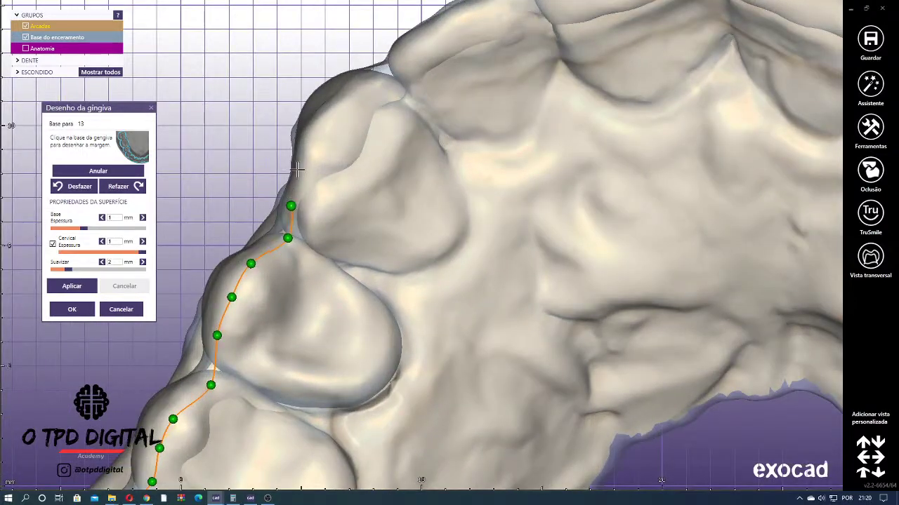
right_click_drag(316, 127, 338, 216)
left_click(302, 200)
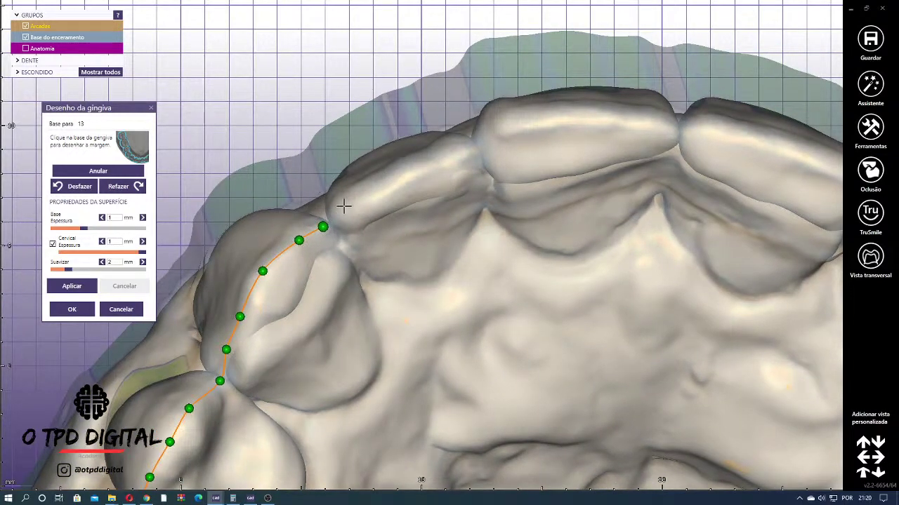
- Extend the gingiva margin with points along the incisal edge of the lateral incisor on the tooth 13 side
left_click(344, 206)
left_click(370, 191)
left_click(409, 176)
left_click(465, 147)
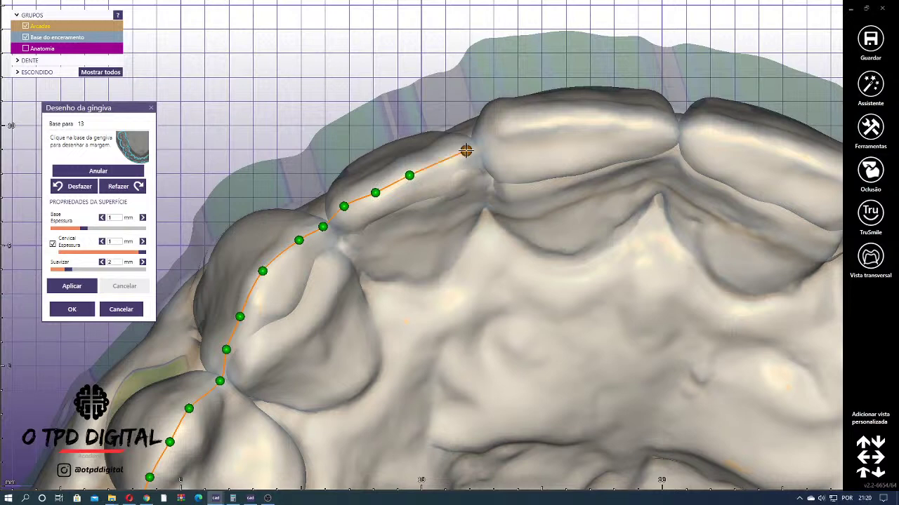
- Continue the gingiva margin with points along the incisal edge of the adjacent central incisor up to the midline
right_click_drag(466, 148, 369, 193)
left_click(388, 202)
left_click(430, 197)
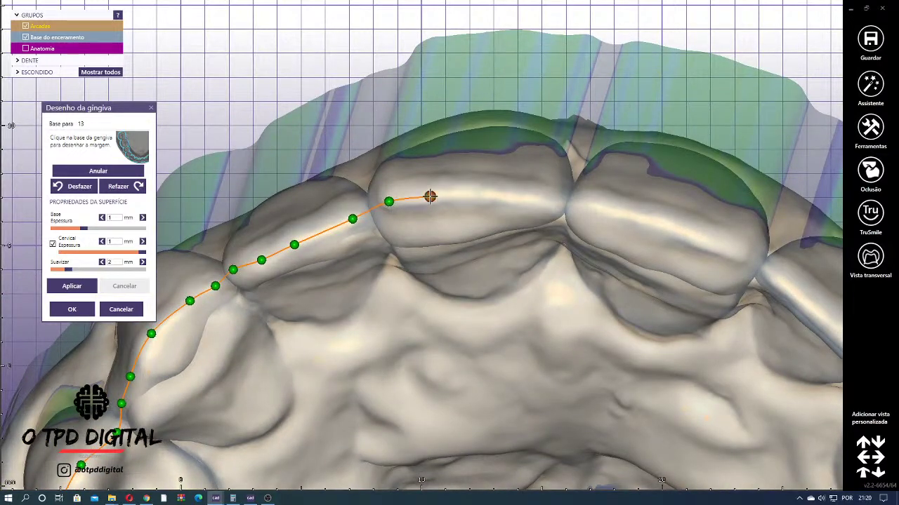
left_click(463, 197)
left_click(507, 196)
left_click(547, 200)
- Carry the gingiva margin past the midline with points along the incisal edge of the opposite central incisor
right_click_drag(547, 200, 419, 180)
left_click(419, 177)
left_click(482, 195)
left_click(543, 216)
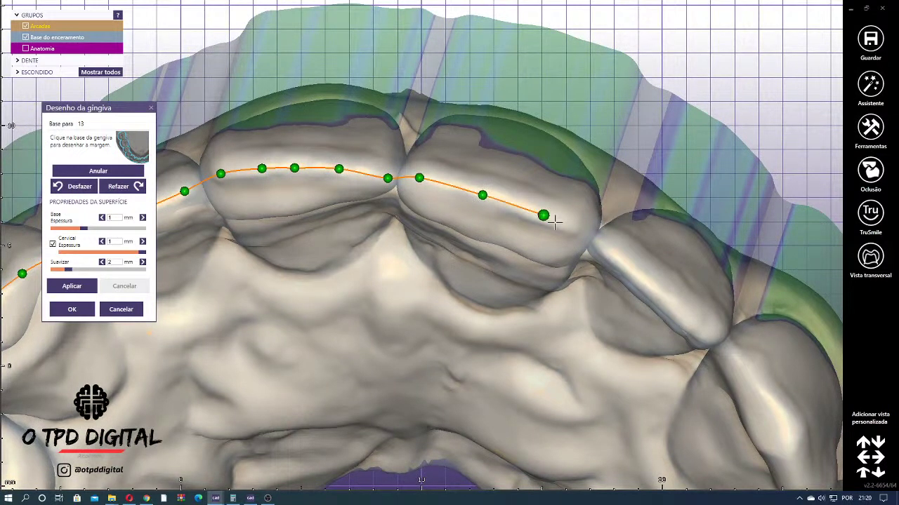
left_click(576, 229)
- Extend the gingiva margin with points along the incisal edge of the lateral incisor on the opposite side
left_click(601, 245)
left_click(639, 280)
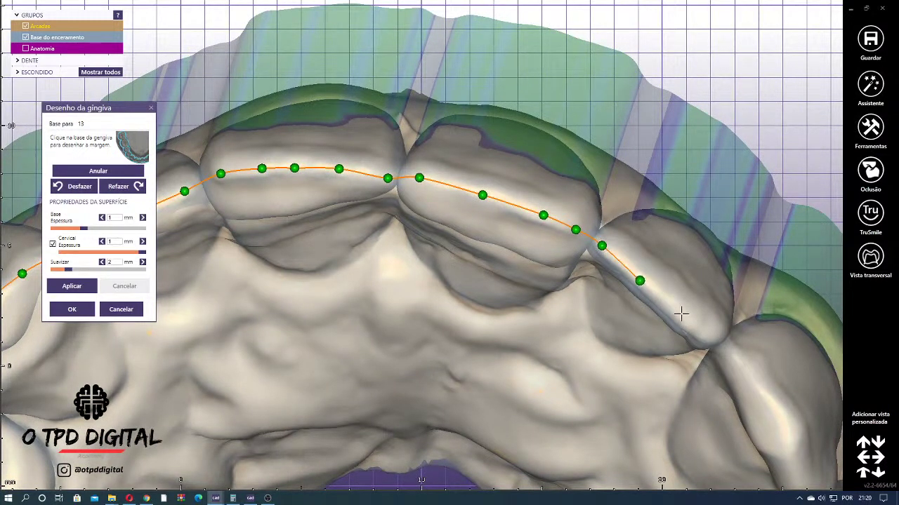
right_click_drag(682, 311, 424, 139)
left_click(426, 116)
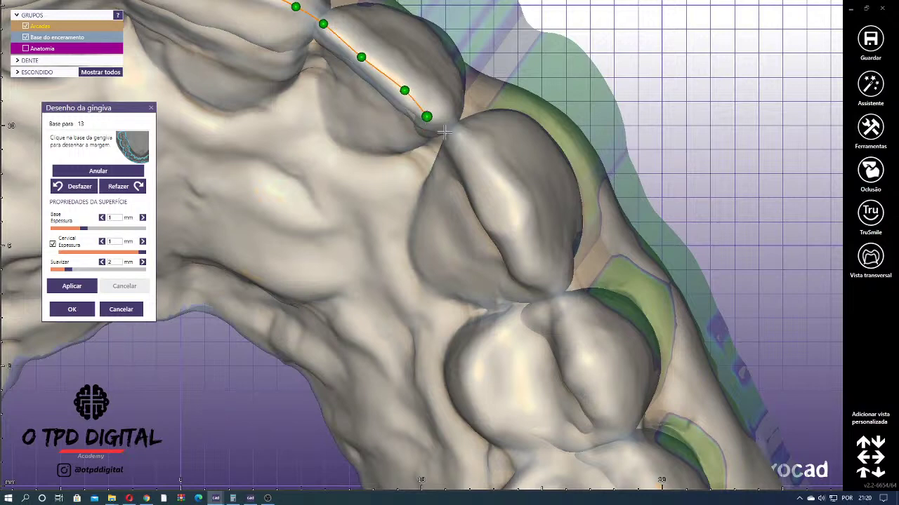
- Continue the gingiva margin with points along the edge of the opposite canine
left_click(484, 161)
left_click(507, 200)
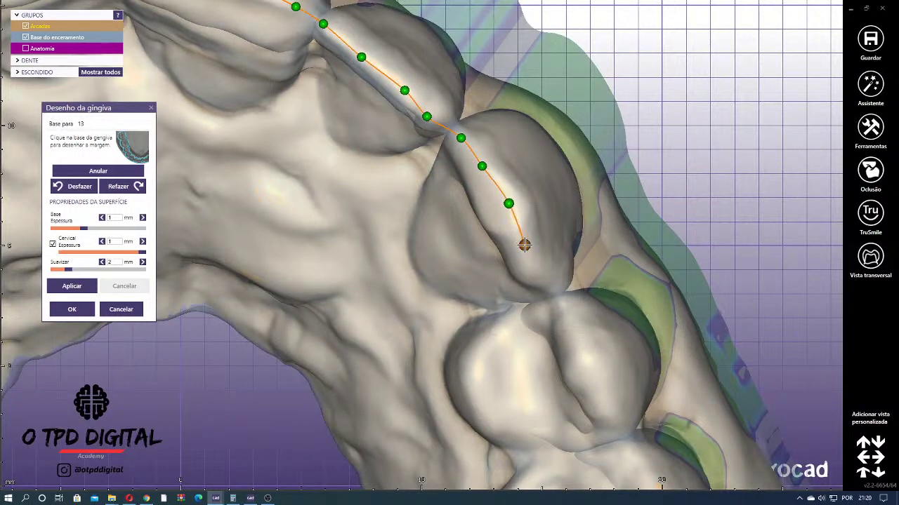
middle_click_drag(523, 245, 457, 150)
left_click(457, 149)
left_click(473, 167)
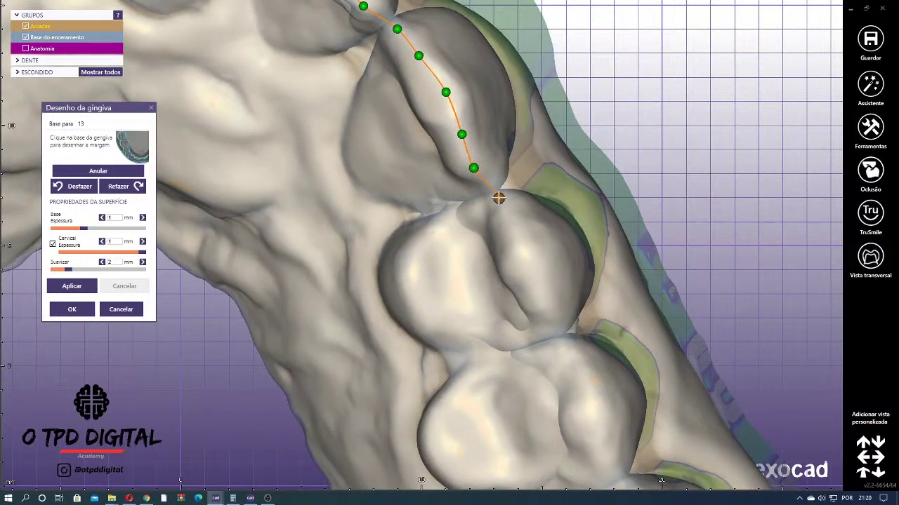
- Place gingiva margin points along the buccal cusps of the first and second premolars beyond the opposite canine
left_click(498, 198)
left_click(525, 283)
scroll(534, 301, "down", 2)
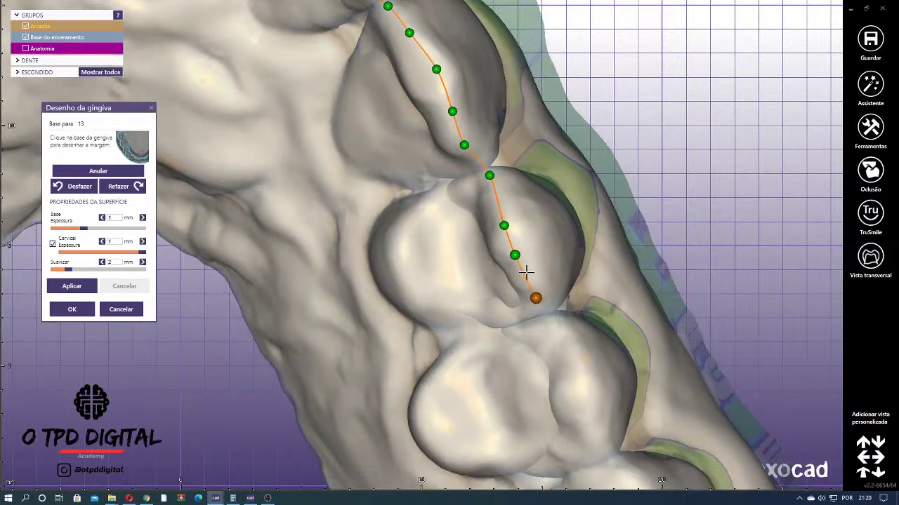
left_click(526, 248)
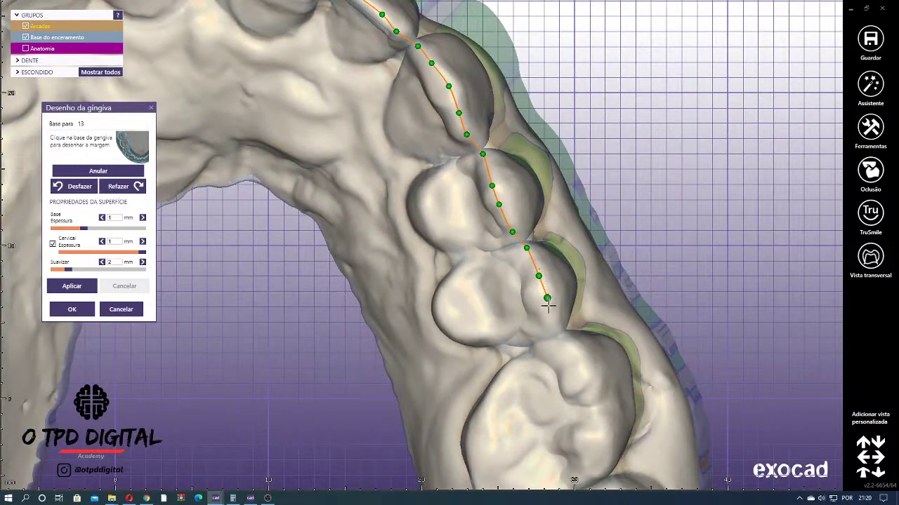
middle_click_drag(547, 303, 554, 226)
- Extend the gingiva margin with points along the buccal cusps of the first molar on the opposite side
left_click(556, 202)
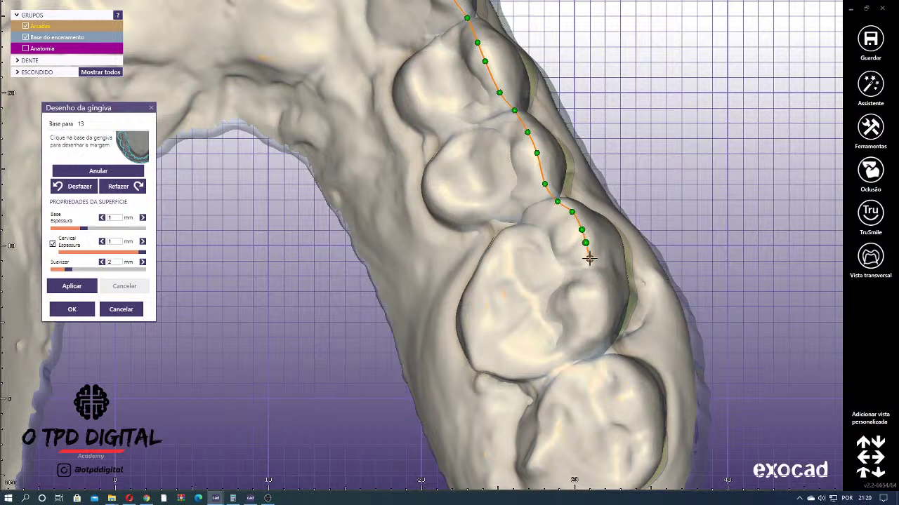
left_click(589, 259)
left_click(599, 276)
left_click(607, 302)
left_click(601, 327)
- Lead the gingiva margin around the back of the opposite first molar and forward along the palatal side of the premolars
middle_click_drag(601, 327, 614, 200)
scroll(607, 189, "down", 5)
right_click_drag(607, 190, 480, 161)
scroll(479, 160, "up", 3)
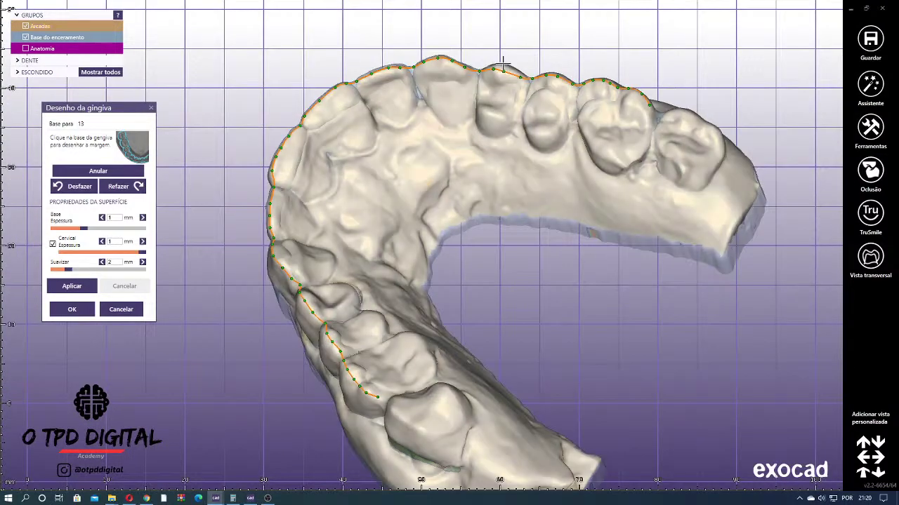
right_click_drag(306, 143, 587, 225)
scroll(558, 198, "down", 2)
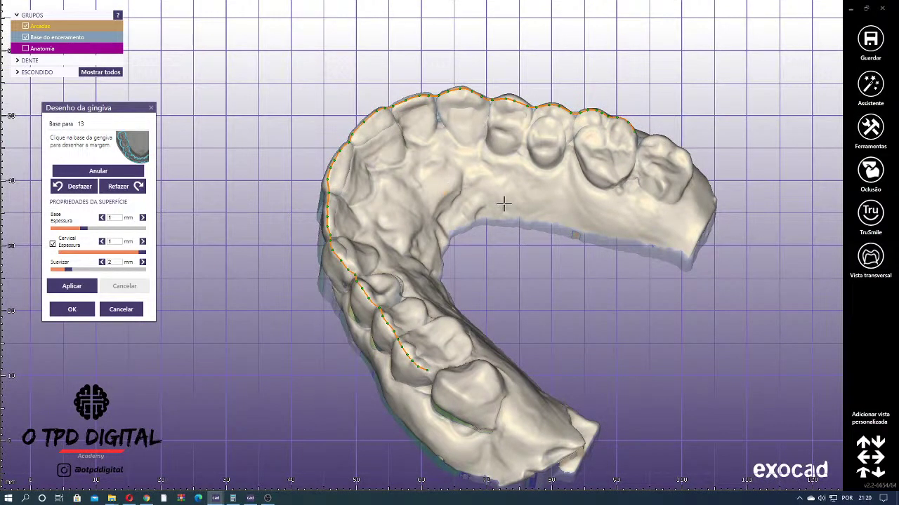
right_click_drag(504, 204, 538, 176)
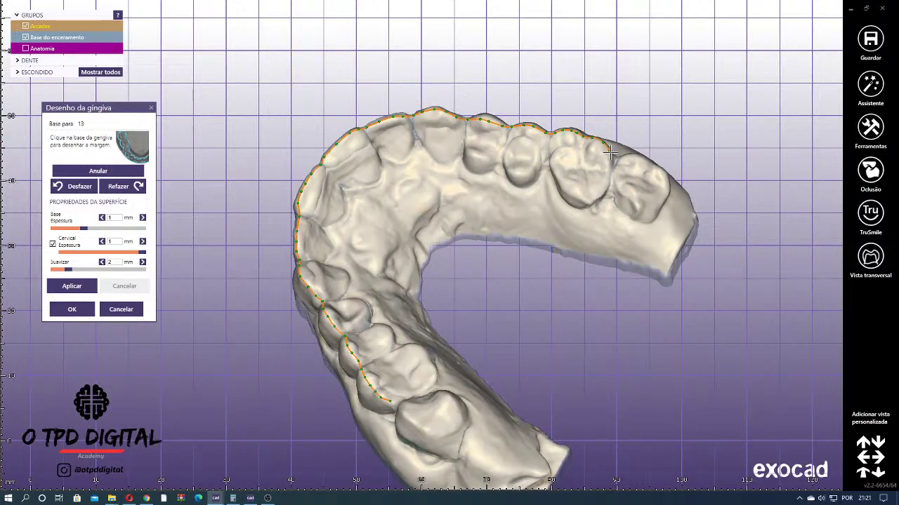
right_click_drag(602, 188, 570, 235)
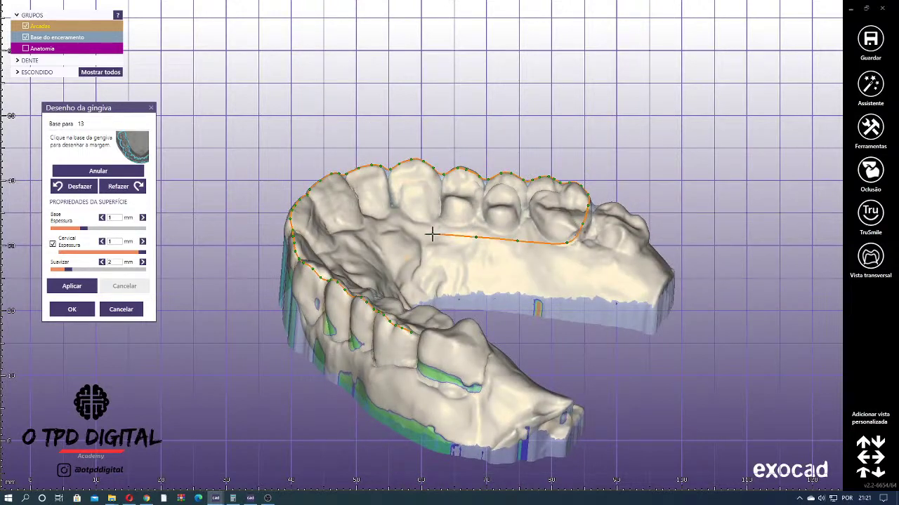
right_click_drag(433, 235, 430, 232)
- Run the gingiva margin across the palate and behind the first molar on the tooth 13 side, closing it at its starting point
left_click(398, 259)
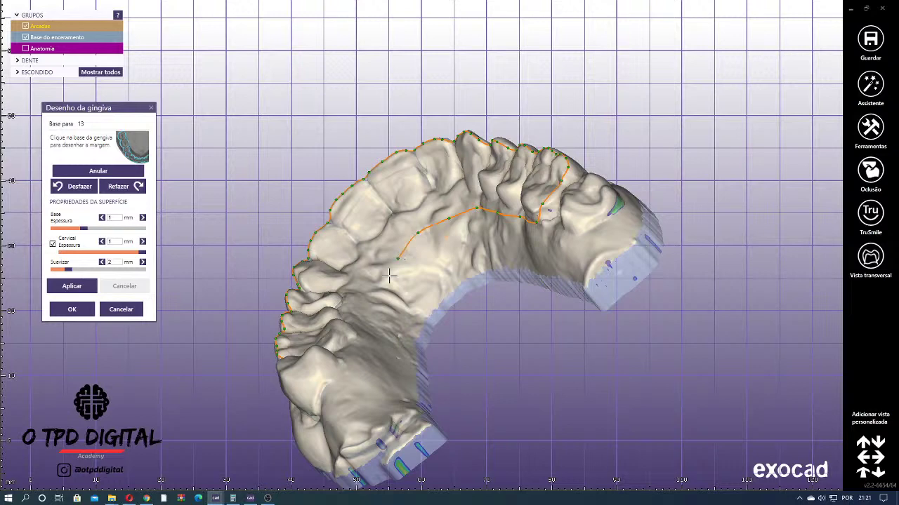
right_click_drag(387, 278, 386, 300)
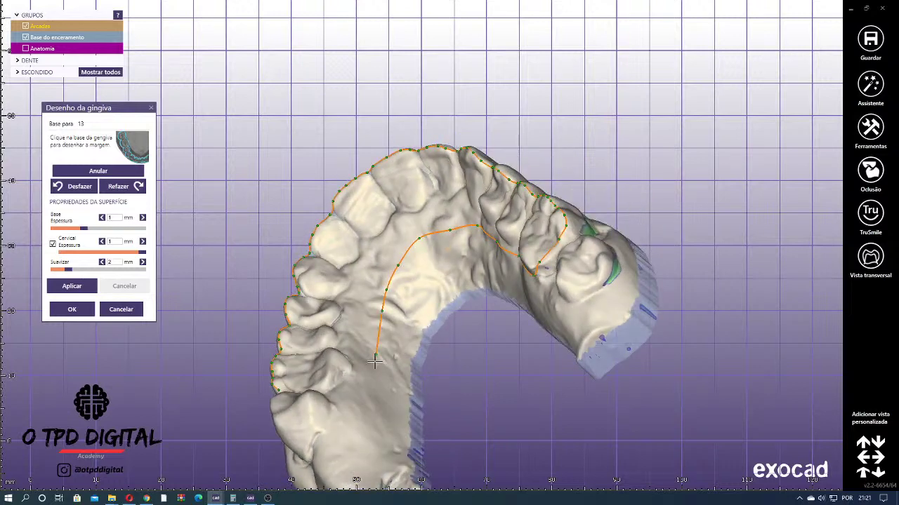
right_click_drag(326, 389, 367, 328)
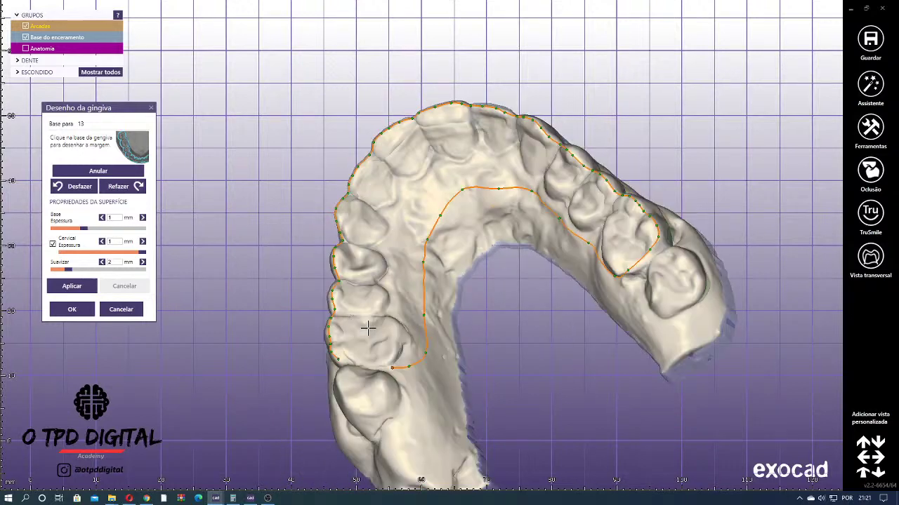
left_click(338, 360)
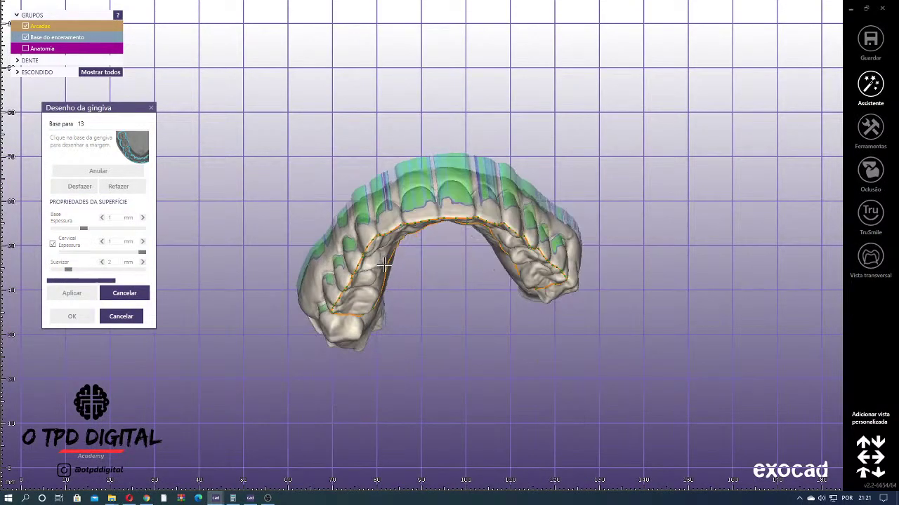
- Generate the gingiva part from the closed margin, inspect it from several sides and accept the design
right_click_drag(384, 264, 382, 257)
right_click_drag(370, 307, 372, 299)
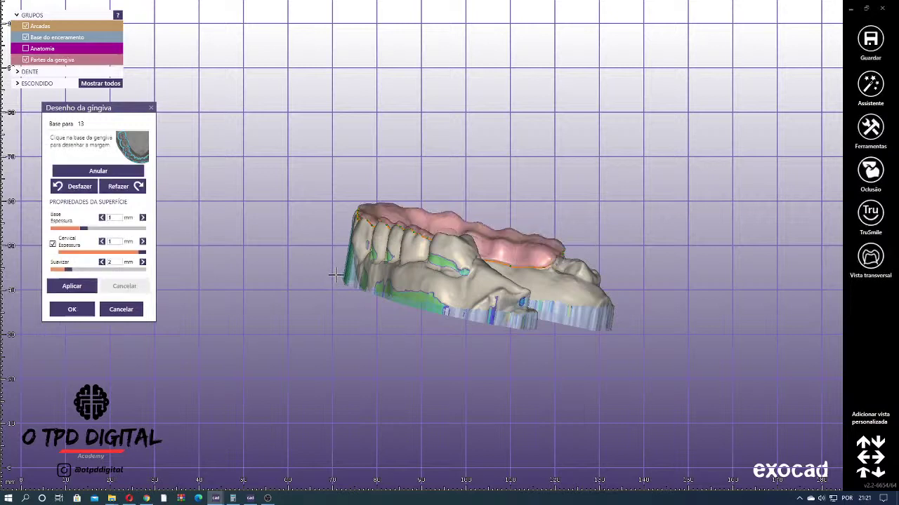
right_click_drag(337, 274, 385, 285)
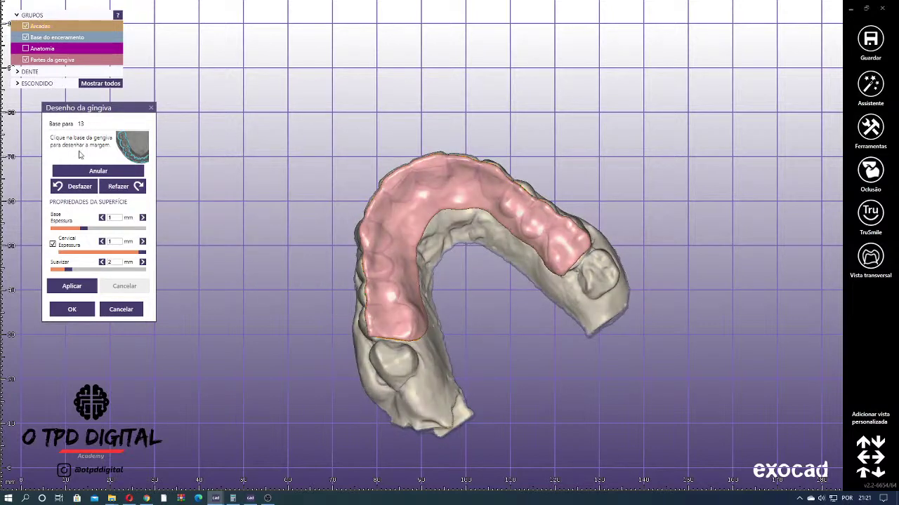
left_click(87, 314)
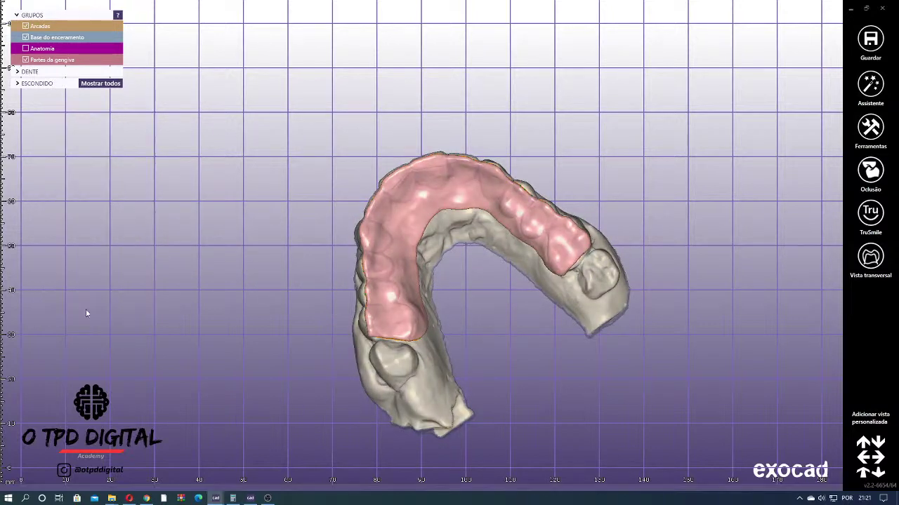
- Hide Base do enceramento, show Anatomia and make Partes da gengiva semi-transparent over the arch
right_click_drag(448, 365, 444, 315)
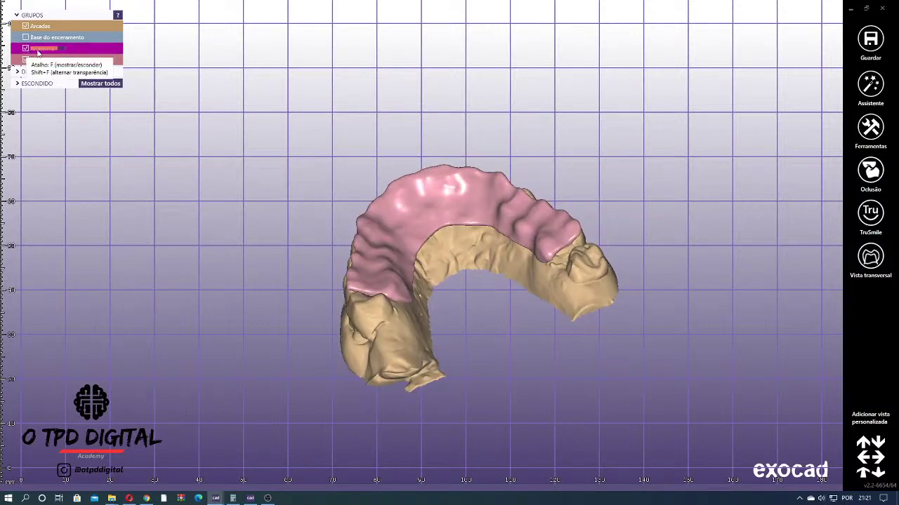
right_click_drag(218, 107, 266, 132)
left_click_drag(59, 59, 57, 63)
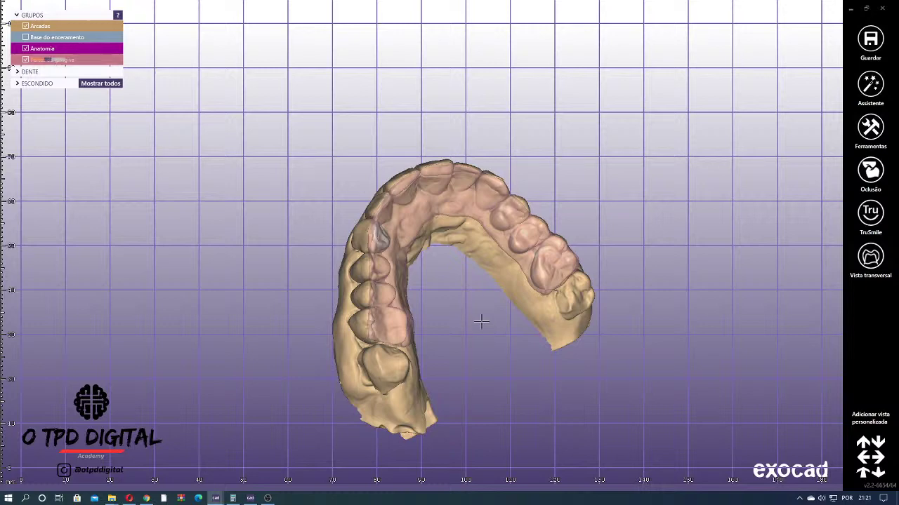
scroll(371, 236, "up", 3)
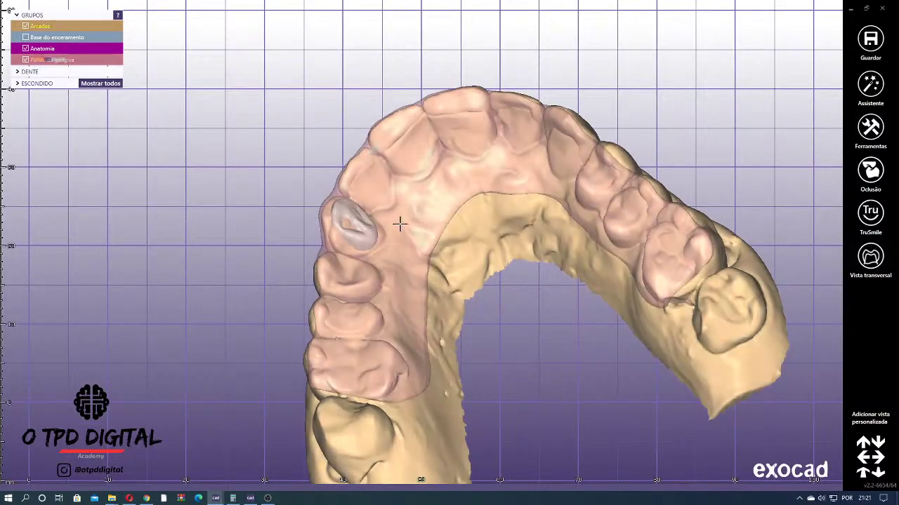
- Try to generate the virtual wax-up from the gingiva part and the tooth 13 pontic
left_click(386, 234)
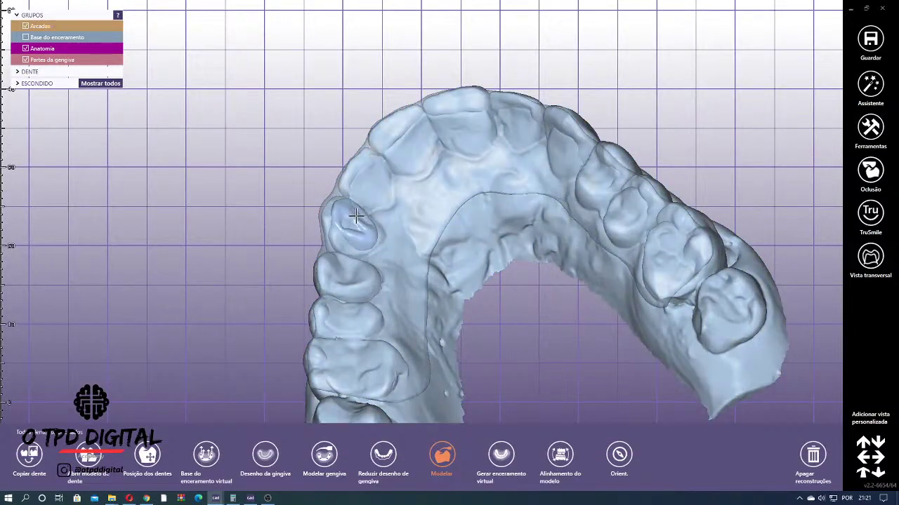
right_click(362, 209)
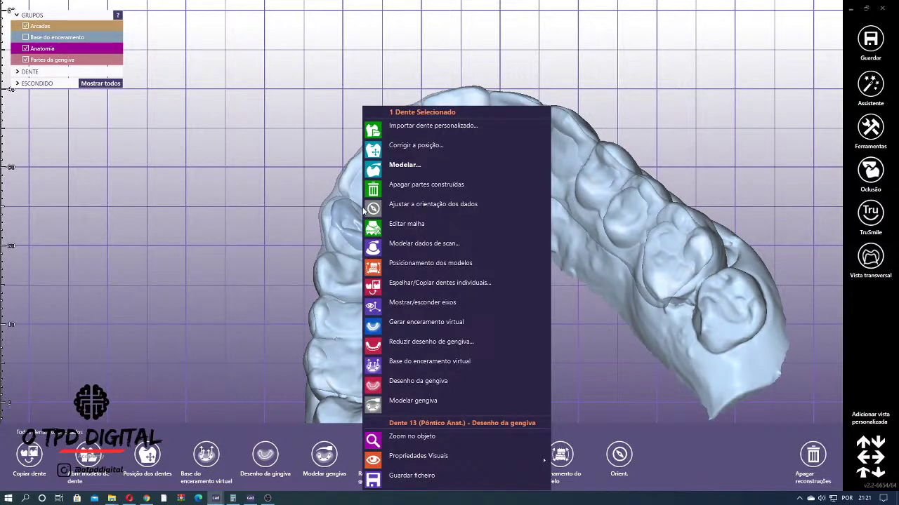
left_click(463, 322)
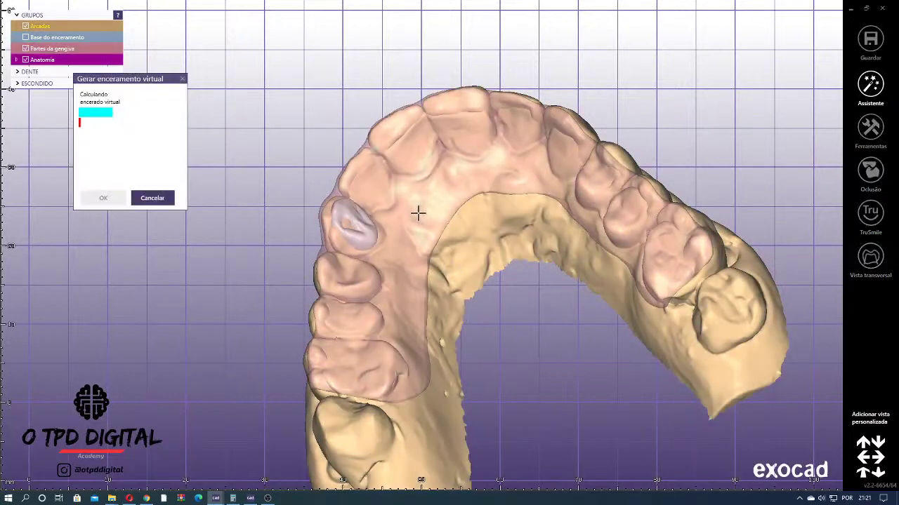
right_click_drag(358, 219, 366, 253)
scroll(382, 245, "up", 3)
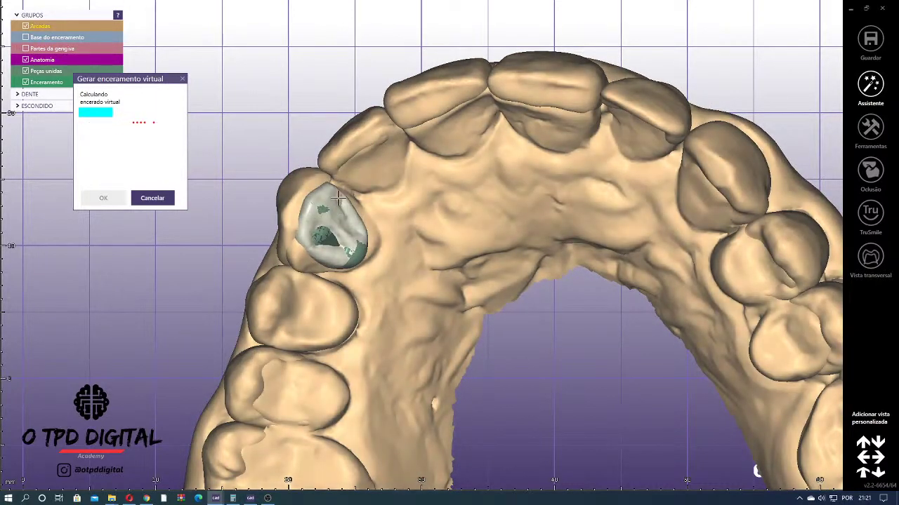
scroll(407, 253, "down", 2)
right_click_drag(407, 253, 320, 174)
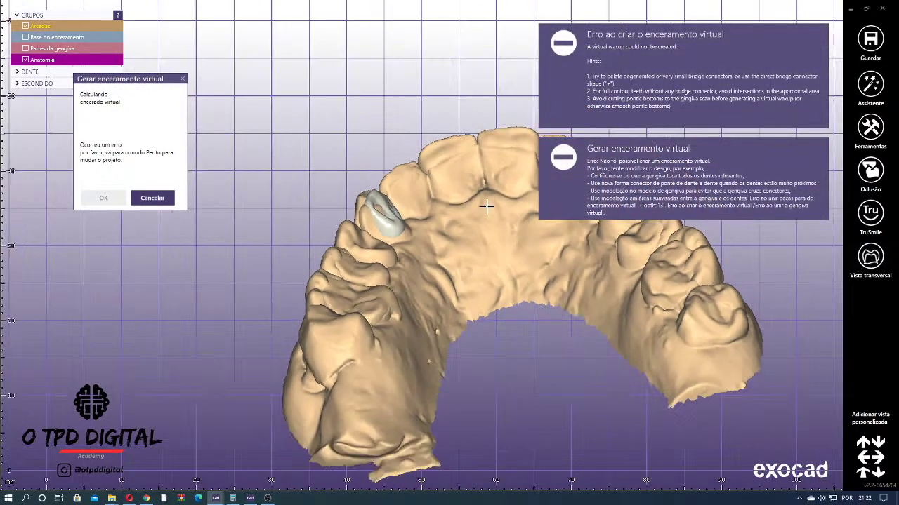
left_click(152, 198)
- Reposition the tooth 13 pontic off the canine onto the palatal area behind the lateral incisor and accept its position
scroll(346, 259, "up", 3)
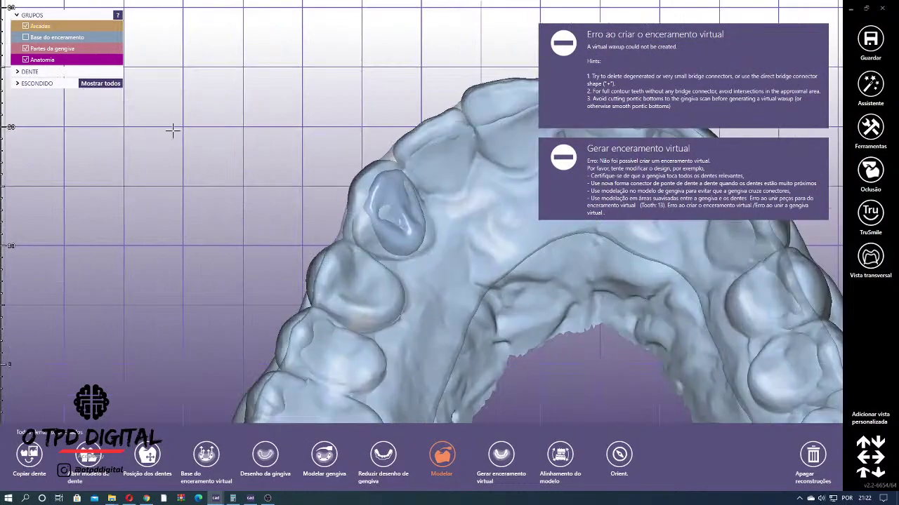
right_click(395, 236)
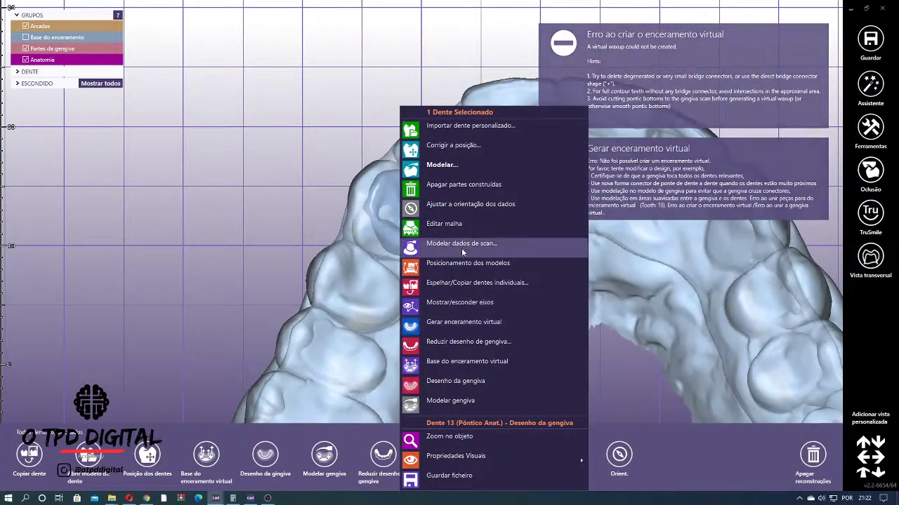
left_click(451, 155)
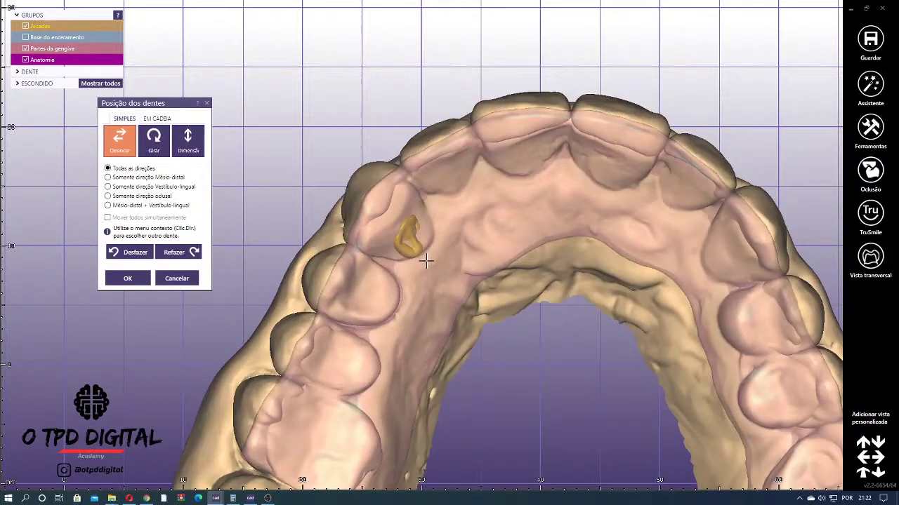
left_click_drag(427, 261, 444, 253)
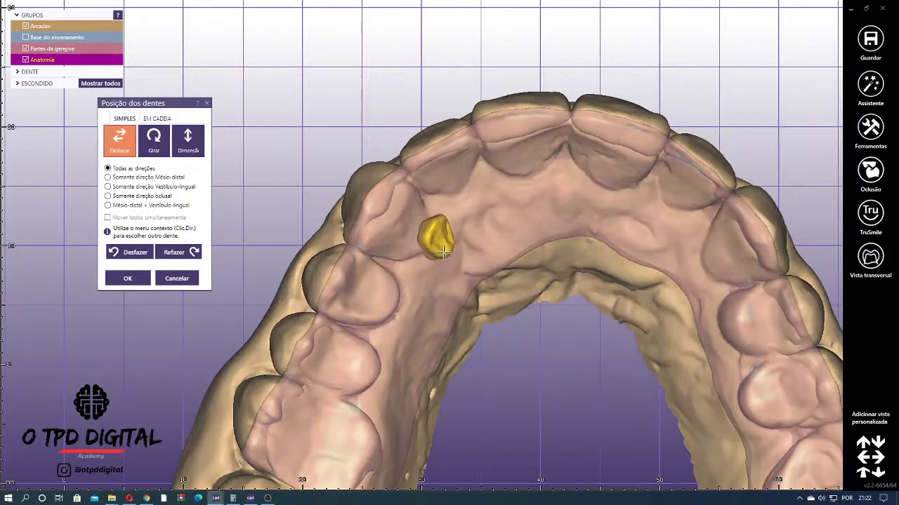
scroll(464, 225, "up", 2)
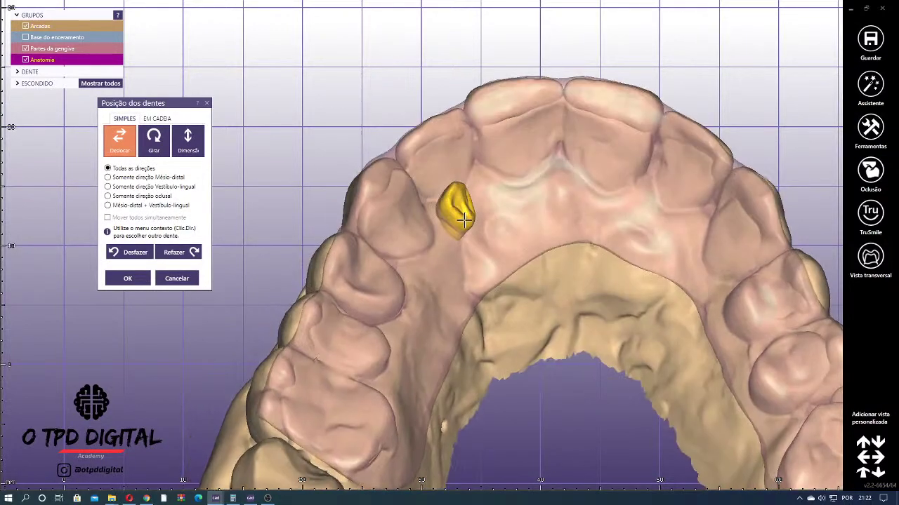
left_click(127, 279)
- Generate the virtual wax-up from the gingiva part and the repositioned tooth 13 pontic, check it and accept the result
right_click(446, 203)
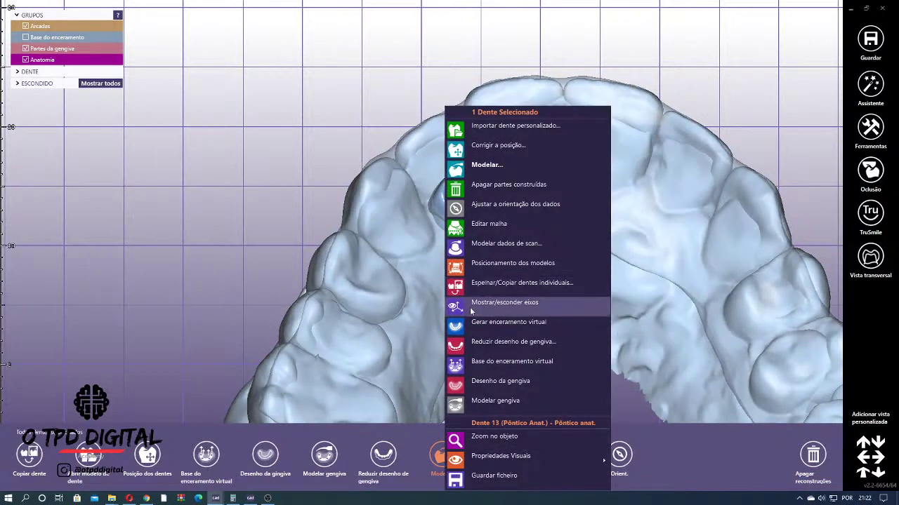
right_click(293, 154)
left_click(367, 354)
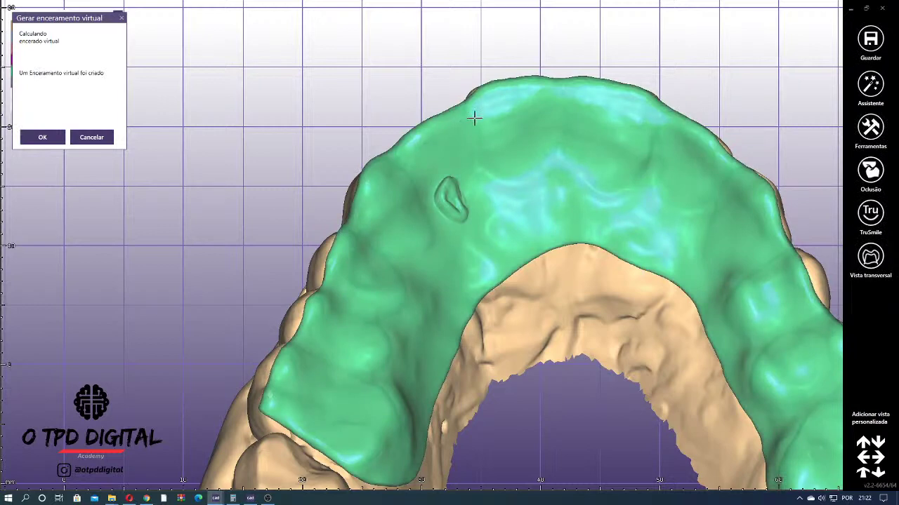
scroll(478, 133, "down", 3)
right_click_drag(435, 182, 415, 176)
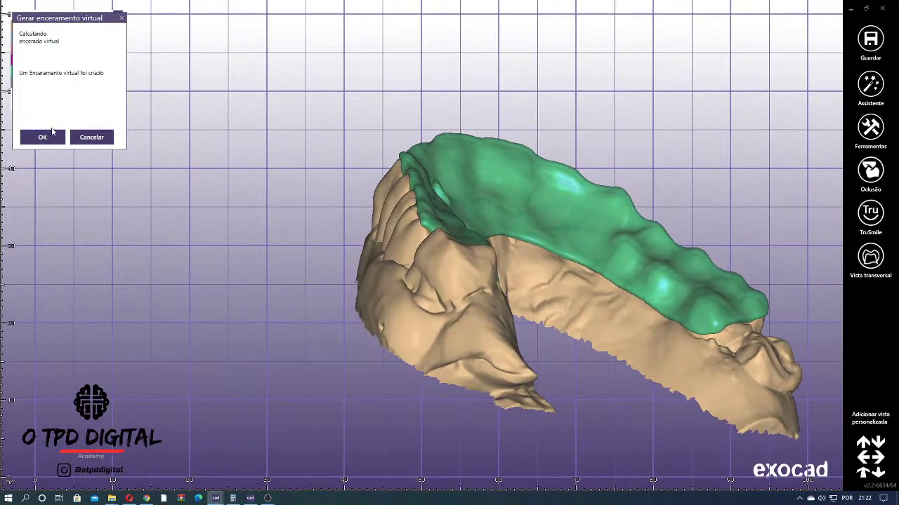
left_click(36, 137)
- Open free-form modelling on the virtual wax-up and smooth its buccal edge along the posterior teeth with the Smooth/Level brush
right_click_drag(582, 170, 419, 84)
right_click(419, 90)
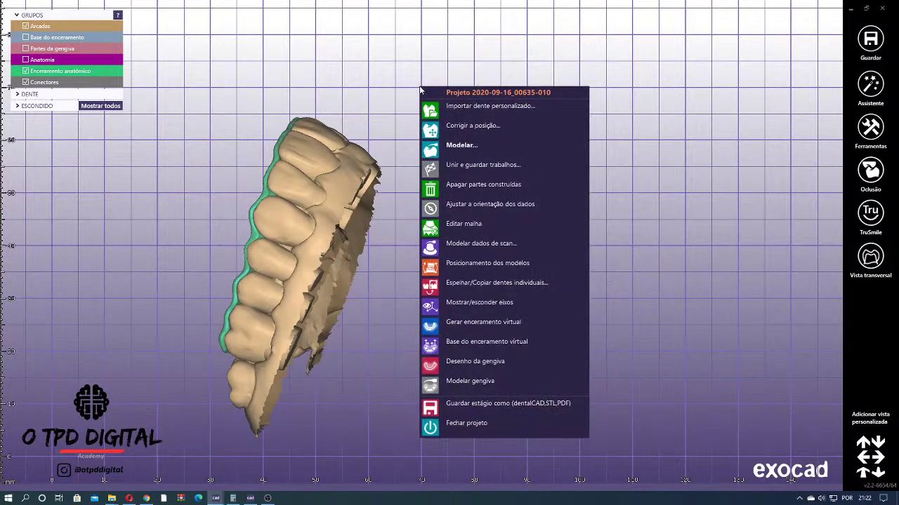
right_click(442, 67)
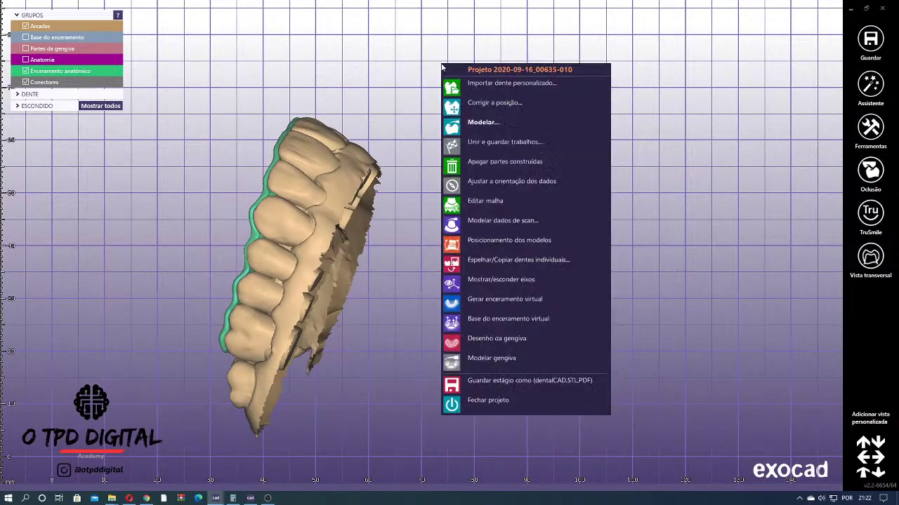
left_click(479, 121)
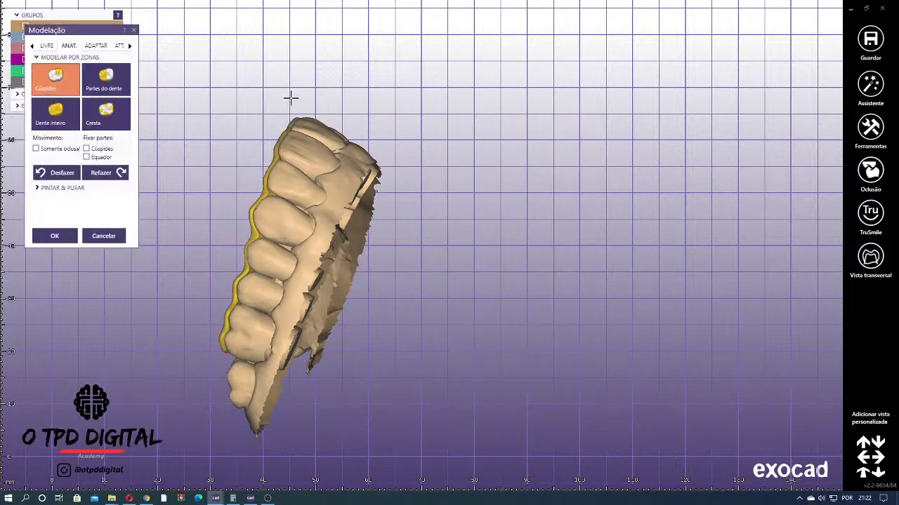
left_click(49, 47)
scroll(302, 211, "down", 2)
right_click_drag(302, 211, 430, 112)
left_click(128, 81)
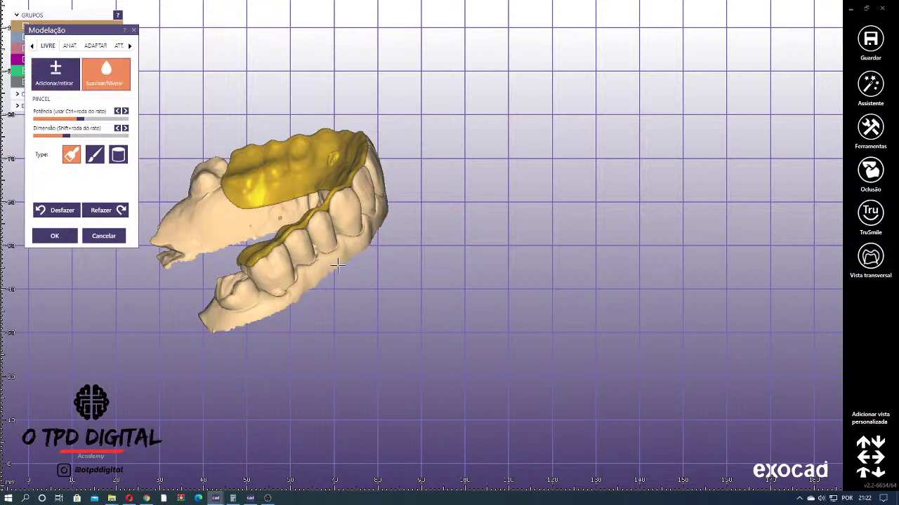
scroll(256, 203, "up", 3)
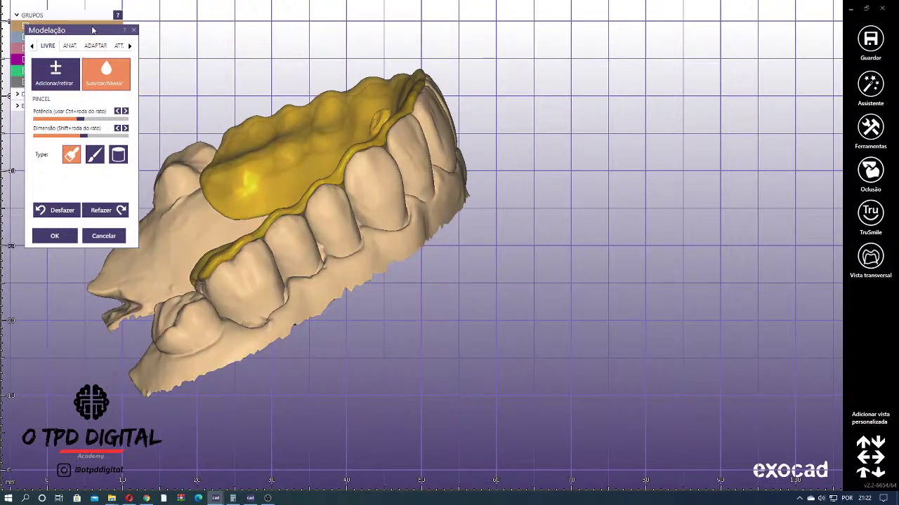
mouse_move(89, 105)
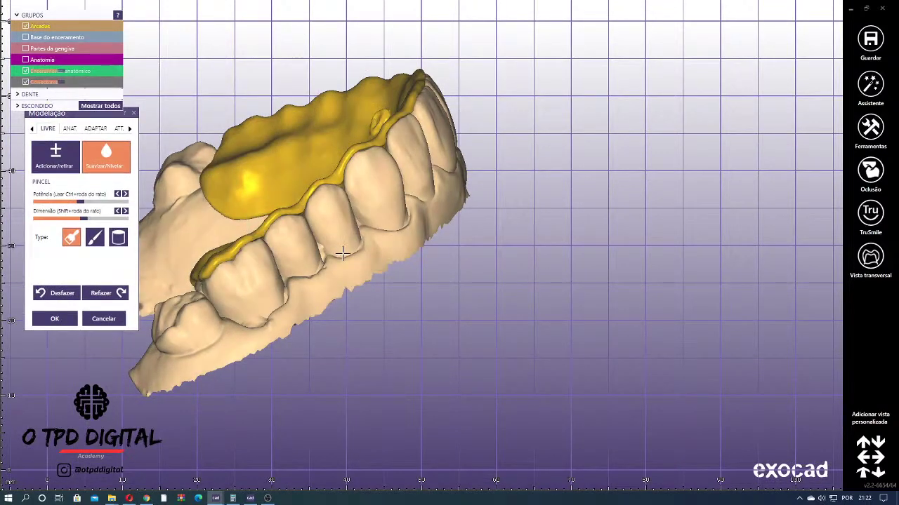
scroll(283, 201, "up", 3)
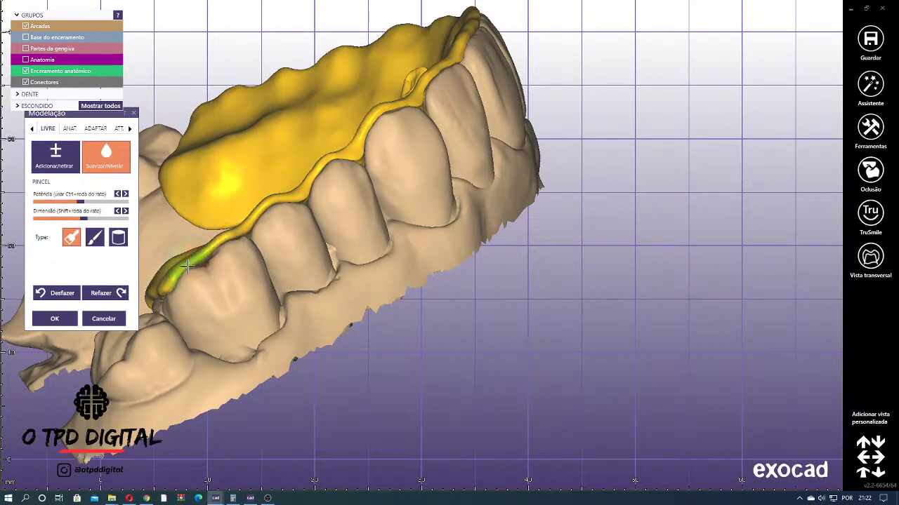
left_click_drag(187, 266, 194, 269)
scroll(282, 206, "down", 3)
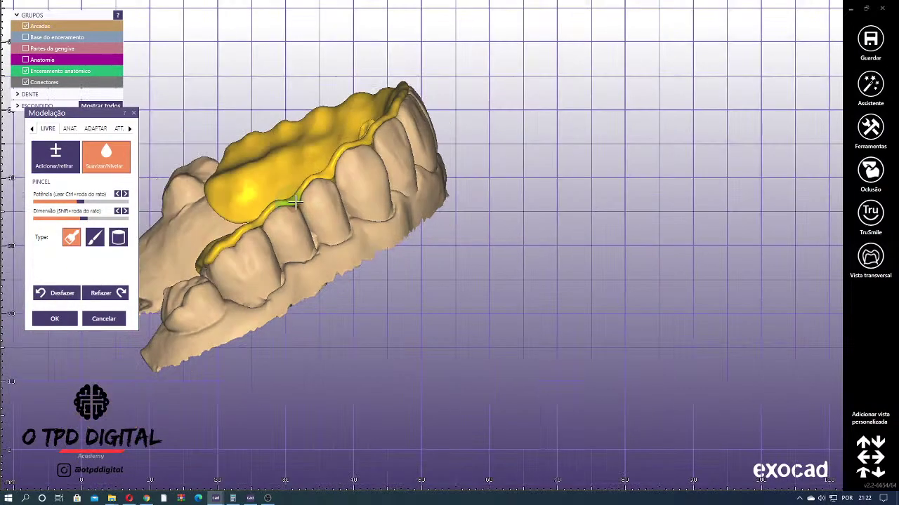
- Smooth the palatal surface of the wax-up around the arch, including the bump left by the tooth 13 pontic
right_click_drag(285, 203, 409, 231)
scroll(409, 231, "up", 4)
left_click_drag(403, 86, 399, 71)
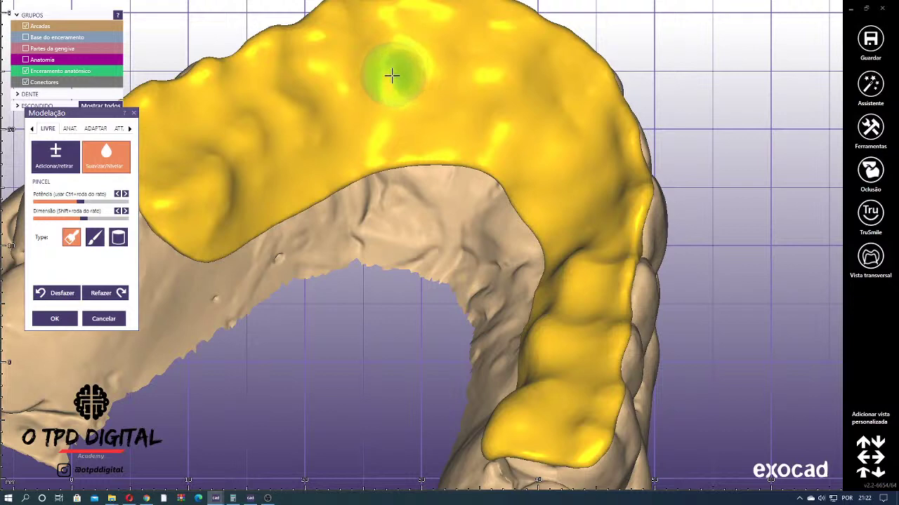
scroll(190, 179, "down", 3)
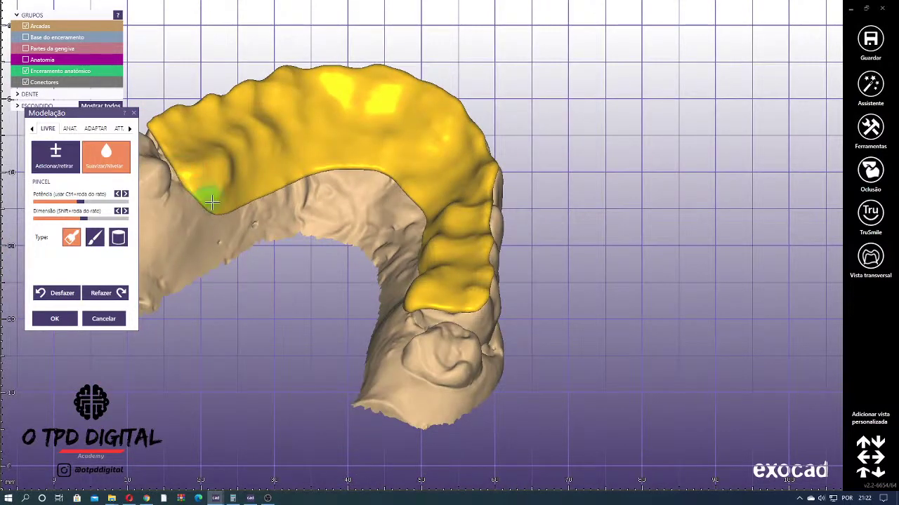
- Start gingiva modelling and smooth the posterior end of the gingiva part with the free-form Smooth/Level brush
right_click(266, 163)
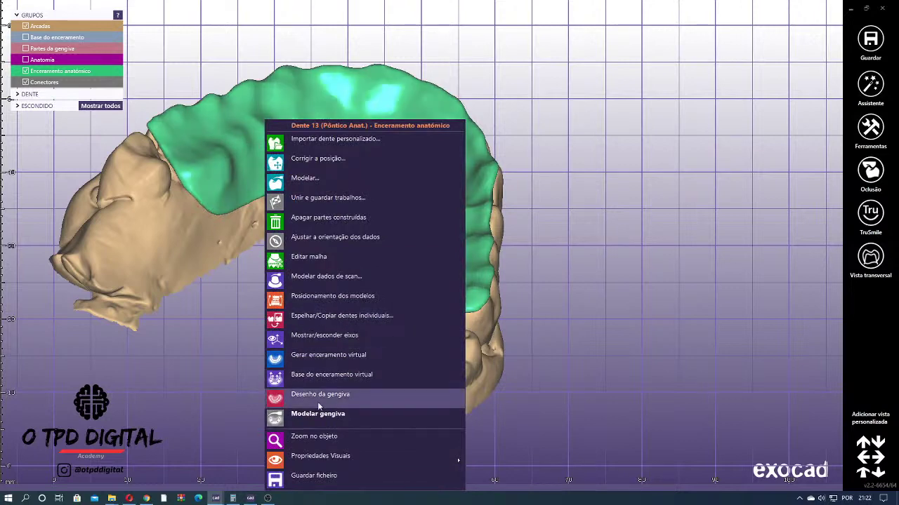
left_click(325, 419)
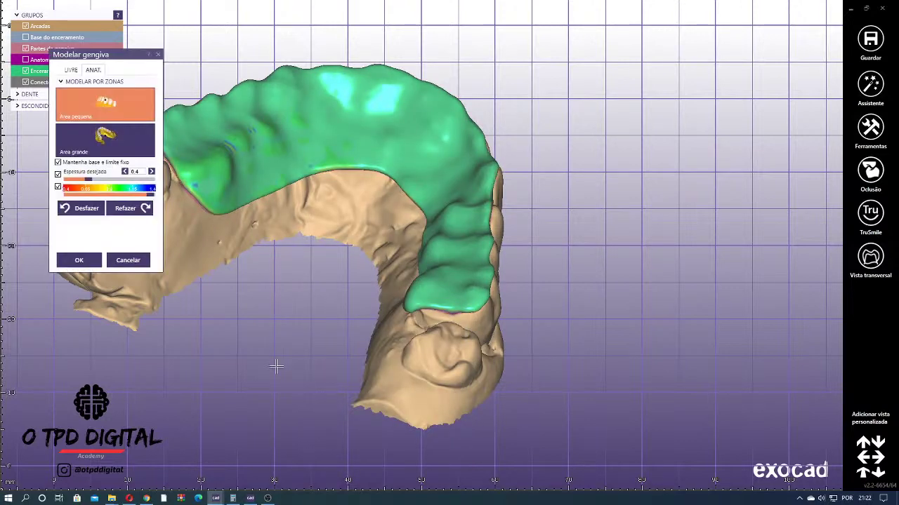
right_click_drag(172, 138, 92, 107)
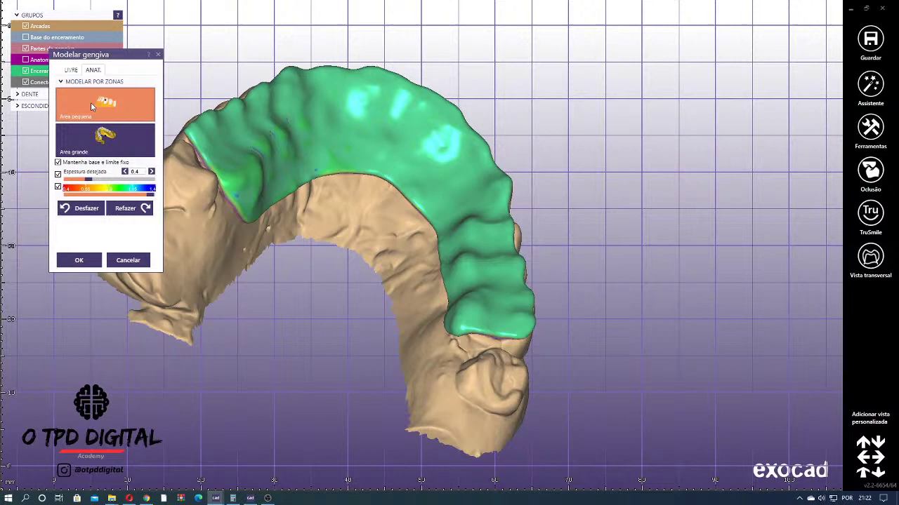
left_click(72, 70)
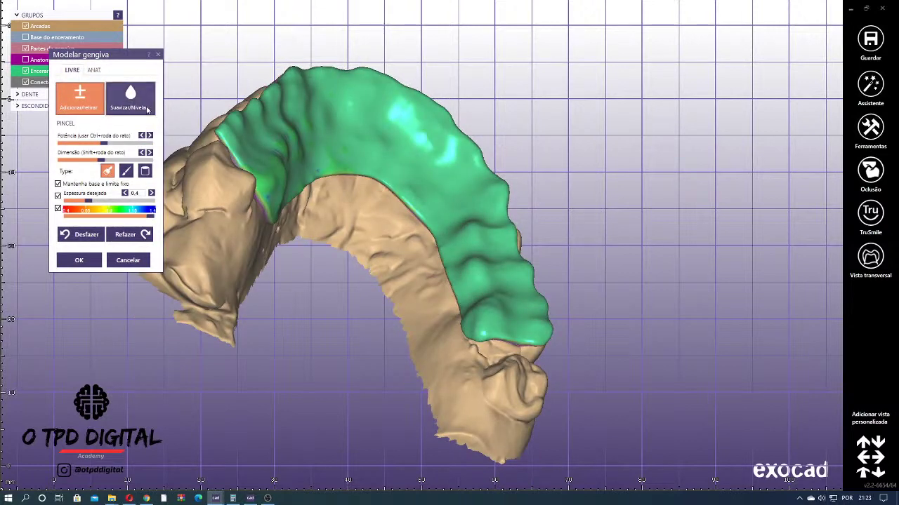
left_click(147, 109)
scroll(253, 215, "up", 6)
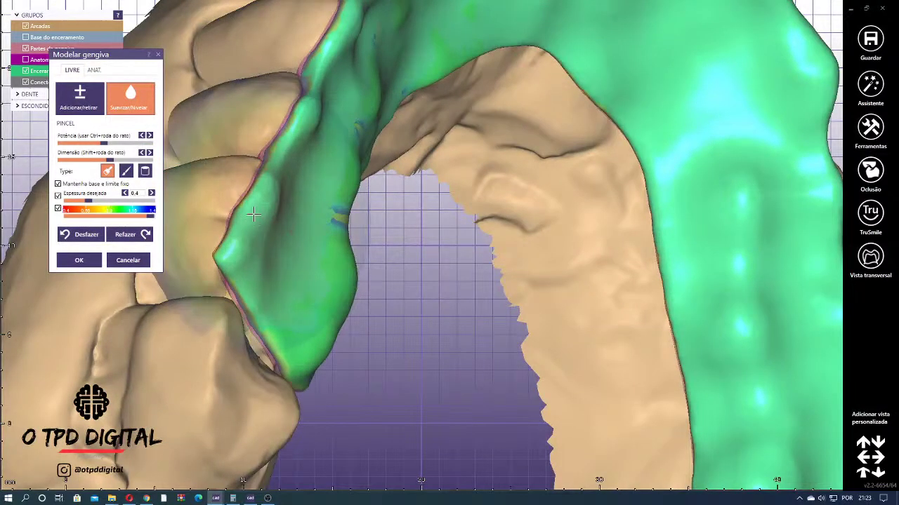
left_click_drag(254, 214, 254, 198)
- Hide Enceramento anatómico and Conectores, keep Partes da gengiva shown and turn off the base thickness display
left_click(26, 70)
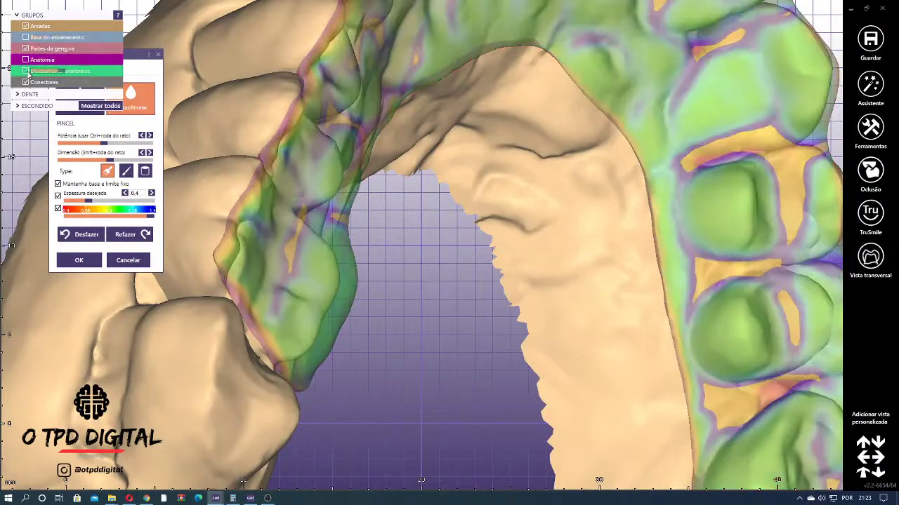
left_click(44, 51)
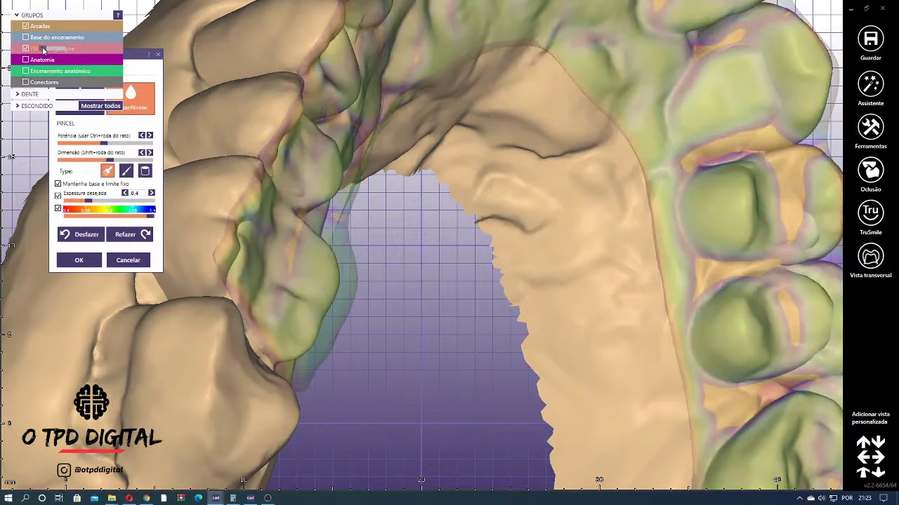
left_click(45, 72)
scroll(279, 245, "down", 5)
right_click_drag(278, 247, 228, 232)
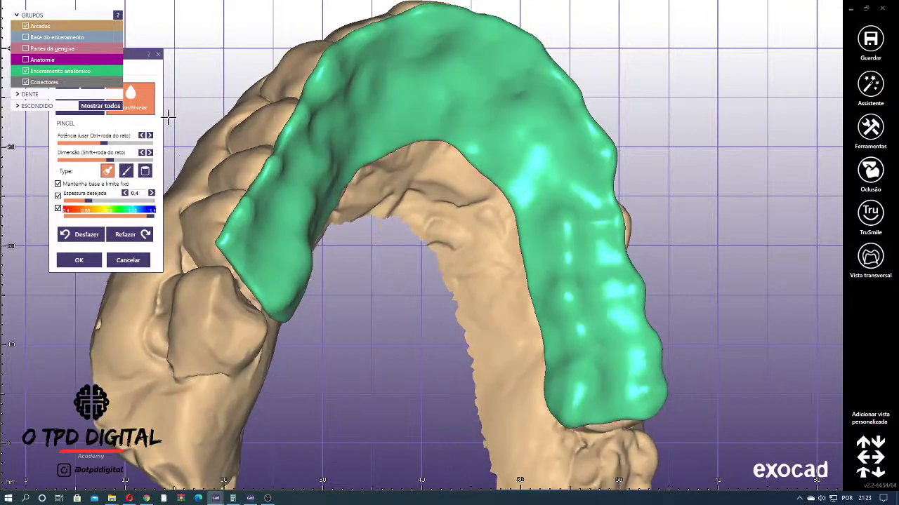
left_click_drag(132, 56, 166, 91)
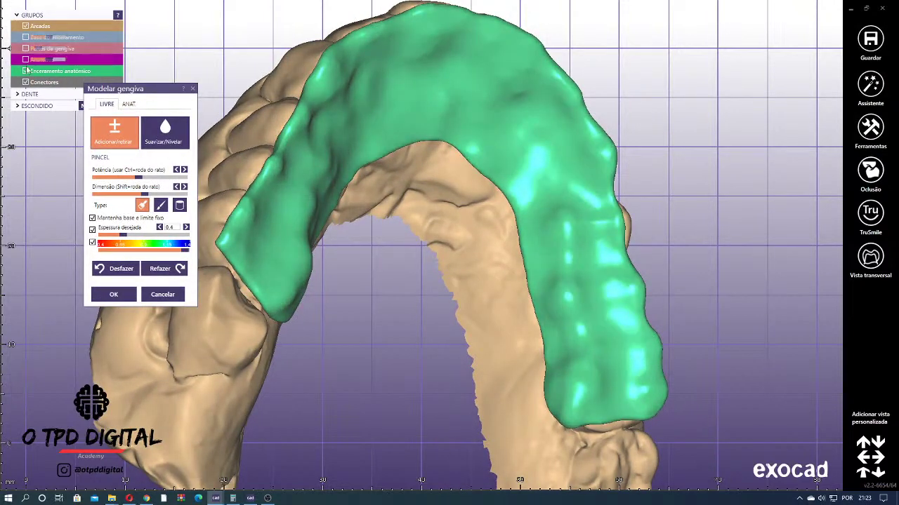
left_click(26, 71)
left_click(29, 49)
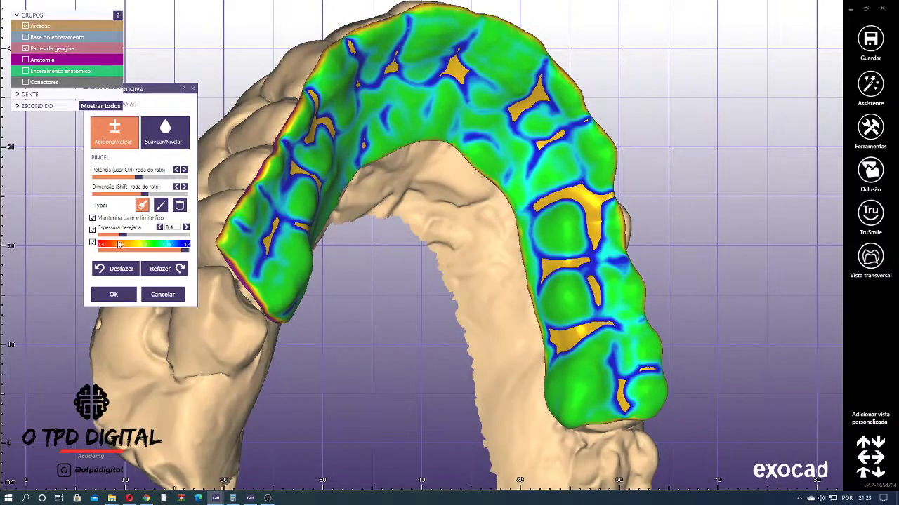
left_click(92, 242)
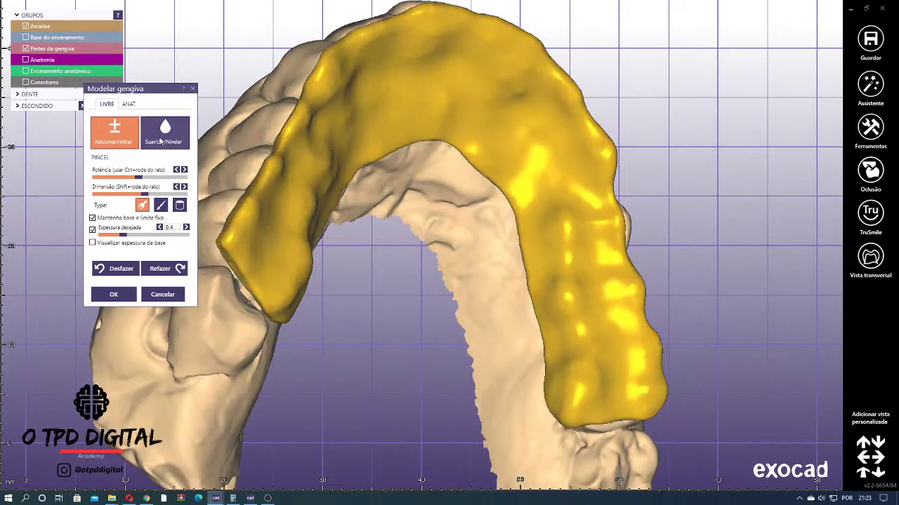
- Smooth the gingiva part's outer edge from the posterior teeth around the front of the arch with a slightly smaller brush
key("shift")
left_click_drag(239, 213, 294, 151, "shift")
mouse_move(296, 149)
right_mouse_down()
mouse_move(344, 190)
mouse_move(337, 207)
right_mouse_up()
scroll(281, 212, "down", 2, "shift")
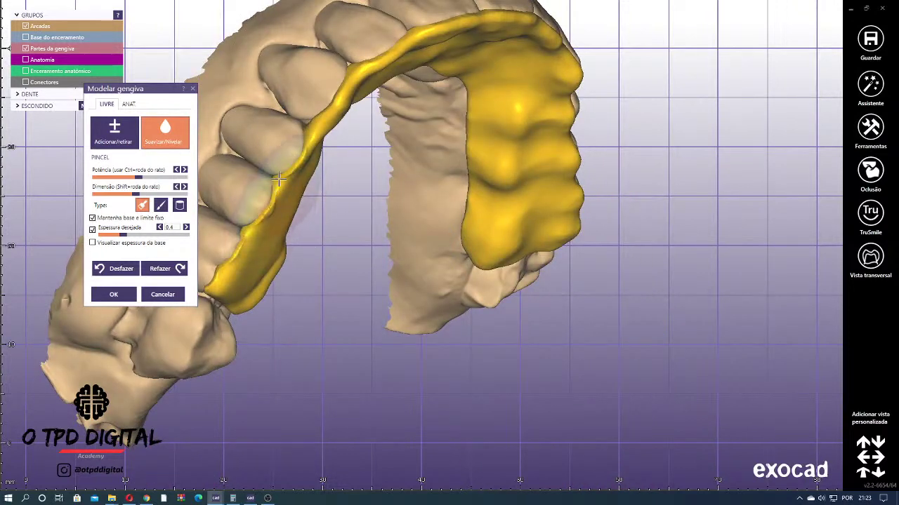
left_click_drag(312, 154, 345, 95, "shift")
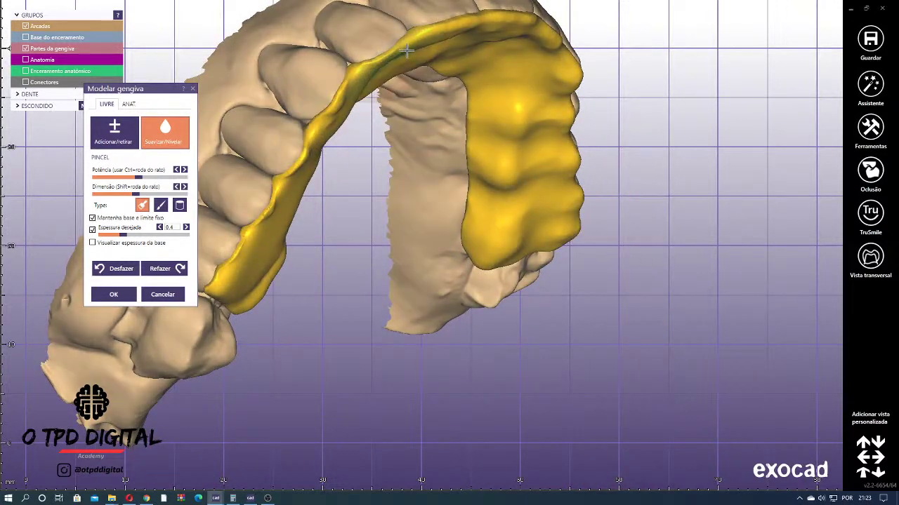
right_click_drag(338, 98, 427, 89)
left_click_drag(427, 89, 483, 84)
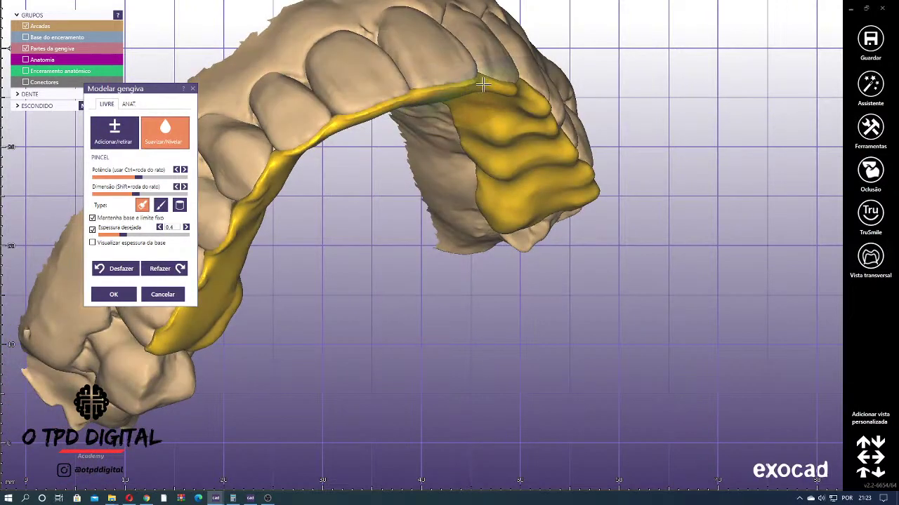
right_click_drag(513, 99, 522, 80)
mouse_move(521, 80)
left_mouse_down()
mouse_move(592, 94)
mouse_move(694, 146)
left_mouse_up()
right_click_drag(582, 92, 517, 181)
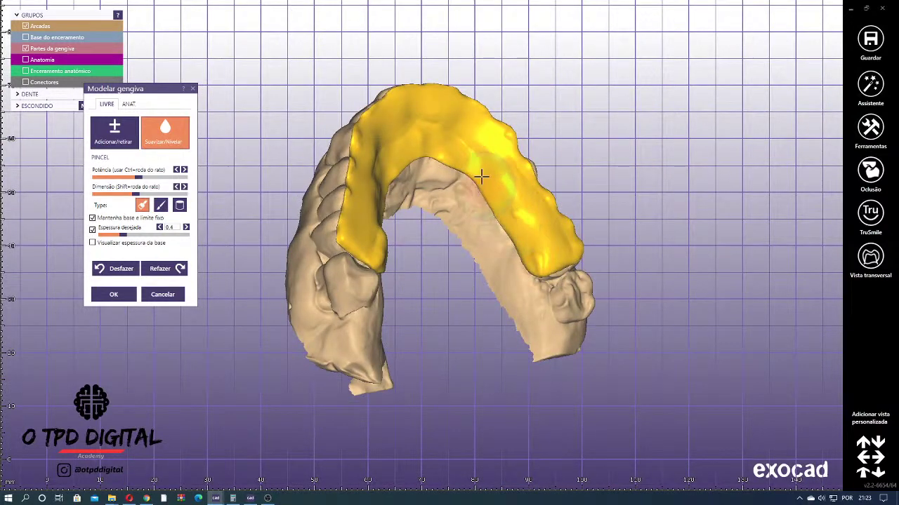
- Smooth the palatal and occlusal surface of the gingiva part through to the posterior end on the opposite side
right_click_drag(411, 145, 488, 161)
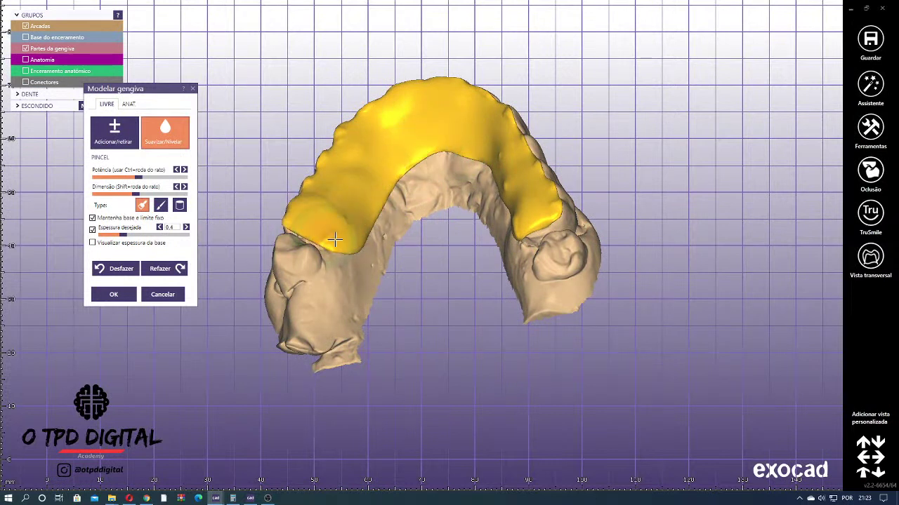
right_click_drag(385, 186, 470, 263)
- Smooth the buccal edge over the opposite posterior teeth with a much smaller brush and accept the gingiva modelling
scroll(469, 263, "up", 4)
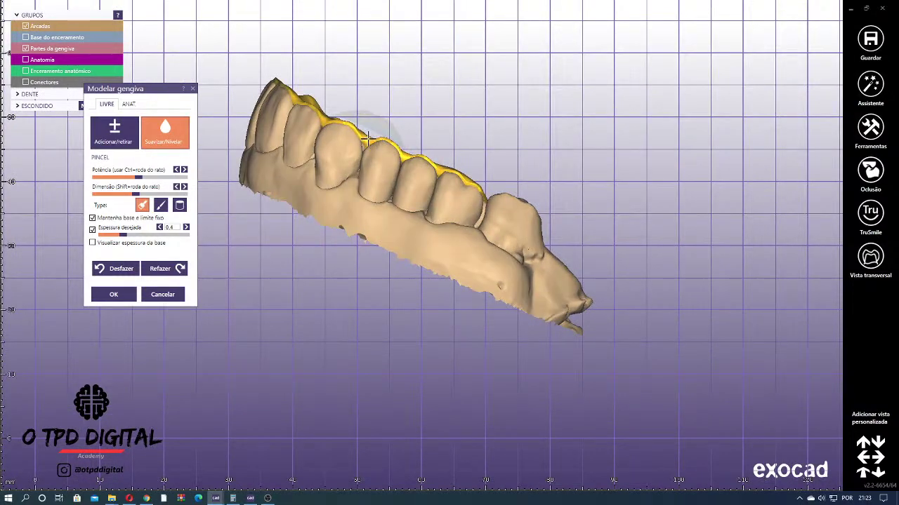
mouse_move(362, 142)
right_mouse_down()
mouse_move(360, 132)
mouse_move(364, 149)
right_mouse_up()
scroll(364, 148, "up", 5)
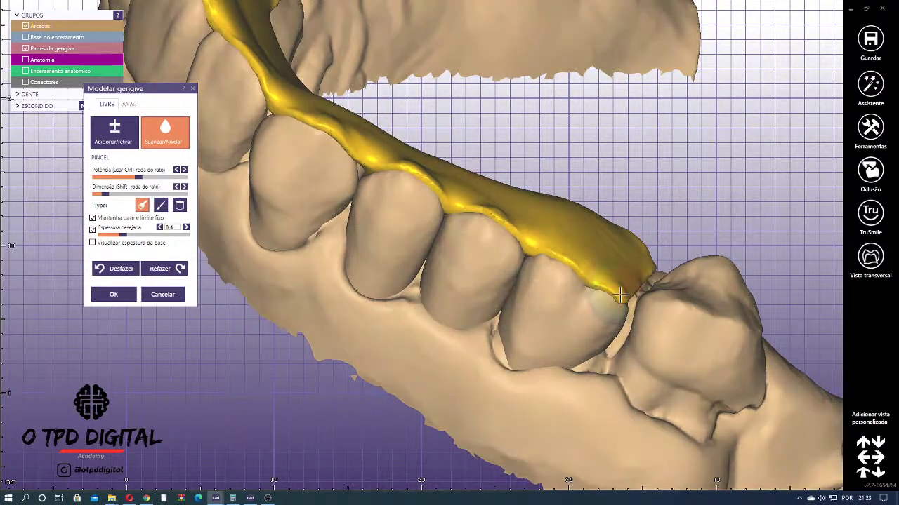
scroll(525, 255, "down", 5)
right_click_drag(526, 254, 234, 65)
scroll(364, 161, "up", 3)
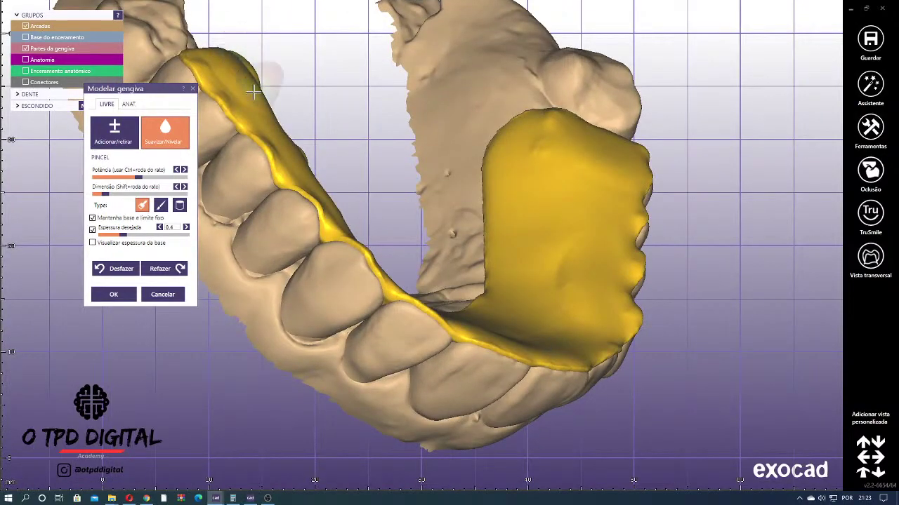
scroll(253, 91, "down", 5)
scroll(247, 172, "down", 3)
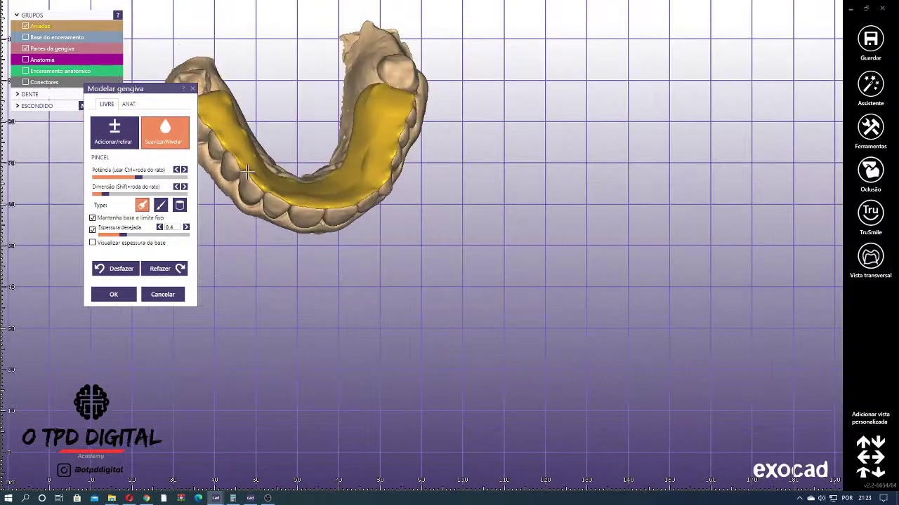
left_click(113, 294)
- Set the group visibility so that only Arcadas and Partes da gengiva are displayed
left_click(26, 71)
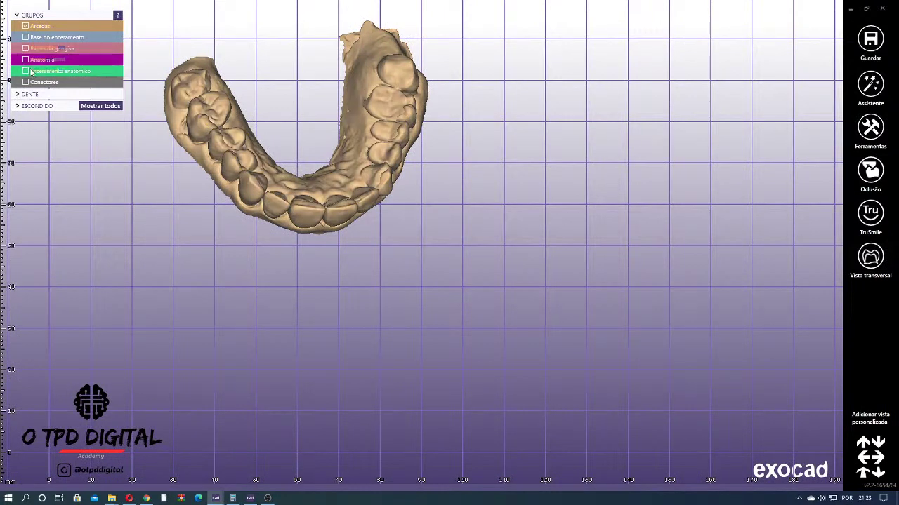
left_click(26, 71)
left_click(26, 82)
left_click(26, 48)
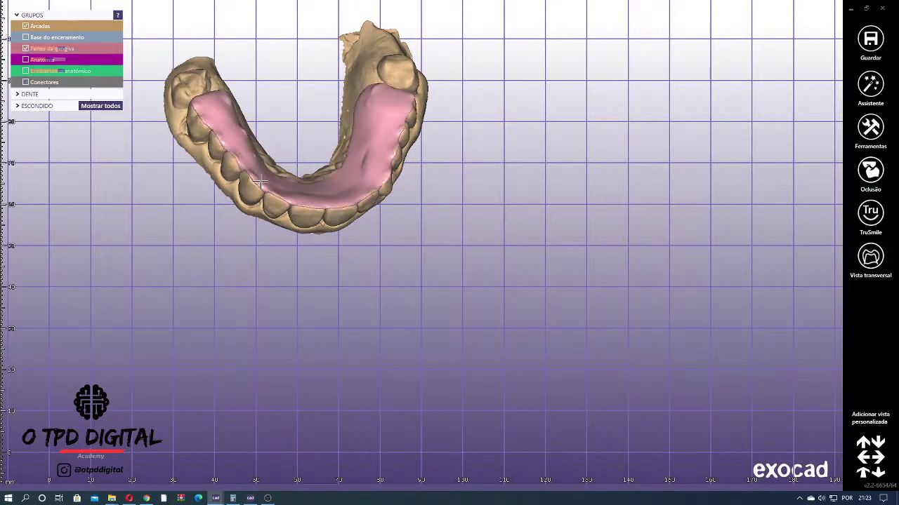
- Delete the existing anatomical wax-up reconstruction of tooth 13, with Enceramento as the part type to erase
right_click(290, 118)
left_click(521, 177)
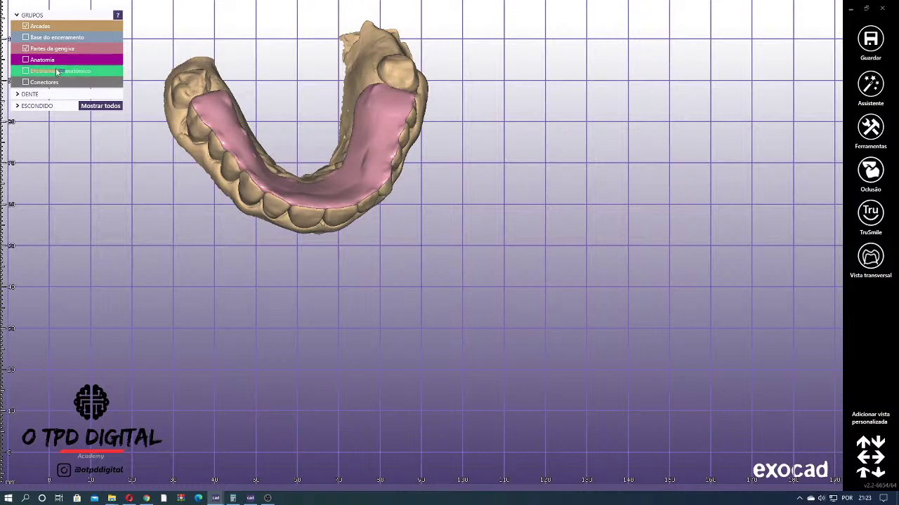
right_click_drag(297, 204, 329, 154)
scroll(329, 154, "up", 3)
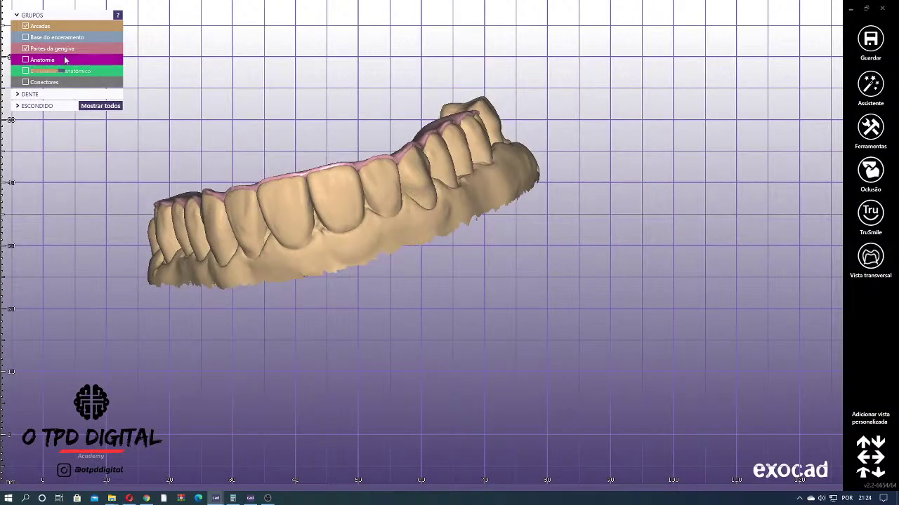
left_click(25, 71)
right_click(641, 139)
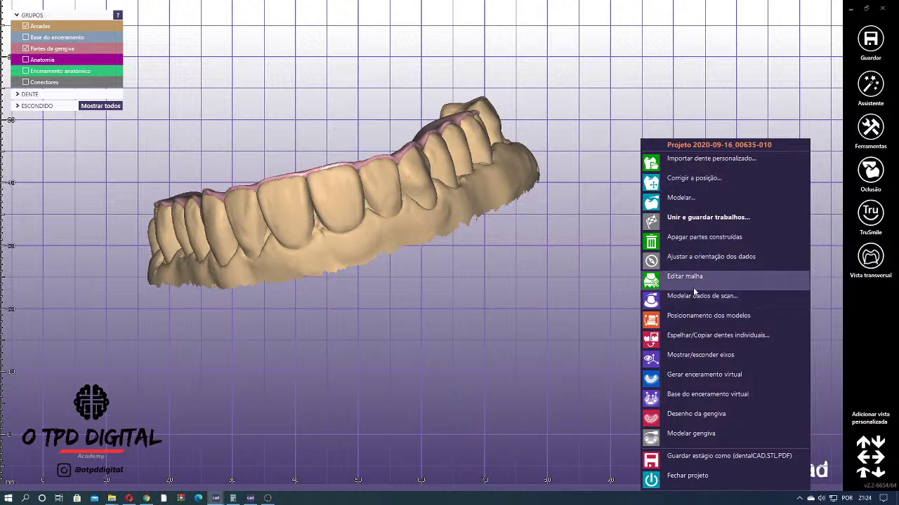
left_click(678, 239)
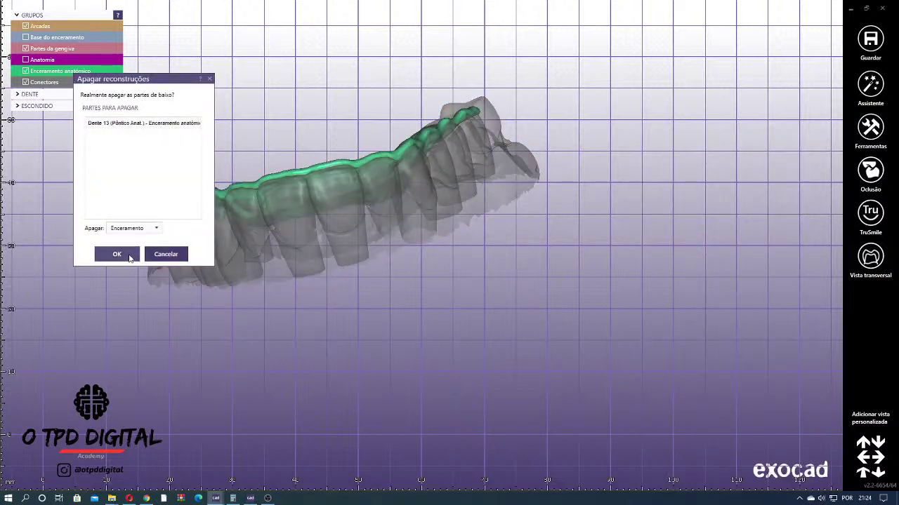
left_click(117, 254)
- Generate the virtual wax-up again from the smoothed gingiva part and accept it
right_click(245, 144)
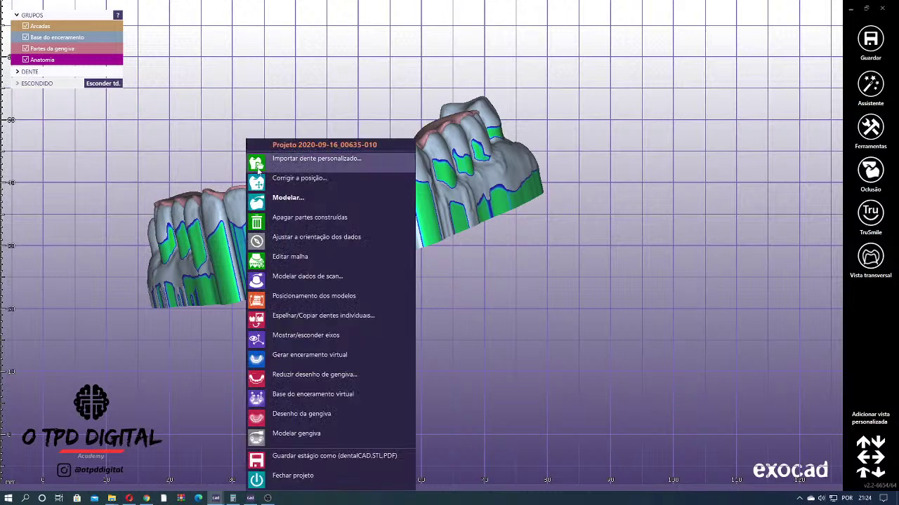
left_click(280, 357)
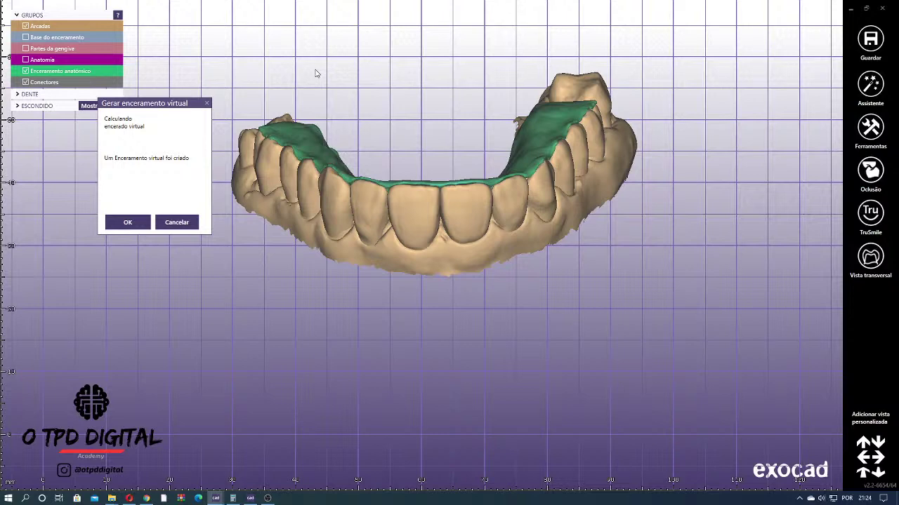
right_click_drag(308, 117, 316, 124)
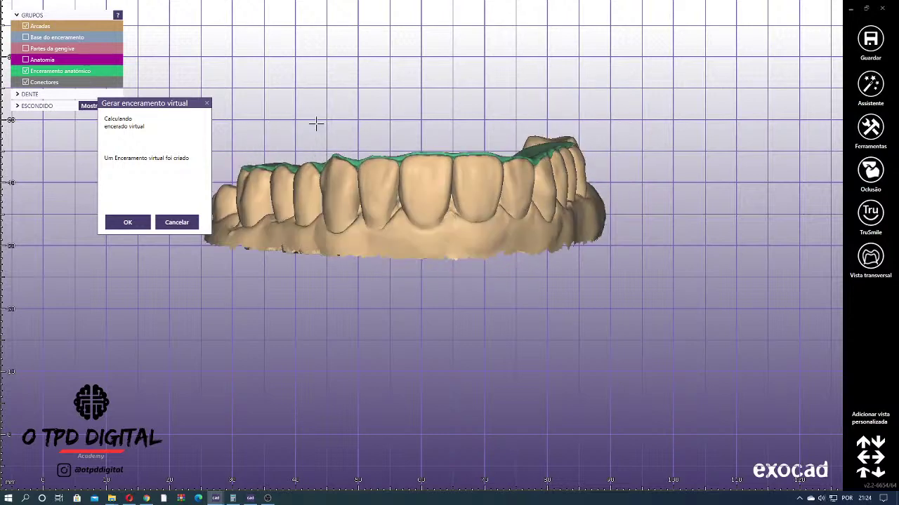
left_click(121, 223)
- Check the regenerated wax-up around the arch, hide the arch scan and keep Anatomia enabled
right_click_drag(272, 198, 382, 171)
scroll(415, 153, "up", 5)
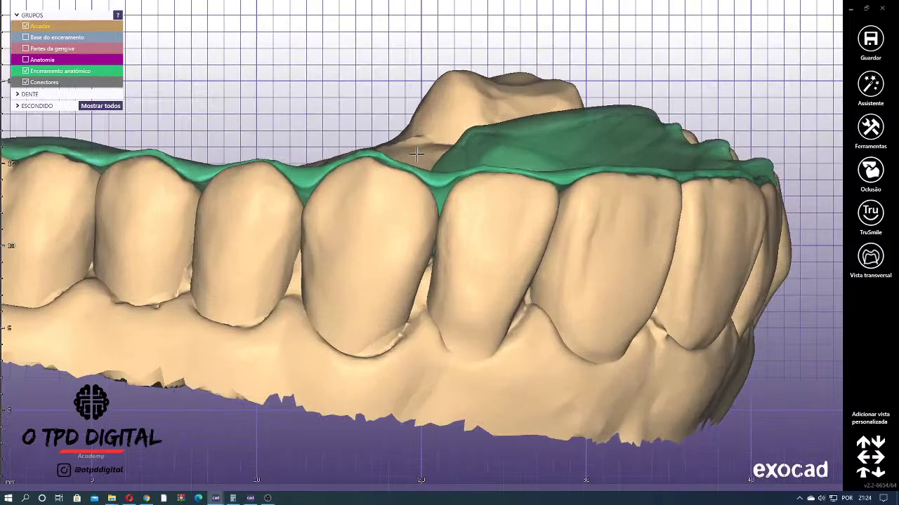
scroll(290, 171, "down", 3)
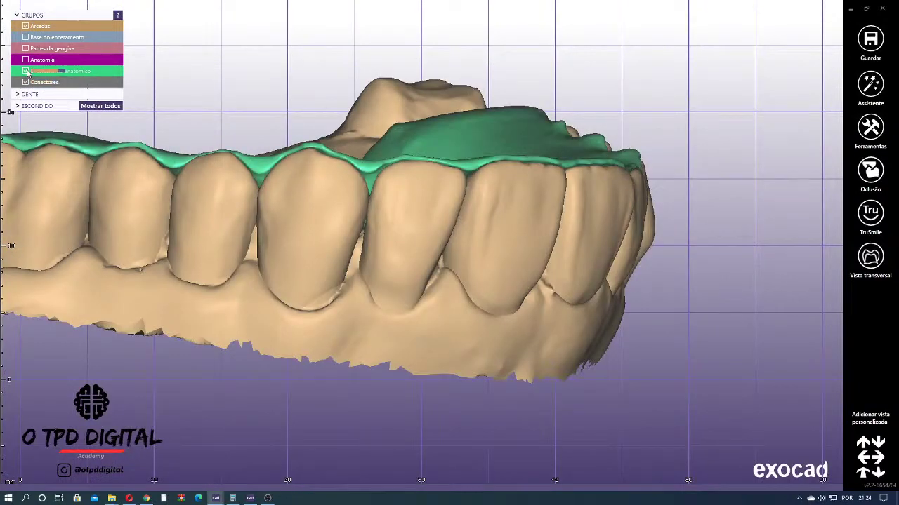
scroll(243, 152, "down", 3)
right_click_drag(246, 153, 374, 249)
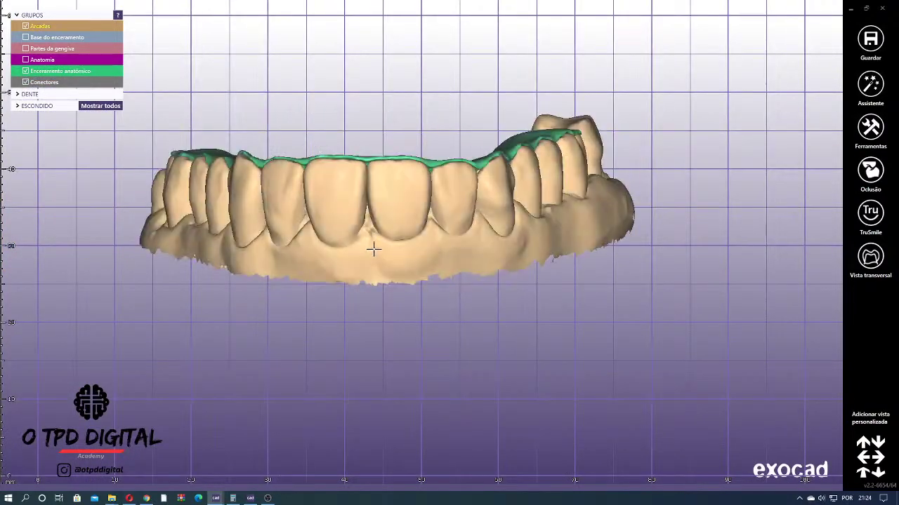
middle_click(386, 257, "ctrl")
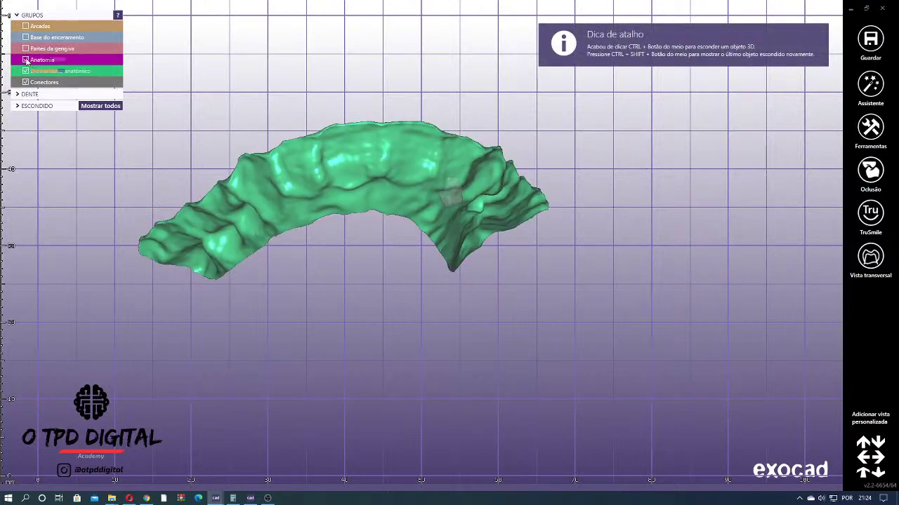
- Add MODELO PREPARADO.stl to the scene as a Visualização genérica da malha mesh and accept it
left_click(873, 136)
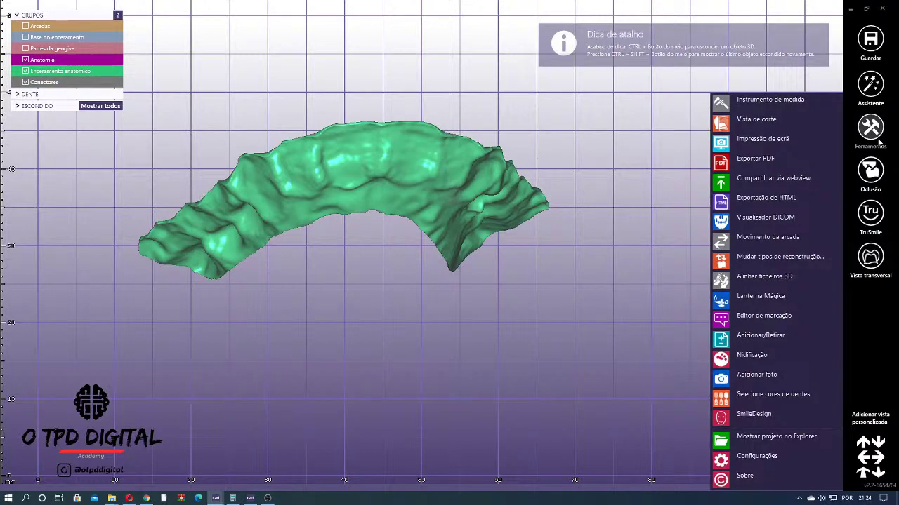
left_click(749, 297)
left_click(68, 64)
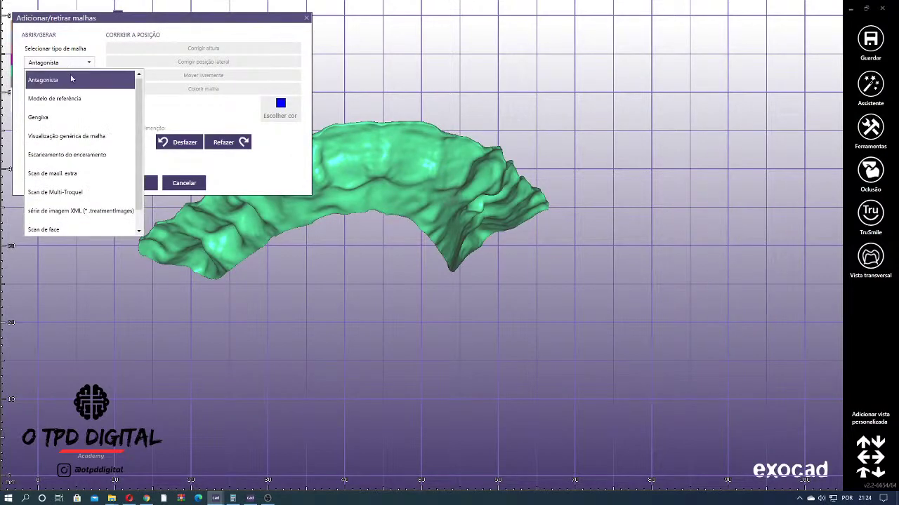
left_click(81, 136)
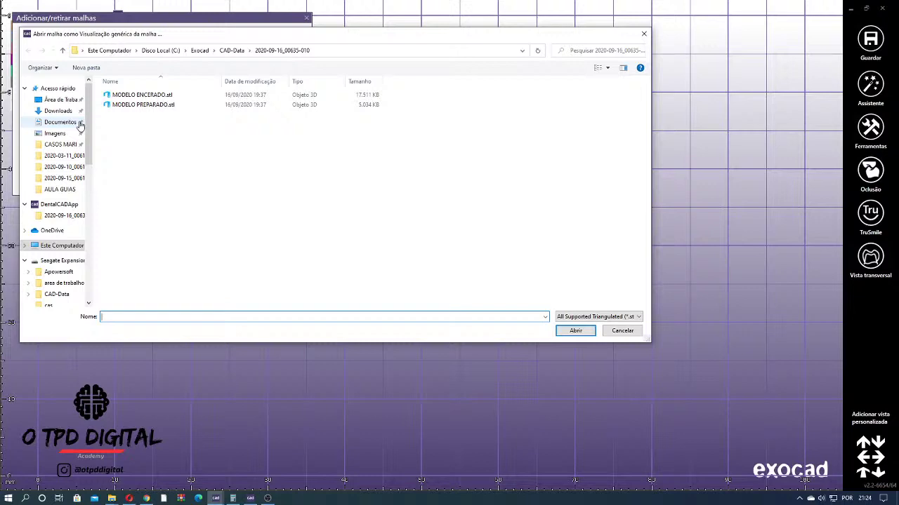
double_click(133, 105)
left_click(355, 250)
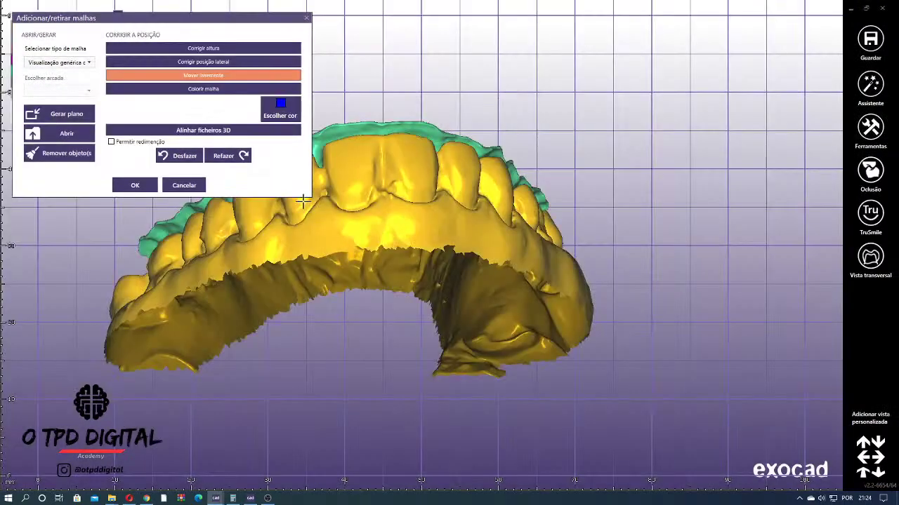
left_click(135, 184)
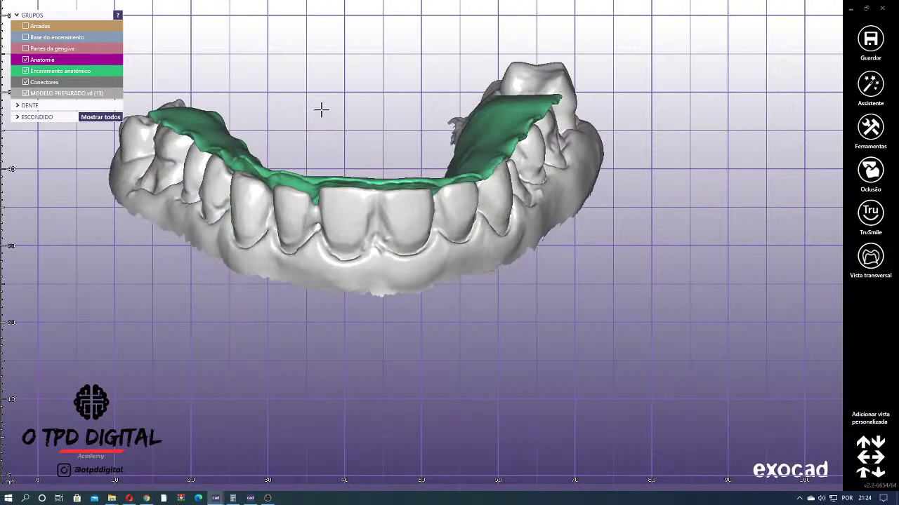
- Compare the waxed arch with the prepared model under the guide by showing Arcadas and fading it out
right_click_drag(278, 36, 229, 100)
scroll(217, 101, "down", 2)
right_click_drag(362, 212, 327, 201)
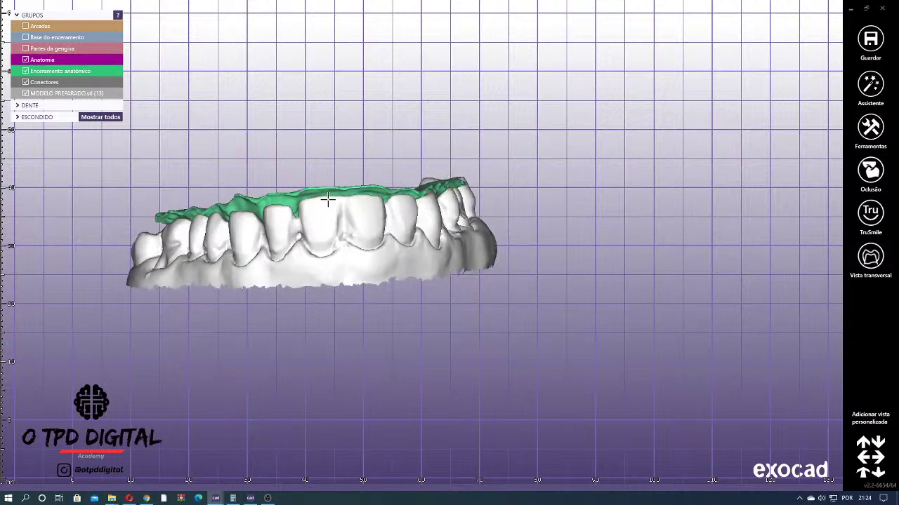
scroll(233, 208, "up", 3)
right_click_drag(233, 209, 311, 200)
scroll(374, 160, "up", 2)
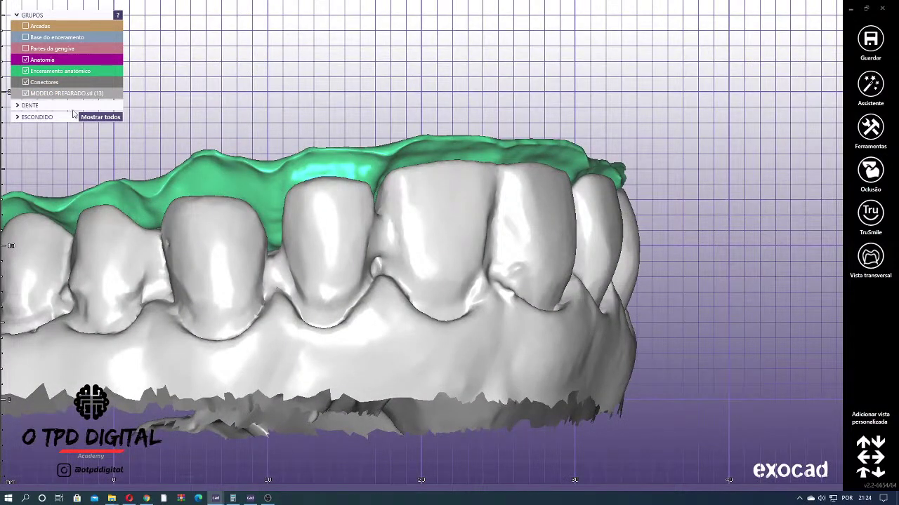
left_click(41, 26)
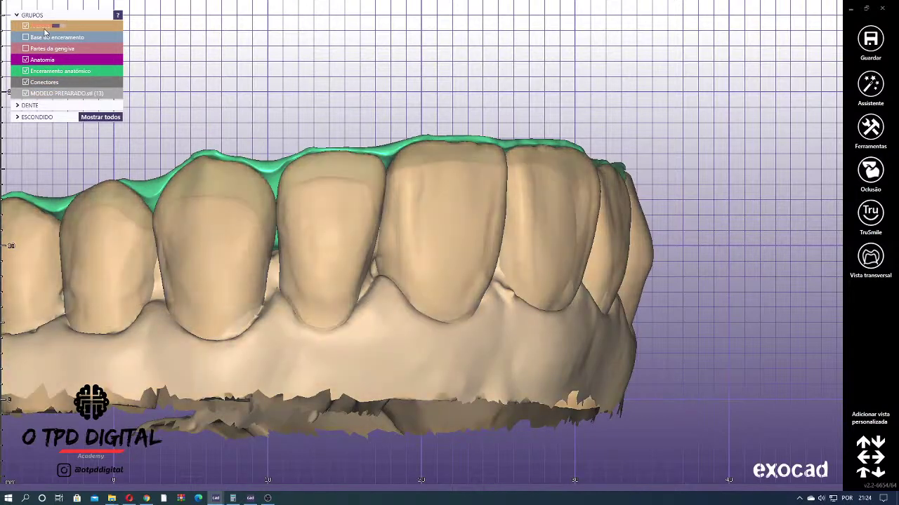
scroll(46, 31, "down", 2)
scroll(46, 31, "up", 4)
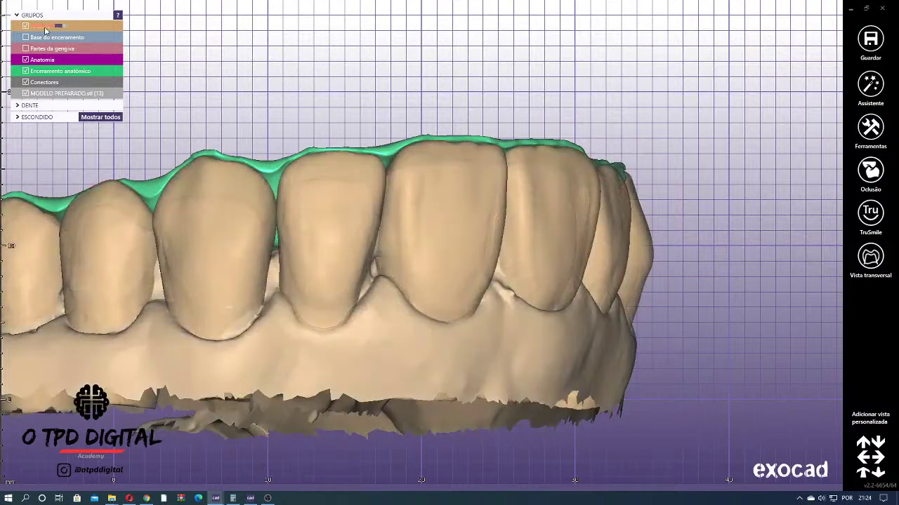
scroll(47, 30, "down", 4)
right_click_drag(415, 168, 232, 140)
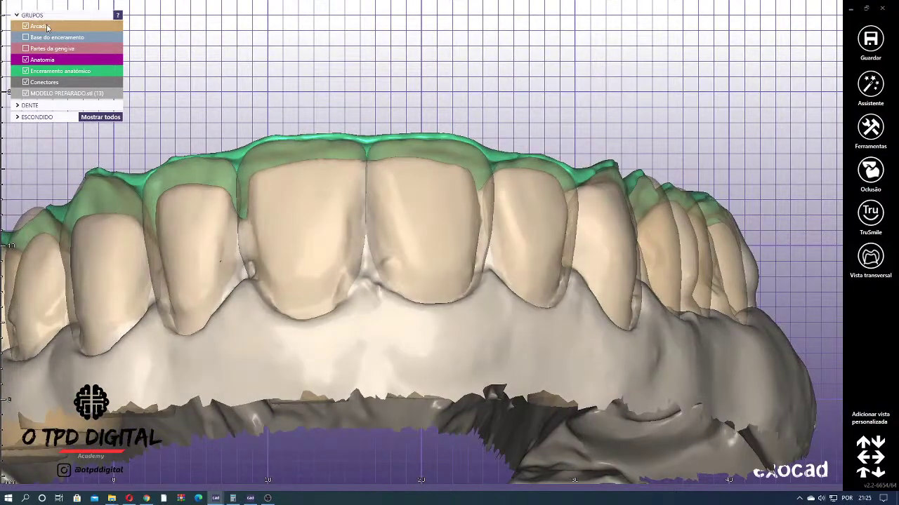
scroll(48, 29, "down", 4)
- Examine the guide's fit and clearance on the prepared model from the buccal, occlusal and front views
right_click_drag(492, 214, 496, 215)
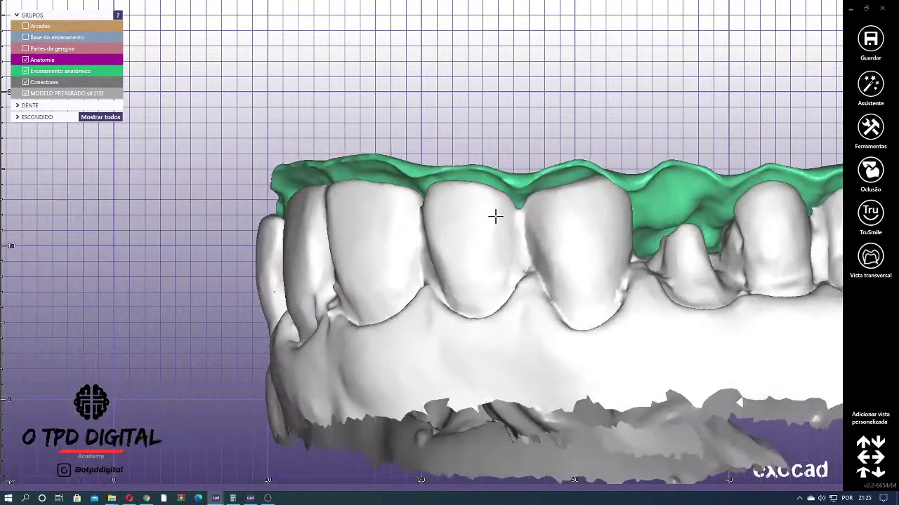
middle_click_drag(496, 214, 381, 194)
right_click_drag(381, 195, 367, 202)
scroll(381, 208, "down", 6)
right_click_drag(385, 171, 405, 96)
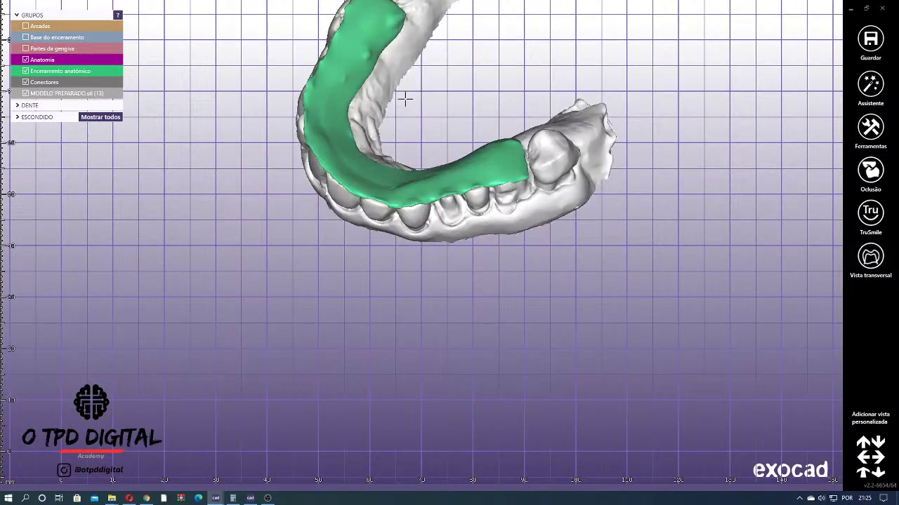
scroll(534, 134, "down", 2)
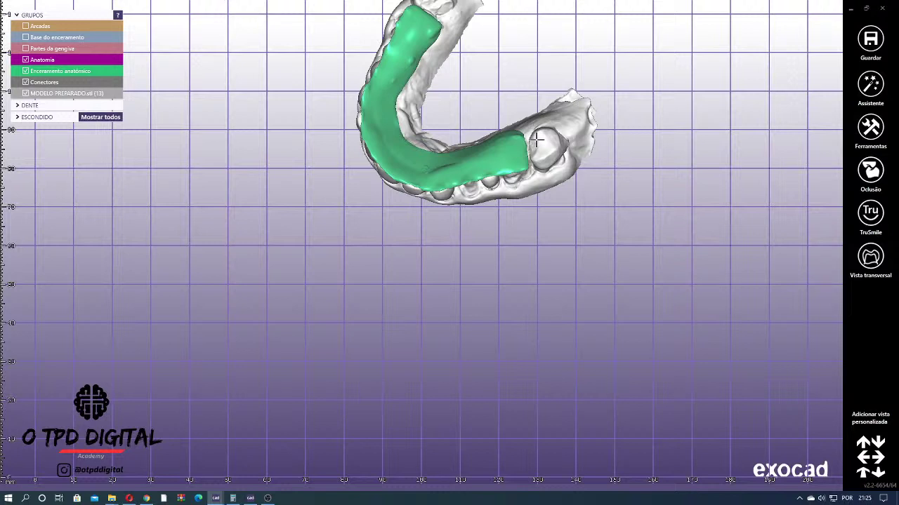
right_click_drag(536, 141, 392, 186)
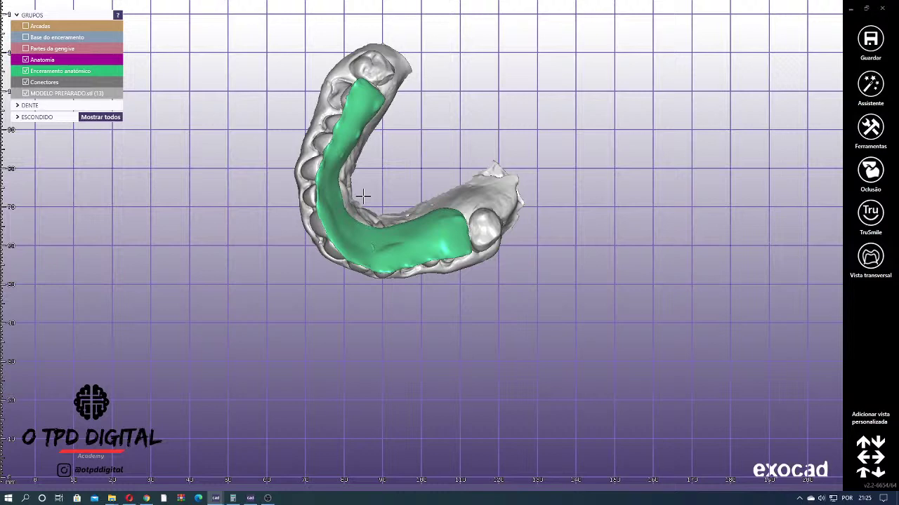
scroll(370, 196, "down", 3)
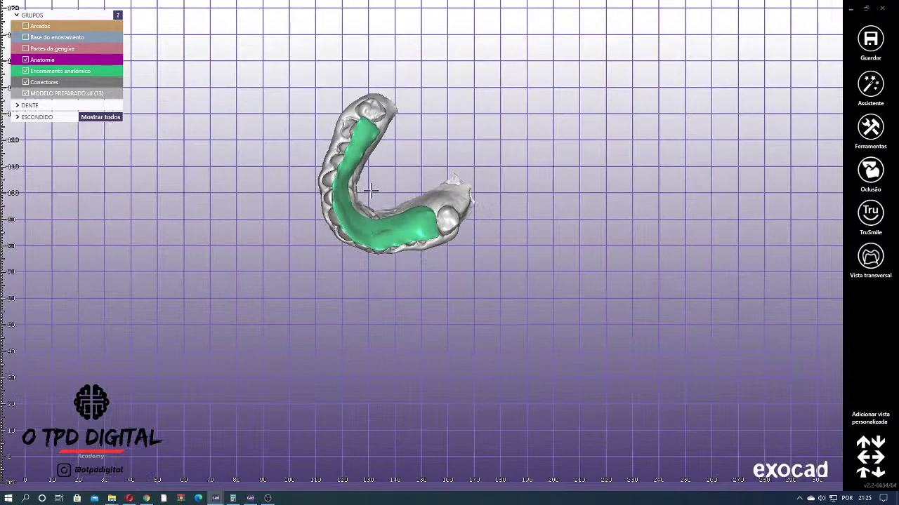
right_click_drag(374, 267, 384, 199)
scroll(380, 233, "up", 9)
right_click_drag(415, 235, 445, 247)
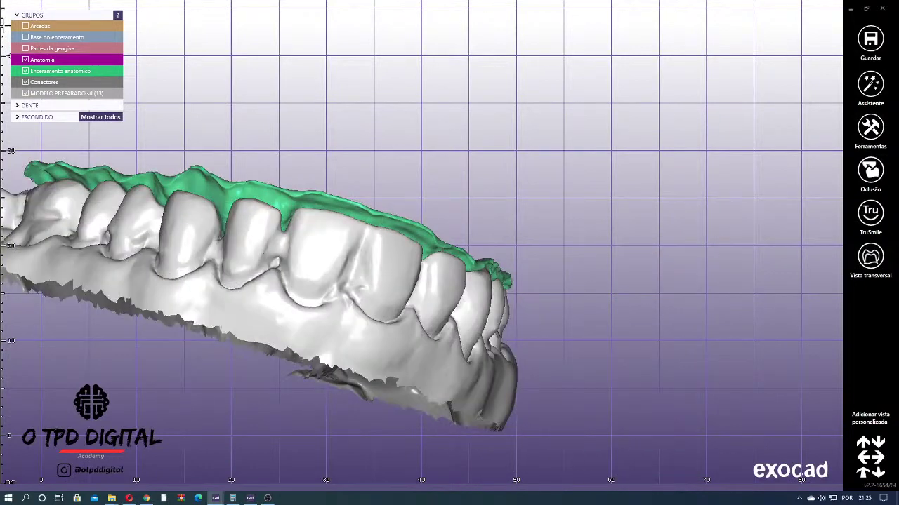
- Compare Partes da gengiva with the guide by fading it in and out, and hide MODELO PREPARADO.stl to isolate the wax-up
left_click(46, 51)
scroll(46, 53, "up", 5)
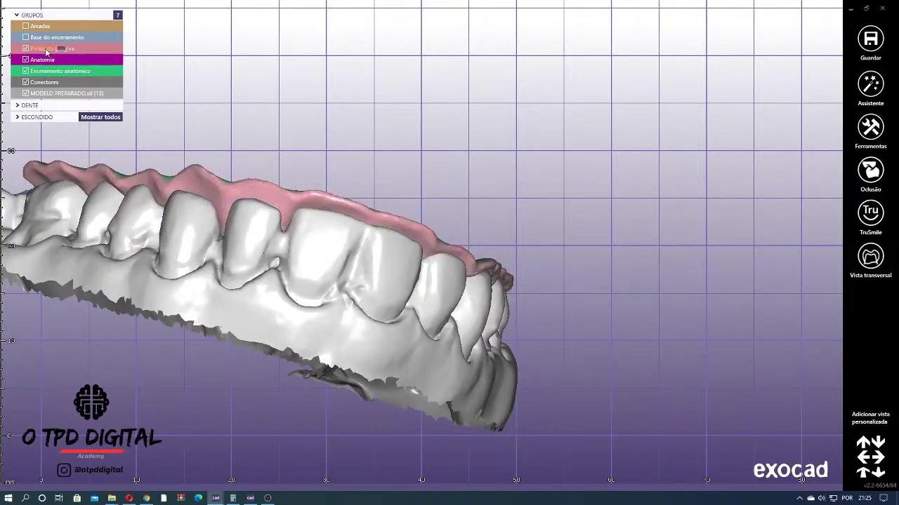
scroll(47, 51, "down", 10)
scroll(47, 51, "up", 4)
scroll(47, 51, "up", 5)
scroll(47, 51, "down", 10)
right_click_drag(347, 108, 283, 83)
scroll(311, 106, "down", 5)
- Set the current stage to save as a Plain STL file named guia 1 - incisal in the project folder
right_click(384, 102)
right_click(431, 101)
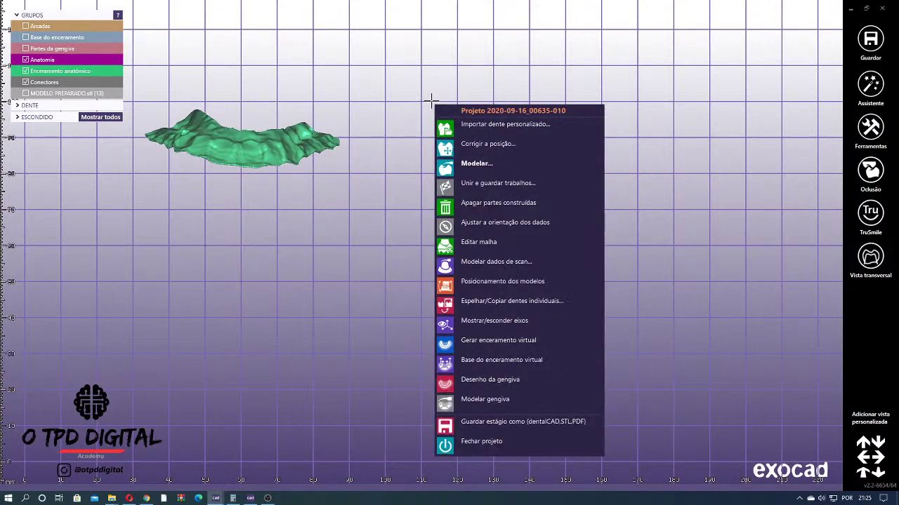
left_click(512, 419)
right_click(470, 290)
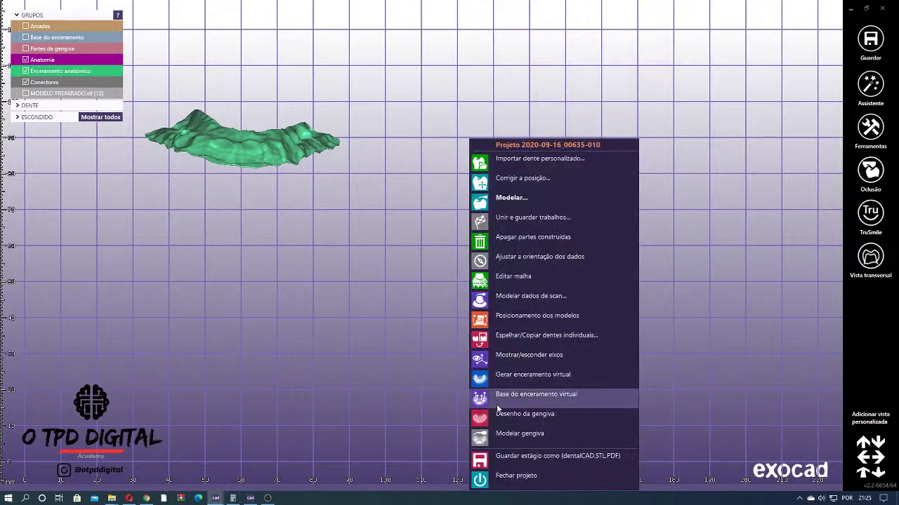
left_click(625, 459)
left_click(186, 284)
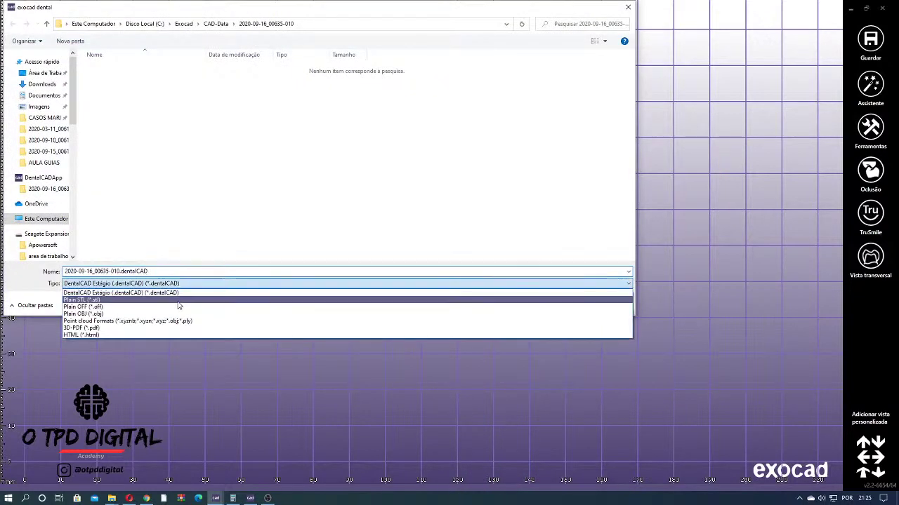
left_click(85, 305)
left_click(149, 272)
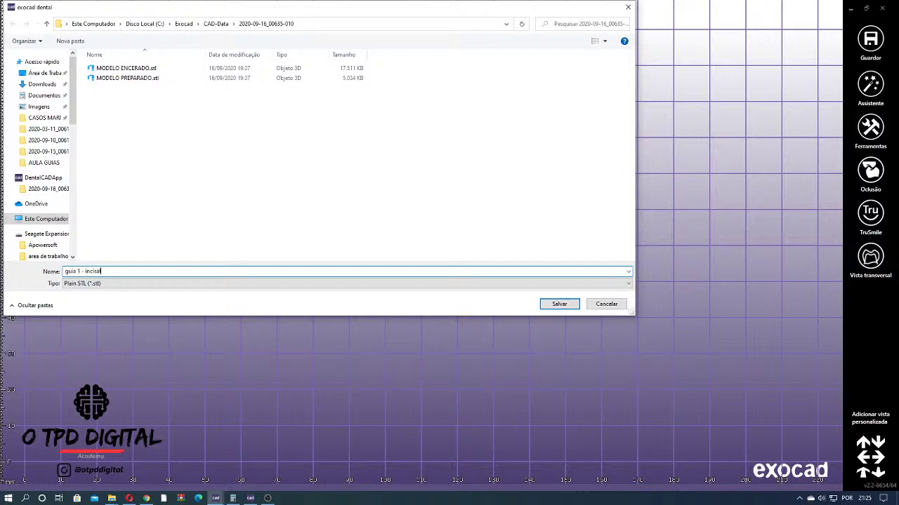
- Save the guide's STL with visible objects only, aligned to the original scan files
key("Return")
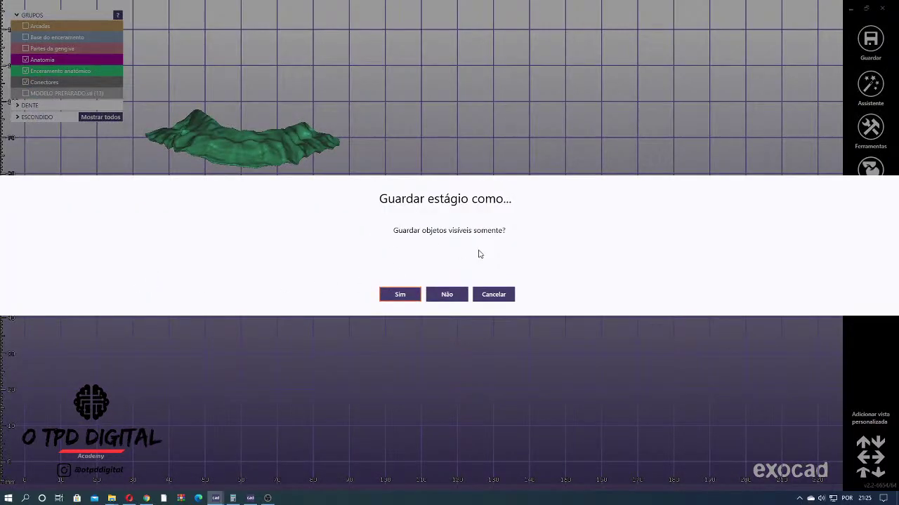
left_click(413, 297)
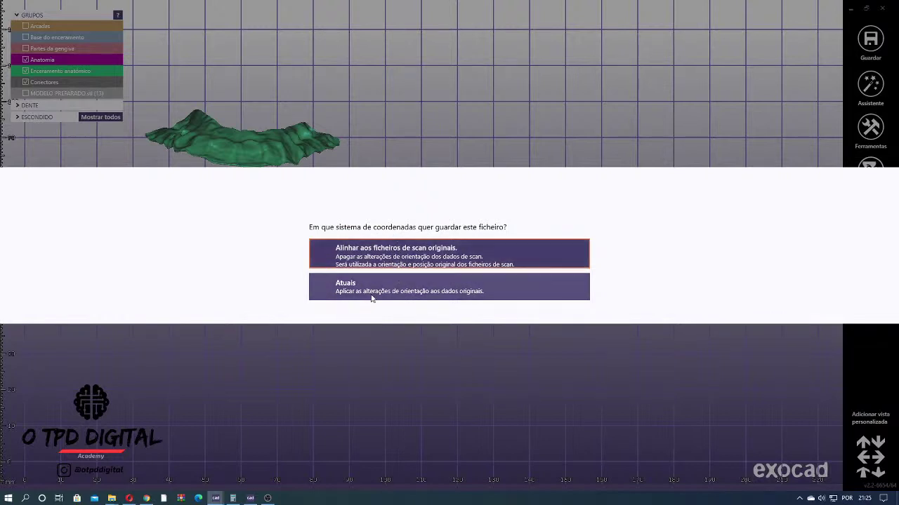
left_click(390, 254)
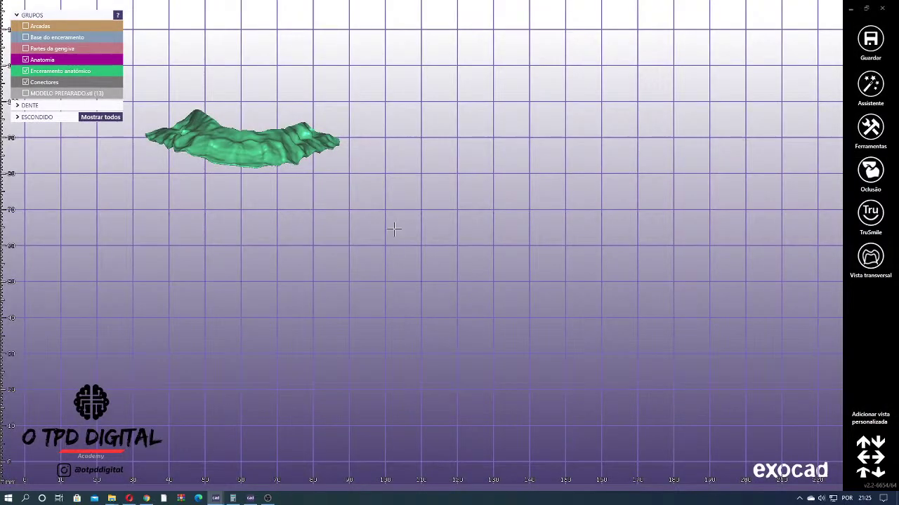
- Check the AULA GUIAS folder on the desktop for the exported guide file and close the folder
key("super+d")
left_click(372, 178)
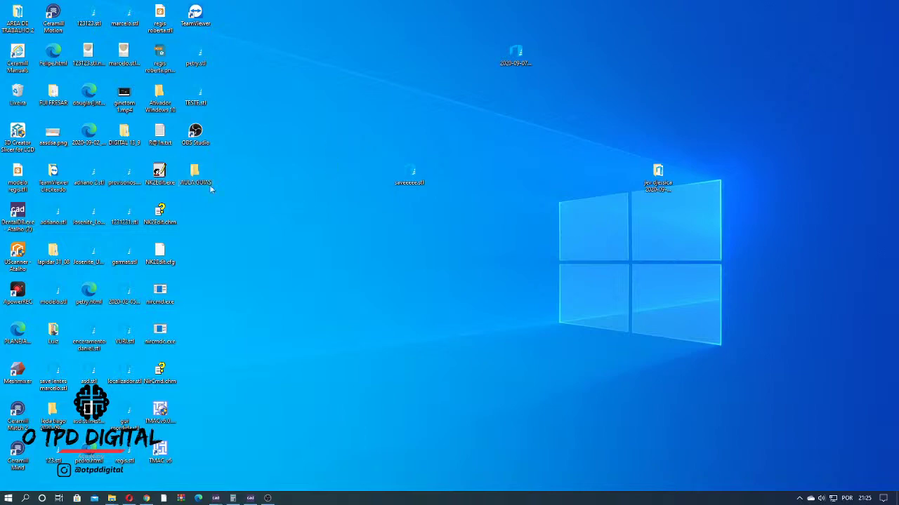
double_click(196, 176)
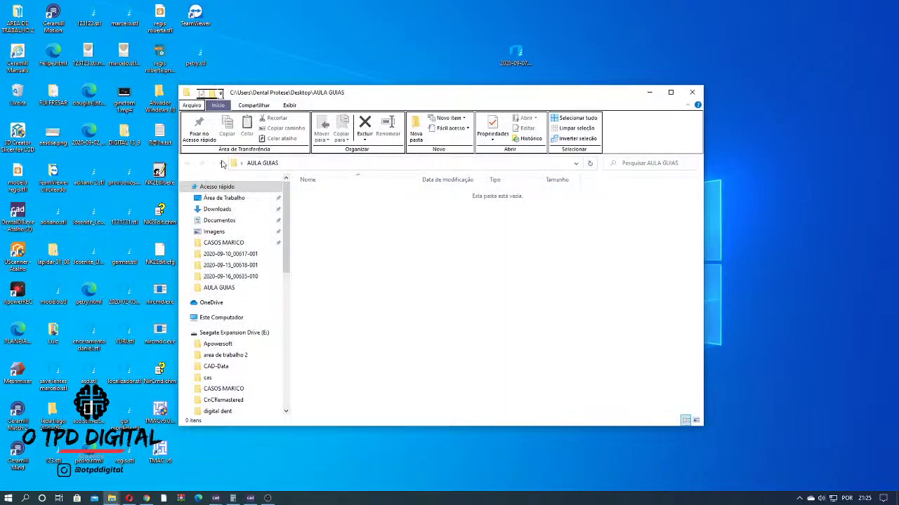
left_click(692, 93)
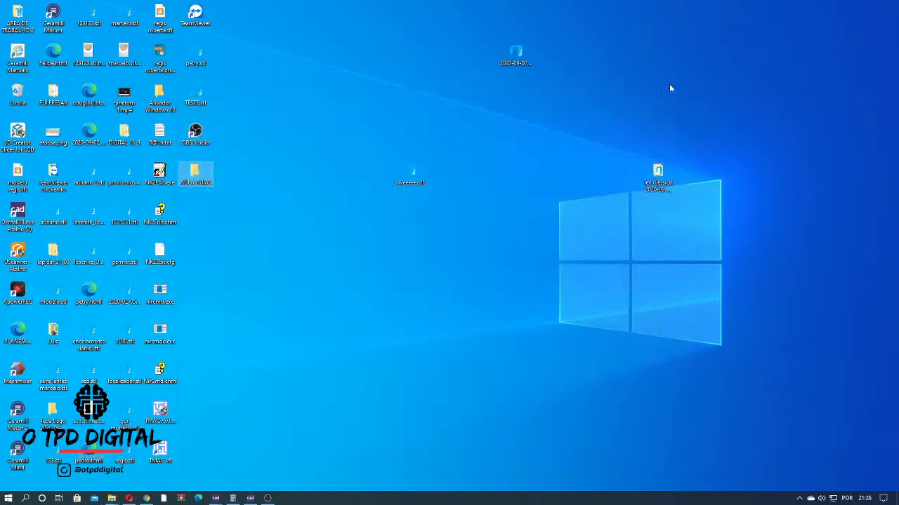
double_click(209, 167)
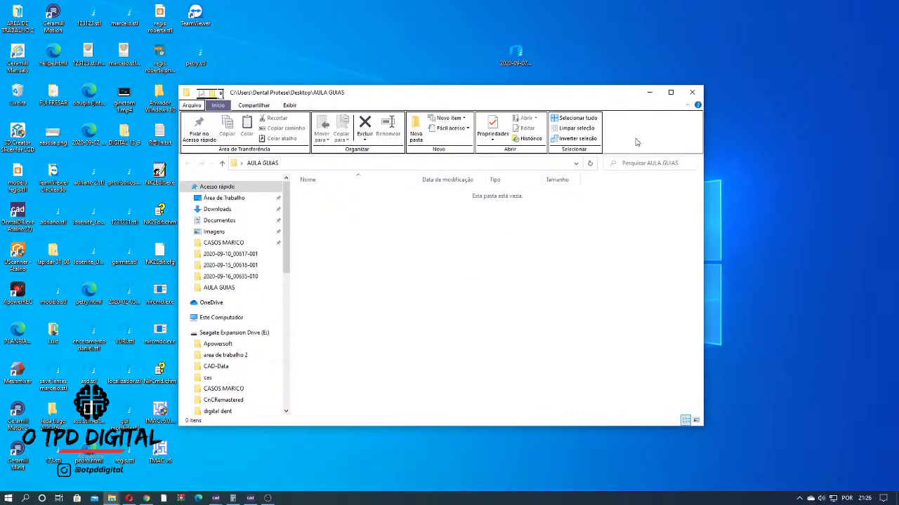
left_click(692, 92)
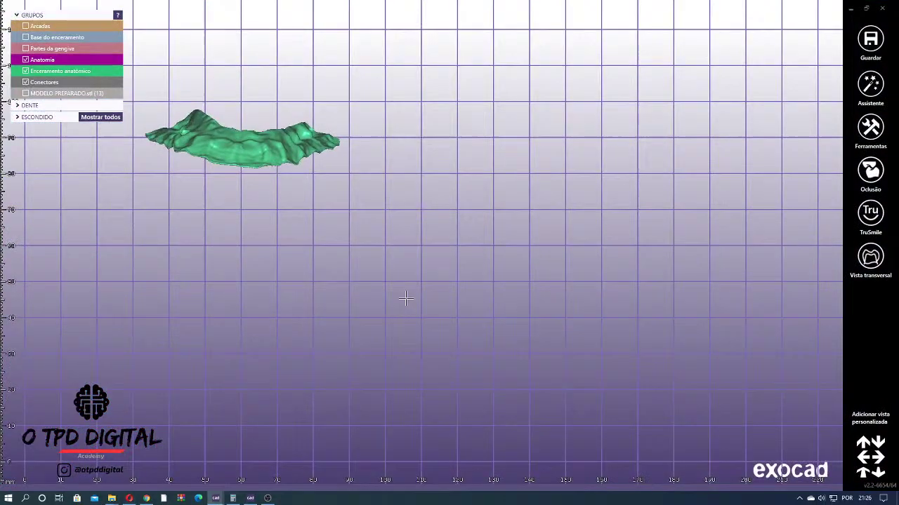
- Save the current stage as a Plain STL file under its default name in the AULA GUIAS folder on the desktop
right_click(443, 300)
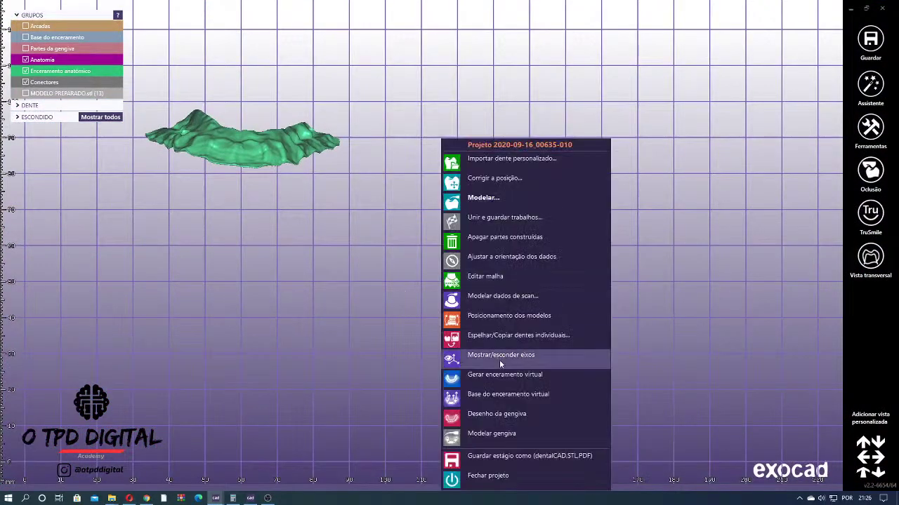
left_click(592, 457)
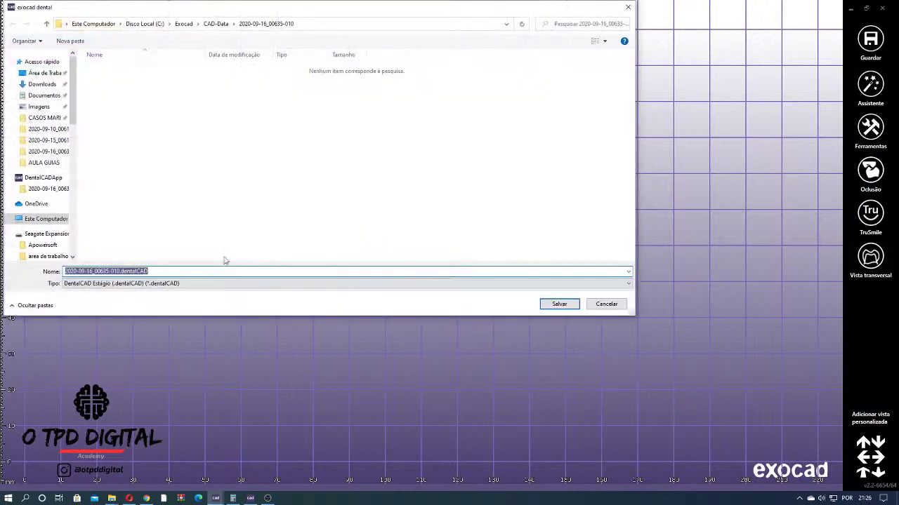
left_click(186, 284)
left_click(184, 307)
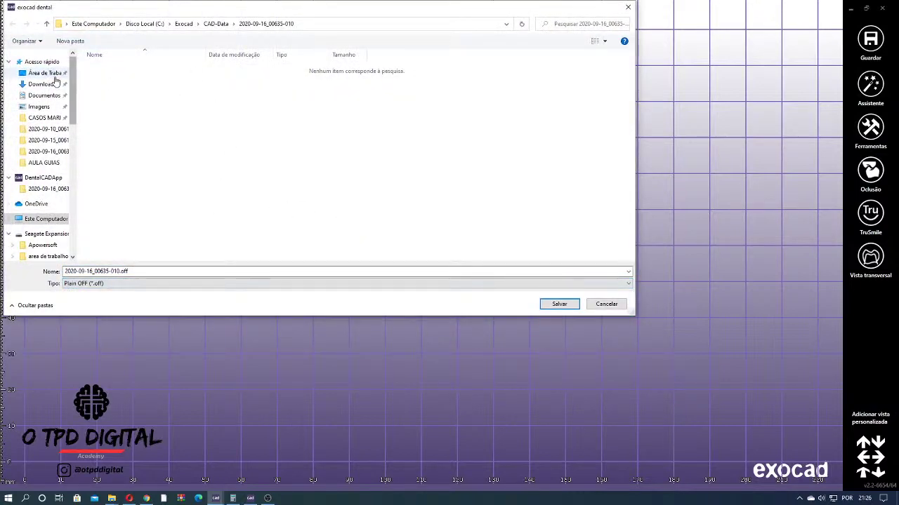
left_click(47, 73)
left_click(116, 283)
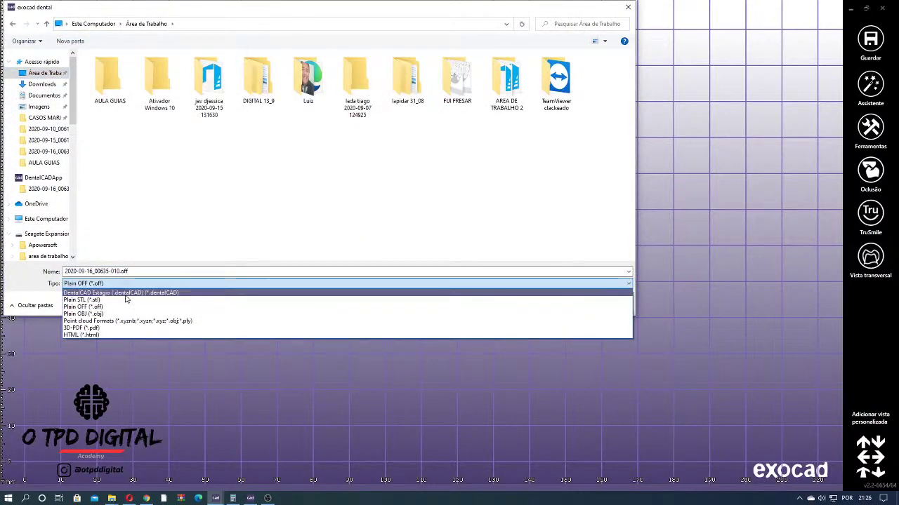
left_click(126, 299)
double_click(158, 212)
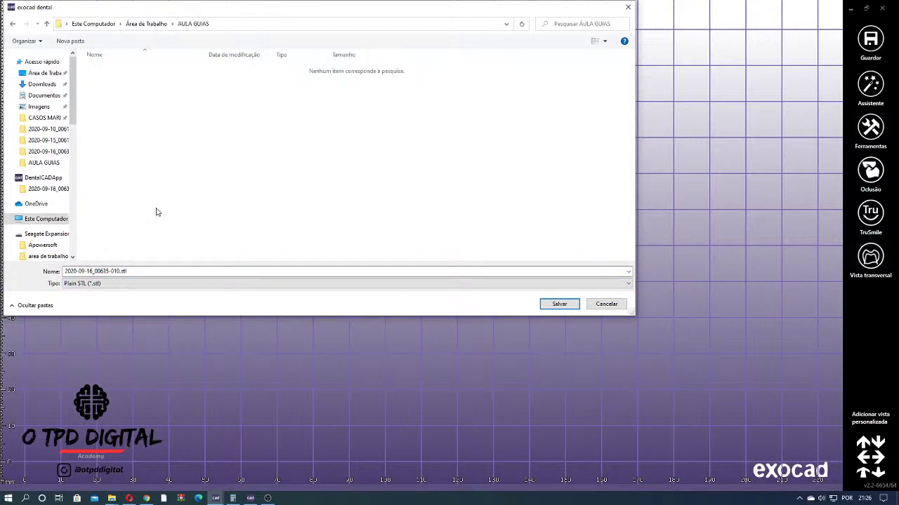
left_click(560, 304)
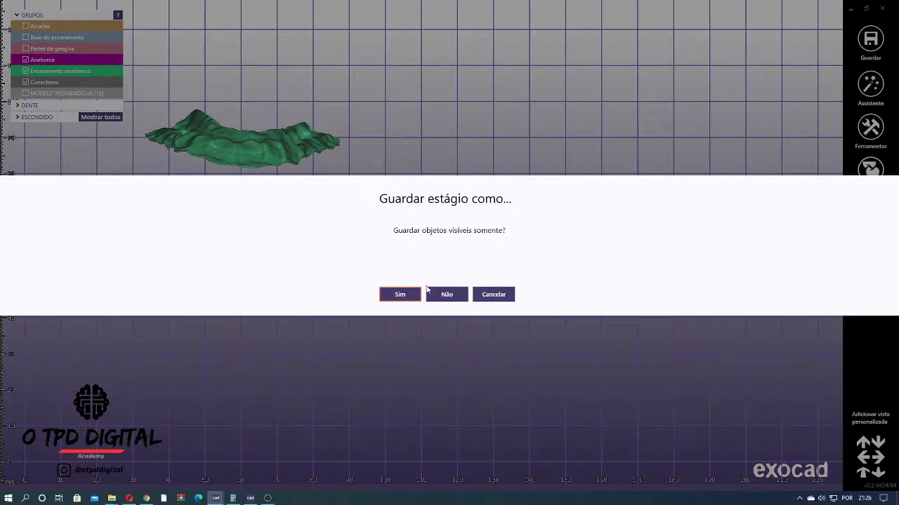
left_click(430, 293)
left_click(550, 289)
- Open the exported STL from the AULA GUIAS folder in 3D Builder, inspect the model, and close the viewer
key("super+d")
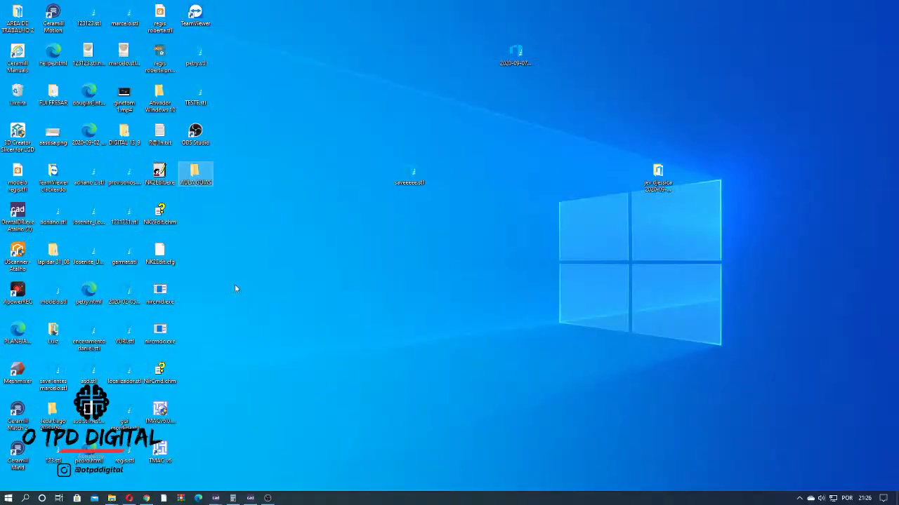
double_click(206, 181)
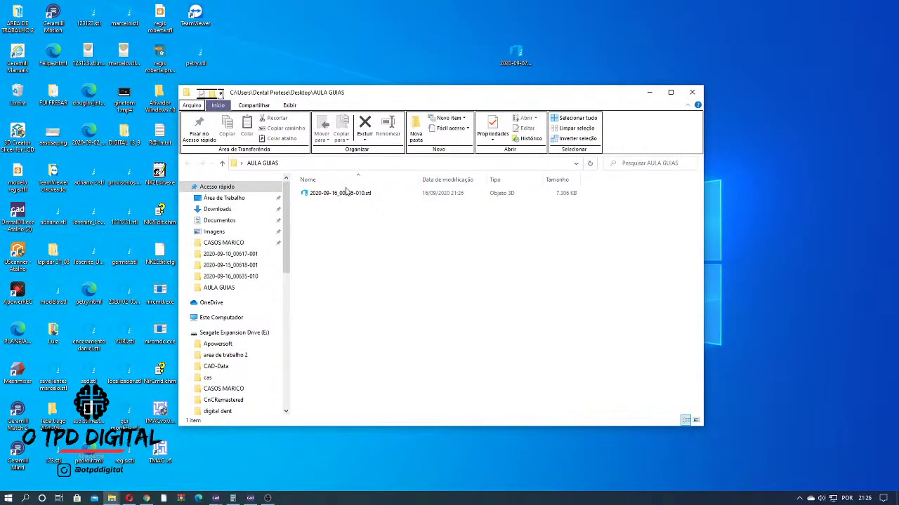
double_click(346, 193)
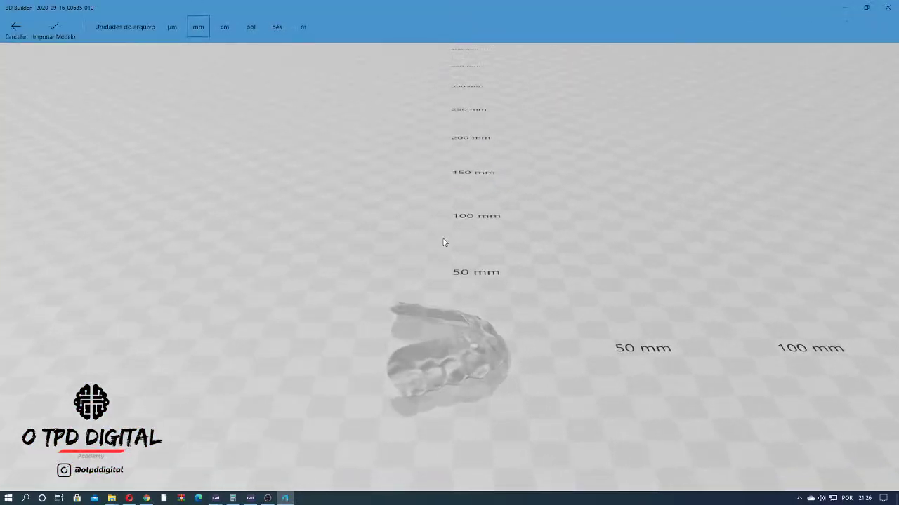
scroll(444, 244, "up", 4)
left_click_drag(499, 293, 341, 320)
left_click(887, 7)
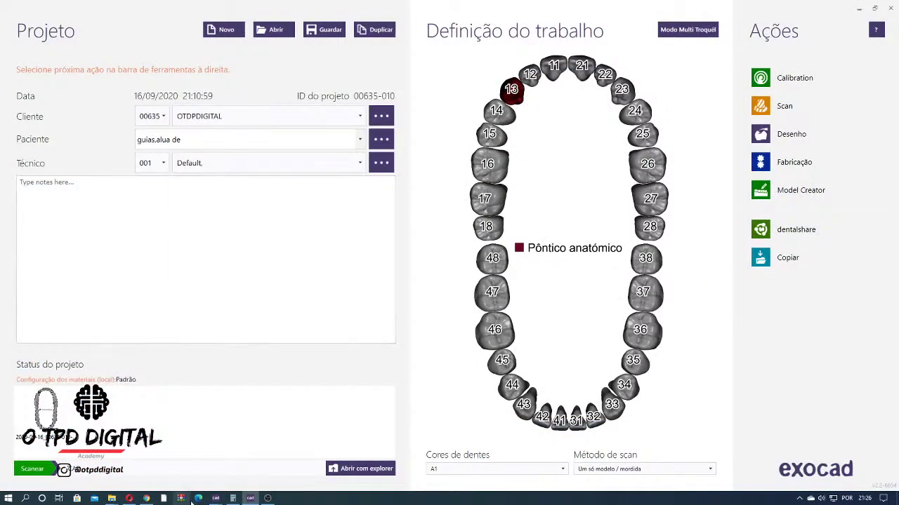
- Switch back to exocad, hide Anatomia to inspect the guide, and show Arcadas to examine how it sits on the arch
mouse_move(215, 499)
left_click(306, 456)
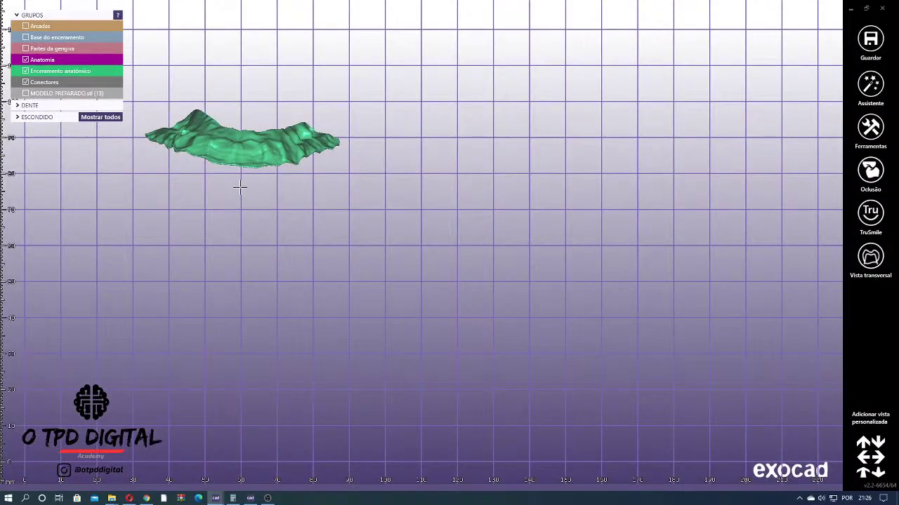
right_click_drag(262, 236, 262, 236)
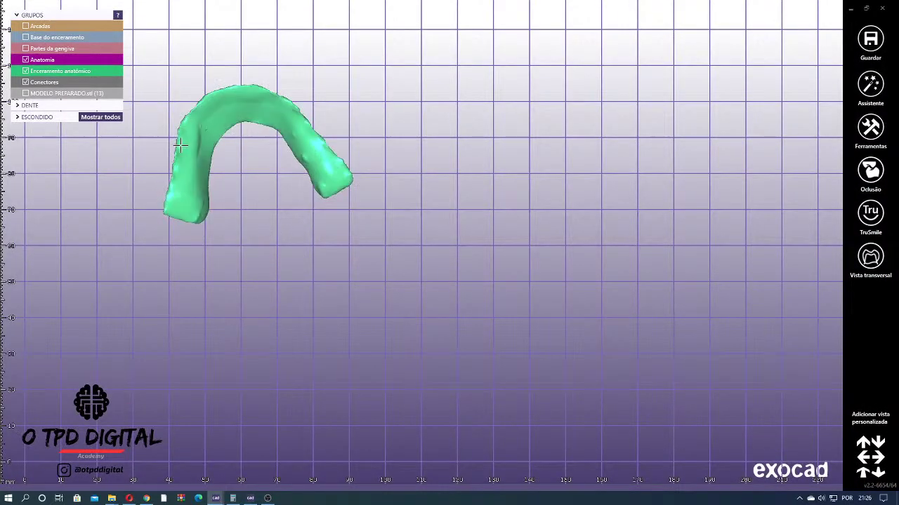
left_click(26, 59)
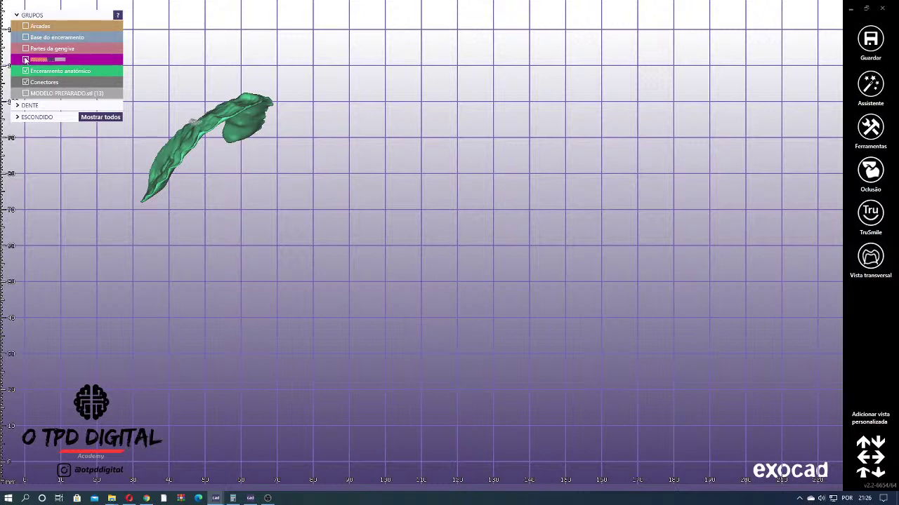
right_click_drag(141, 106, 293, 198)
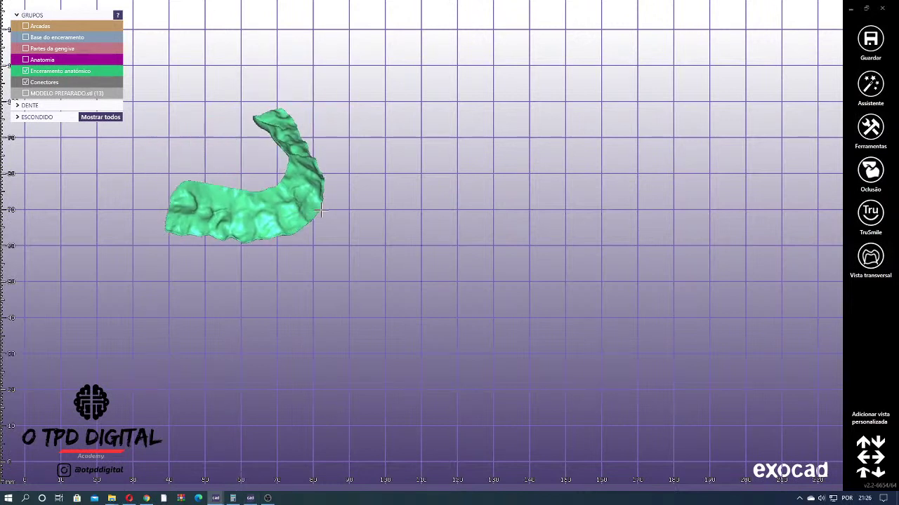
left_click(42, 26)
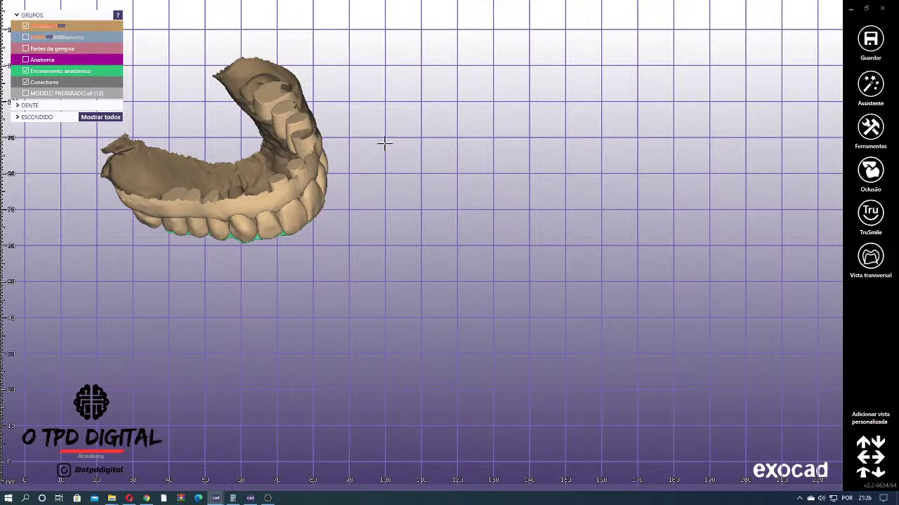
right_click_drag(384, 143, 384, 153)
middle_click_drag(384, 154, 483, 171)
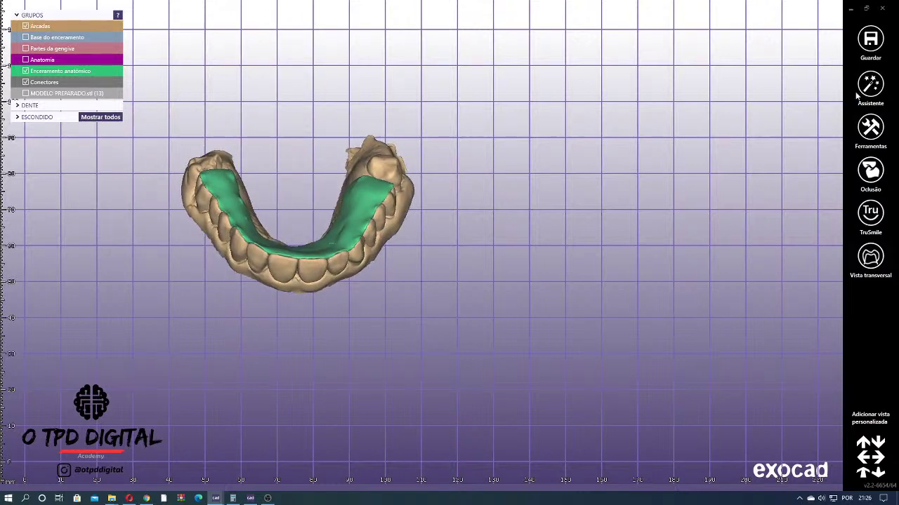
- Delete the constructed anatomical wax-up for tooth 13 and the gingiva part
left_click(869, 133)
right_click(638, 149)
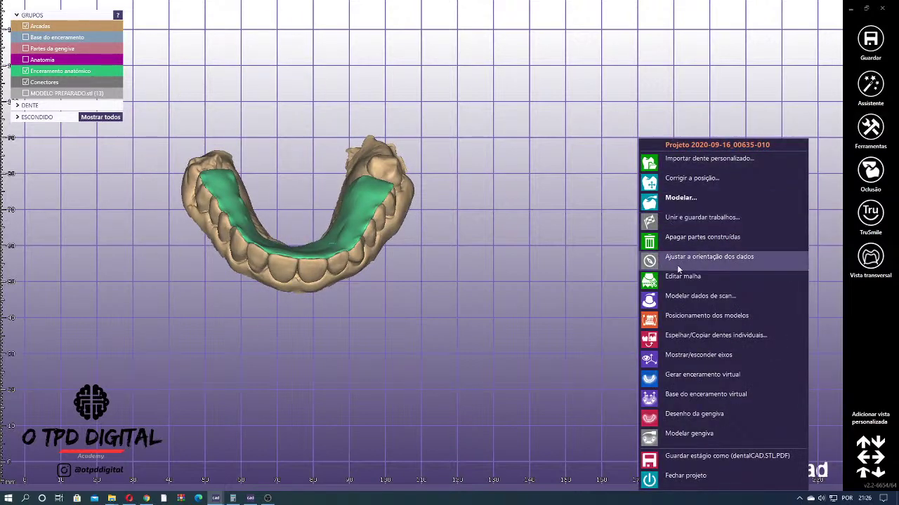
left_click(679, 239)
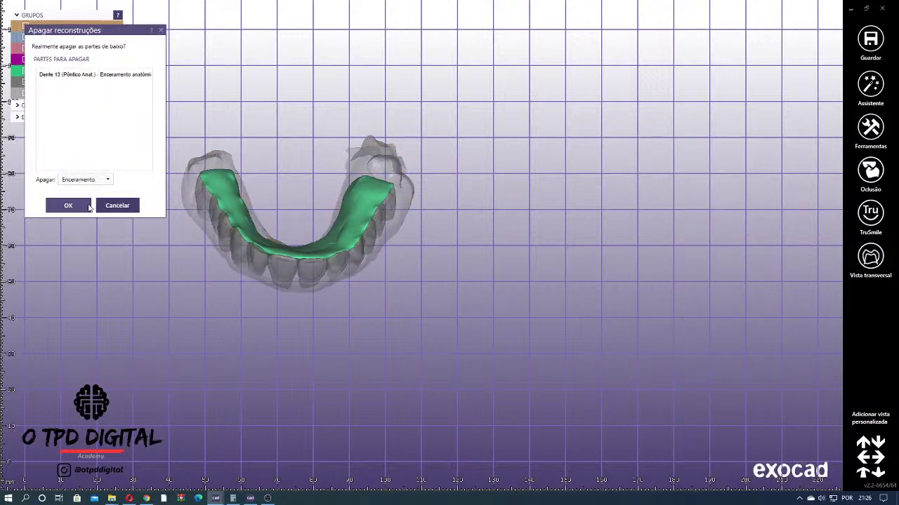
left_click(68, 205)
right_click(535, 148)
left_click(591, 220)
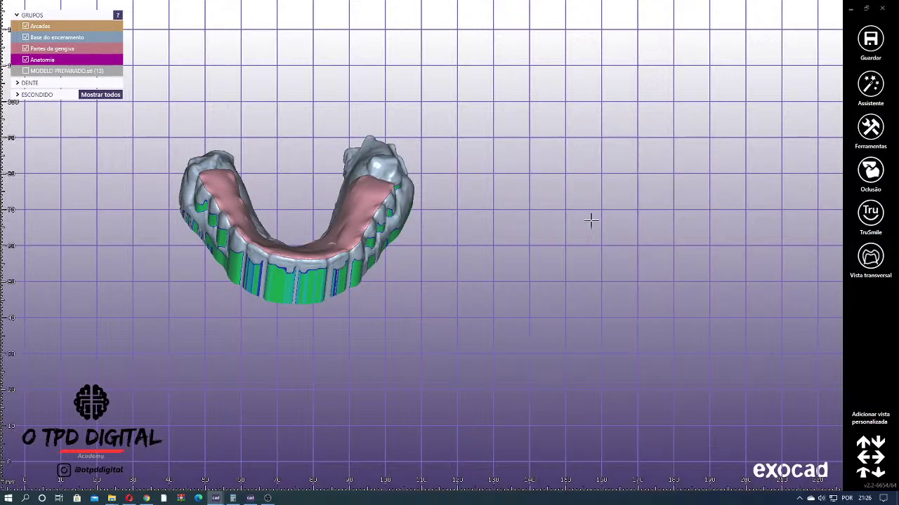
left_click(94, 230)
- Hide Base do enceramento and examine the bare arch from the occlusal and palatal sides
right_click_drag(459, 139, 467, 156)
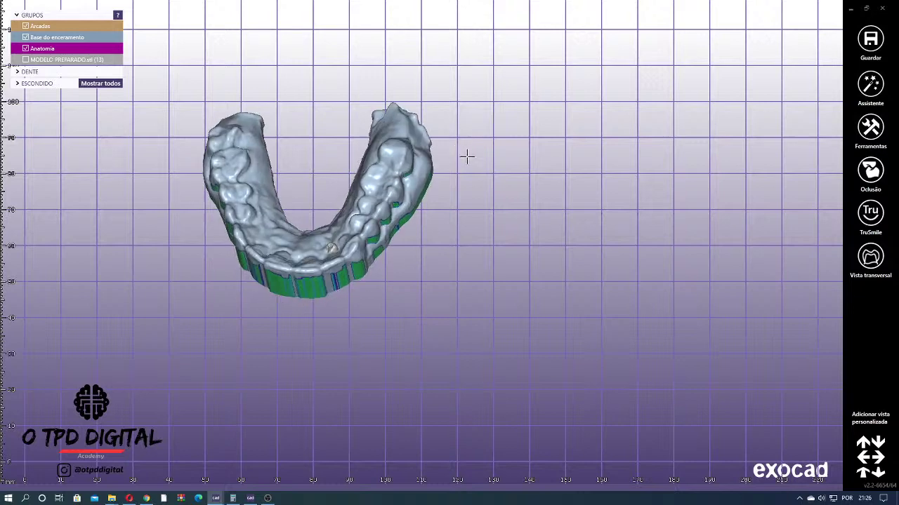
right_click_drag(370, 125, 317, 85)
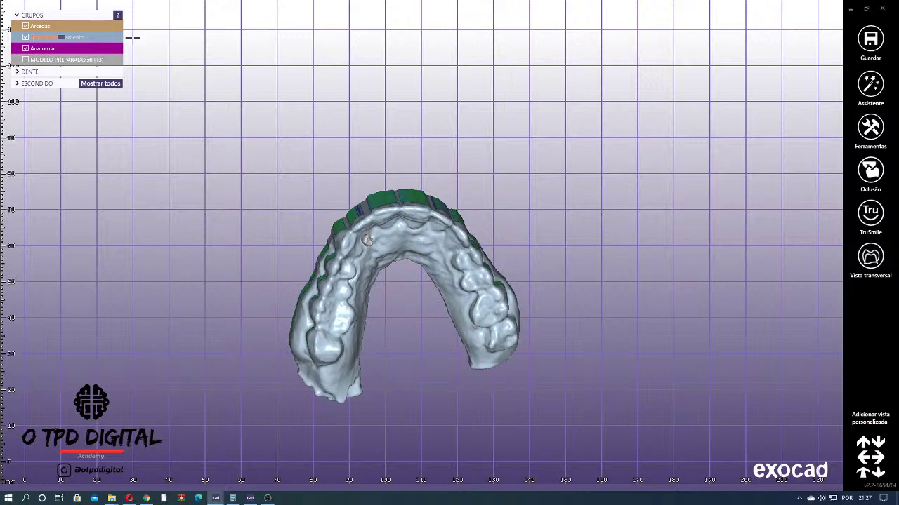
left_click(25, 37)
right_click_drag(435, 201, 368, 196)
right_click_drag(656, 148, 349, 223)
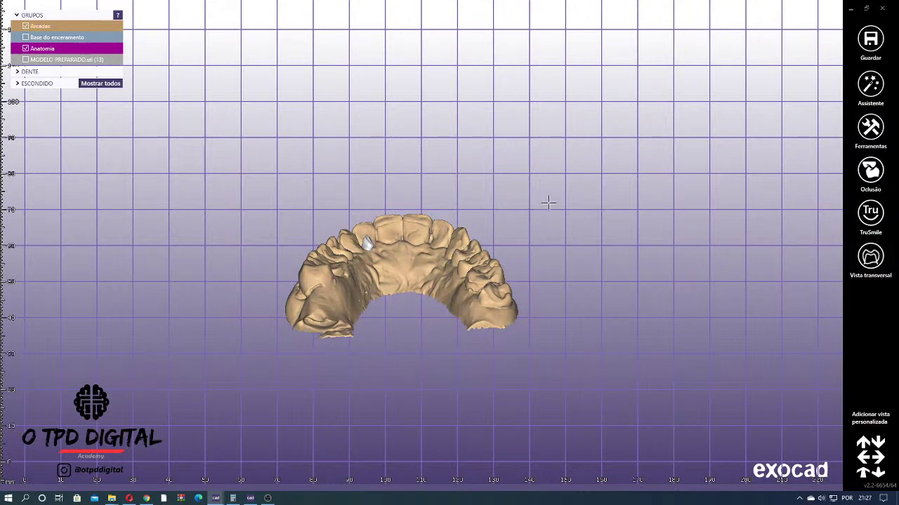
right_click(424, 135)
right_click_drag(421, 140, 415, 161)
scroll(402, 125, "up", 5)
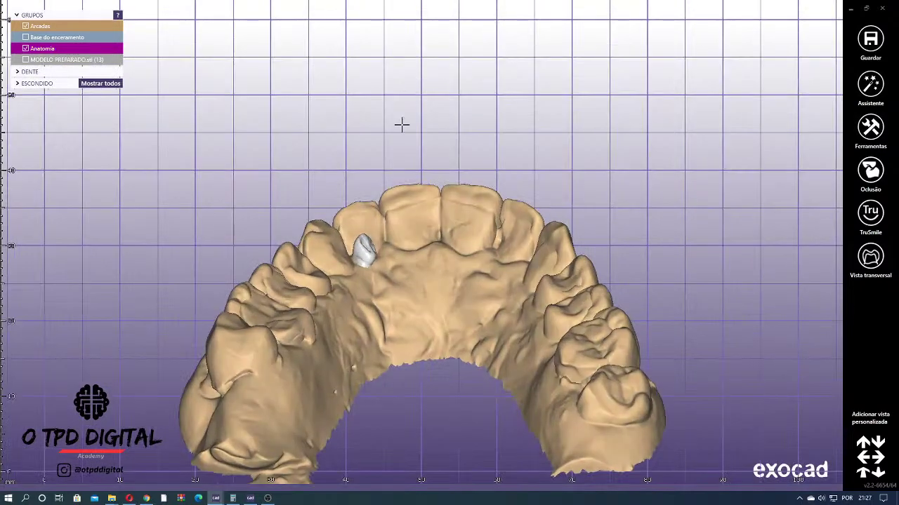
right_click(402, 127)
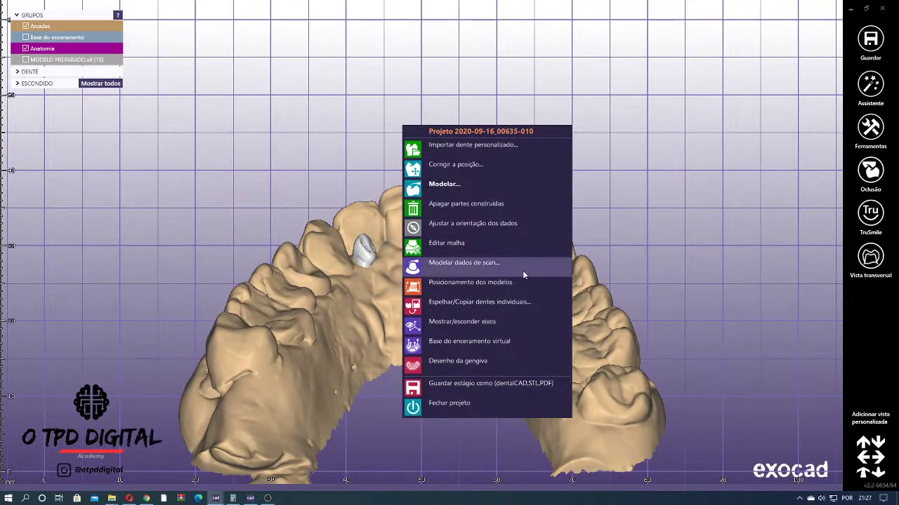
left_click(459, 362)
scroll(368, 305, "down", 5)
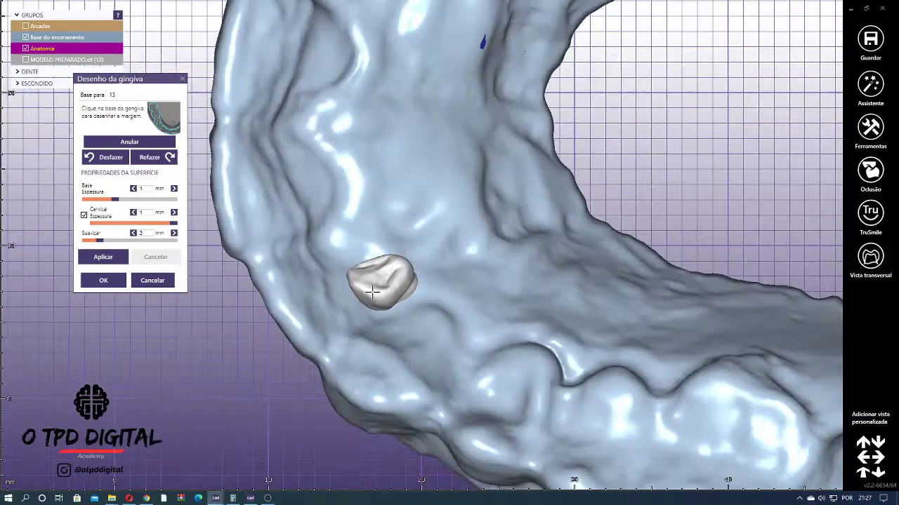
right_click_drag(372, 299, 471, 256)
left_click(149, 284)
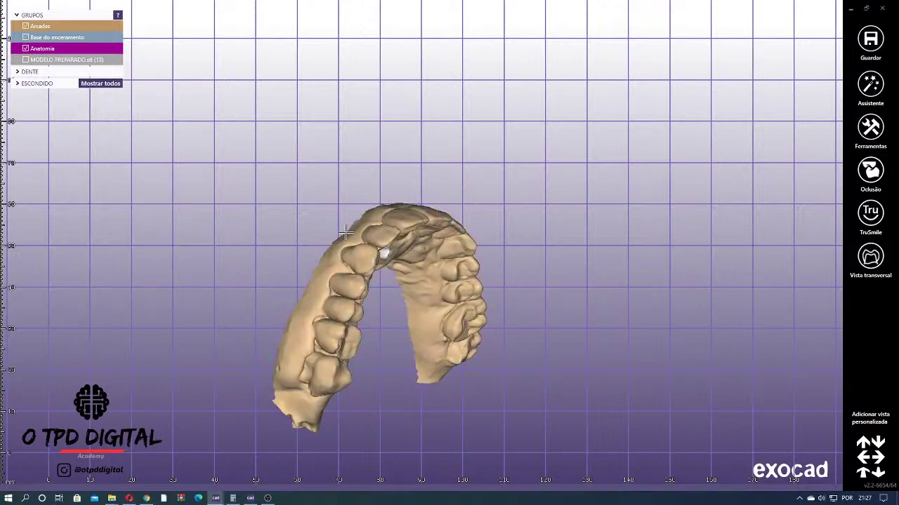
- Define the insertion direction of tooth 13's virtual wax-up base from a tilted labial view, update the base with Gengiva virtual, and accept it
right_click_drag(379, 253, 403, 221)
right_click(399, 209)
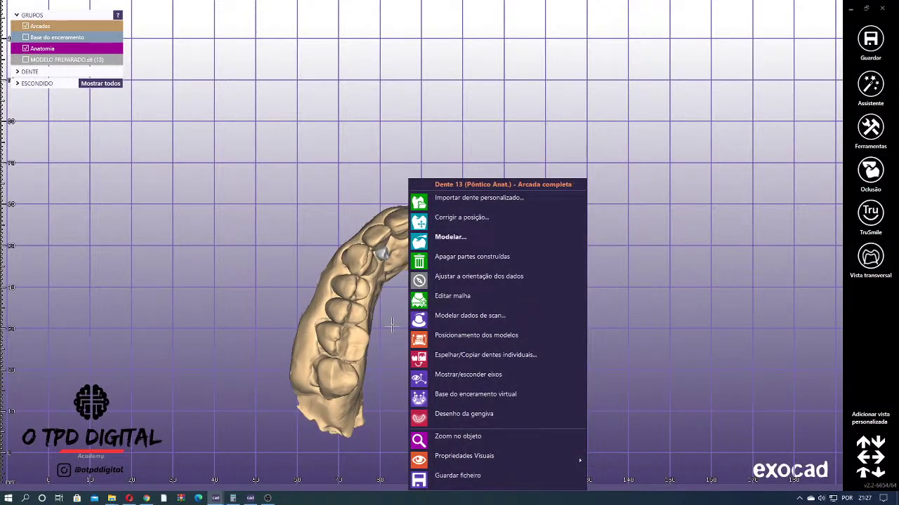
left_click(421, 394)
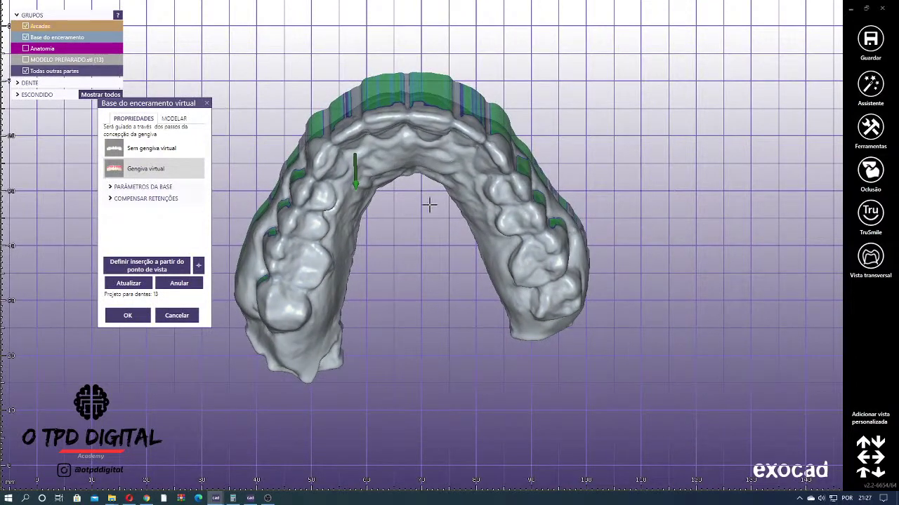
left_click(151, 265)
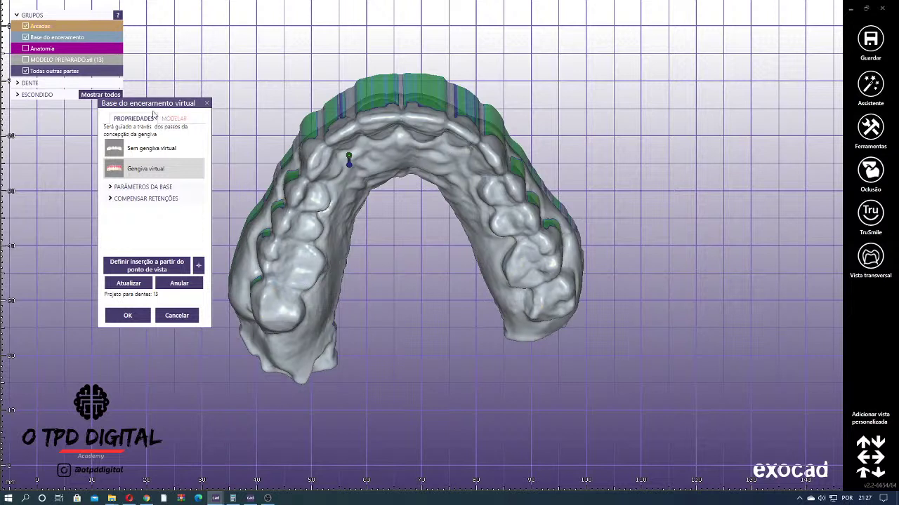
middle_click_drag(409, 143, 383, 150)
mouse_move(383, 150)
right_mouse_down()
mouse_move(373, 166)
mouse_move(371, 156)
right_mouse_up()
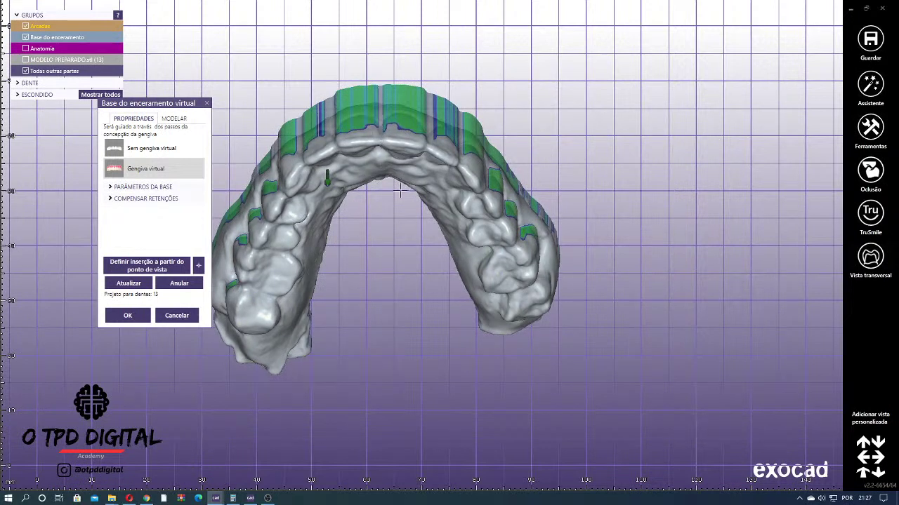
left_click(147, 269)
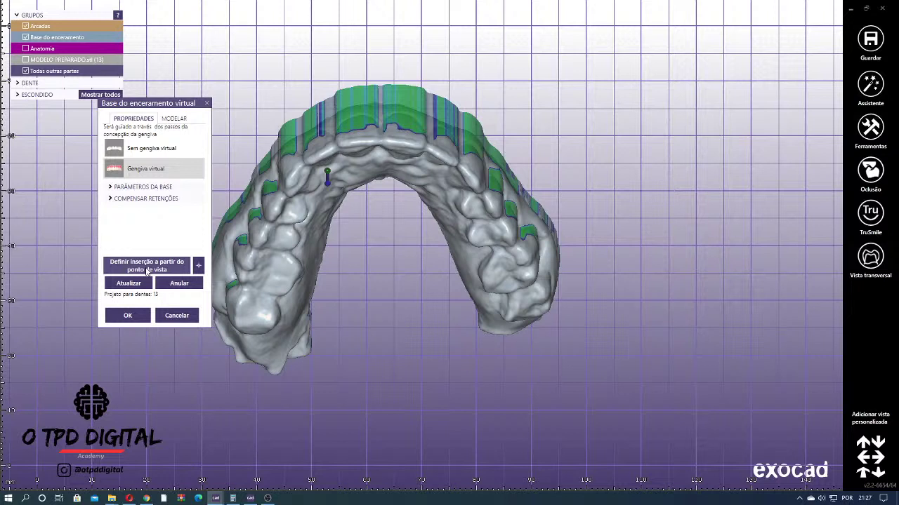
left_click(141, 284)
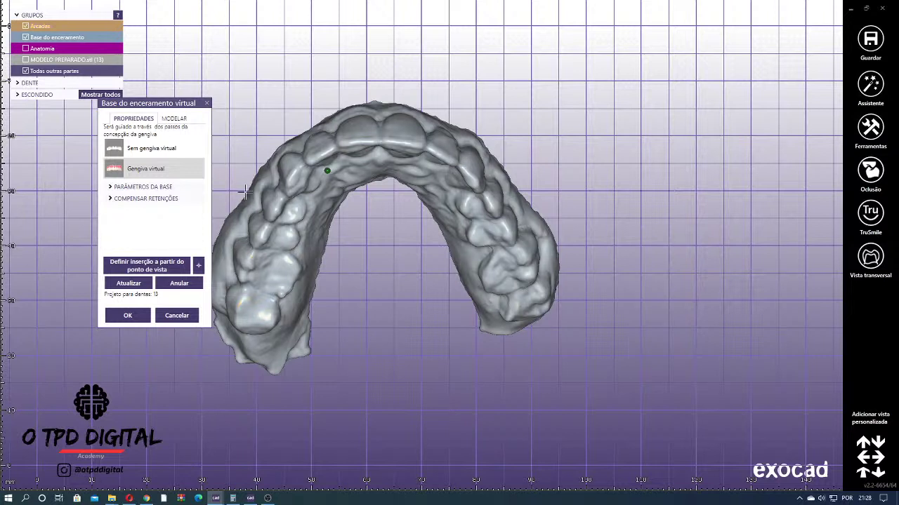
left_click(119, 314)
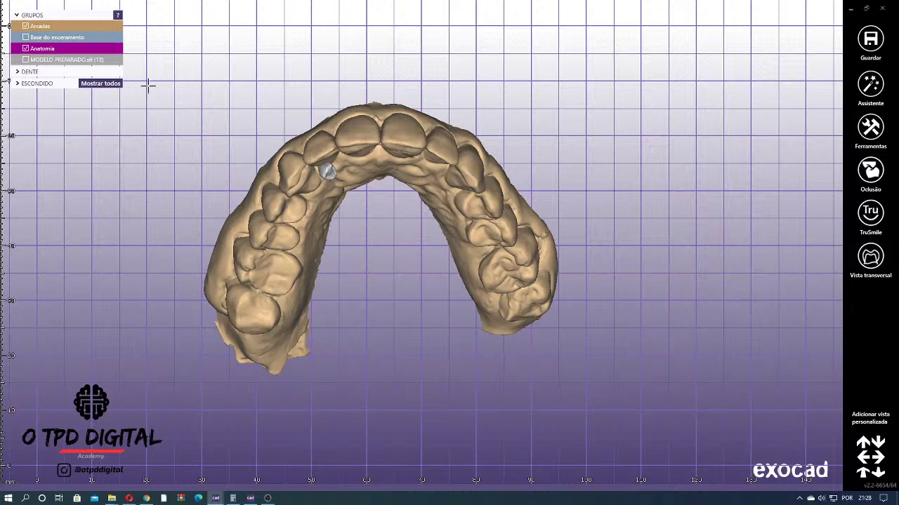
right_click(349, 207)
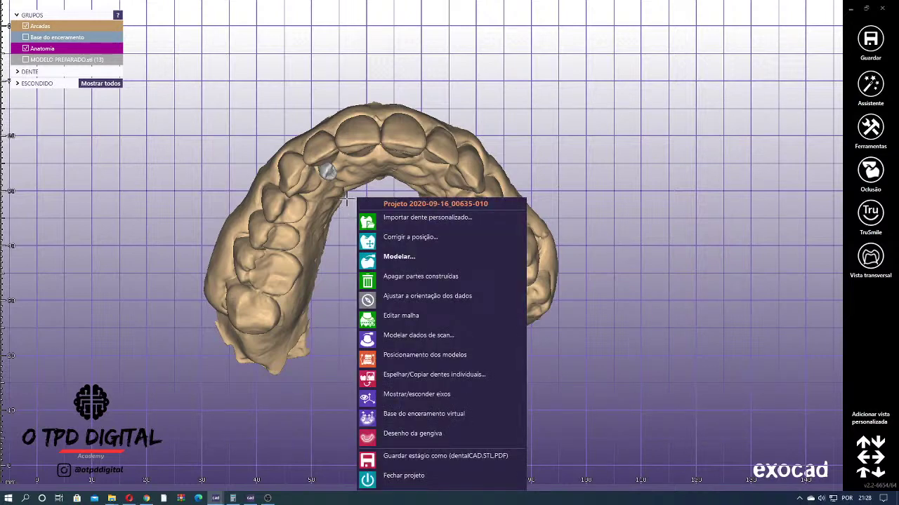
right_click(390, 97)
left_click(447, 337)
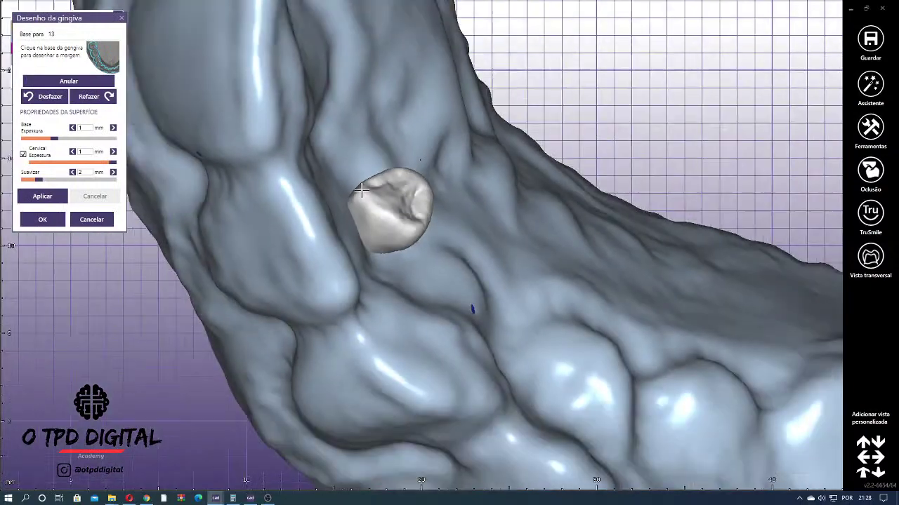
scroll(361, 190, "down", 5)
mouse_move(483, 227)
right_mouse_down()
mouse_move(499, 337)
mouse_move(486, 217)
mouse_move(492, 280)
right_mouse_up()
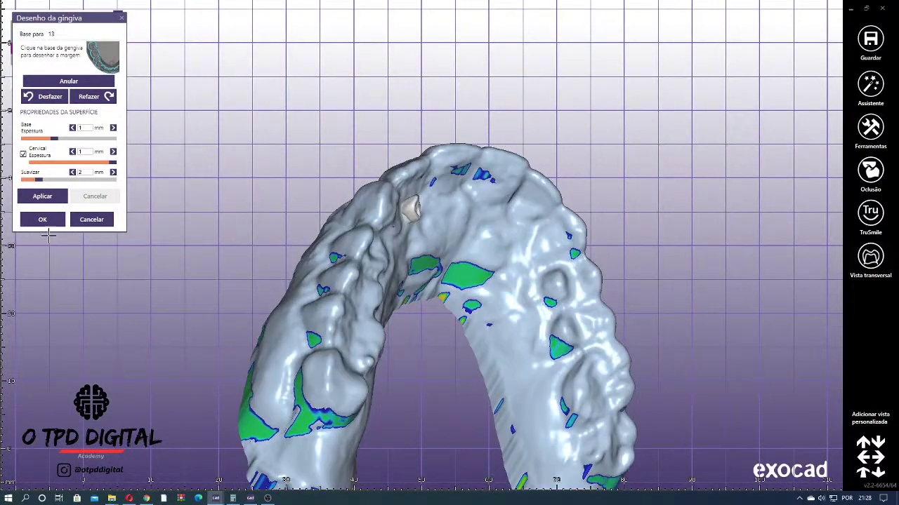
left_click(91, 219)
- Recalculate the virtual wax-up base for tooth 13 with Gengiva virtual and proceed to modelling it
right_click(334, 132)
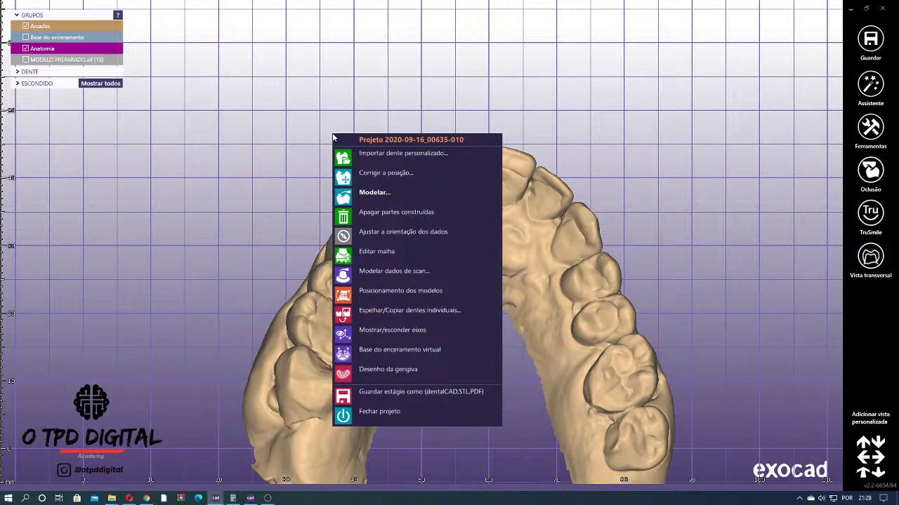
left_click(422, 368)
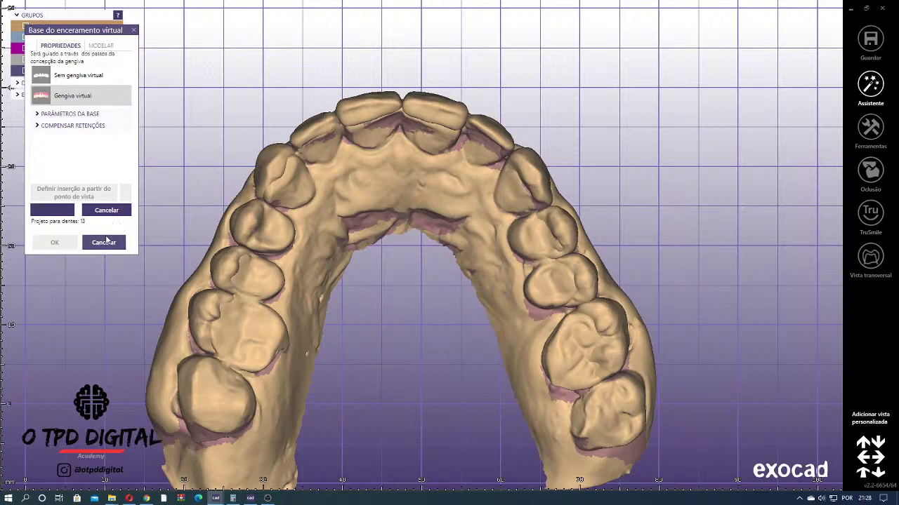
left_click(60, 243)
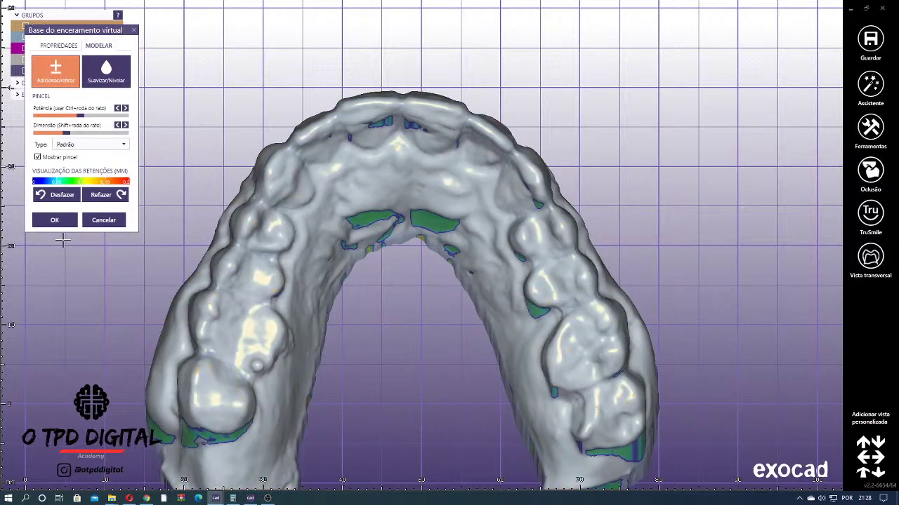
- Fill the undercuts behind the incisors and along the inner side of the posterior teeth with the Adicionar/retirar brush
scroll(375, 195, "up", 5)
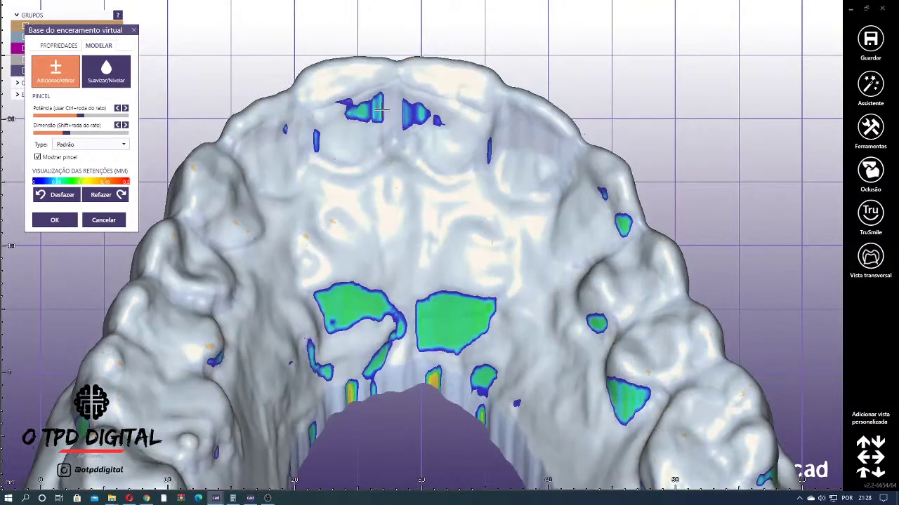
mouse_move(379, 109)
left_mouse_down()
mouse_move(372, 110)
mouse_move(485, 143)
mouse_move(574, 197)
left_mouse_up()
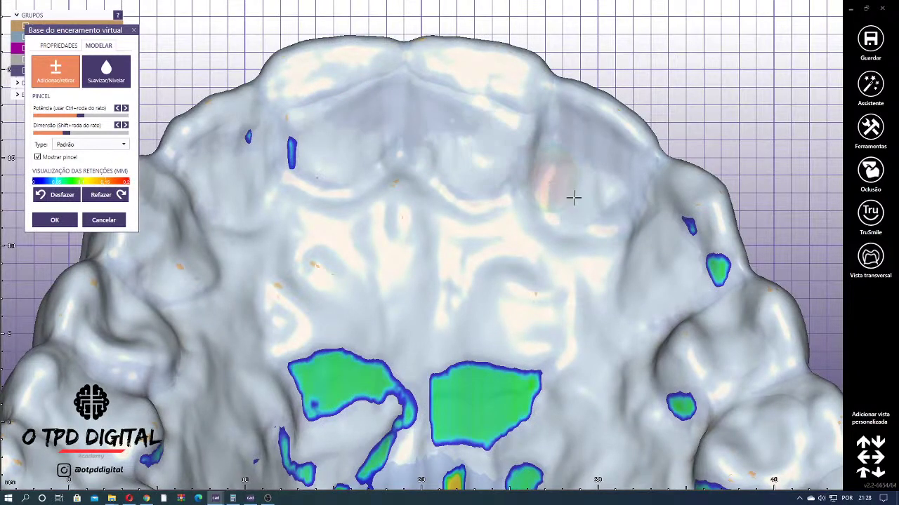
scroll(604, 179, "down", 3)
scroll(632, 215, "down", 3)
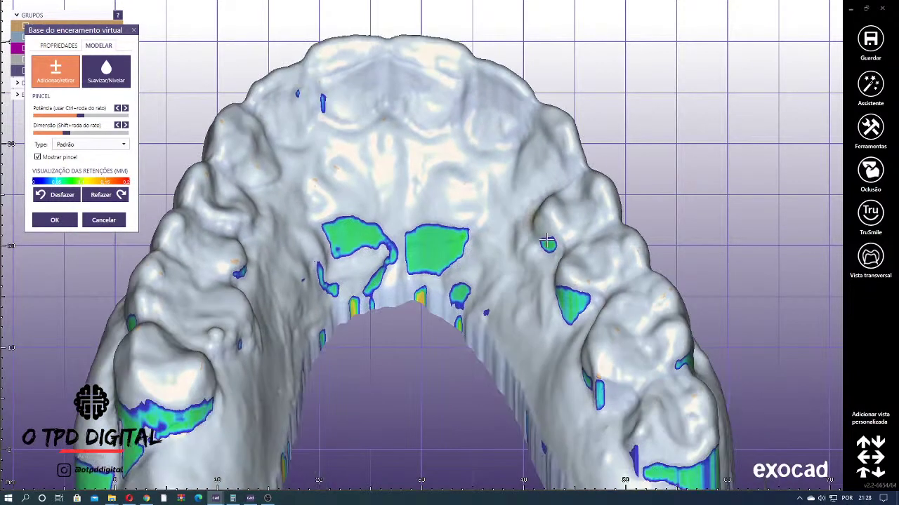
mouse_move(547, 242)
left_mouse_down()
mouse_move(576, 307)
mouse_move(572, 367)
mouse_move(590, 395)
left_mouse_up()
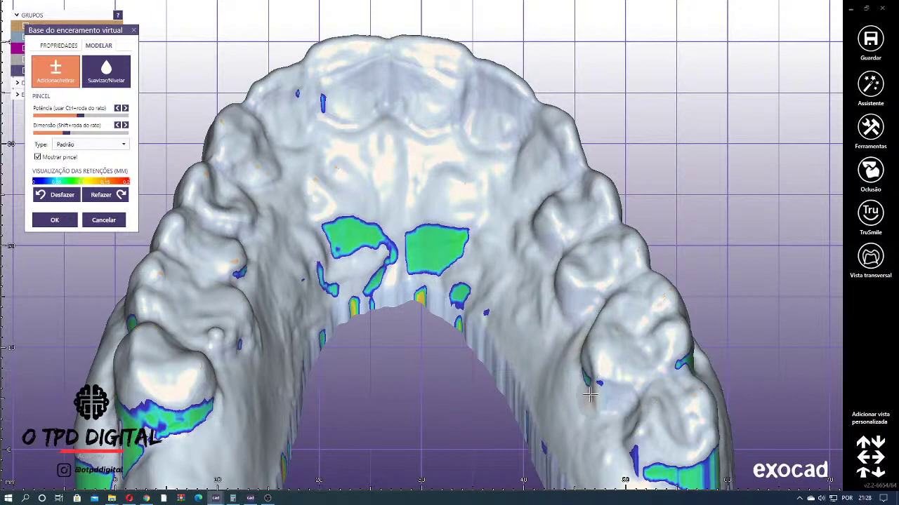
right_click_drag(526, 303, 413, 147)
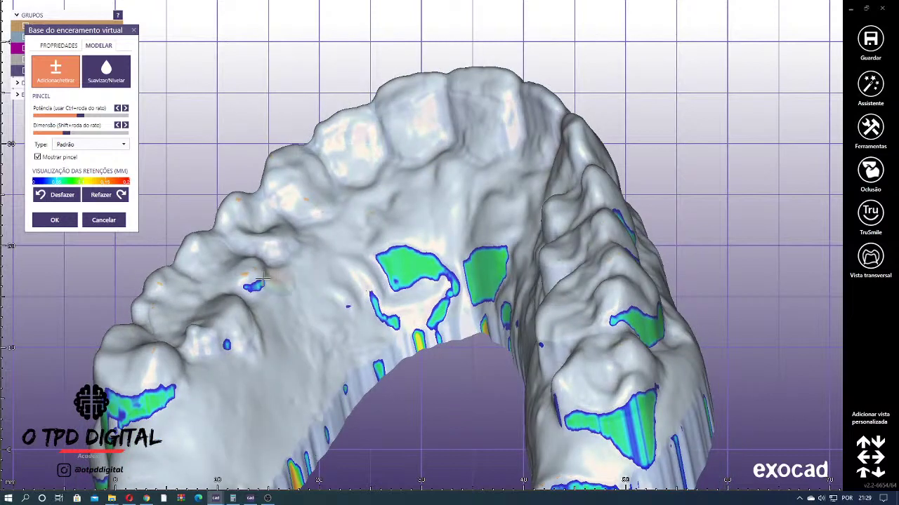
left_click_drag(263, 279, 252, 284)
left_click_drag(229, 343, 212, 340)
right_click_drag(280, 251, 445, 137)
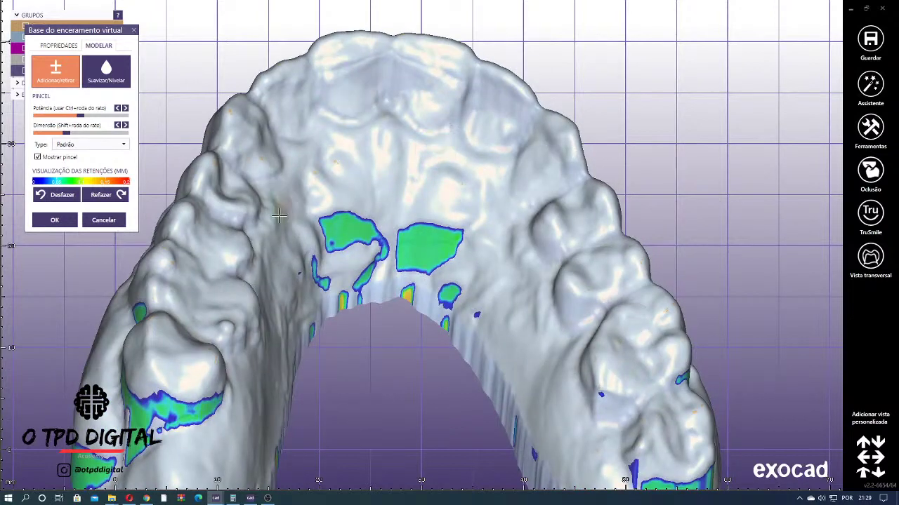
mouse_move(279, 216)
right_mouse_down()
mouse_move(345, 271)
mouse_move(361, 275)
mouse_move(371, 237)
mouse_move(311, 244)
right_mouse_up()
- Fill the labial and buccal undercuts between the teeth on both sides of the arch with the Adicionar/retirar brush
left_click_drag(230, 234, 230, 239)
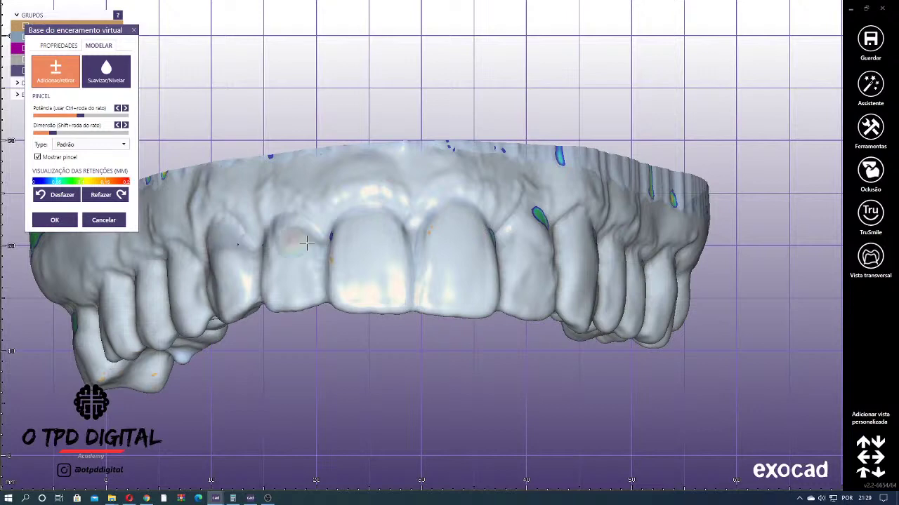
left_click_drag(336, 237, 326, 230)
left_click_drag(537, 212, 544, 220)
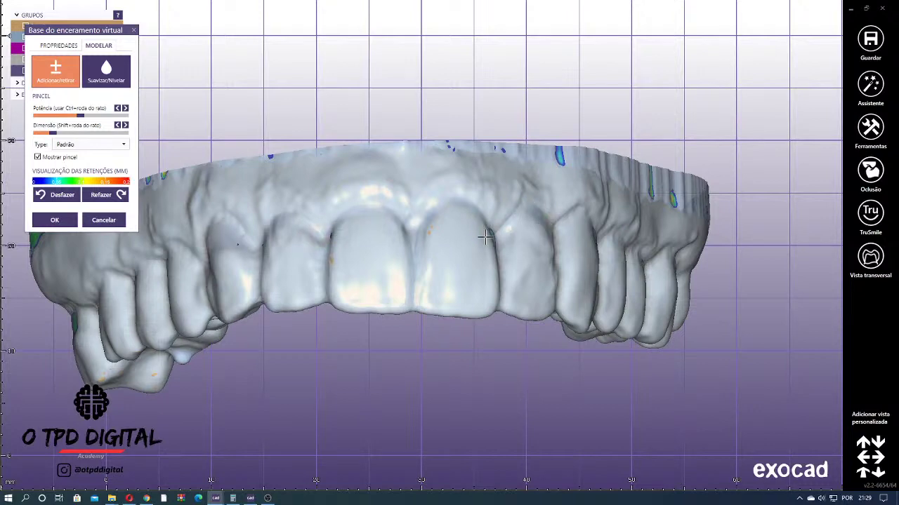
right_click_drag(485, 238, 483, 241)
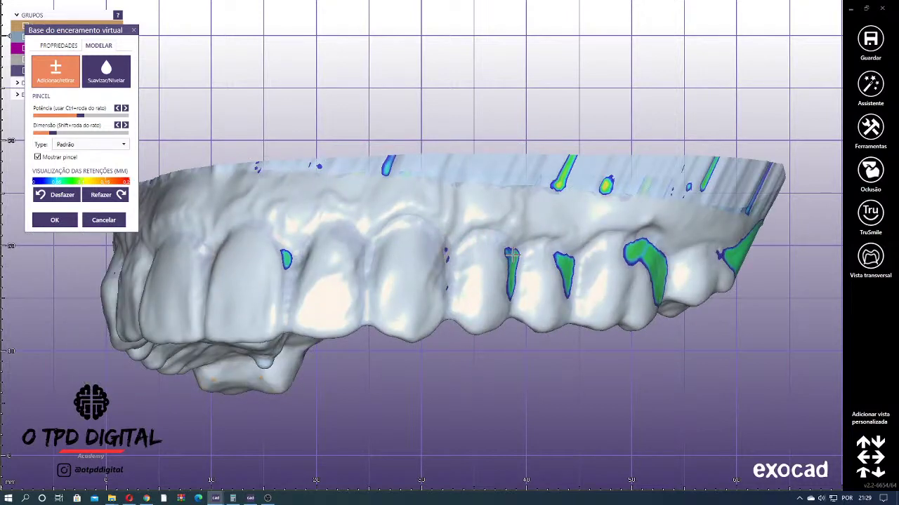
left_click_drag(513, 255, 511, 290)
left_click_drag(562, 255, 569, 289)
mouse_move(640, 248)
left_mouse_down()
mouse_move(660, 279)
mouse_move(653, 258)
mouse_move(636, 256)
left_mouse_up()
mouse_move(421, 281)
right_mouse_down()
mouse_move(554, 262)
mouse_move(652, 265)
right_mouse_up()
scroll(368, 271, "down", 2)
mouse_move(331, 275)
left_mouse_down()
mouse_move(330, 257)
mouse_move(333, 288)
mouse_move(283, 297)
left_mouse_up()
left_click_drag(225, 308, 220, 291)
- Examine the modelled base from the labial, occlusal and side views for remaining undercuts
scroll(312, 216, "down", 3)
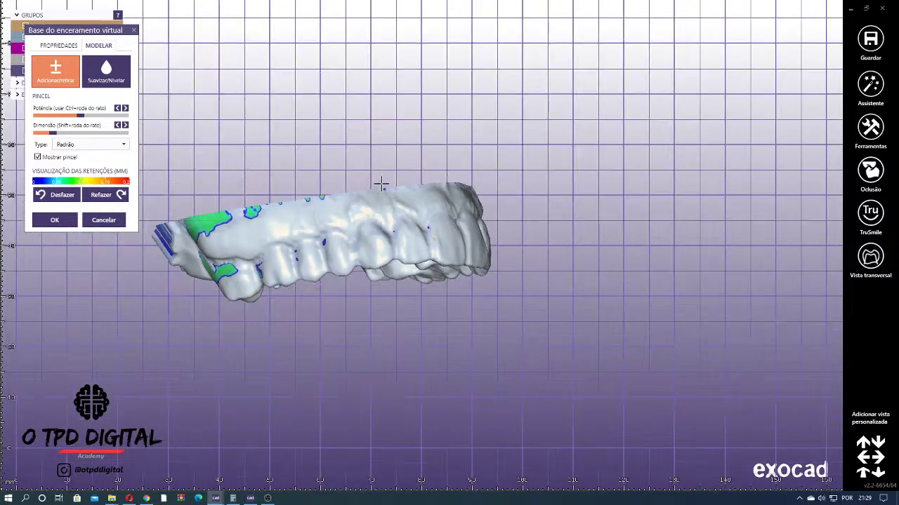
mouse_move(381, 184)
right_mouse_down()
mouse_move(407, 184)
mouse_move(369, 174)
mouse_move(376, 172)
right_mouse_up()
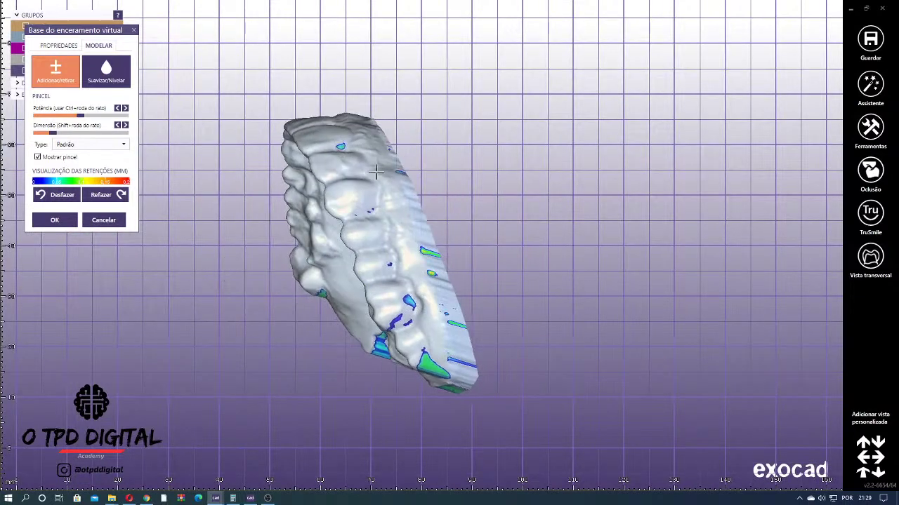
right_click_drag(328, 133, 358, 197)
scroll(358, 198, "up", 3)
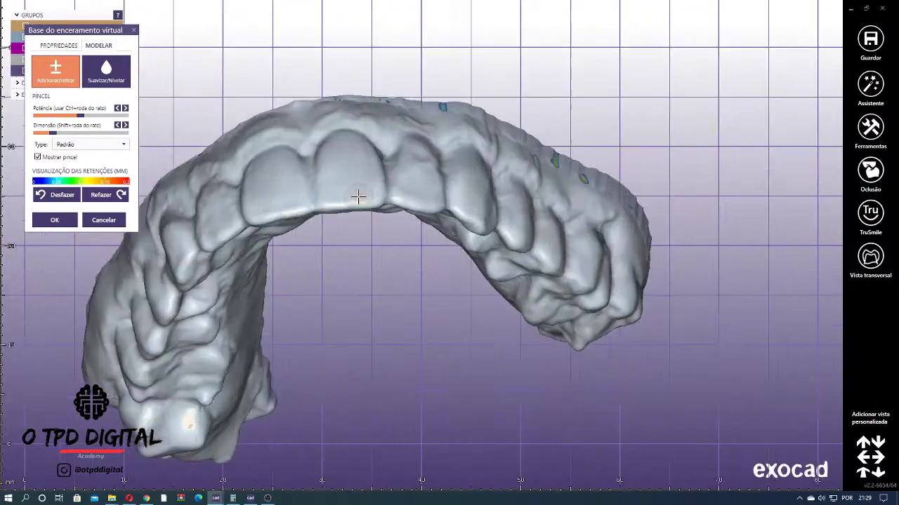
scroll(358, 197, "up", 1)
right_click_drag(345, 161, 471, 98)
scroll(313, 181, "up", 2)
scroll(313, 181, "up", 2)
scroll(323, 171, "down", 2)
scroll(587, 205, "up", 2)
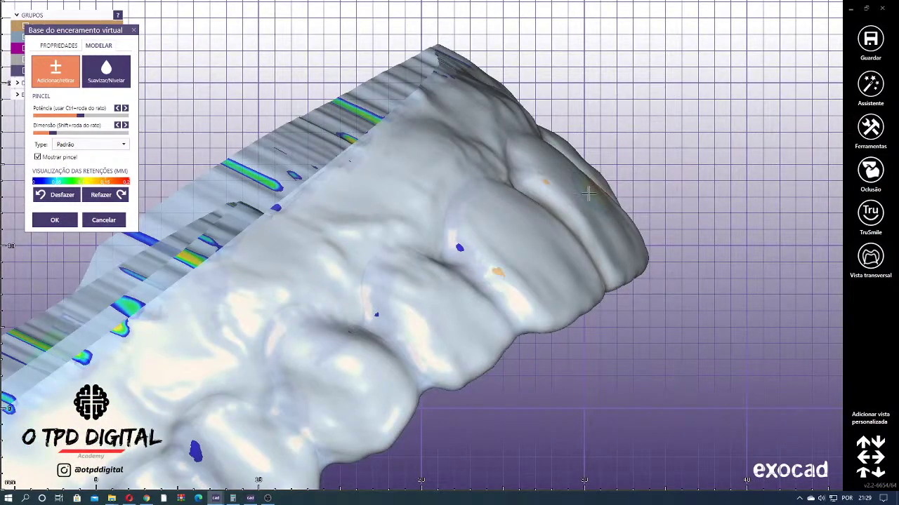
right_click_drag(593, 195, 563, 204)
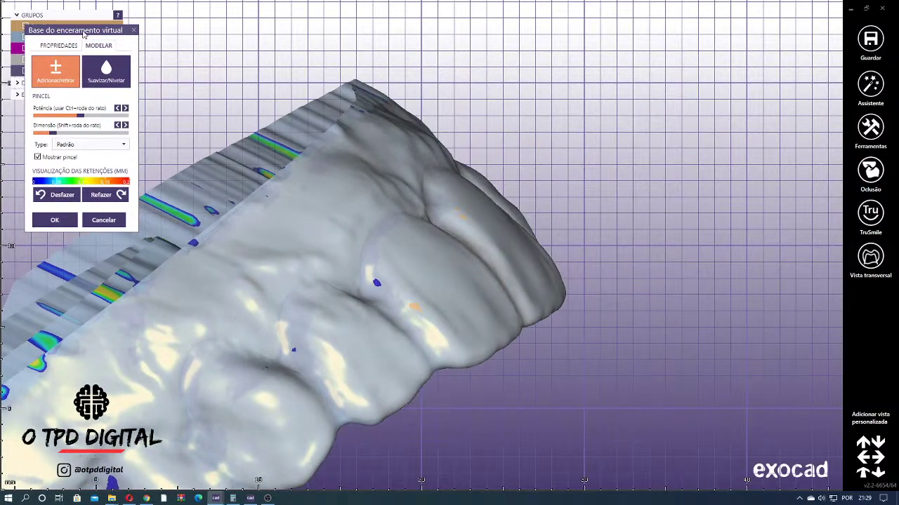
- Examine the incisors' labial contour up close, adjust the transparency of Arcadas, and check the whole base from the occlusal side
left_click_drag(82, 34, 61, 90)
scroll(563, 243, "up", 1)
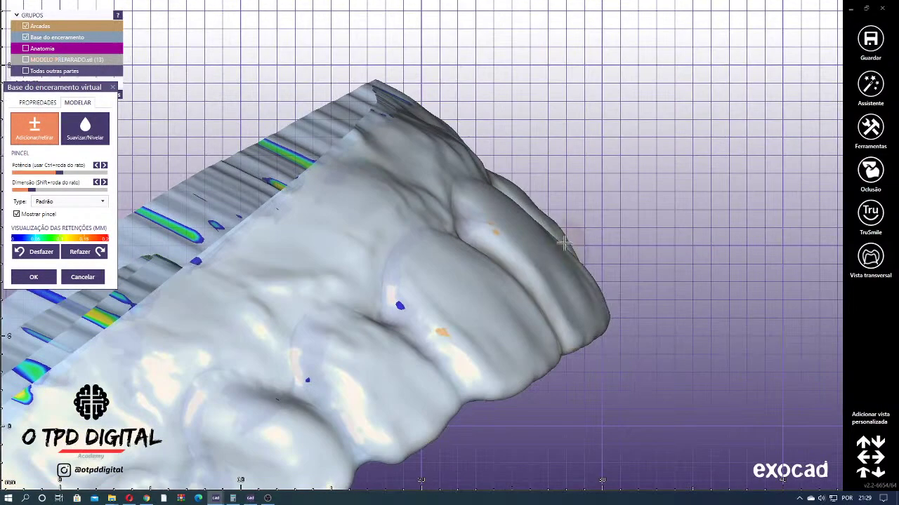
scroll(566, 243, "up", 5)
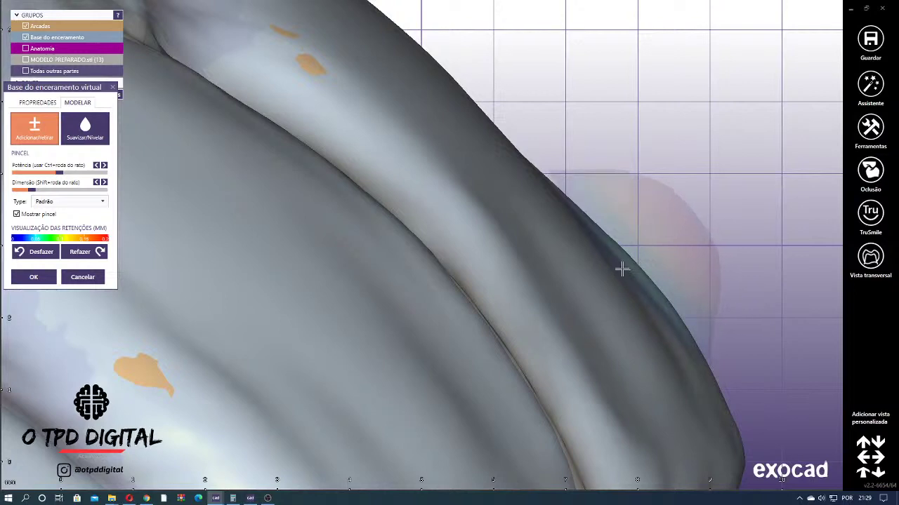
scroll(622, 269, "up", 2)
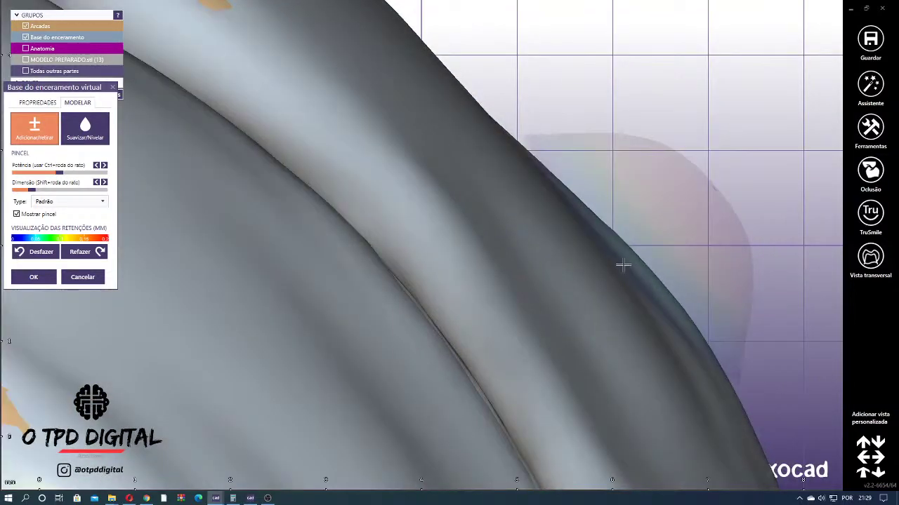
scroll(623, 265, "down", 3)
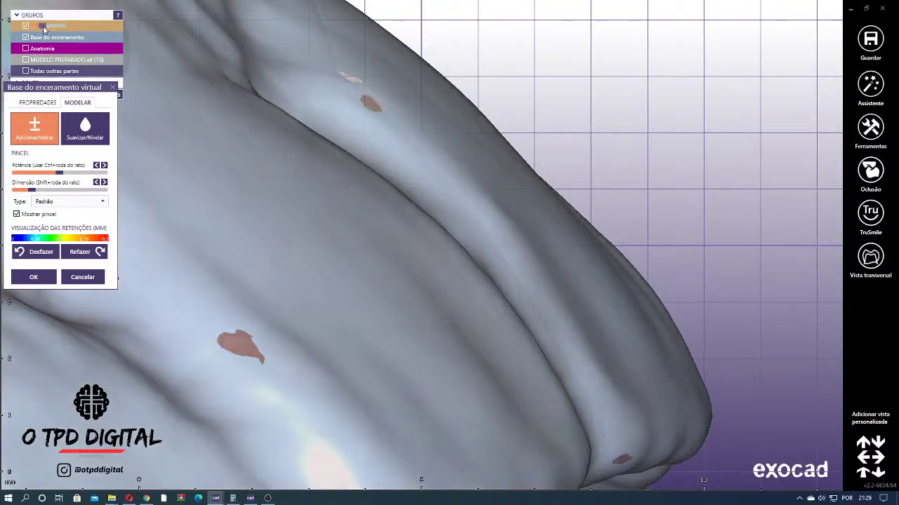
scroll(250, 130, "down", 6)
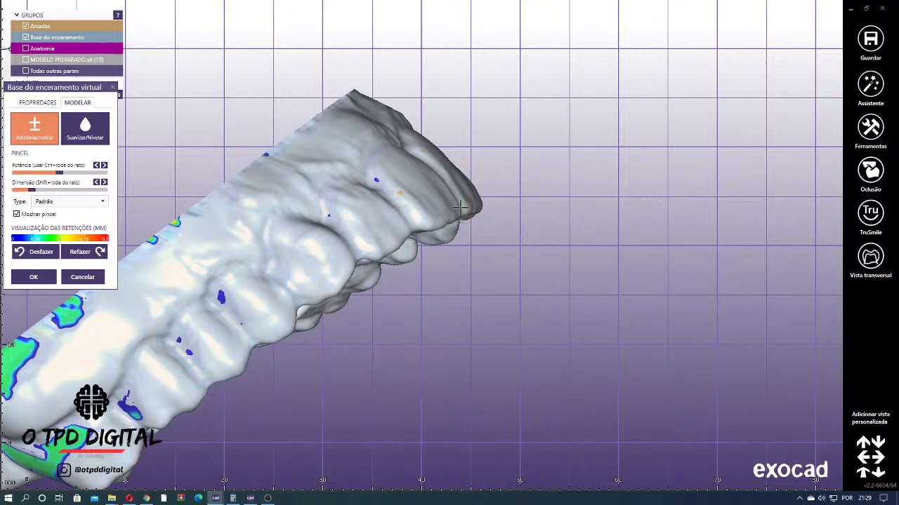
right_click_drag(460, 207, 619, 226)
scroll(620, 226, "down", 3)
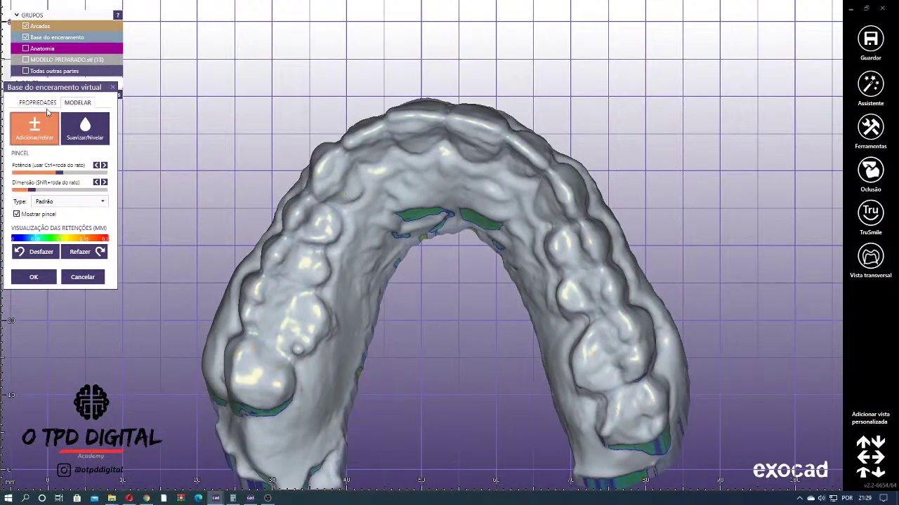
- Accept the modelled virtual wax-up base and bring up the project's commands
left_click(34, 276)
right_click_drag(551, 130, 453, 140)
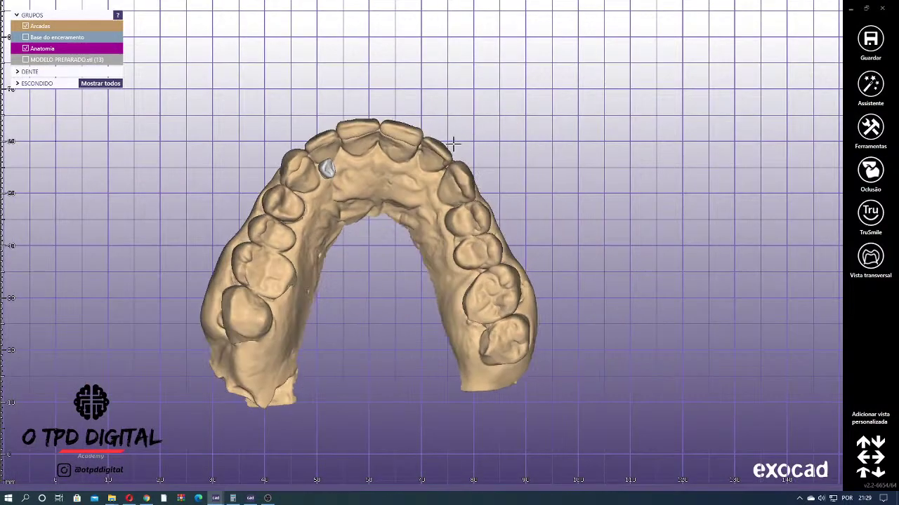
right_click(453, 86)
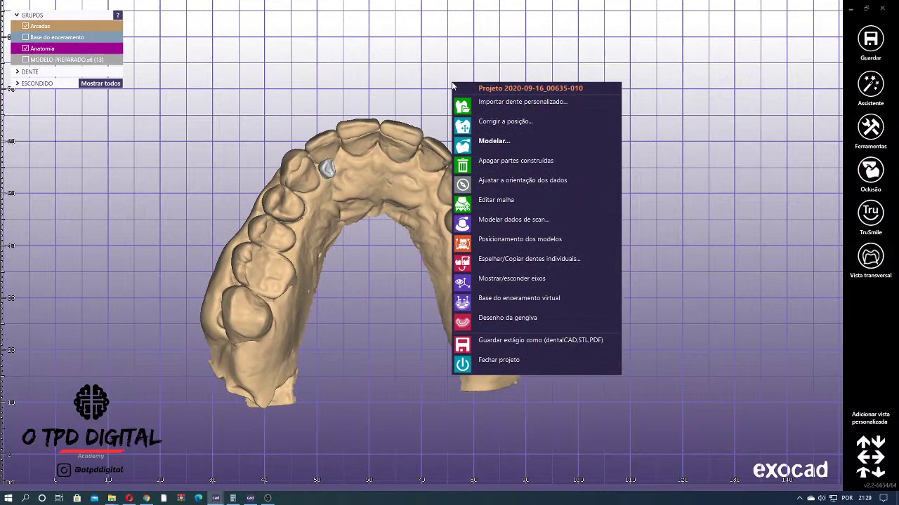
- Start the gingiva design for the base of tooth 13 and draw its margin along the palatal and distal sides of the first molar
left_click(531, 318)
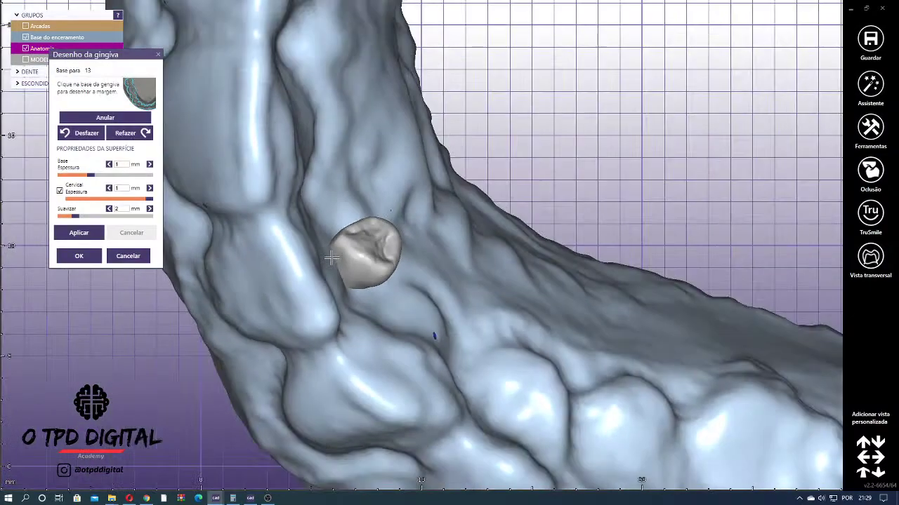
scroll(332, 257, "down", 5)
right_click_drag(332, 258, 417, 252)
scroll(374, 351, "up", 3)
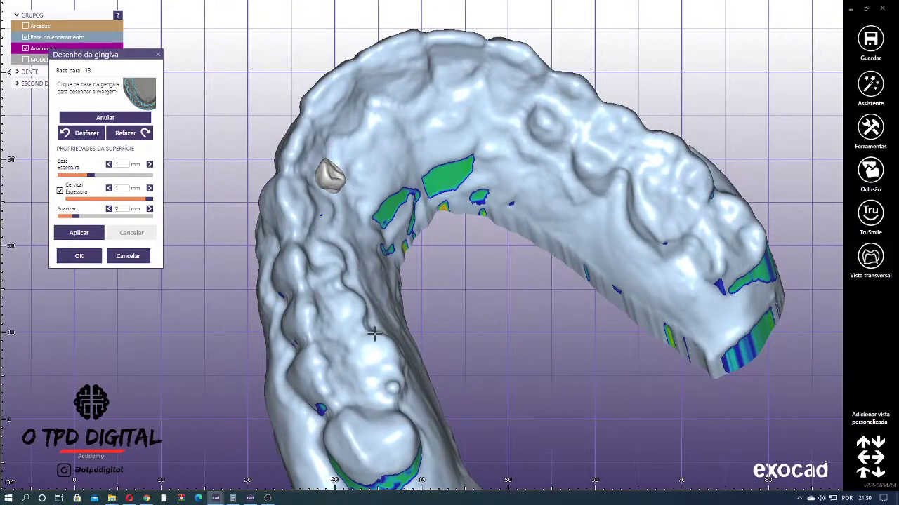
right_click_drag(398, 391, 384, 392)
left_click(385, 401)
left_click(337, 408)
right_click_drag(314, 412, 330, 412)
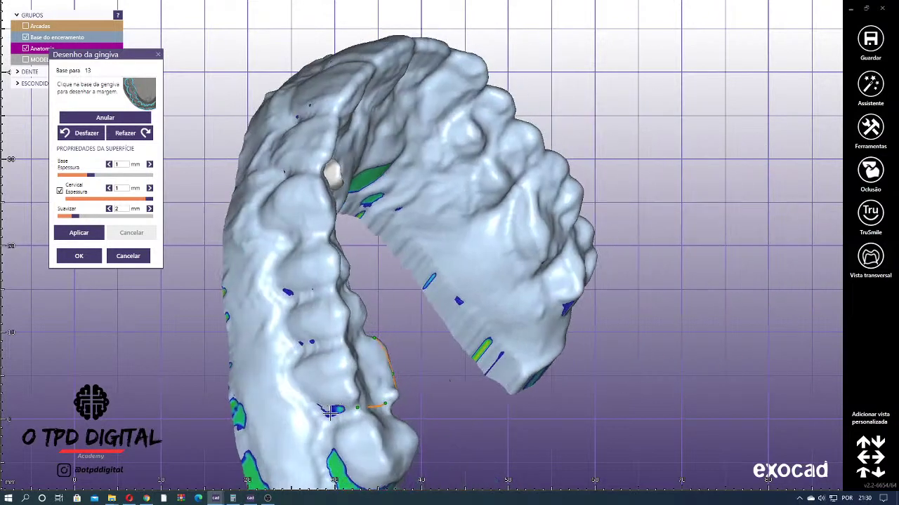
- Continue the gingiva margin along the buccal side of the posterior teeth and across the labial side of the front teeth
left_click(299, 385)
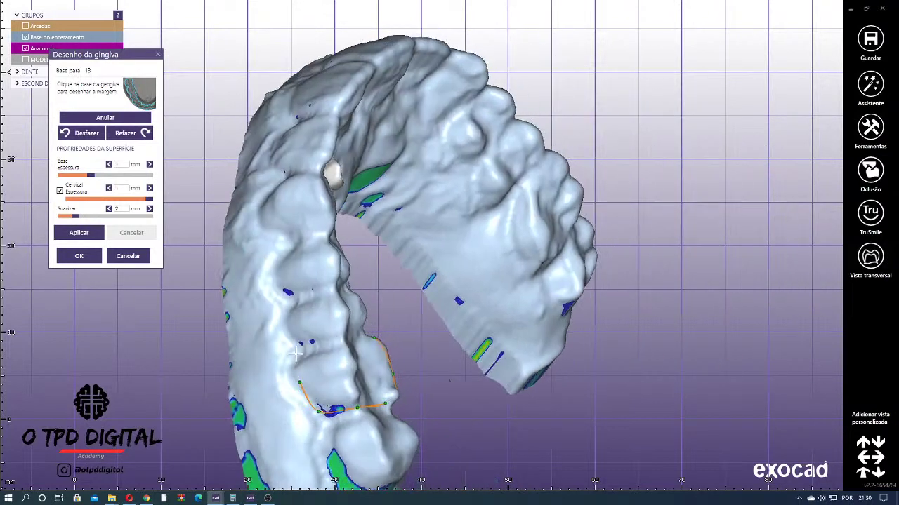
left_click(281, 248)
right_click_drag(281, 248, 279, 273)
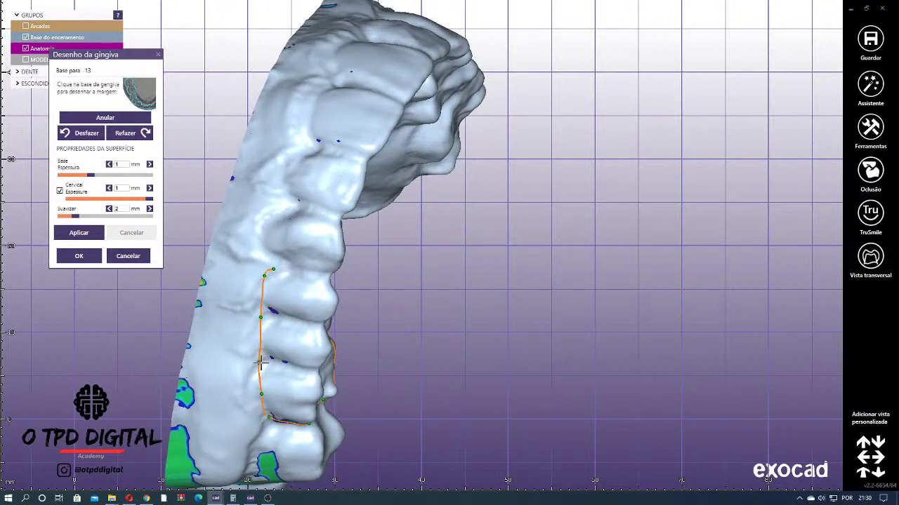
left_click(255, 395)
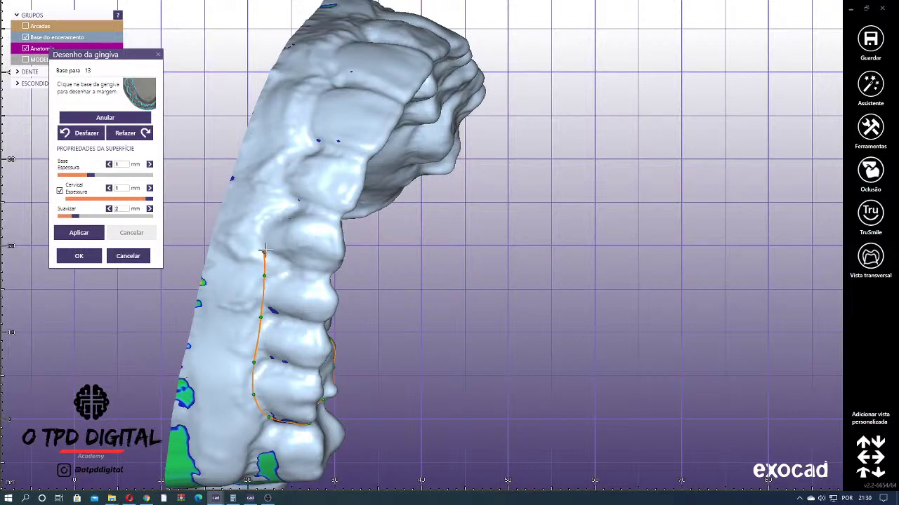
right_click_drag(299, 136, 297, 174)
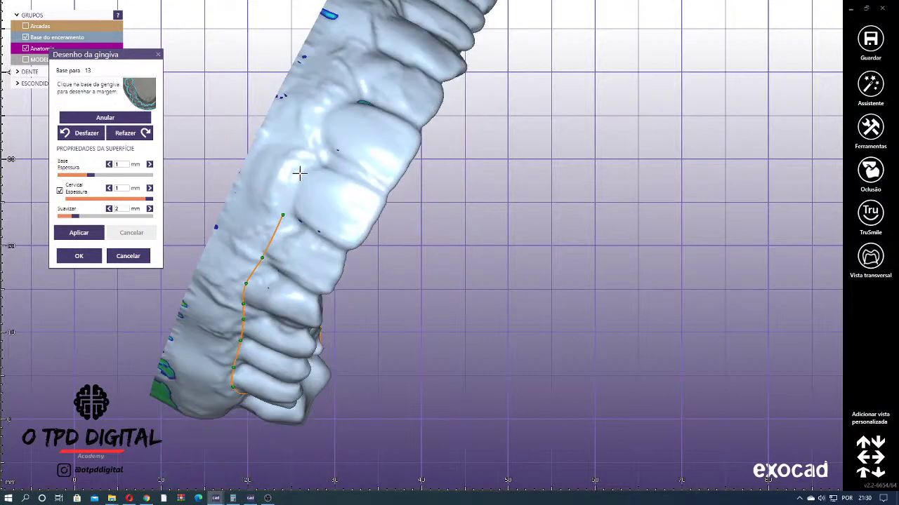
left_click(304, 163)
right_click_drag(319, 128, 305, 147)
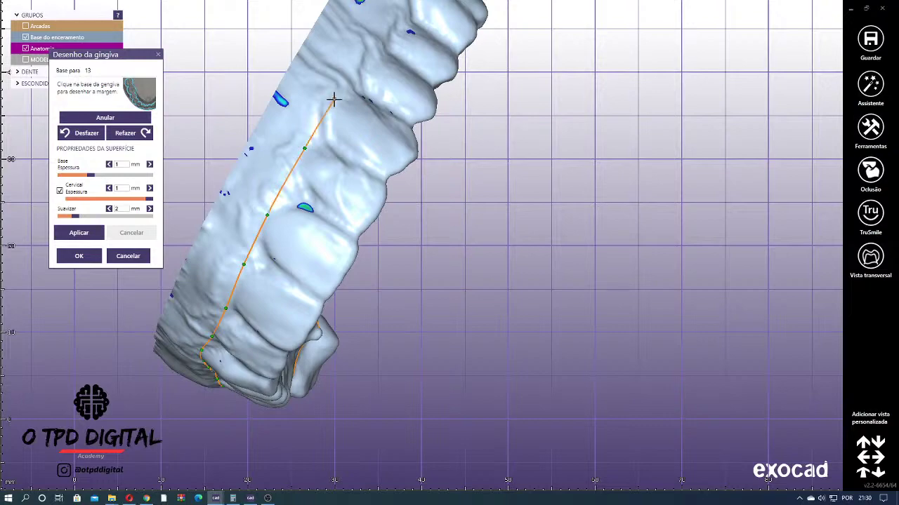
- Carry the margin around the molar at the opposite end and back along the palatal side to the drilled canine's fragment
right_click_drag(333, 98, 288, 167)
right_click_drag(334, 115, 379, 166)
right_click_drag(353, 293, 351, 168)
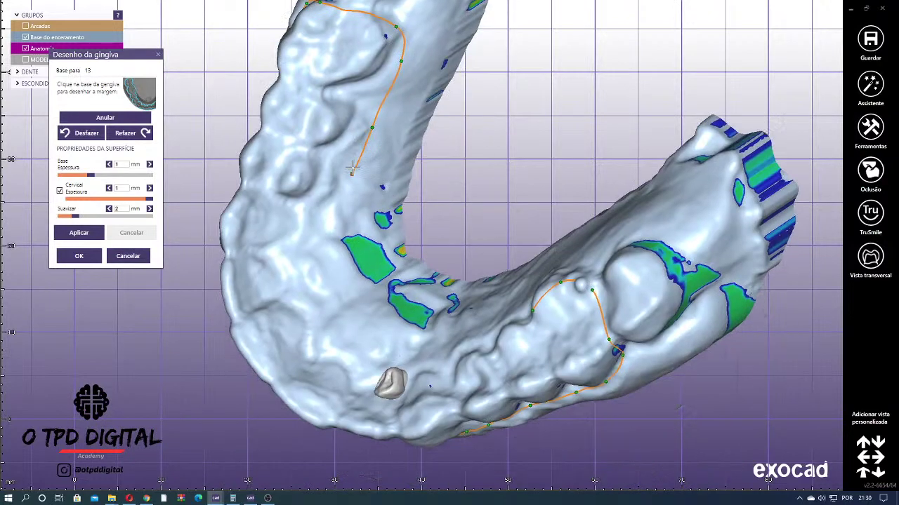
left_click(329, 241)
left_click(331, 288)
left_click(358, 343)
left_click(388, 368)
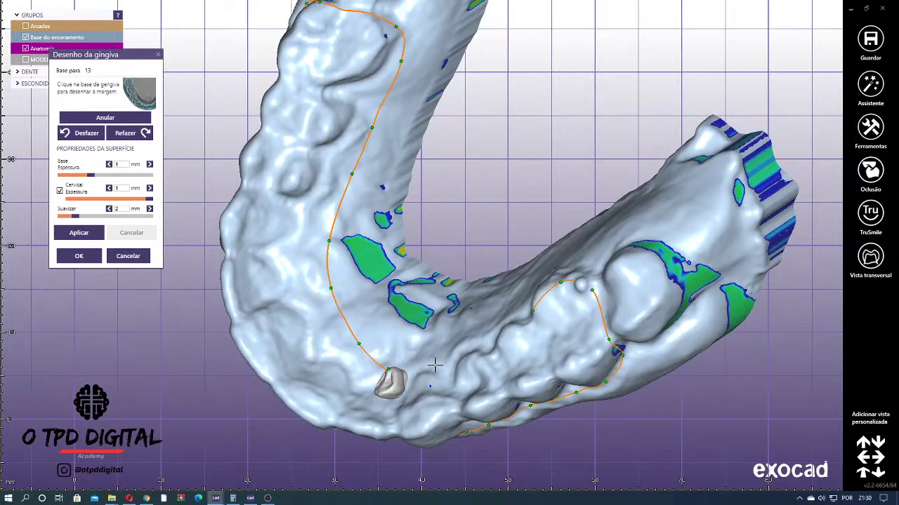
- Complete the margin along the remaining palatal side up to its starting point beside the first molar
left_click(438, 363)
left_click(476, 338)
left_click(523, 317)
right_click_drag(537, 291, 529, 302)
left_click(540, 309)
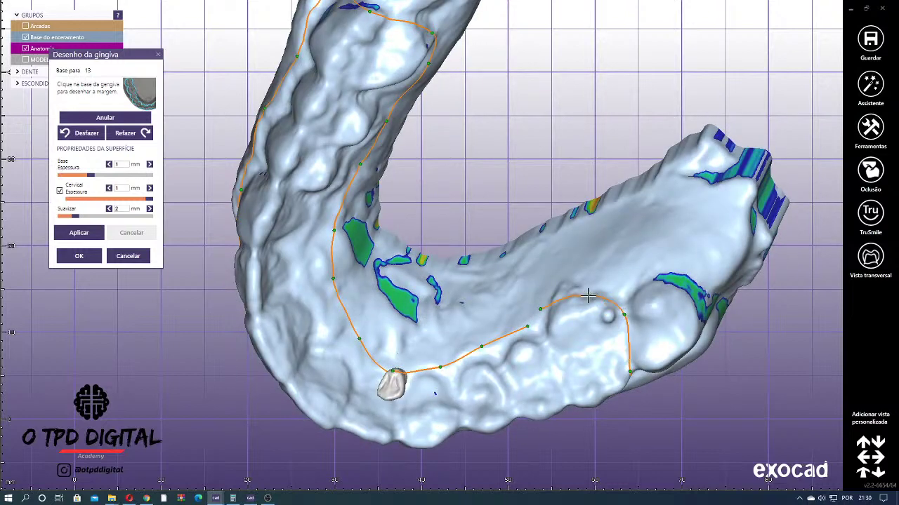
- Examine the course of the gingiva margin around the whole arch from the side and occlusal views
scroll(590, 298, "down", 5)
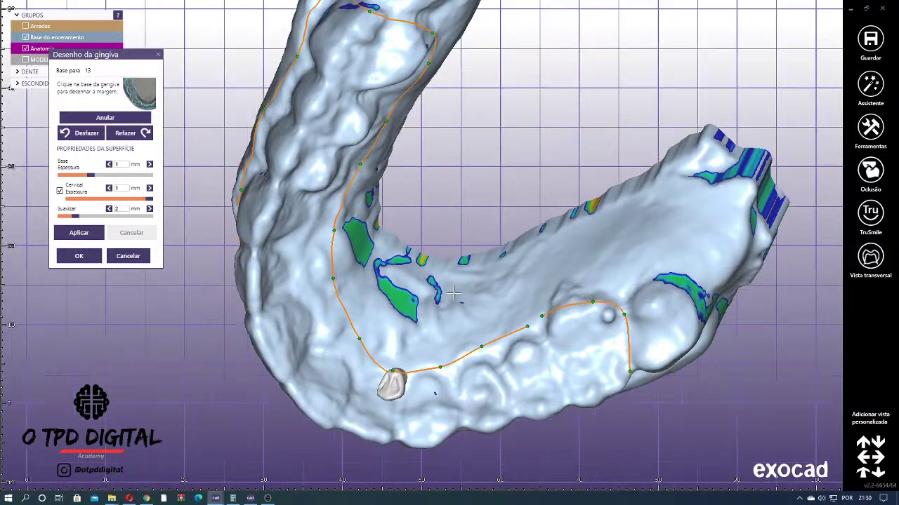
right_click_drag(491, 323, 427, 337)
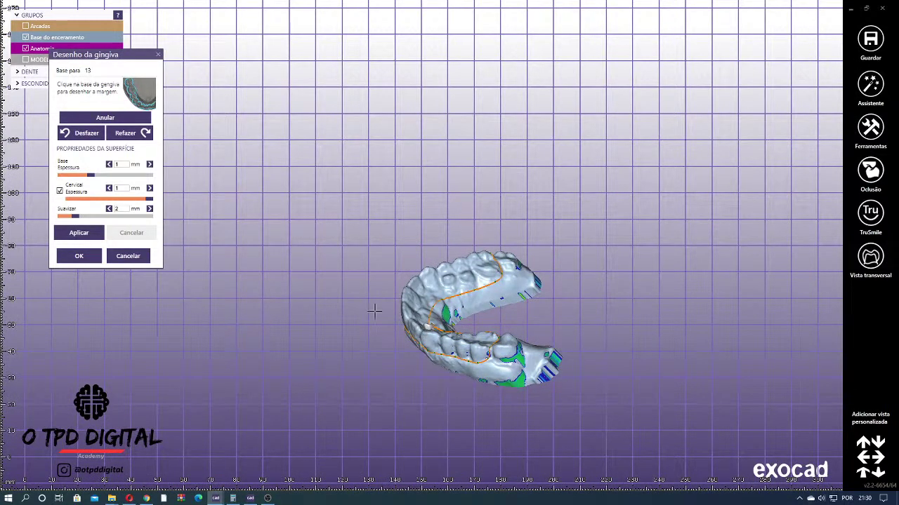
scroll(375, 311, "down", 2)
mouse_move(375, 311)
right_mouse_down()
mouse_move(425, 261)
mouse_move(375, 300)
right_mouse_up()
scroll(375, 300, "up", 2)
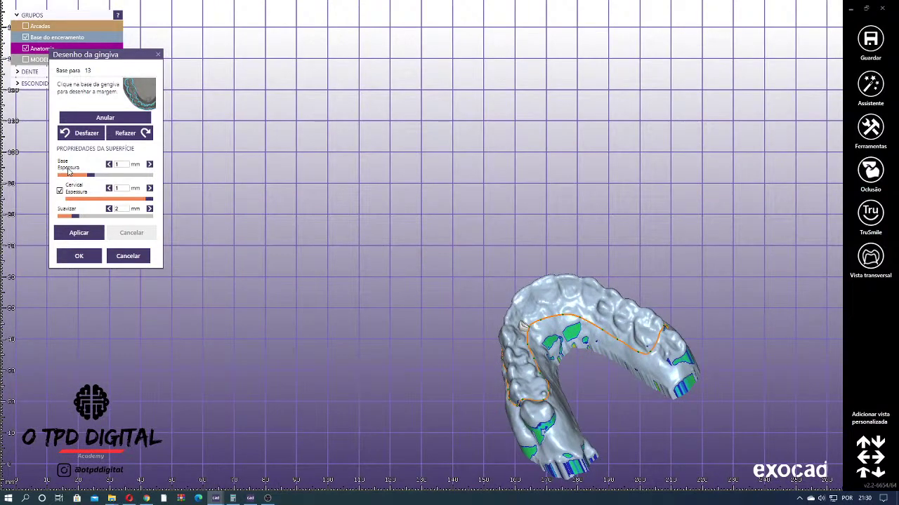
middle_click_drag(485, 262, 379, 212)
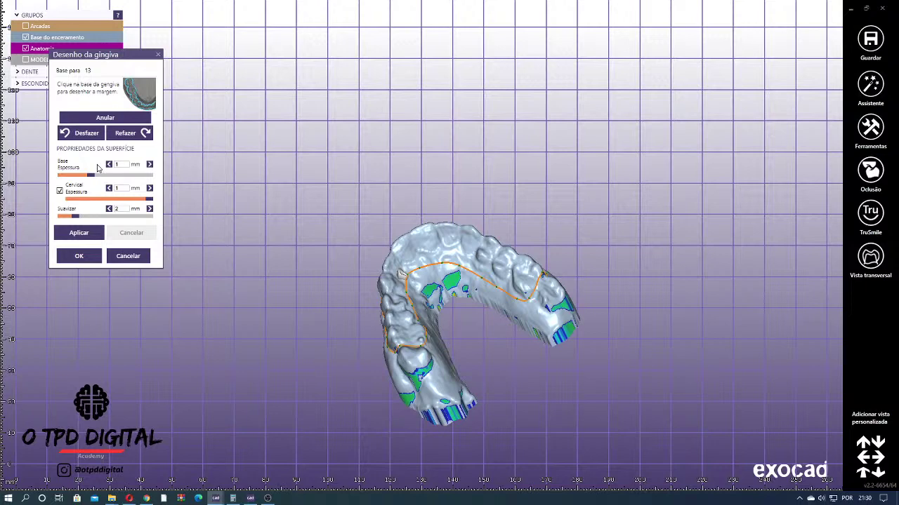
right_click_drag(384, 267, 422, 244)
scroll(419, 267, "up", 3)
scroll(481, 269, "up", 2)
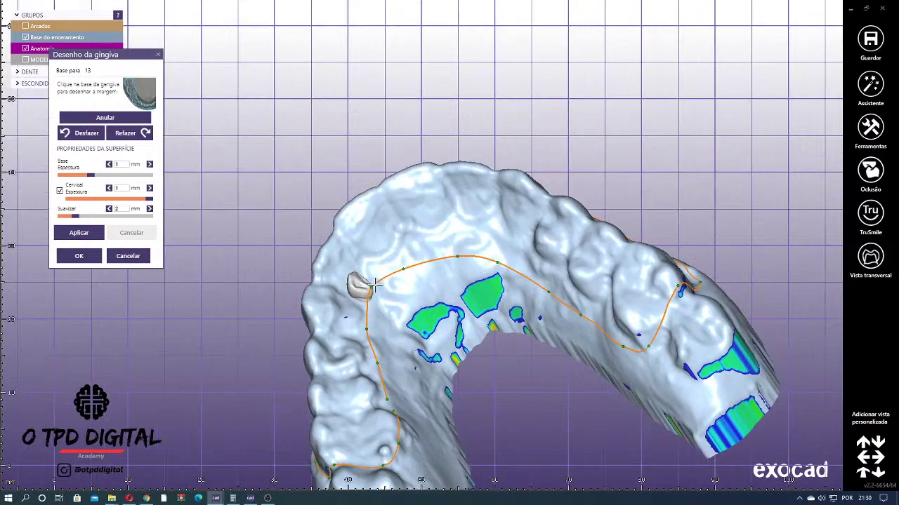
- Move the palatal margin points away from the small tooth 13 part and even out the anterior curve
right_click_drag(377, 282, 374, 286)
left_click_drag(371, 288, 383, 293)
left_click_drag(367, 328, 371, 326)
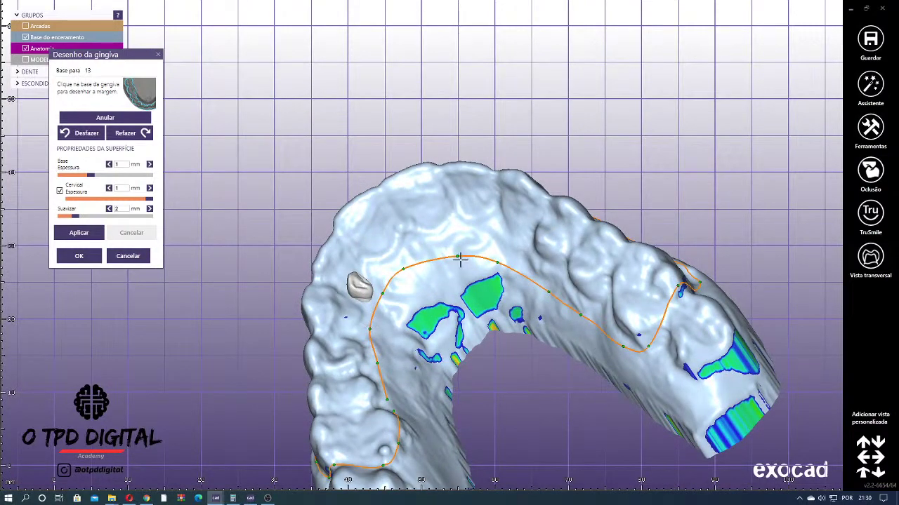
left_click_drag(460, 260, 497, 259)
scroll(524, 272, "down", 3)
right_click_drag(547, 316, 645, 295)
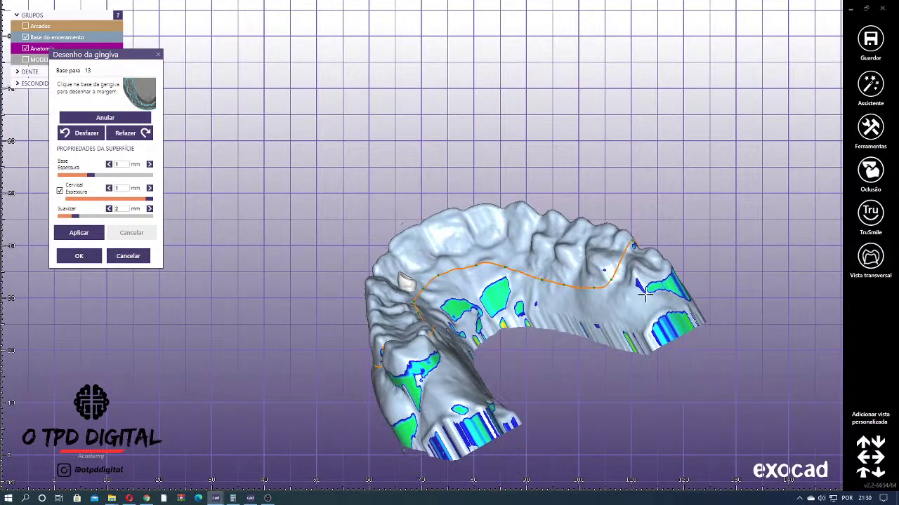
scroll(621, 283, "up", 3)
scroll(602, 283, "down", 3)
right_click_drag(594, 284, 419, 257)
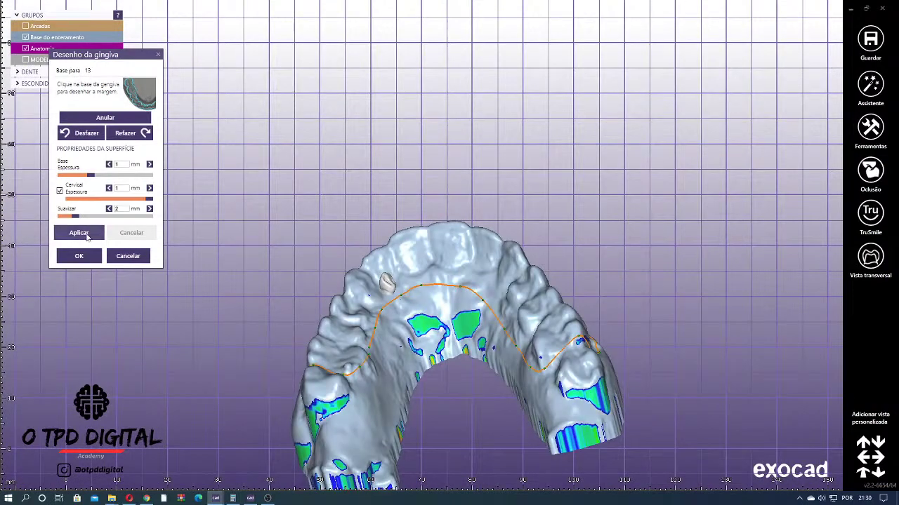
- Generate the gingiva with 1 mm base thickness, 1 mm cervical thickness and 2 mm smoothing, and accept the design
left_click(79, 233)
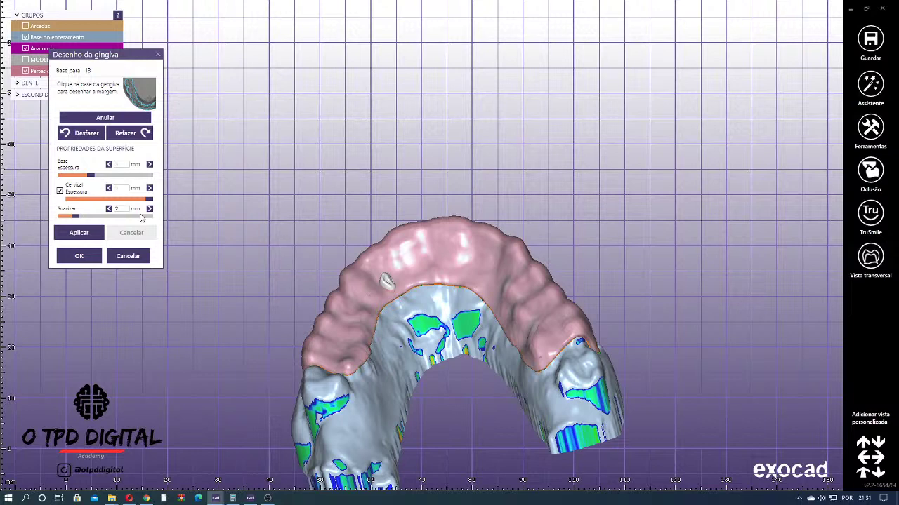
scroll(323, 240, "down", 4)
right_click_drag(327, 246, 295, 257)
scroll(281, 265, "up", 3)
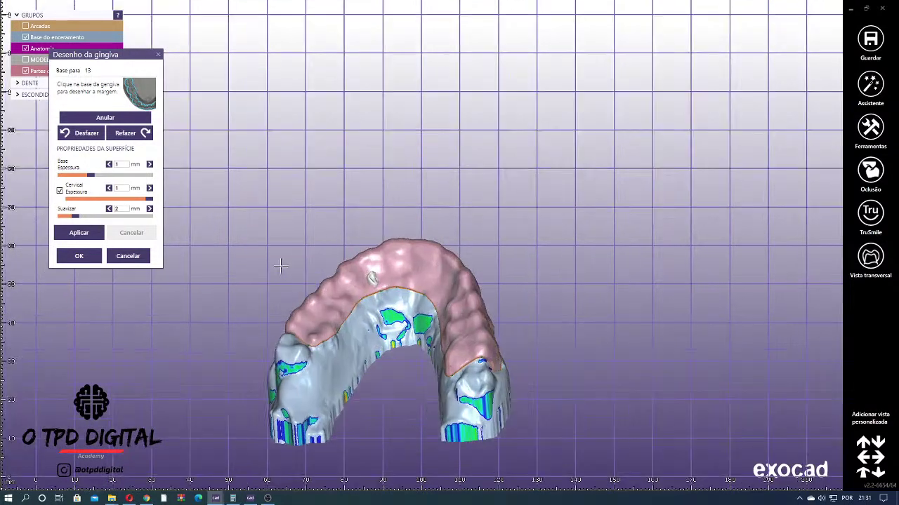
left_click(78, 256)
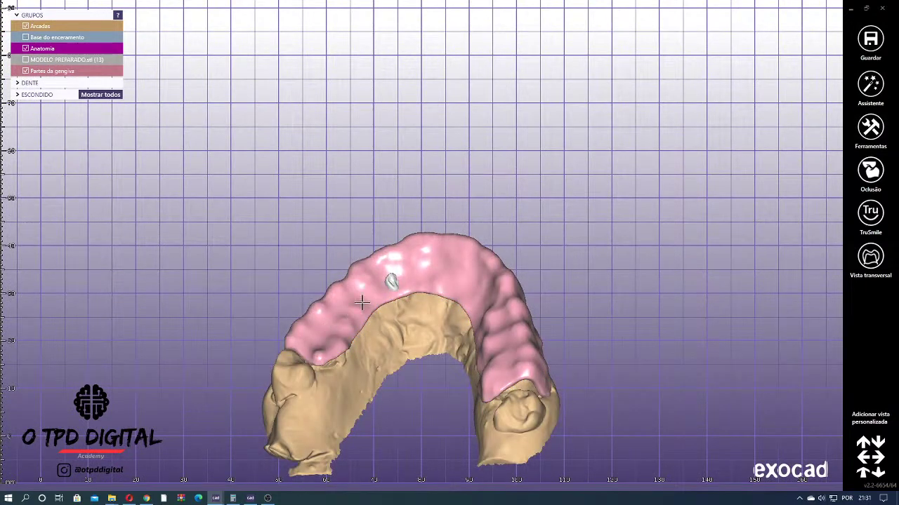
- Generate the virtual wax-up from the gingiva design and accept it
right_click(522, 201)
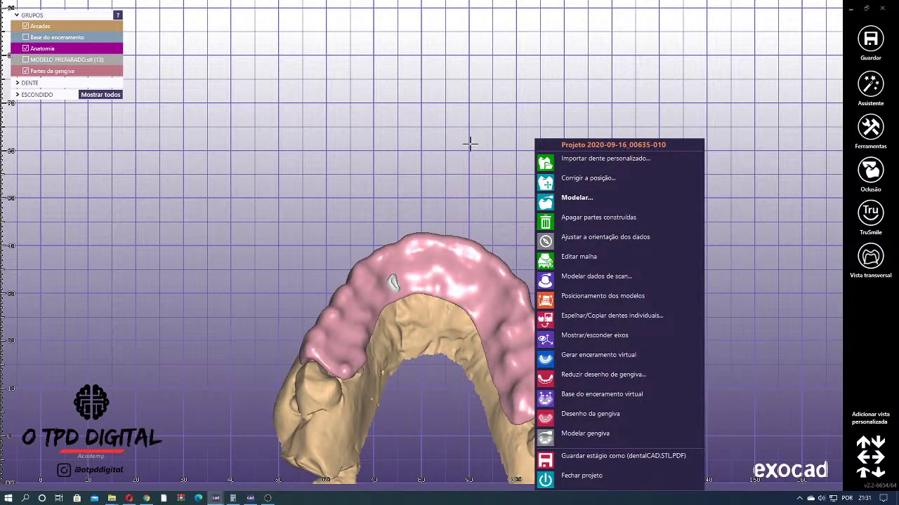
left_click(553, 355)
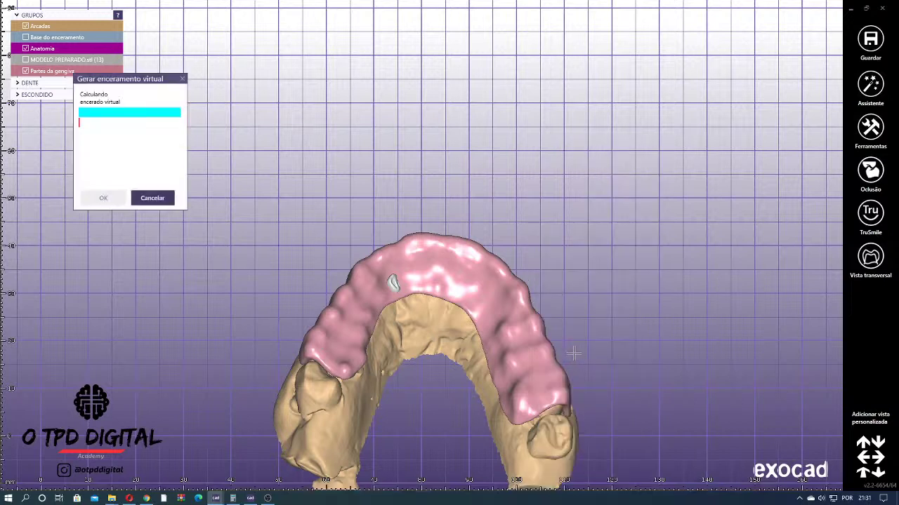
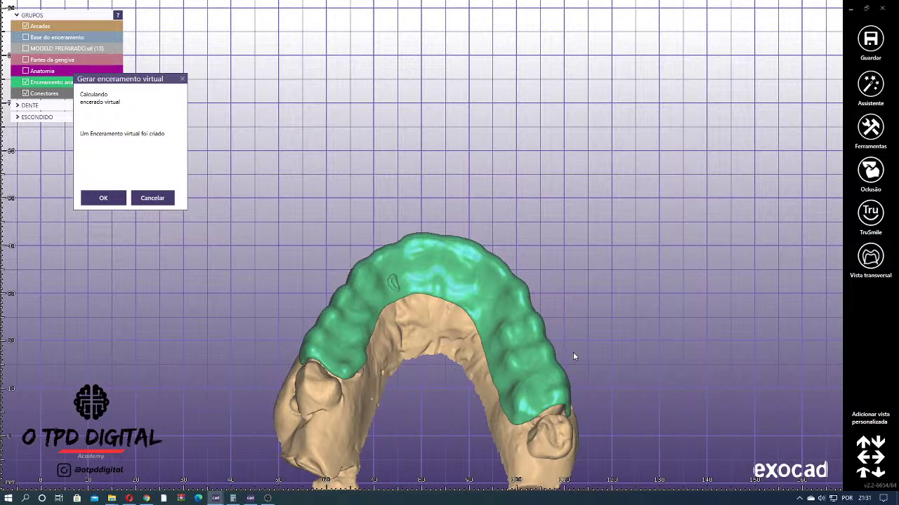
right_click_drag(574, 357, 201, 191)
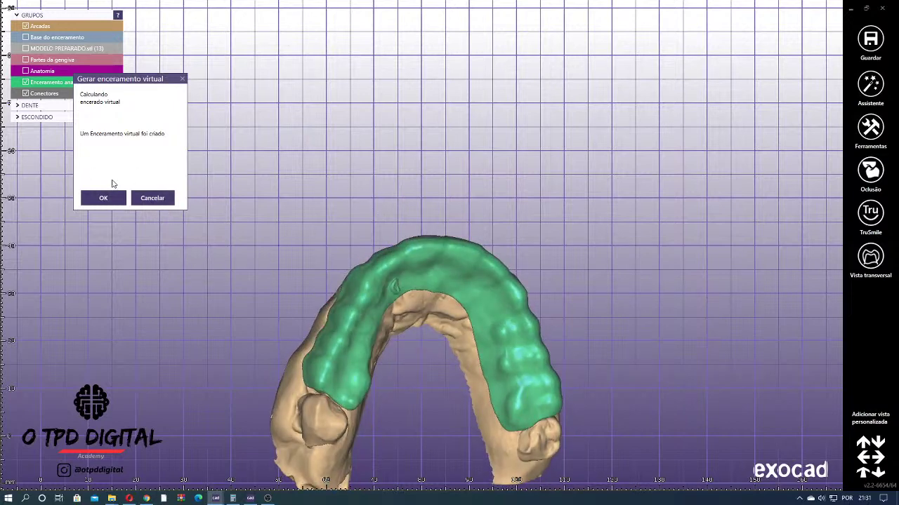
left_click(103, 198)
- Open the wax-up for free modelling with the Suavizar/Nivelar brush
right_click(324, 93)
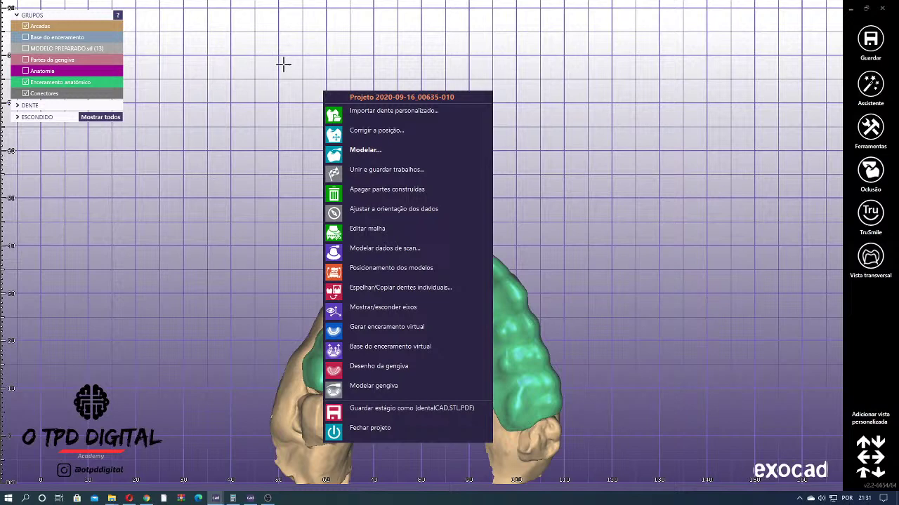
left_click(377, 154)
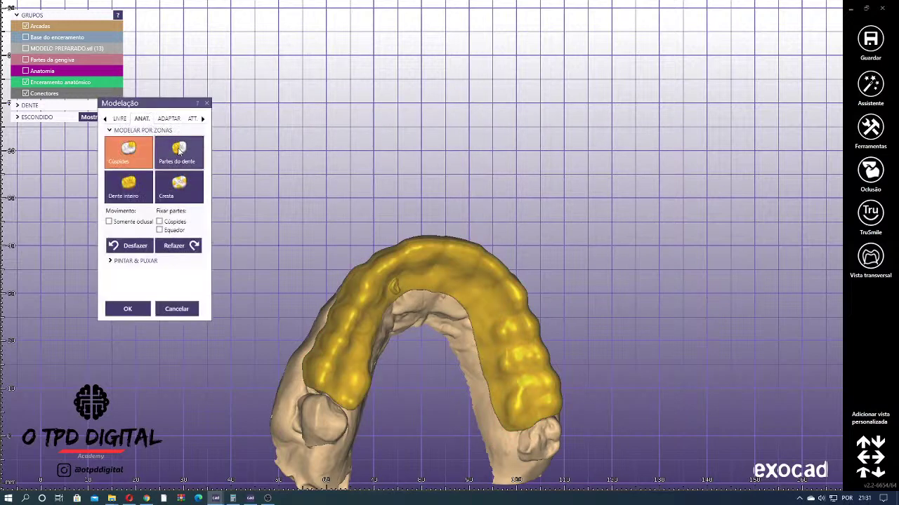
scroll(345, 245, "up", 3)
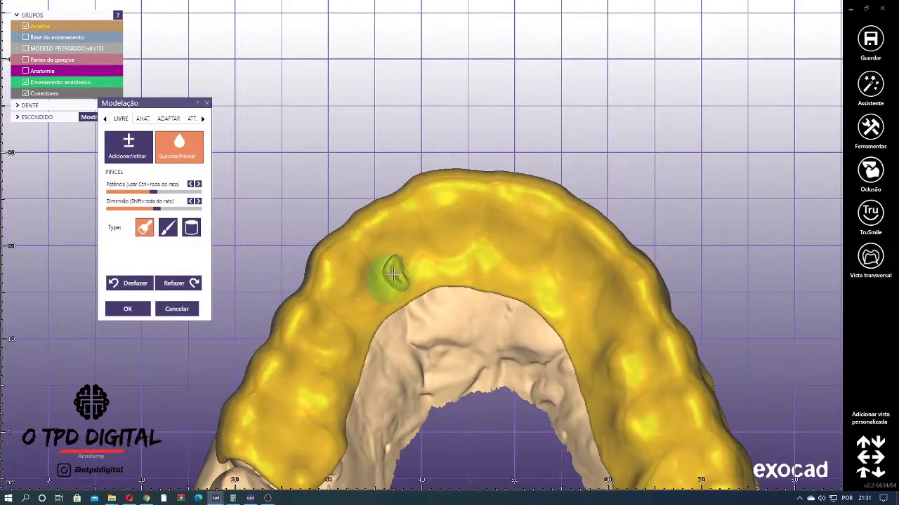
- Examine the guide's outer surface and its lower edge from the lateral and labial views
scroll(381, 288, "down", 1)
scroll(379, 283, "down", 2)
right_click_drag(379, 284, 445, 293)
scroll(360, 287, "down", 2)
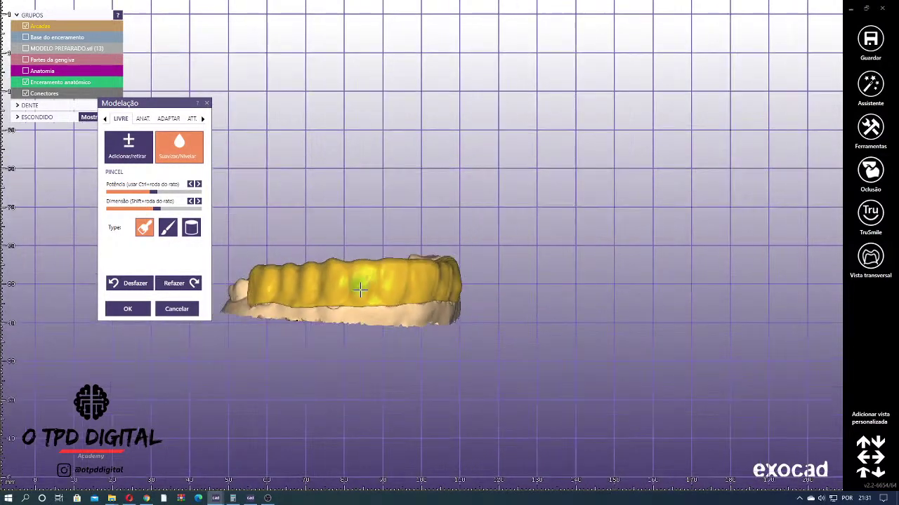
right_click_drag(361, 287, 344, 295)
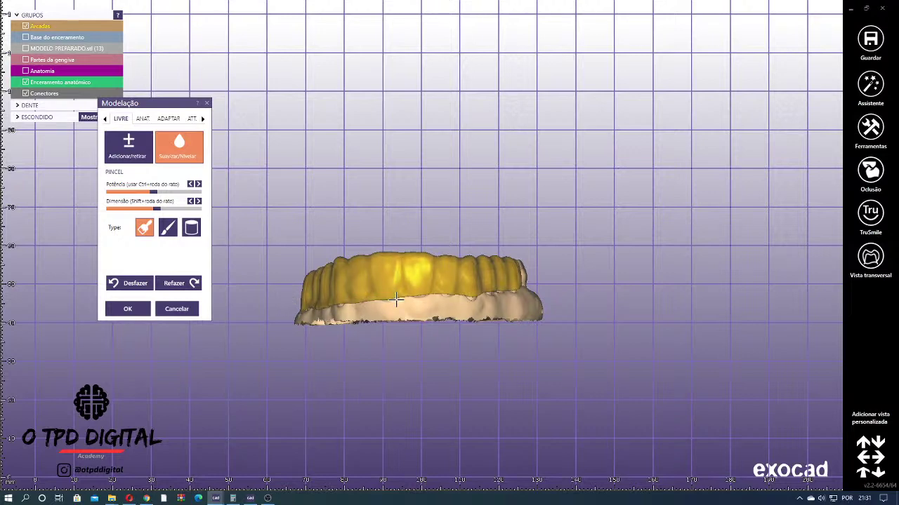
scroll(345, 294, "up", 3)
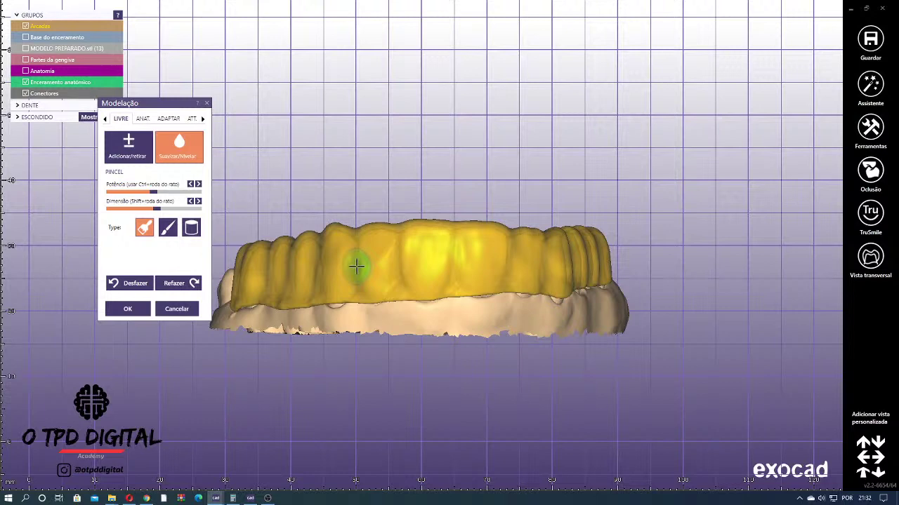
scroll(357, 266, "up", 1)
scroll(316, 160, "down", 3)
- Enlarge the Suavizar/Nivelar brush and smooth the guide's lower buccal edge along the posterior teeth
right_click_drag(395, 217, 353, 255)
scroll(353, 255, "up", 8)
scroll(353, 254, "down", 8)
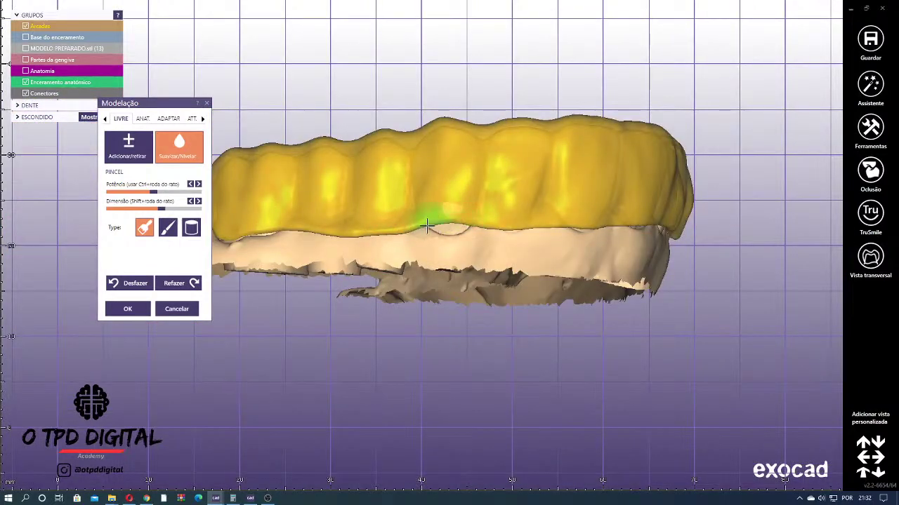
left_click_drag(337, 225, 230, 233)
scroll(526, 238, "down", 2)
right_click_drag(526, 239, 485, 231)
- Smooth the palatal surface and inner edge of the guide with a larger Suavizar/Nivelar brush
mouse_move(576, 221)
right_mouse_down()
mouse_move(662, 207)
mouse_move(618, 194)
mouse_move(540, 221)
mouse_move(571, 126)
mouse_move(696, 190)
right_mouse_up()
scroll(696, 190, "up", 2)
mouse_move(695, 190)
left_mouse_down()
mouse_move(601, 208)
mouse_move(473, 211)
mouse_move(408, 127)
left_mouse_up()
right_click_drag(408, 127, 423, 155)
left_click_drag(423, 154, 422, 63)
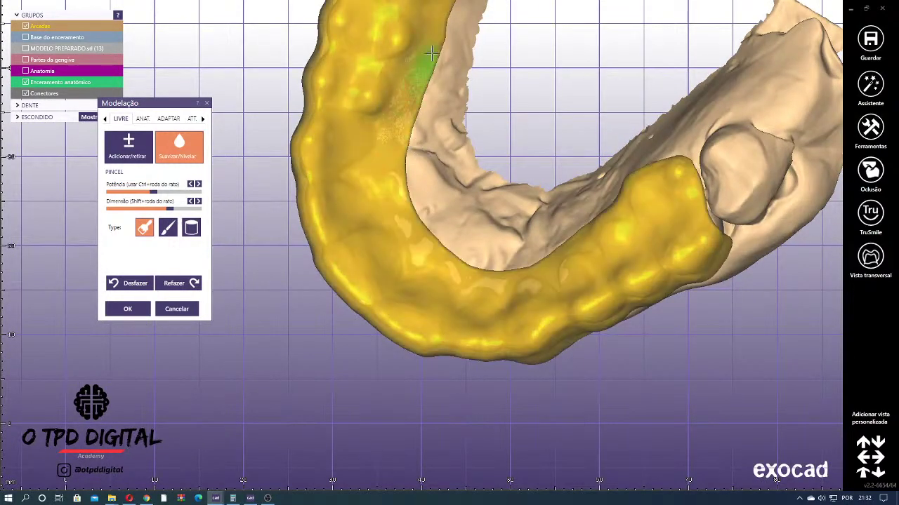
right_click_drag(423, 64, 446, 156)
mouse_move(444, 148)
left_mouse_down()
mouse_move(461, 75)
mouse_move(471, 157)
left_mouse_up()
right_click_drag(471, 156, 417, 222)
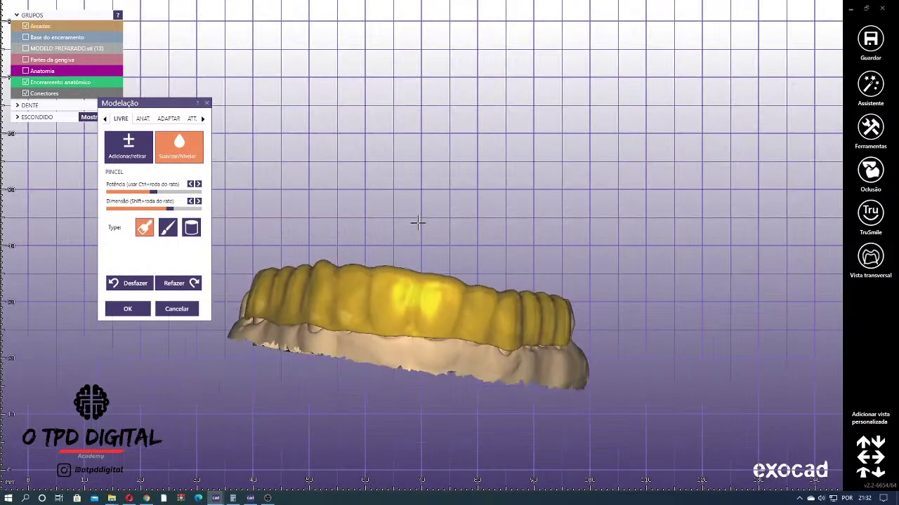
- Accept the smoothed guide and close the free modelling
scroll(482, 248, "down", 2)
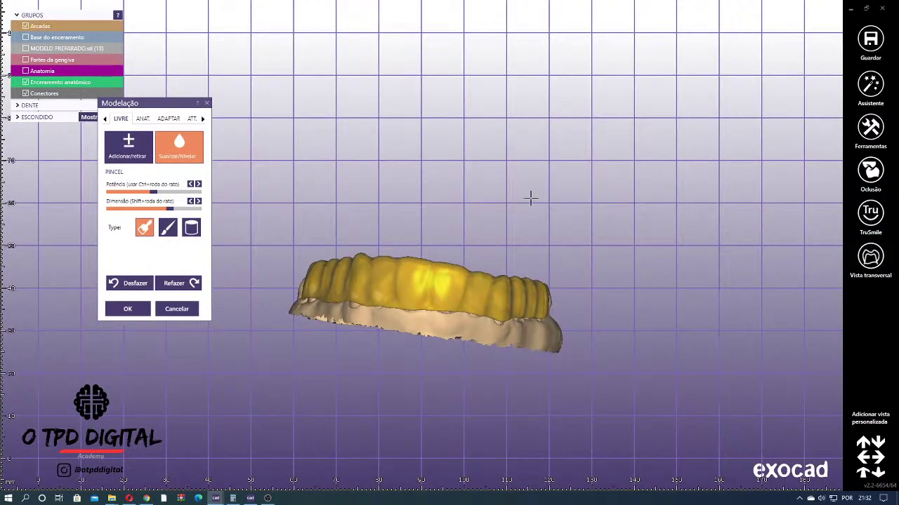
scroll(249, 231, "down", 1)
left_click(127, 309)
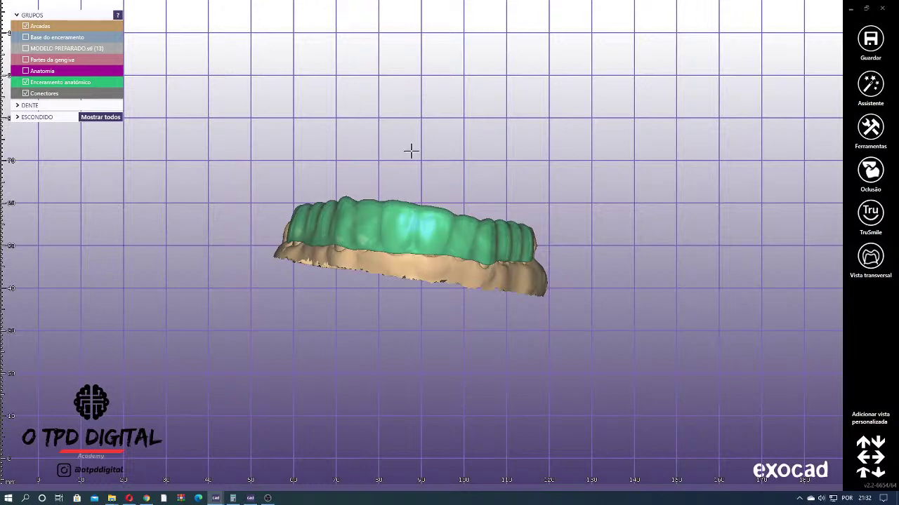
- Reopen the anatomical wax-up for modelling and set the attachments function to subtract (Retirar)
right_click_drag(440, 257, 449, 140)
scroll(449, 141, "up", 2)
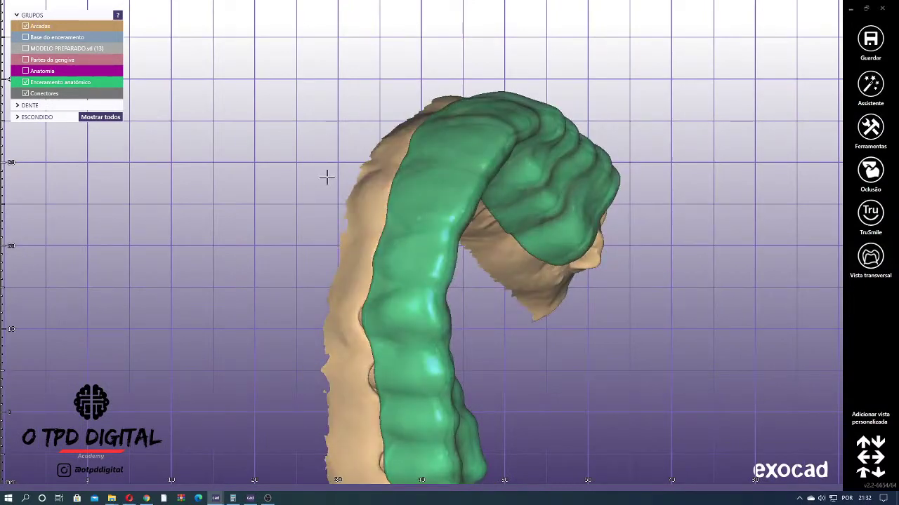
right_click(447, 176)
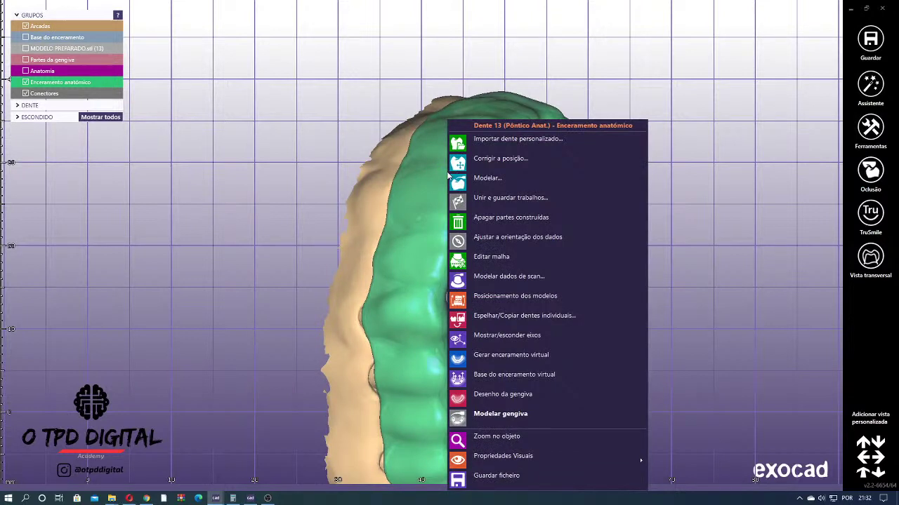
left_click(480, 180)
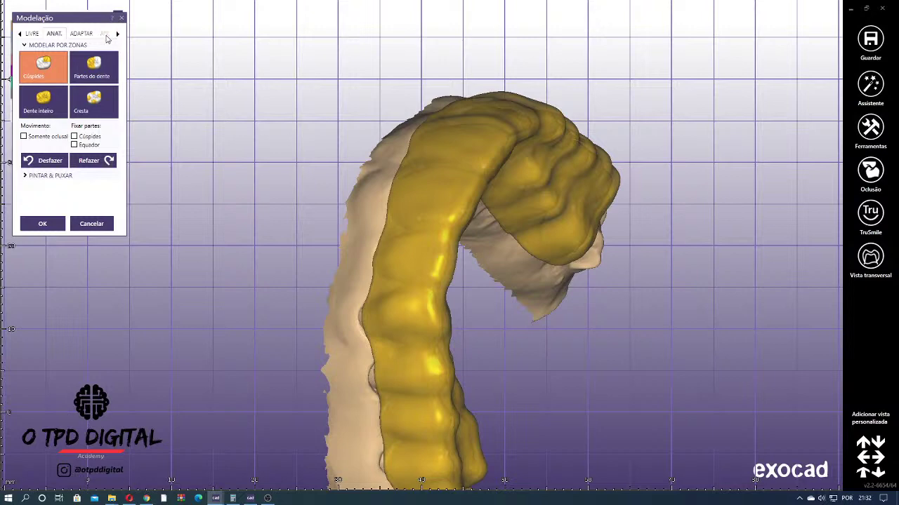
left_click(105, 35)
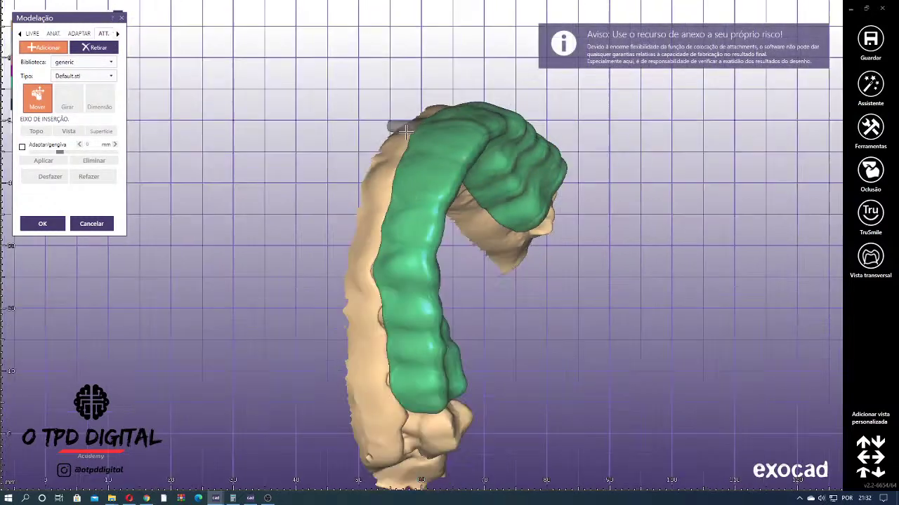
right_click_drag(484, 168, 407, 160)
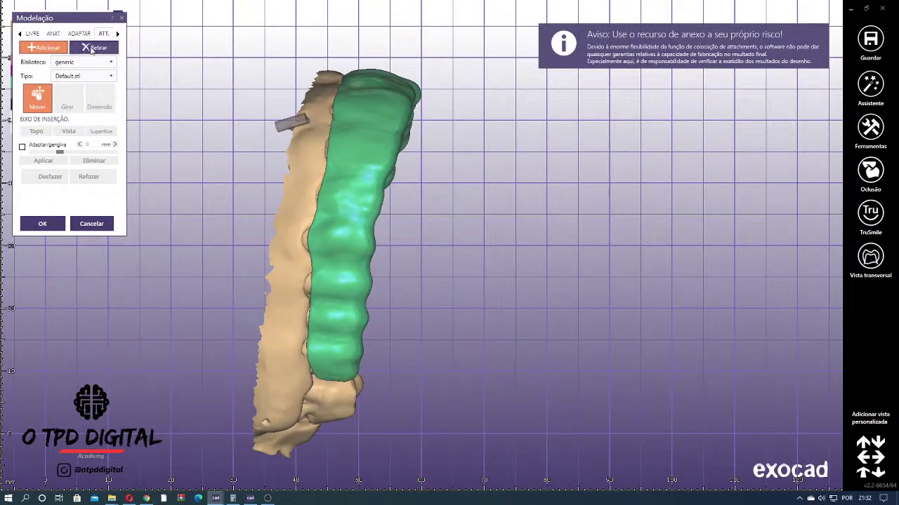
left_click(47, 49)
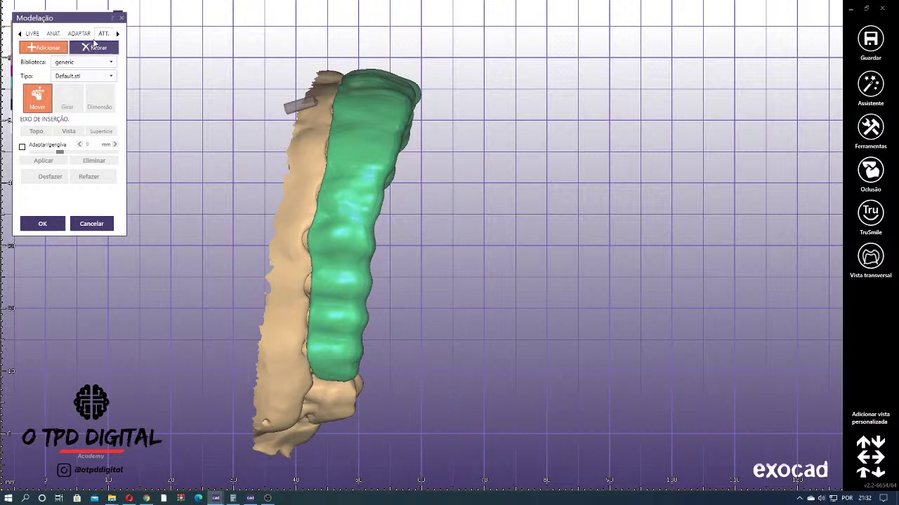
left_click(98, 49)
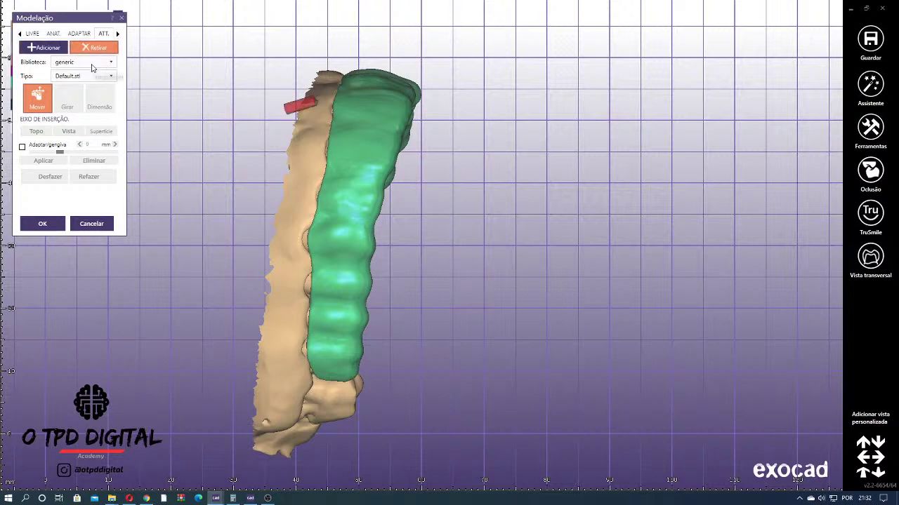
- Choose the parametric extrusion design (Desenho paramétrico, extrusão) as the attachment library, with the Ackermann profile type
left_click(92, 66)
scroll(119, 152, "down", 4)
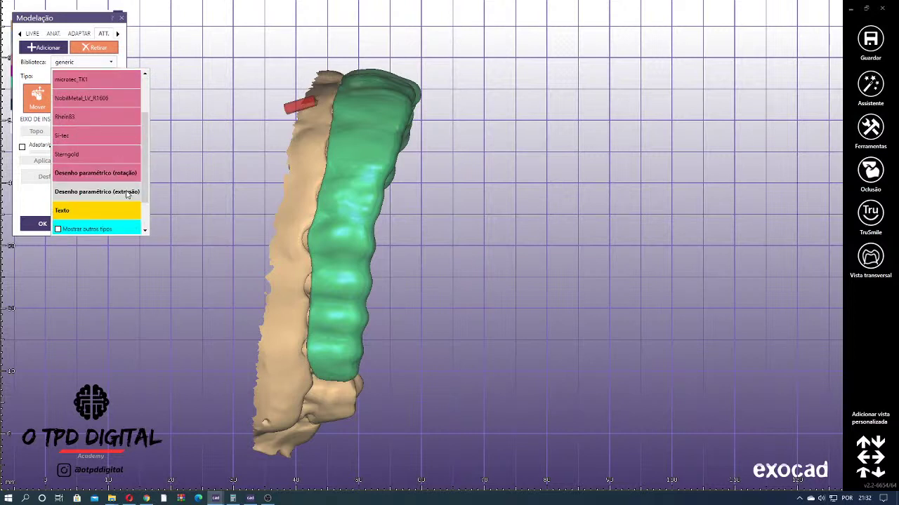
left_click(127, 192)
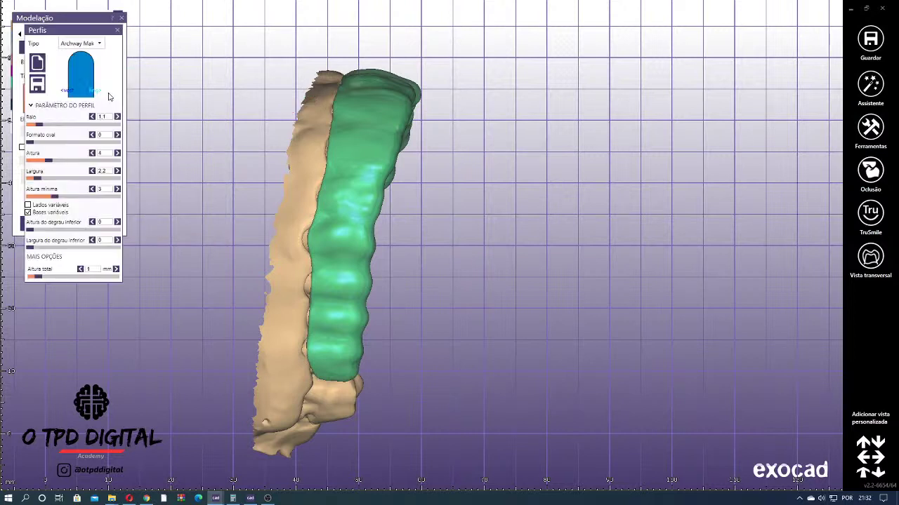
left_click(99, 47)
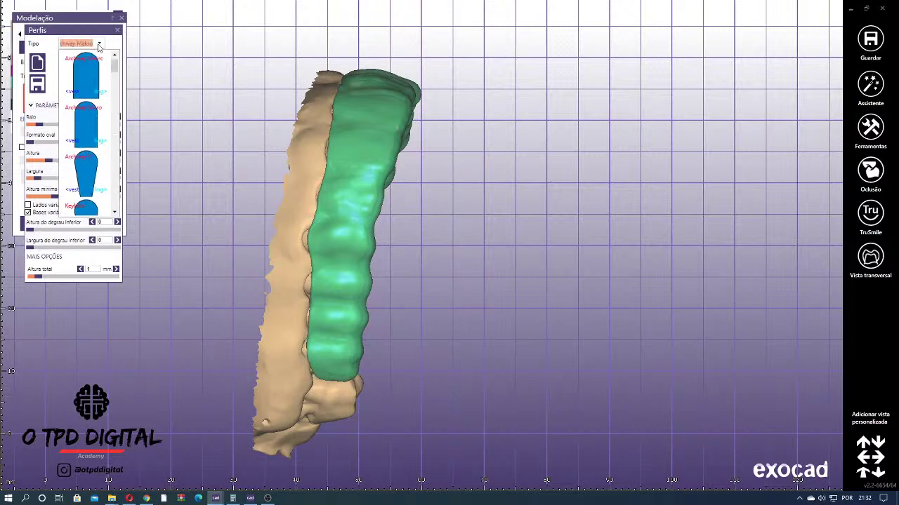
scroll(99, 89, "down", 3)
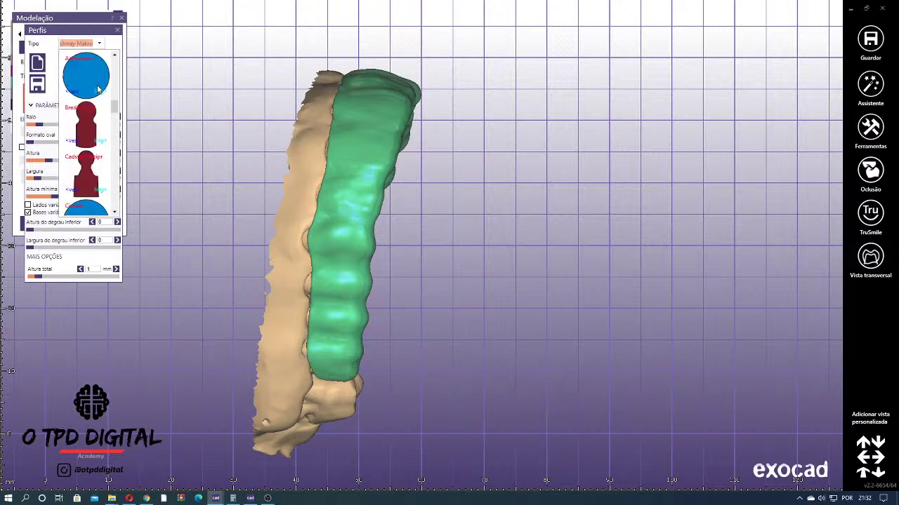
left_click(86, 76)
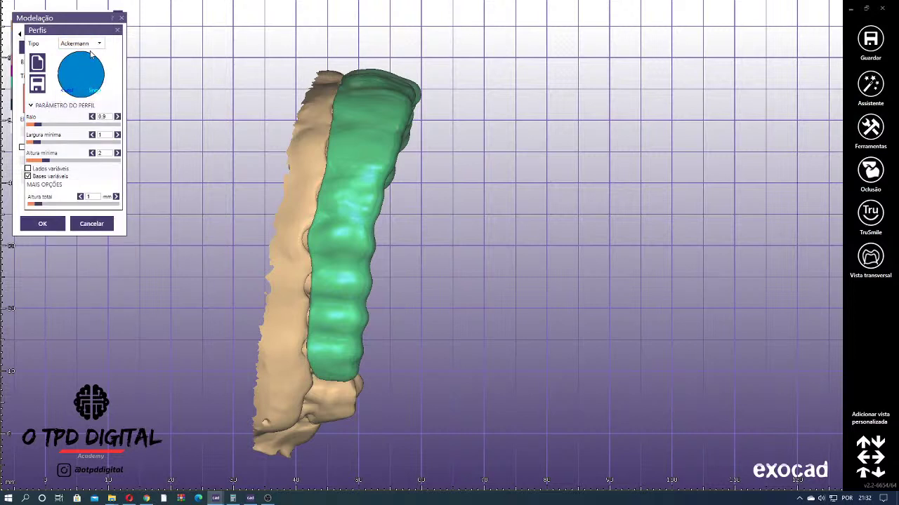
- Place the Ackermann cylinder on the outer surface of the guide over an anterior tooth
scroll(421, 155, "up", 6)
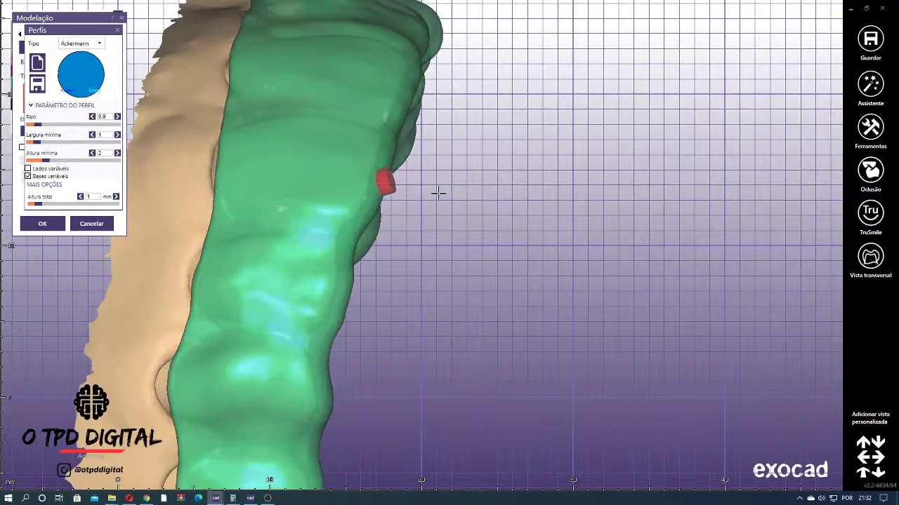
right_click_drag(425, 262, 414, 250)
right_click_drag(280, 127, 306, 136)
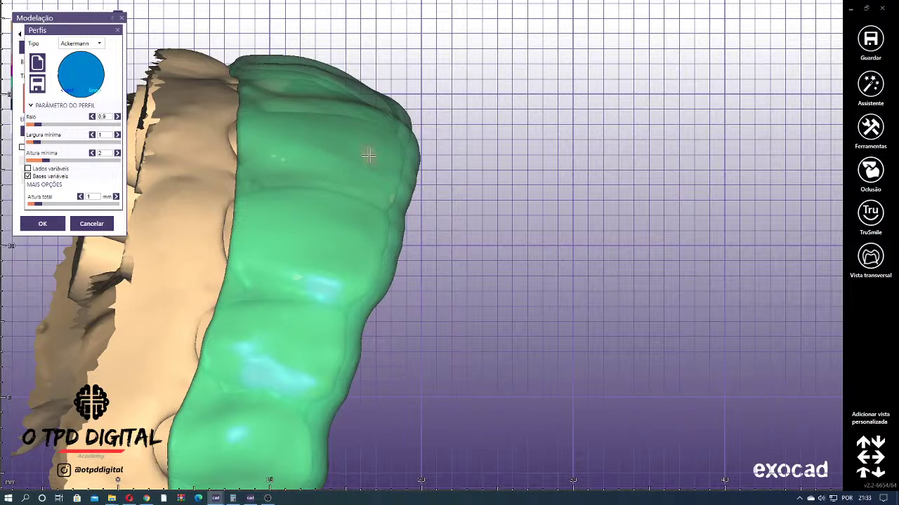
mouse_move(368, 155)
right_mouse_down()
mouse_move(449, 180)
mouse_move(421, 171)
mouse_move(457, 195)
mouse_move(325, 164)
mouse_move(293, 141)
mouse_move(457, 109)
mouse_move(433, 148)
mouse_move(325, 157)
right_mouse_up()
right_click(293, 141)
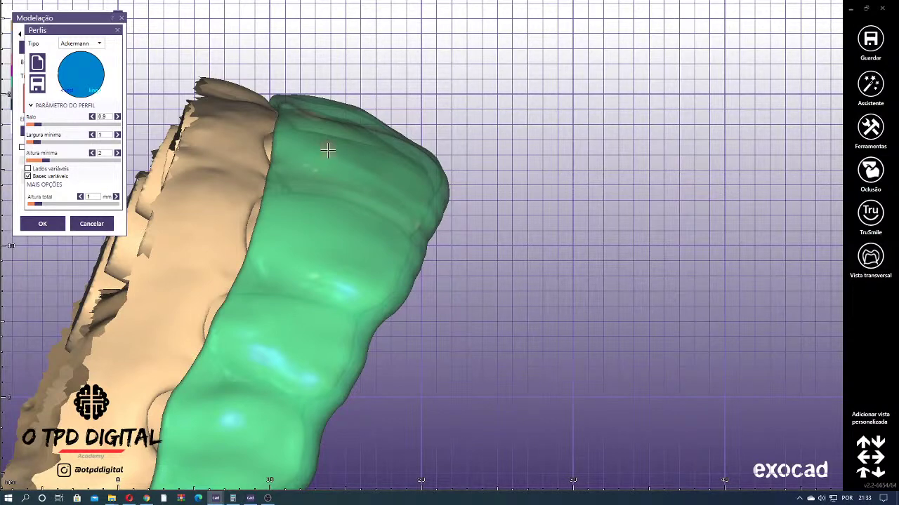
mouse_move(398, 180)
right_mouse_down()
mouse_move(445, 176)
mouse_move(485, 192)
mouse_move(421, 189)
mouse_move(431, 179)
mouse_move(357, 159)
mouse_move(190, 132)
right_mouse_up()
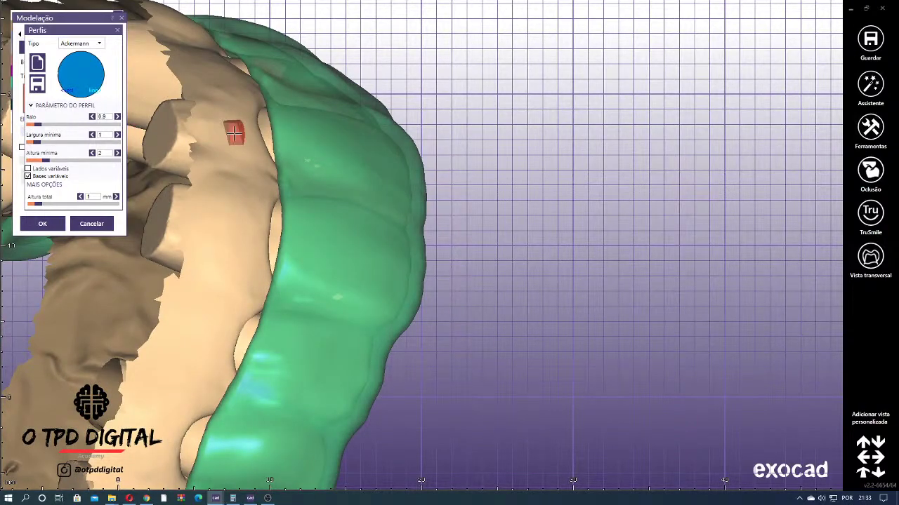
right_click_drag(312, 160, 132, 130)
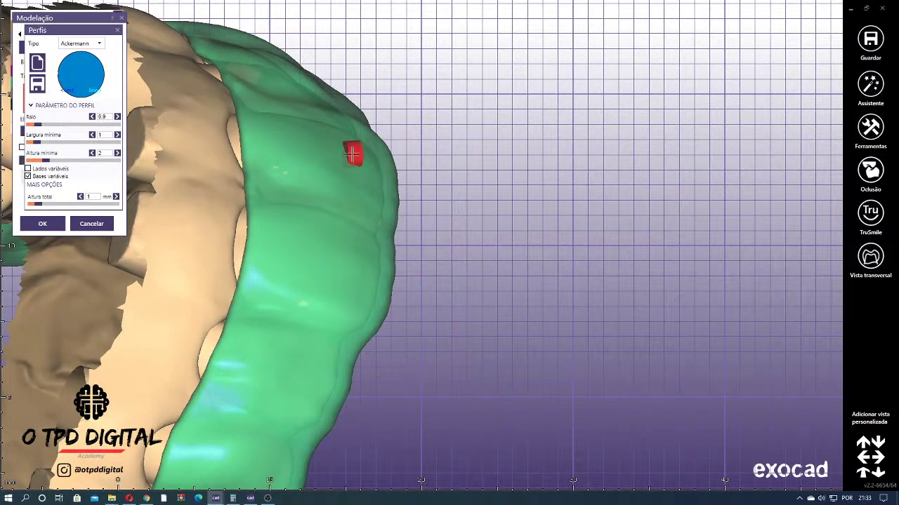
right_click_drag(352, 154, 343, 151)
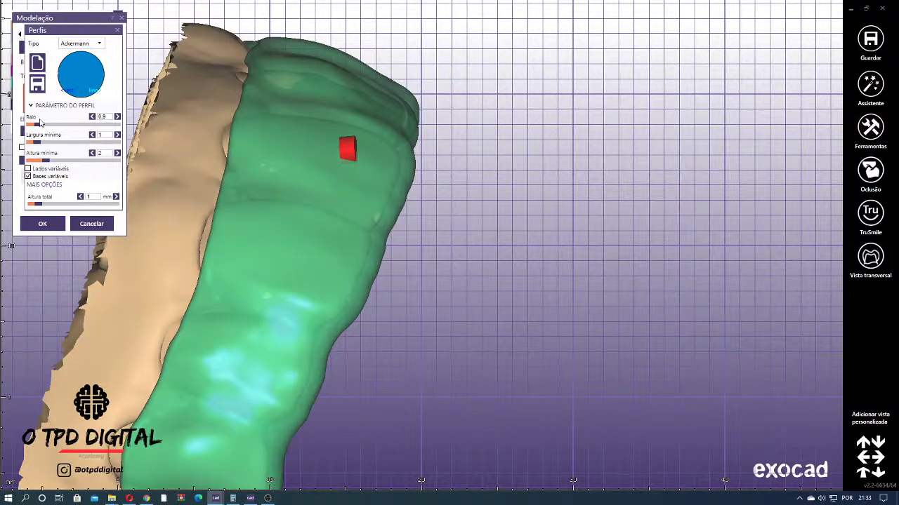
- Set the cylinder's Raio to 1.29, Largura mínima to 1.26, Altura mínima to 1.47 and Altura total to 10 mm
mouse_move(38, 125)
left_mouse_down()
mouse_move(52, 125)
mouse_move(40, 125)
left_mouse_up()
right_click_drag(200, 148, 333, 164)
right_click(323, 162)
left_click_drag(40, 125, 44, 126)
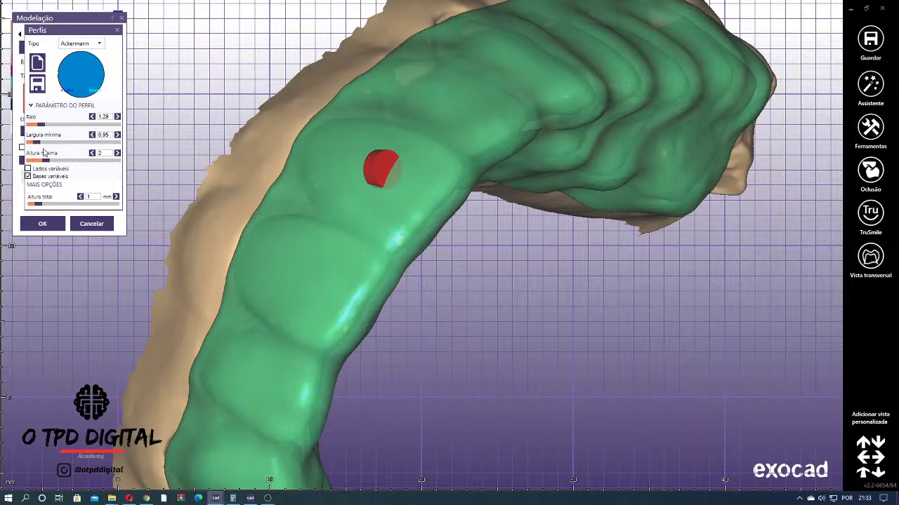
left_click_drag(44, 144, 39, 143)
right_click_drag(253, 188, 235, 183)
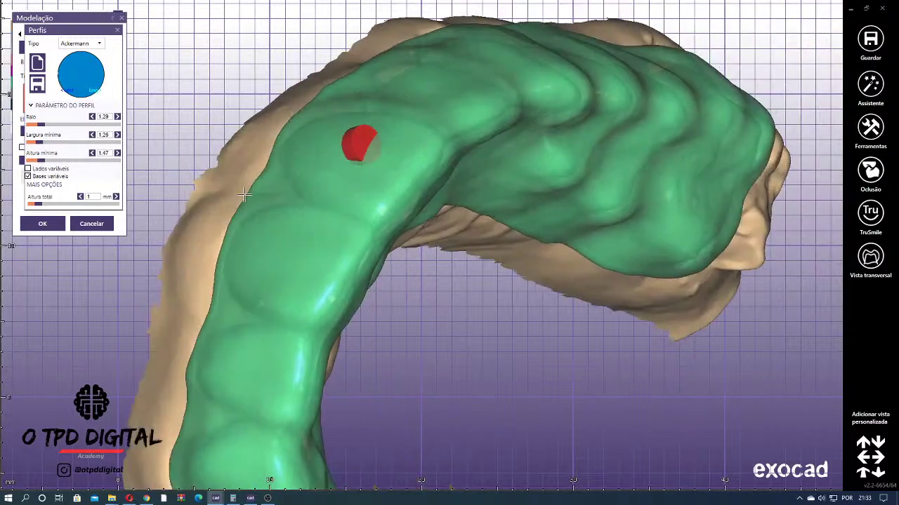
left_click_drag(39, 204, 117, 217)
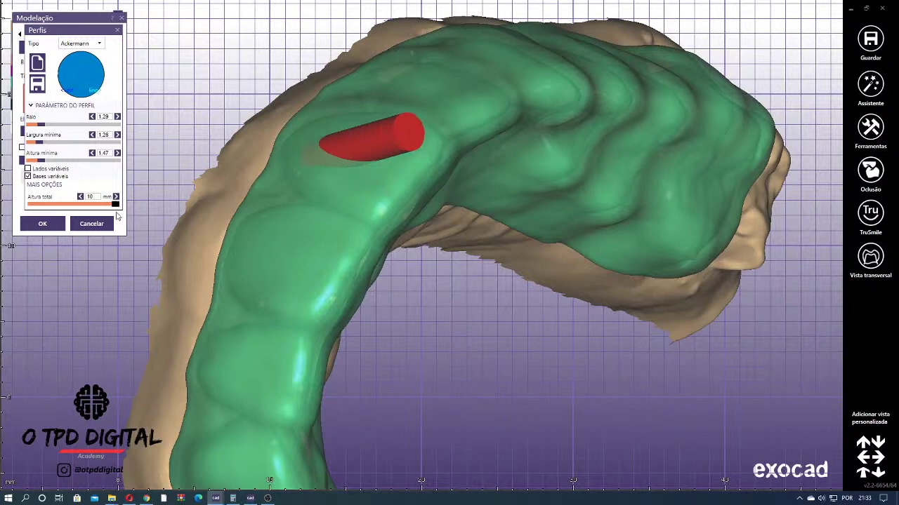
- Shorten the cylinder's total height and rotate it so that it points through the guide's outer wall
left_click_drag(80, 37, 68, 255)
right_click_drag(379, 182, 415, 160)
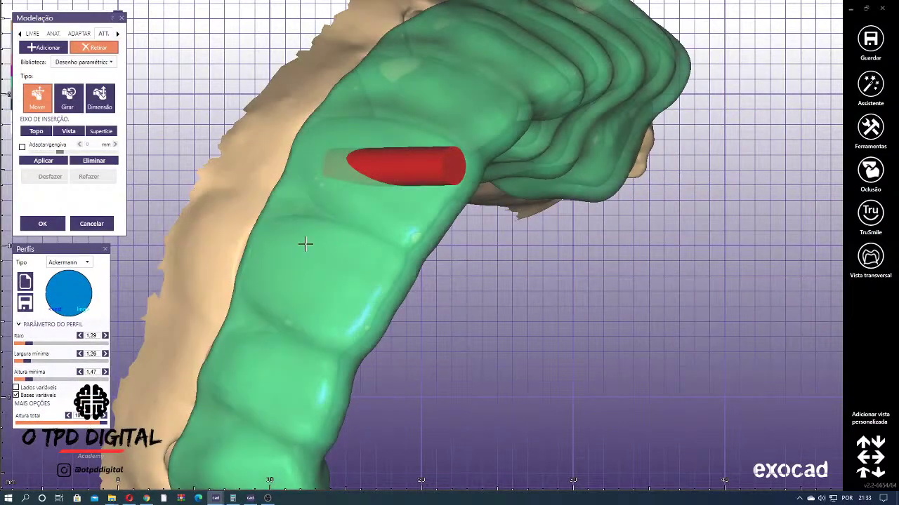
mouse_move(87, 425)
left_mouse_down()
mouse_move(65, 422)
mouse_move(76, 422)
left_mouse_up()
right_click_drag(393, 176, 399, 136)
left_click(399, 136)
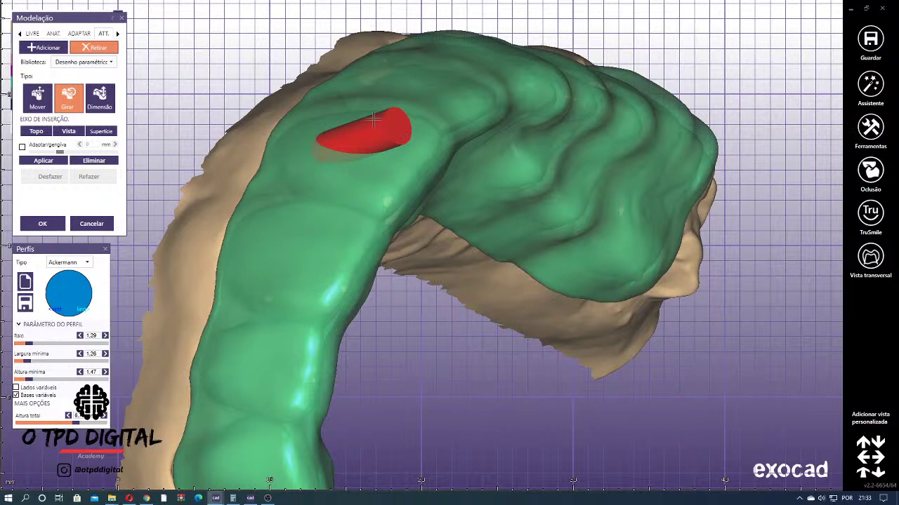
left_click_drag(373, 121, 327, 112)
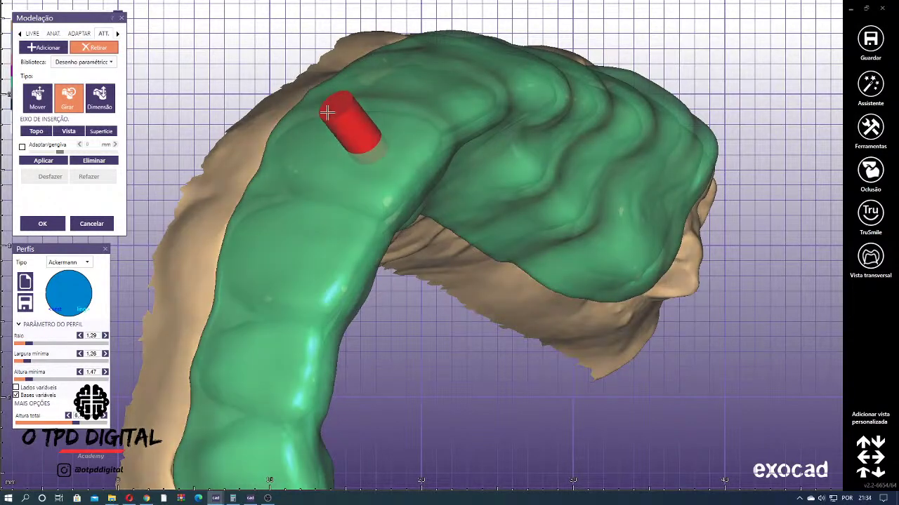
right_click_drag(337, 106, 285, 196)
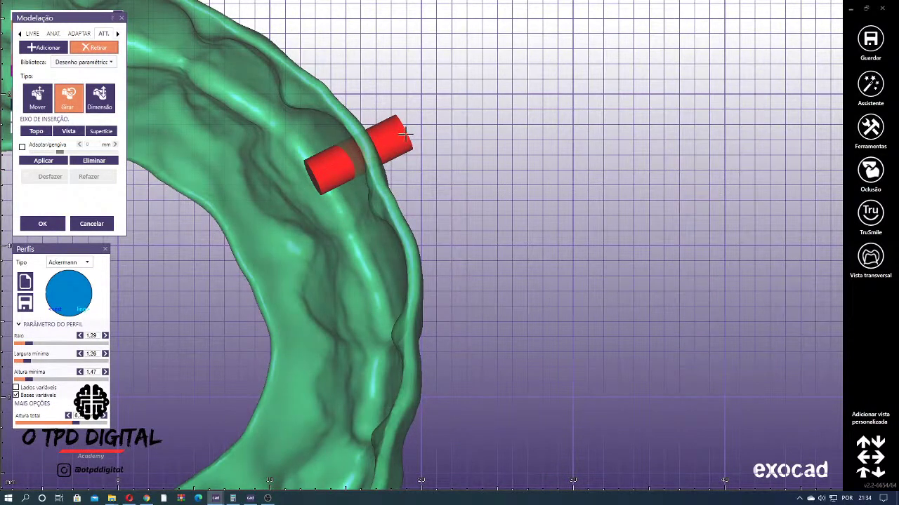
- Move the cylinder so it passes fully through the guide's outer wall, and apply it to cut the first hole
left_click(38, 98)
left_click_drag(394, 141, 432, 119)
right_click_drag(432, 119, 440, 296)
left_click_drag(440, 297, 439, 249)
right_click_drag(438, 242, 384, 224)
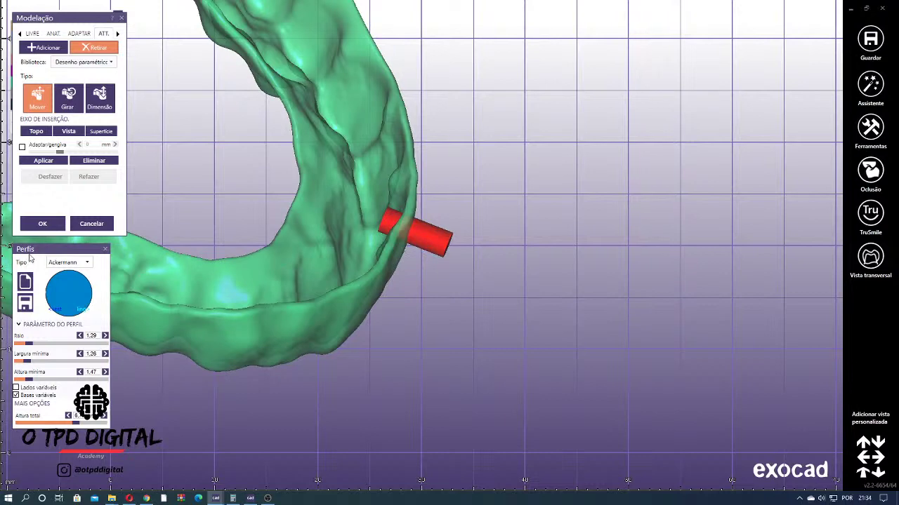
right_click_drag(398, 249, 307, 206)
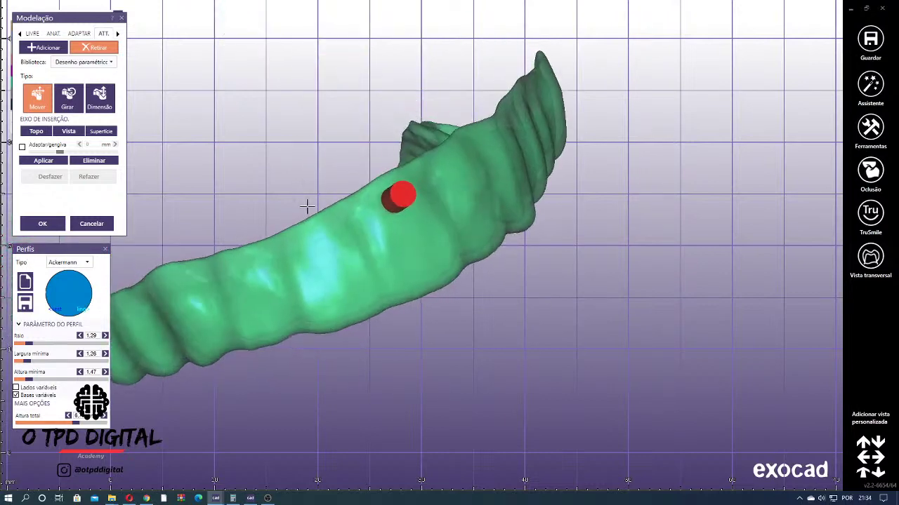
left_click(43, 162)
- Place a second cylinder beside the first hole, align it through the wall, move it closer to that hole and apply the cut
right_click_drag(476, 276, 449, 271)
right_click_drag(377, 280, 453, 304)
left_click(441, 268)
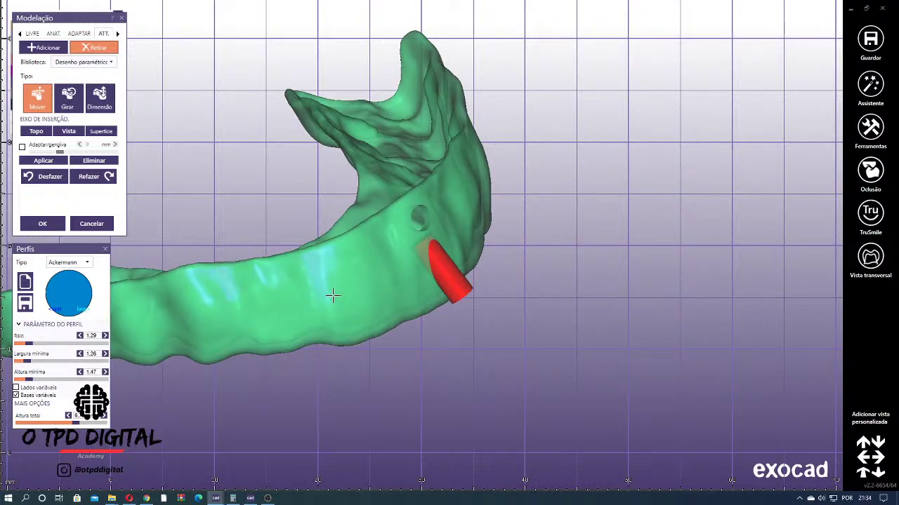
left_click(67, 98)
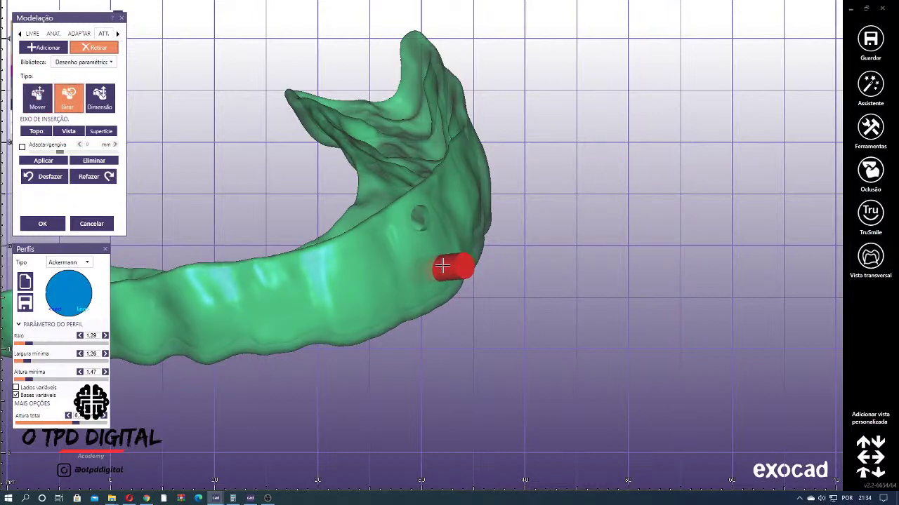
right_click_drag(442, 266, 417, 265)
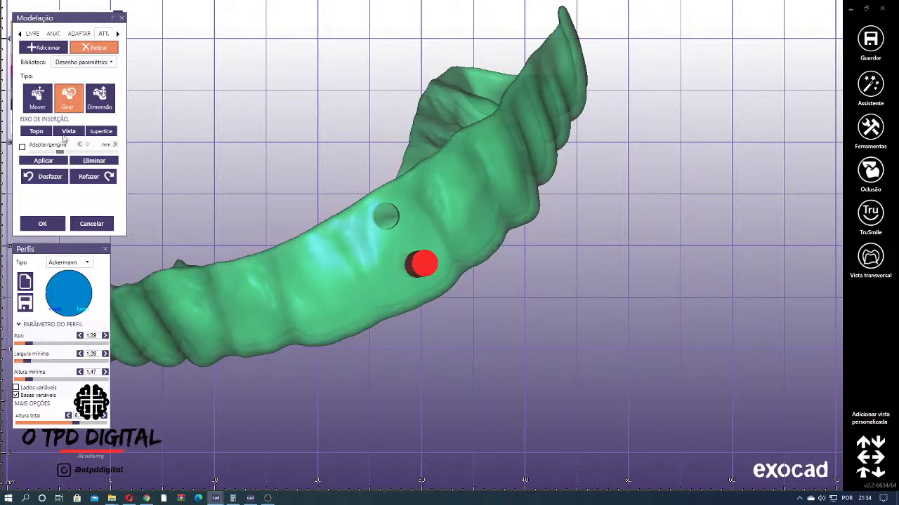
left_click(39, 101)
right_click_drag(409, 249, 438, 264)
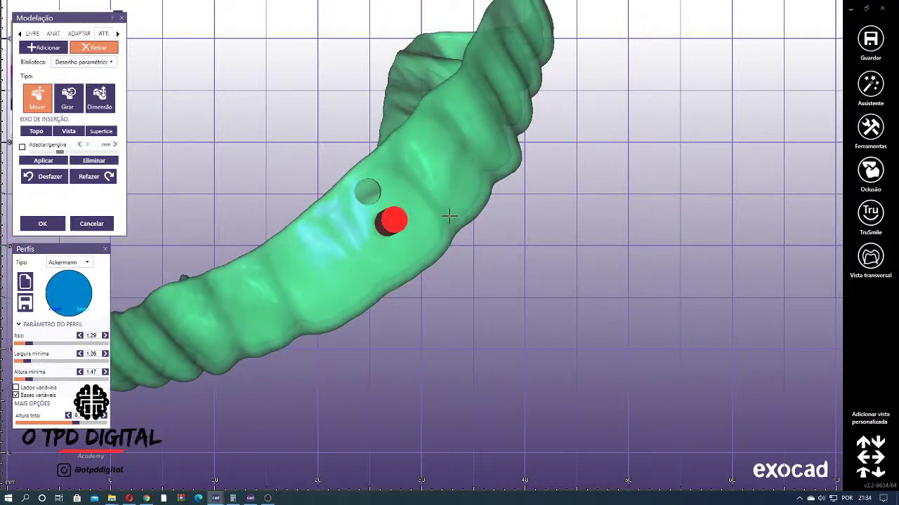
left_click(44, 161)
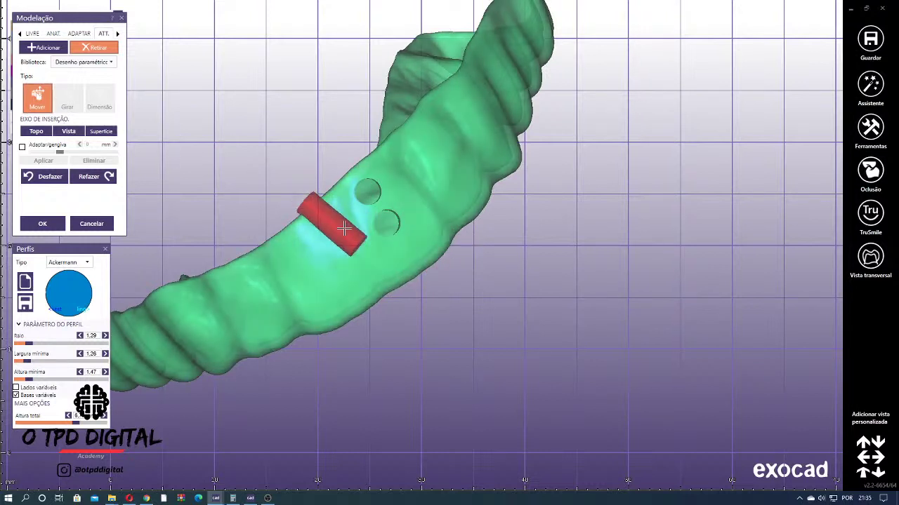
- Place a third cylinder below the two existing holes, rotate and move it through the guide's wall, and apply the cut
left_click(428, 258)
right_click_drag(455, 275, 442, 237)
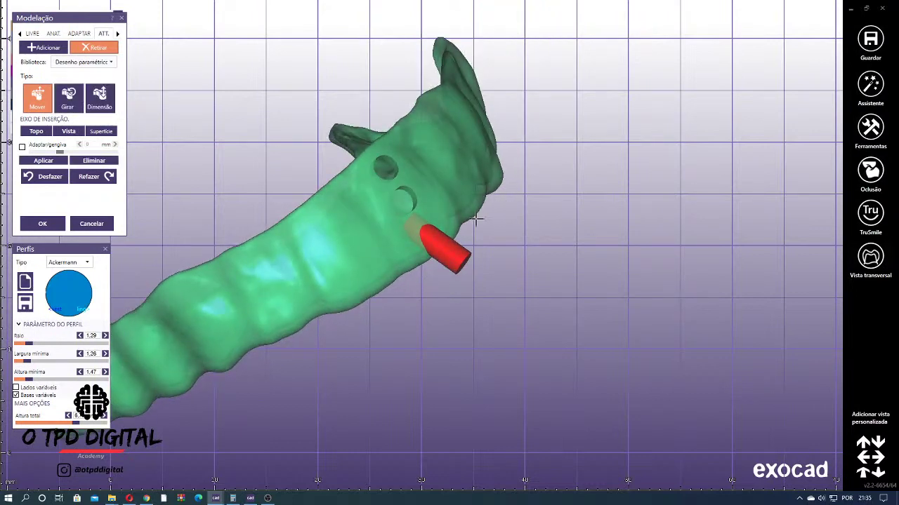
left_click(68, 98)
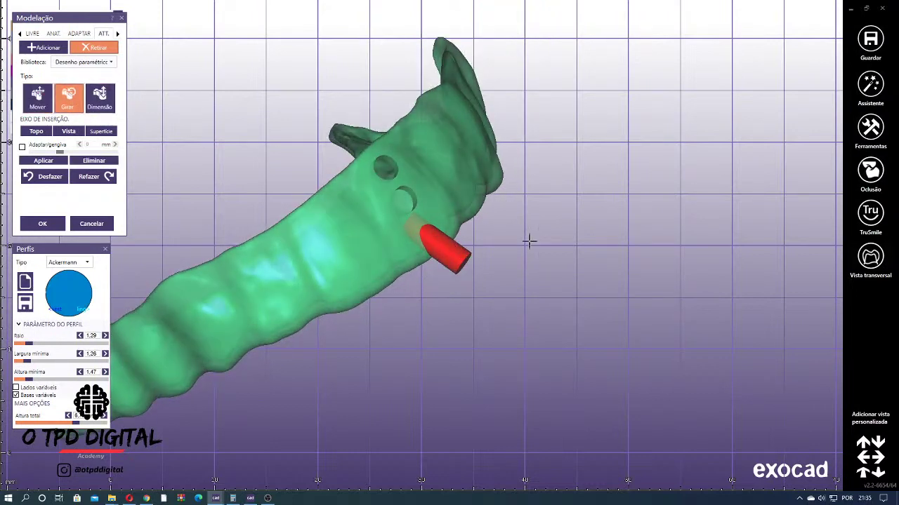
left_click_drag(457, 251, 435, 229)
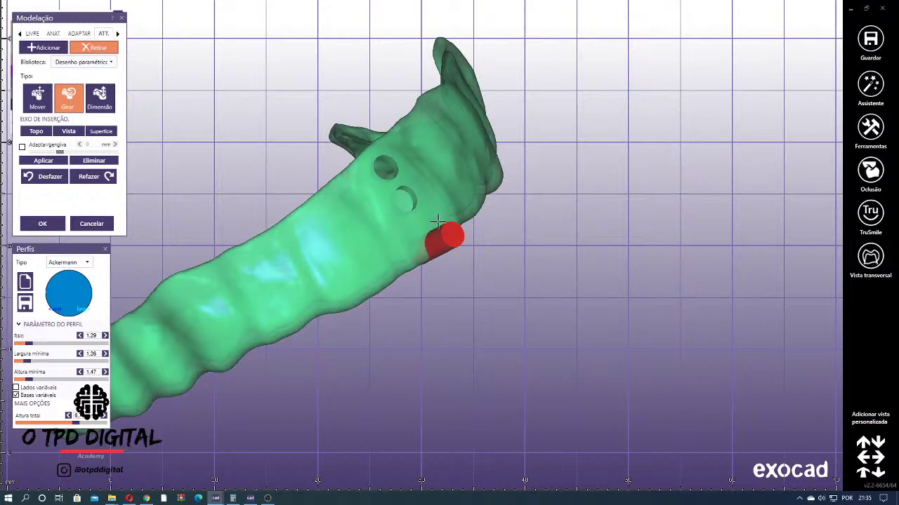
left_click(37, 98)
left_click_drag(446, 238, 434, 222)
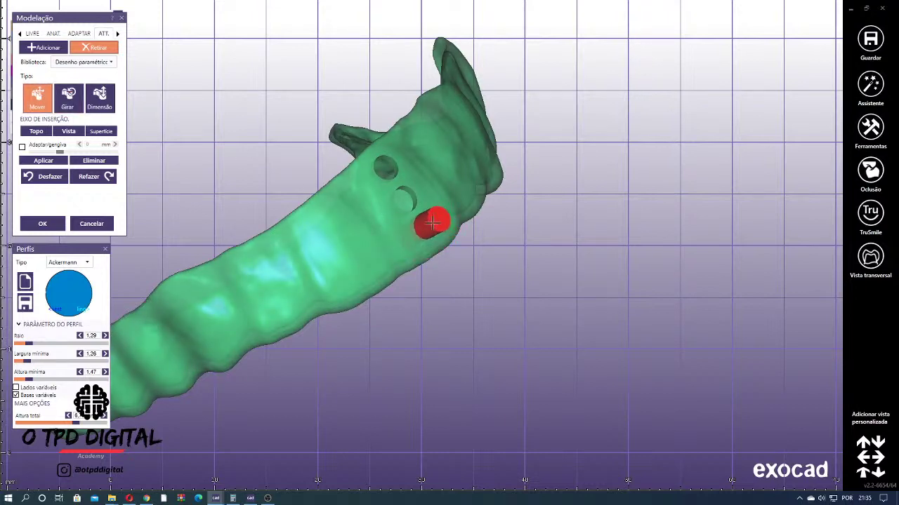
right_click_drag(439, 230, 422, 224)
right_click_drag(358, 192, 431, 213)
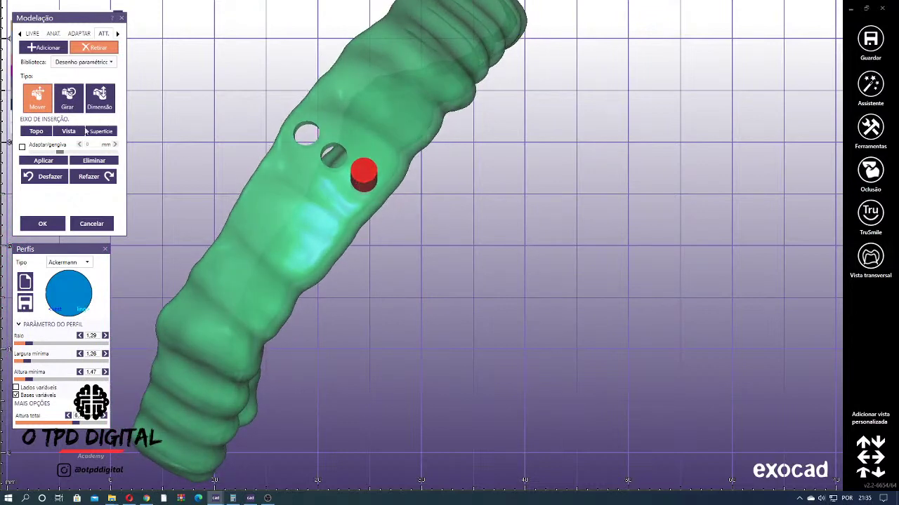
left_click(47, 177)
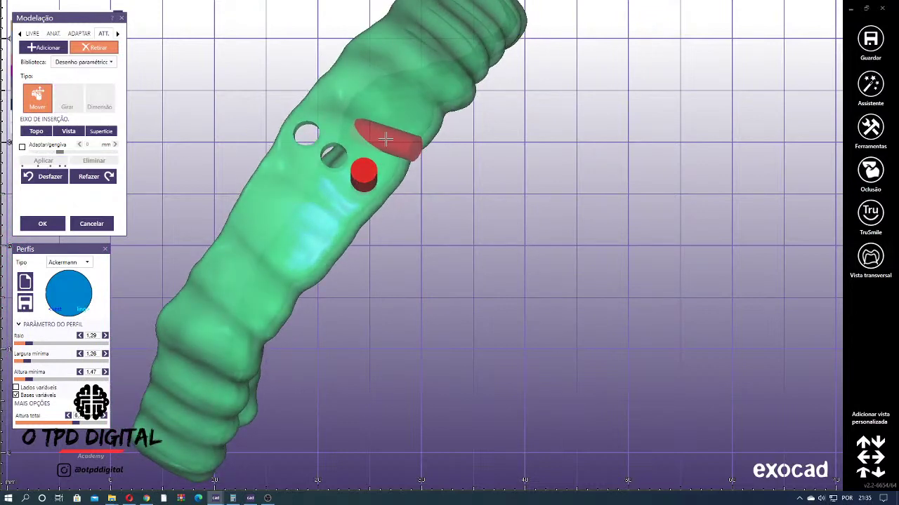
- Change the parametric extrusion attachment's profile from the round one to the first Archway shape
right_click_drag(386, 140, 204, 79)
right_click_drag(329, 200, 353, 152)
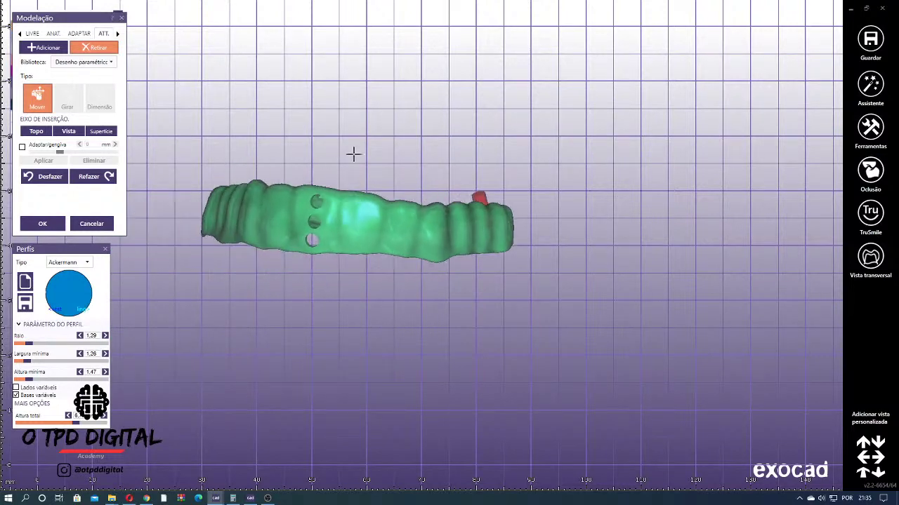
scroll(355, 184, "up", 5)
left_click(110, 62)
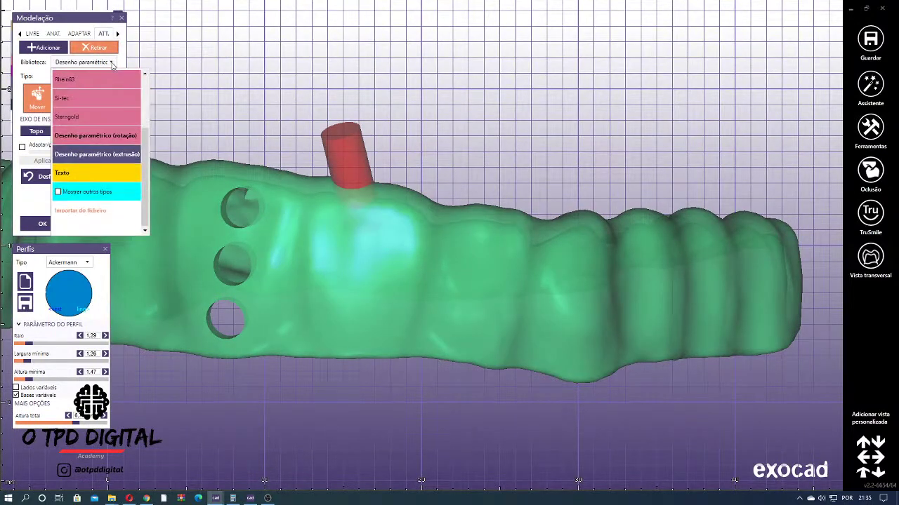
left_click(90, 264)
left_click(87, 263)
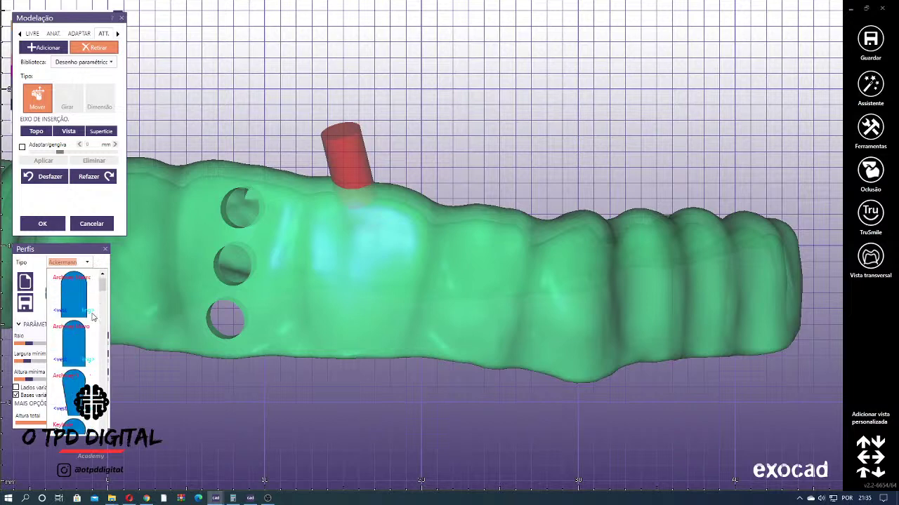
left_click(86, 308)
- Place the archway attachment on the guide's upper edge beside the row of holes and rotate it toward the wall
right_click_drag(284, 200, 330, 259)
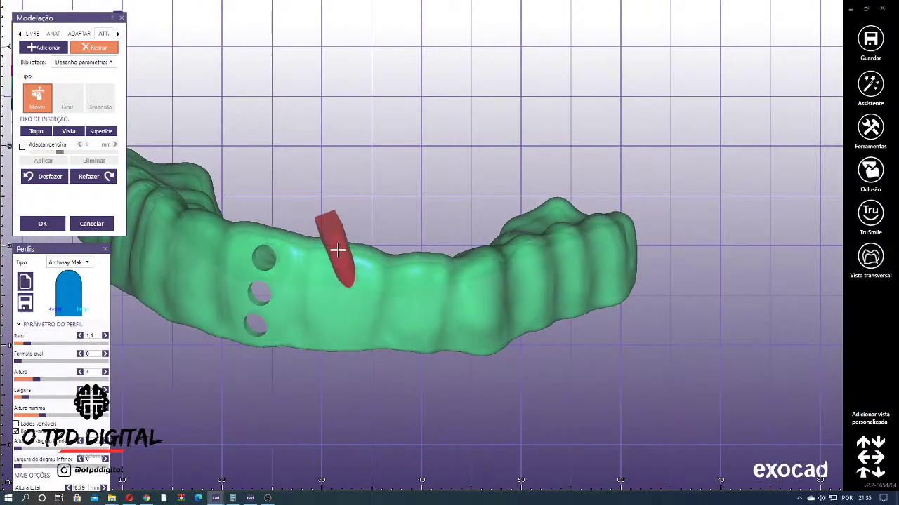
left_click(338, 250)
left_click(63, 94)
right_click_drag(402, 233, 353, 283)
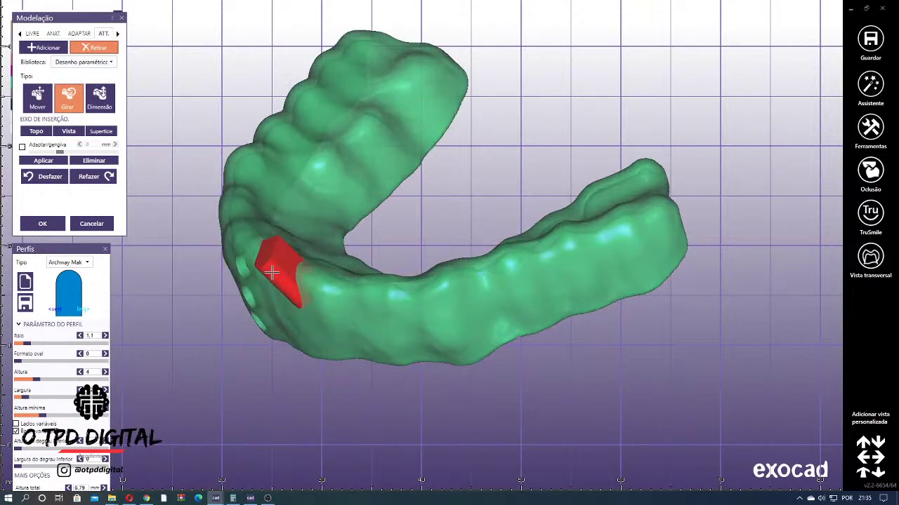
right_click_drag(281, 278, 349, 264)
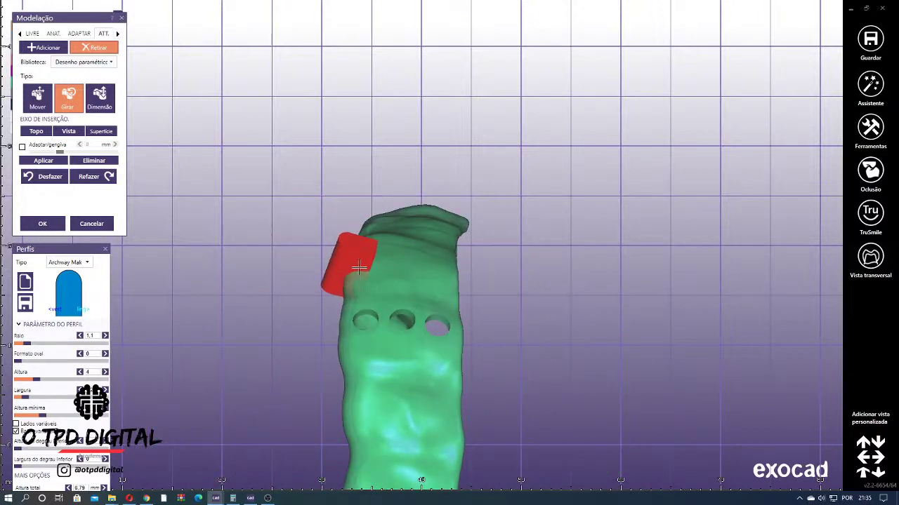
- Reposition and align the archway attachment across the guide's edge, and apply it to cut a notch
left_click(35, 102)
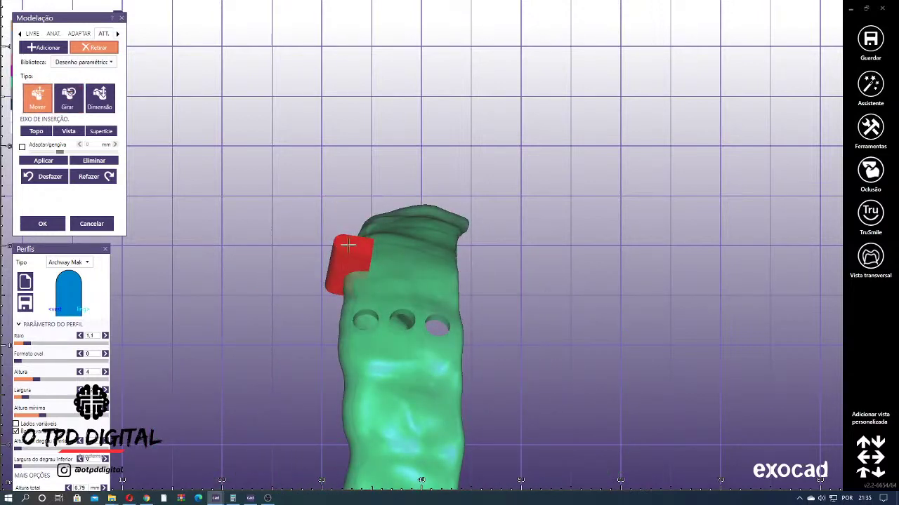
right_click_drag(343, 246, 271, 174)
left_click(68, 97)
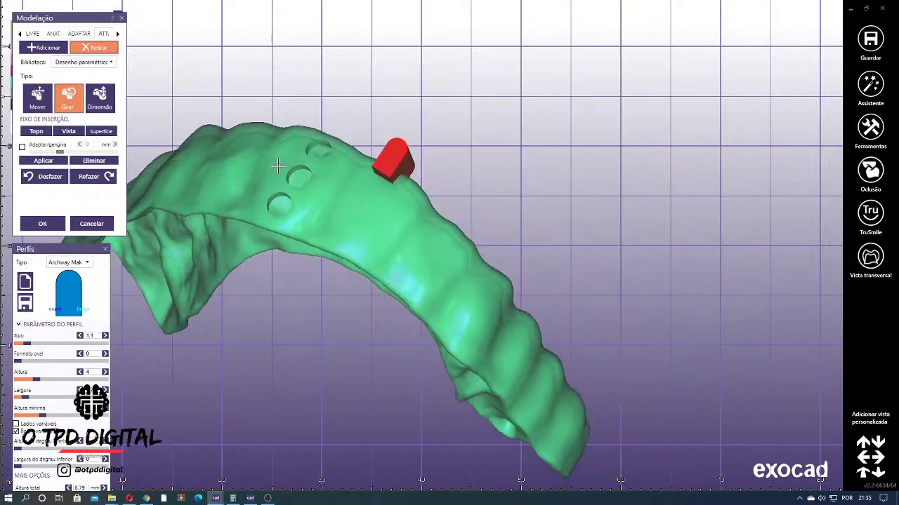
scroll(370, 161, "up", 3)
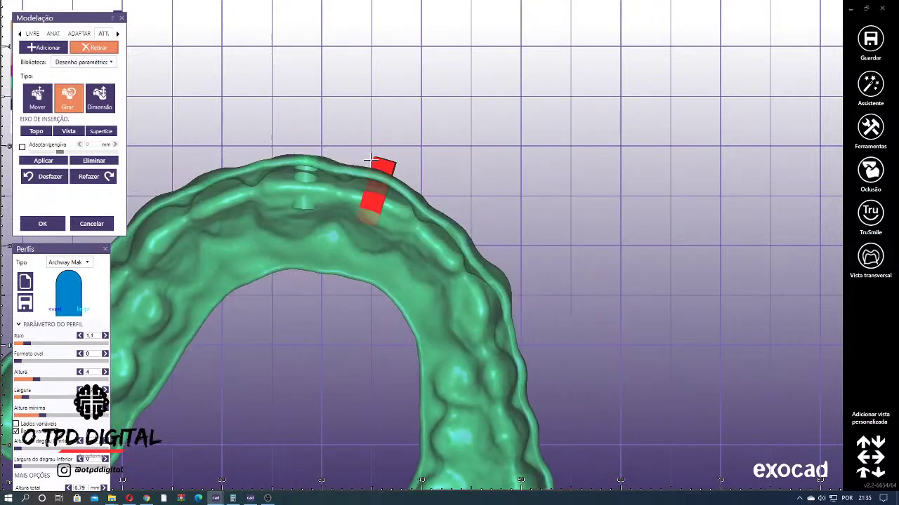
left_click(44, 162)
mouse_move(355, 105)
right_mouse_down()
mouse_move(360, 116)
mouse_move(360, 93)
right_mouse_up()
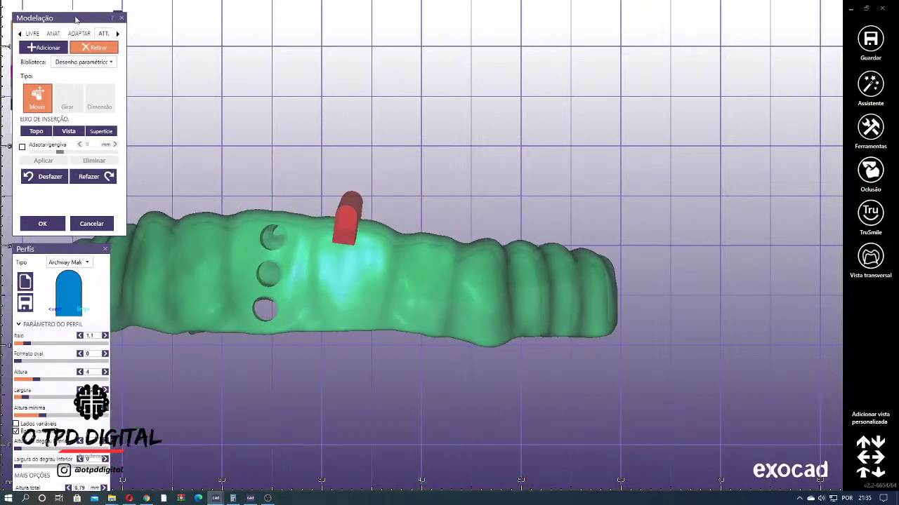
- Move the Modelação window clear of the groups list and show the Arcadas group beneath the guide
left_click_drag(76, 19, 712, 157)
left_click_drag(345, 223, 351, 217)
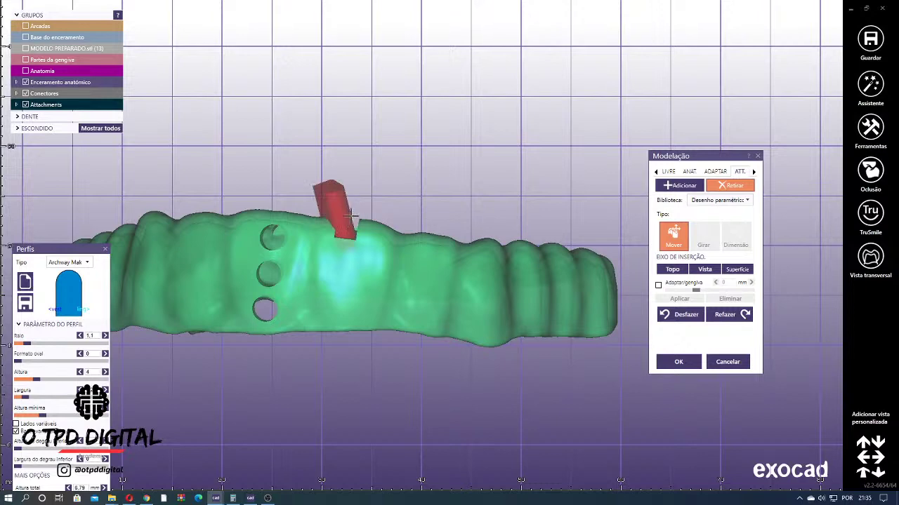
right_click_drag(387, 137, 391, 229)
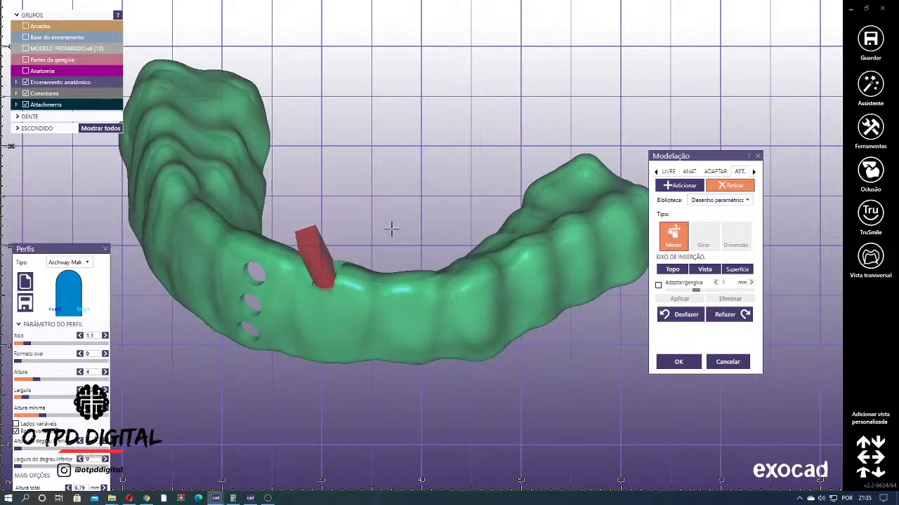
left_click(697, 267)
left_click(600, 203)
left_click(56, 28)
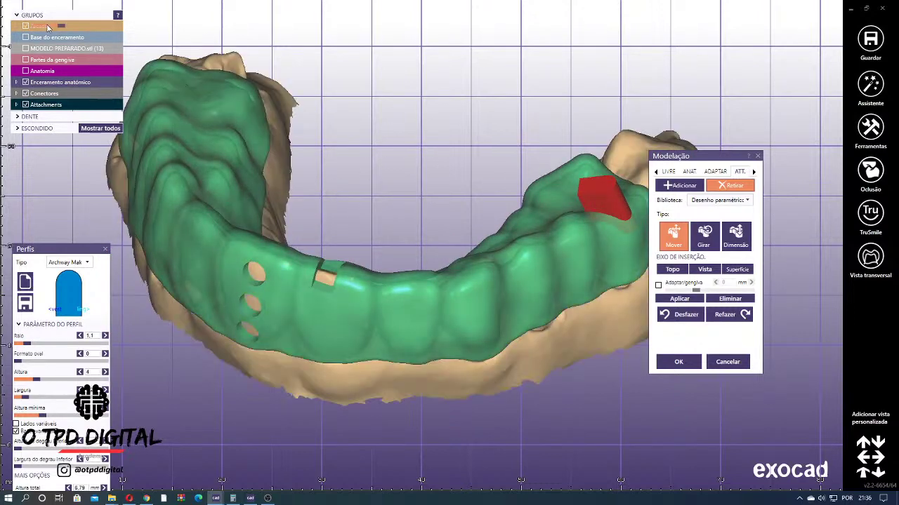
- Examine the edge notch and the three holes against the dental arch from close up and from several sides
right_click_drag(365, 267, 386, 227)
scroll(351, 232, "up", 6)
right_click_drag(307, 200, 239, 229)
scroll(235, 229, "up", 7)
scroll(211, 232, "down", 8)
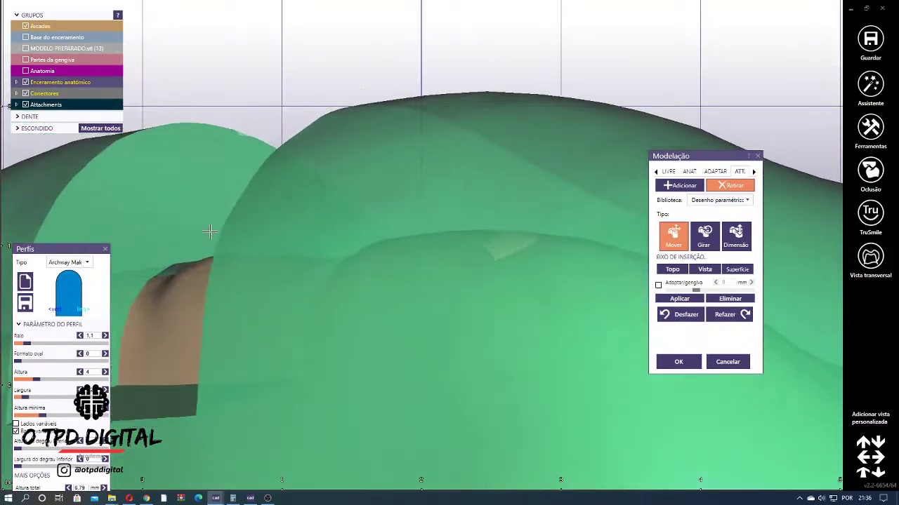
scroll(423, 177, "down", 4)
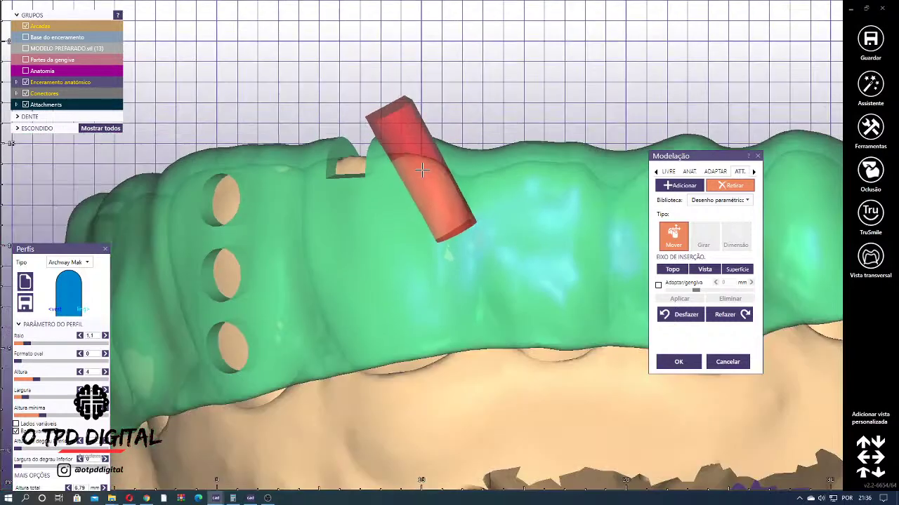
scroll(392, 204, "down", 4)
right_click_drag(365, 203, 456, 257)
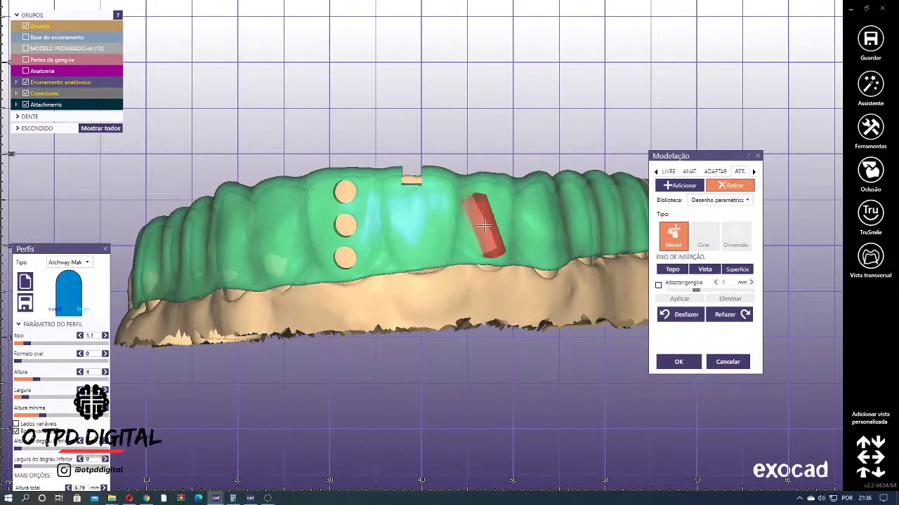
right_click_drag(645, 197, 533, 148)
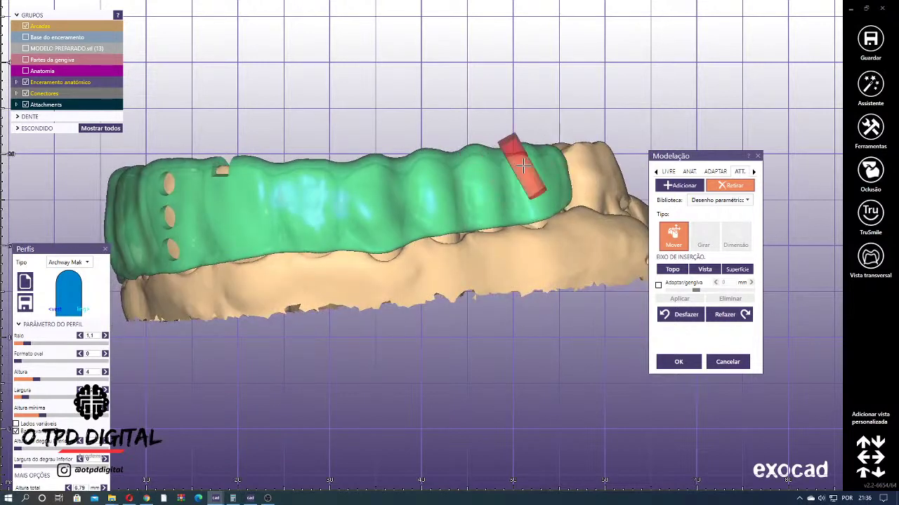
right_click_drag(412, 181, 607, 247)
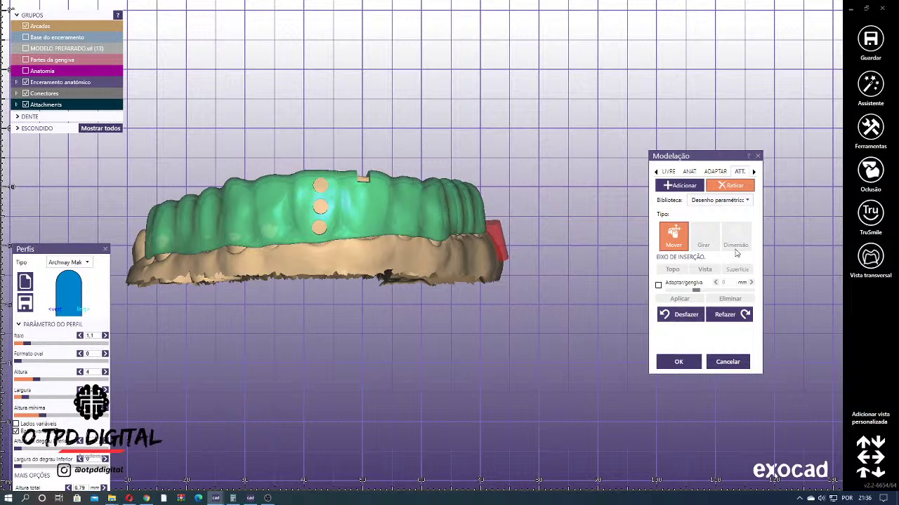
right_click_drag(434, 185, 519, 113)
- Engrave the text "Live GUIAS" along the curve of the guide's surface behind the notch, using the Texto attachment
left_click(718, 200)
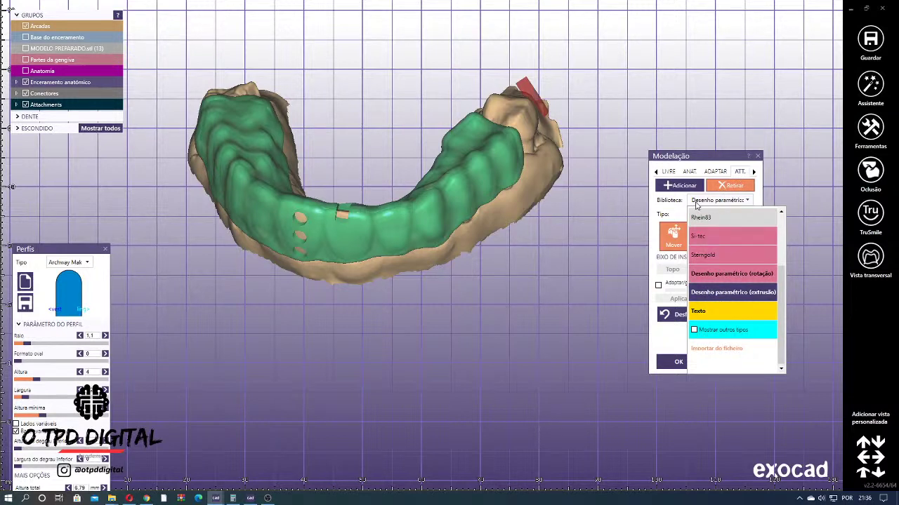
left_click(699, 311)
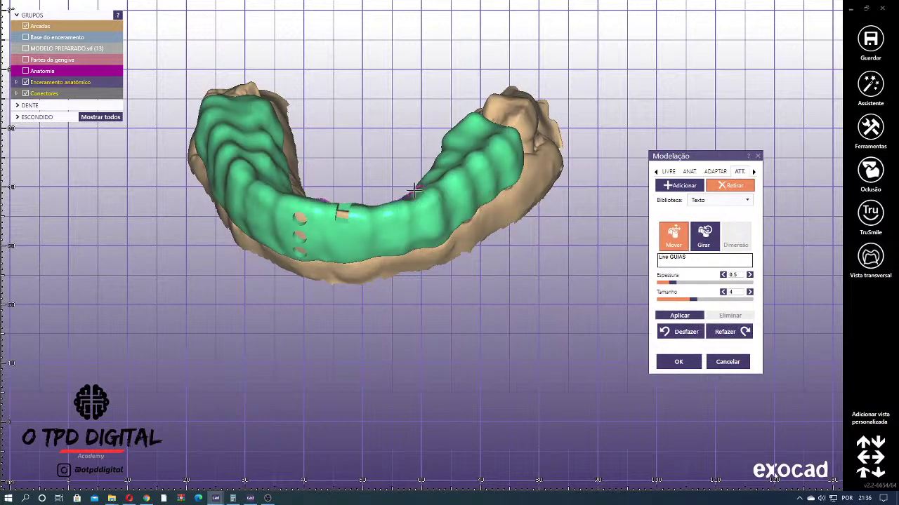
right_click_drag(414, 190, 392, 202)
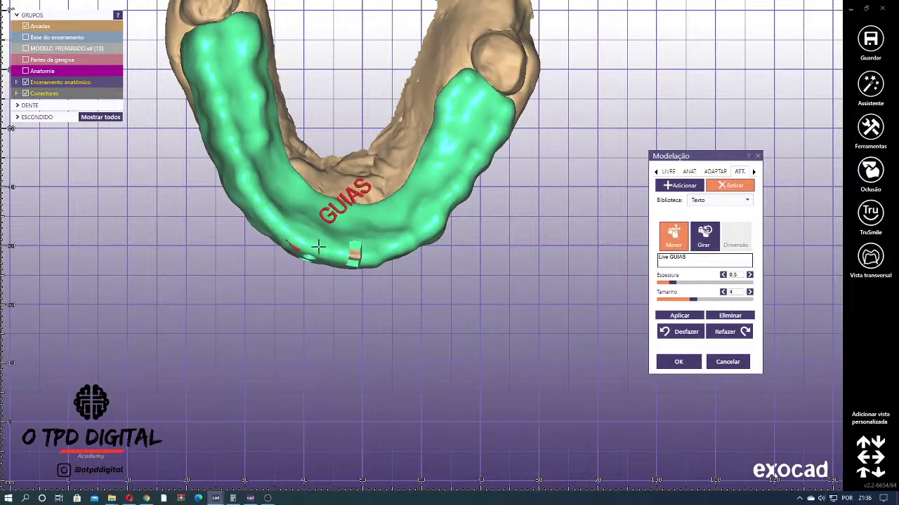
right_click_drag(379, 229, 434, 161)
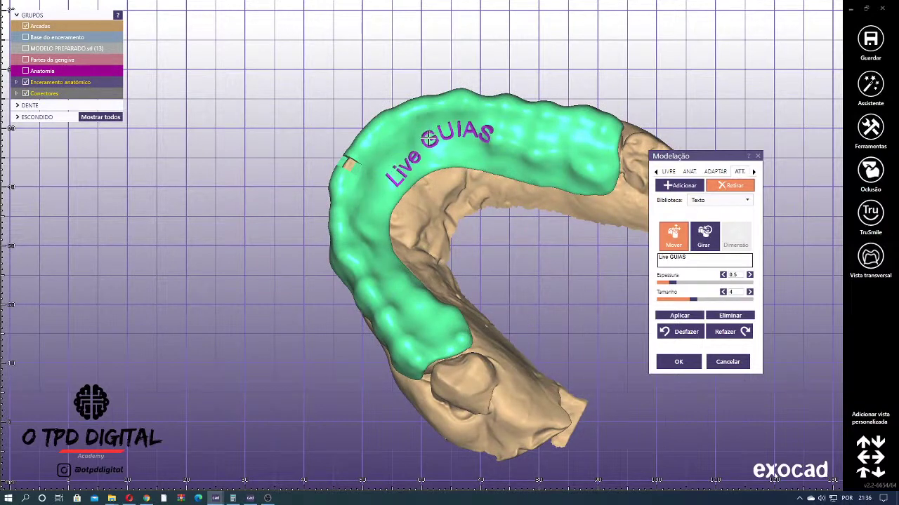
right_click_drag(431, 131, 496, 171)
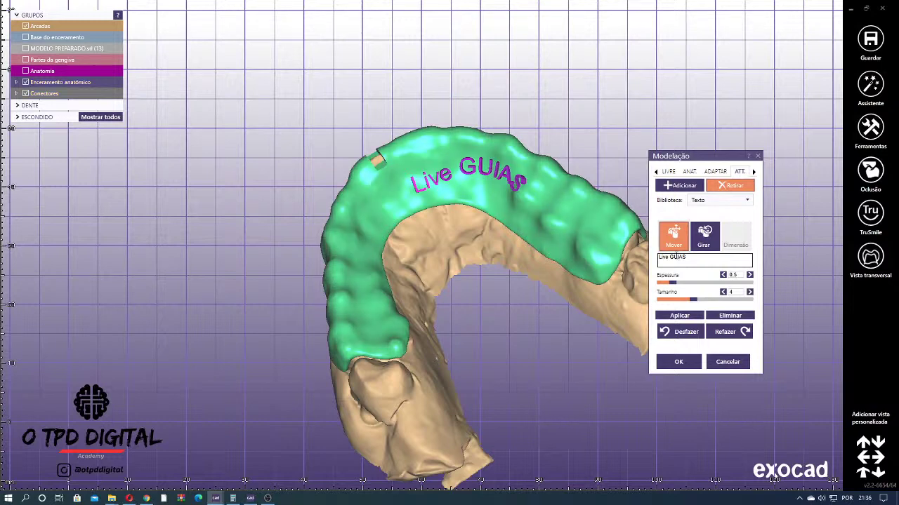
mouse_move(512, 216)
right_mouse_down()
mouse_move(507, 194)
mouse_move(505, 223)
right_mouse_up()
left_click(681, 316)
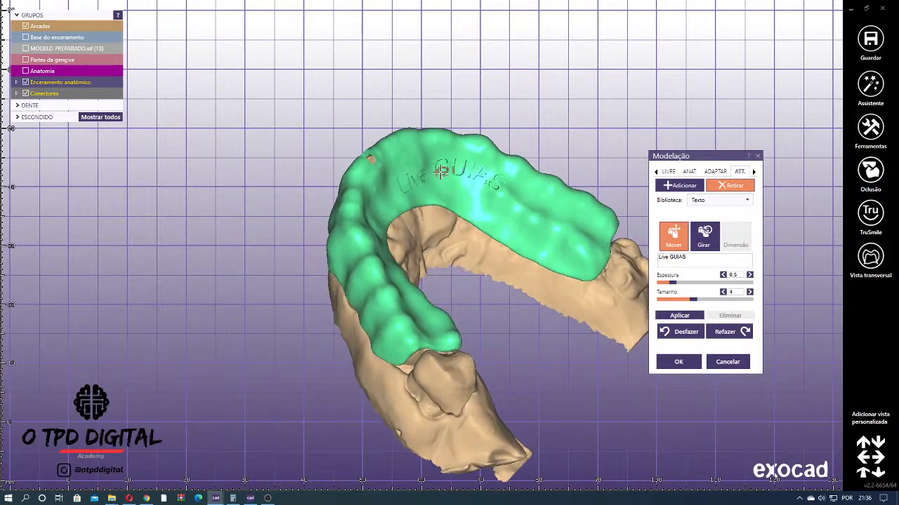
- Examine the engraved lettering up close and check the perforated guide on the arch from the front and side
right_click_drag(459, 175, 441, 200)
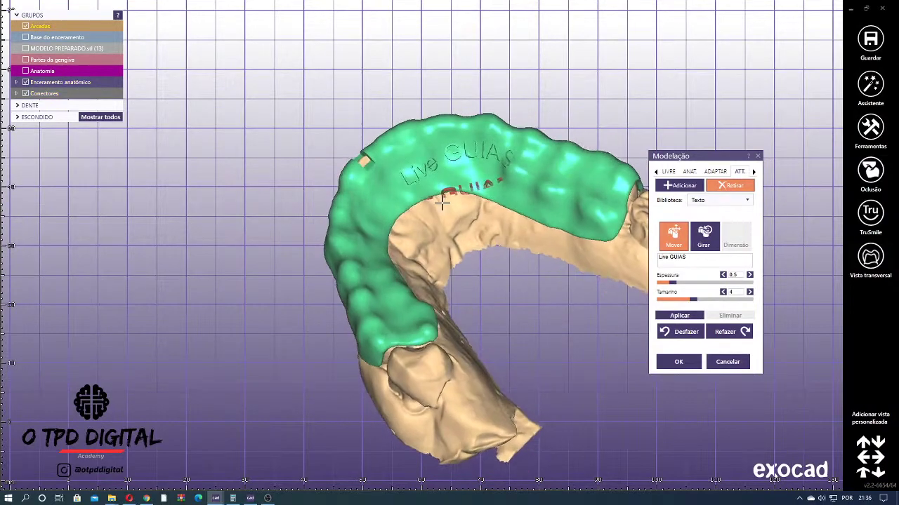
scroll(465, 184, "up", 3)
scroll(458, 186, "up", 3)
scroll(455, 186, "down", 6)
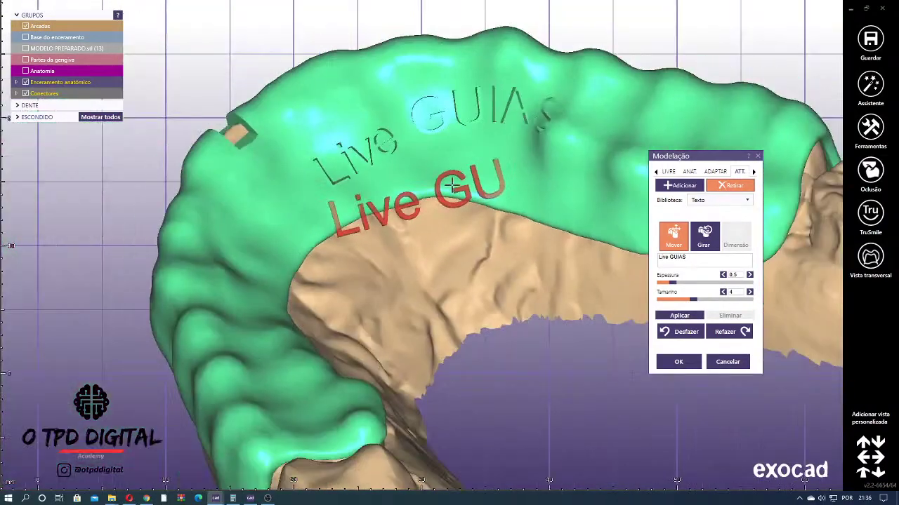
right_click_drag(453, 186, 387, 158)
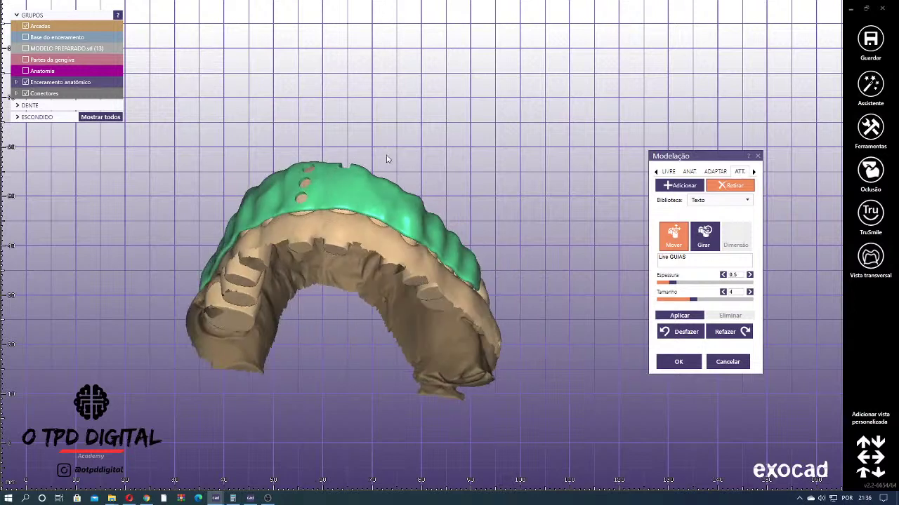
right_click_drag(538, 204, 489, 184)
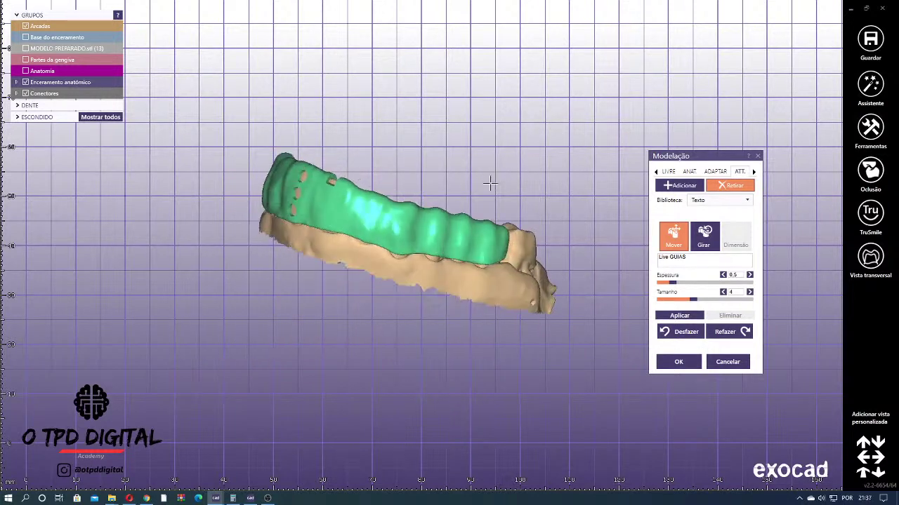
- Hide the Arcadas group, show MODELO PREPARADO.stl (13) instead, and check the guide's fit on it
left_click_drag(86, 38, 31, 51)
right_click_drag(337, 232, 274, 186)
scroll(391, 236, "up", 5)
scroll(279, 240, "down", 5)
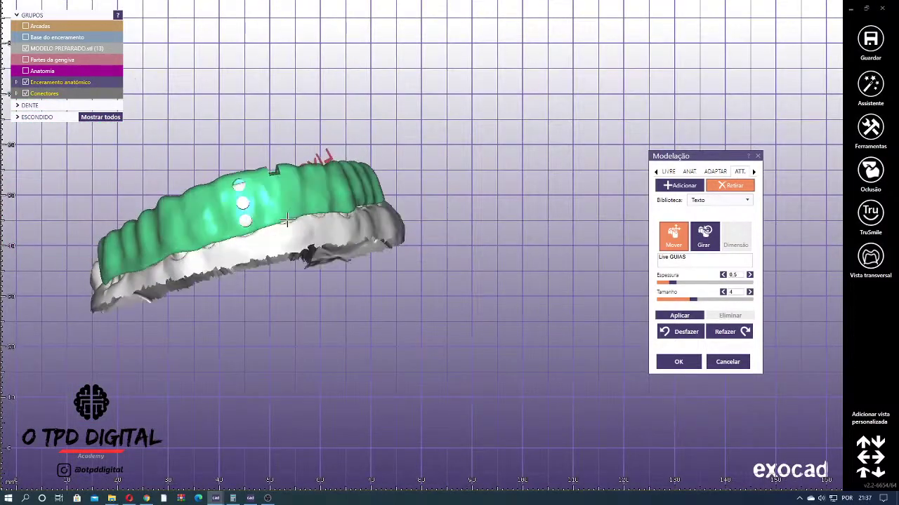
- Examine the guide's three holes, edge notch and fit on the prepared model from close up and from several angles
scroll(256, 203, "up", 3)
left_click(267, 240)
right_click_drag(302, 241, 239, 231)
scroll(231, 225, "up", 5)
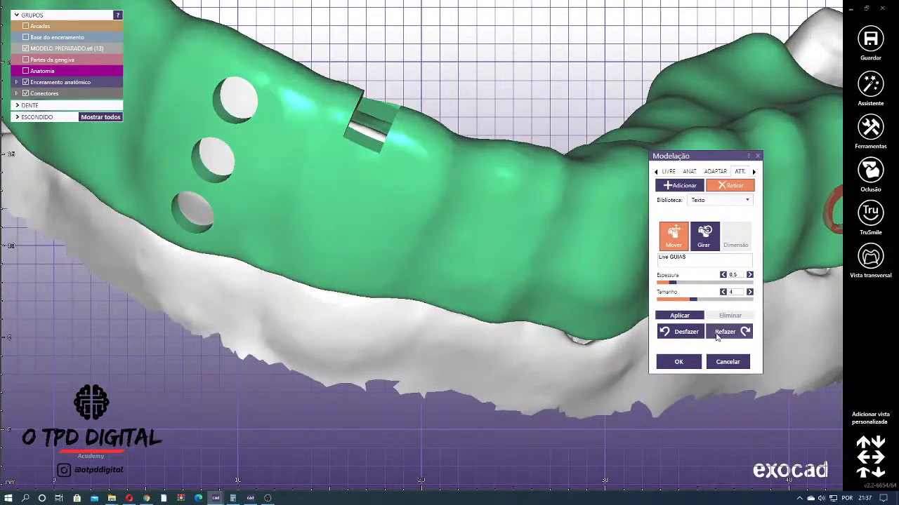
scroll(501, 220, "down", 5)
right_click_drag(501, 221, 422, 279)
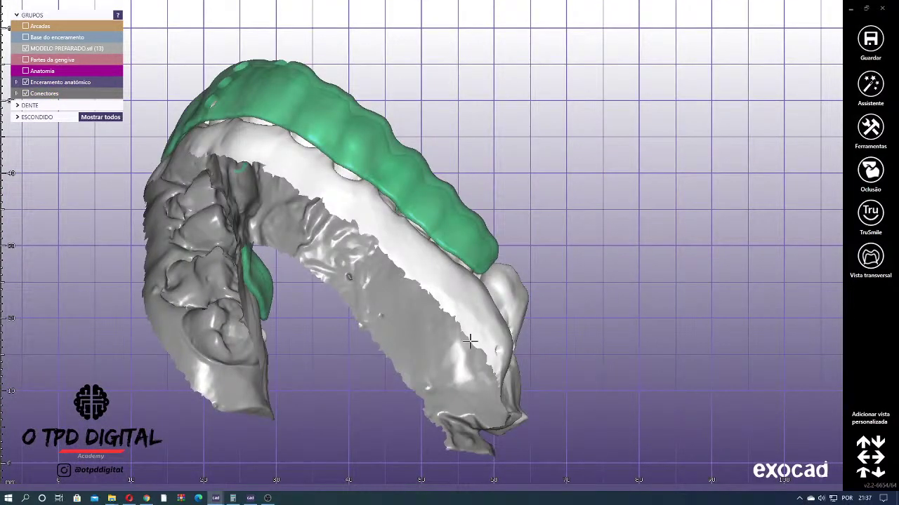
- Hide the prepared model and export only the visible guide as Plain STL "guia de desgaste", aligned to the original scan files
scroll(463, 301, "down", 1, "ctrl")
right_click_drag(463, 301, 321, 287)
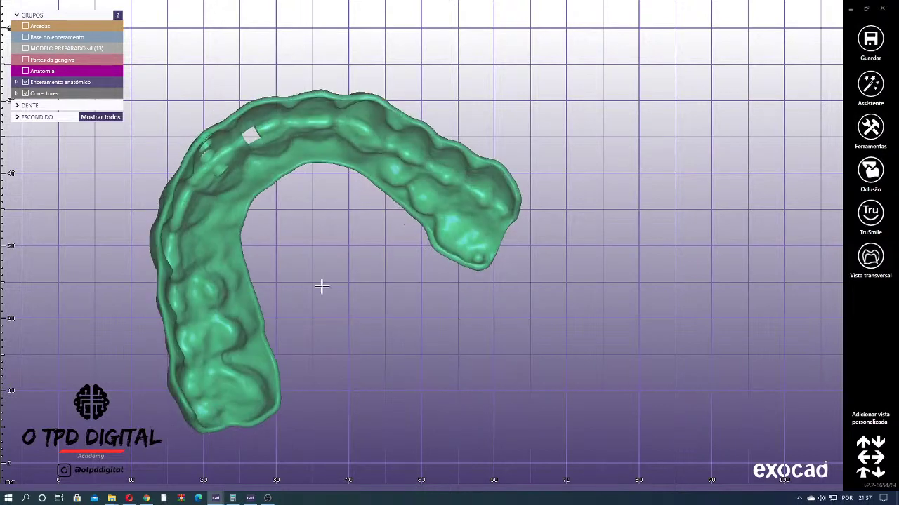
right_click(598, 185)
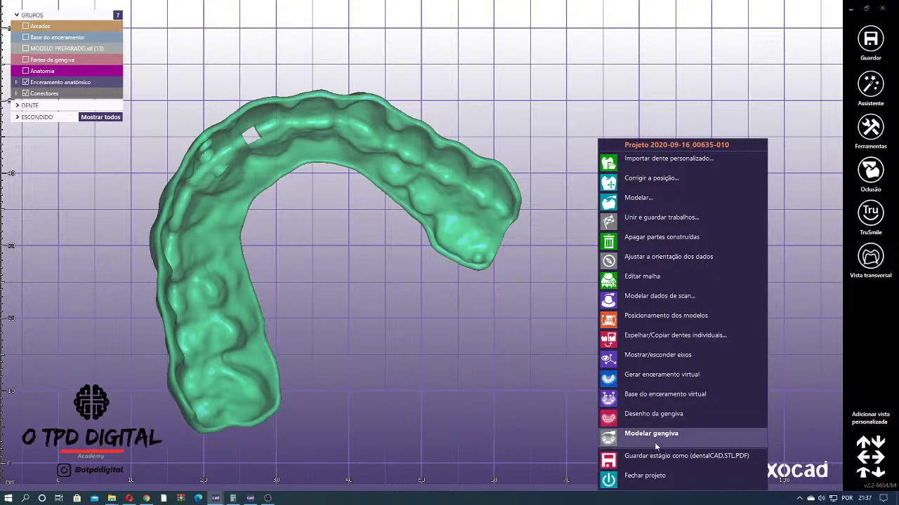
left_click(657, 455)
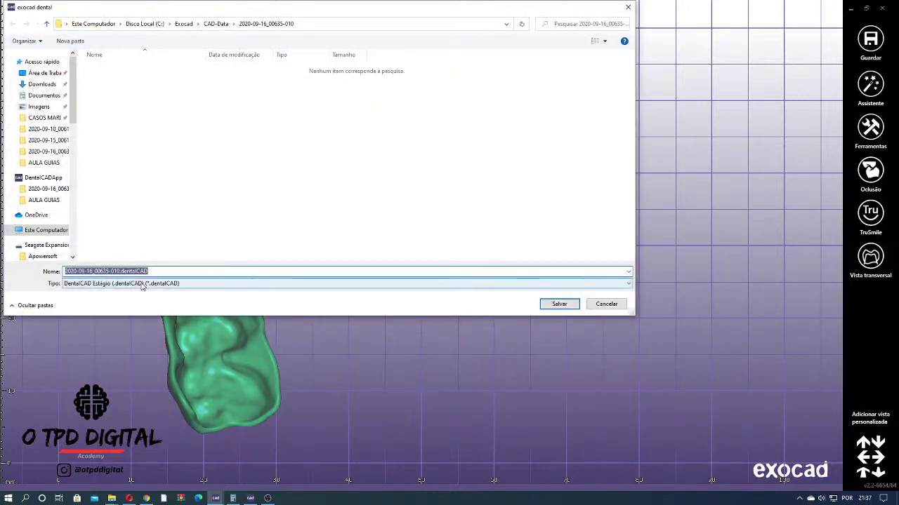
left_click(119, 284)
left_click(132, 304)
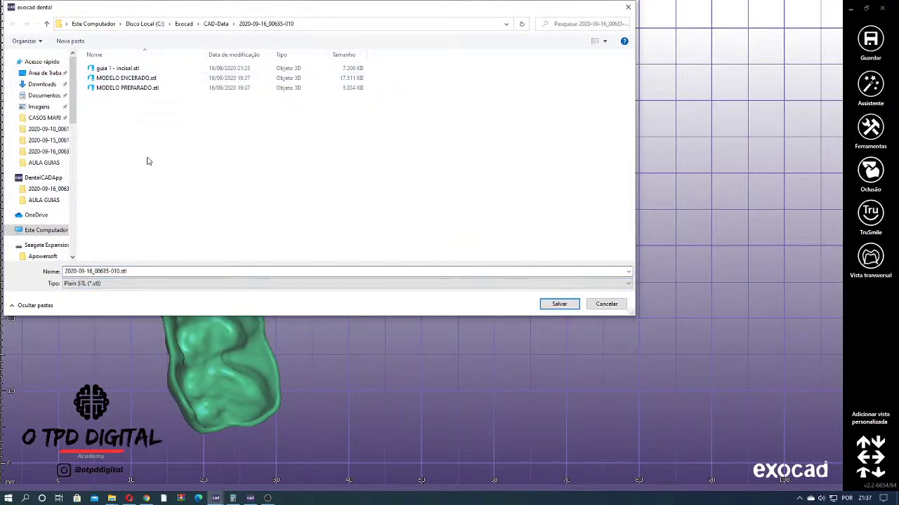
left_click(145, 271)
type("guia de desgaste")
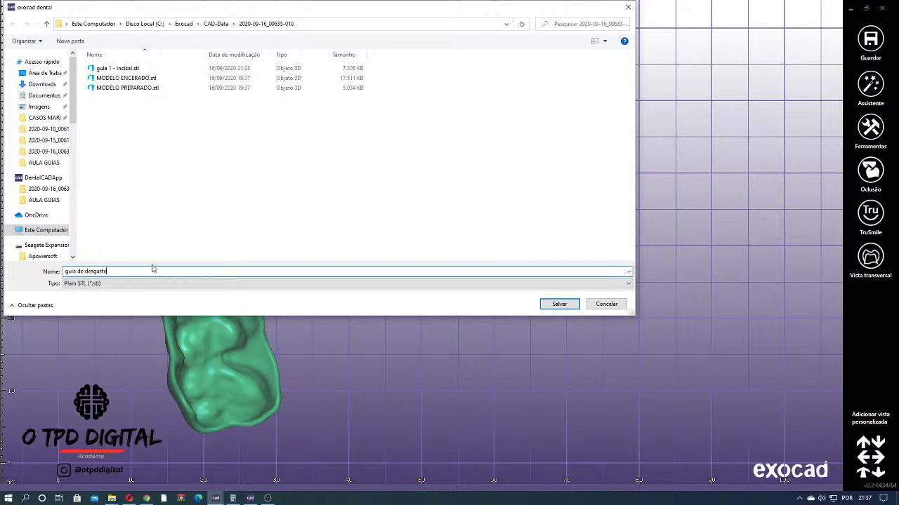
left_click(545, 306)
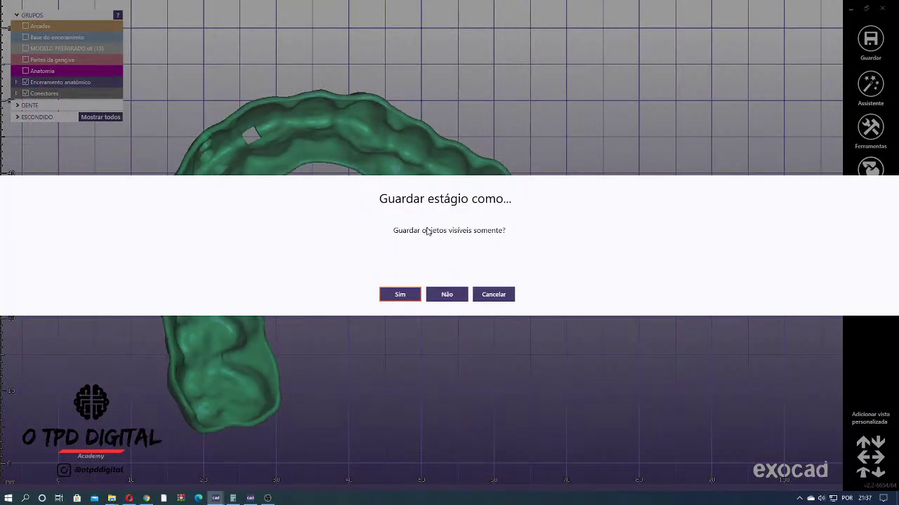
left_click(399, 297)
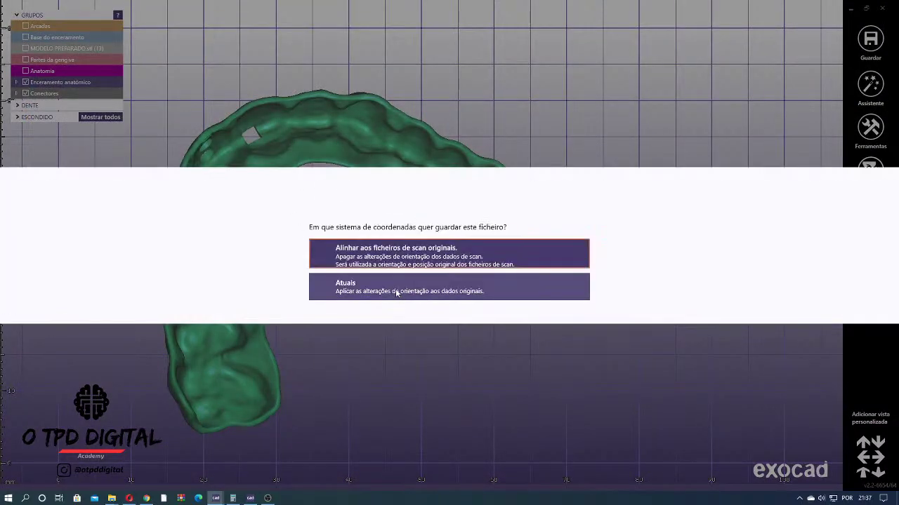
left_click(413, 257)
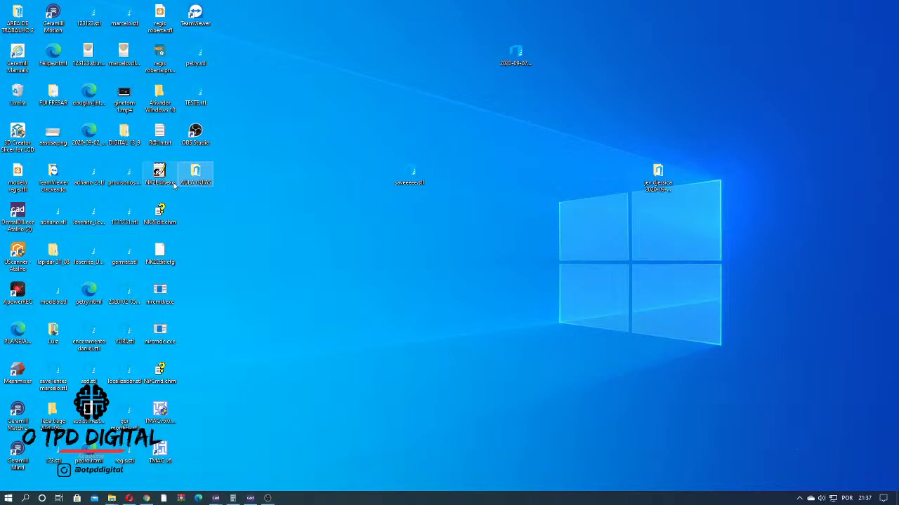
- Look in the AULA GUIAS desktop folder for the exported guide file
double_click(196, 174)
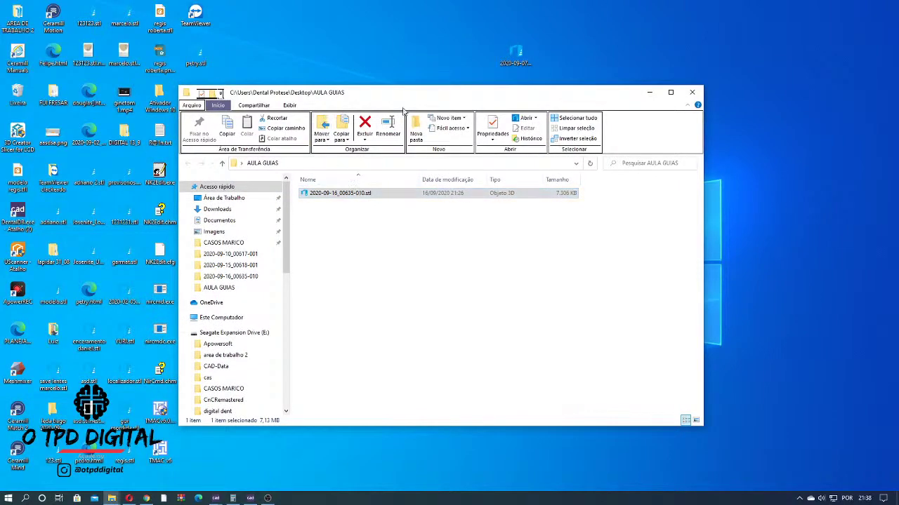
left_click(649, 92)
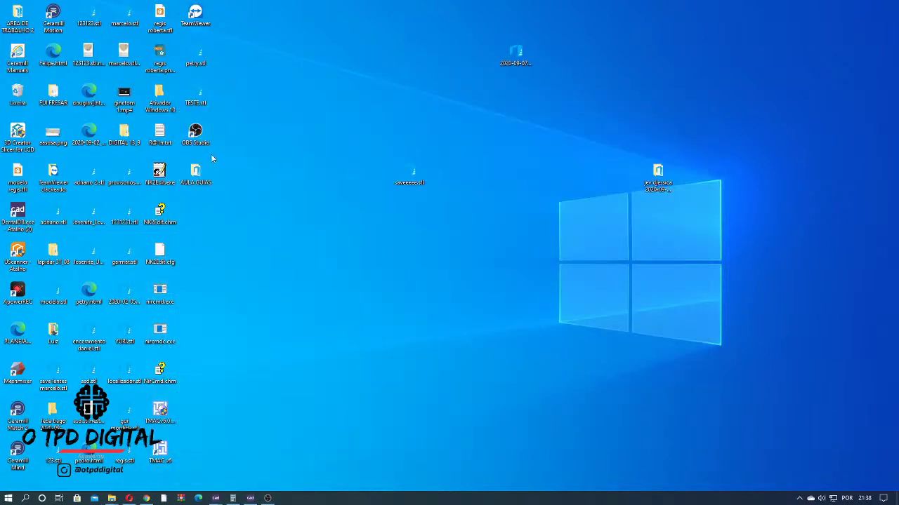
double_click(197, 173)
left_click(250, 499)
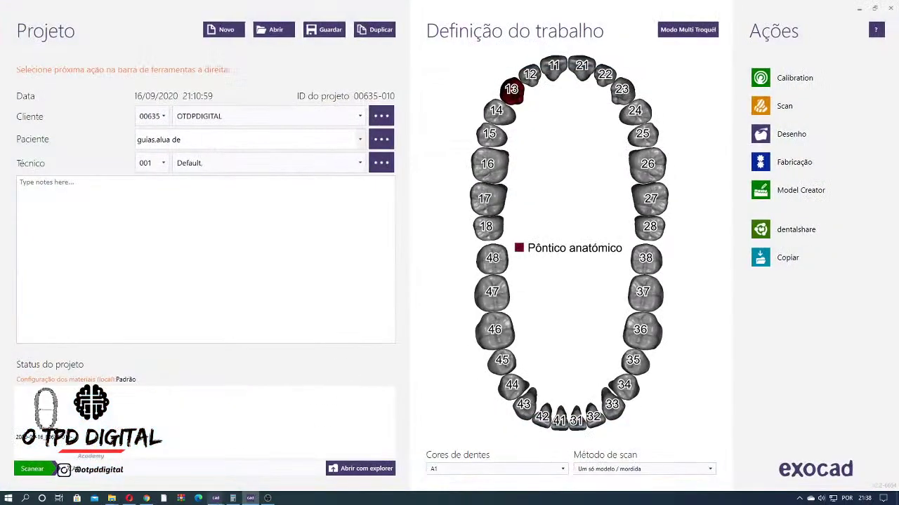
- Check the project's save location for the exported STL files, then close it without saving
left_click(216, 498)
left_click(254, 464)
right_click(395, 414)
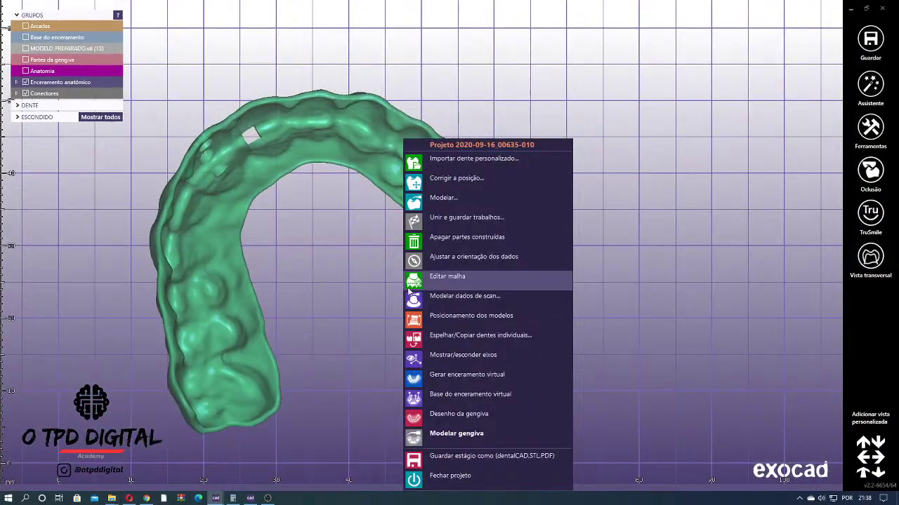
left_click(504, 451)
left_click(237, 283)
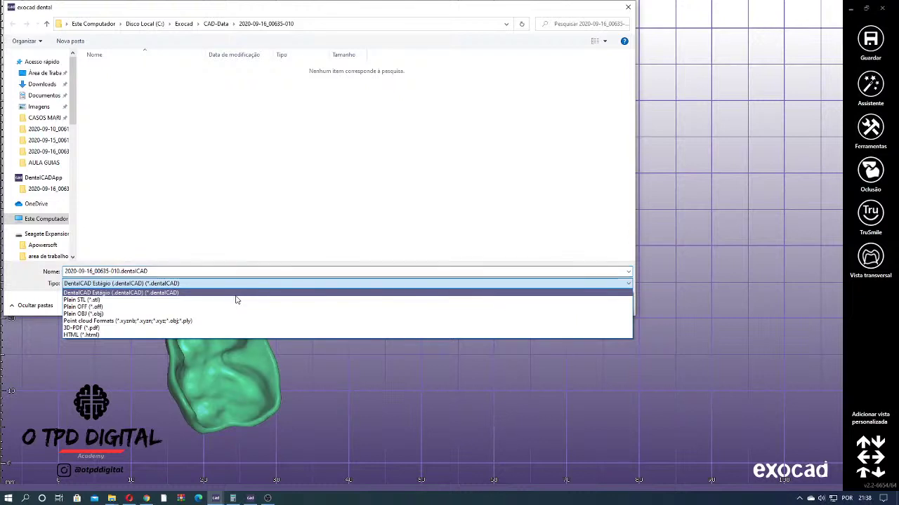
left_click(236, 300)
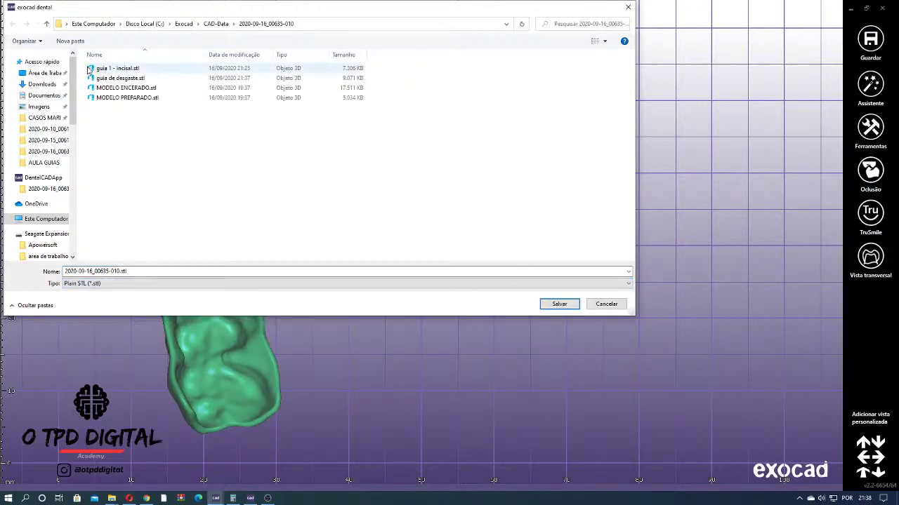
left_click(620, 304)
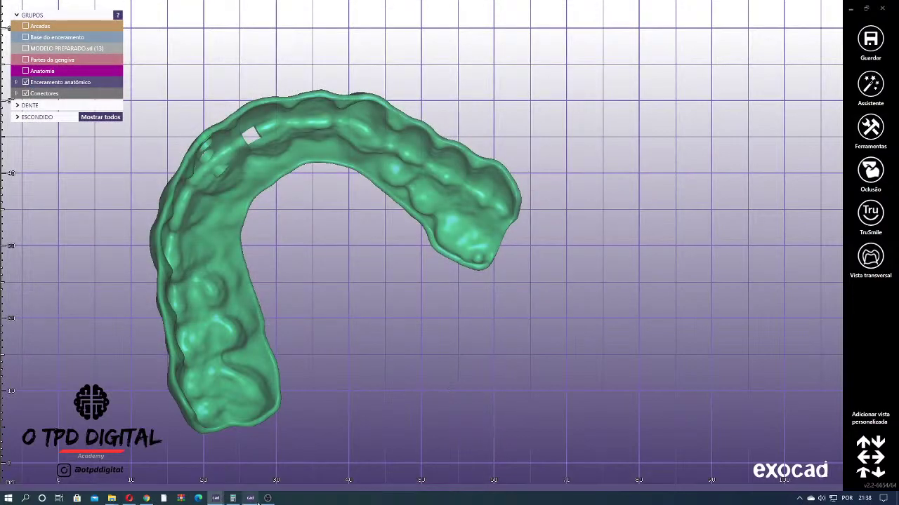
- Open guia de desgaste.stl from the project folder in 3D Builder, inspect the guide from above and close the viewer
left_click(251, 499)
left_click(337, 469)
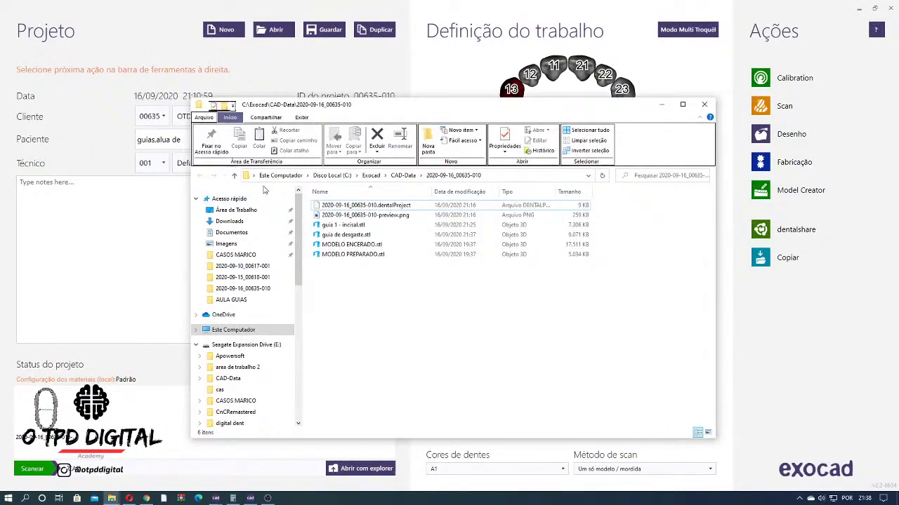
left_click(359, 236)
double_click(359, 236)
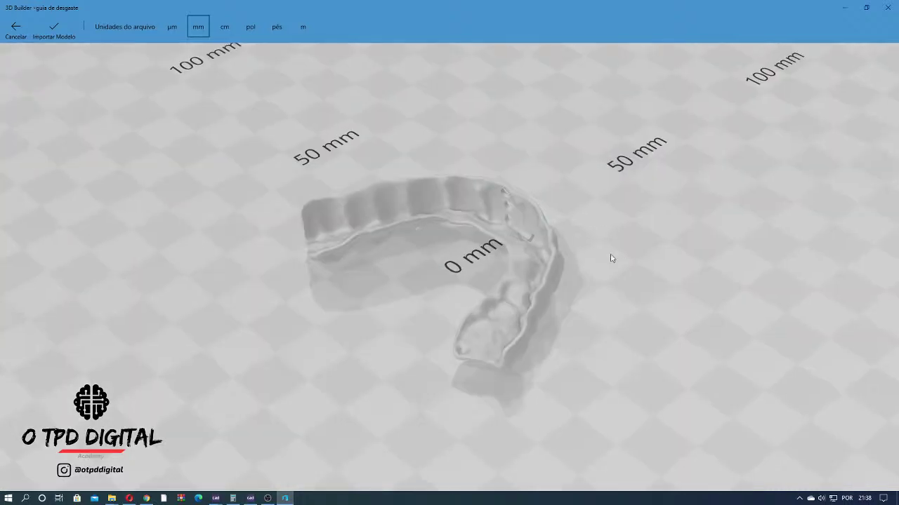
left_click_drag(465, 221, 784, 360)
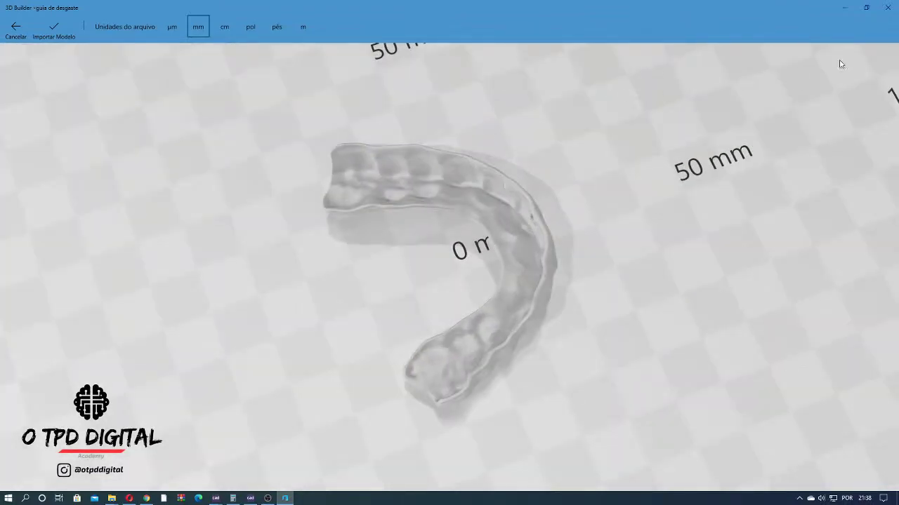
left_click(888, 9)
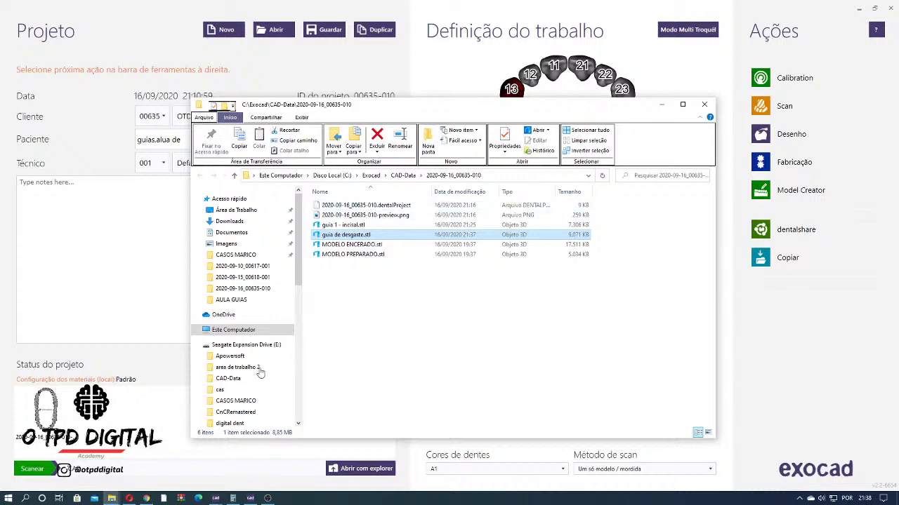
- Switch back to the exocad design of project 2020-09-16_00635-010 and delete the constructed guide with its anatomical wax-up and connectors
left_click(251, 498)
mouse_move(253, 498)
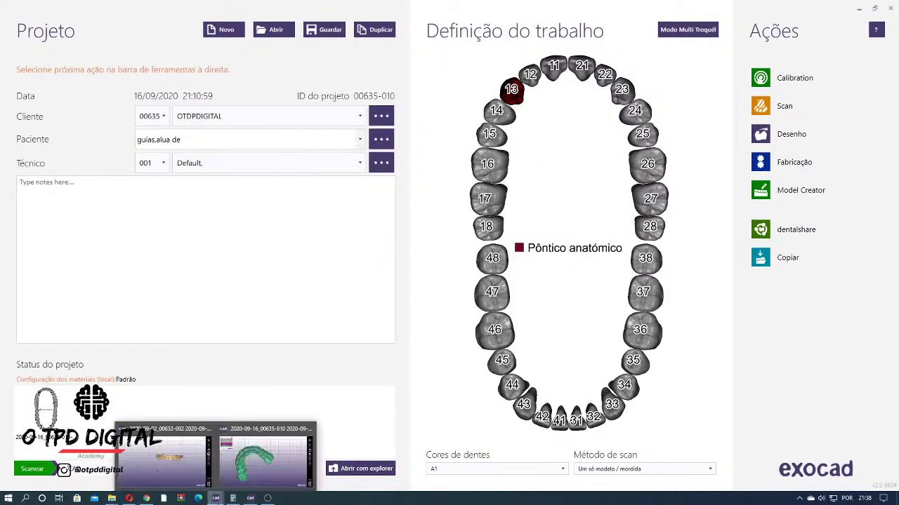
left_click(264, 456)
right_click_drag(458, 241, 366, 158)
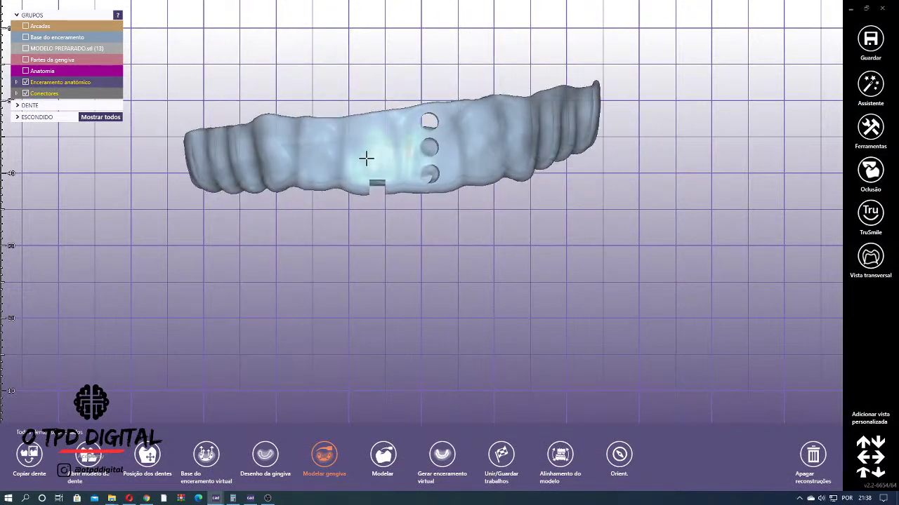
left_click(868, 131)
left_click(730, 124)
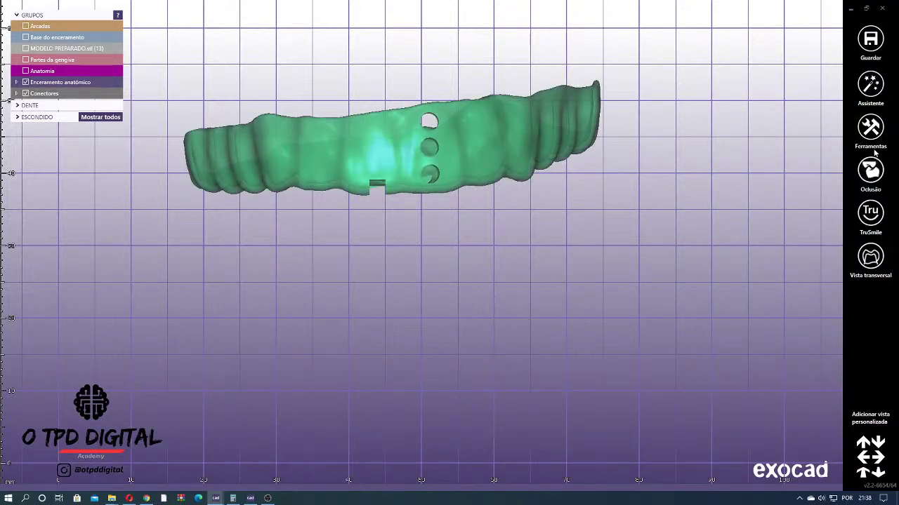
right_click(749, 147)
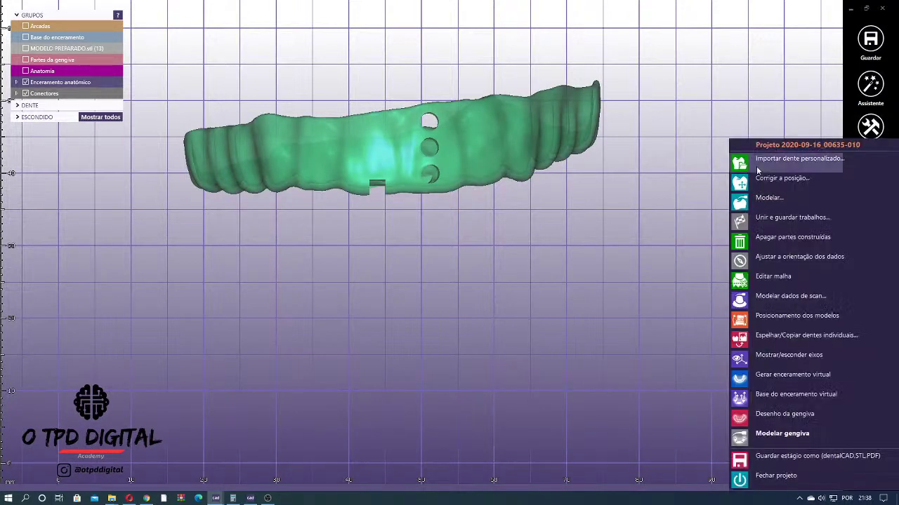
left_click(772, 238)
left_click(141, 278)
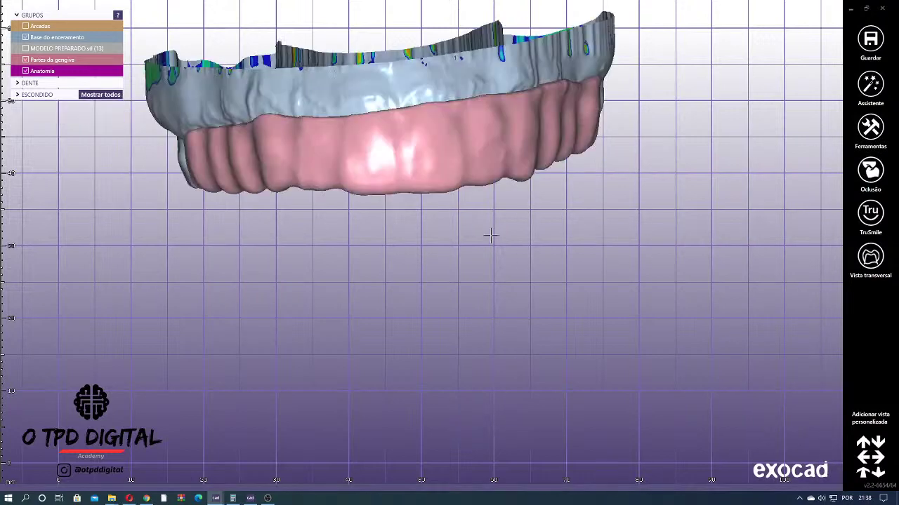
- Delete tooth 13's Desenho da gengiva and Base do enceramento reconstructions
right_click(490, 235)
left_click(562, 218)
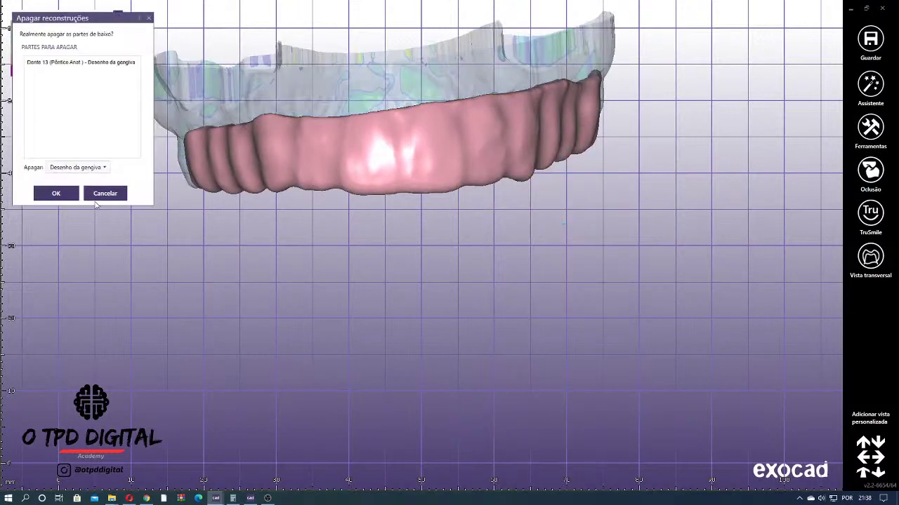
left_click(56, 193)
right_click(555, 219)
left_click(608, 281)
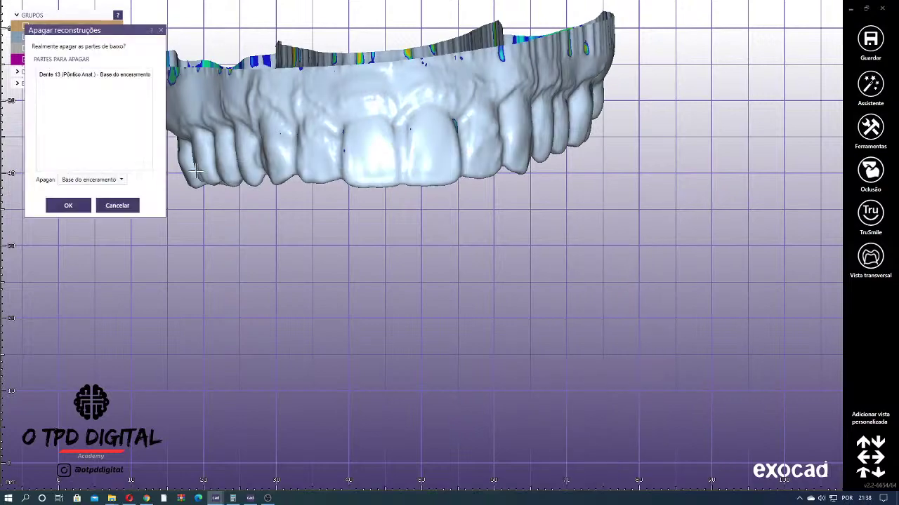
left_click(68, 205)
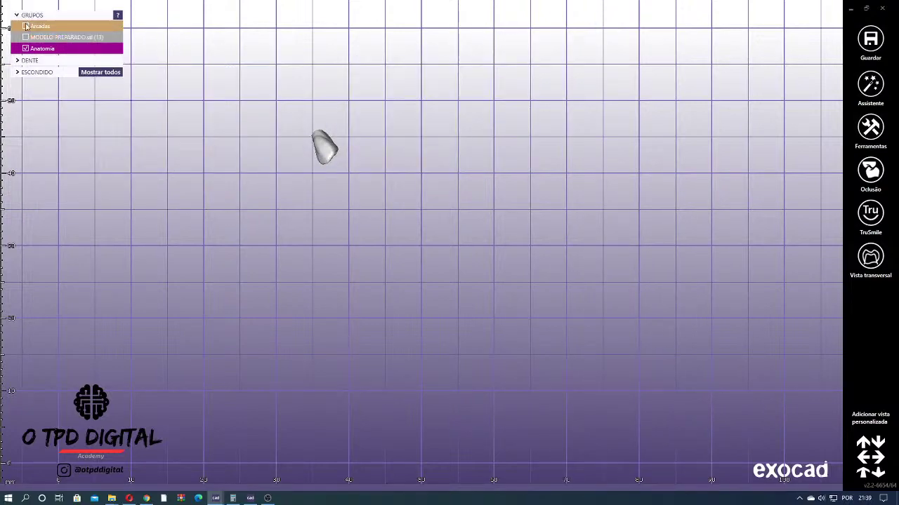
- Show the Arcadas group and start a new Base do enceramento virtual with the Gengiva virtual option
left_click(26, 26)
scroll(341, 231, "up", 3)
right_click_drag(342, 231, 385, 210)
scroll(361, 204, "down", 5)
right_click_drag(388, 160, 528, 136)
right_click(528, 129)
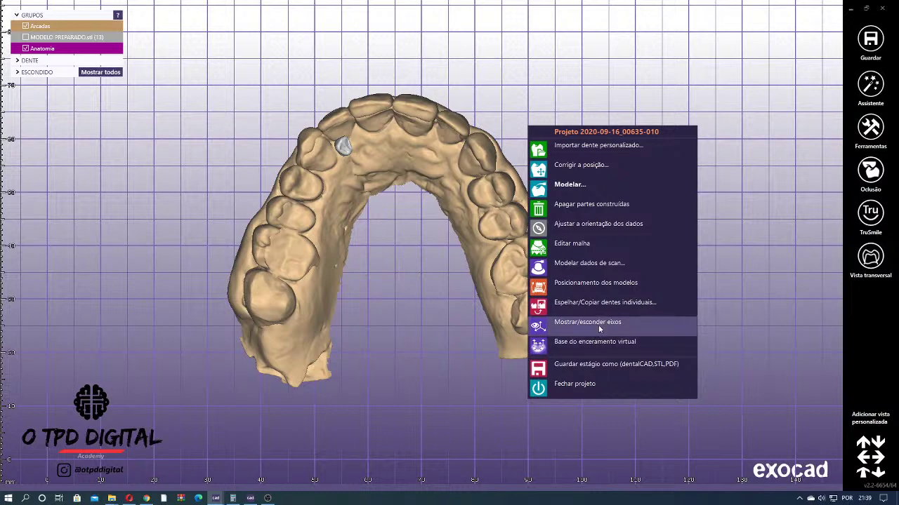
left_click(590, 342)
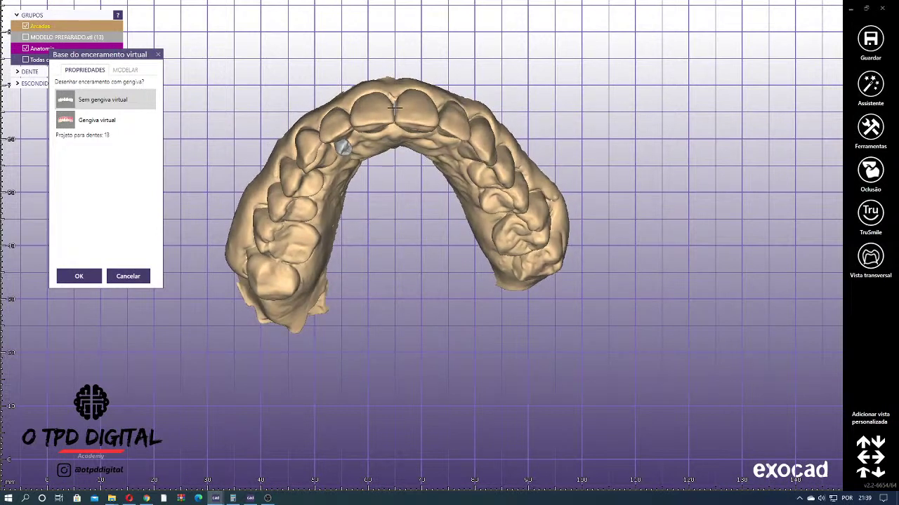
left_click(111, 120)
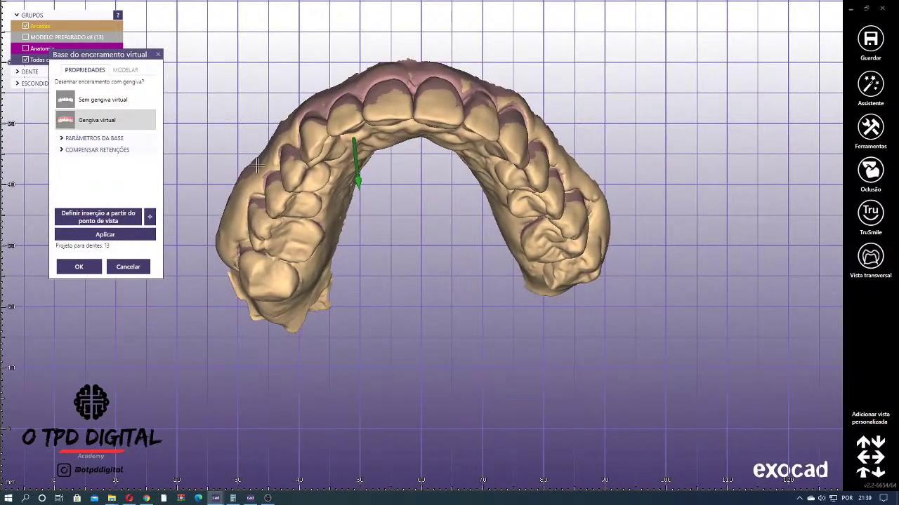
- Define the insertion direction from a view tilted toward the front teeth and apply the virtual wax-up base
left_click(117, 214)
right_click_drag(429, 101, 466, 152)
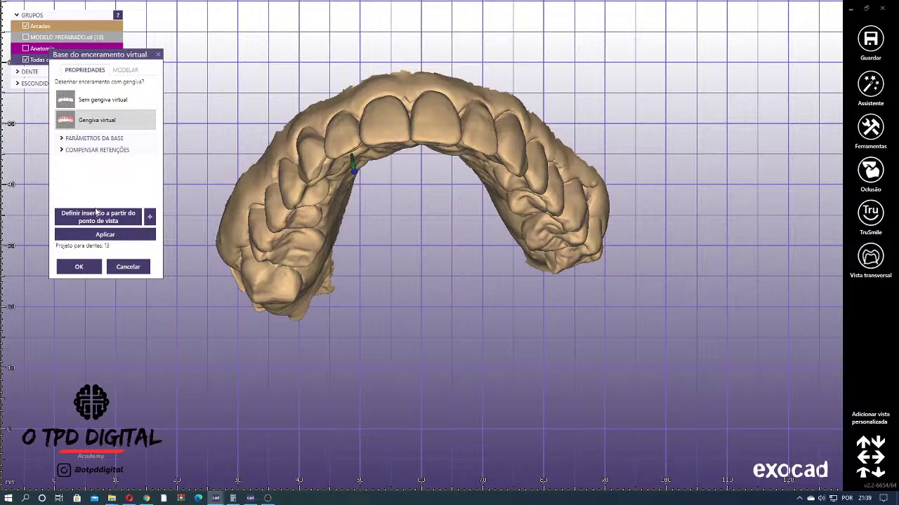
left_click(96, 213)
right_click_drag(355, 171, 395, 76)
key("Down")
key("Up")
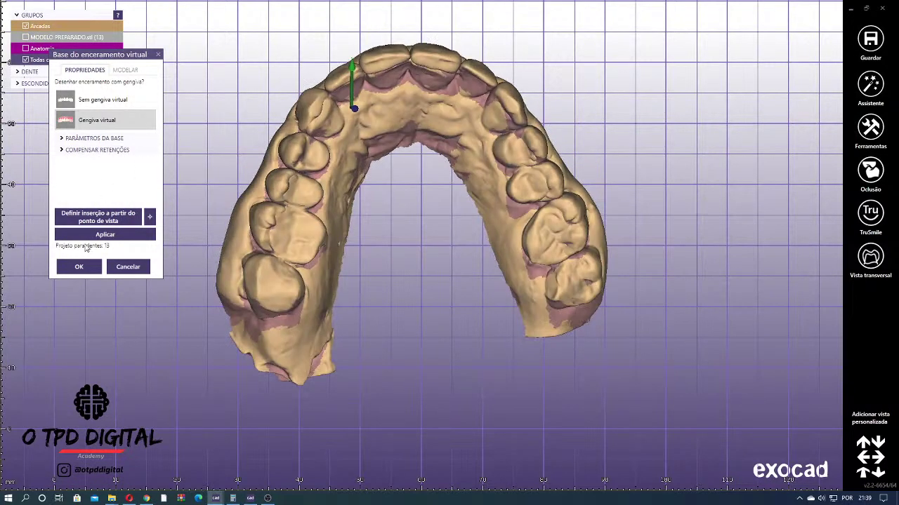
left_click(87, 235)
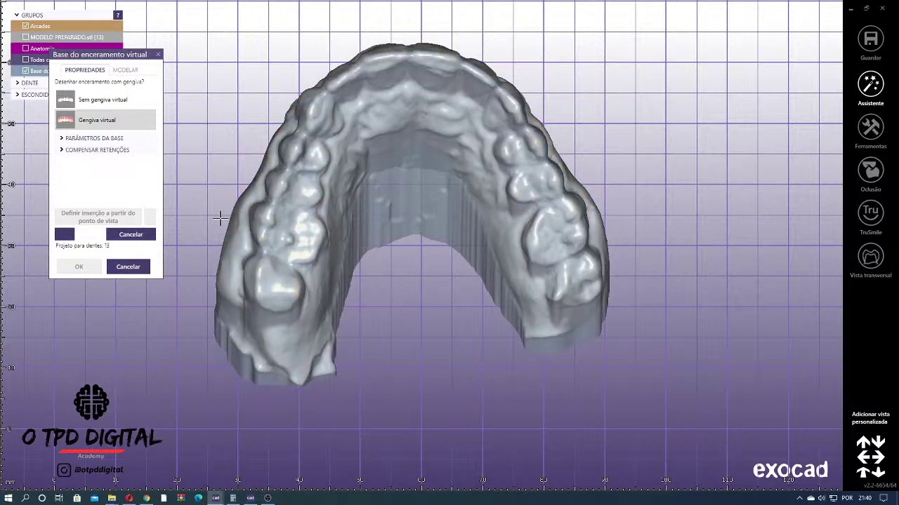
- Fill the undercuts between the anterior teeth and premolars on the patient's left side of the wax-up base using the Adicionar/retirar brush
right_click_drag(220, 218, 406, 124)
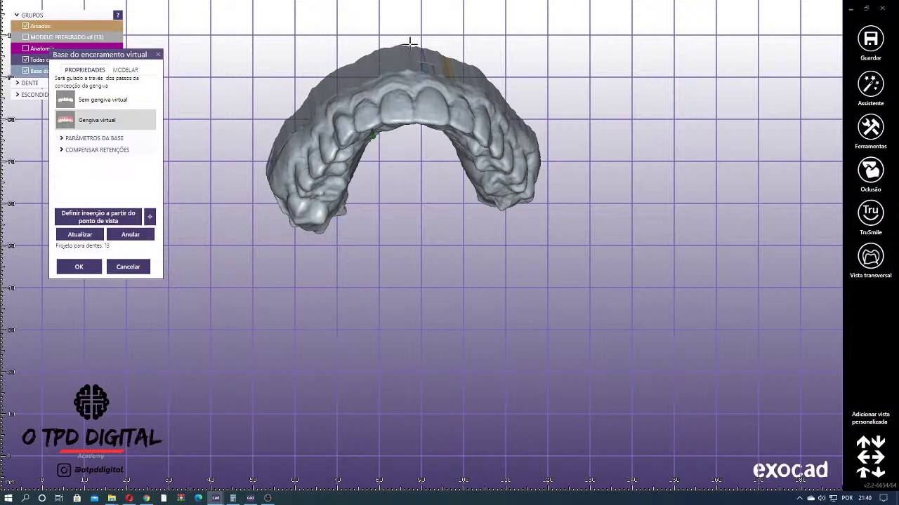
right_click_drag(309, 77, 457, 160)
scroll(315, 120, "up", 3)
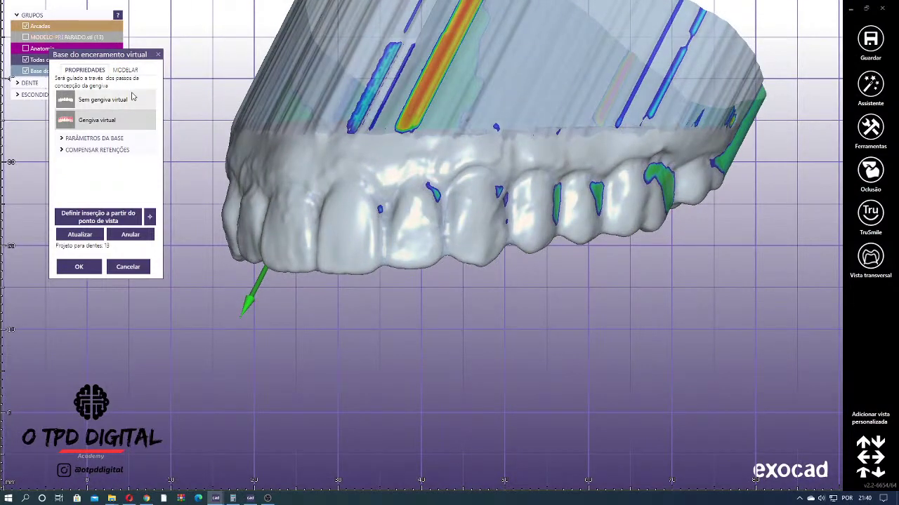
left_click(125, 70)
scroll(404, 195, "up", 3)
mouse_move(404, 195)
left_mouse_down()
mouse_move(408, 186)
mouse_move(361, 181)
mouse_move(317, 212)
left_mouse_up()
mouse_move(512, 176)
left_mouse_down()
mouse_move(546, 207)
mouse_move(549, 257)
mouse_move(635, 168)
mouse_move(621, 245)
left_mouse_up()
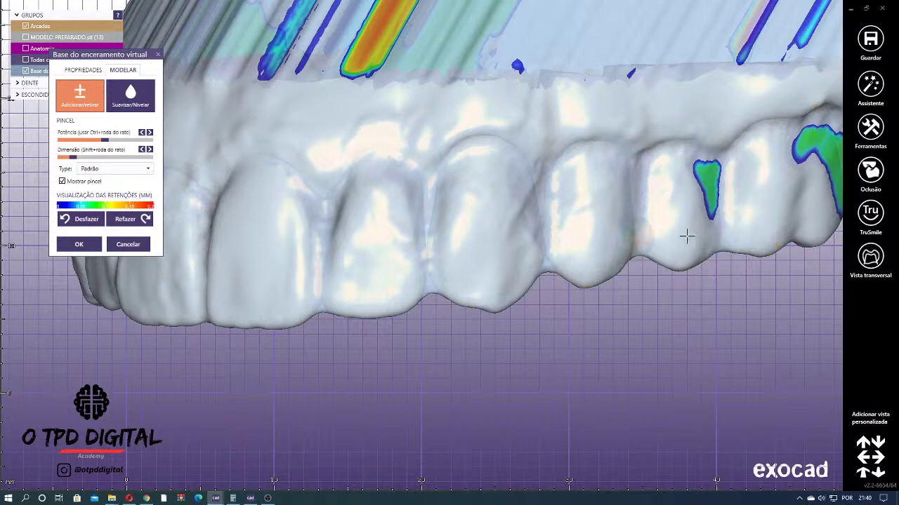
mouse_move(684, 235)
left_mouse_down()
mouse_move(705, 210)
mouse_move(711, 186)
left_mouse_up()
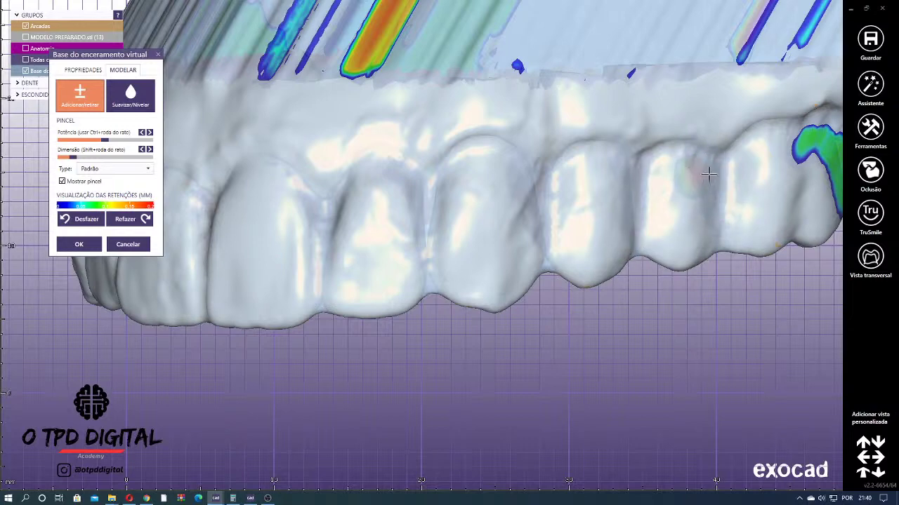
- Fill the remaining posterior undercut on the patient's left side and accept the virtual wax-up base
right_click_drag(707, 179, 627, 163)
mouse_move(627, 163)
left_mouse_down()
mouse_move(671, 176)
mouse_move(674, 207)
mouse_move(632, 176)
mouse_move(660, 210)
left_mouse_up()
scroll(405, 214, "down", 4)
right_click_drag(406, 214, 380, 206)
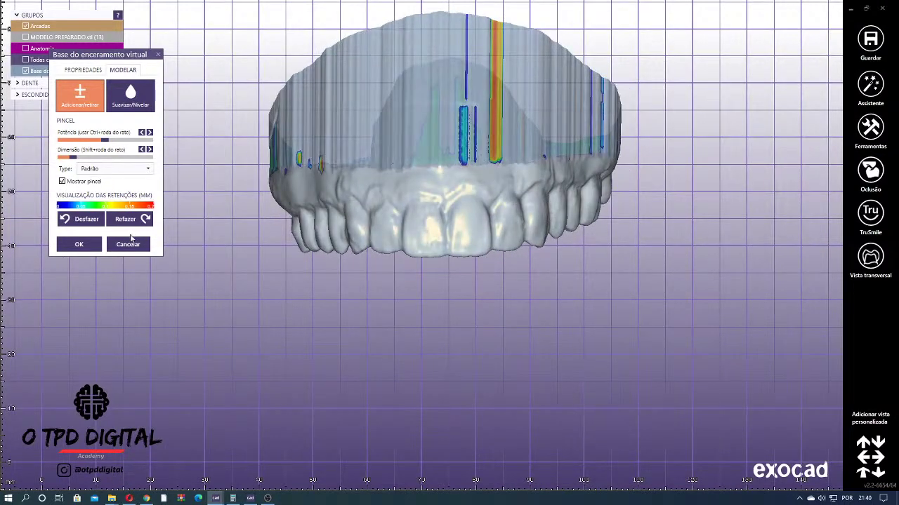
left_click(79, 244)
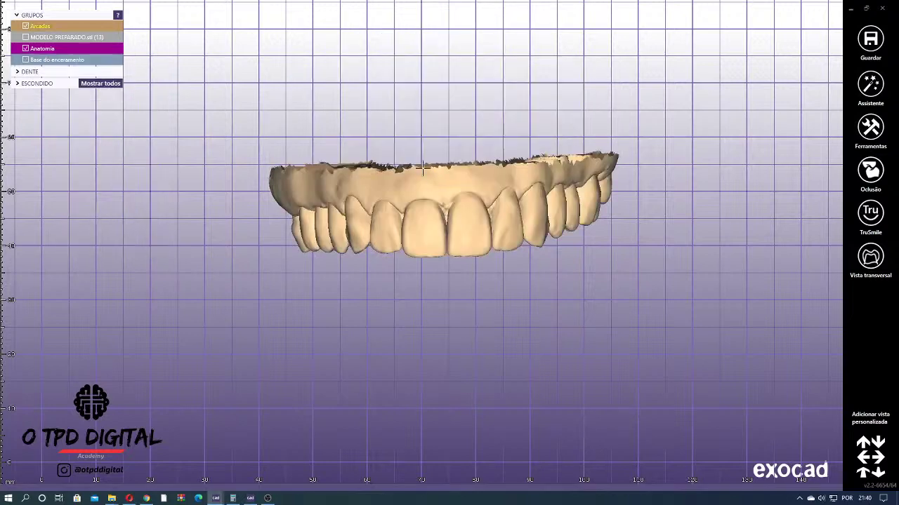
- Examine the scanned upper arch from the front, checking the gingival margins of the anterior teeth
right_click_drag(342, 205, 443, 222)
right_click(444, 221)
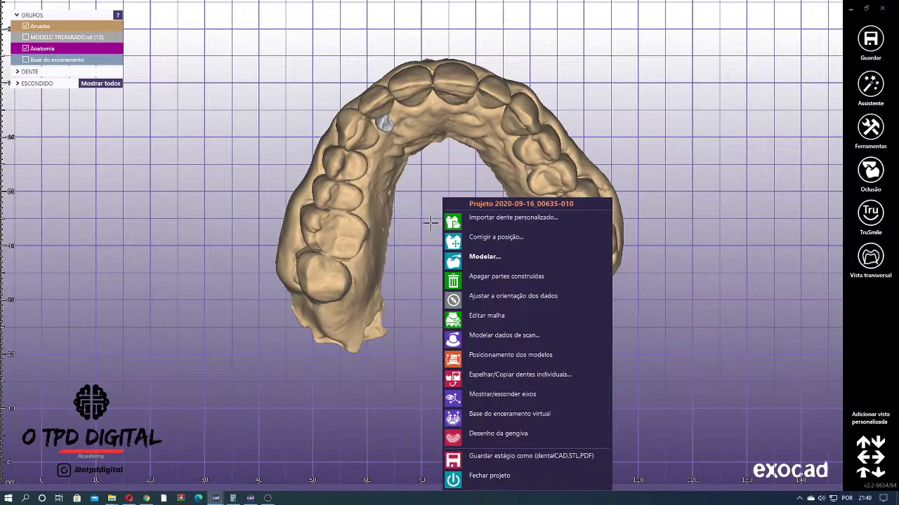
right_click_drag(442, 175, 423, 168)
scroll(435, 183, "up", 3)
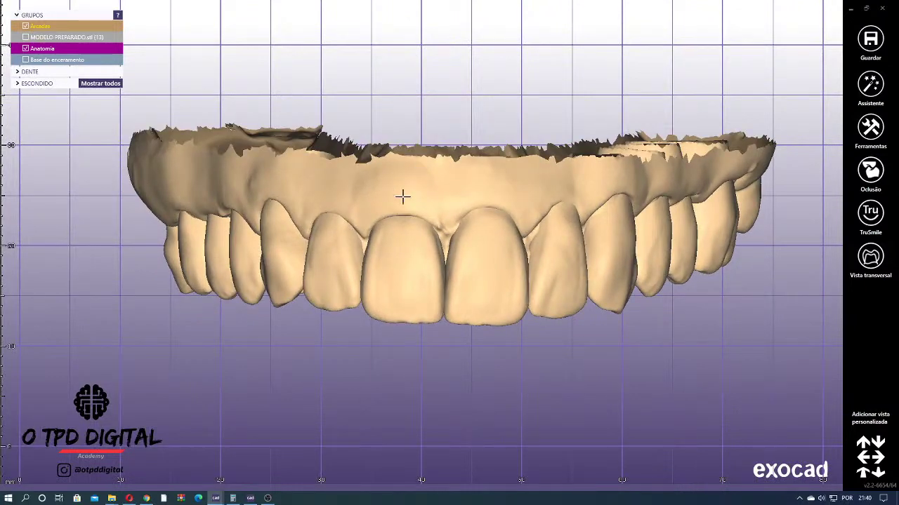
scroll(406, 213, "up", 3)
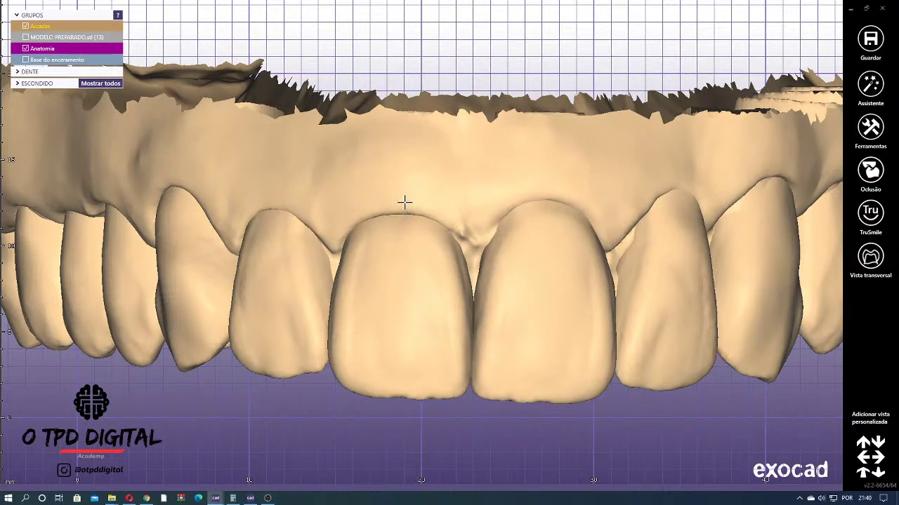
scroll(396, 206, "down", 5)
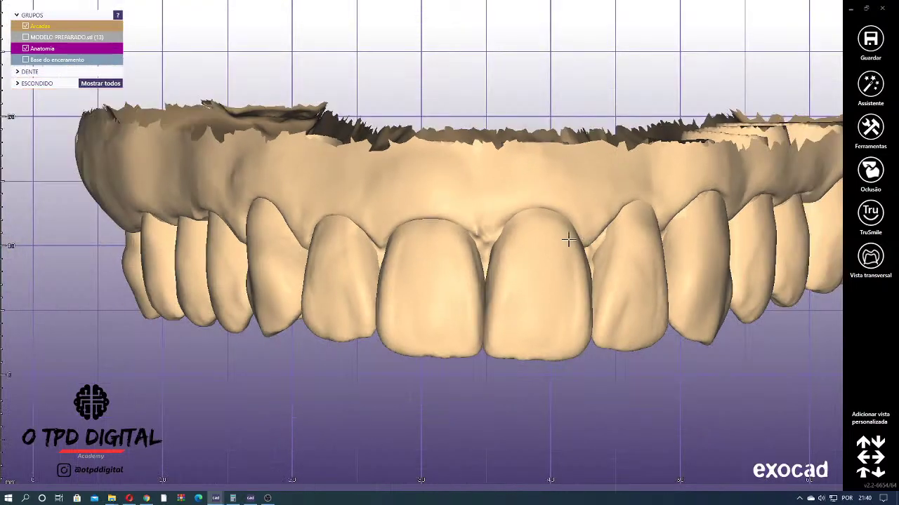
scroll(442, 200, "up", 4)
right_click_drag(442, 200, 414, 201)
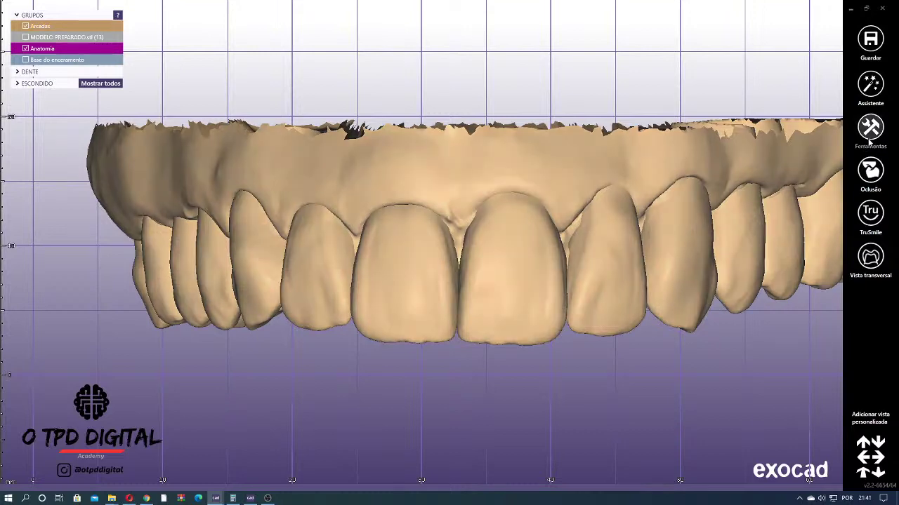
- Measure with the Distância ruler from the patient's right central incisor gingival margin to a point on the gum about 3 mm above it
left_click(870, 128)
left_click(792, 99)
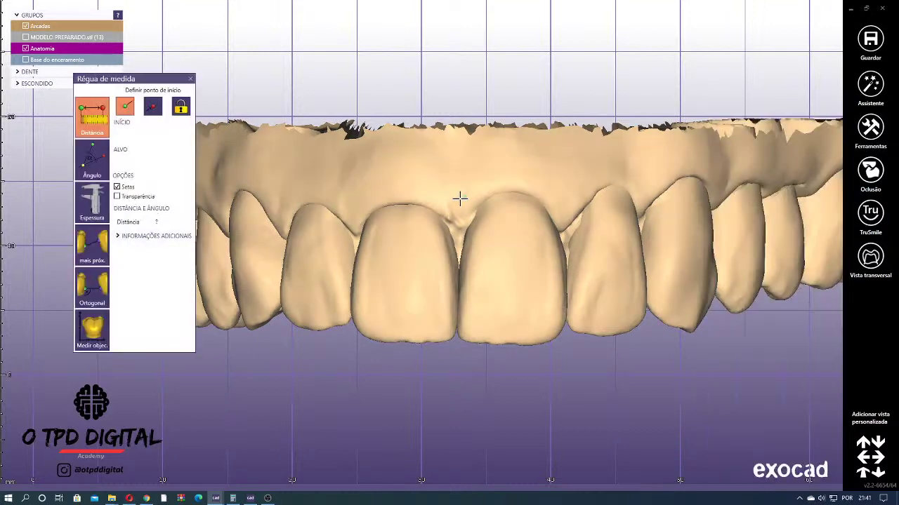
scroll(460, 198, "up", 3)
left_click(408, 205)
left_click(408, 161)
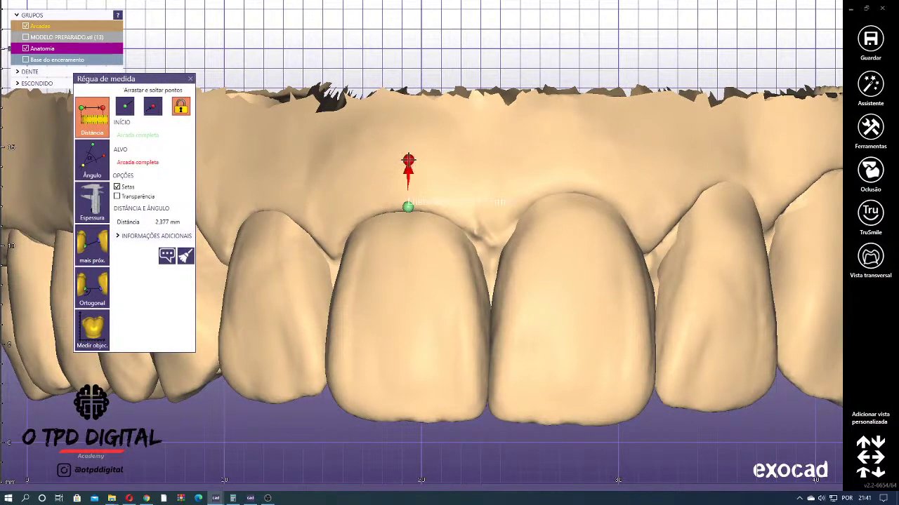
left_click_drag(408, 161, 409, 146)
- Open Modelar dados de scan for freeform editing of the scanned upper arch
right_click(371, 51)
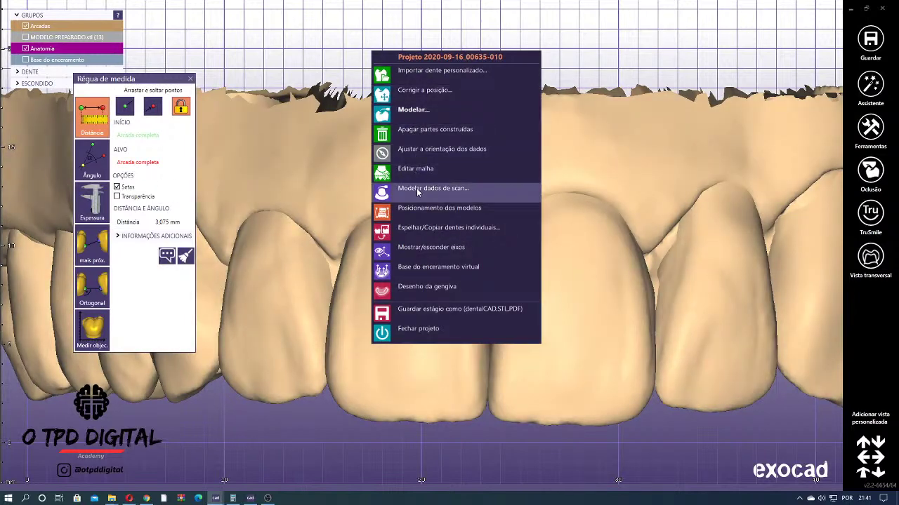
left_click(417, 189)
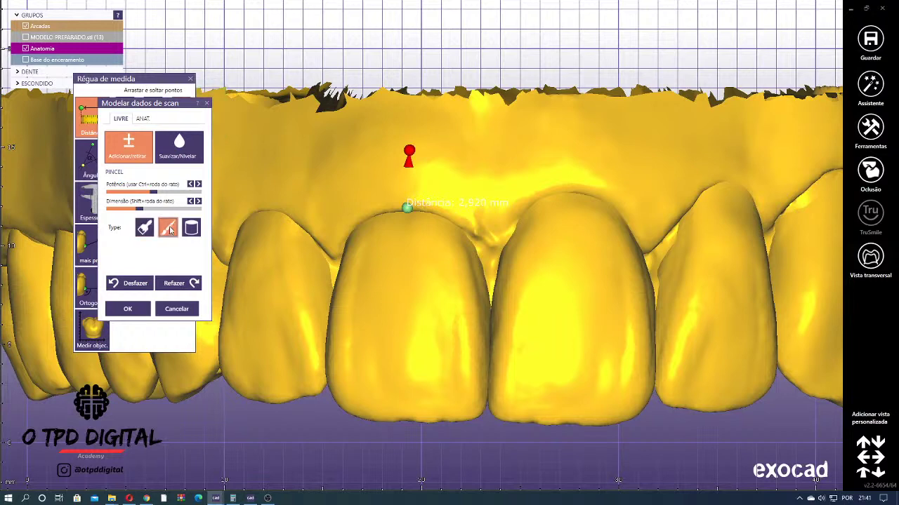
- Mark small dots on the gingiva above the two central incisors using the fine brush at minimum size
left_click(168, 227)
scroll(447, 148, "up", 3)
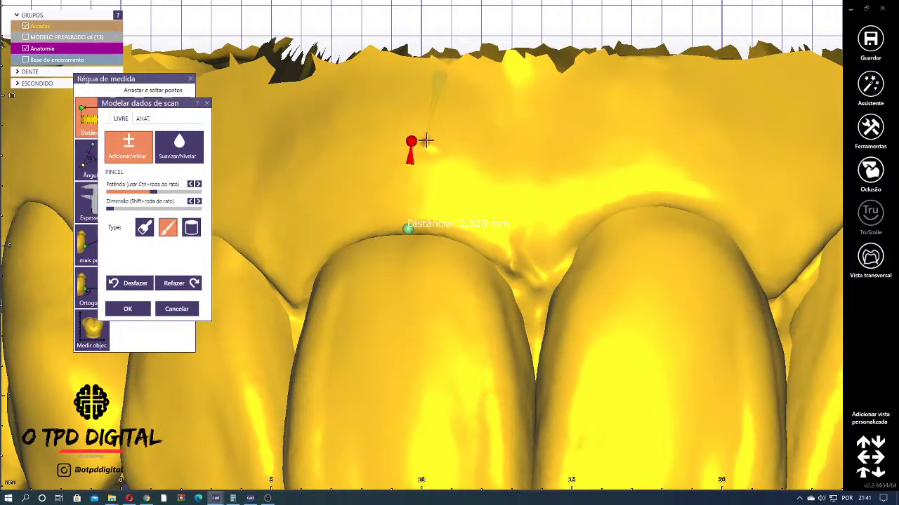
left_click(658, 133)
left_click(590, 171)
scroll(569, 176, "down", 4)
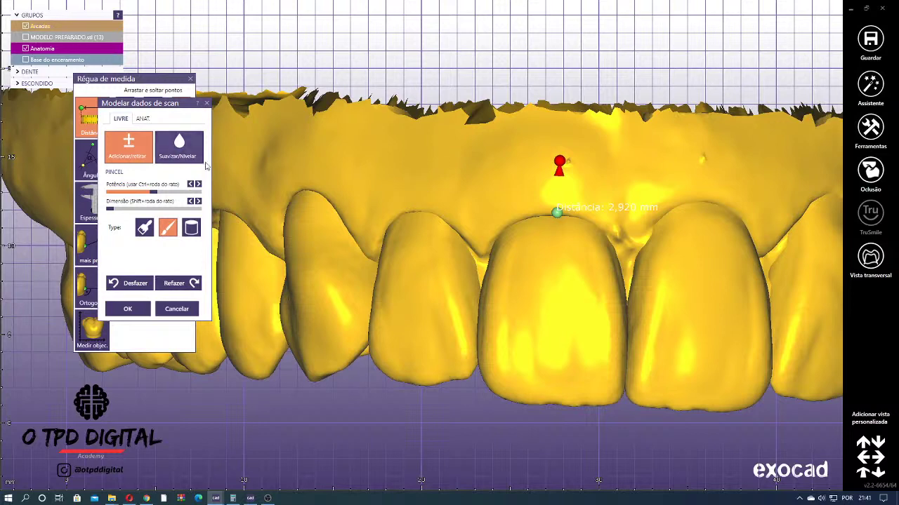
- Uncover the measuring ruler and measure from the neighbouring lateral incisor's gingival margin up to a point on the gingiva
right_click_drag(759, 216, 740, 213)
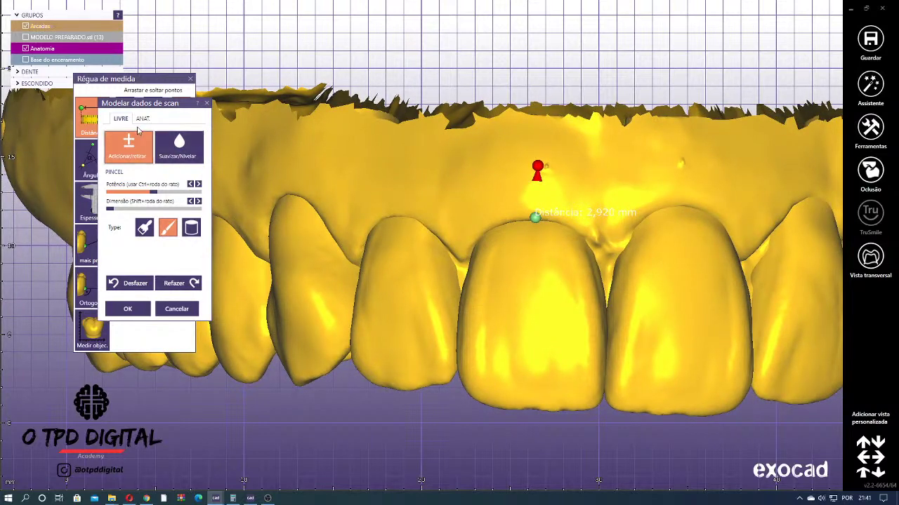
left_click_drag(161, 110, 91, 150)
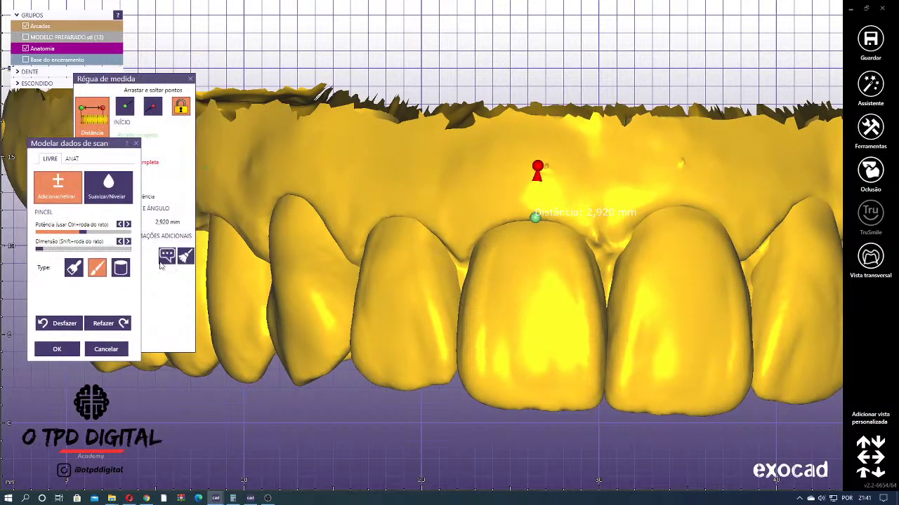
left_click(124, 105)
left_click(399, 211)
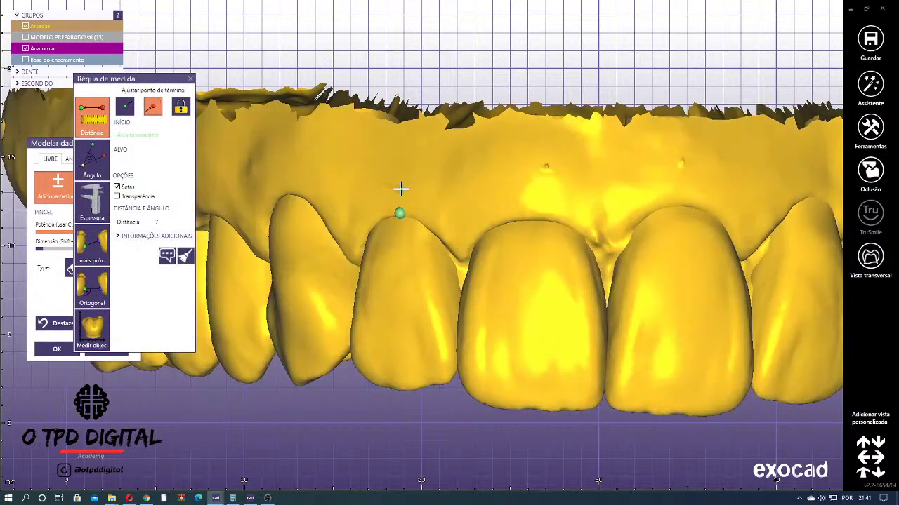
left_click(400, 175)
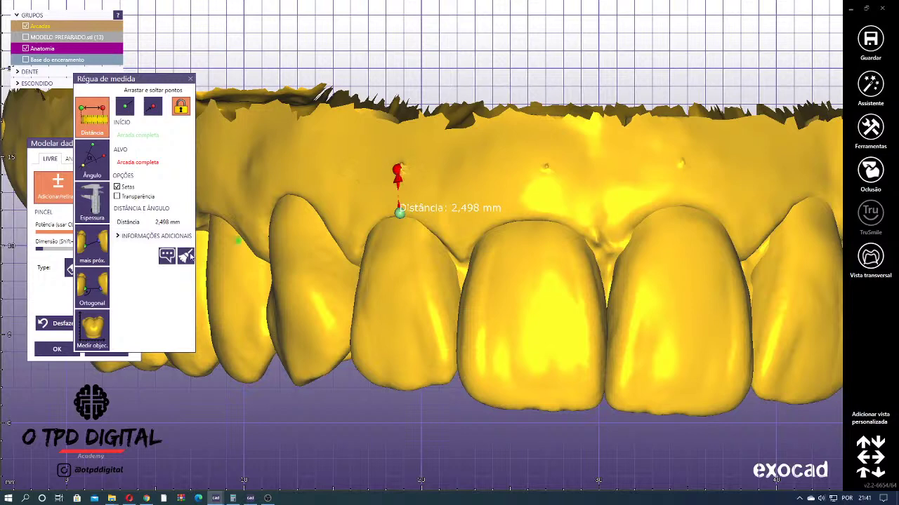
- Undo the last two dots marked on the gingiva and lower the brush strength to its minimum
left_click(59, 148)
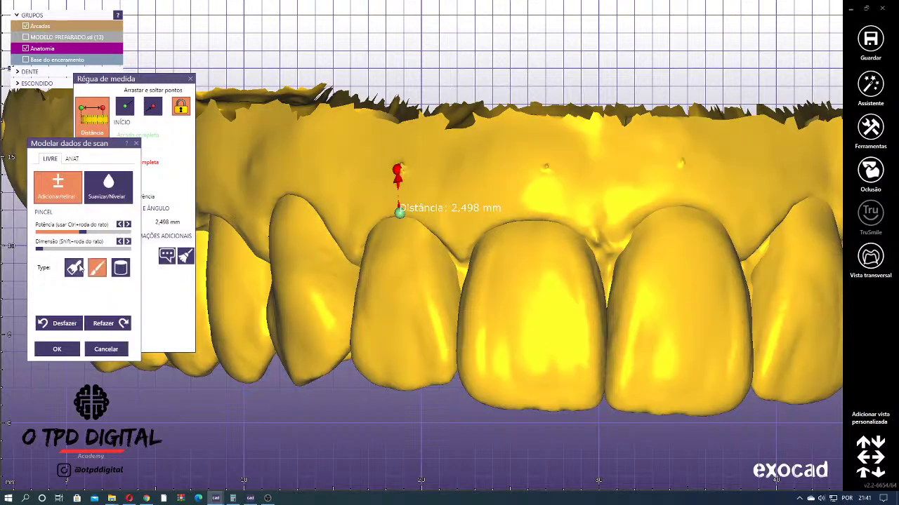
left_click(69, 323)
left_click(69, 323)
left_click_drag(83, 233, 2, 215)
scroll(200, 144, "up", 3)
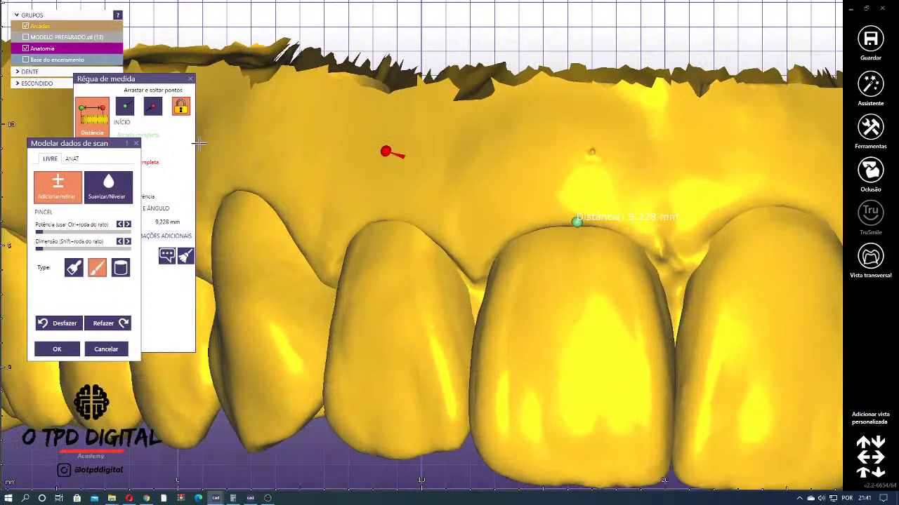
- Clear the ruler and measure about 3.1 mm from the lateral incisor's gingival margin up to a target point on the gingiva
left_click(186, 256)
left_click(388, 217)
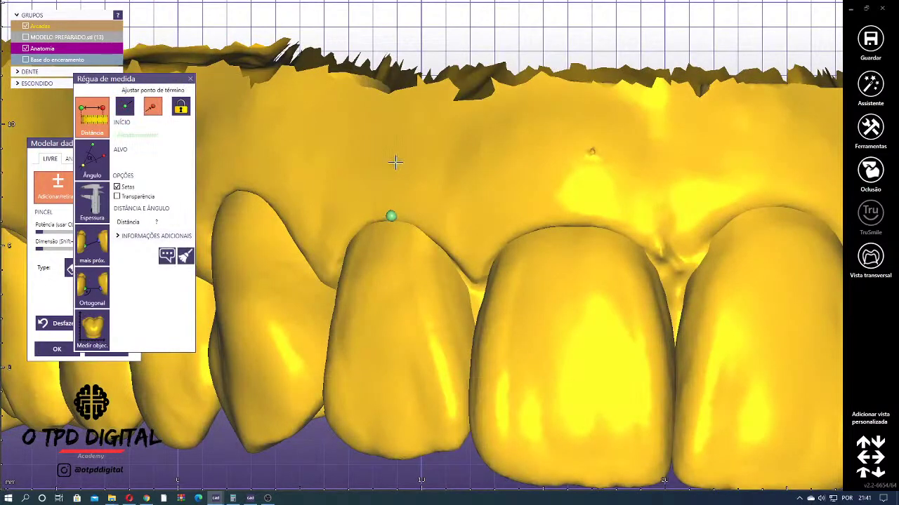
left_click(391, 160)
left_click_drag(385, 165, 395, 144)
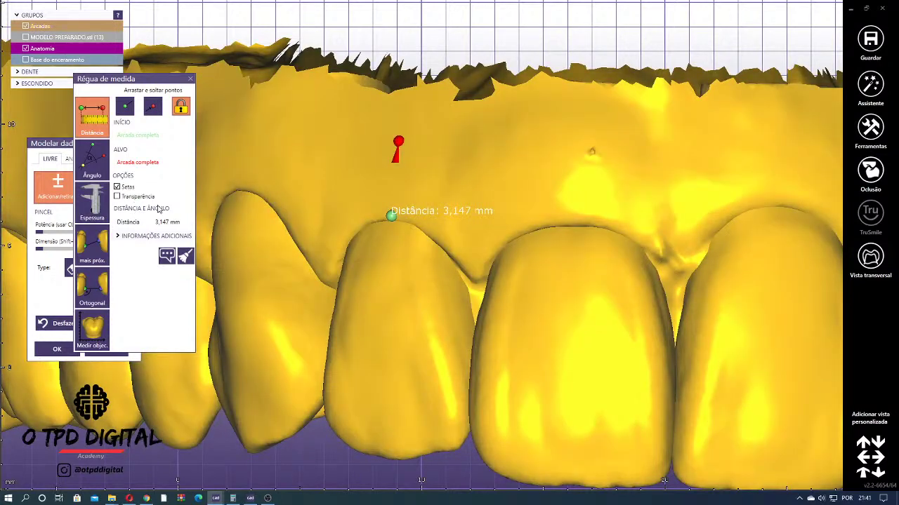
- Mark dots above the remaining front teeth with the ruler closed, and accept the scan modelling
left_click(56, 148)
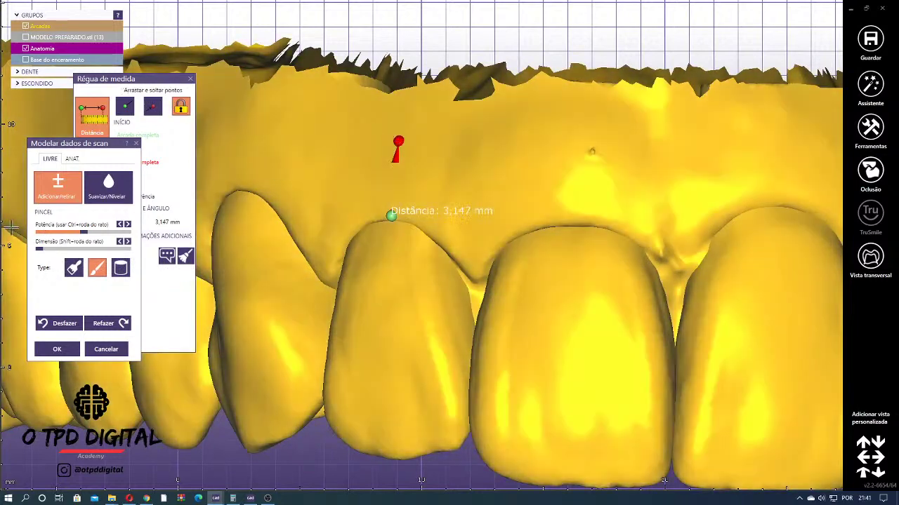
left_click(185, 256)
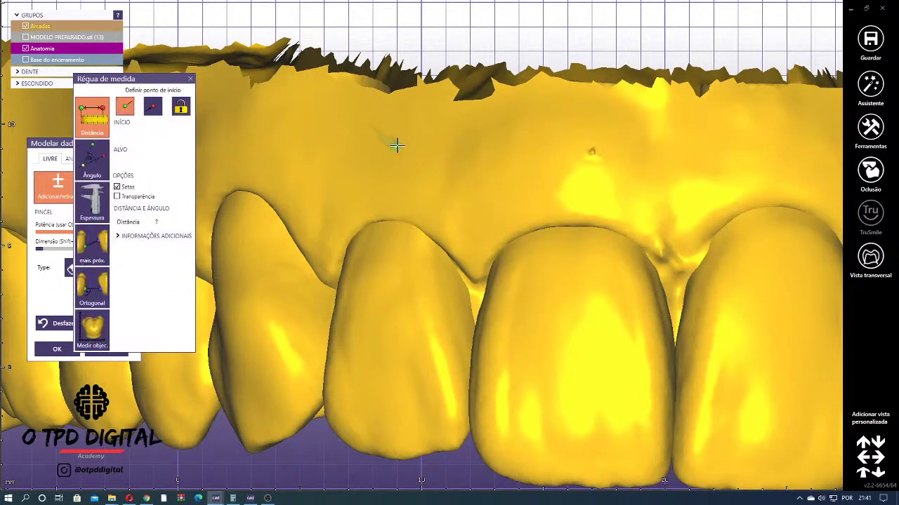
left_click(190, 79)
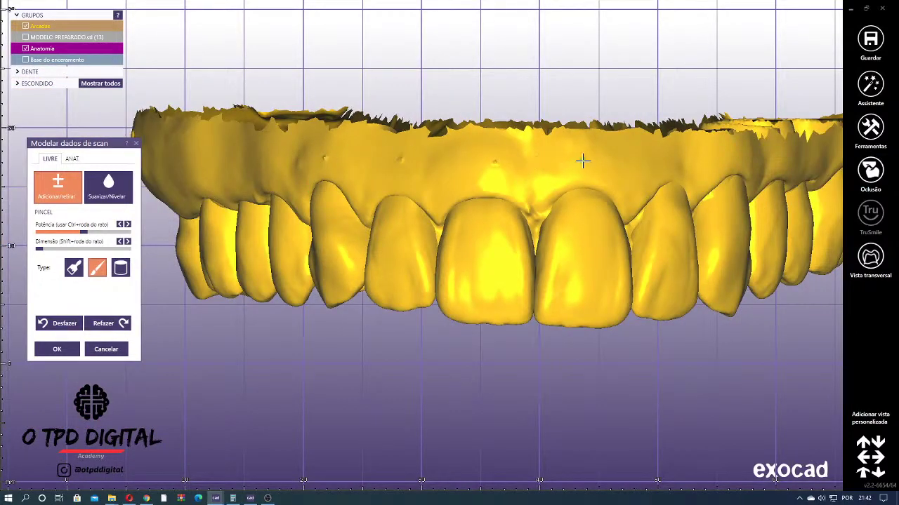
right_click_drag(583, 161, 650, 165)
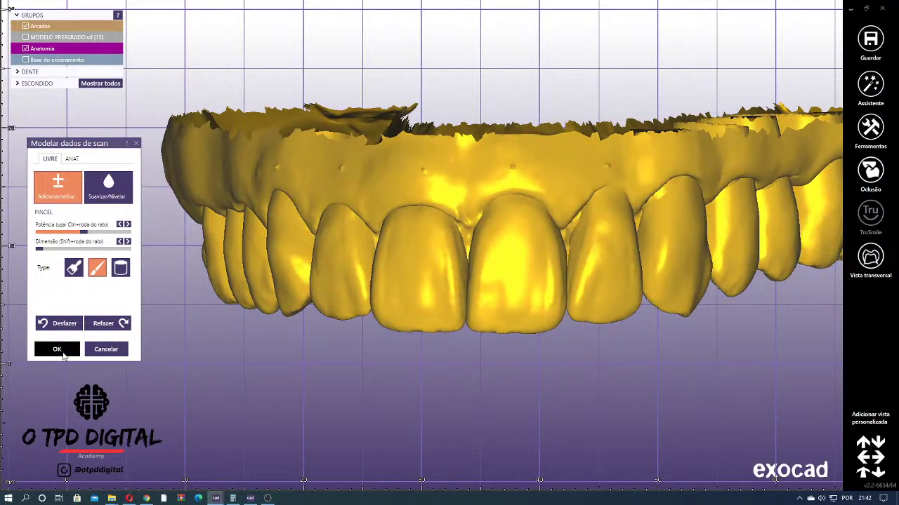
left_click(57, 349)
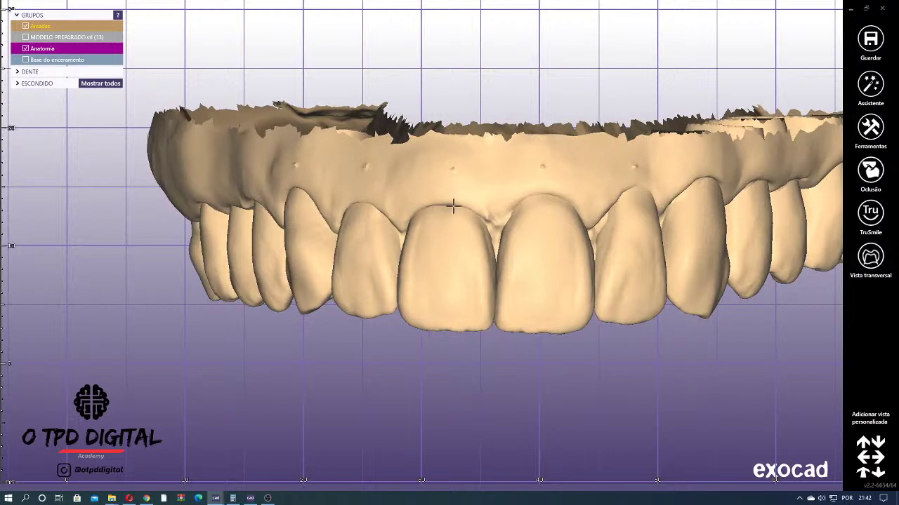
- Start the gingiva design (Desenho da gengiva) and make the wax-up base semi-transparent
scroll(450, 203, "down", 5)
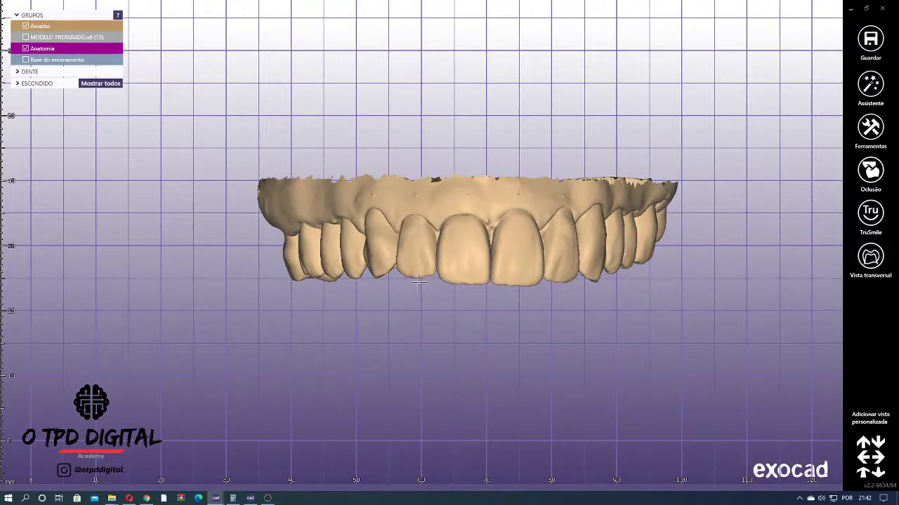
right_click(315, 143)
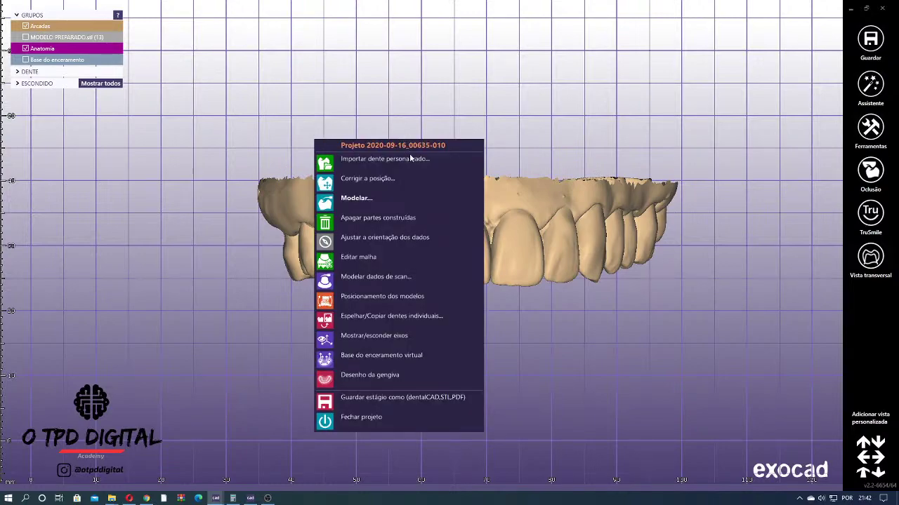
left_click(407, 375)
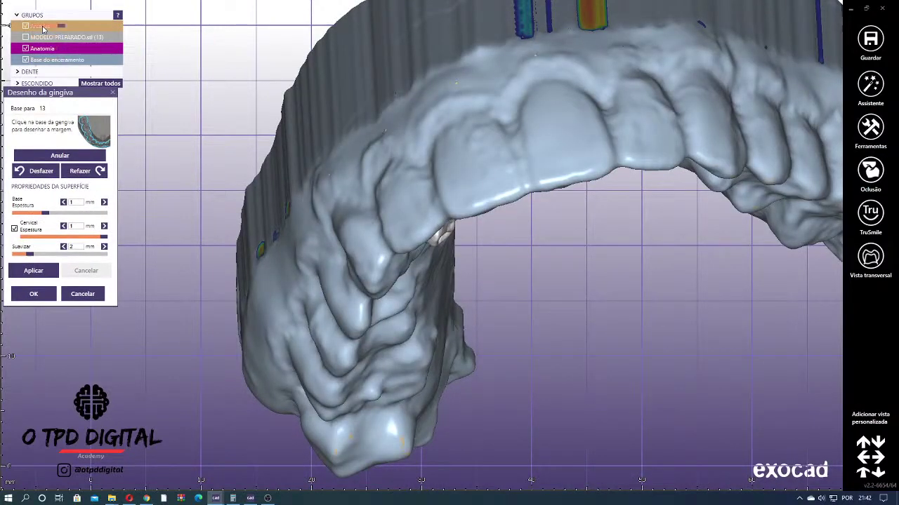
left_click(58, 61)
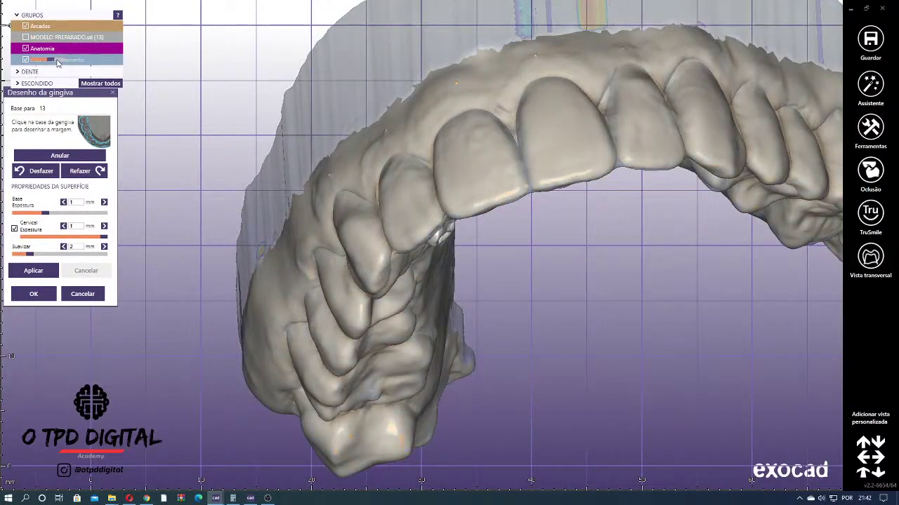
- Draw the first stretch of the gingiva margin from the premolar over the canine through its dot, adjusting the curve's point
right_click_drag(283, 181, 374, 210)
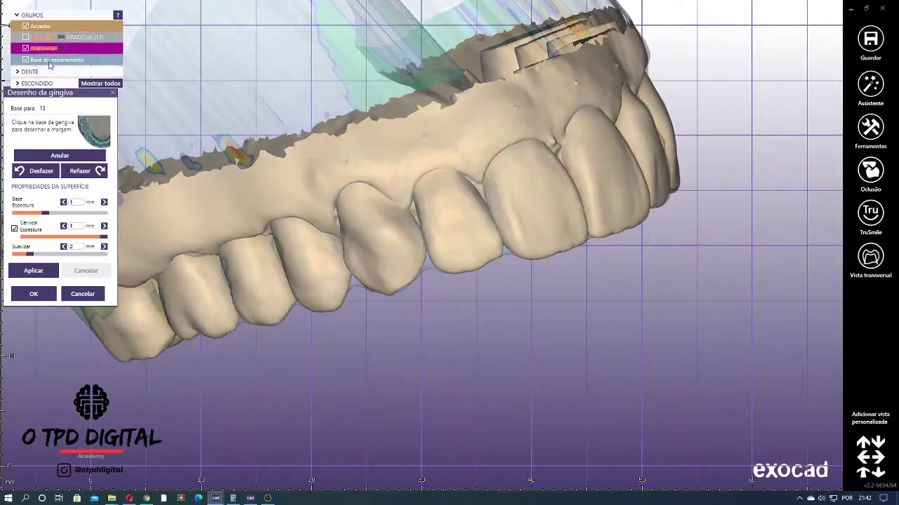
scroll(329, 231, "up", 5)
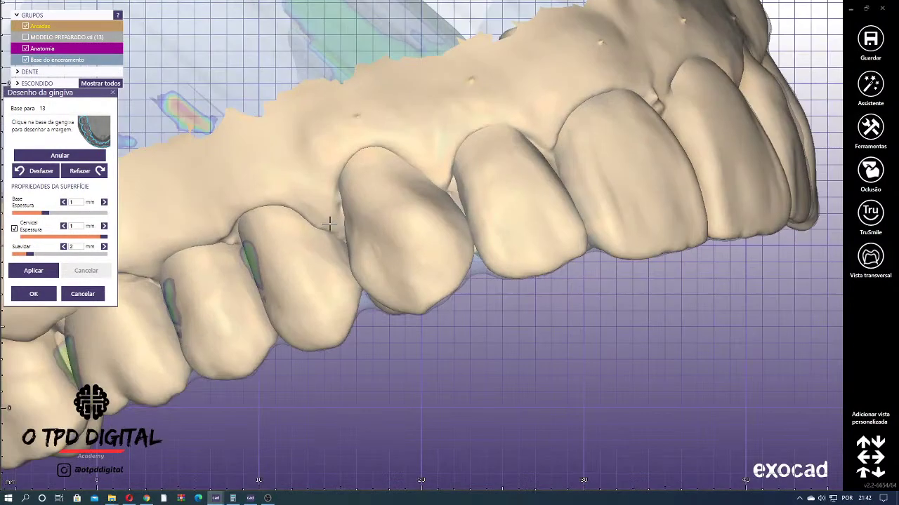
left_click(314, 169)
left_click(345, 119)
left_click(405, 115)
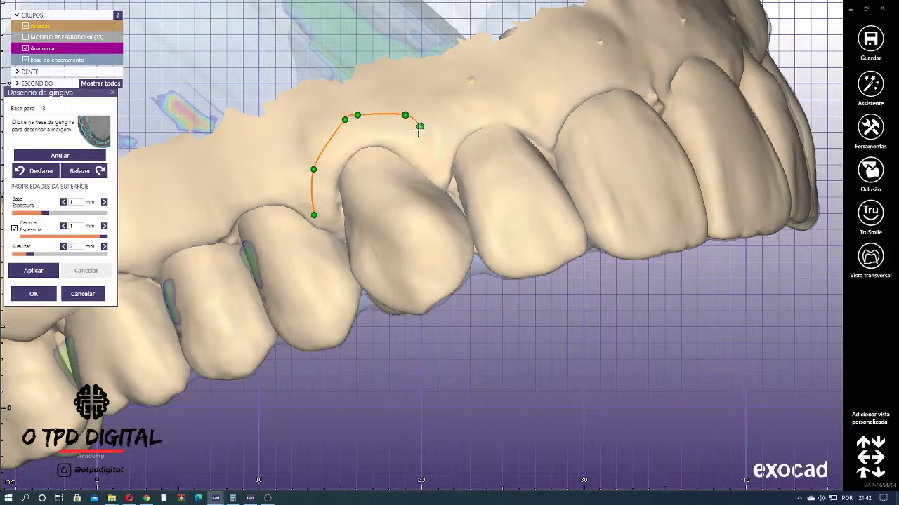
right_click_drag(419, 129, 421, 145)
mouse_move(418, 148)
left_mouse_down()
mouse_move(422, 159)
mouse_move(403, 144)
left_mouse_up()
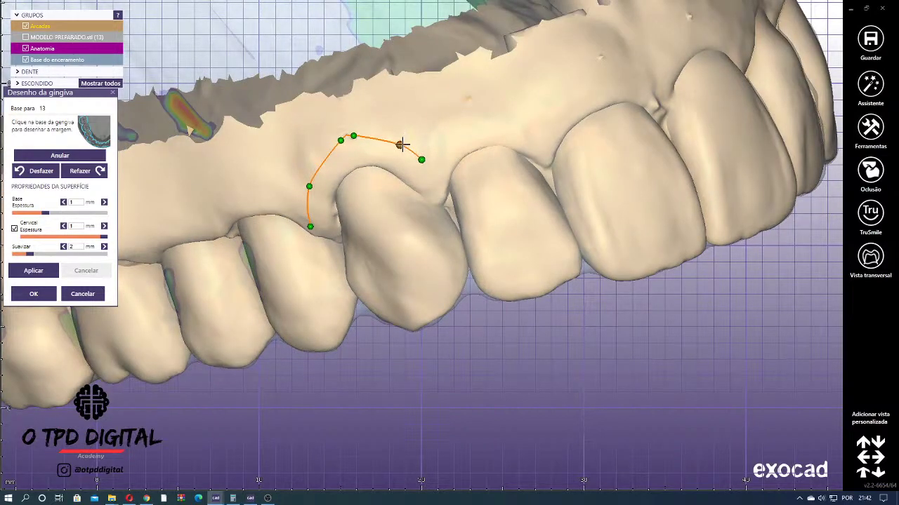
- Extend the gingiva margin in an arch over the adjacent lateral incisor, passing through its marked dot
left_click(427, 132)
left_click(457, 101)
left_click(470, 95)
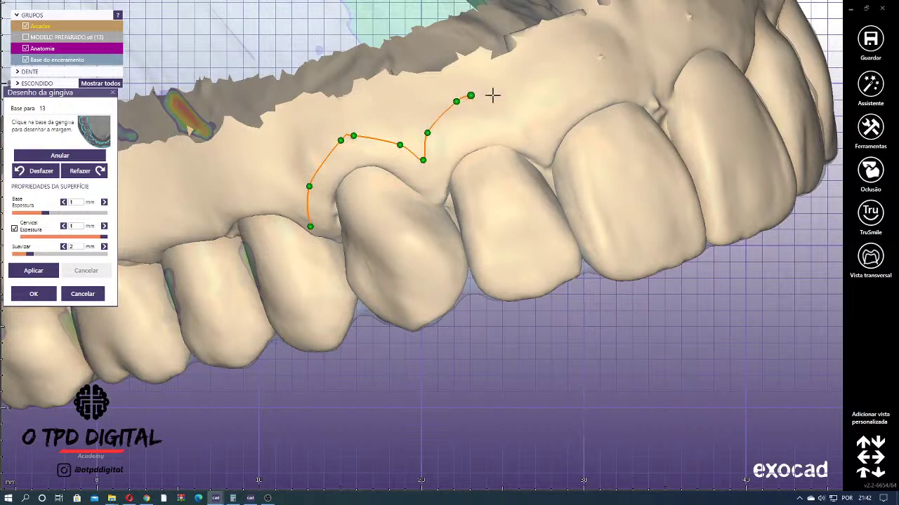
left_click(508, 98)
left_click(528, 113)
- Continue the gingiva margin over both central incisors, passing through their marked dots
right_click_drag(529, 113, 523, 192)
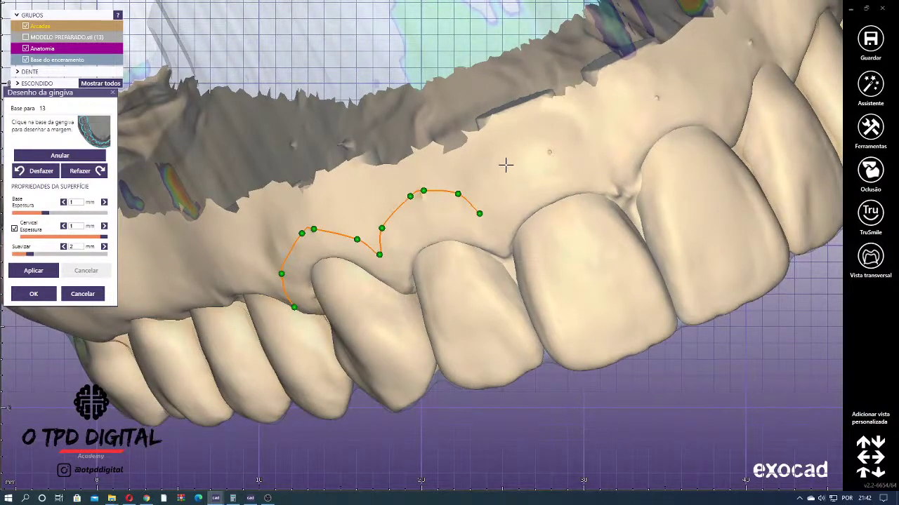
left_click(505, 165)
left_click(545, 152)
right_click_drag(545, 152, 535, 177)
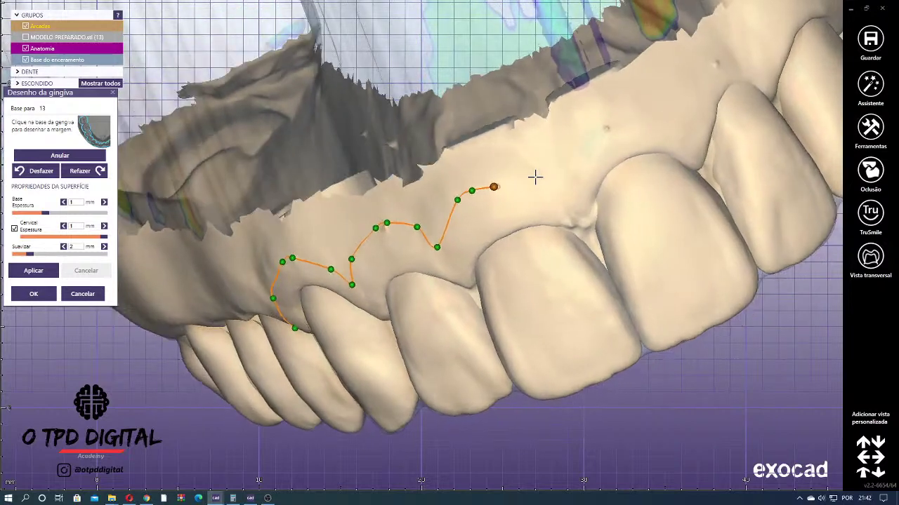
left_click(566, 165)
left_click(585, 141)
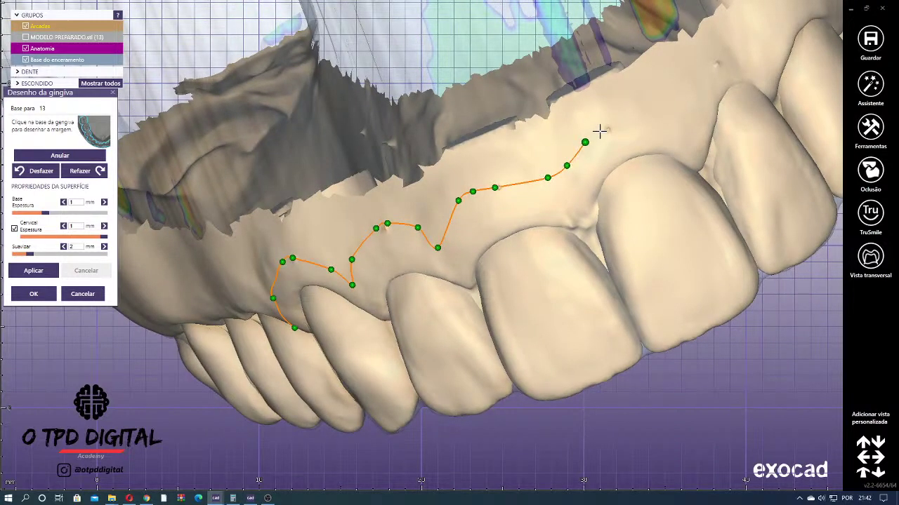
left_click(602, 130)
right_click_drag(602, 130, 604, 199)
left_click(582, 159)
left_click(601, 162)
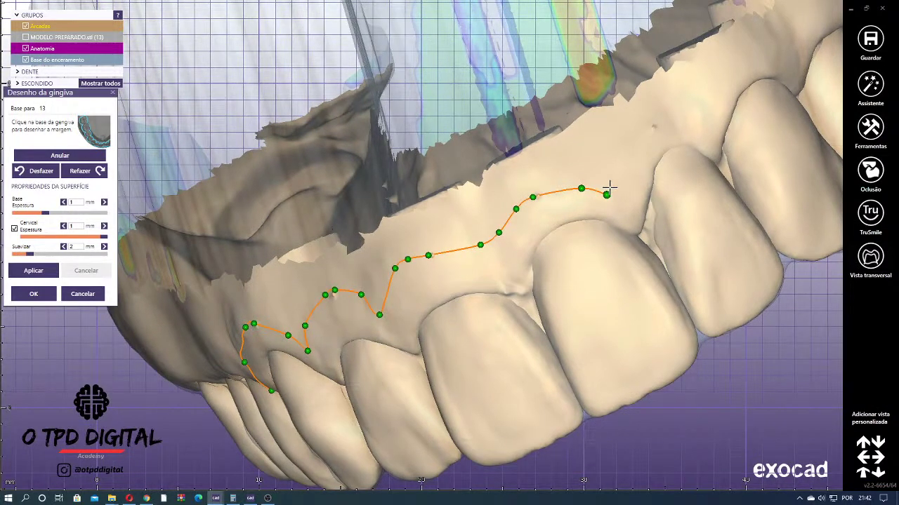
- Continue the gingiva margin over the lateral incisor and canine on the opposite side of the arch
left_click(619, 171)
left_click(628, 147)
left_click(648, 124)
right_click_drag(648, 124, 618, 159)
left_click(620, 165)
left_click(640, 136)
left_click(655, 112)
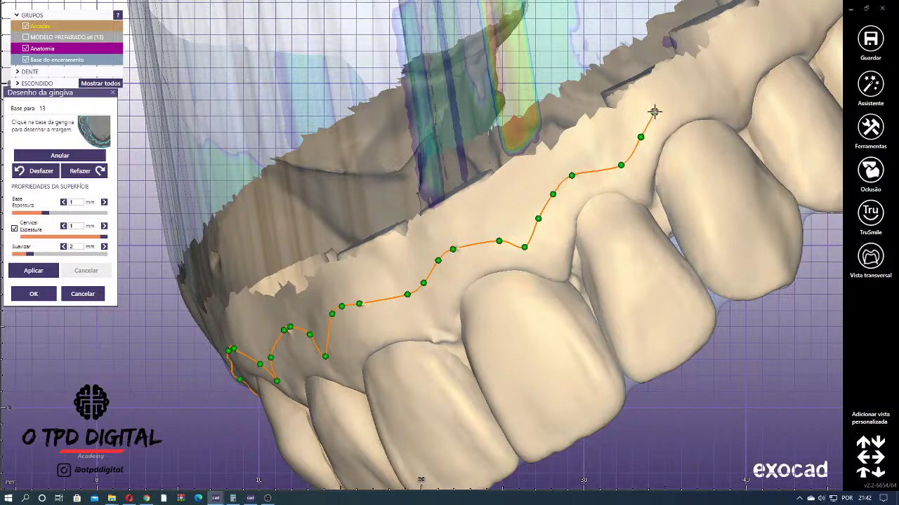
left_click(676, 92)
left_click(713, 92)
left_click(739, 111)
- Carry the gingiva margin around to the palatal side and along the gum behind the front teeth
scroll(733, 131, "down", 3)
scroll(690, 188, "down", 4)
right_click_drag(690, 188, 579, 198)
scroll(582, 183, "up", 3)
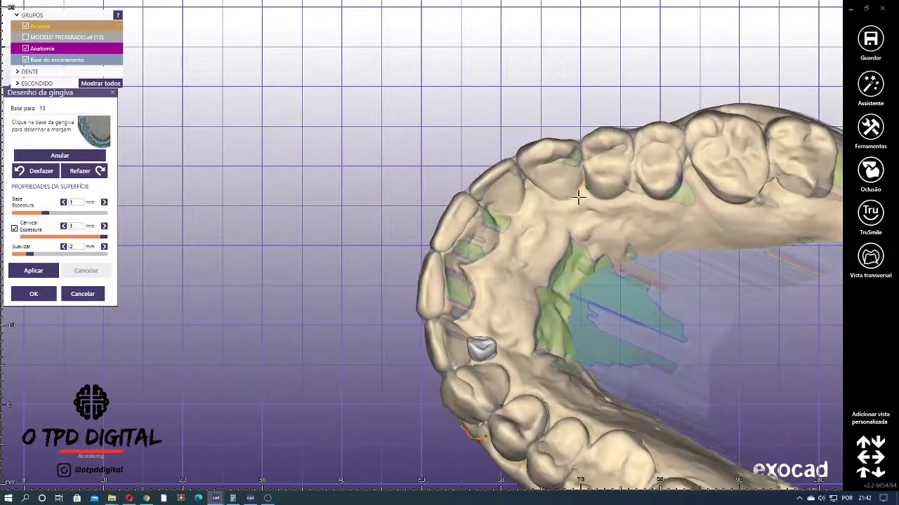
left_click(552, 220)
left_click(535, 239)
left_click(524, 253)
left_click(507, 310)
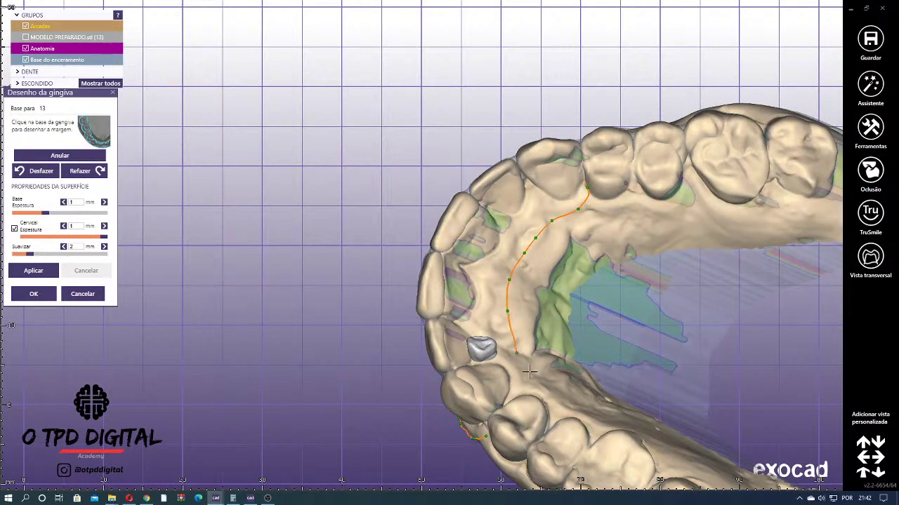
- Close the margin loop between the canine and premolar at its starting side and generate the gingiva part
left_click(516, 408)
right_click_drag(495, 427, 506, 415)
left_click(494, 431)
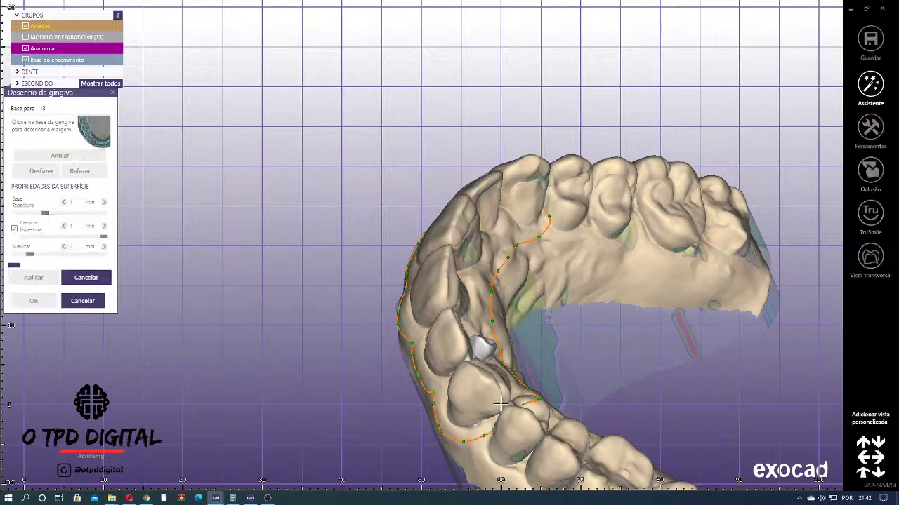
scroll(504, 218, "down", 2)
right_click_drag(504, 218, 460, 163)
scroll(475, 156, "down", 3)
scroll(454, 237, "up", 1)
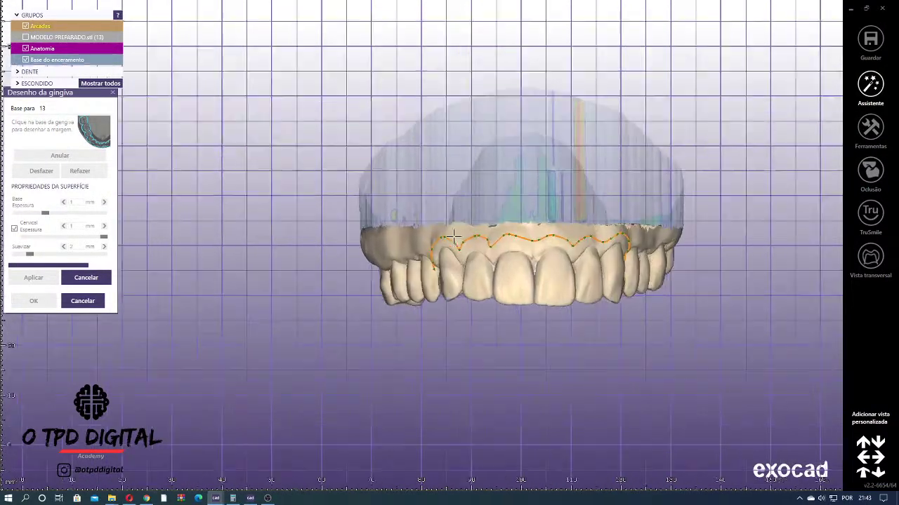
scroll(516, 239, "up", 3)
scroll(529, 120, "down", 3)
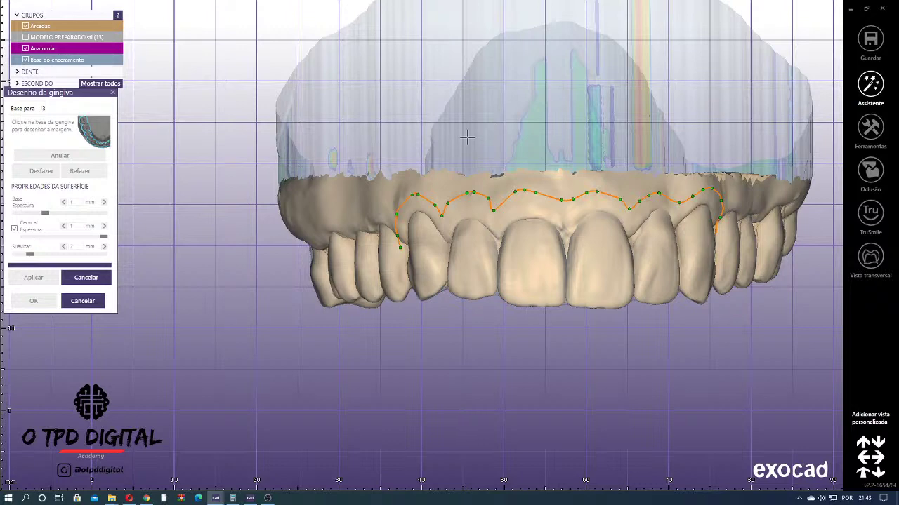
scroll(510, 194, "up", 4)
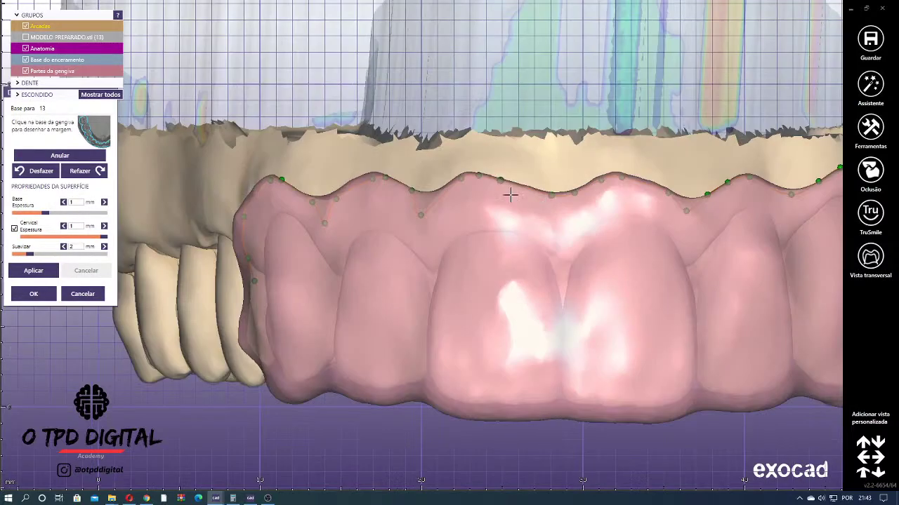
- Reshape the gingiva margin above the two central incisors by adjusting its control points for a smoother contour
left_click_drag(501, 174, 513, 175)
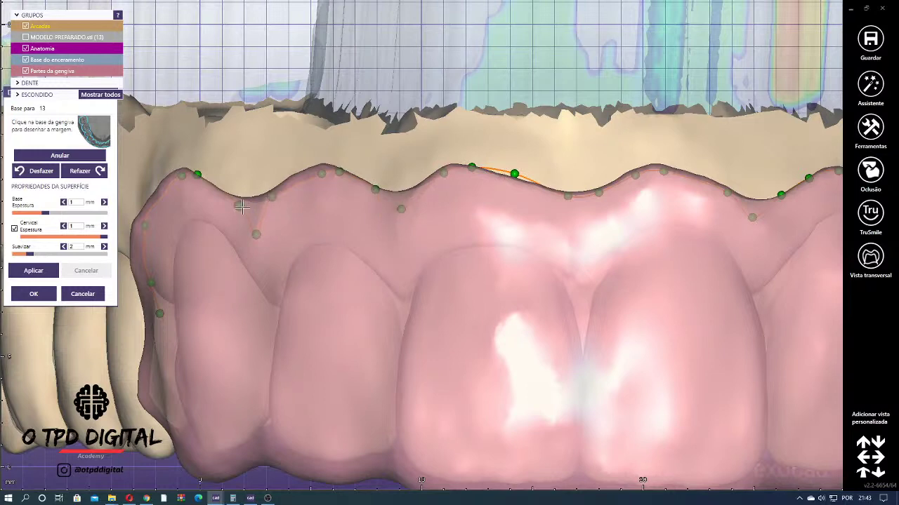
scroll(564, 217, "down", 4)
scroll(564, 216, "up", 4)
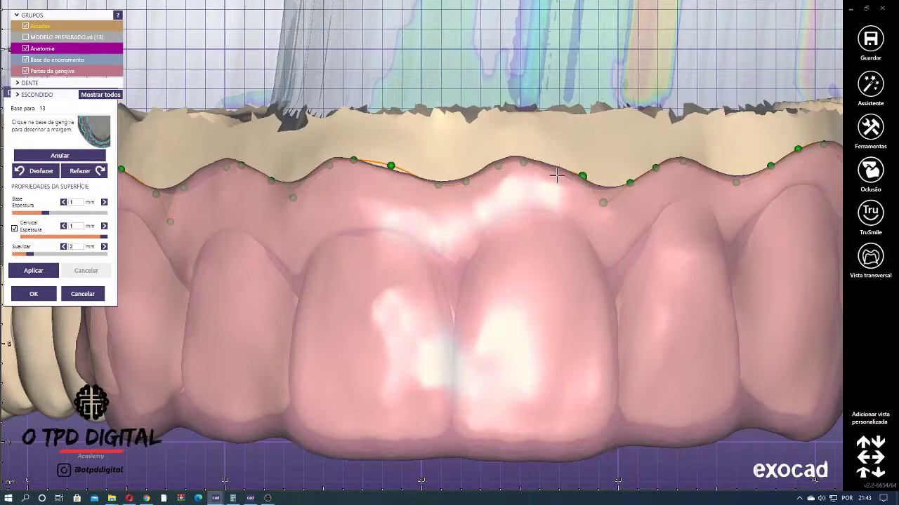
left_click(523, 162)
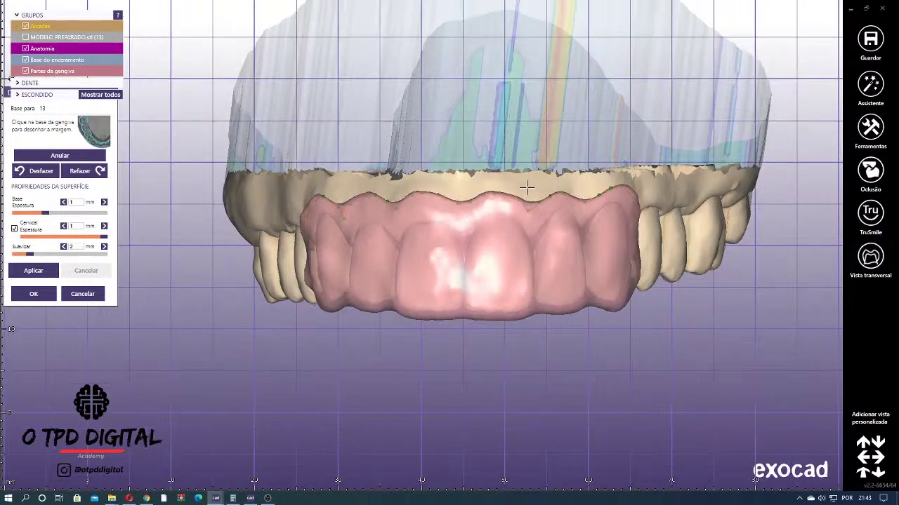
scroll(519, 193, "up", 2)
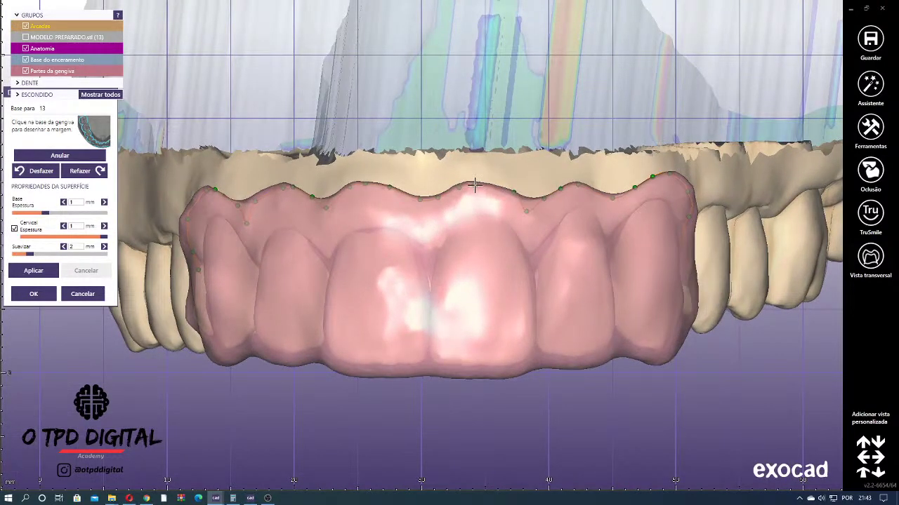
left_click(560, 187)
scroll(508, 234, "down", 5)
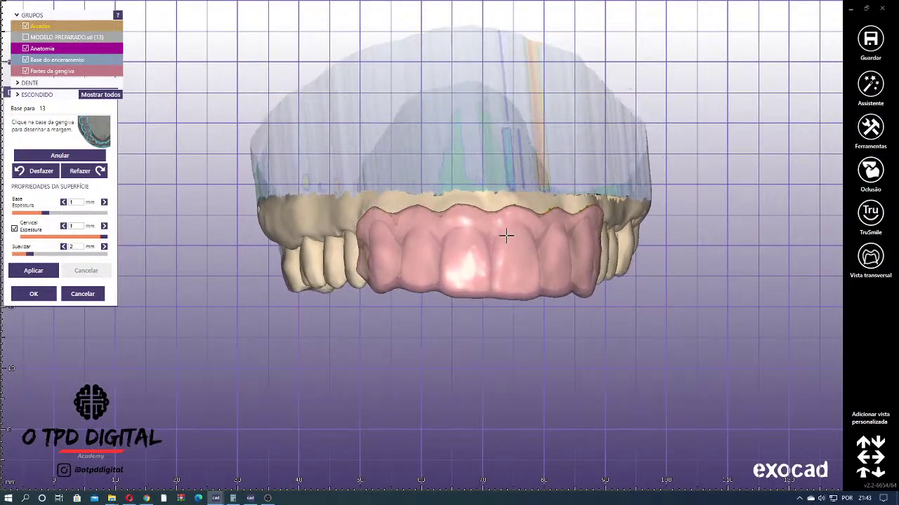
- Check the adjusted gingiva part from the front and side, and accept the gingiva design
right_click_drag(507, 236, 506, 235)
scroll(474, 228, "up", 3)
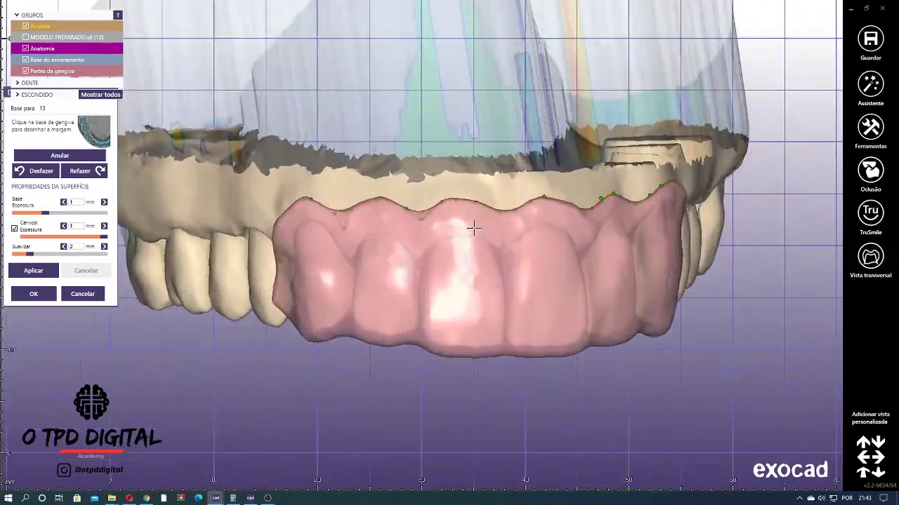
scroll(474, 228, "up", 2)
scroll(279, 209, "up", 3)
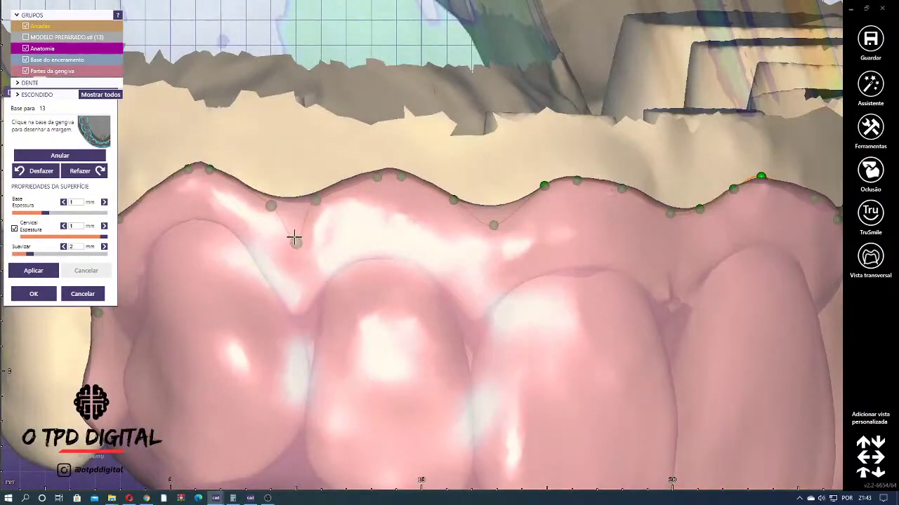
scroll(297, 215, "down", 6)
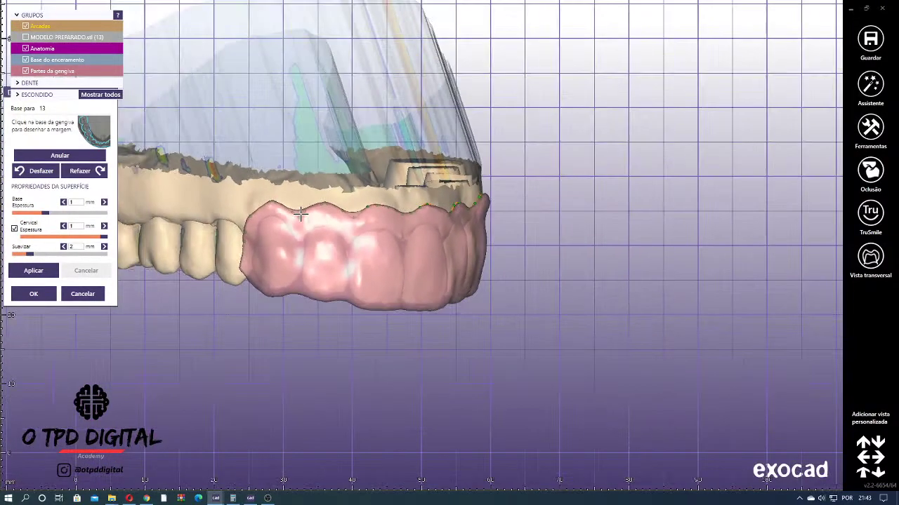
left_click(44, 295)
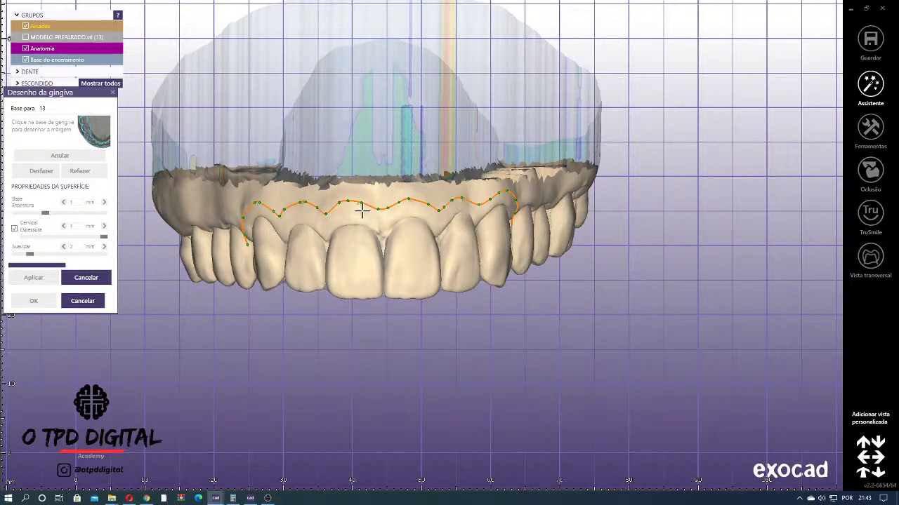
- Generate the virtual wax-up from the anatomy and gingiva parts and accept it
scroll(363, 211, "down", 4)
right_click_drag(363, 213, 387, 225)
right_click(390, 226)
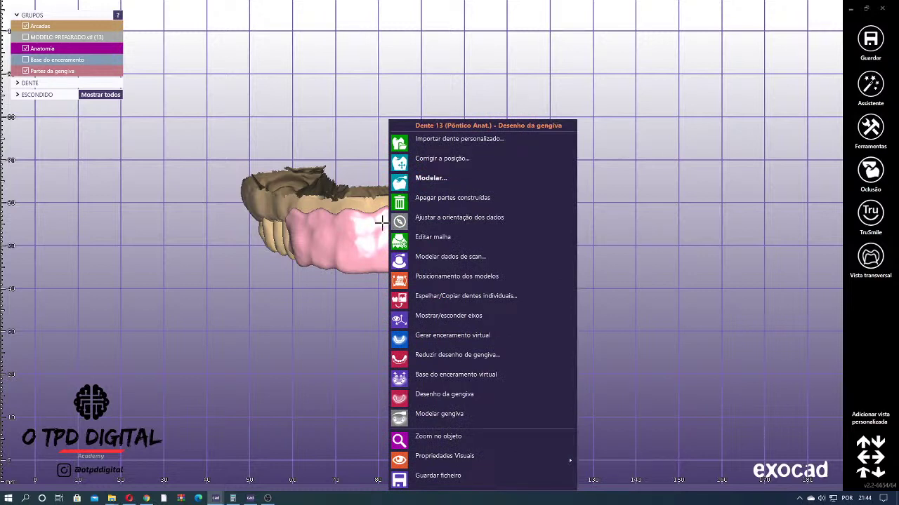
left_click(448, 334)
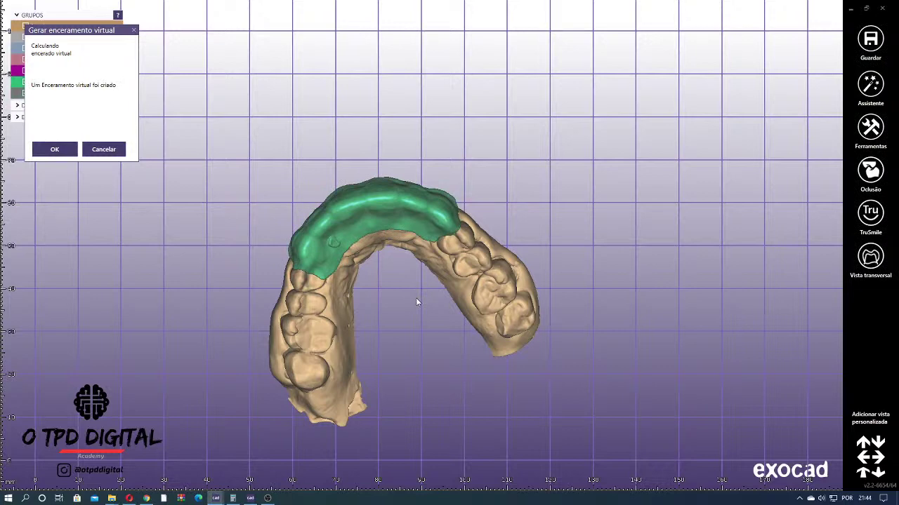
left_click(54, 148)
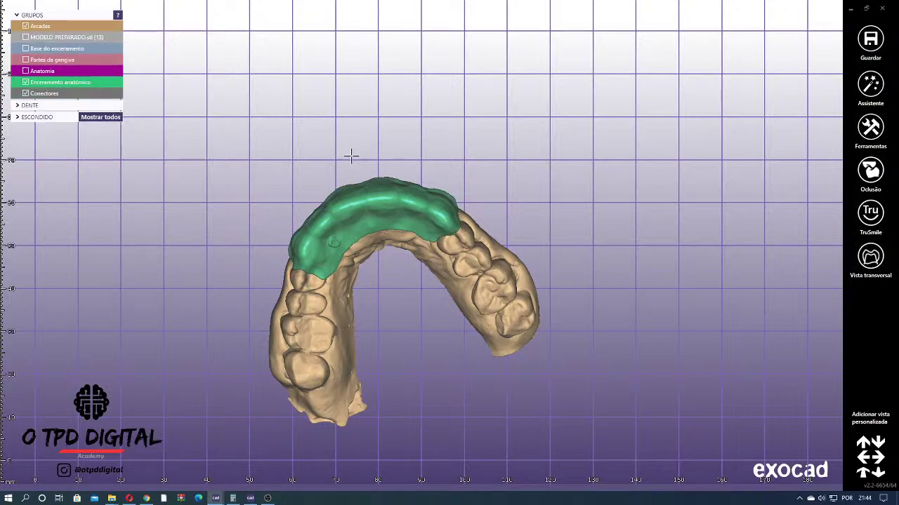
- Smooth out the small defect on the palatal surface of the wax-up with free modelling and accept the change
right_click_drag(351, 156, 389, 278)
right_click(439, 157)
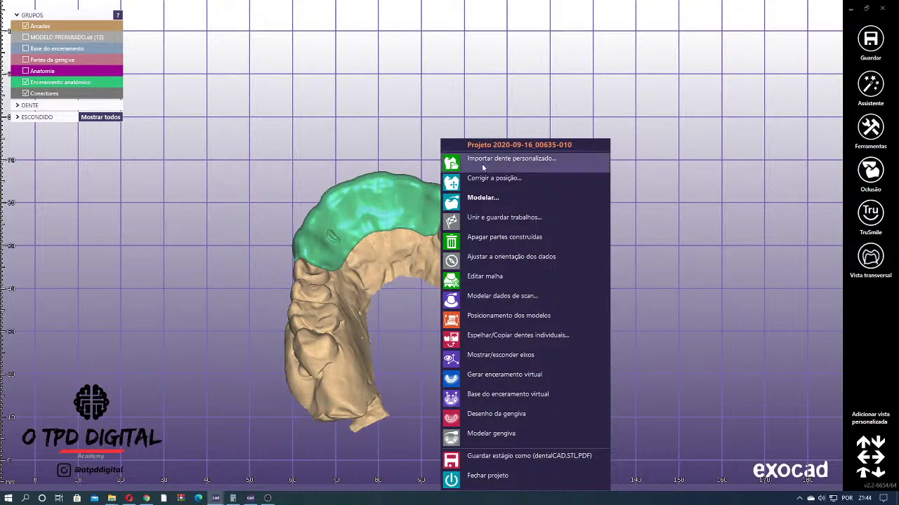
left_click(478, 198)
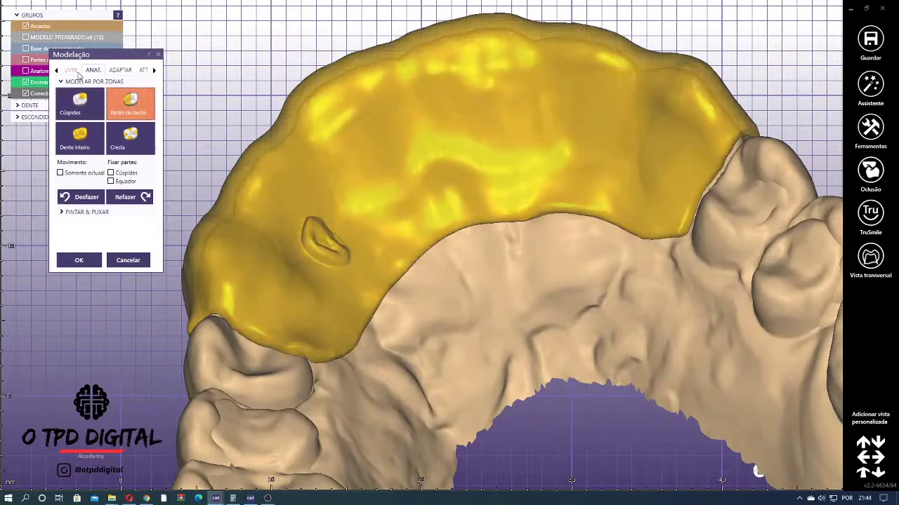
left_click(73, 70)
mouse_move(305, 240)
left_mouse_down()
mouse_move(321, 229)
mouse_move(296, 254)
left_mouse_up()
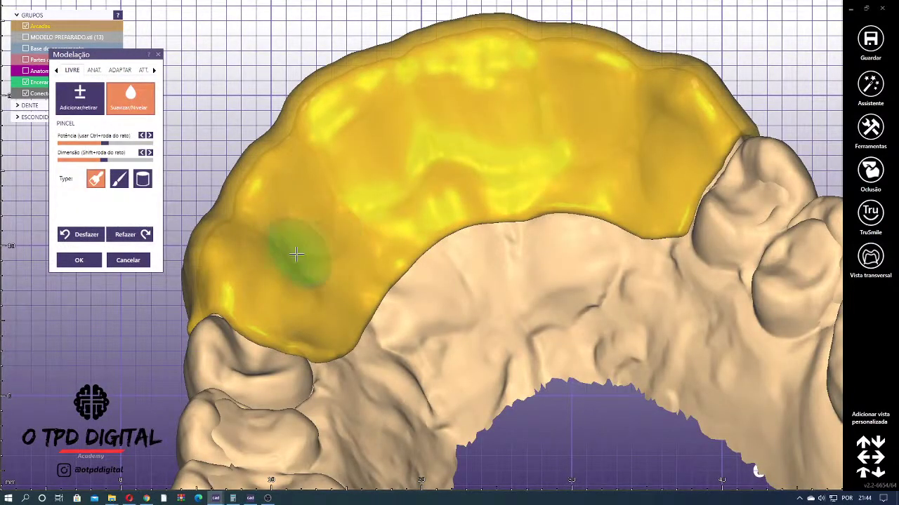
scroll(296, 254, "down", 5)
right_click_drag(296, 255, 358, 196)
left_click(87, 260)
scroll(309, 251, "down", 4)
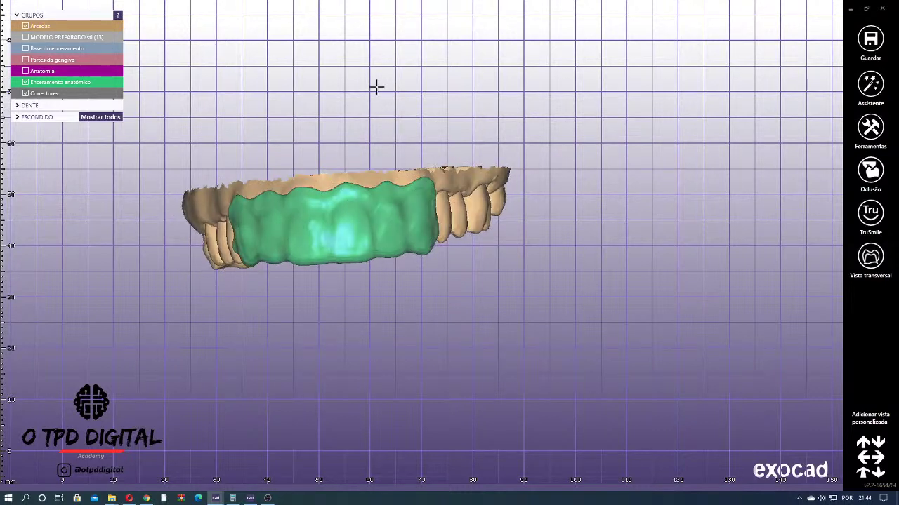
- Set up a subtractive attachment on the wax-up using the parametric extrusion design
right_click(377, 89)
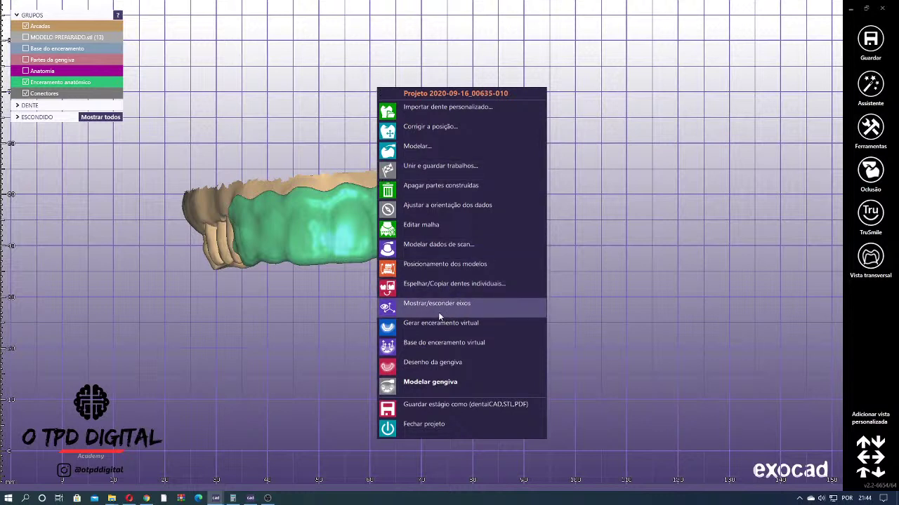
left_click(419, 147)
left_click(173, 97)
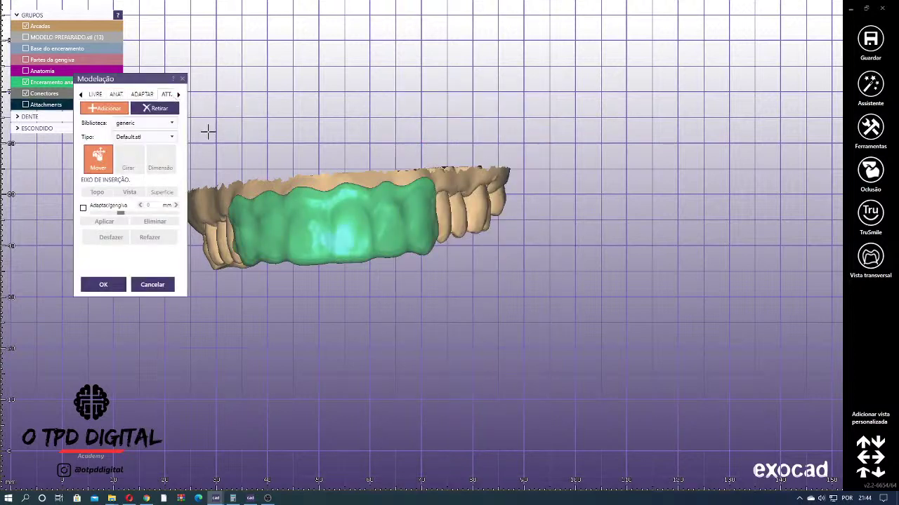
left_click(159, 109)
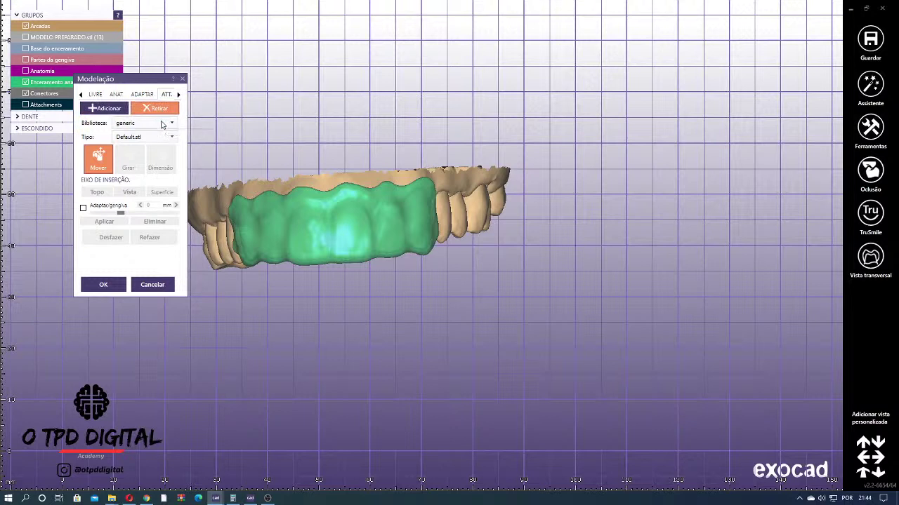
left_click(162, 124)
scroll(172, 190, "down", 3)
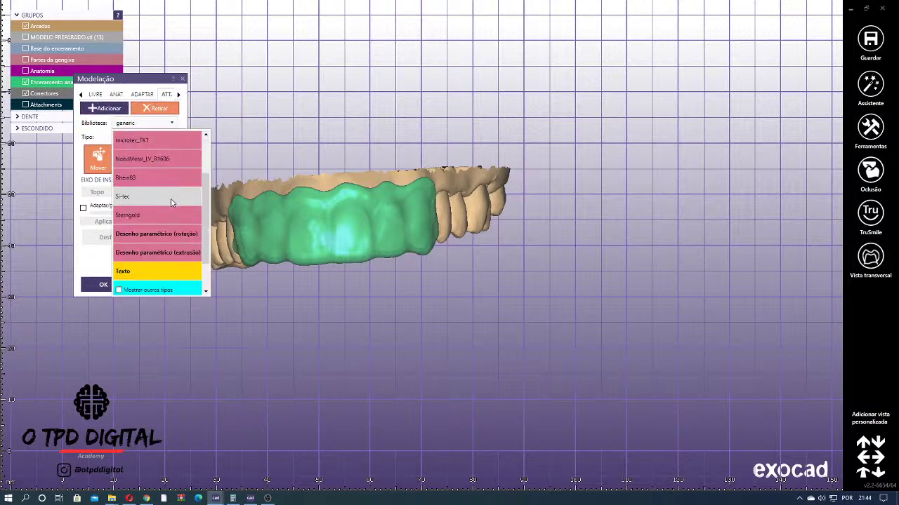
left_click(175, 253)
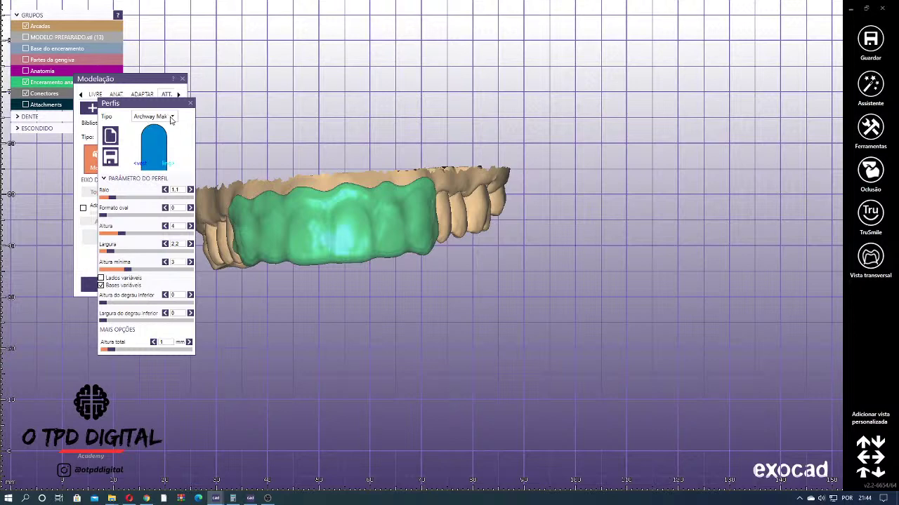
- Place the extruded attachment in the gum area above the central incisor and turn its arch profile to face forward
scroll(295, 208, "up", 5)
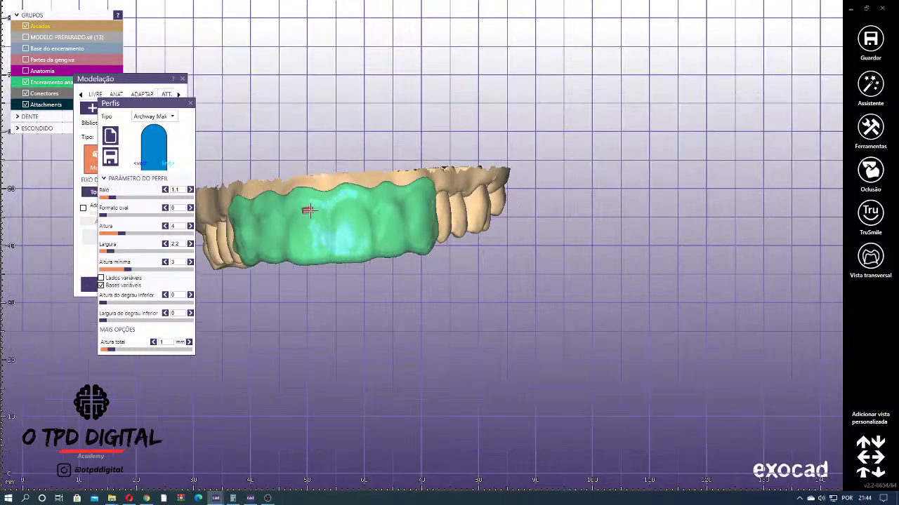
left_click_drag(162, 105, 756, 129)
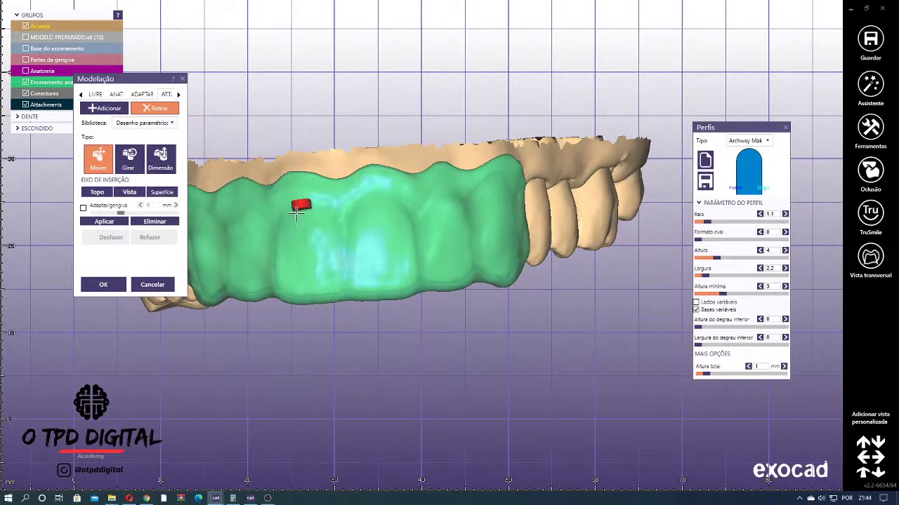
left_click_drag(300, 202, 295, 188)
left_click(132, 163)
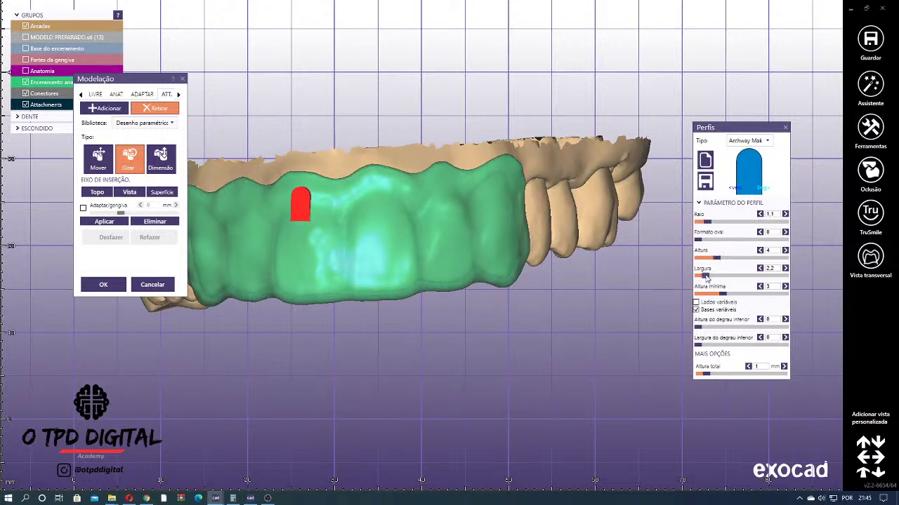
- Try the Archway profile with radius 1.5, oval shape 0.1, height 1.51 and width 5.14
left_click_drag(705, 276, 718, 275)
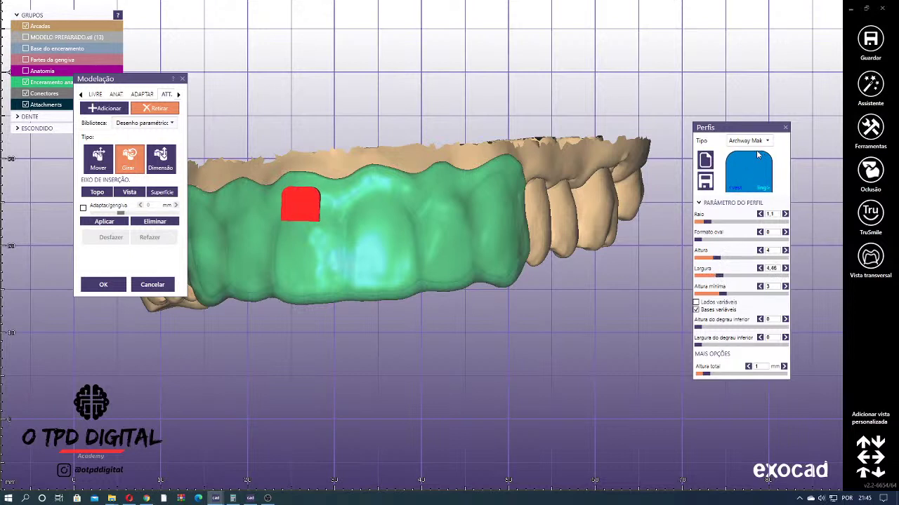
left_click(765, 141)
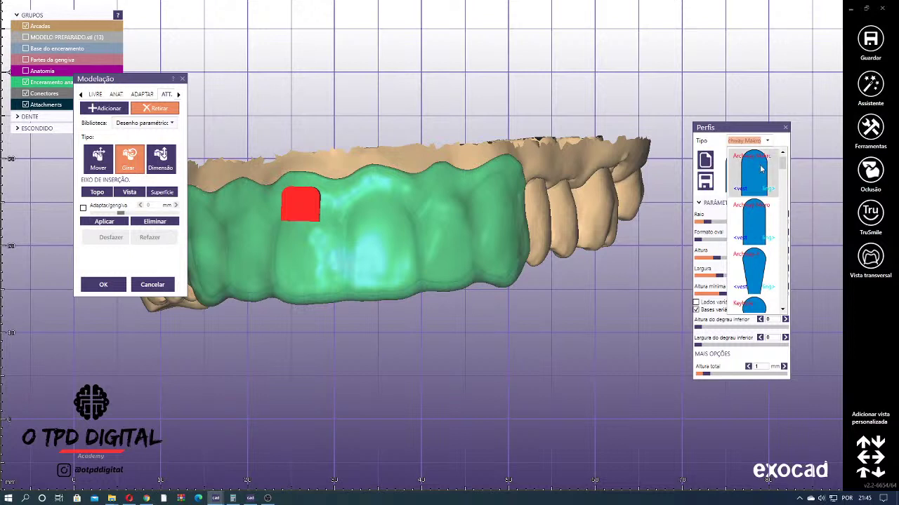
left_click(758, 170)
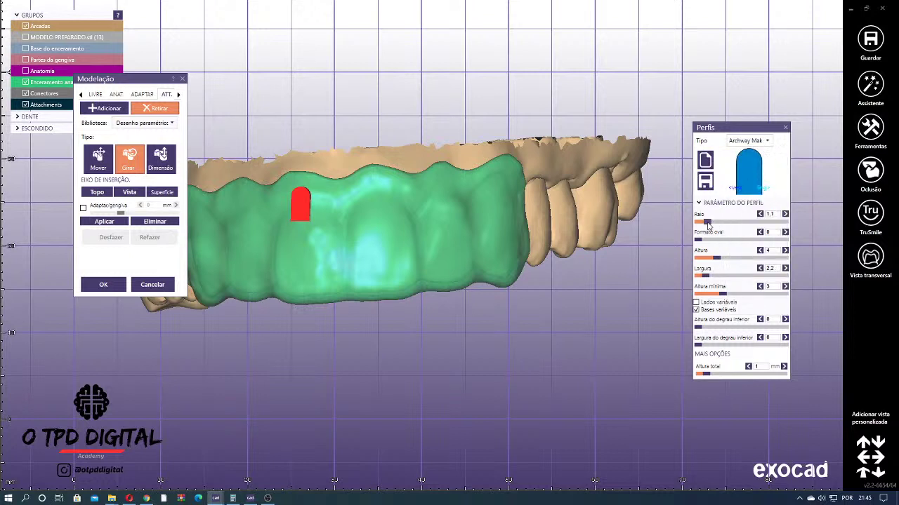
left_click_drag(715, 259, 705, 261)
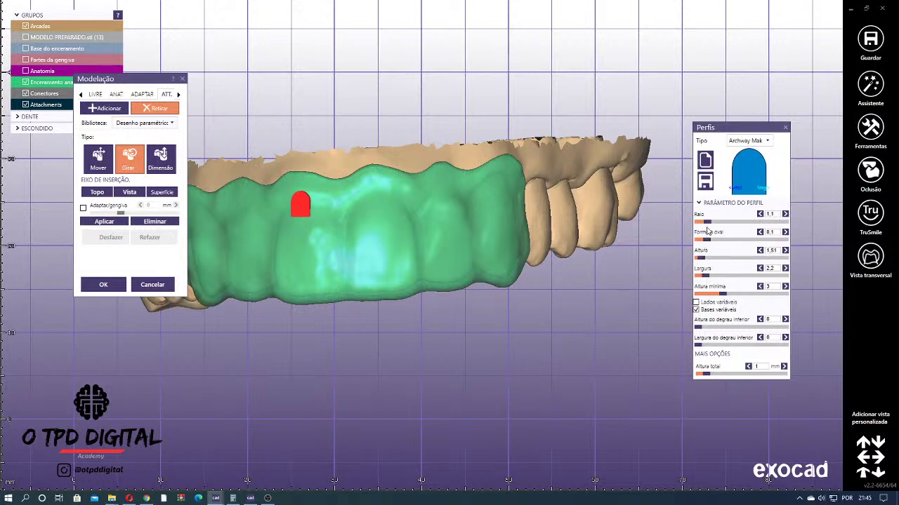
mouse_move(710, 273)
left_mouse_down()
mouse_move(734, 276)
mouse_move(716, 279)
left_mouse_up()
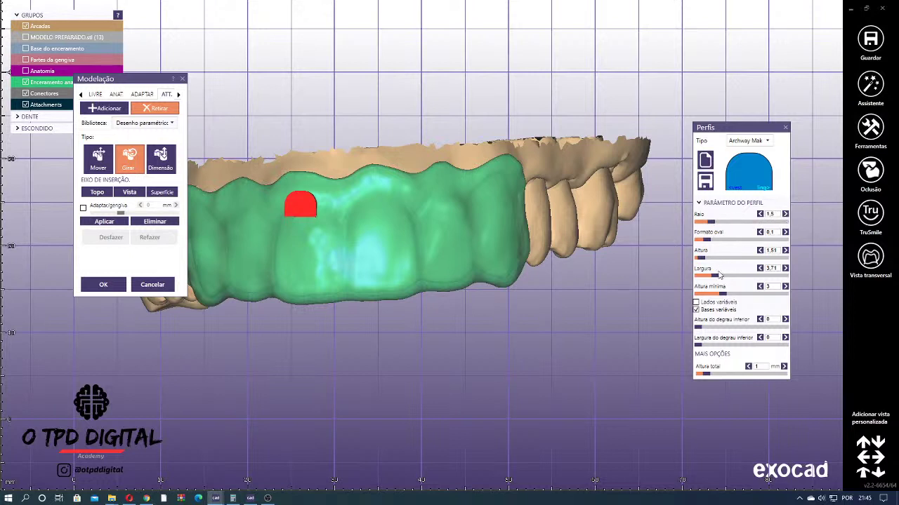
left_click_drag(714, 275, 723, 275)
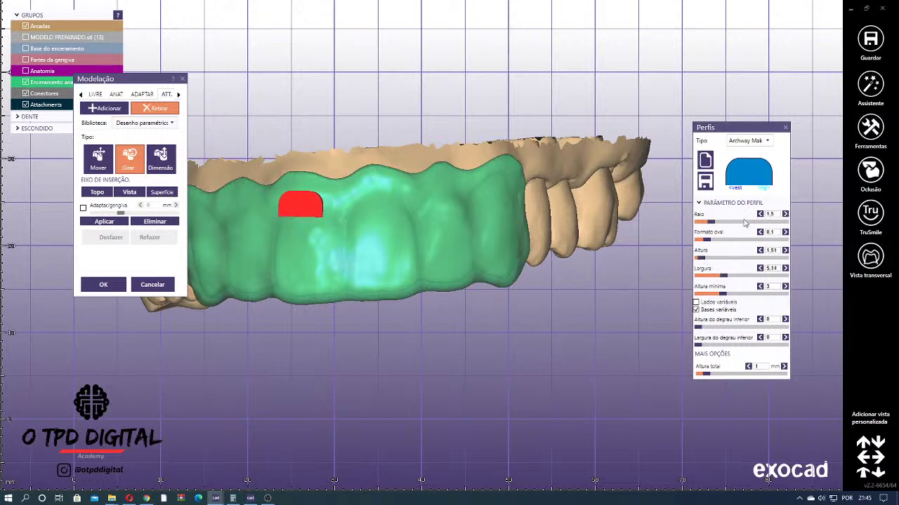
- Switch the attachment profile to NM_BR-STD and set its total height to 1.33 mm
left_click(769, 143)
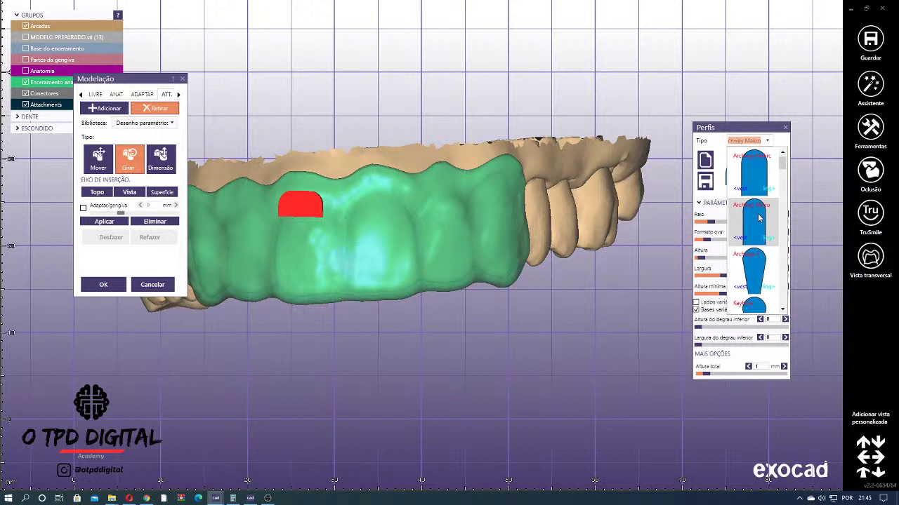
scroll(758, 218, "down", 5)
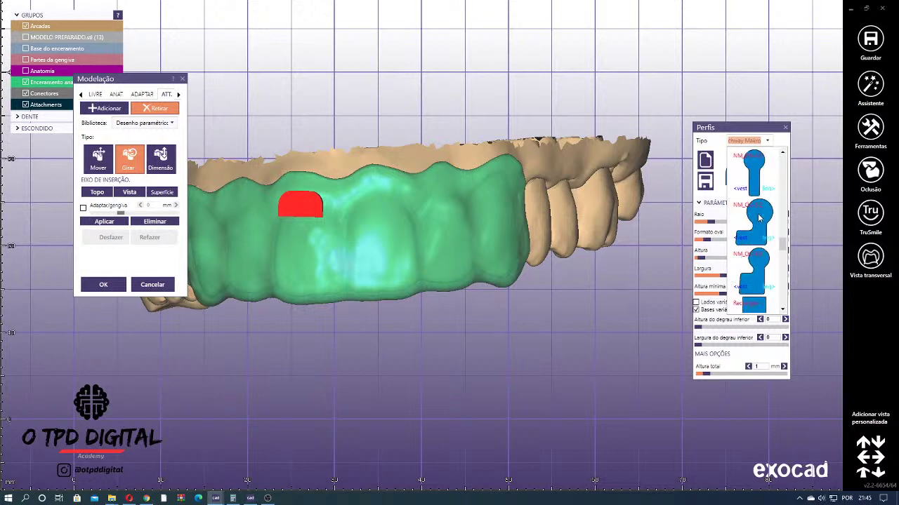
left_click(758, 218)
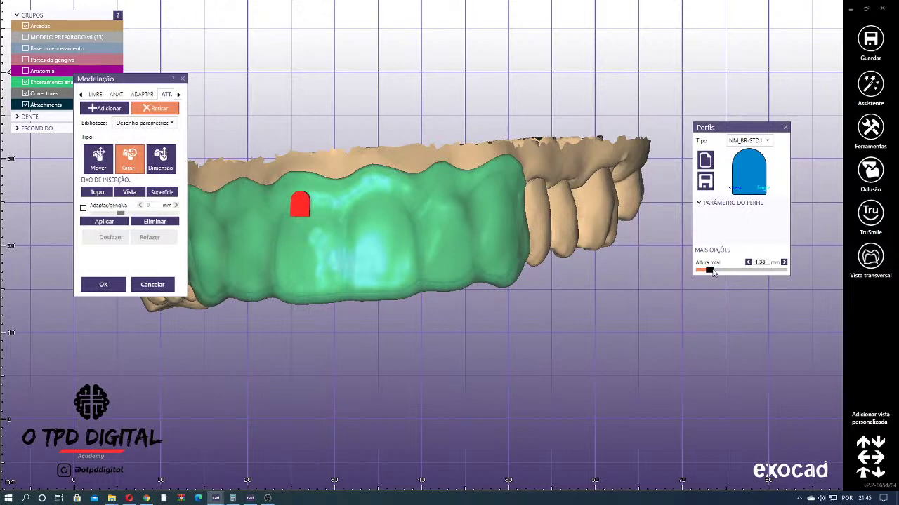
left_click_drag(713, 273, 713, 273)
- Enlarge the arch-shaped attachment above the central incisor and subtract it from the wax-up
left_click(171, 164)
scroll(250, 202, "up", 4)
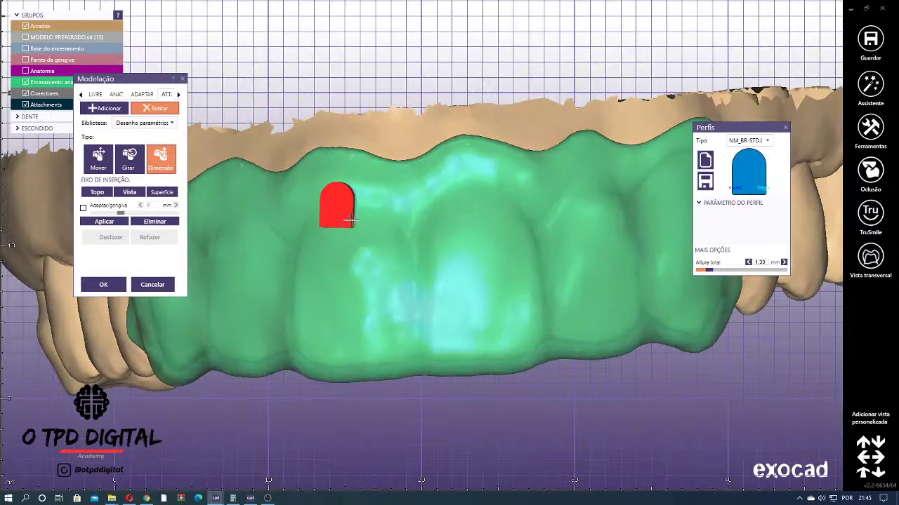
mouse_move(349, 220)
left_mouse_down()
mouse_move(360, 202)
mouse_move(366, 207)
left_mouse_up()
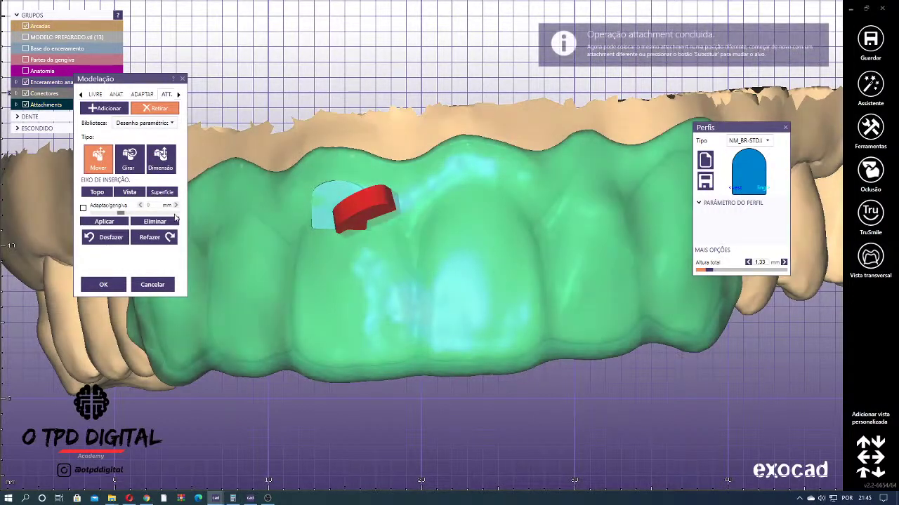
- Undo the last attachment subtraction from the wax-up above the central incisor
mouse_move(337, 163)
right_mouse_down()
mouse_move(347, 204)
mouse_move(340, 167)
right_mouse_up()
left_click(105, 222)
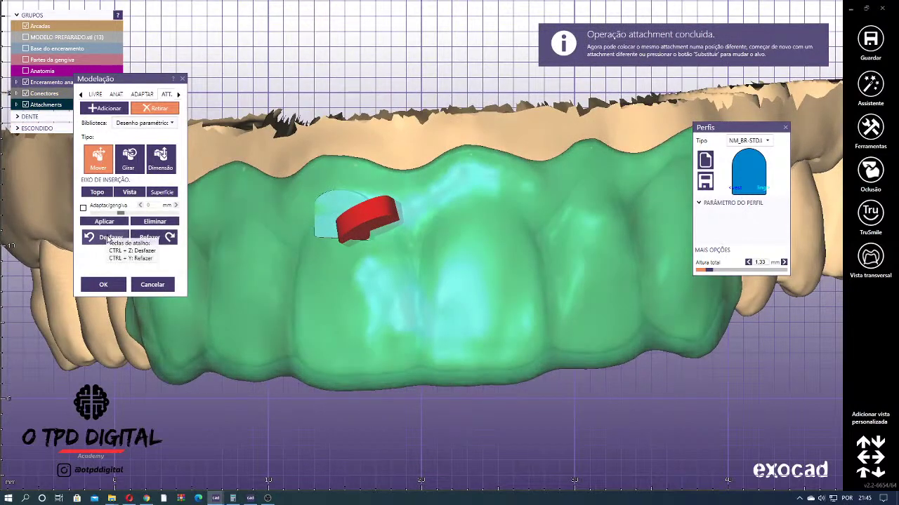
left_click(107, 238)
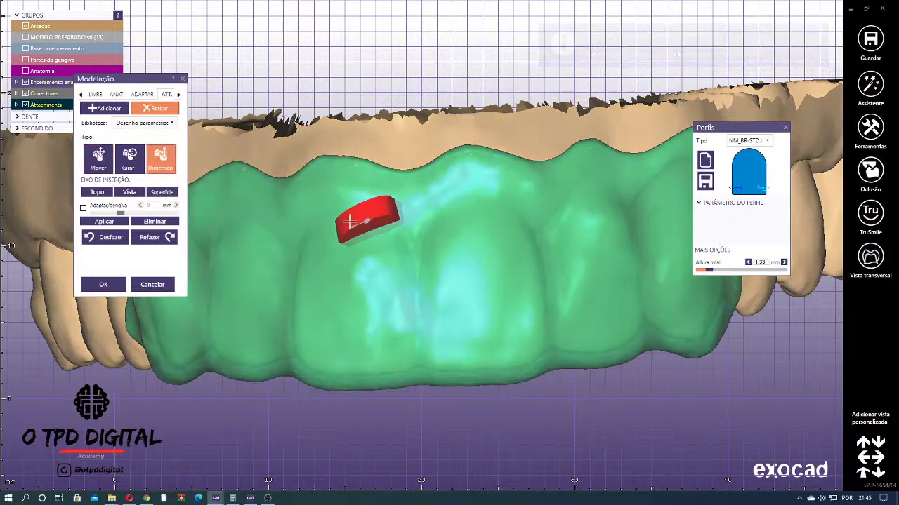
- Rotate the arch-shaped attachment so its profile faces forward and its base sits nearly level on the central incisor
mouse_move(358, 220)
left_mouse_down()
mouse_move(346, 222)
mouse_move(353, 203)
mouse_move(370, 227)
left_mouse_up()
left_click(131, 160)
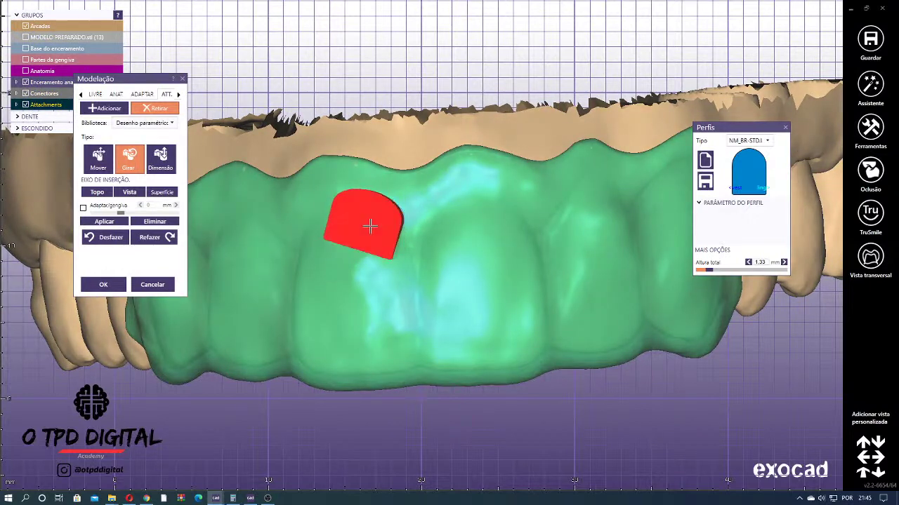
left_click_drag(350, 194, 349, 245)
- Enlarge the arch-shaped attachment and move it down over the upper part of the central incisor
left_click(160, 158)
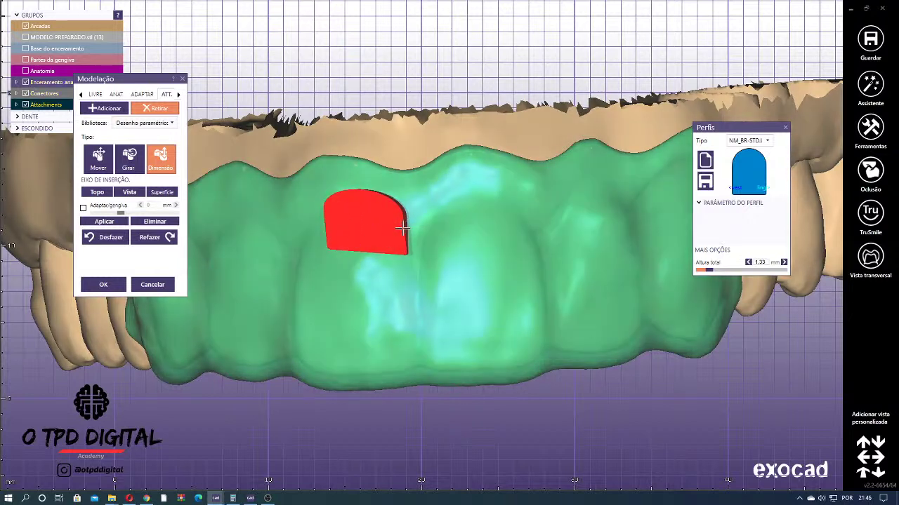
left_click_drag(405, 227, 379, 251)
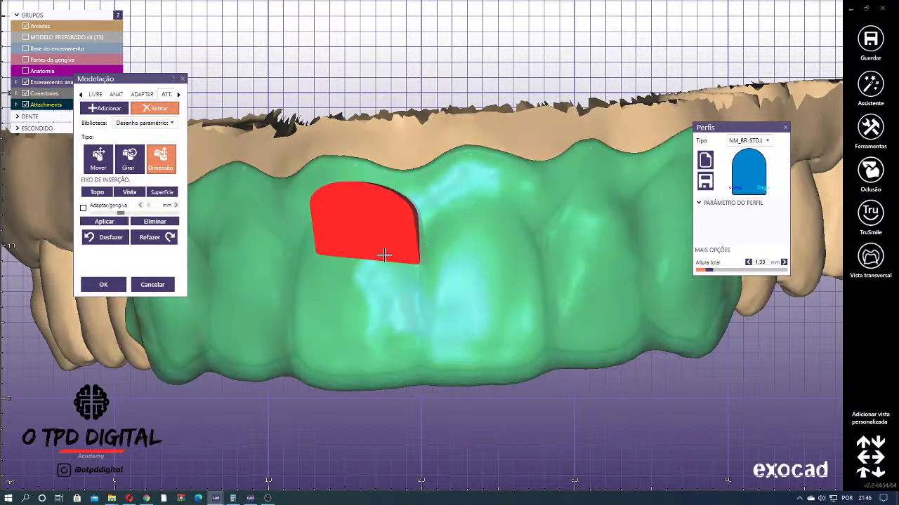
left_click(98, 158)
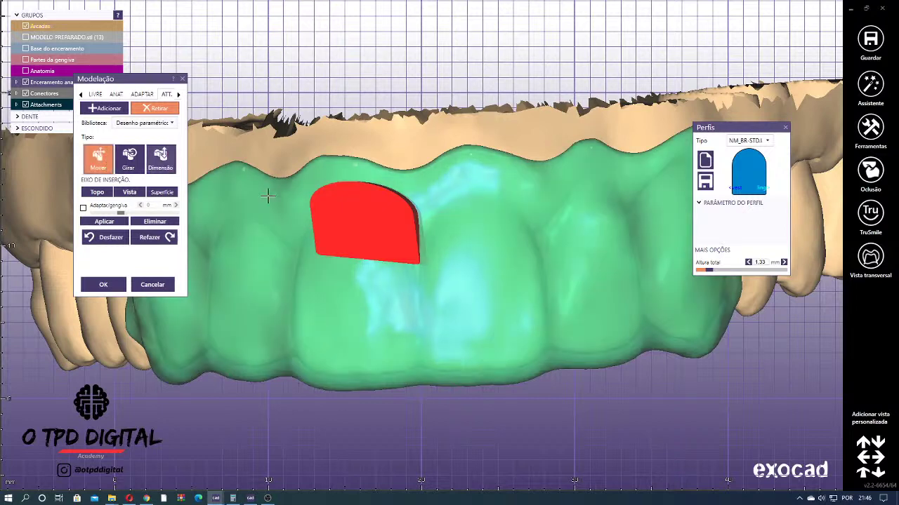
mouse_move(338, 233)
left_mouse_down()
mouse_move(327, 248)
mouse_move(339, 239)
left_mouse_up()
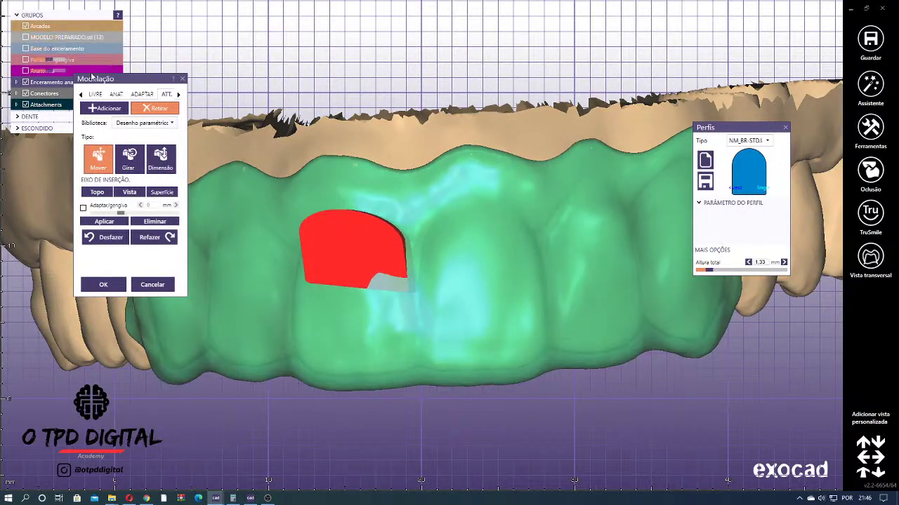
- Make the anatomic wax-up semi-transparent and align the arch attachment with the central incisor underneath
left_click_drag(96, 79, 87, 109)
scroll(59, 83, "down", 3)
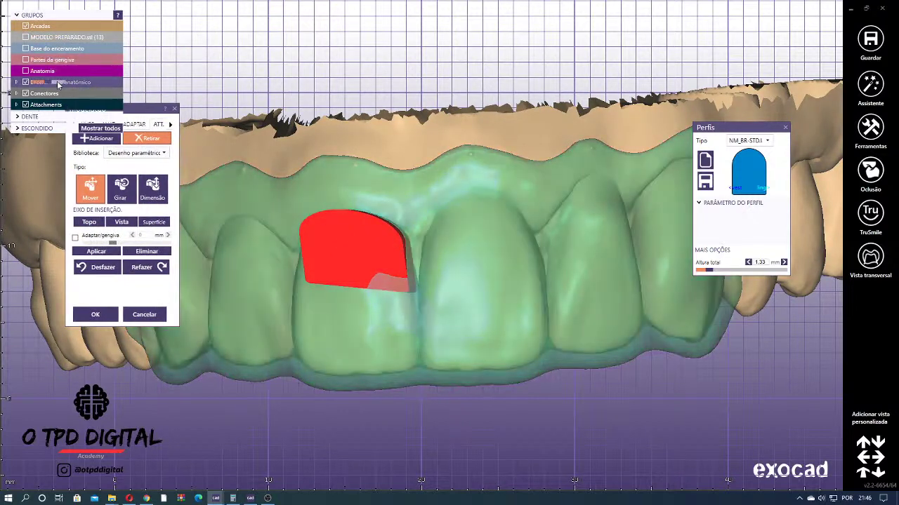
right_click_drag(370, 212, 383, 237)
left_click_drag(383, 239, 365, 243)
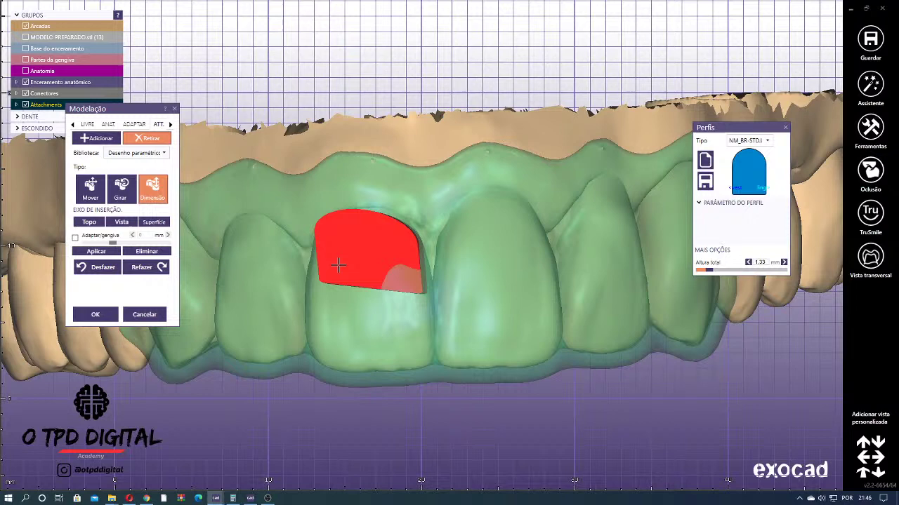
left_click_drag(337, 265, 338, 270)
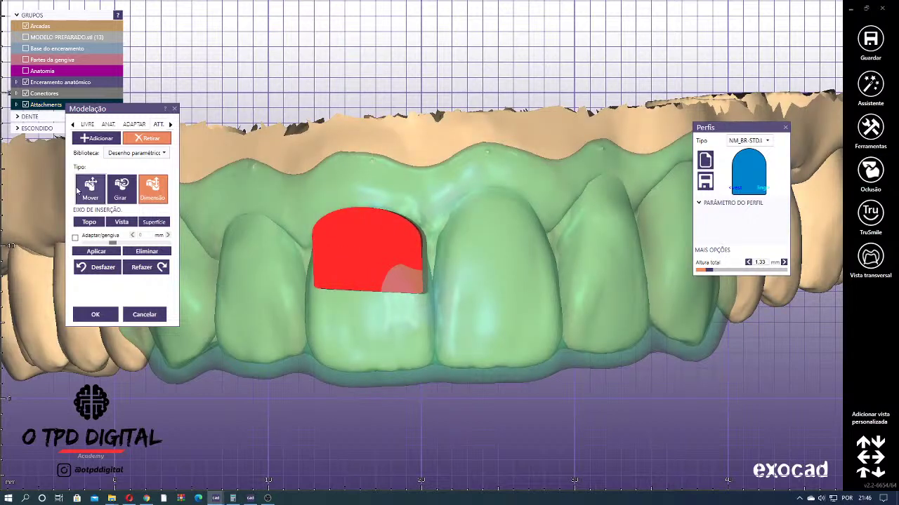
left_click(90, 189)
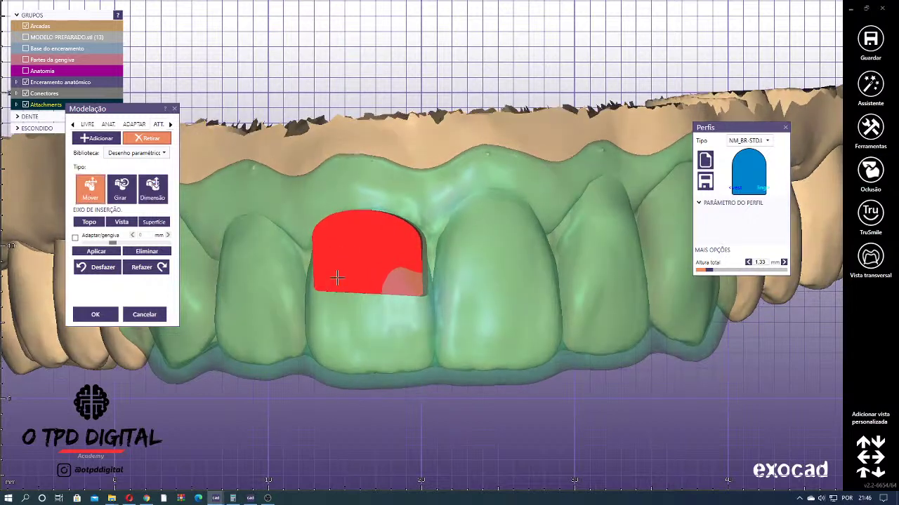
right_click_drag(335, 277, 338, 283)
left_click_drag(348, 276, 348, 279)
- Hide the jaw scans and stretch the attachment's depth so it passes through the wax-up's front wall
scroll(344, 217, "down", 5)
middle_click(358, 178, "ctrl")
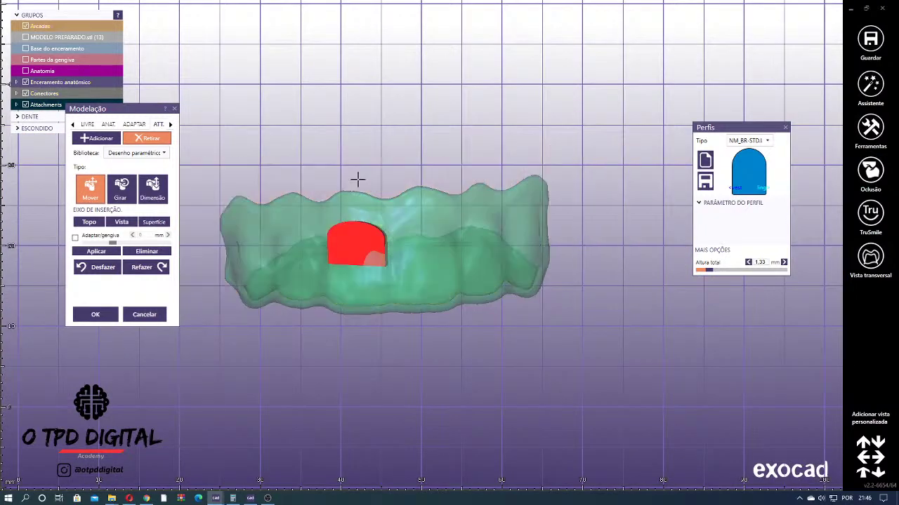
right_click_drag(357, 178, 346, 176)
middle_click_drag(346, 177, 402, 160)
right_click_drag(402, 160, 397, 171)
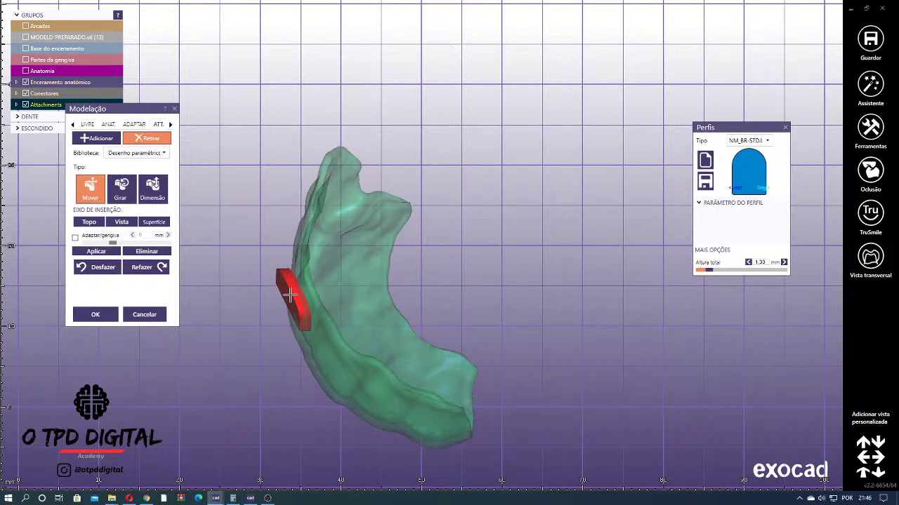
left_click(153, 190)
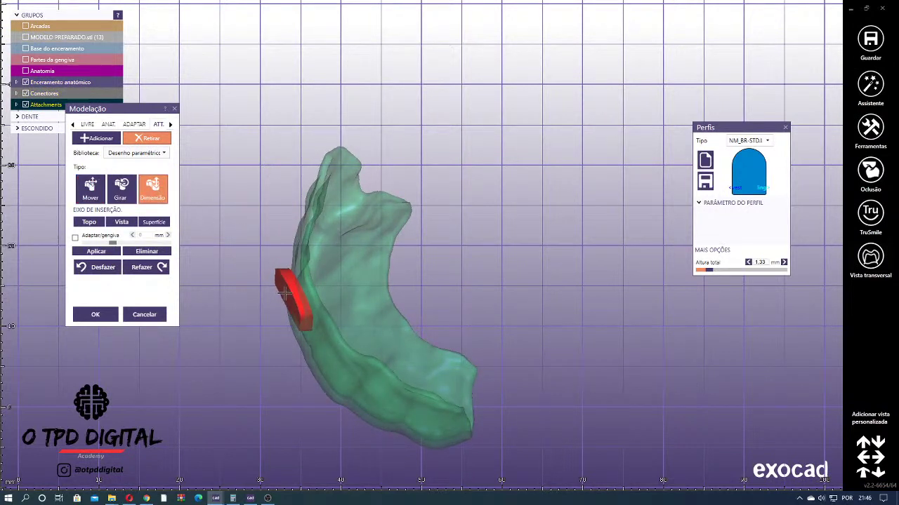
left_click_drag(283, 301, 272, 301)
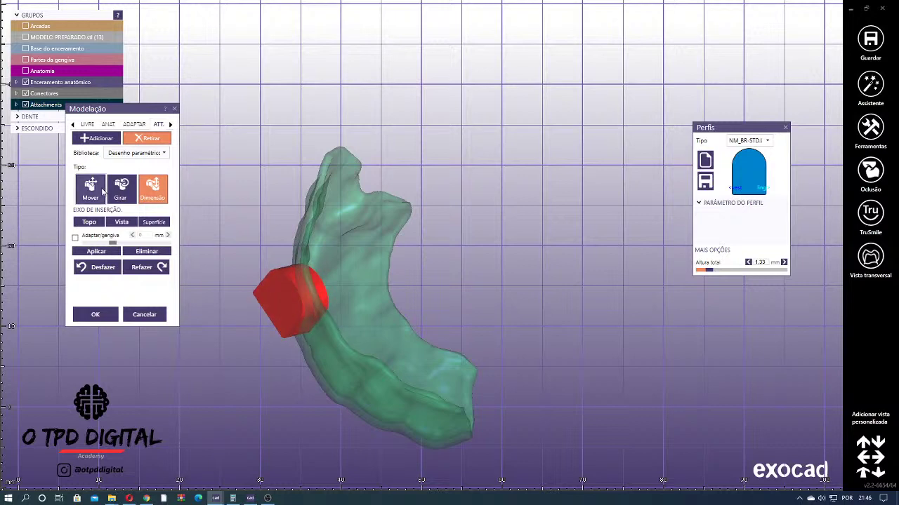
- Show the jaw scans again, then lower and shorten the attachment to fit over the central incisor
right_click_drag(301, 315, 365, 254)
scroll(451, 242, "up", 3)
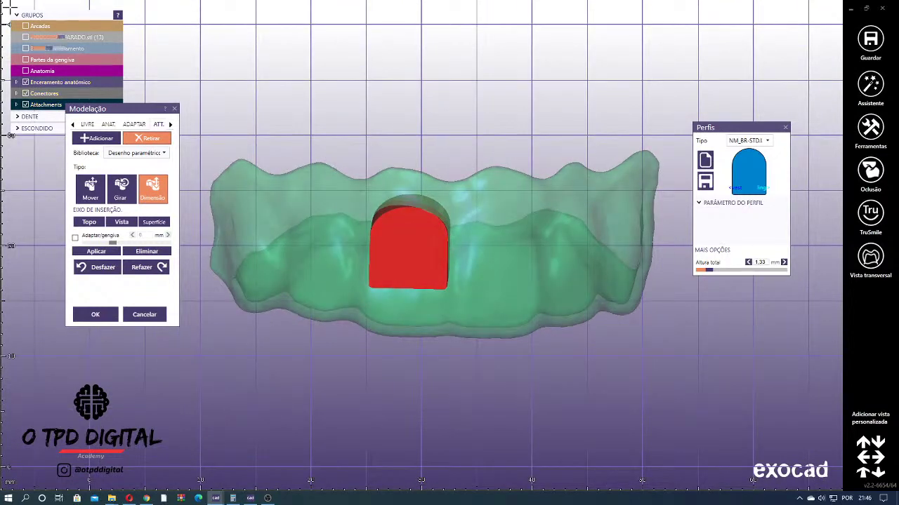
left_click(26, 26)
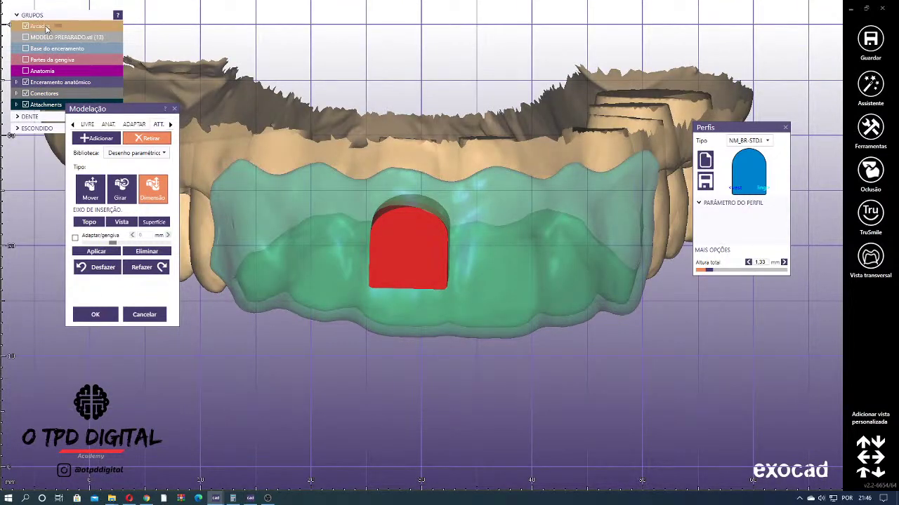
scroll(45, 29, "up", 3)
right_click_drag(486, 188, 485, 162)
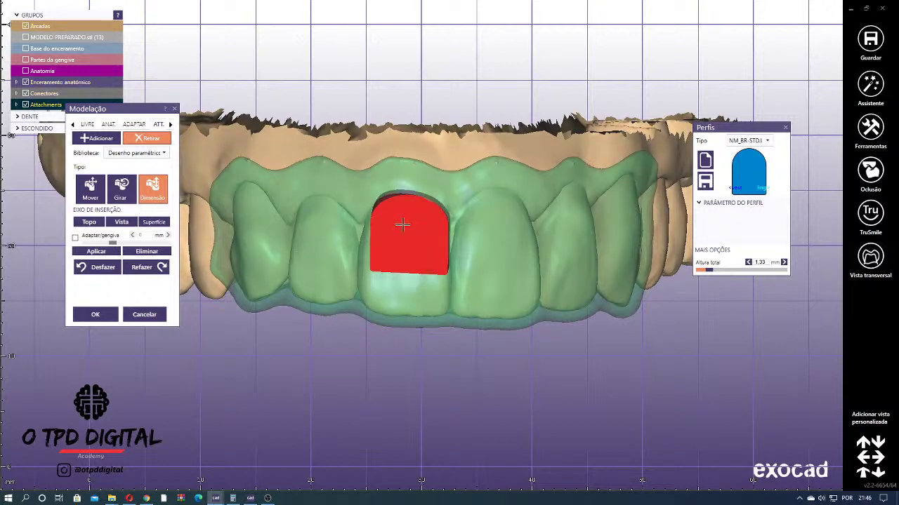
left_click(90, 190)
left_click_drag(406, 232, 401, 240)
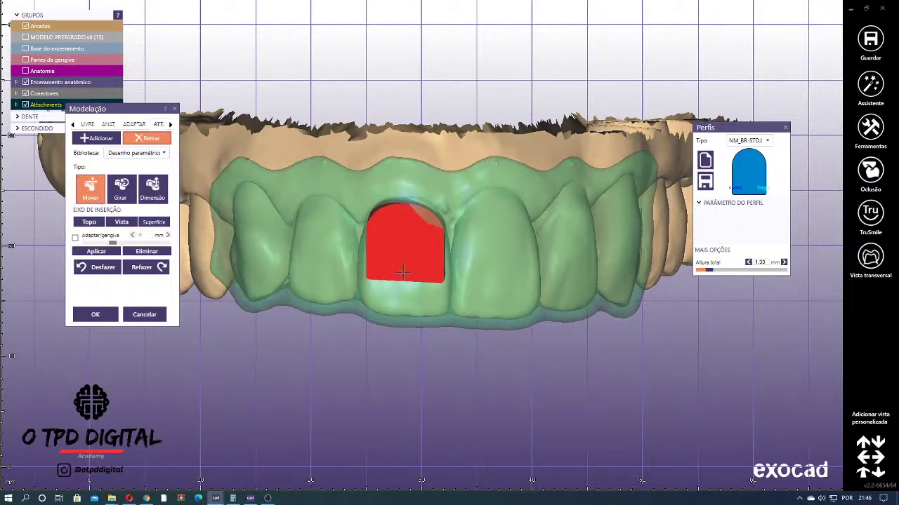
left_click(153, 190)
left_click_drag(415, 275, 399, 268)
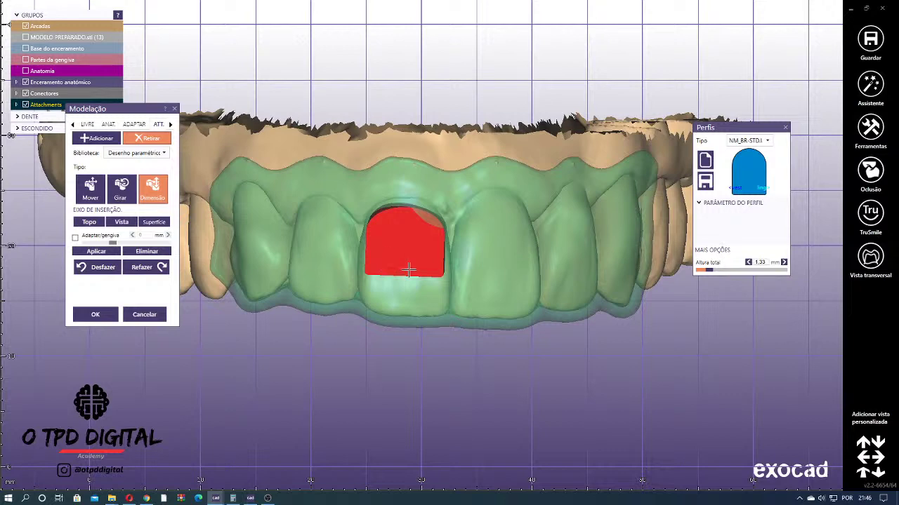
left_click(91, 189)
- Rotate the attachment as seen from the incisal side to follow the central incisor's facial surface
right_click_drag(421, 231, 417, 186)
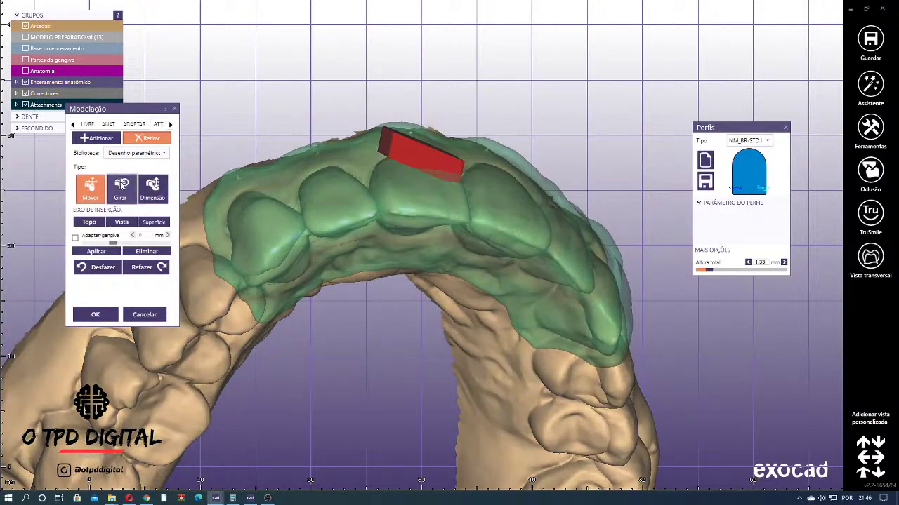
left_click(121, 189)
left_click_drag(411, 135, 383, 141)
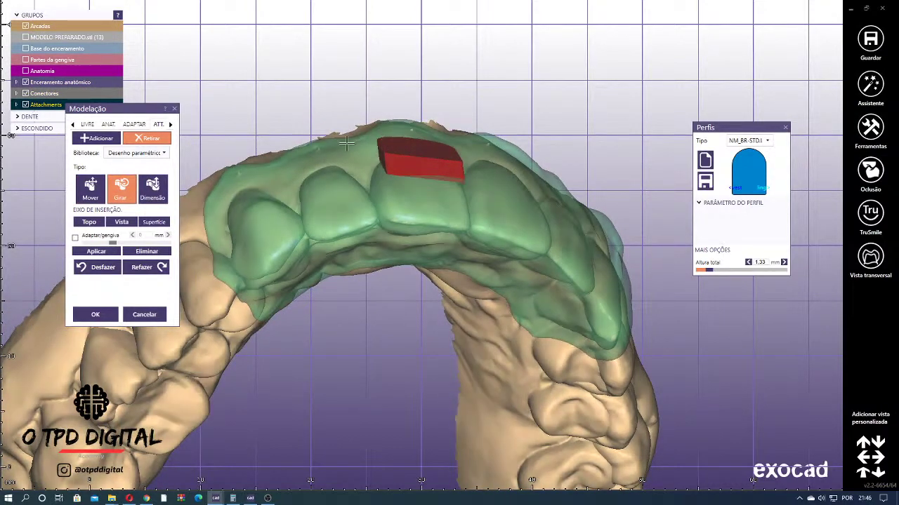
- Extend the attachment's depth outward beyond the front surface of the wax-up
left_click(152, 188)
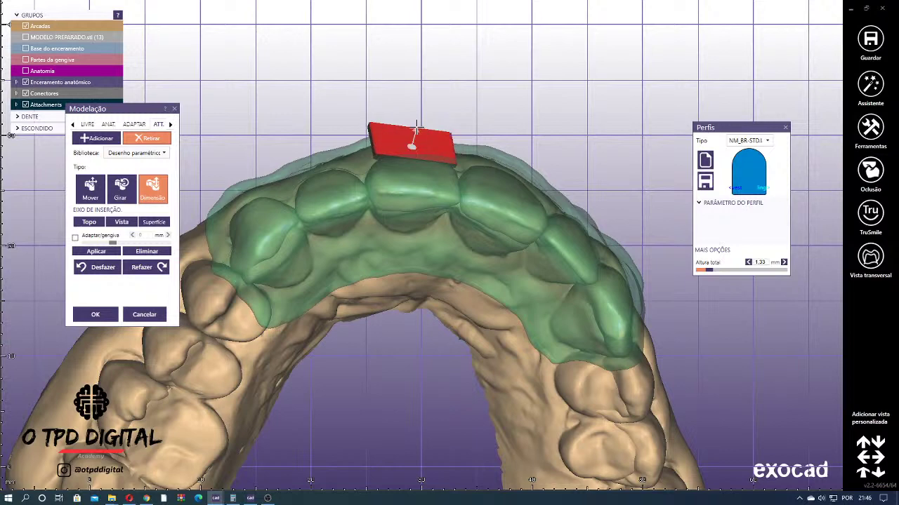
left_click_drag(407, 121, 407, 120)
left_click(91, 189)
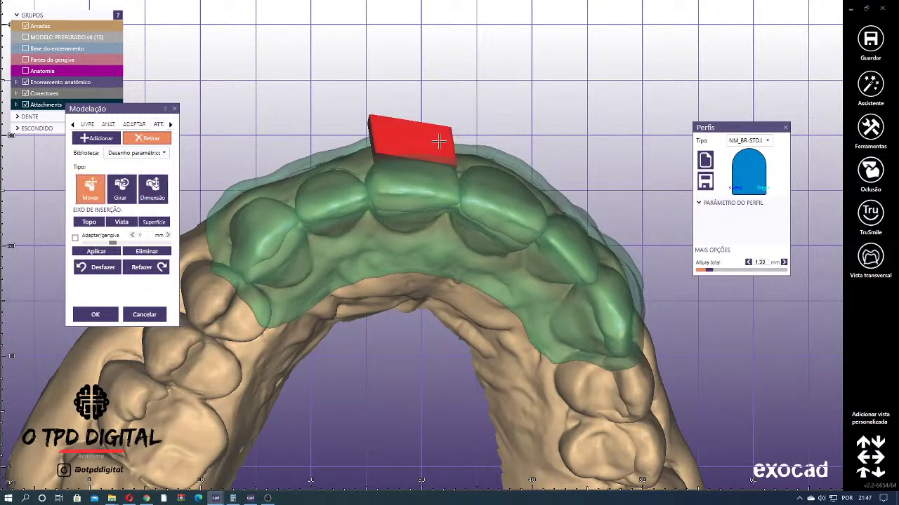
right_click_drag(417, 149, 414, 130)
left_click(151, 188)
left_click(90, 188)
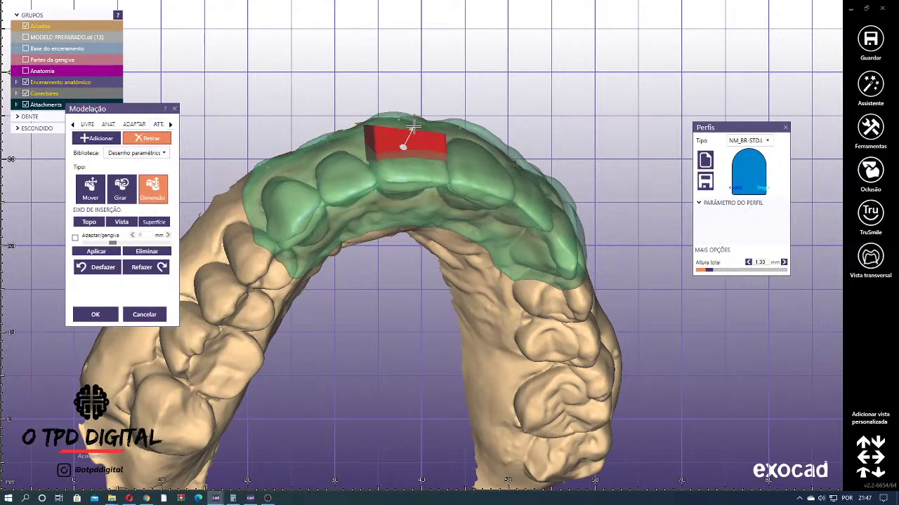
- Narrow and shorten the arch attachment so it stays within the central incisor's outline
right_click_drag(406, 127, 458, 198)
left_click(124, 190)
right_click_drag(280, 193, 430, 215)
left_click(90, 188)
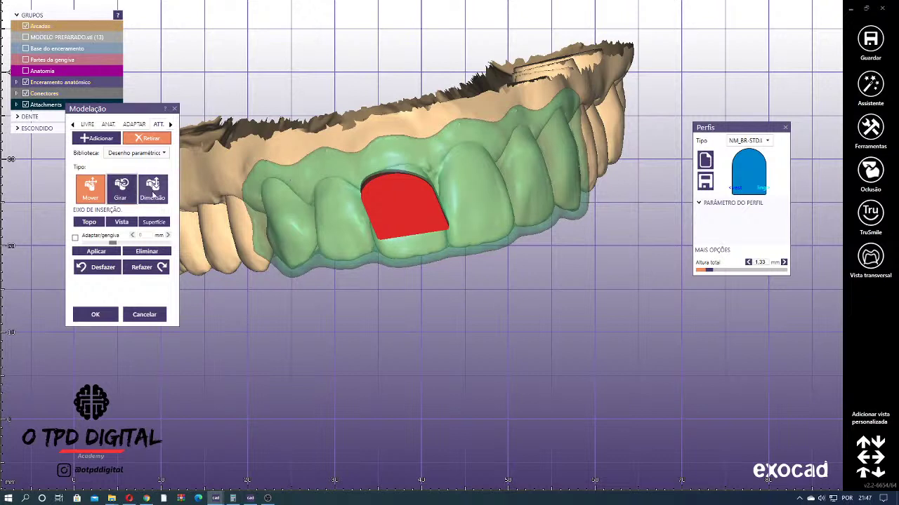
left_click(153, 188)
right_click_drag(231, 190, 407, 177)
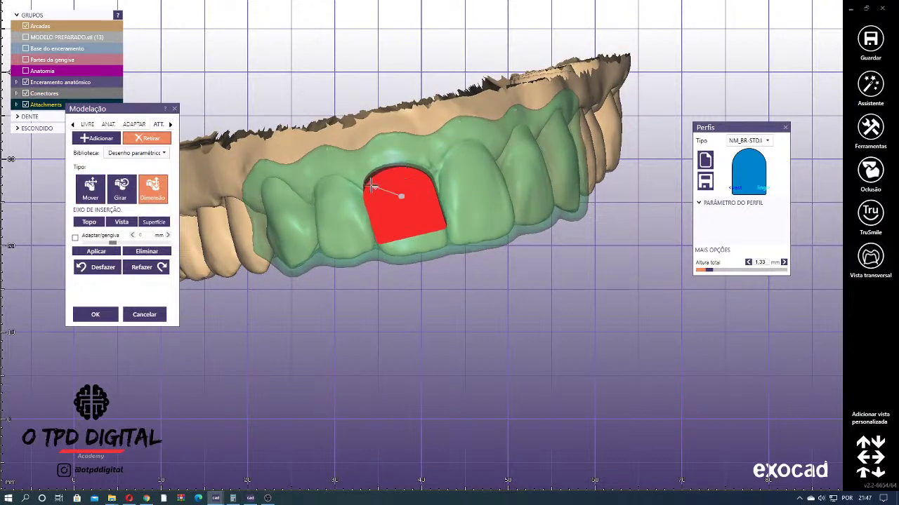
left_click_drag(371, 185, 372, 216)
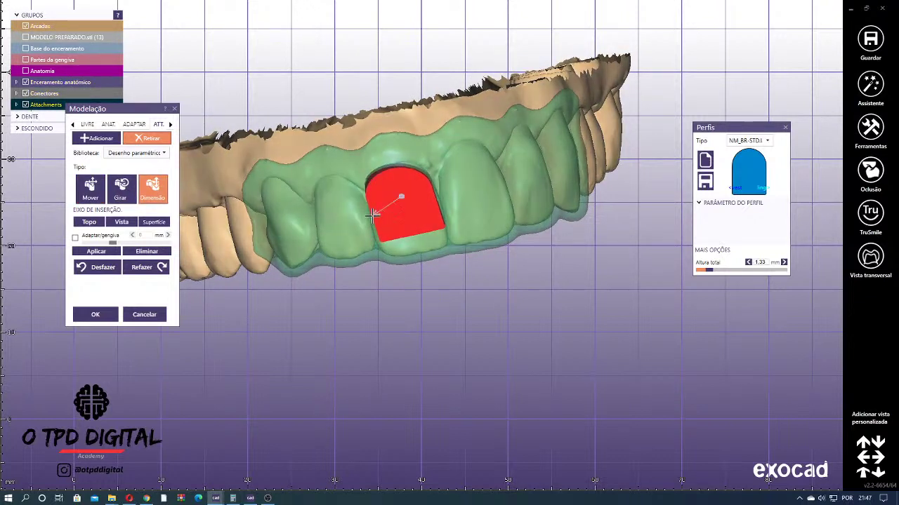
left_click(90, 187)
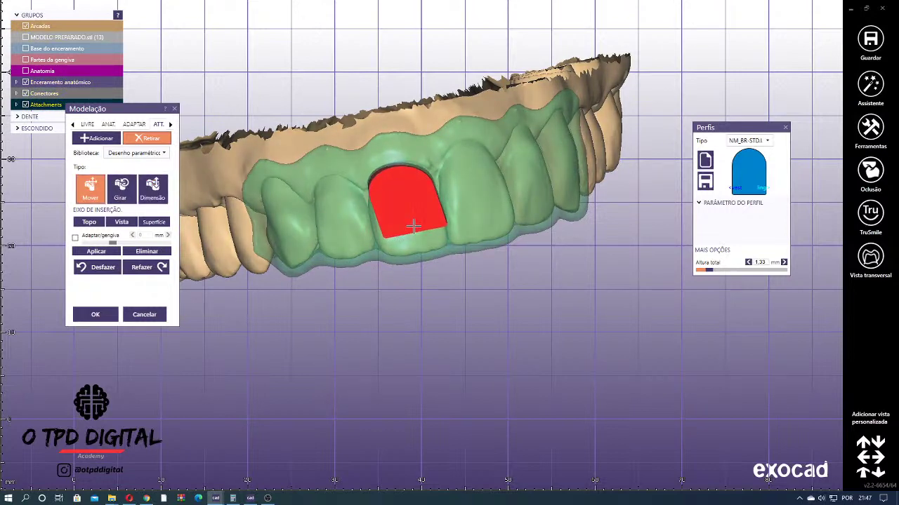
left_click(152, 188)
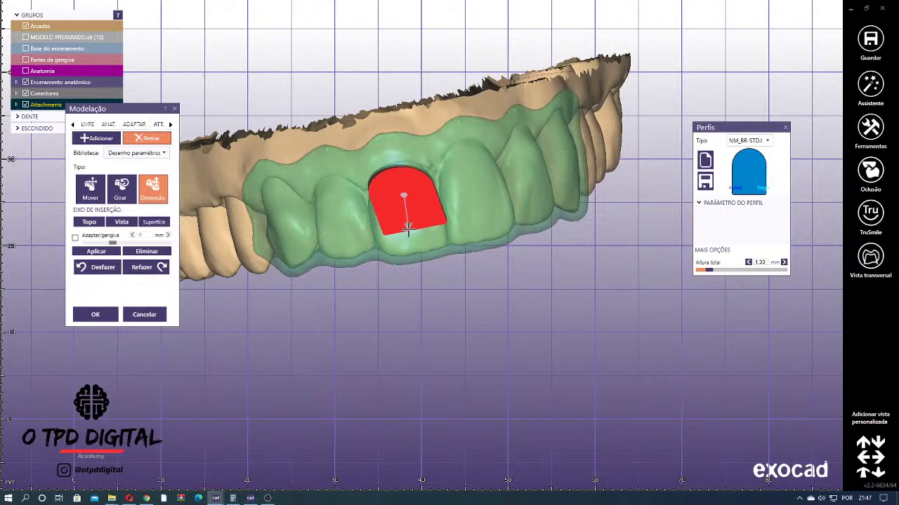
mouse_move(408, 229)
left_mouse_down()
mouse_move(417, 234)
mouse_move(413, 223)
left_mouse_up()
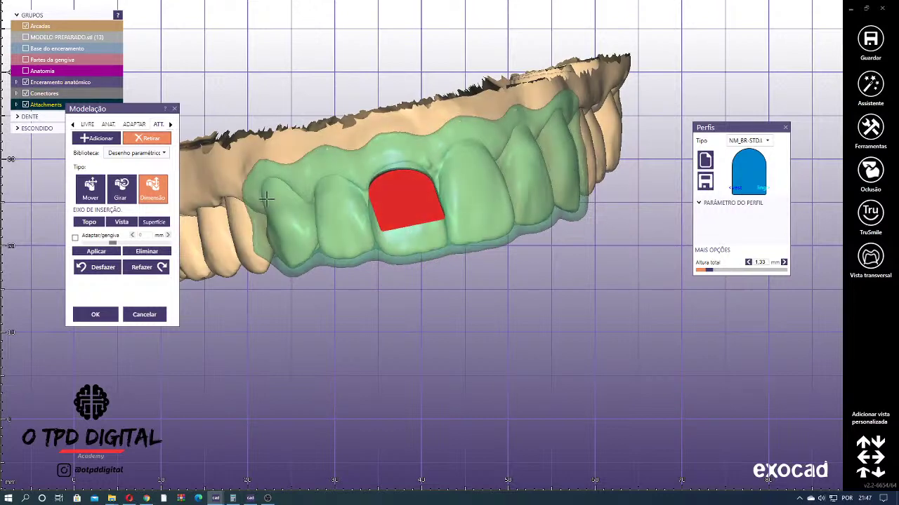
- Move the attachment slightly upward and subtract it from the wax-up, leaving the jaw scans shown
left_click(90, 187)
scroll(393, 116, "down", 5, "ctrl+shift")
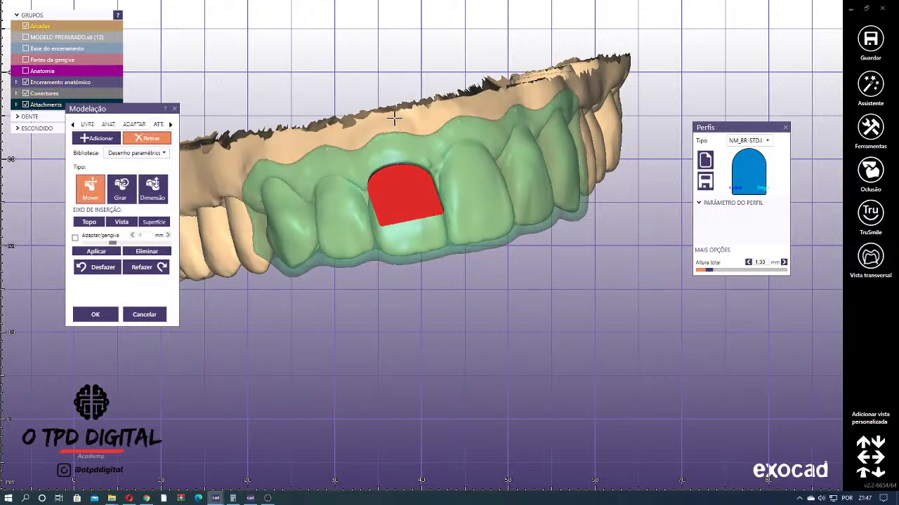
mouse_move(393, 117)
right_mouse_down()
mouse_move(402, 116)
mouse_move(390, 121)
right_mouse_up()
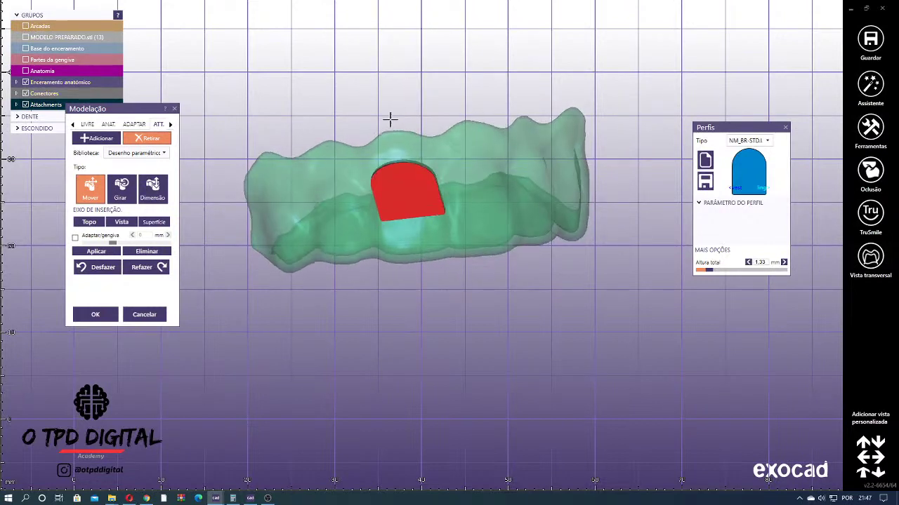
left_click(98, 253)
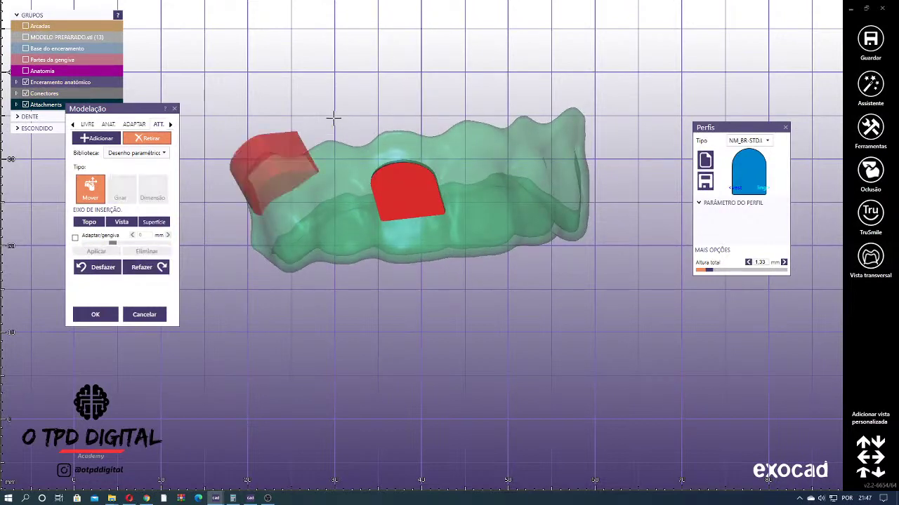
left_click(36, 28)
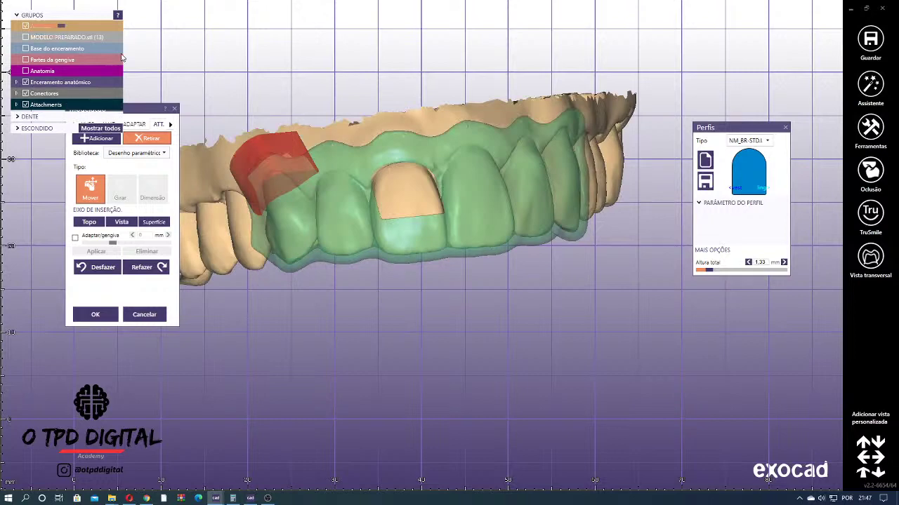
- Place the next arch attachment over the facial surface of the second central incisor
right_click_drag(411, 172, 465, 190)
scroll(528, 202, "up", 3)
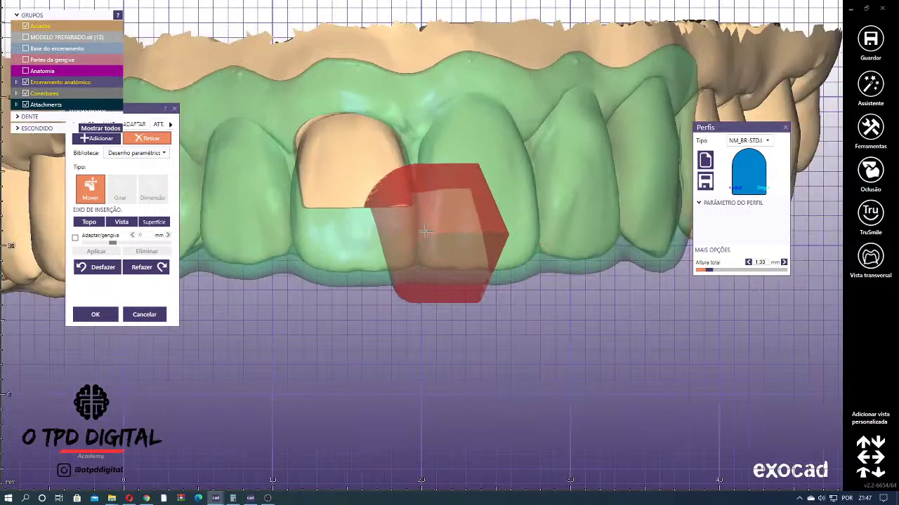
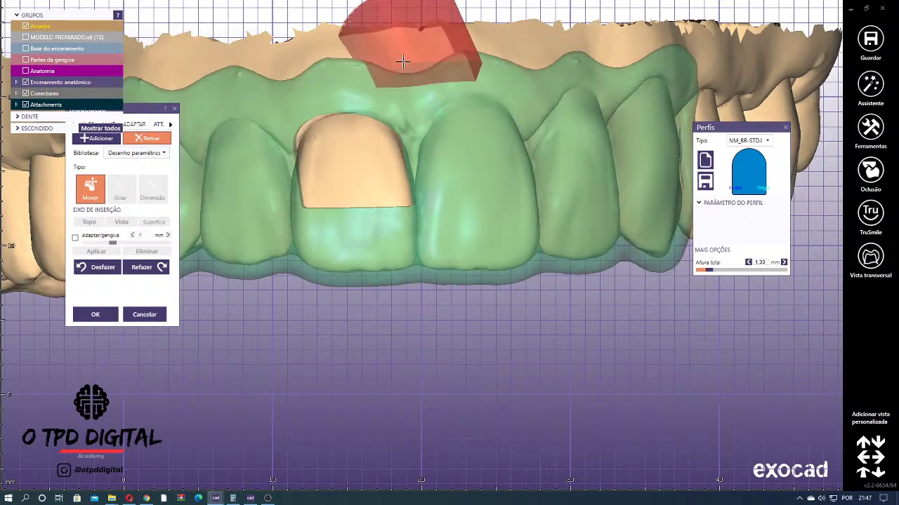
left_click(347, 84)
scroll(539, 305, "down", 3)
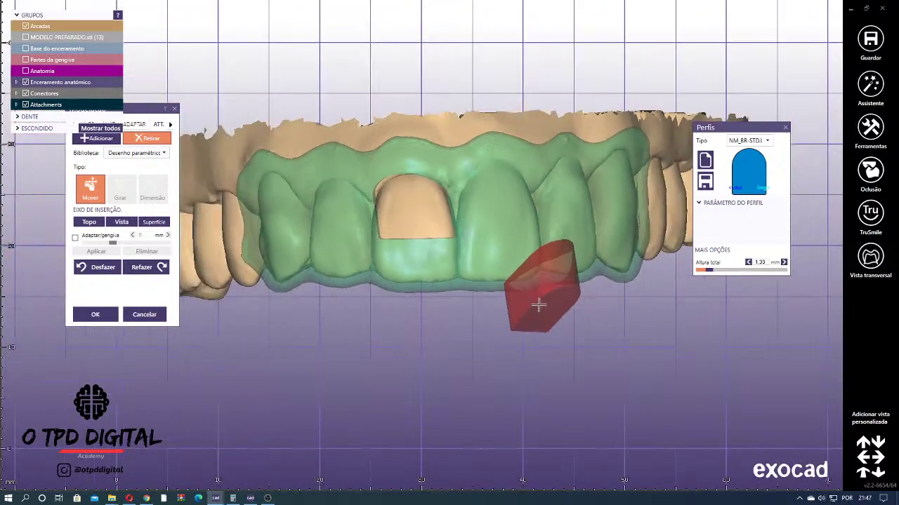
right_click_drag(557, 343, 445, 344)
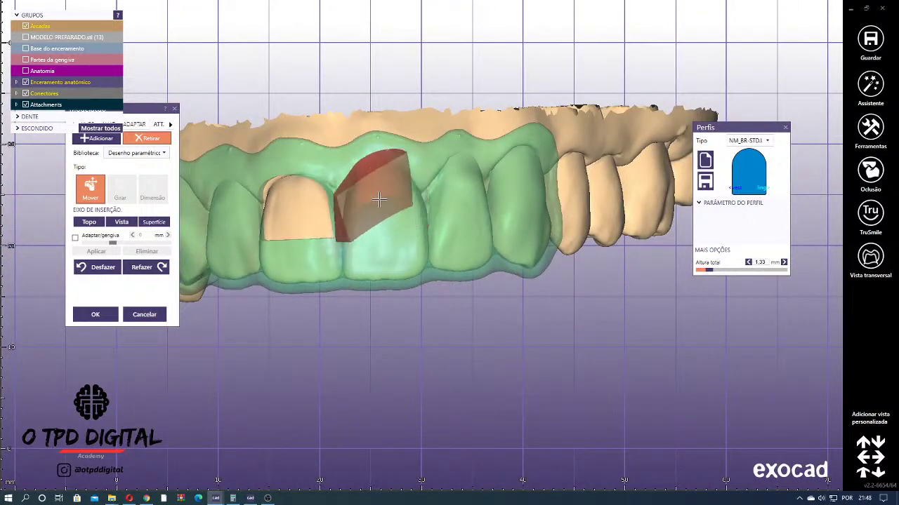
right_click_drag(379, 200, 395, 242)
right_click_drag(354, 126, 343, 89)
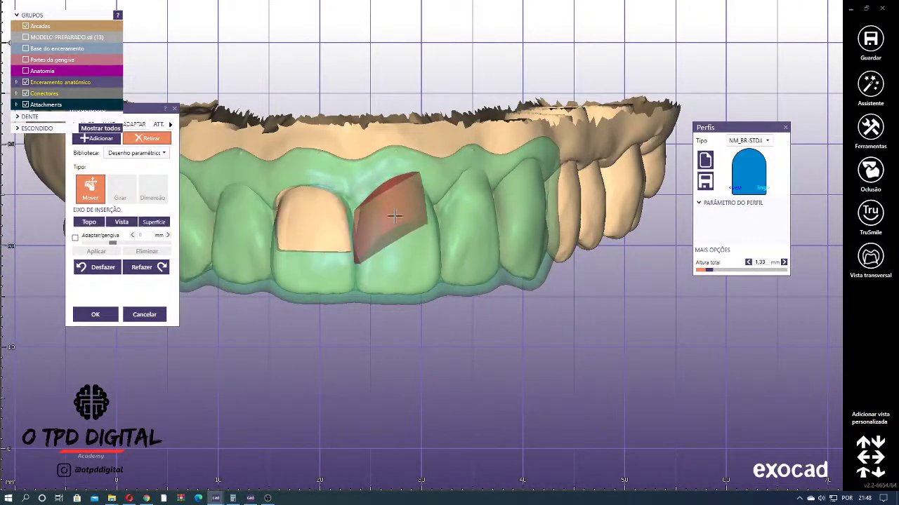
left_click(395, 215)
- Rotate the attachment to face forward on the second central incisor and fine-tune its position and size
left_click(121, 188)
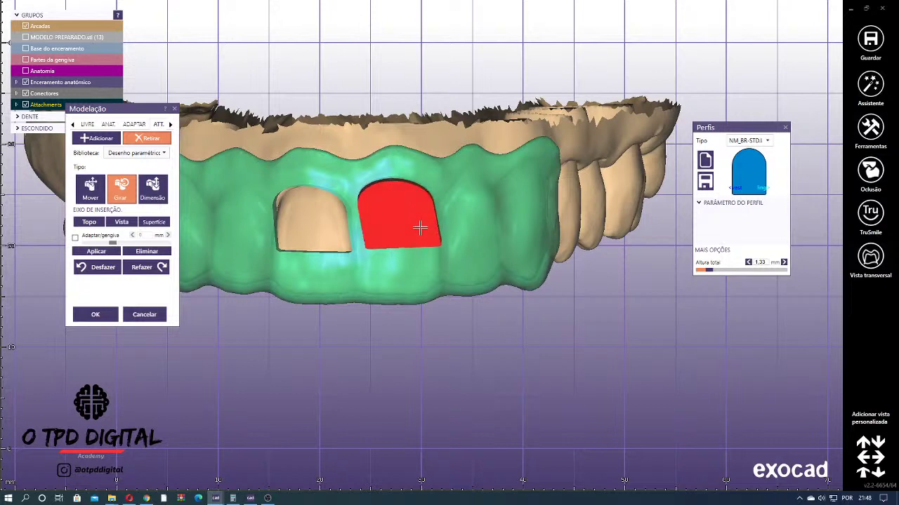
left_click(91, 190)
mouse_move(439, 229)
left_mouse_down()
mouse_move(436, 243)
mouse_move(441, 231)
left_mouse_up()
left_click(153, 187)
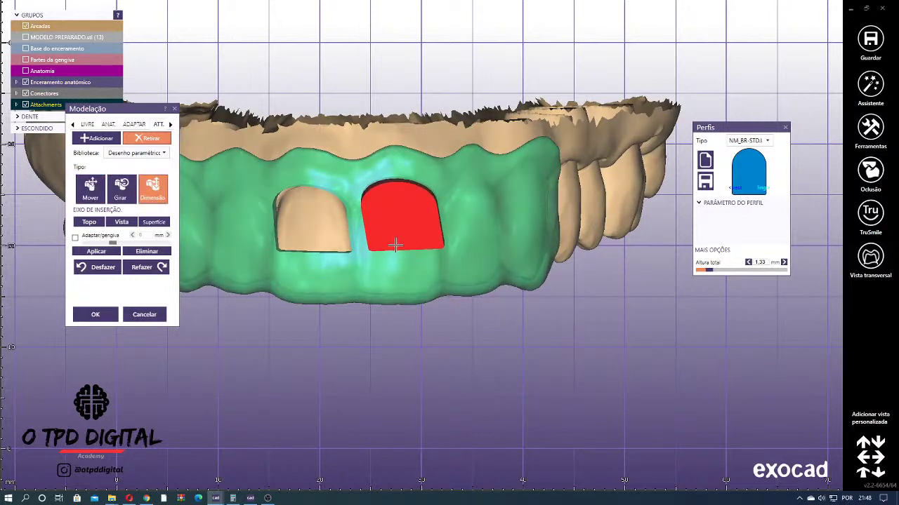
left_click(91, 190)
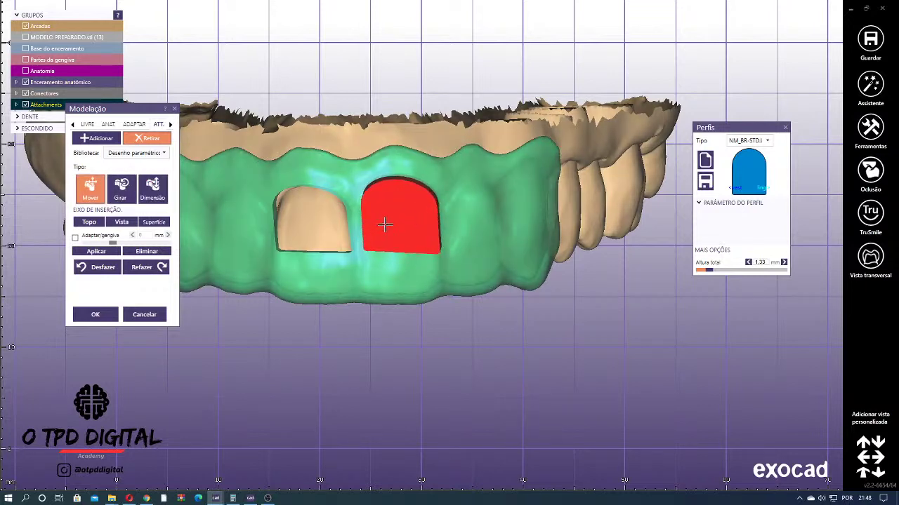
- Lengthen and slightly narrow the attachment to match the second central incisor's outline
right_click_drag(384, 224, 384, 174)
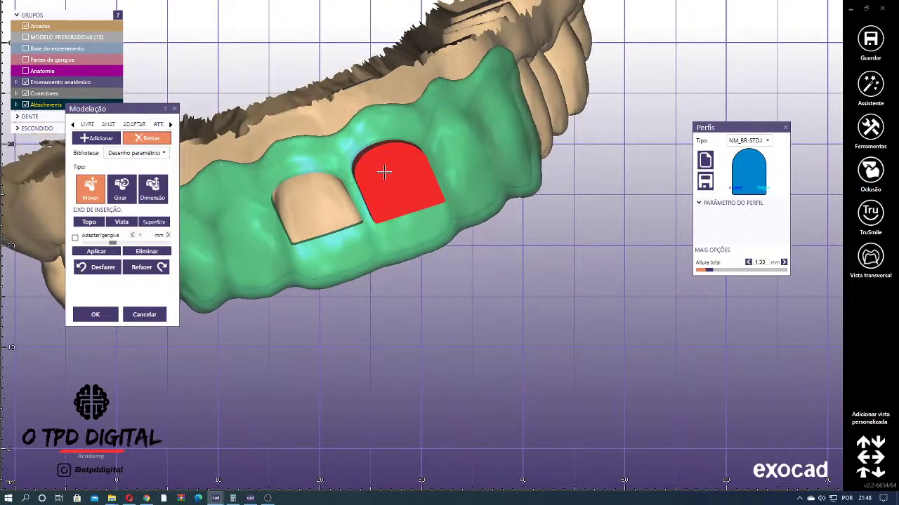
scroll(393, 165, "up", 3)
left_click(153, 189)
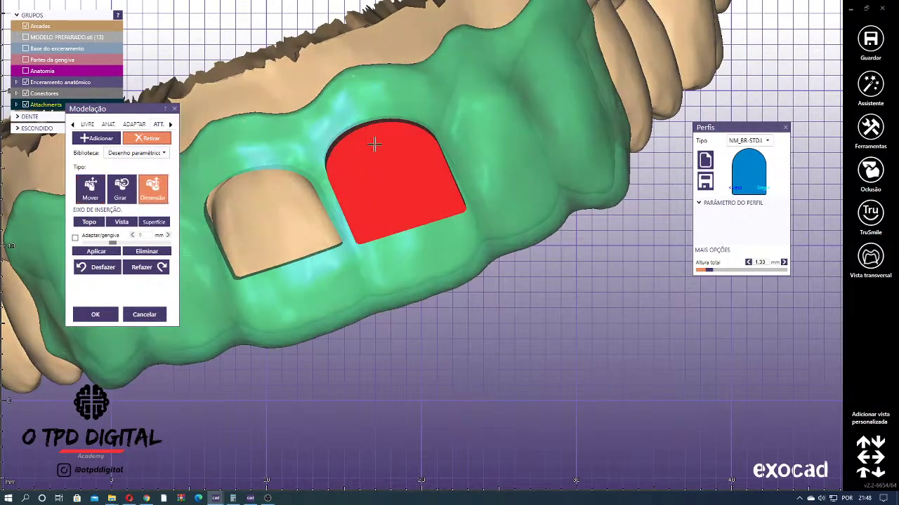
left_click_drag(375, 145, 382, 132)
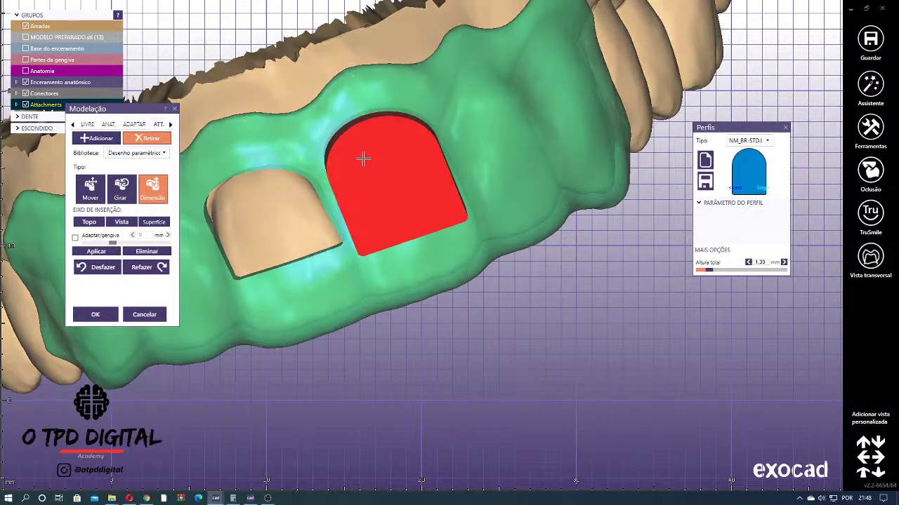
left_click(90, 189)
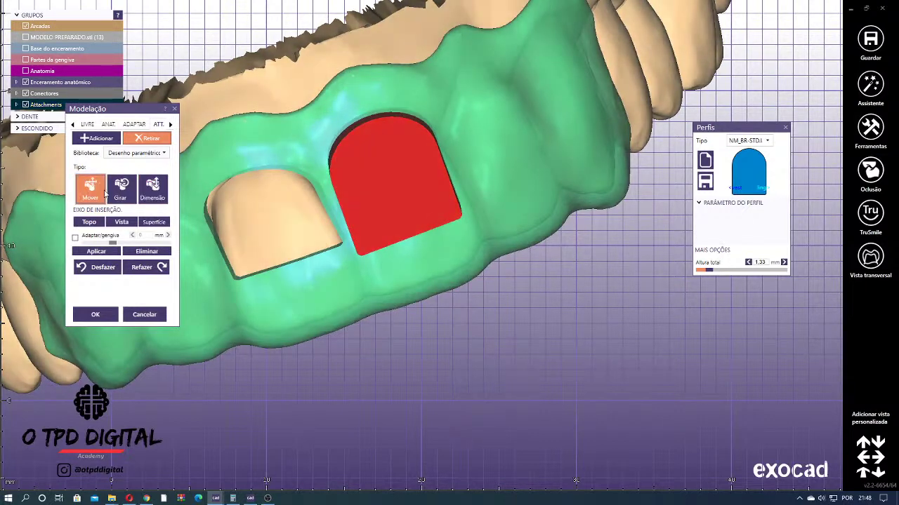
- Shorten the attachment slightly above the incisal edge and subtract it from the wax-up over the second central incisor
right_click_drag(402, 221, 396, 199)
left_click(156, 190)
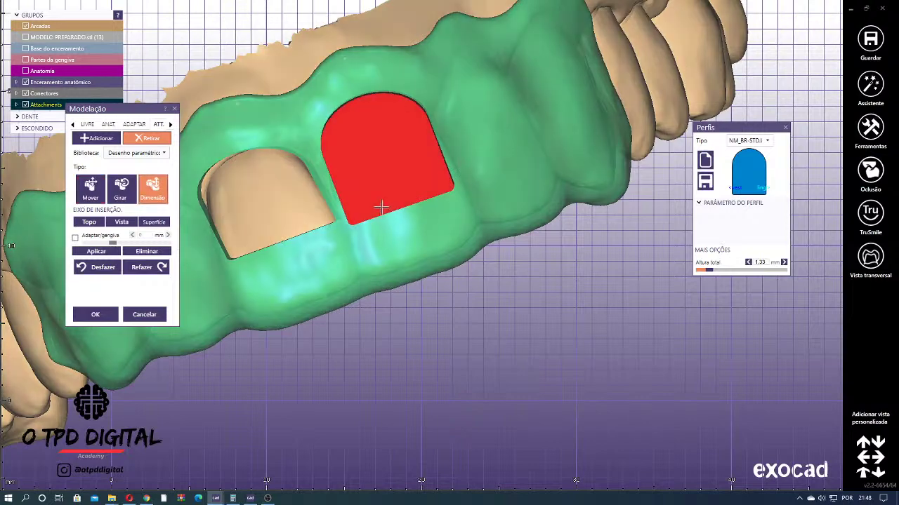
scroll(400, 203, "down", 1)
left_click(90, 189)
right_click_drag(399, 173, 414, 183)
scroll(405, 190, "down", 2)
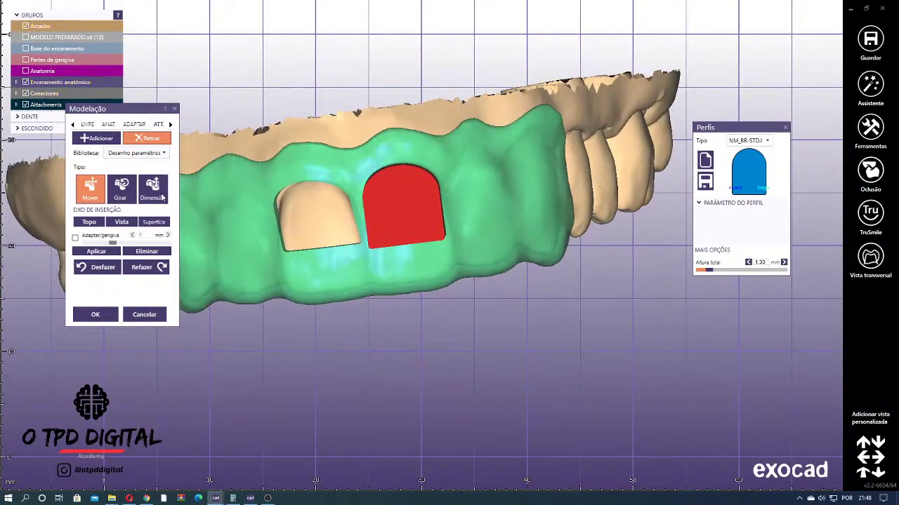
left_click(156, 187)
right_click_drag(400, 226, 395, 240)
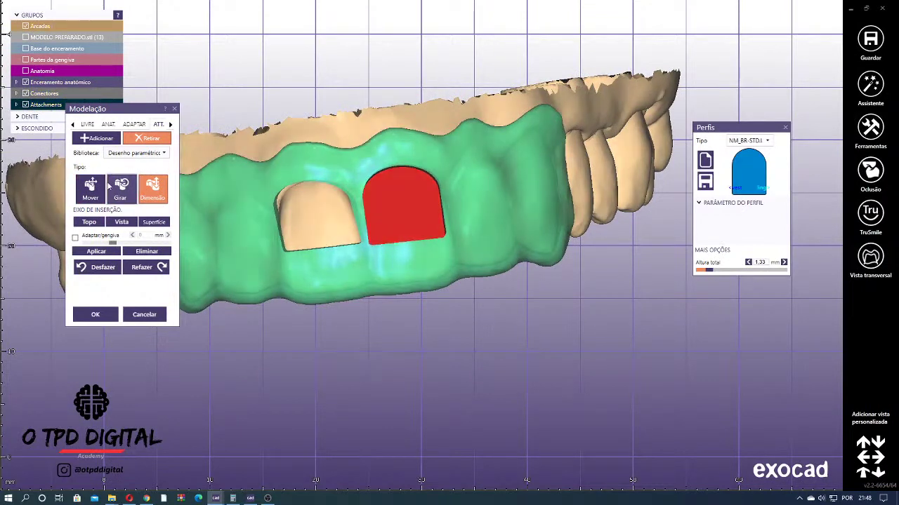
left_click(90, 189)
left_click_drag(425, 218, 491, 124)
- Place the next arch attachment on the lateral incisor beside the existing openings and rotate it to face outward
scroll(491, 124, "down", 2)
right_click_drag(492, 124, 341, 171)
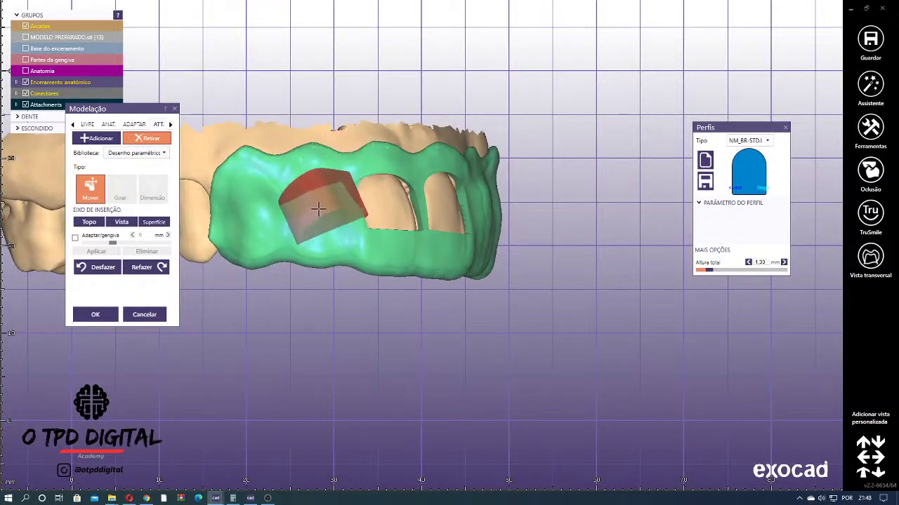
left_click(314, 208)
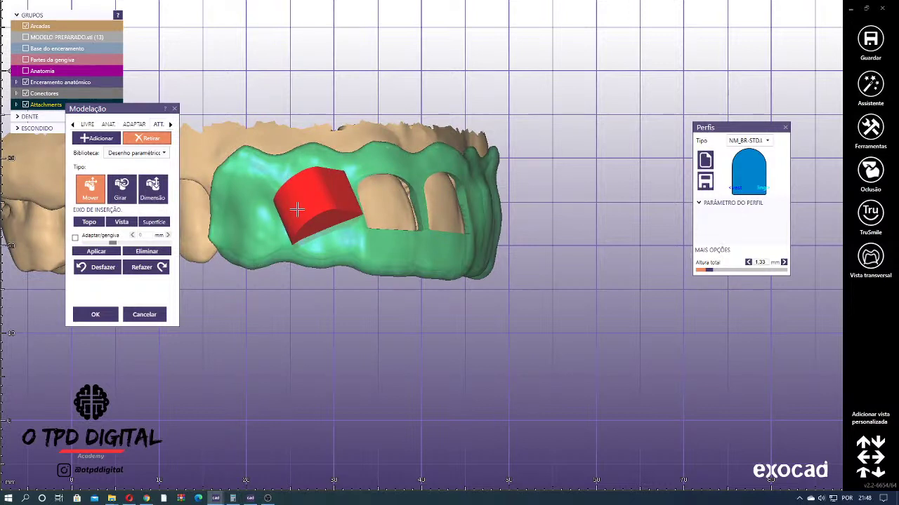
left_click(153, 189)
left_click(121, 190)
left_click_drag(283, 207, 287, 188)
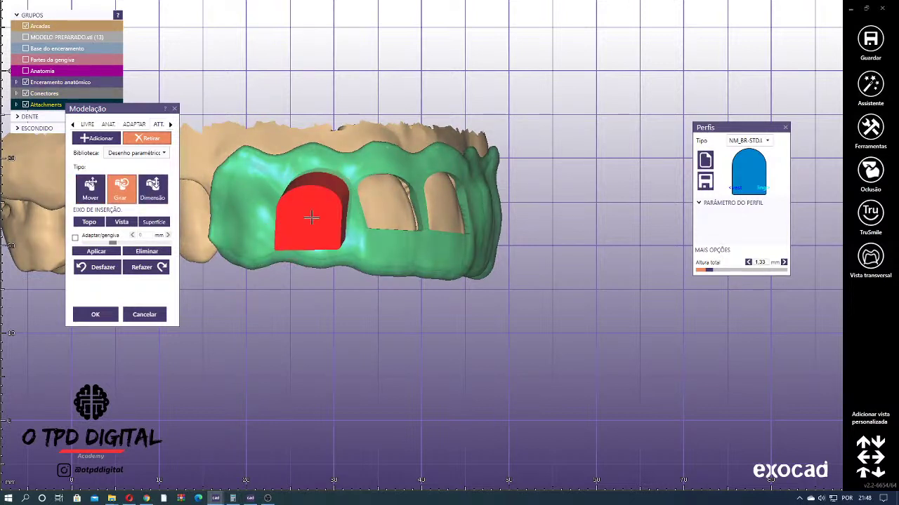
- Reduce the attachment to fit inside the lateral incisor's outline, adjust its position and subtract it from the wax-up
left_click(153, 190)
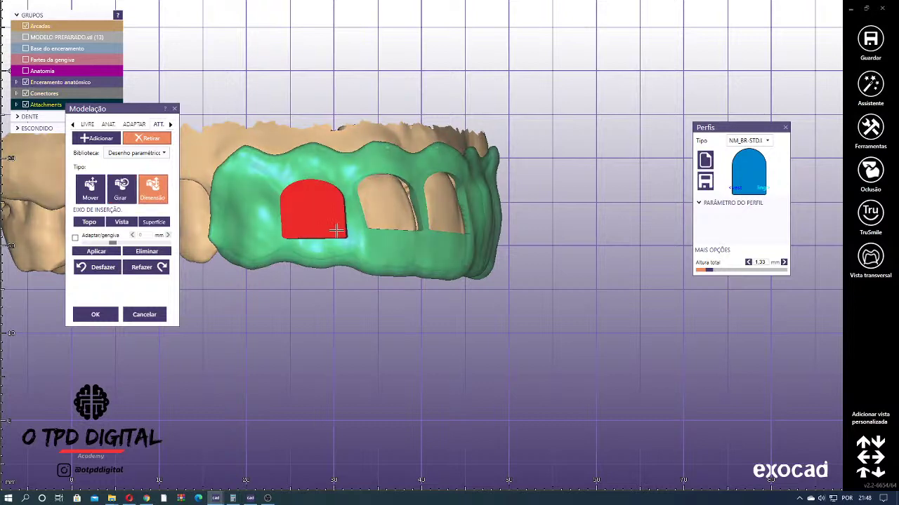
right_click_drag(330, 228, 339, 251)
left_click(91, 189)
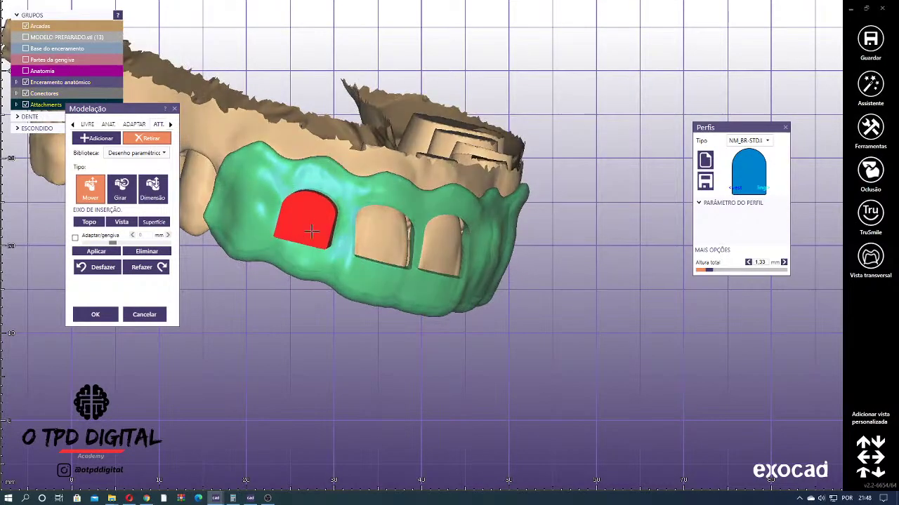
left_click(93, 252)
- Place the next arch attachment on the canine beside the new opening and narrow it to the tooth's width
right_click_drag(412, 143, 288, 149)
scroll(266, 228, "up", 3)
right_click_drag(264, 231, 269, 235)
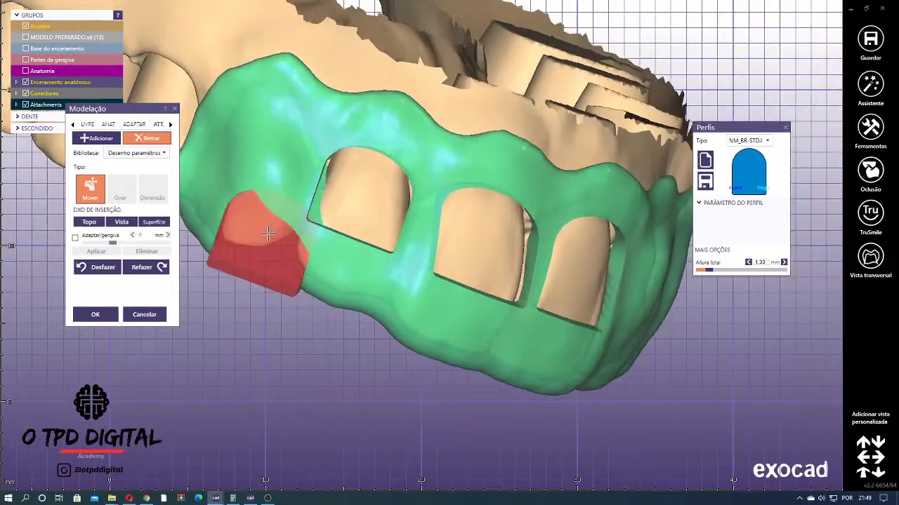
right_click_drag(257, 134, 272, 137)
left_click(272, 137)
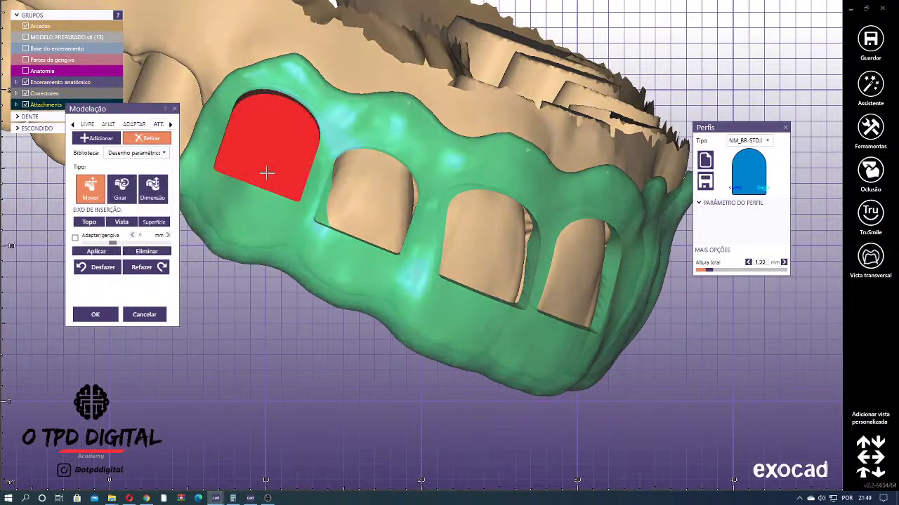
left_click_drag(266, 175, 268, 179)
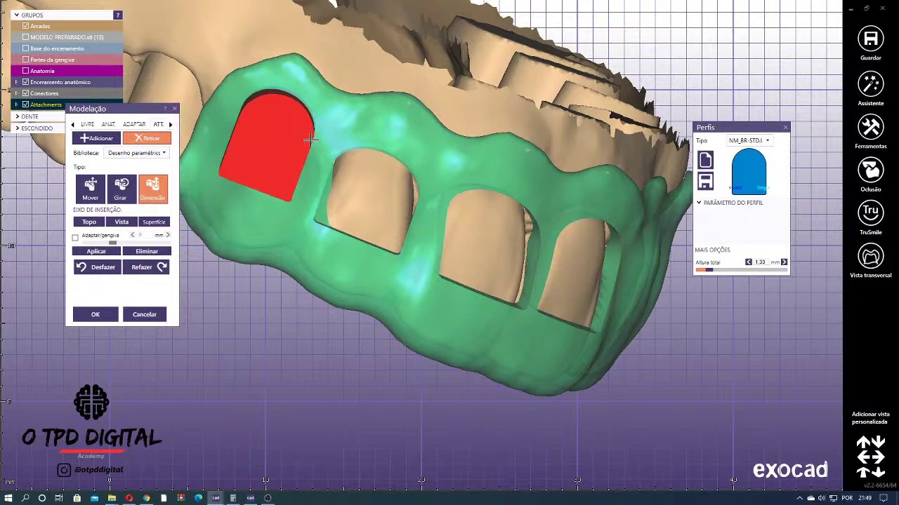
right_click_drag(309, 140, 306, 141)
- Rotate the canine attachment as seen from the incisal side to follow the tooth's facial surface
right_click_drag(402, 169, 403, 165)
left_click(91, 190)
right_click_drag(391, 53, 388, 50)
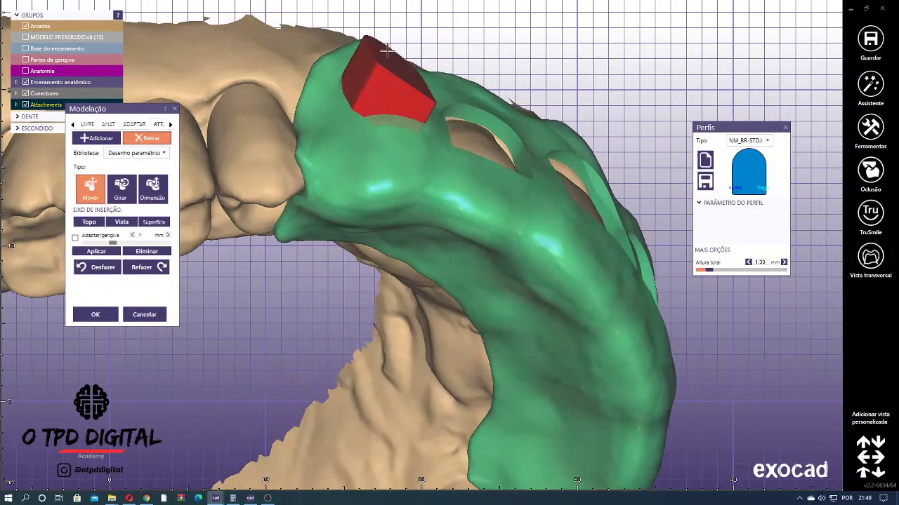
left_click(120, 189)
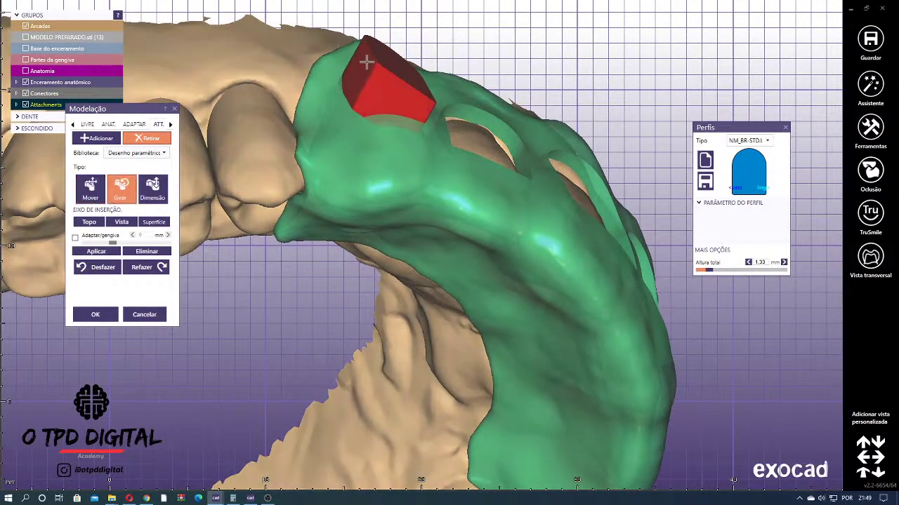
left_click_drag(378, 54, 369, 58)
right_click_drag(360, 61, 410, 161)
- Hide the jaw scans and refine the canine attachment's position and rotation as seen from inside the wax-up
left_click(79, 189)
mouse_move(386, 133)
right_mouse_down()
mouse_move(423, 117)
mouse_move(393, 127)
right_mouse_up()
left_click(26, 26)
right_click_drag(281, 126, 337, 130)
right_click_drag(551, 169, 543, 198)
left_click(121, 190)
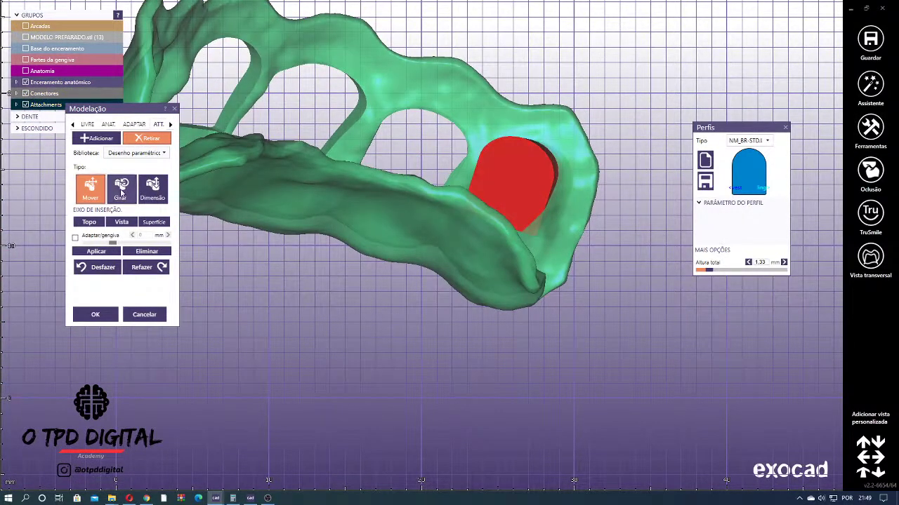
right_click_drag(503, 173, 510, 161)
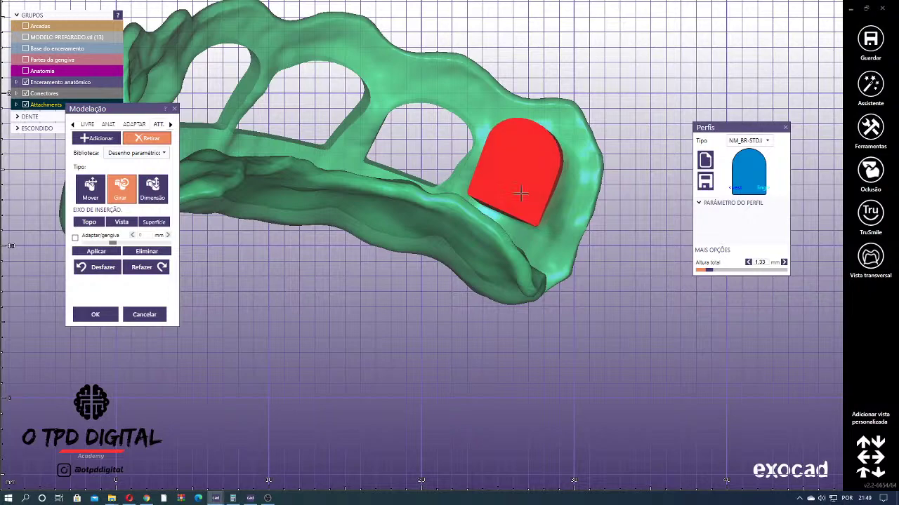
right_click_drag(521, 194, 442, 328)
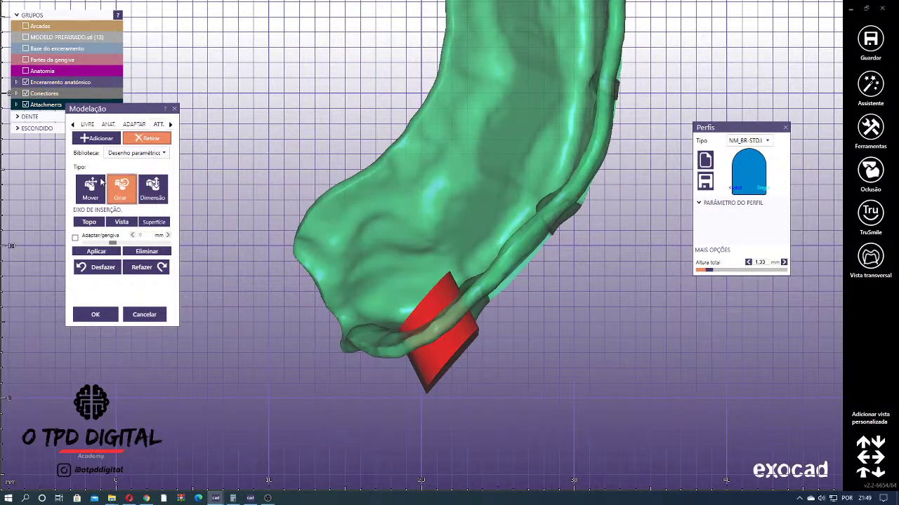
- Move the canine attachment through the wax-up wall, extend its depth outward and subtract it from the wax-up
left_click(95, 185)
right_click_drag(463, 213, 360, 125)
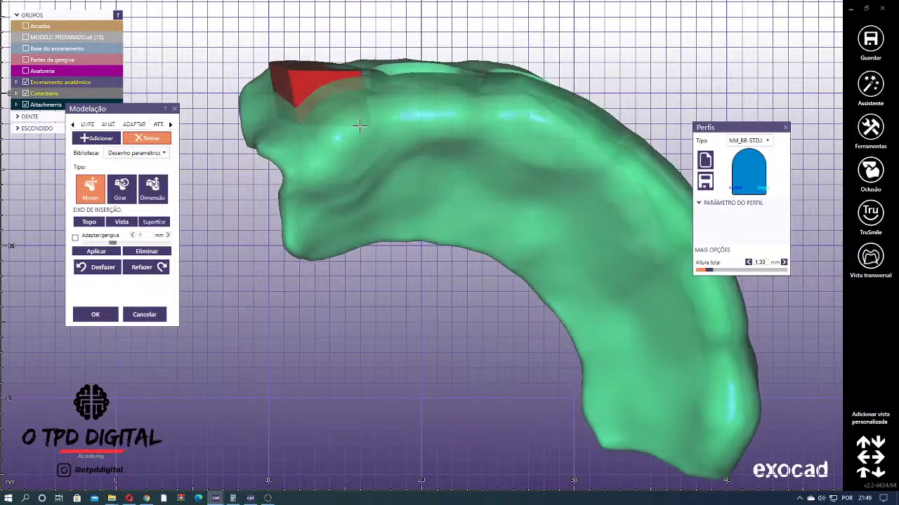
left_click(158, 188)
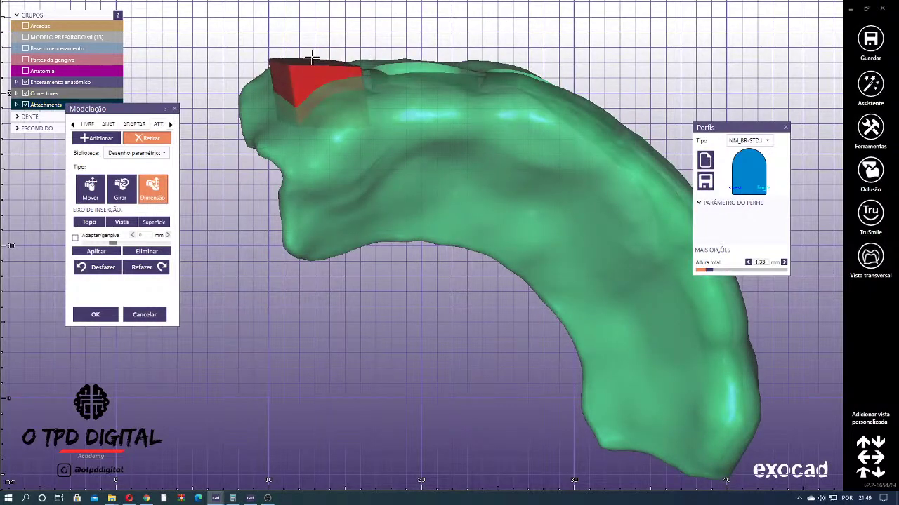
right_click_drag(313, 58, 342, 54)
left_click(103, 267)
- Place the next arch attachment on the lateral incisor of the opposite side, leaving the jaw scans hidden
right_click_drag(524, 229, 549, 257)
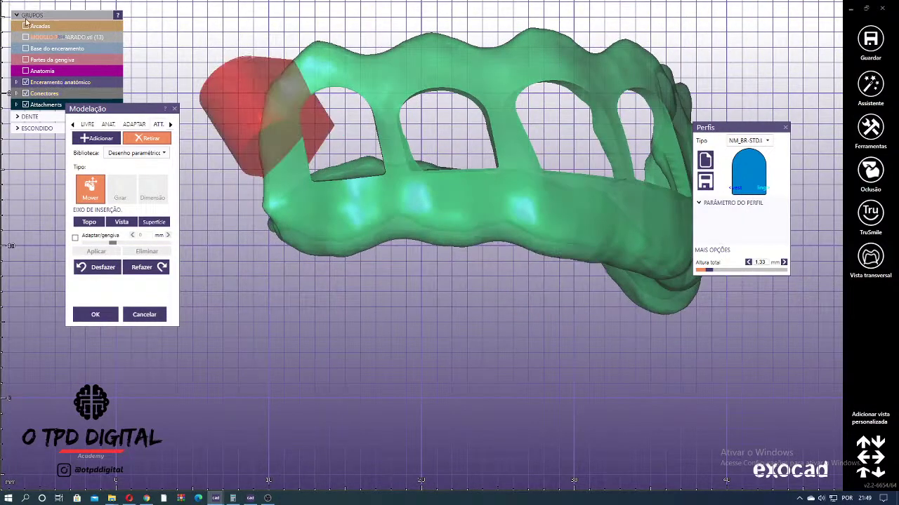
left_click(42, 29)
scroll(414, 330, "down", 3)
right_click_drag(492, 313, 263, 288)
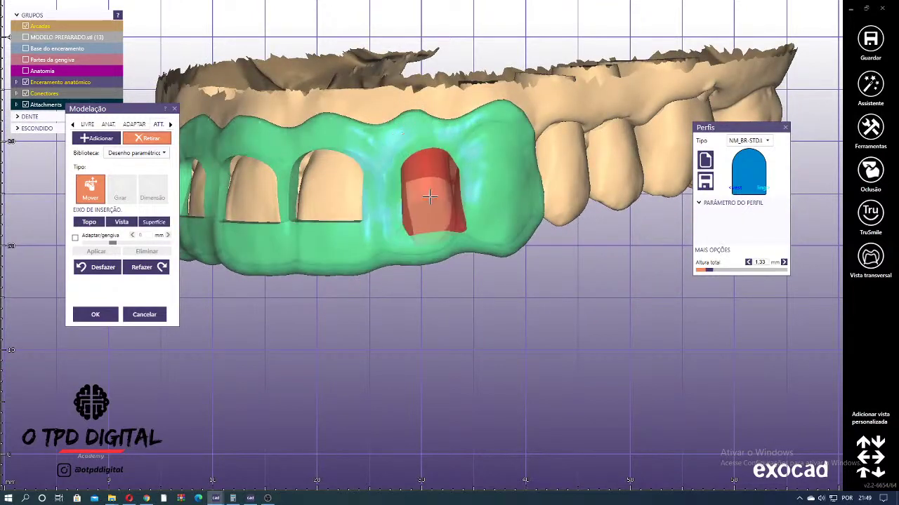
left_click(601, 98, "ctrl")
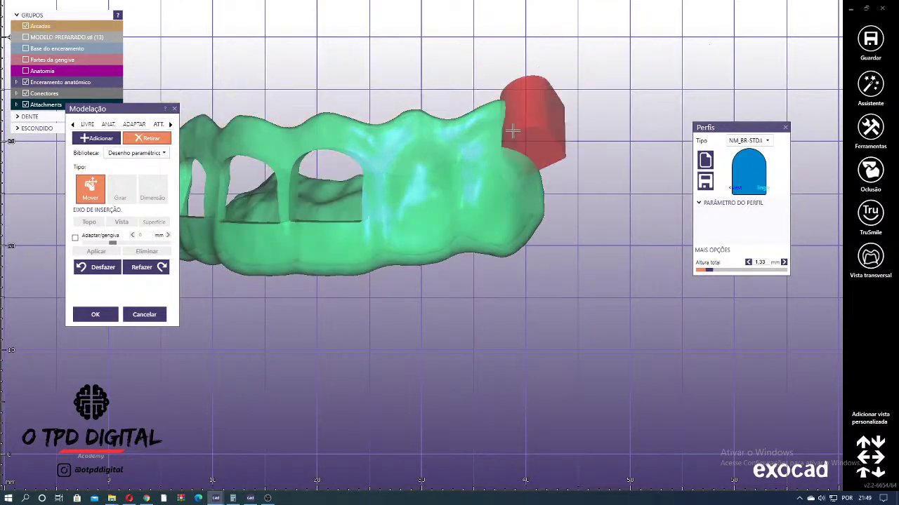
left_click(417, 171)
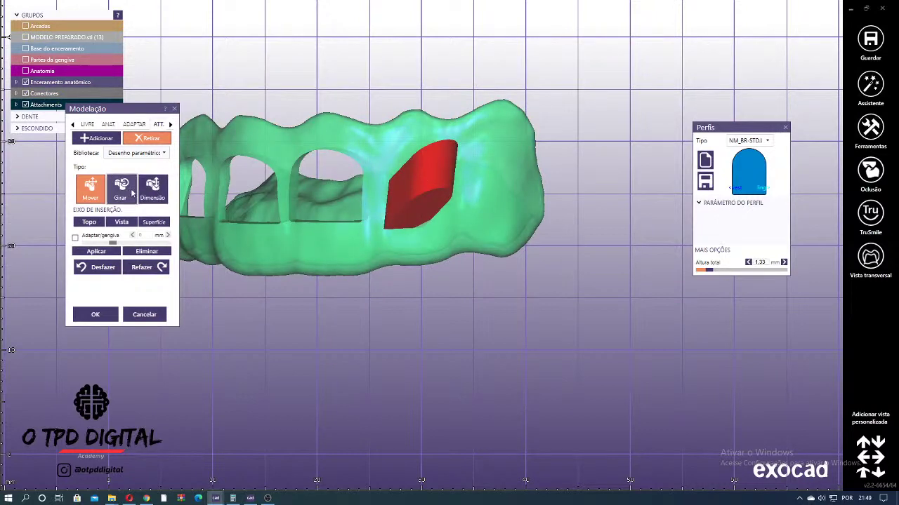
- Rotate the arch attachment on the lateral incisor so its arch profile follows the tooth's facial surface
left_click(125, 191)
right_click_drag(379, 166, 385, 232)
mouse_move(435, 317)
left_mouse_down()
mouse_move(423, 301)
mouse_move(431, 304)
left_mouse_up()
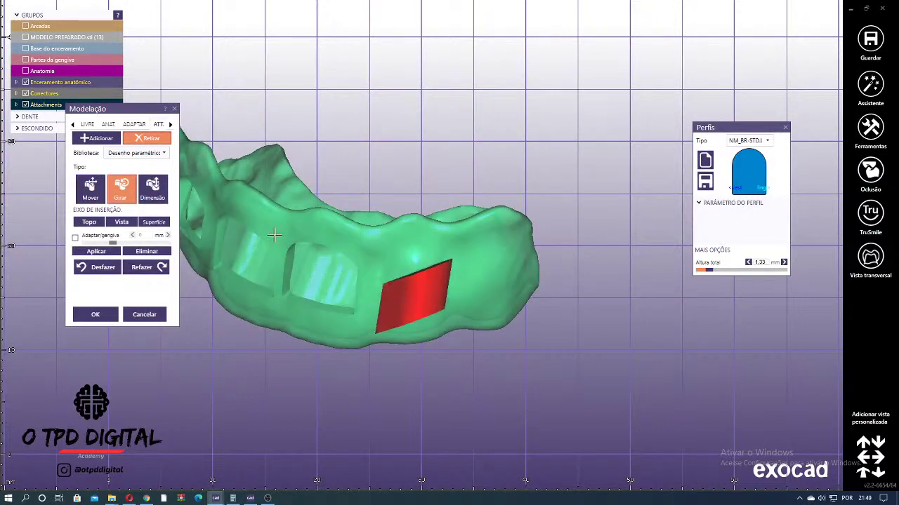
left_click(97, 193)
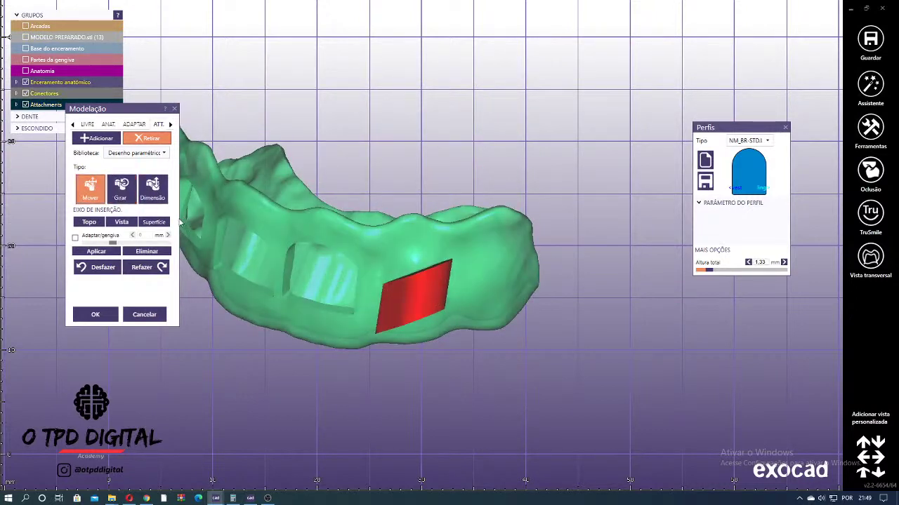
left_click(121, 188)
left_click_drag(421, 298, 416, 272)
scroll(414, 257, "down", 3)
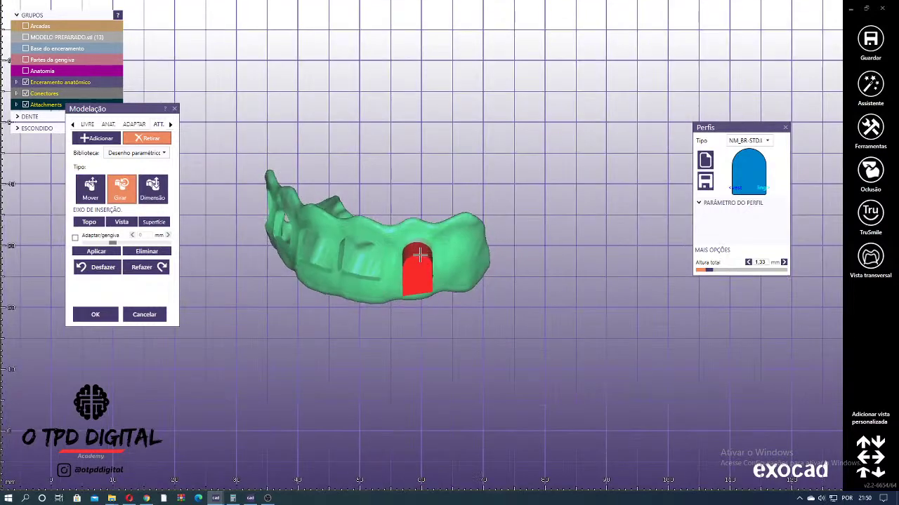
- Show the jaw scans, make the wax-up translucent and adjust the attachment's size and position over the lateral incisor
left_click(155, 187)
right_click_drag(428, 235, 472, 280)
scroll(473, 280, "up", 3)
left_click_drag(437, 292, 436, 289)
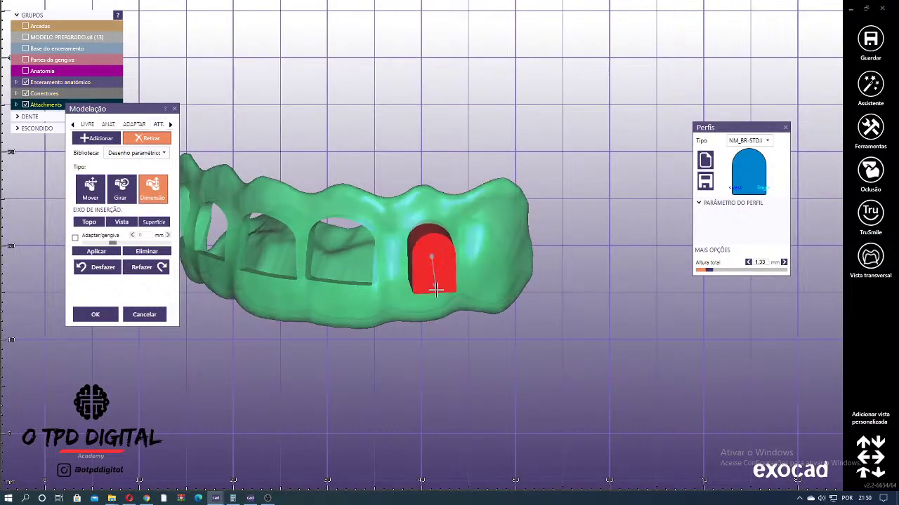
left_click(90, 188)
left_click(25, 26)
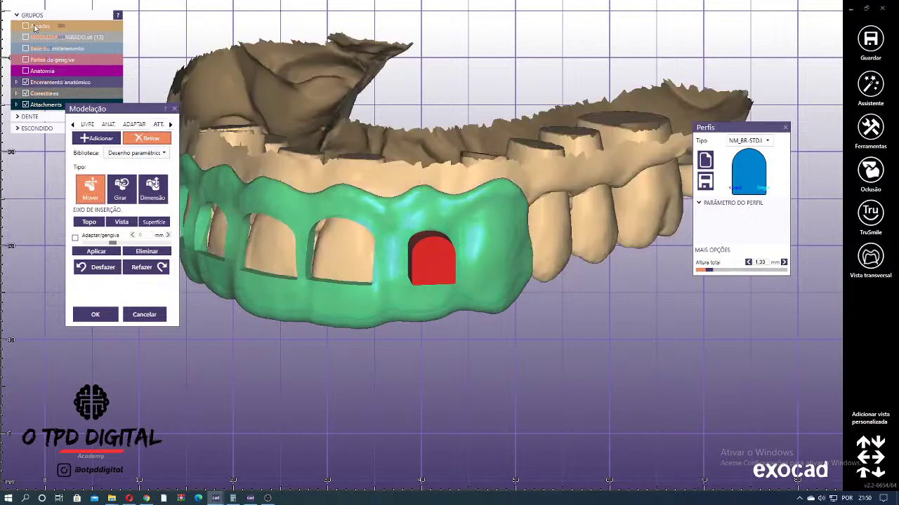
right_click_drag(480, 247, 452, 308)
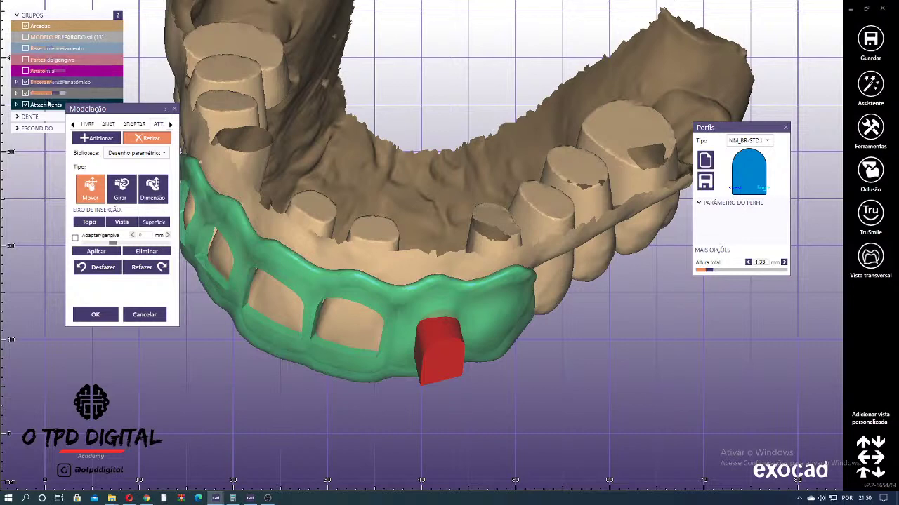
left_click_drag(42, 83, 63, 82)
right_click_drag(422, 330, 407, 221)
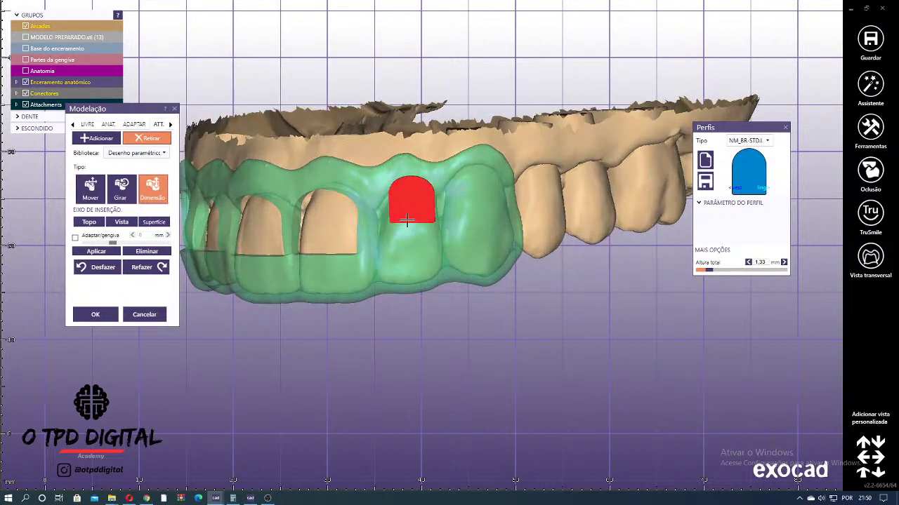
- Lengthen the lateral incisor attachment, subtract it from the wax-up and place the next one on the adjacent canine
left_click(161, 197)
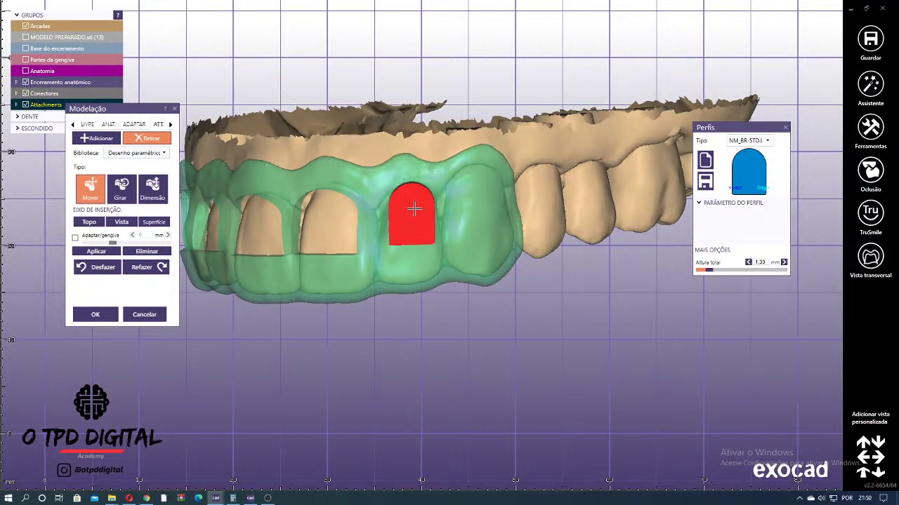
right_click_drag(415, 203, 416, 258)
left_click_drag(413, 253, 445, 181)
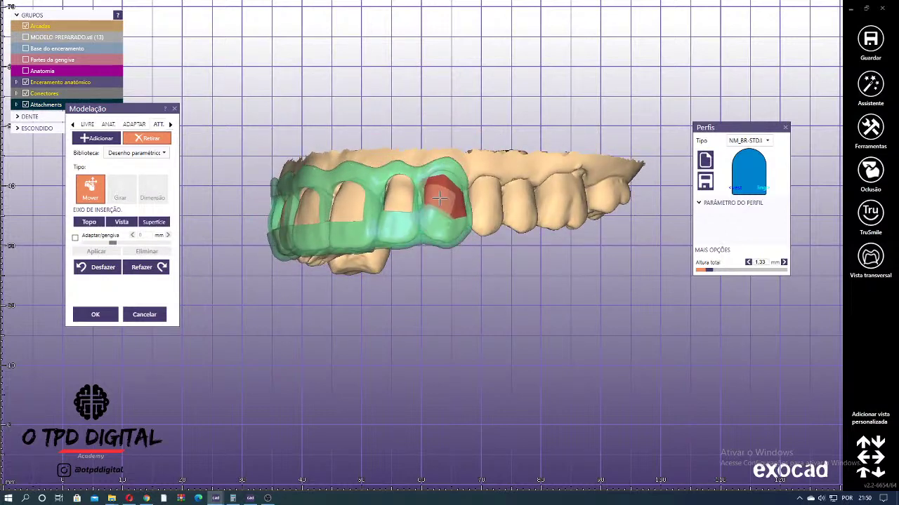
- Rotate the canine attachment so its arch profile faces outward and stands upright on the tooth
scroll(492, 204, "up", 3)
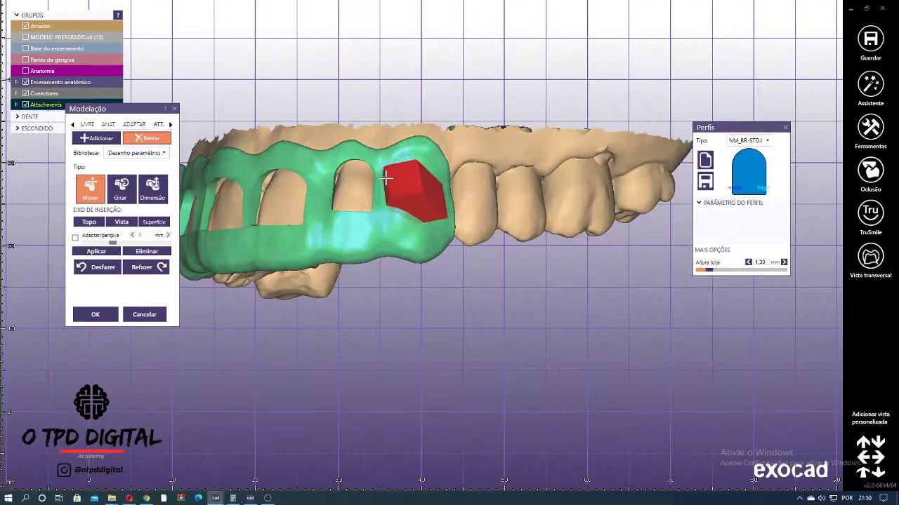
left_click(128, 189)
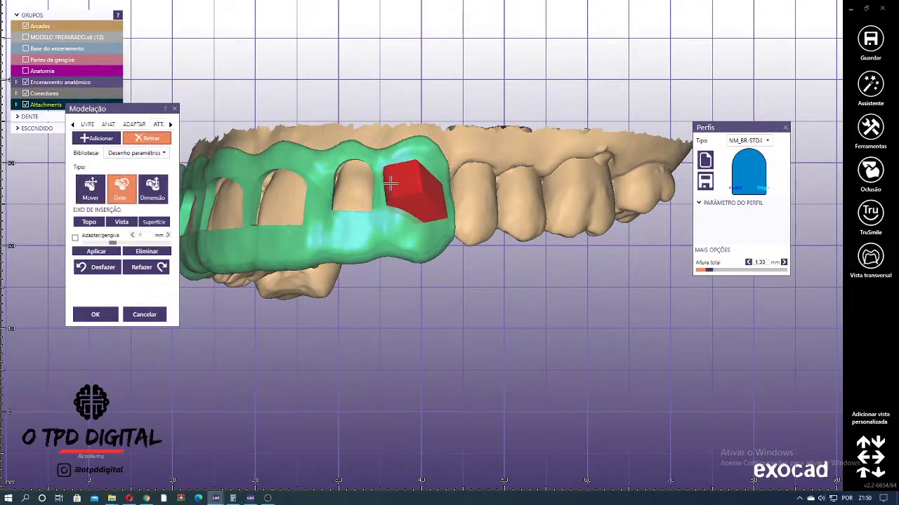
left_click_drag(393, 186, 417, 191)
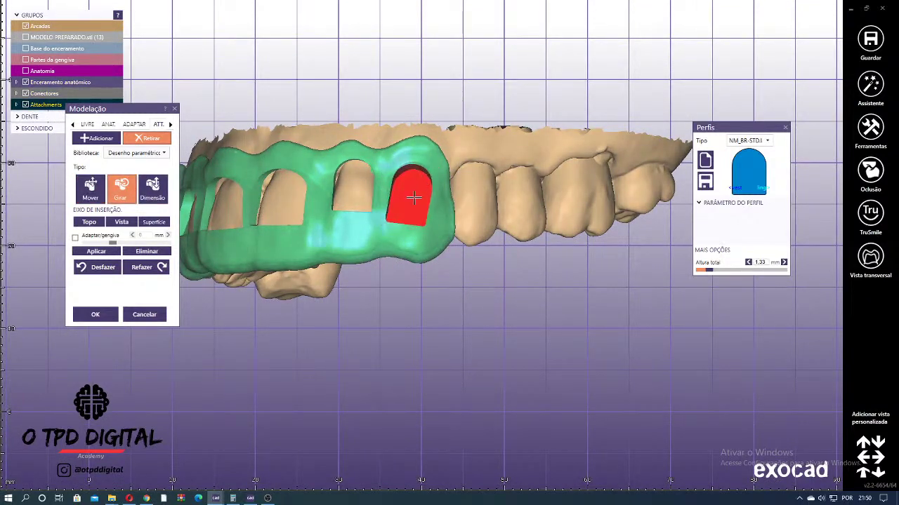
key("shift")
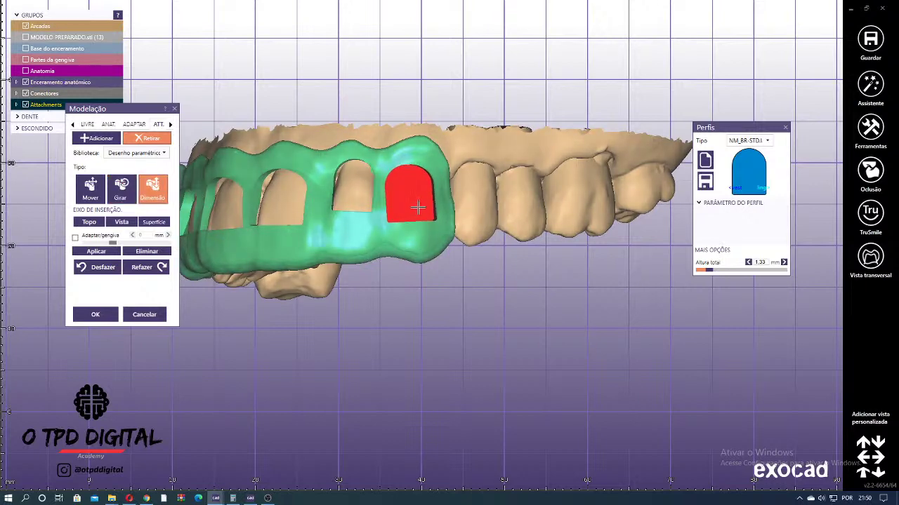
- Enlarge the canine attachment in width and height to match the tooth's facial outline
scroll(435, 181, "up", 3)
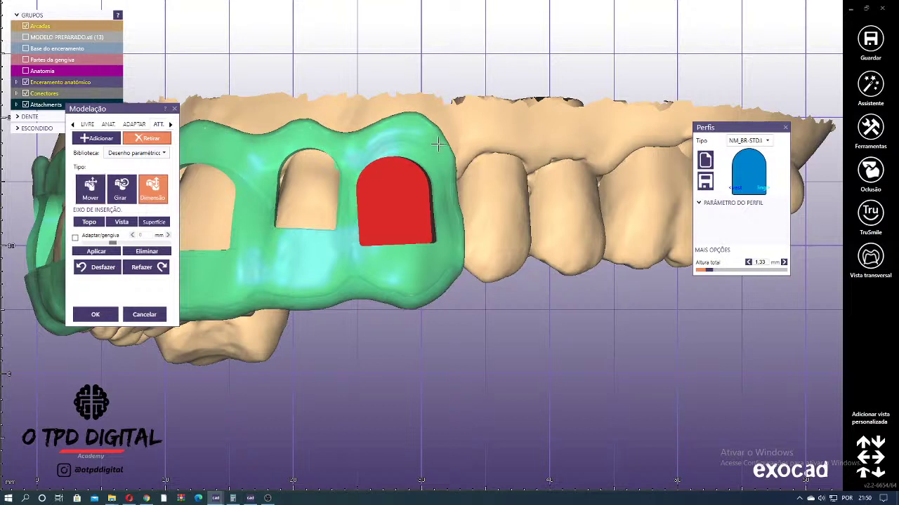
right_click_drag(437, 144, 440, 170)
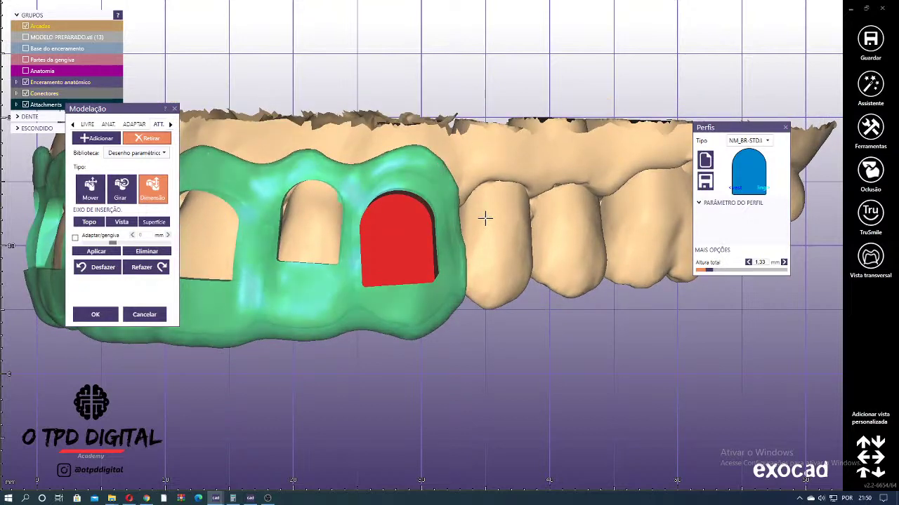
right_click_drag(483, 219, 483, 203)
left_click_drag(469, 199, 407, 221)
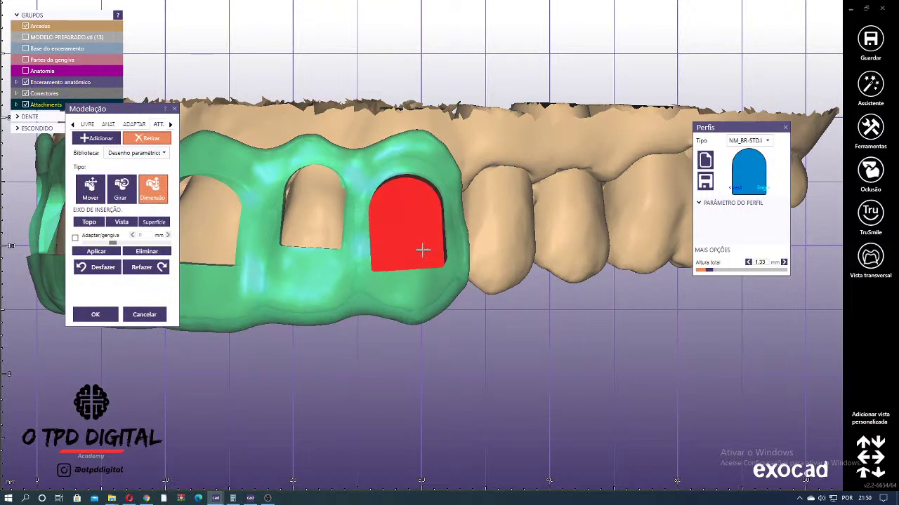
left_click_drag(422, 250, 421, 255)
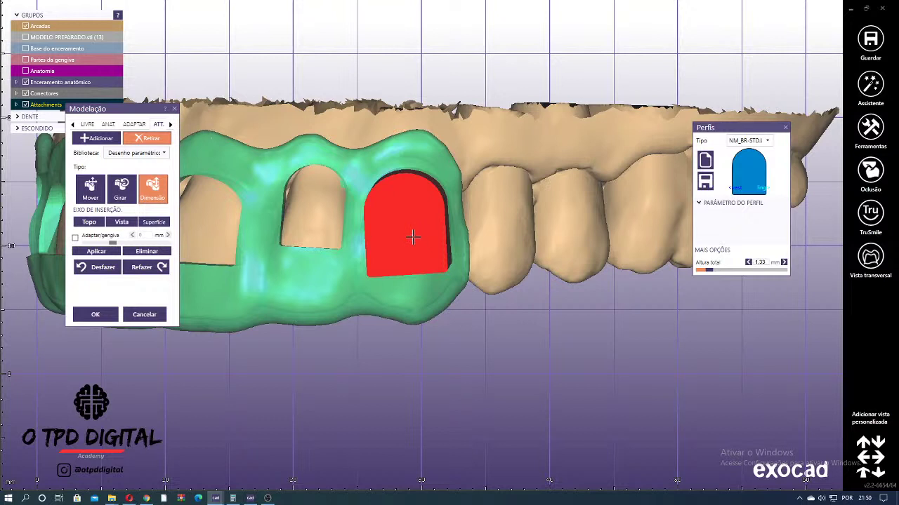
mouse_move(392, 237)
left_mouse_down()
mouse_move(410, 247)
mouse_move(400, 249)
left_mouse_up()
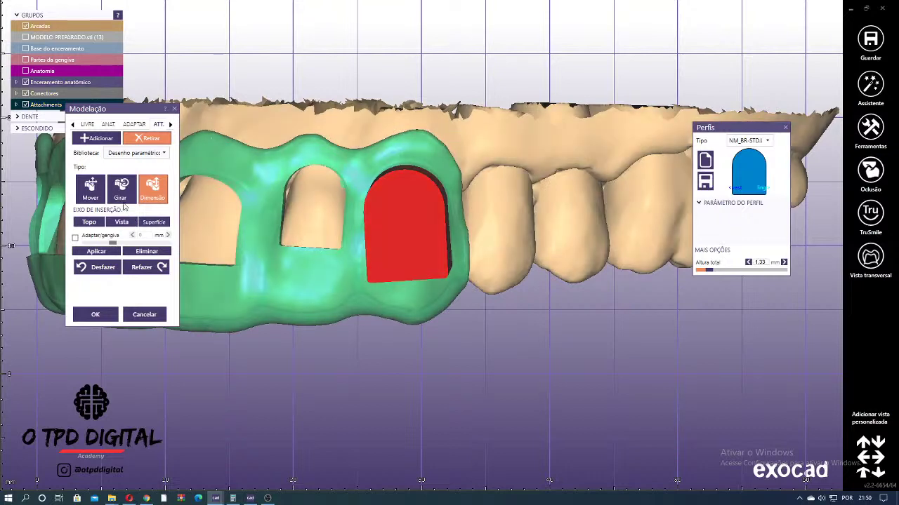
- Refine the canine attachment's position through the wax-up wall, hiding the jaw scans and wax-up as needed to check it
right_click_drag(281, 221, 292, 258)
left_click(89, 188)
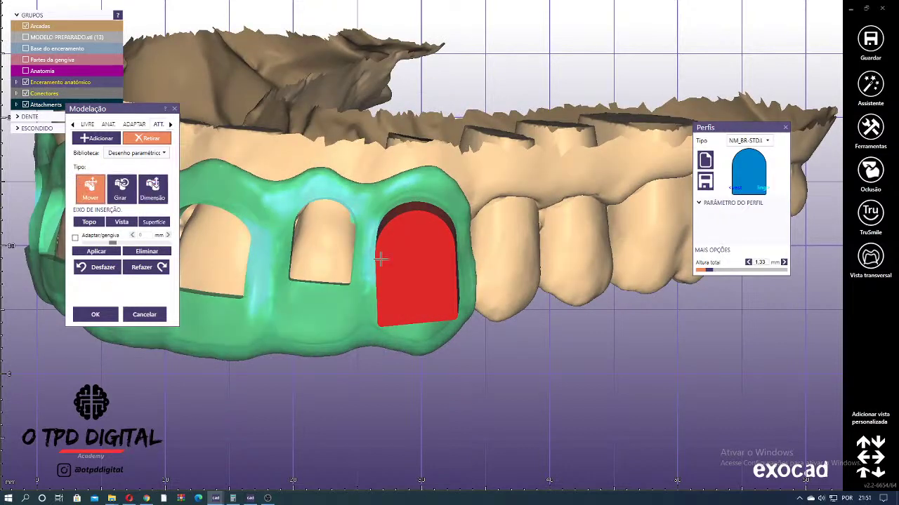
right_click_drag(384, 260, 453, 220)
scroll(493, 218, "down", 5, "ctrl")
right_click_drag(401, 309, 477, 213)
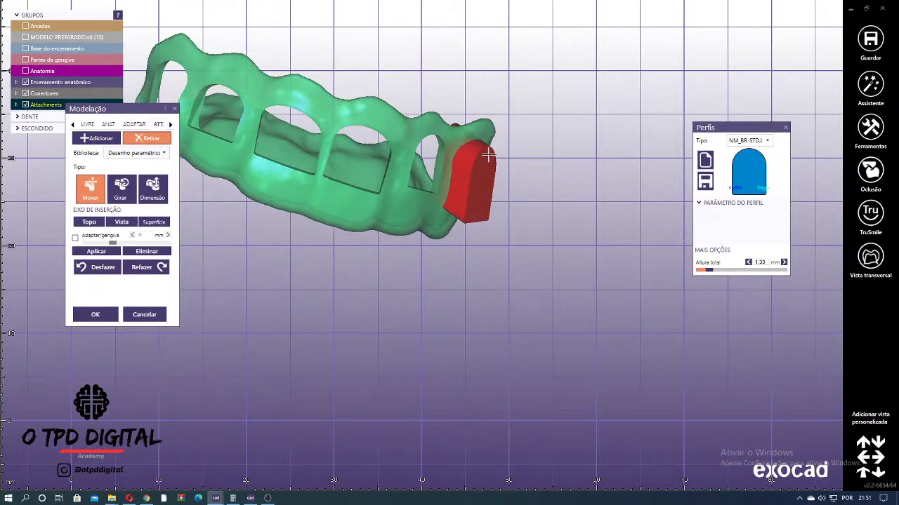
right_click_drag(504, 241, 472, 236)
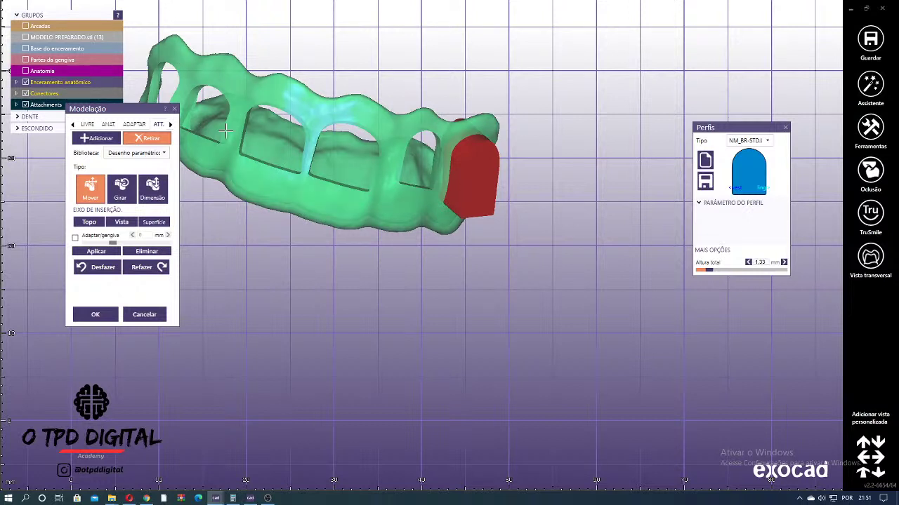
right_click_drag(492, 161, 328, 102)
scroll(357, 103, "down", 5, "ctrl")
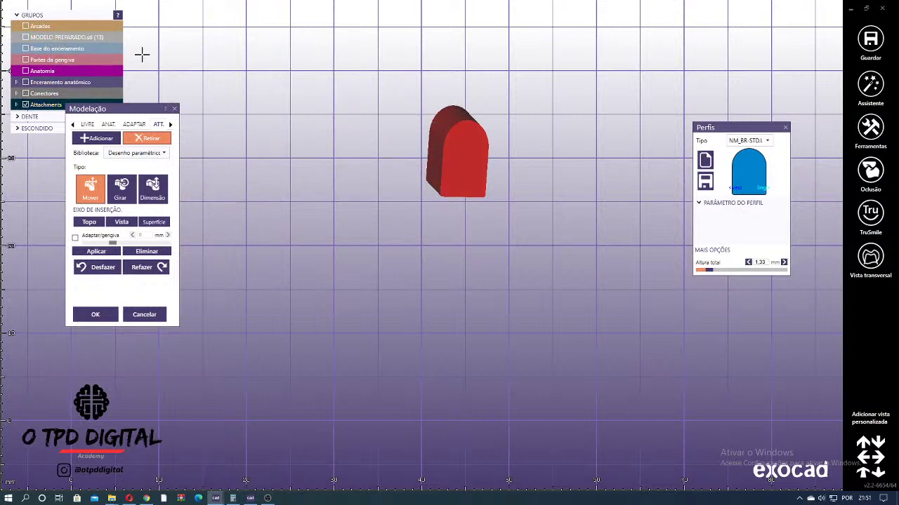
right_click_drag(311, 126, 286, 126)
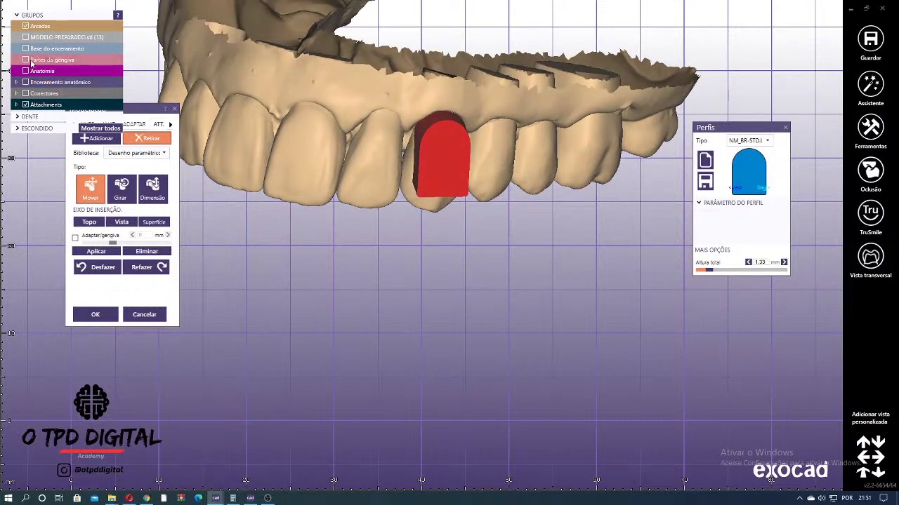
- Show the wax-up again, tilt the canine attachment to the tooth's axis and subtract it from the wax-up
left_click(33, 83)
right_click_drag(303, 166, 285, 146)
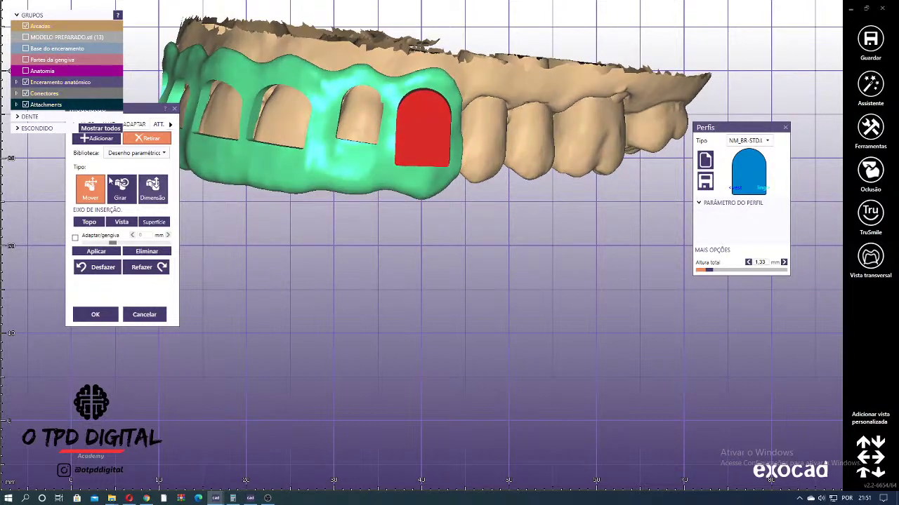
left_click(120, 188)
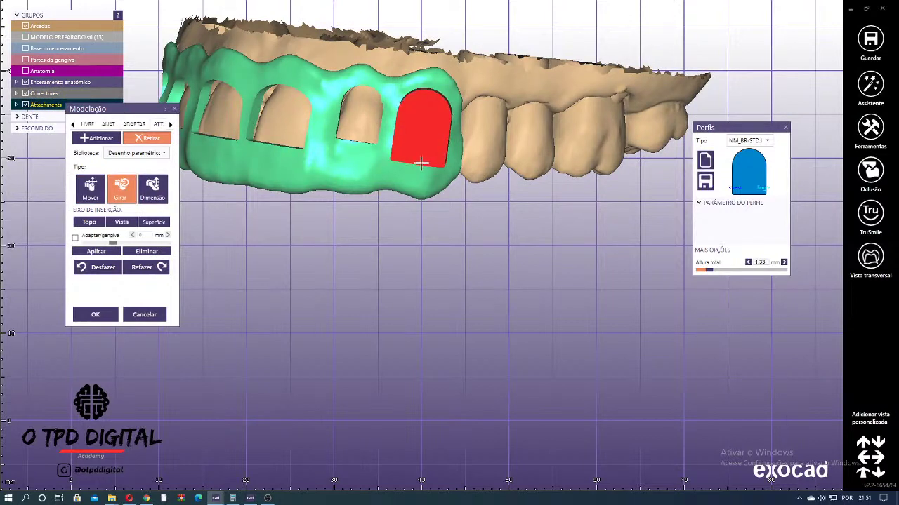
left_click(107, 252)
- Switch the attachment library to text and enter "Guia Periodontal" as the lettering
right_click_drag(505, 125, 341, 249)
scroll(523, 122, "down", 3)
left_click(155, 154)
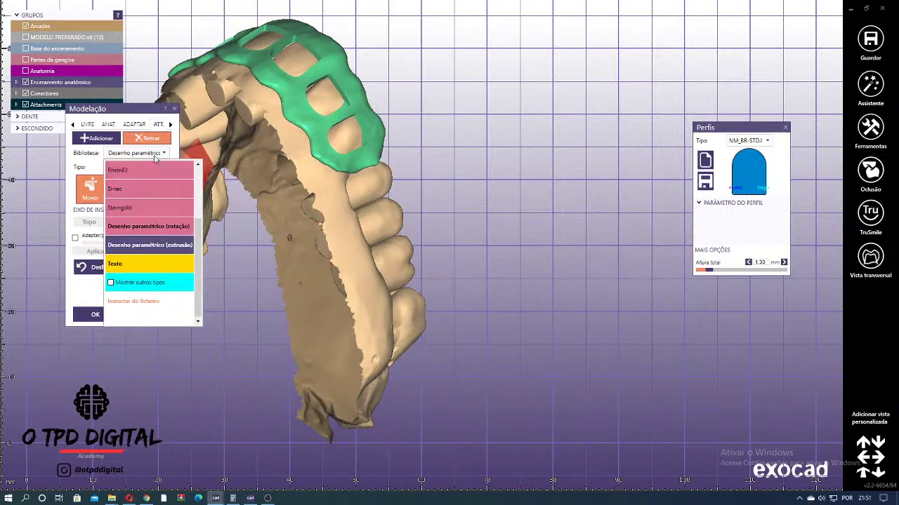
left_click(153, 265)
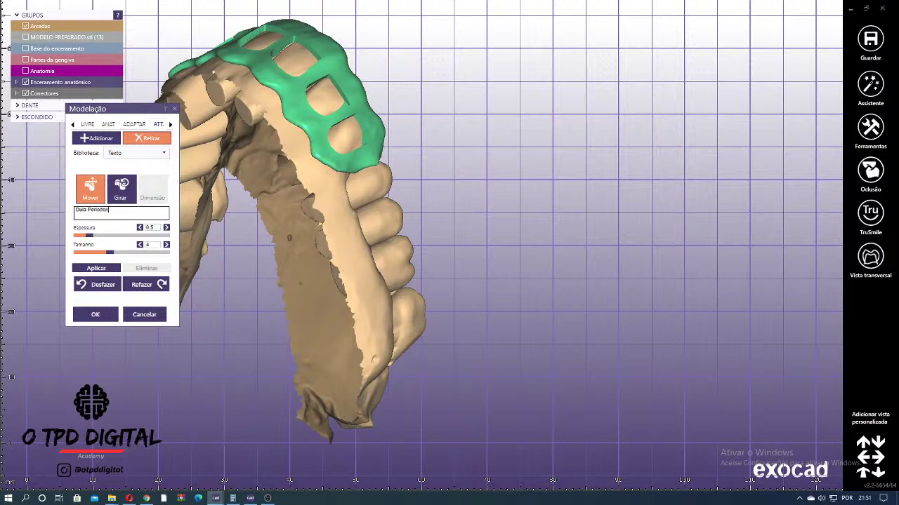
type("l")
- Place the lettering centred on the palatal surface of the wax-up and set its size to 2.6
right_click_drag(456, 184, 281, 184)
scroll(349, 149, "up", 5)
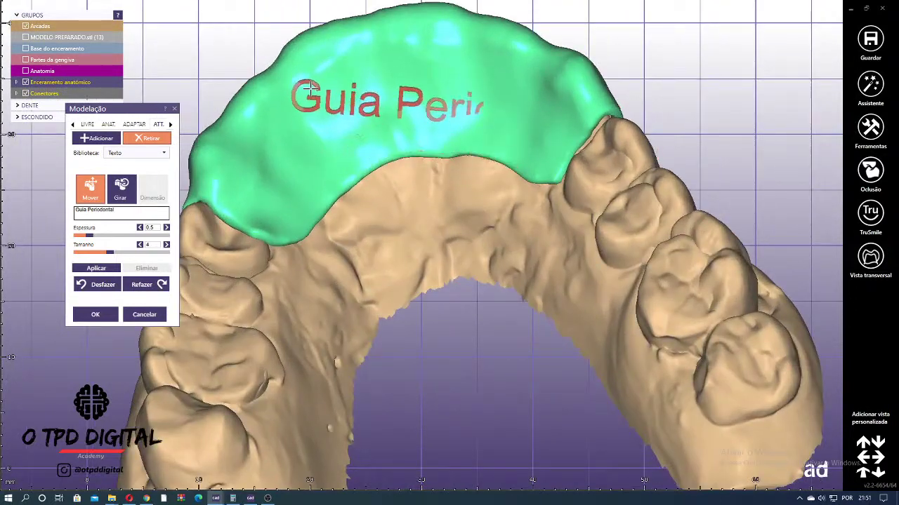
left_click(303, 92)
left_click(98, 252)
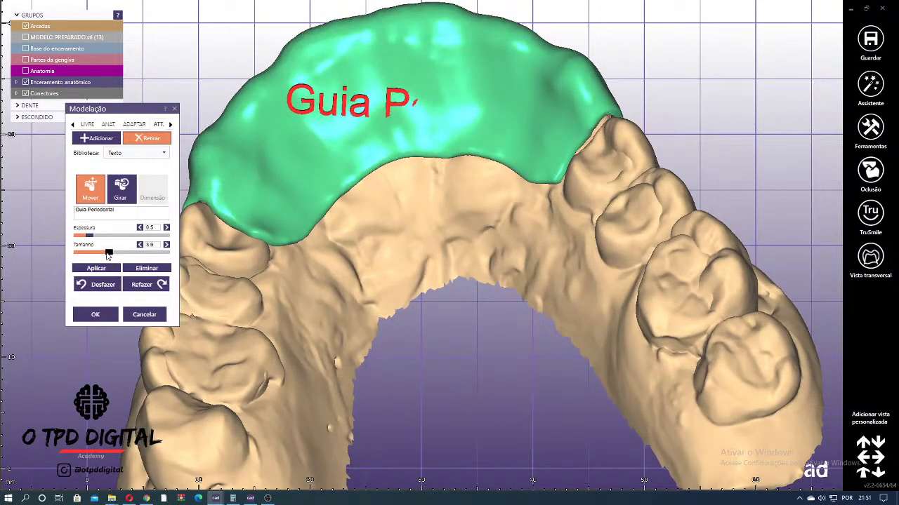
left_click_drag(488, 133, 457, 84)
scroll(455, 88, "down", 3)
right_click_drag(455, 88, 328, 139)
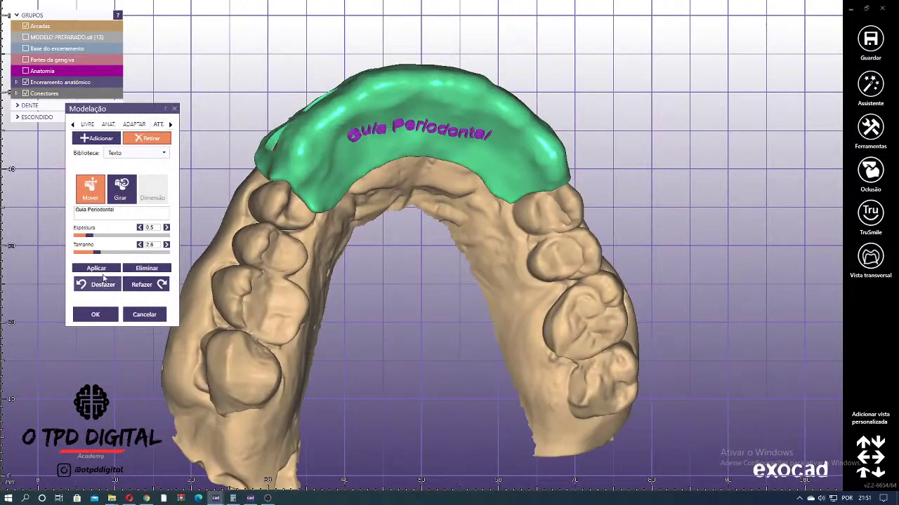
- Engrave the lettering into the wax-up's palatal surface and finish the attachment modelling
left_click(103, 269)
right_click_drag(453, 174, 299, 178)
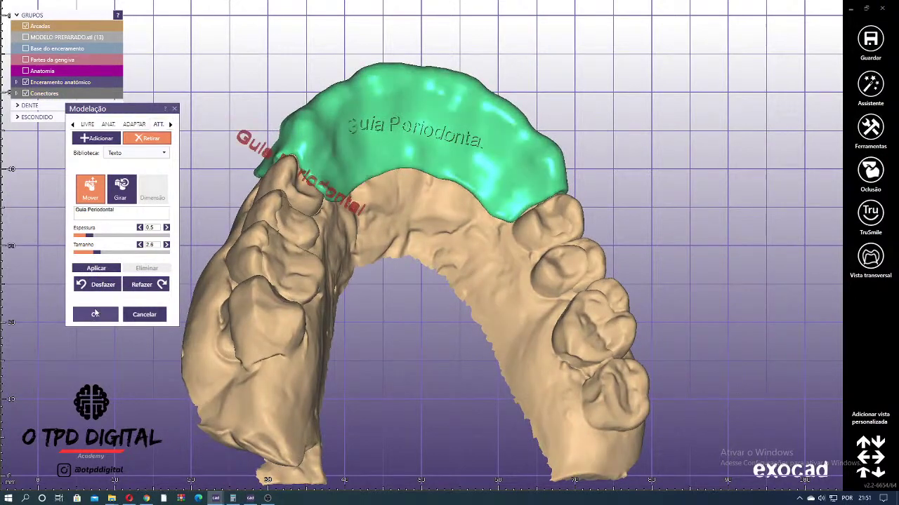
left_click(95, 315)
left_click(91, 315)
- Examine the guide's six facial openings and the palatal lettering from several directions
right_click_drag(411, 154, 328, 206)
right_click_drag(356, 264, 482, 241)
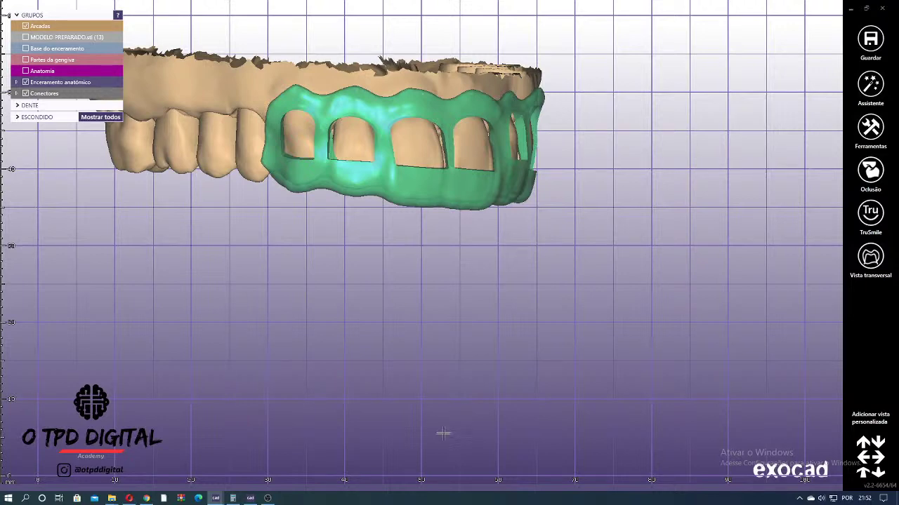
right_click_drag(454, 400, 437, 98)
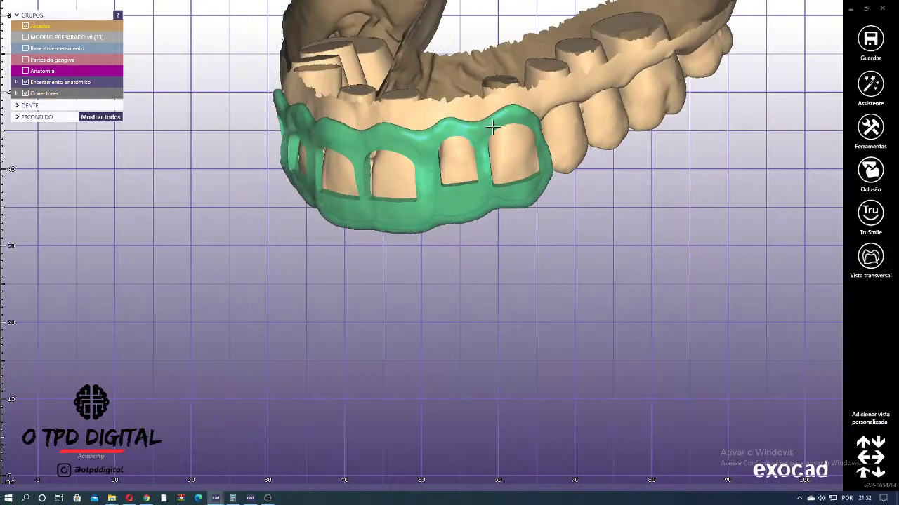
right_click_drag(492, 127, 346, 88)
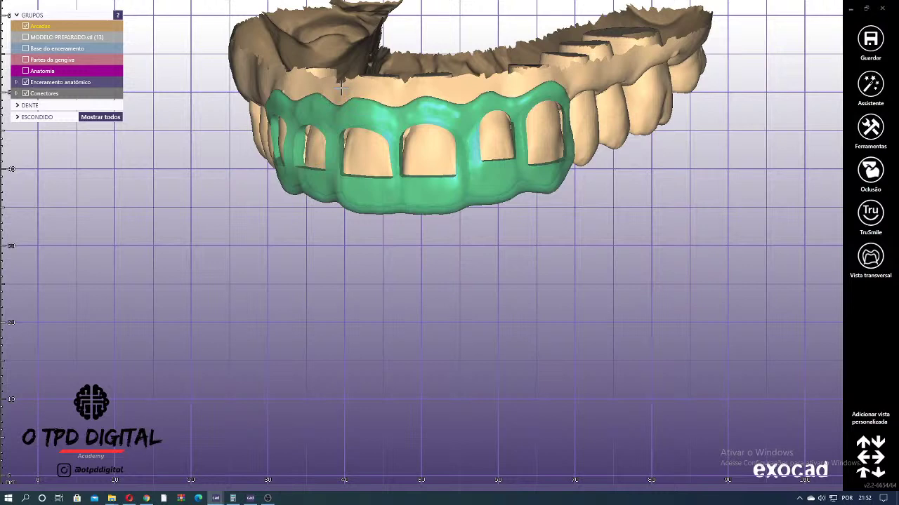
right_click_drag(365, 140, 393, 206)
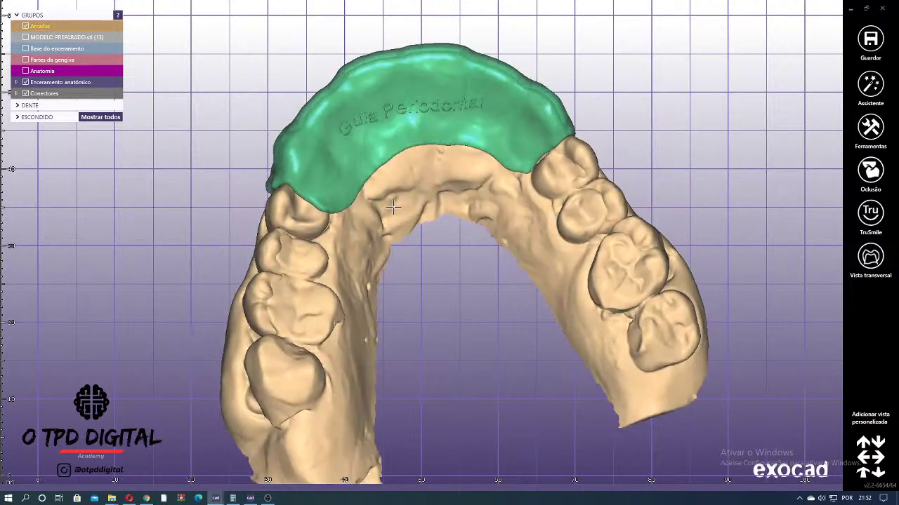
left_click(250, 499)
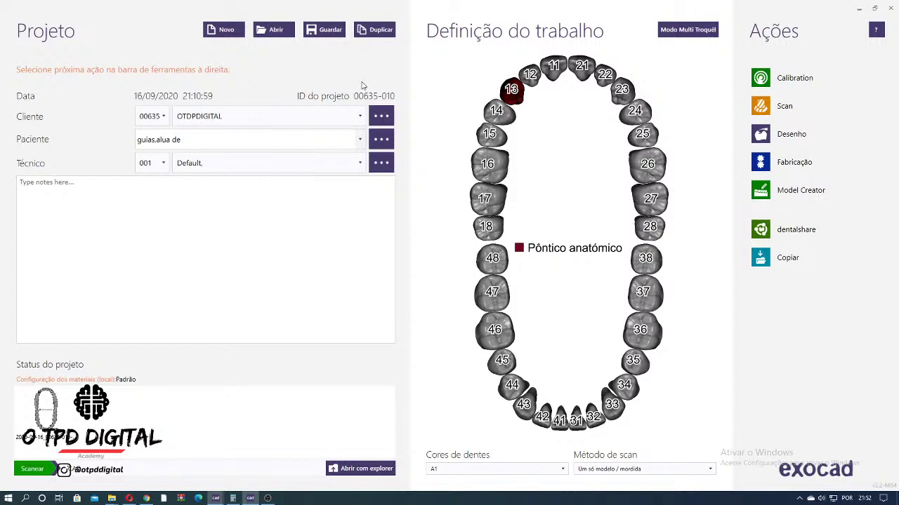
mouse_move(217, 497)
left_click(281, 457)
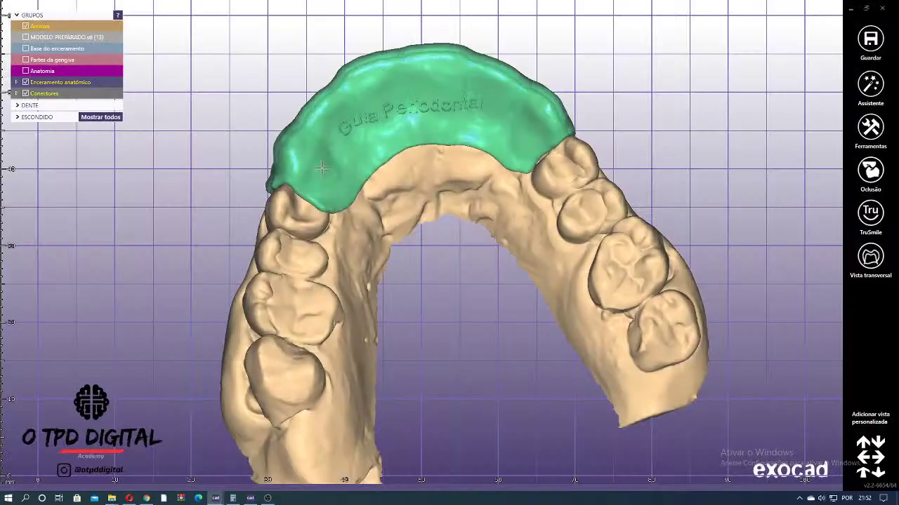
right_click_drag(273, 184, 494, 110)
right_click(499, 96)
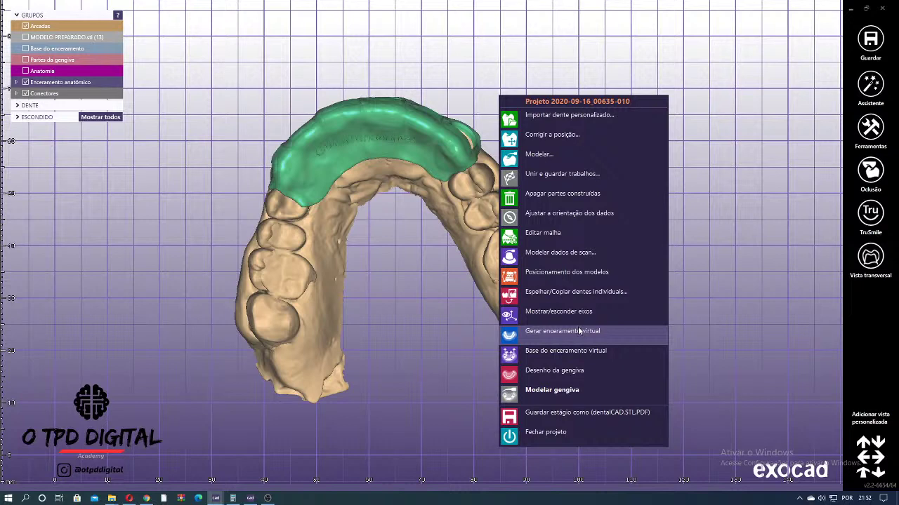
right_click(459, 49)
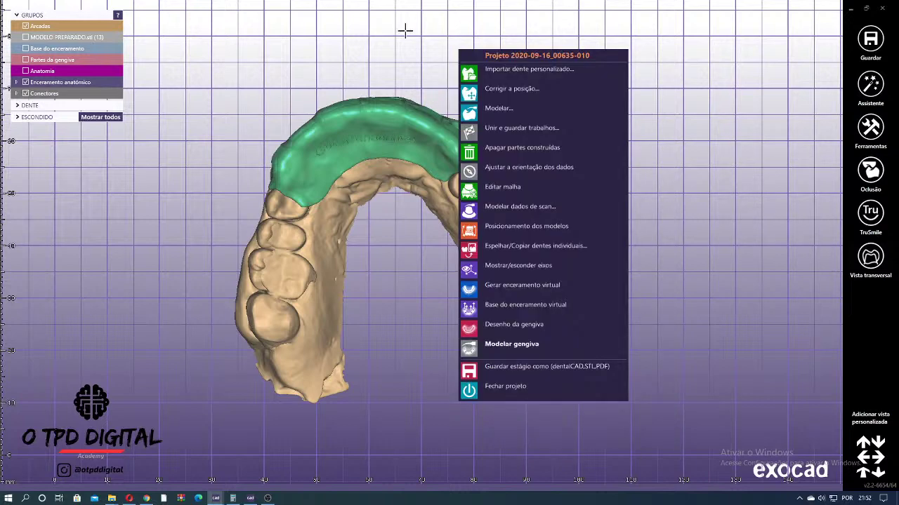
- Examine the guide on the upper arch from the palatal, facial and underside directions, checking its fit around the openings
right_click_drag(405, 30, 442, 176)
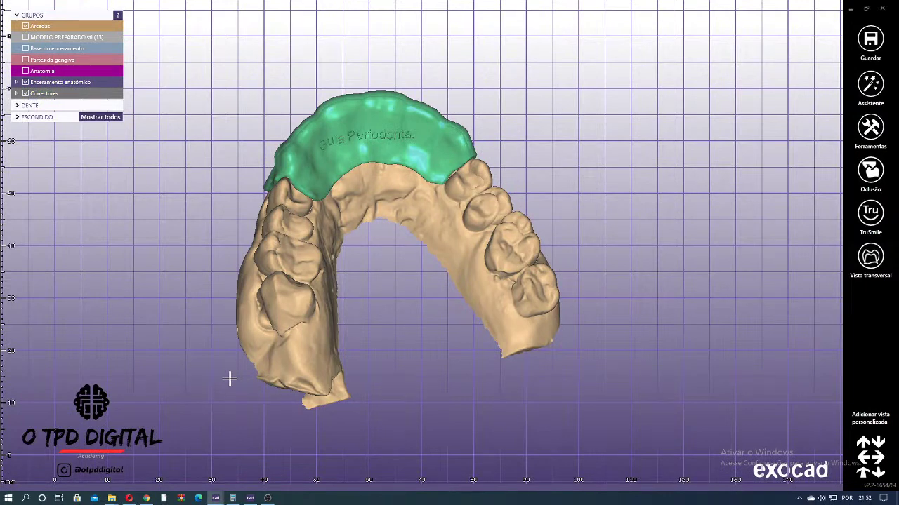
right_click_drag(317, 399, 338, 129)
scroll(331, 204, "up", 4)
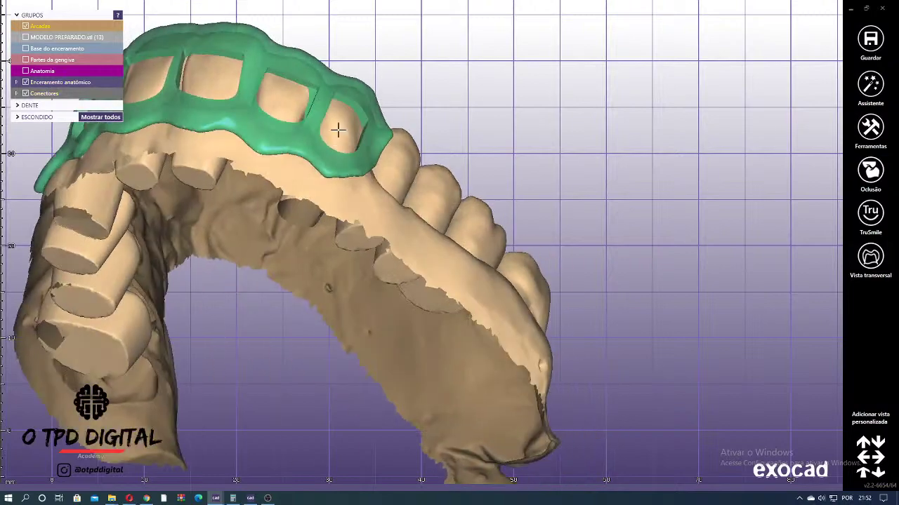
scroll(413, 206, "down", 3)
right_click_drag(435, 234, 360, 141)
scroll(381, 169, "up", 4)
right_click_drag(339, 104, 303, 76)
scroll(331, 103, "up", 5)
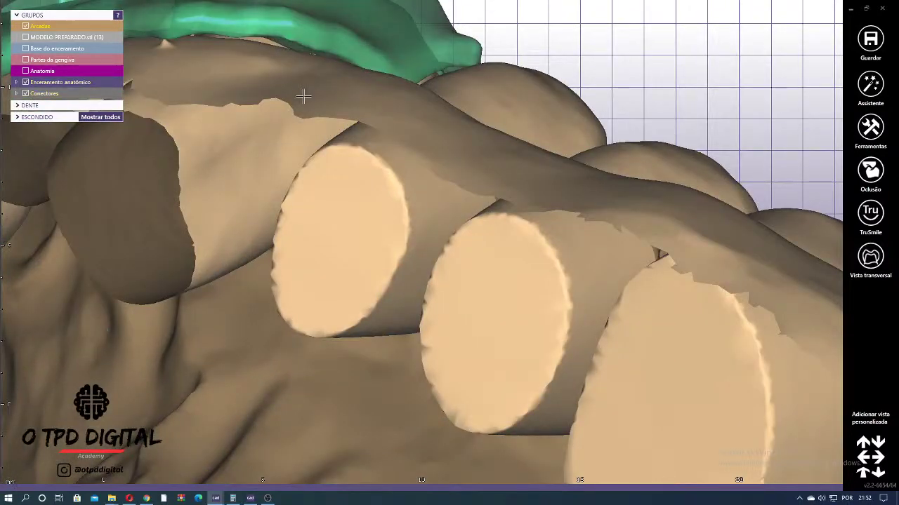
scroll(301, 94, "down", 5)
right_click_drag(308, 126, 347, 134)
- Hide the arches, show the MODELO PREPARADO model instead, and inspect the guide's facial openings over the prepared teeth
left_click(39, 28)
left_click(40, 39)
scroll(348, 134, "up", 3)
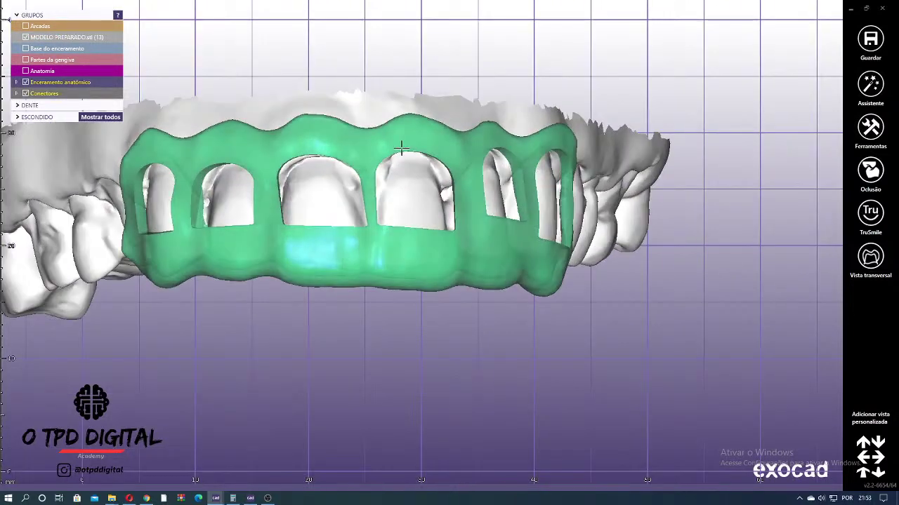
right_click_drag(169, 165, 220, 172)
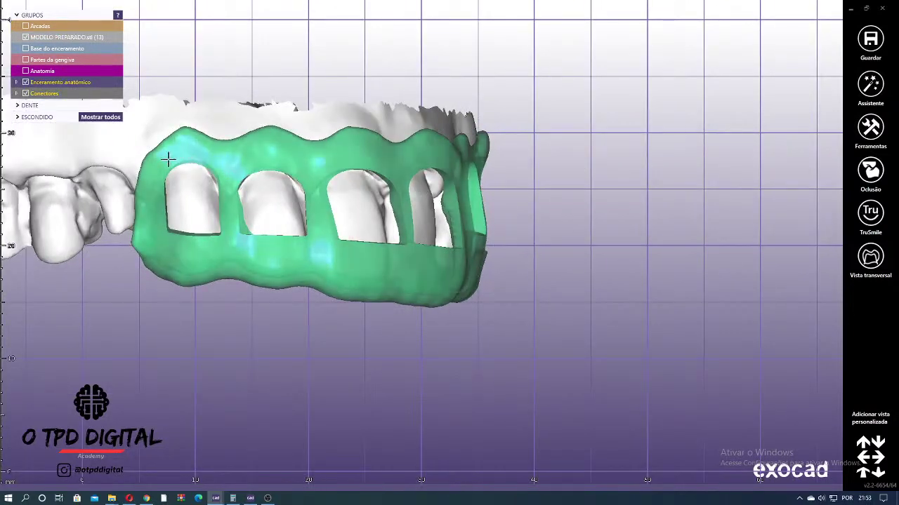
right_click_drag(168, 159, 142, 107)
scroll(353, 201, "down", 3)
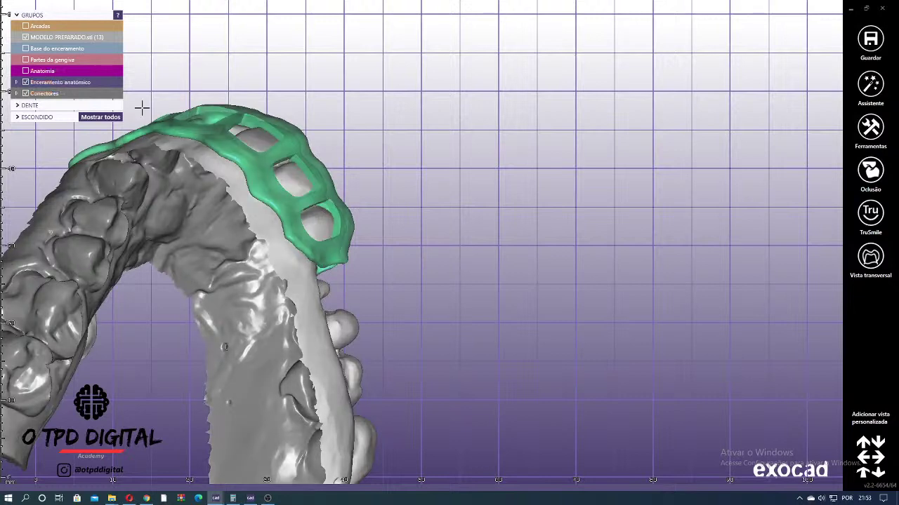
- Hide the prepared model and export only the visible guide as Plain STL named "guia periodontall", aligned to the original scan files
left_click(26, 36)
right_click(444, 144)
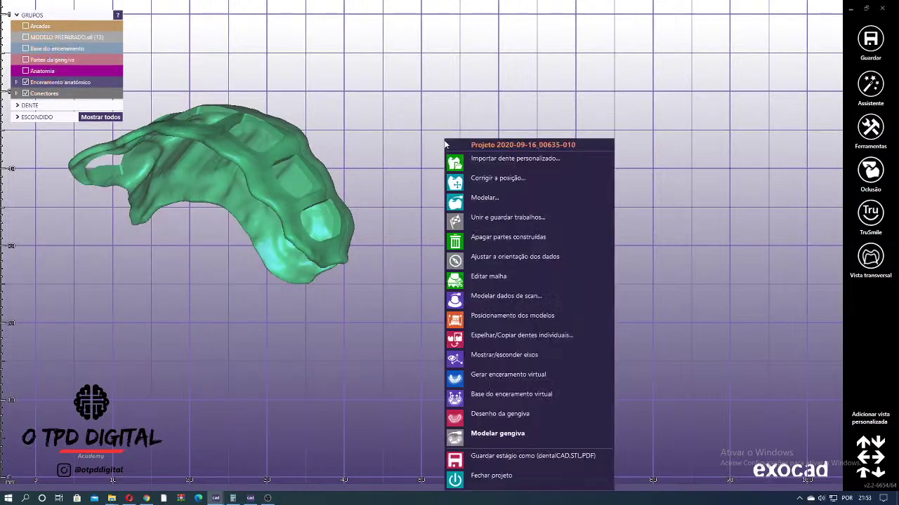
left_click(527, 457)
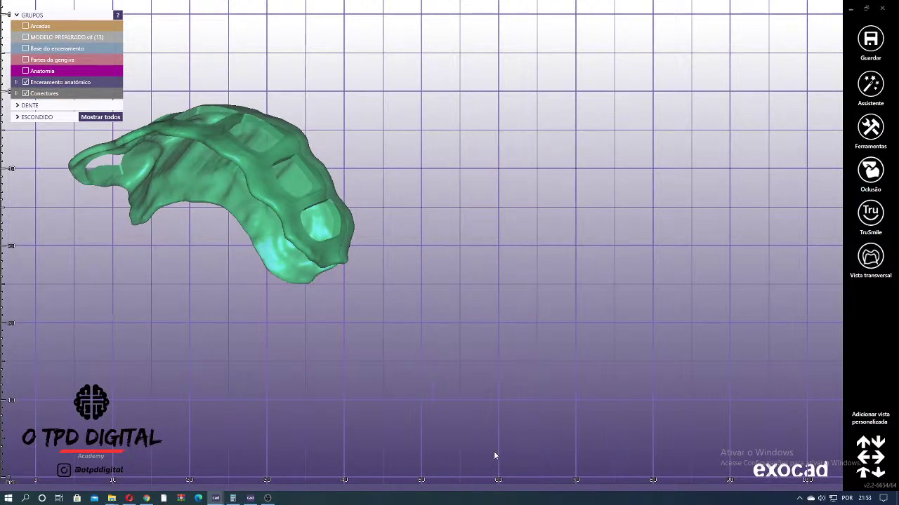
left_click(169, 290)
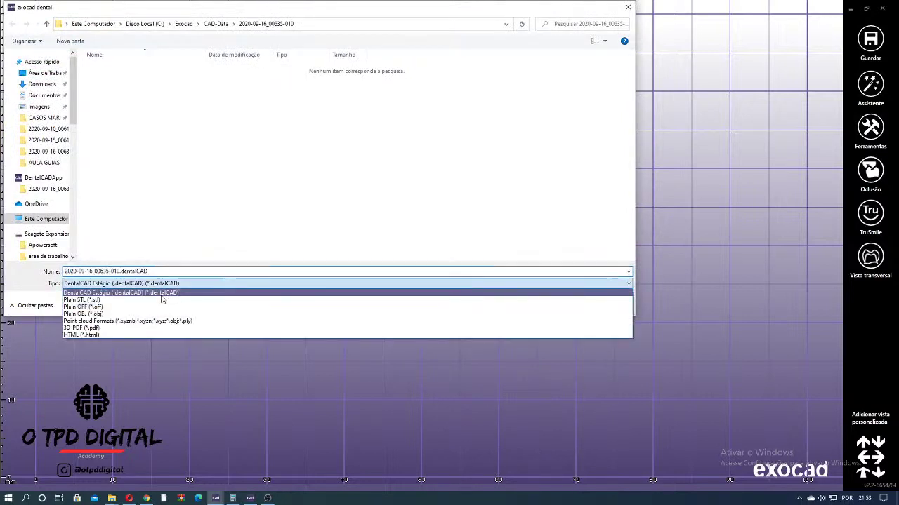
left_click(158, 302)
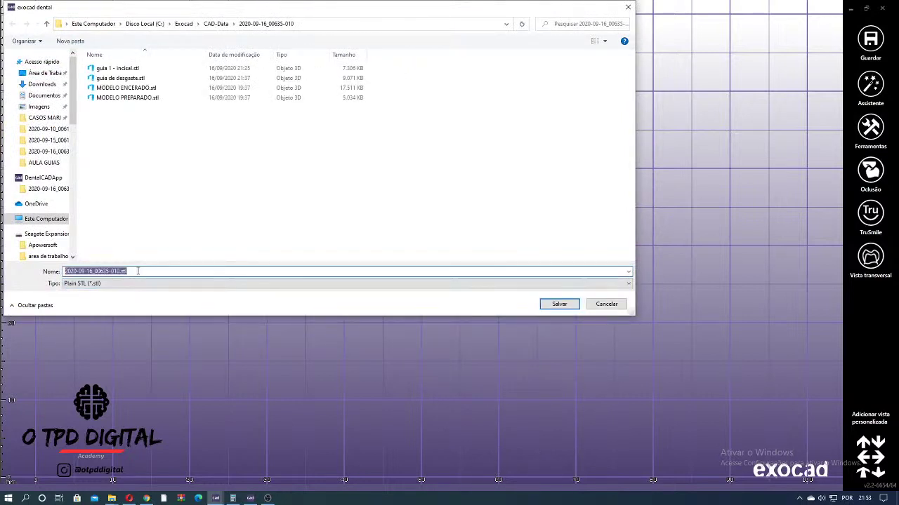
type("guia periodontal")
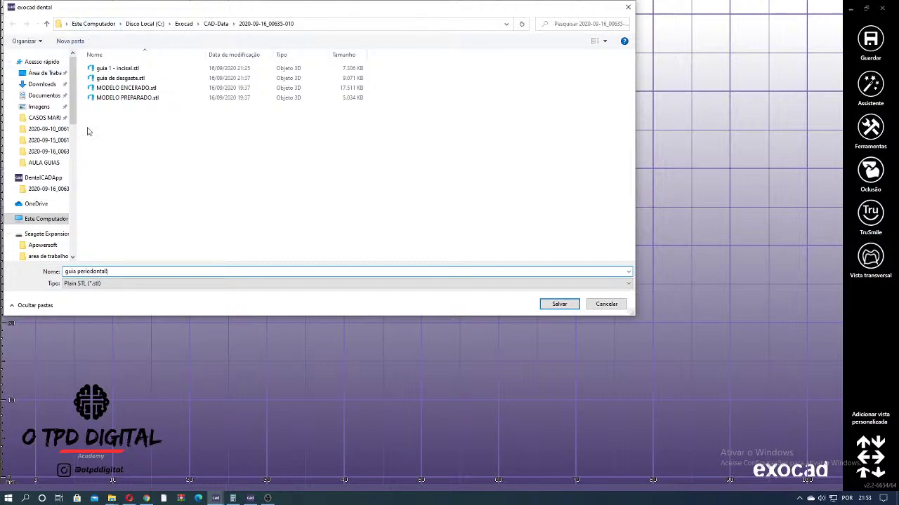
left_click(559, 306)
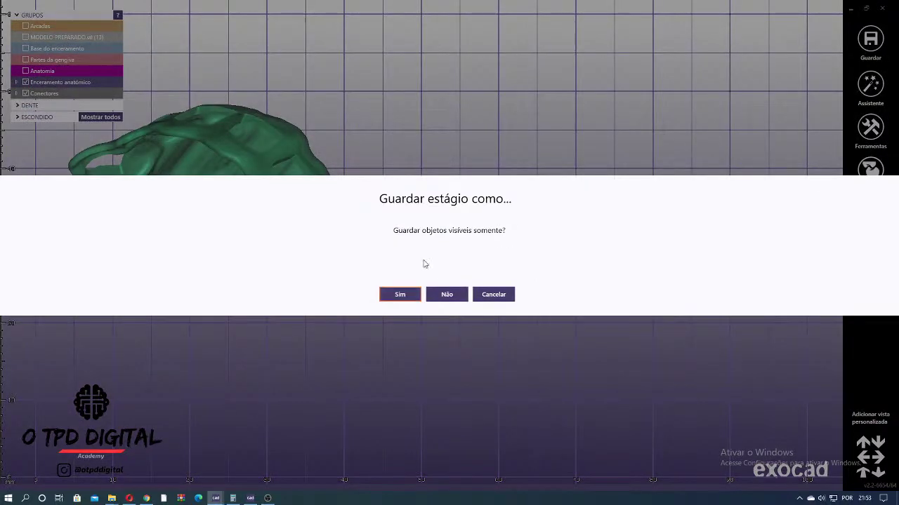
left_click(416, 295)
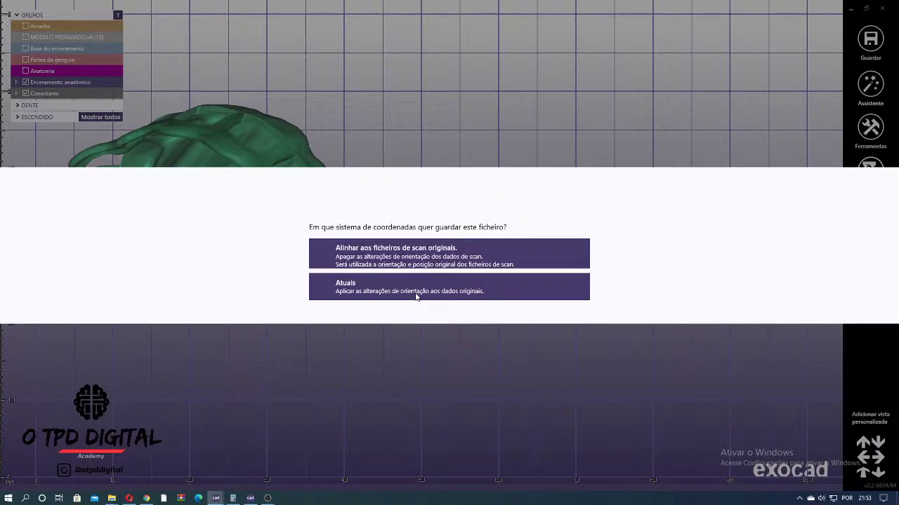
left_click(439, 259)
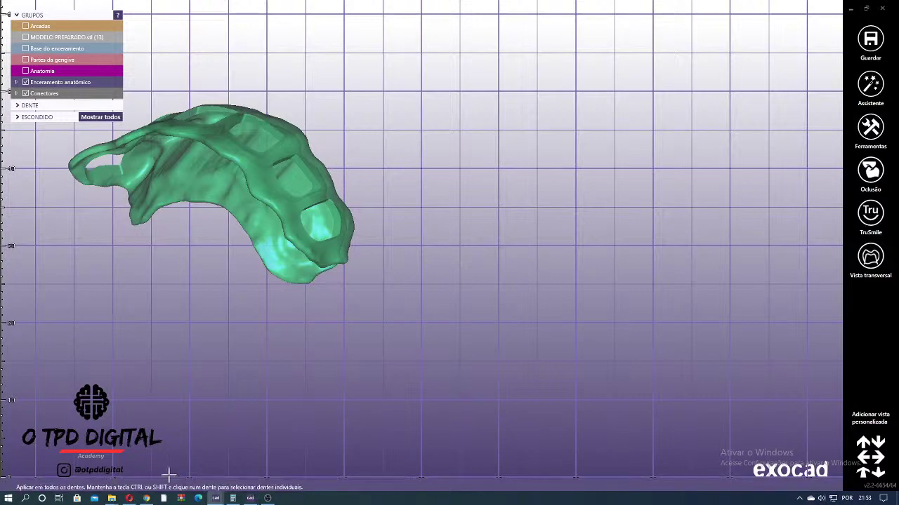
- Open the project folder from the project window and view the exported periodontal guide STL
mouse_move(112, 499)
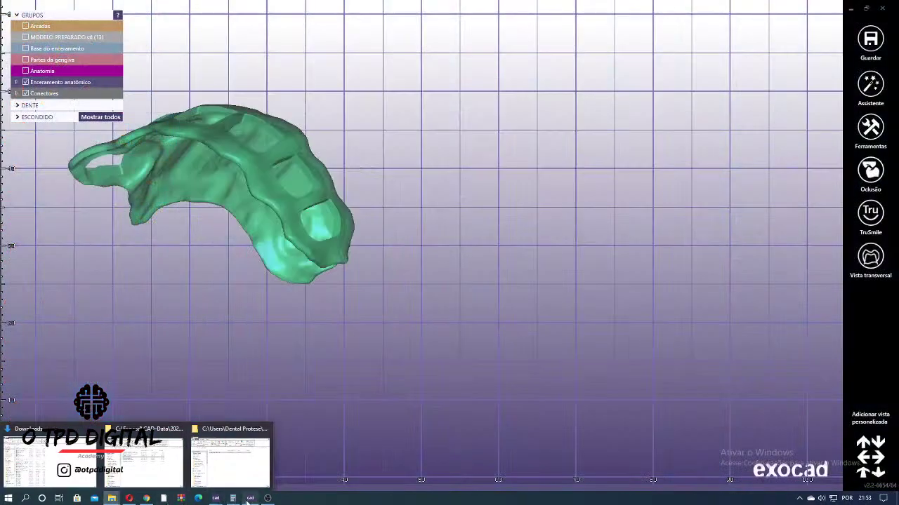
left_click(248, 499)
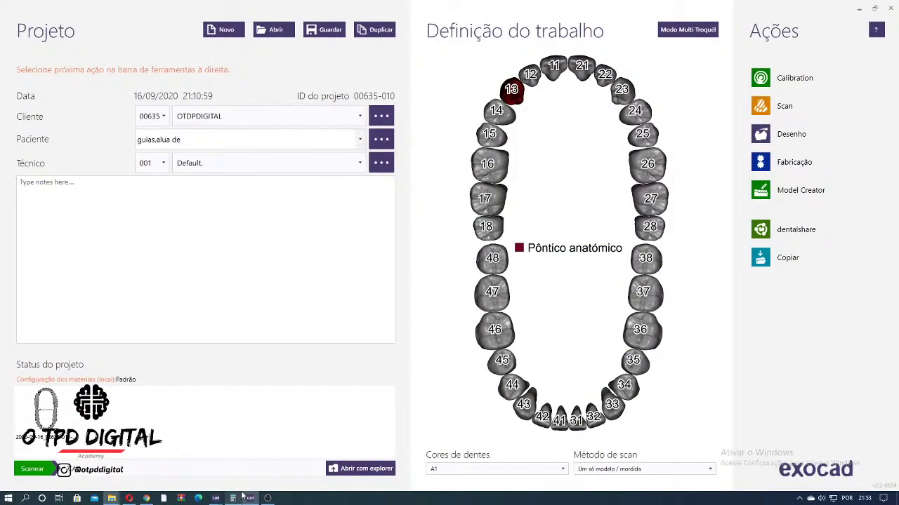
left_click(330, 468)
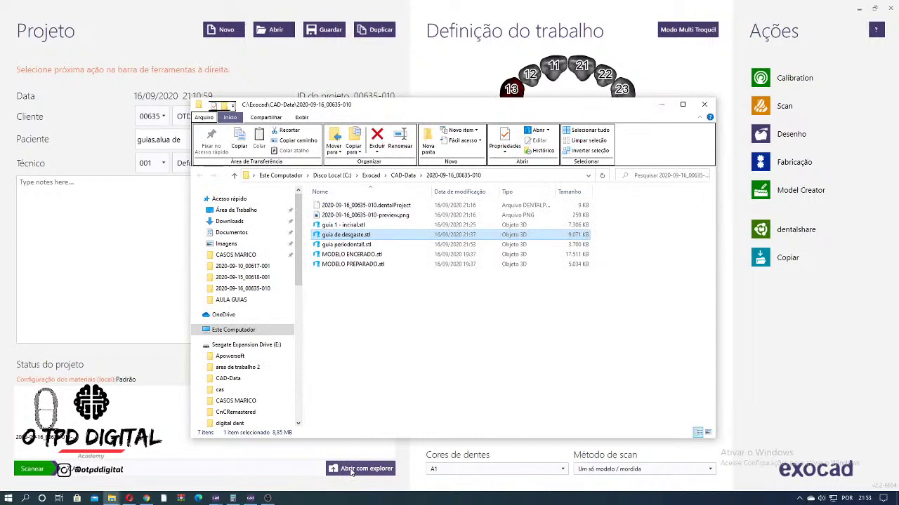
double_click(350, 244)
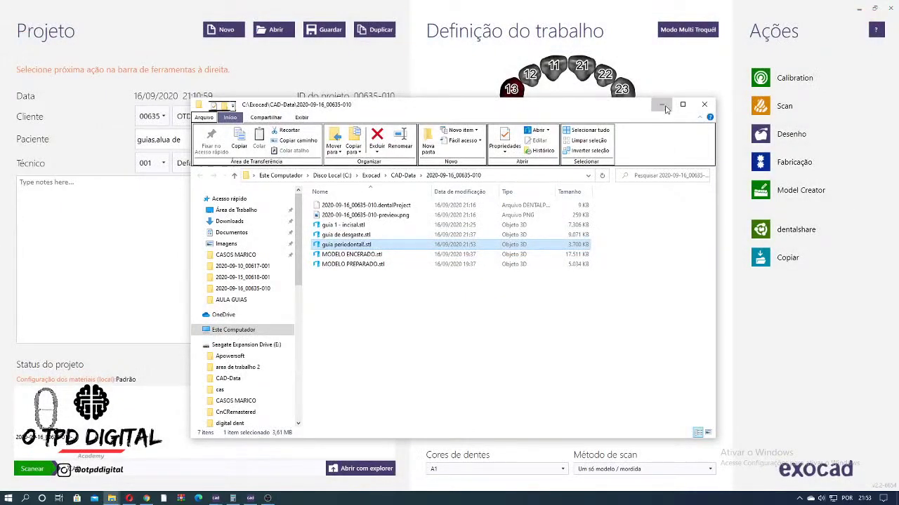
left_click(665, 106)
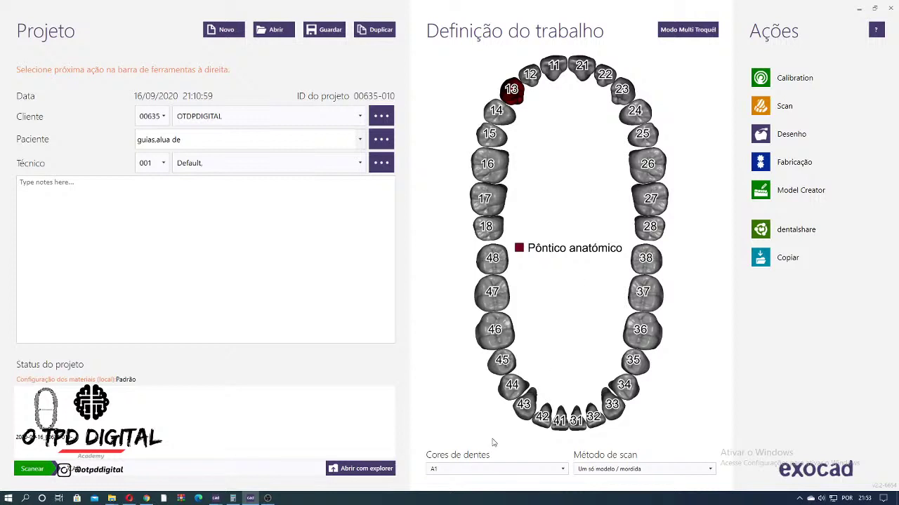
- Return to the design window, show the arches with the guide, and delete the constructed parts
mouse_move(232, 499)
left_click(245, 476)
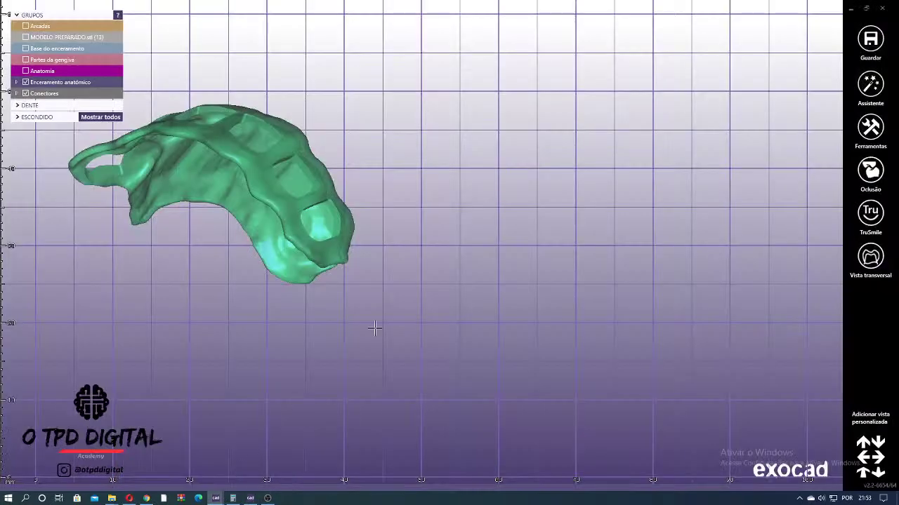
right_click_drag(305, 191, 283, 211)
left_click(41, 26)
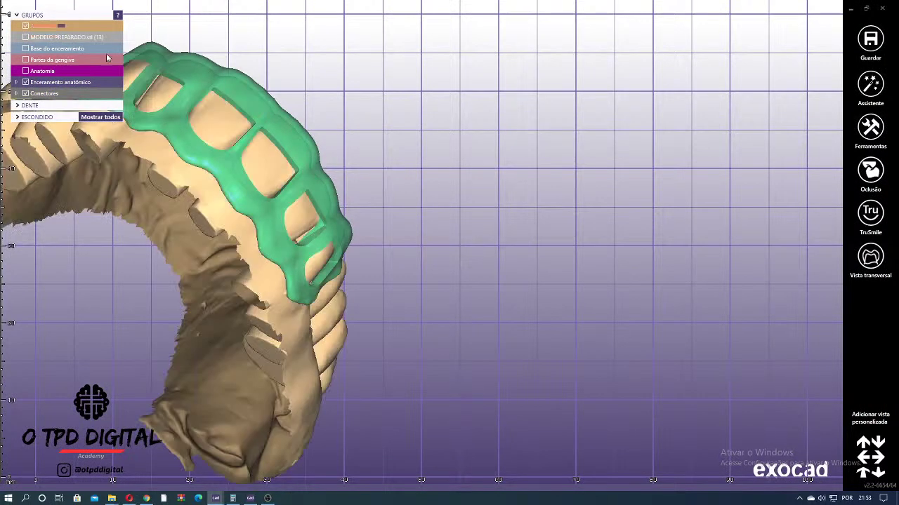
middle_click_drag(328, 169, 534, 208)
right_click_drag(534, 208, 578, 115)
right_click(575, 116)
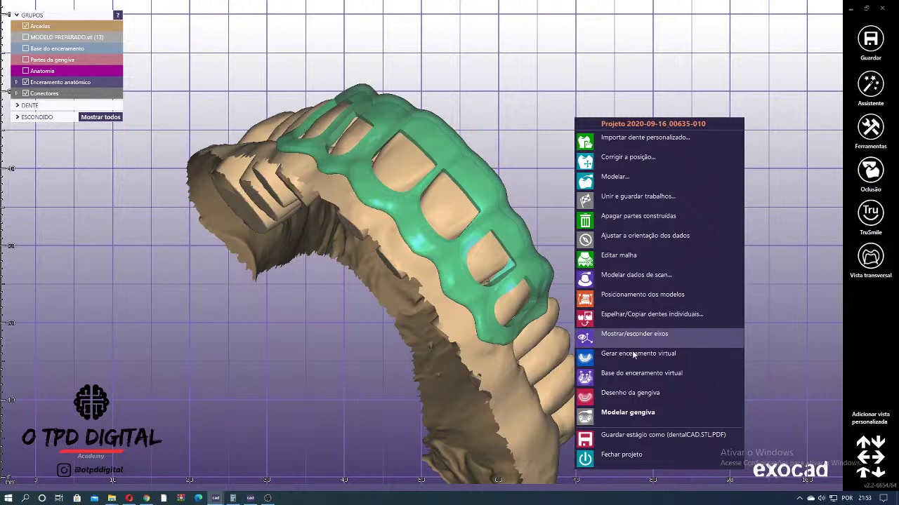
left_click(631, 227)
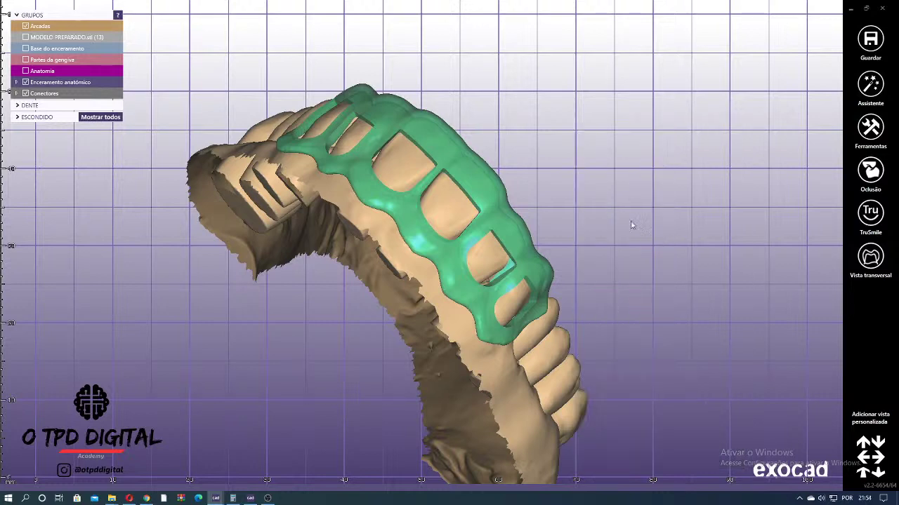
left_click(141, 280)
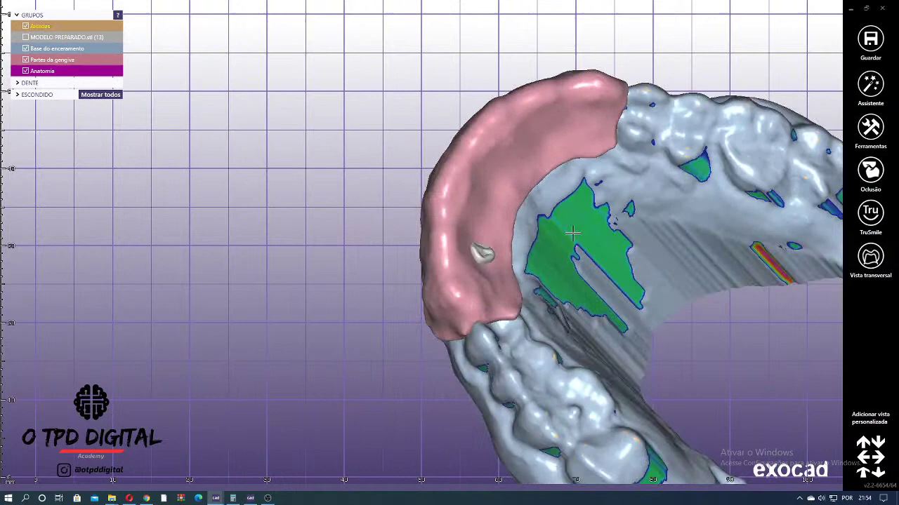
- Generate a new virtual wax-up over the upper front teeth and accept it
right_click_drag(573, 233, 380, 188)
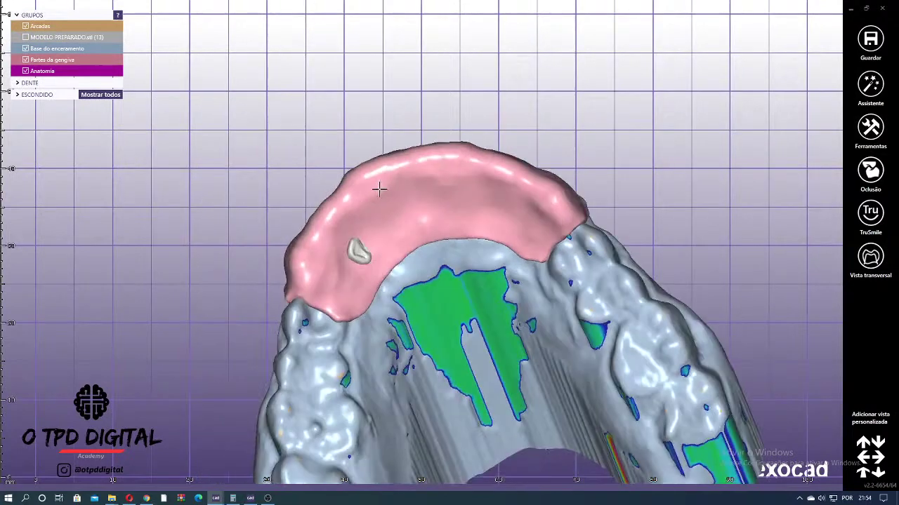
right_click(383, 79)
left_click(466, 297)
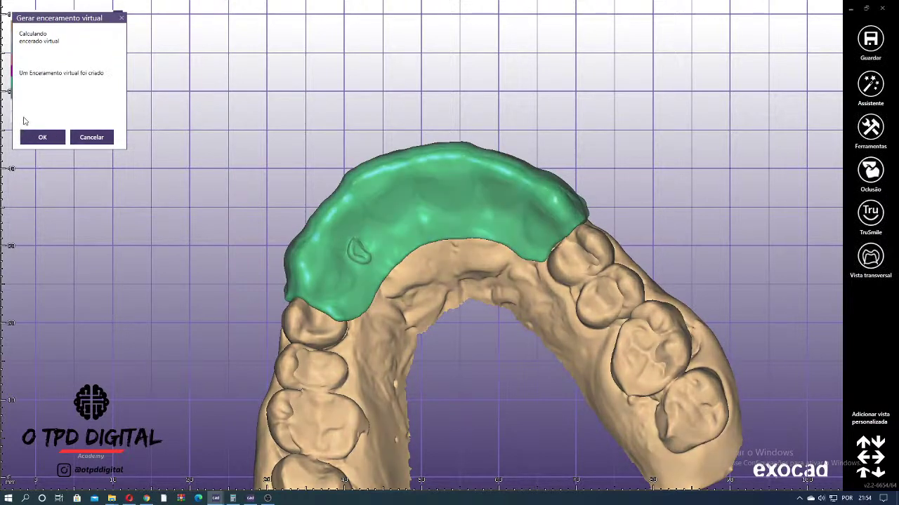
left_click(26, 135)
- Smooth the raised spot on the wax-up's palatal surface with the free-form smoothing brush and finish the modelling
right_click(178, 124)
left_click(300, 179)
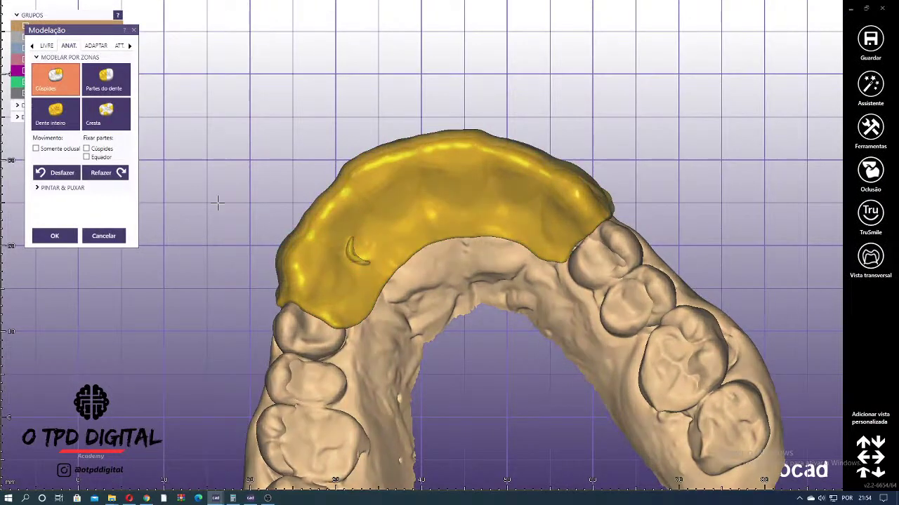
left_click(48, 45)
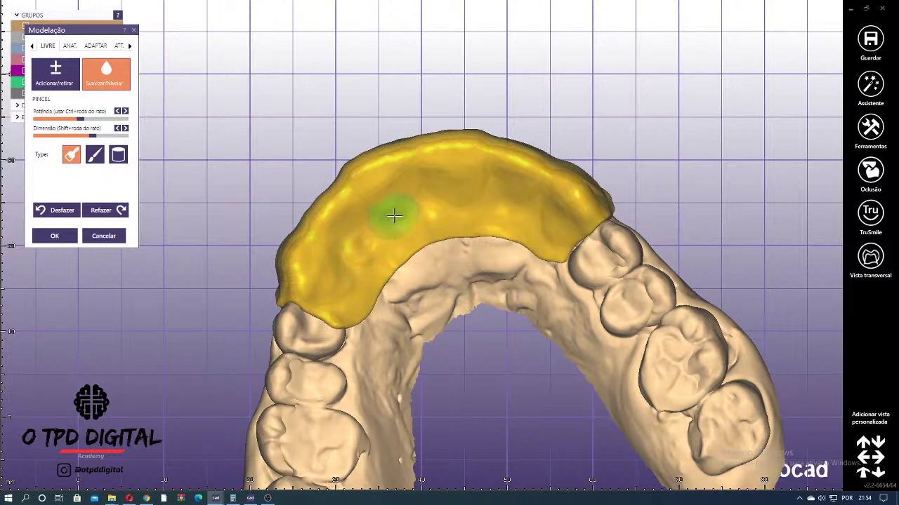
right_click_drag(393, 208, 390, 159)
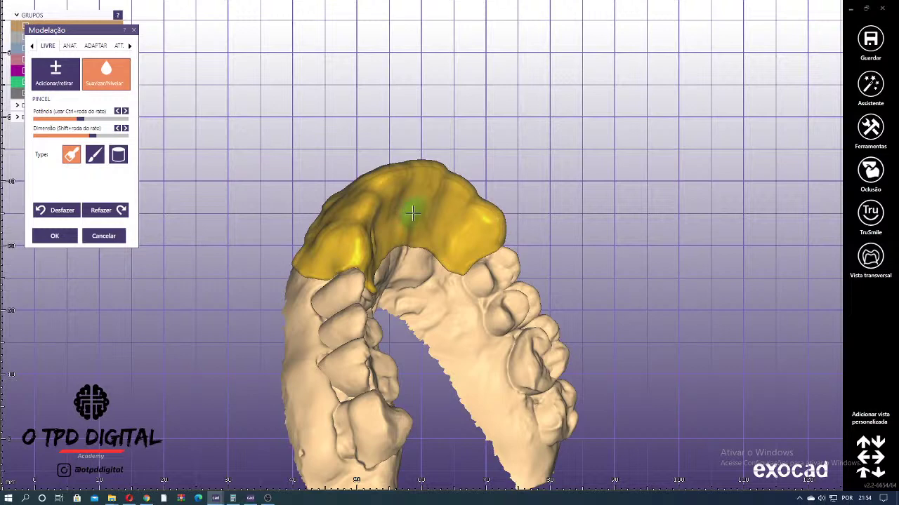
scroll(379, 226, "down", 2)
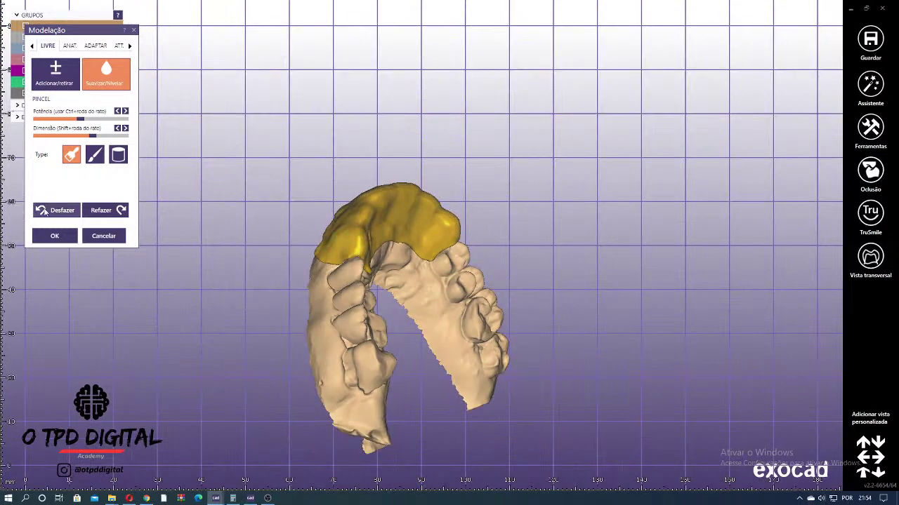
right_click_drag(309, 243, 352, 281)
scroll(356, 294, "up", 2)
right_click_drag(350, 190, 385, 120)
right_click(379, 113)
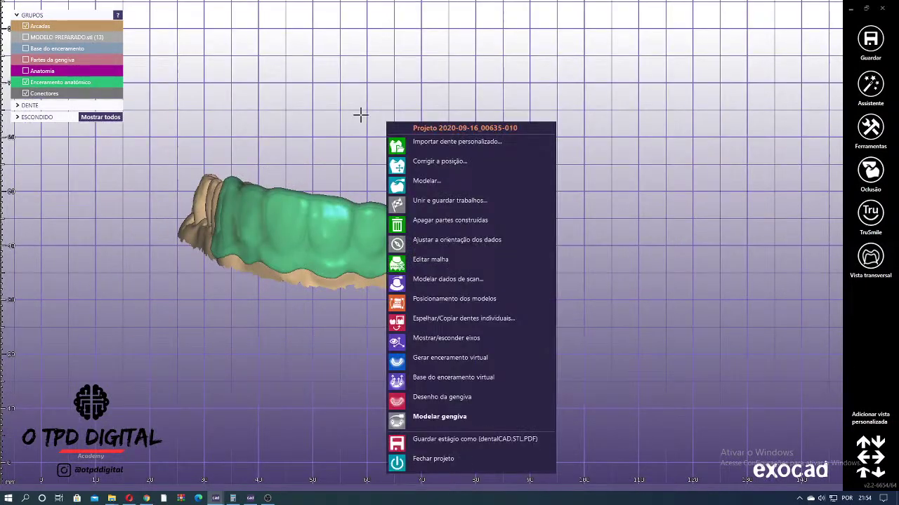
- Start modelling a subtractive attachment on the wax-up using the extruded parametric design with the round Ackermann profile
left_click(401, 184)
left_click(144, 71)
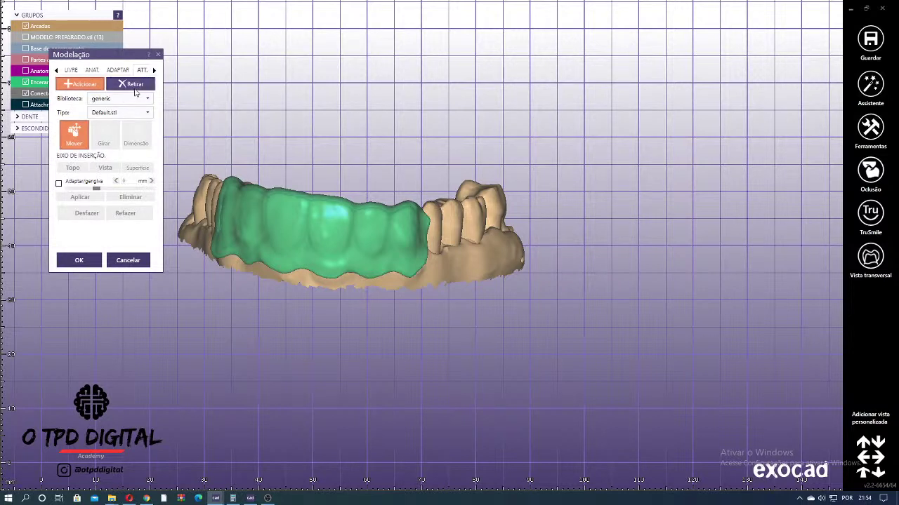
left_click(139, 99)
scroll(139, 169, "down", 1)
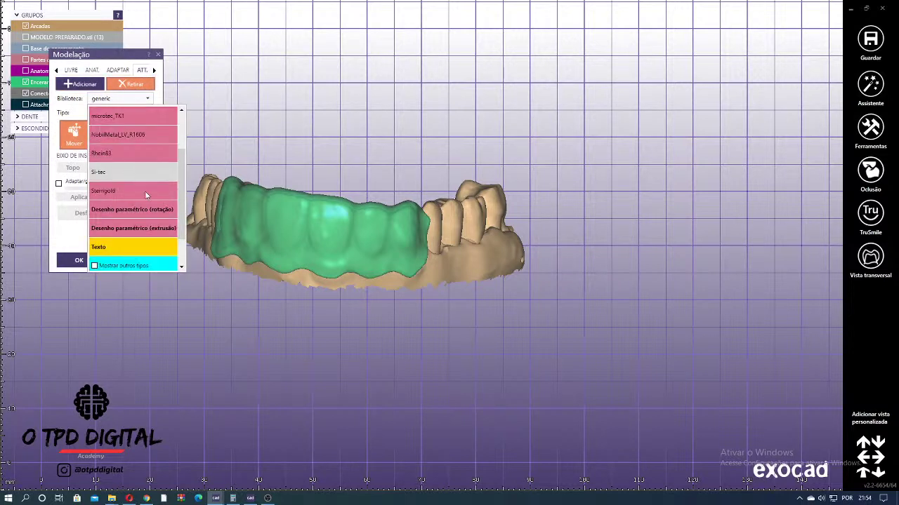
left_click(148, 229)
left_click(136, 92)
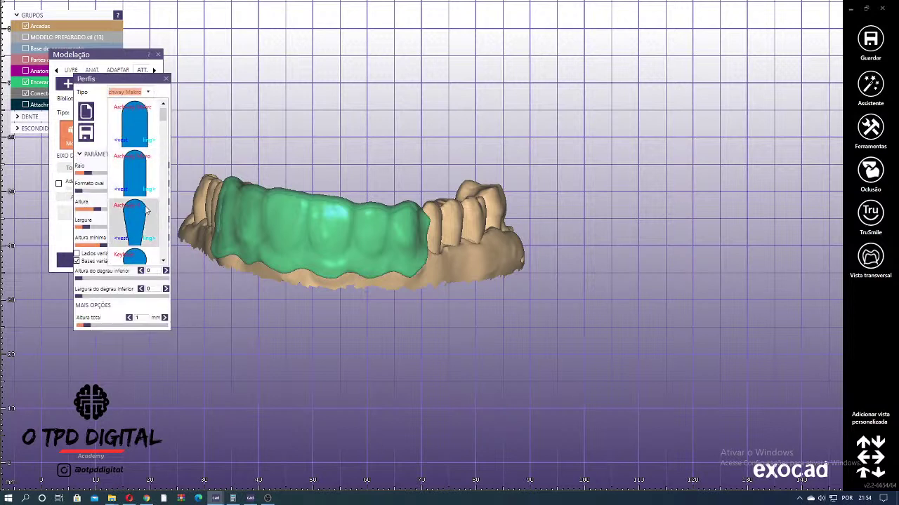
scroll(147, 208, "down", 1)
left_click(133, 123)
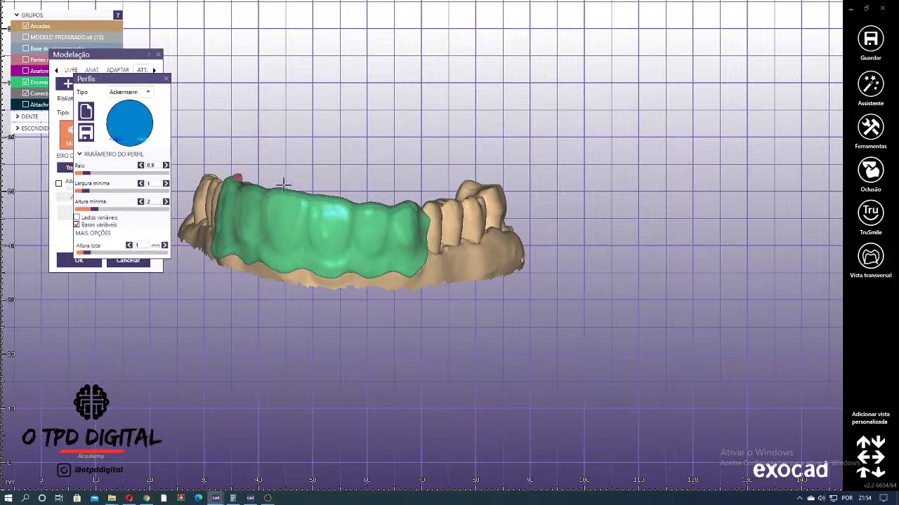
- Place the cylindrical attachment on the incisal edge of a central incisor in the wax-up
mouse_move(281, 186)
right_mouse_down()
mouse_move(288, 242)
mouse_move(287, 187)
right_mouse_up()
scroll(251, 195, "up", 3)
scroll(285, 223, "up", 3)
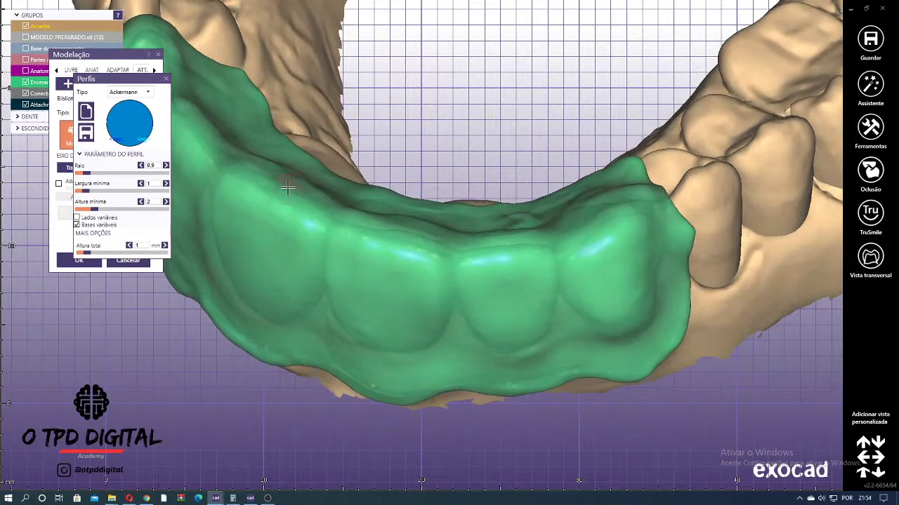
scroll(284, 184, "up", 2)
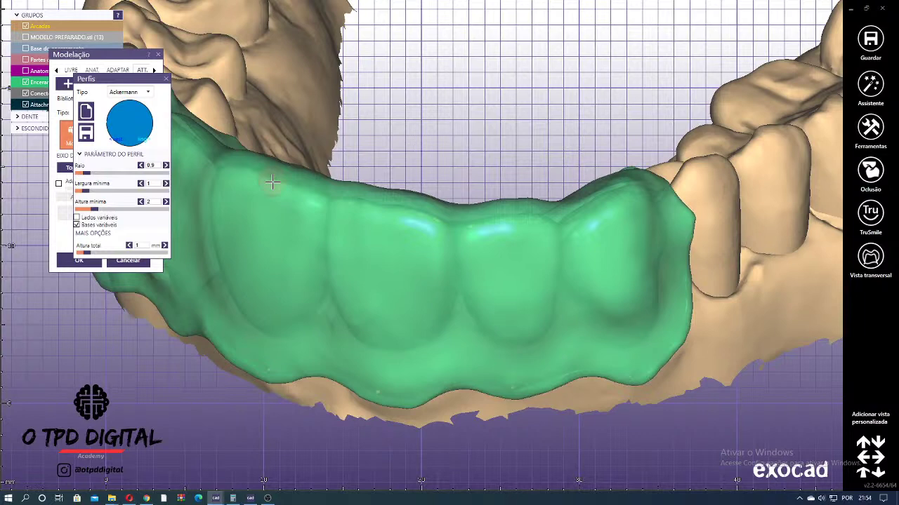
right_click_drag(282, 163, 289, 156)
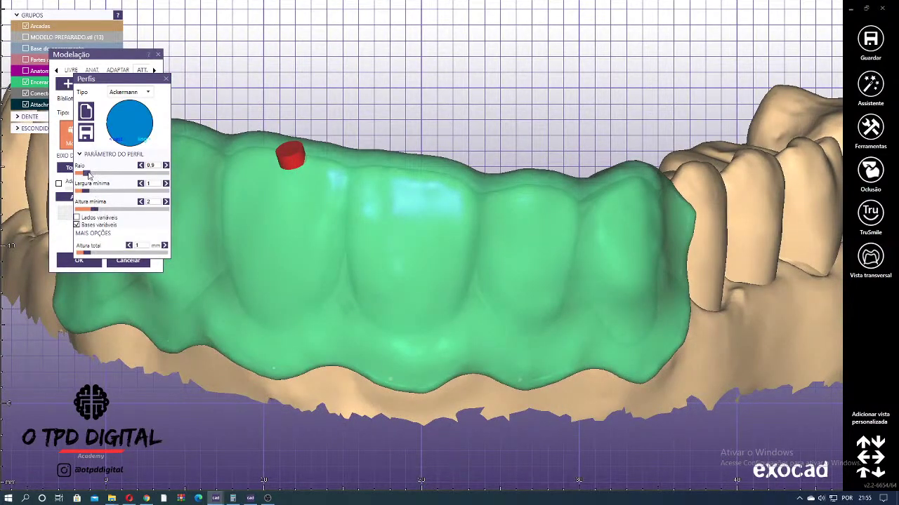
- Set the cylinder's radius to 0.68, minimum width to 1.53, minimum height to 3.11 and total height to 5.57 mm
left_click_drag(88, 175, 108, 210)
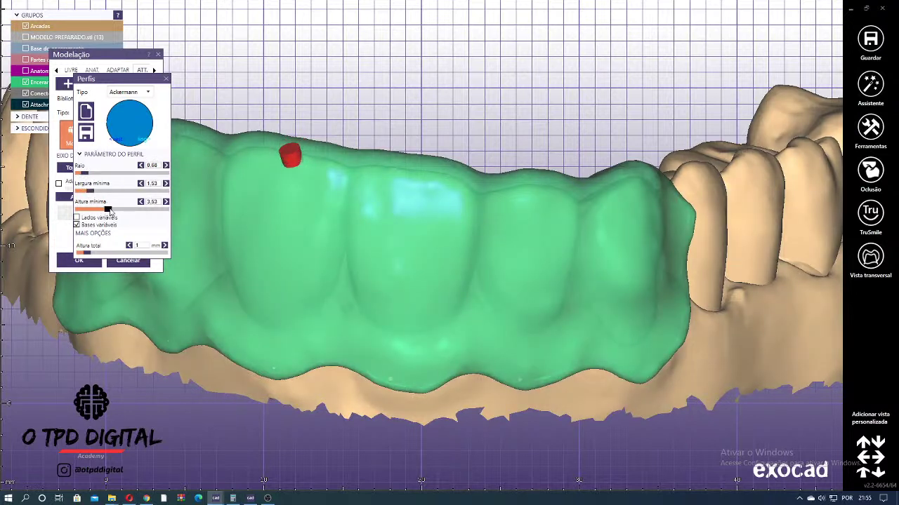
left_click_drag(88, 251, 127, 251)
right_click_drag(176, 211, 181, 93)
left_click_drag(147, 79, 119, 231)
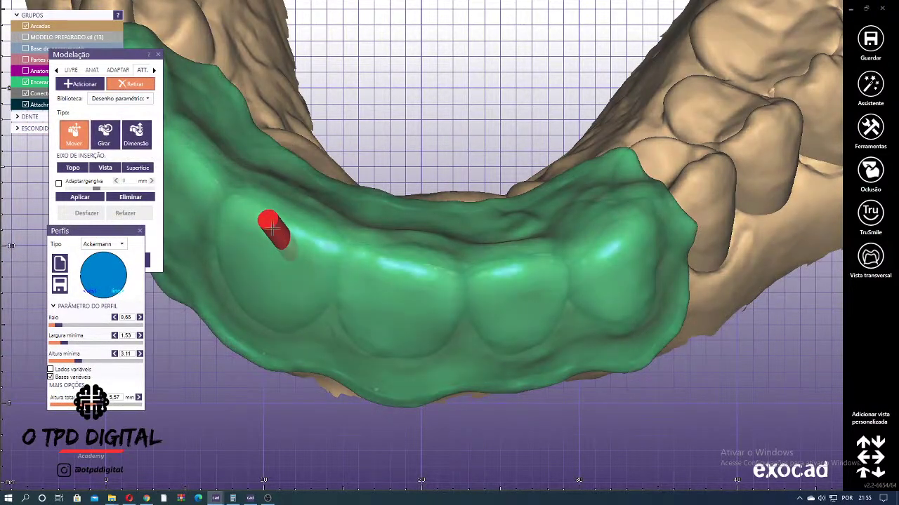
- Move and rotate the cylinder so it passes through the central incisor's incisal edge, and subtract it from the wax-up
left_click_drag(274, 253, 261, 195)
left_click(109, 140)
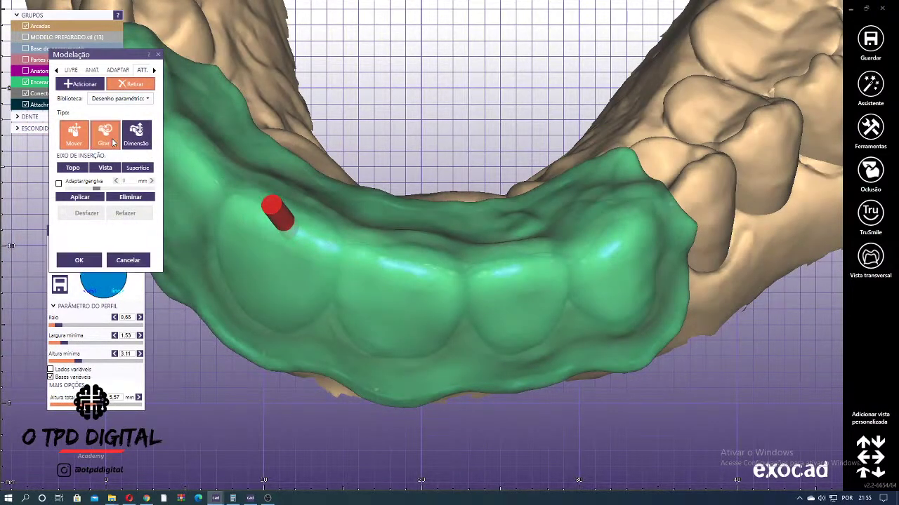
right_click_drag(266, 203, 279, 240)
left_click_drag(295, 242, 302, 243)
left_click(83, 197)
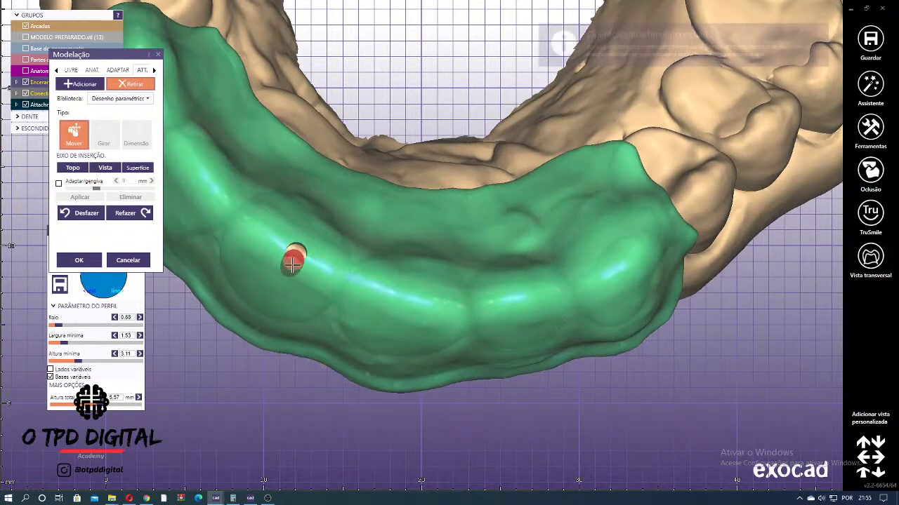
- Replace the displayed arches with the prepared model and make the anatomic wax-up semi-transparent over it
right_click_drag(359, 227, 545, 232)
scroll(545, 231, "up", 3)
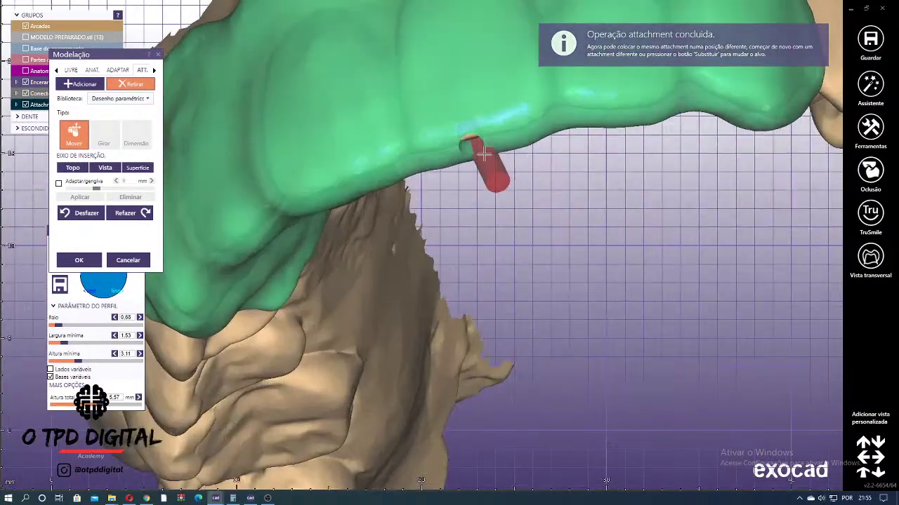
left_click_drag(472, 154, 465, 136)
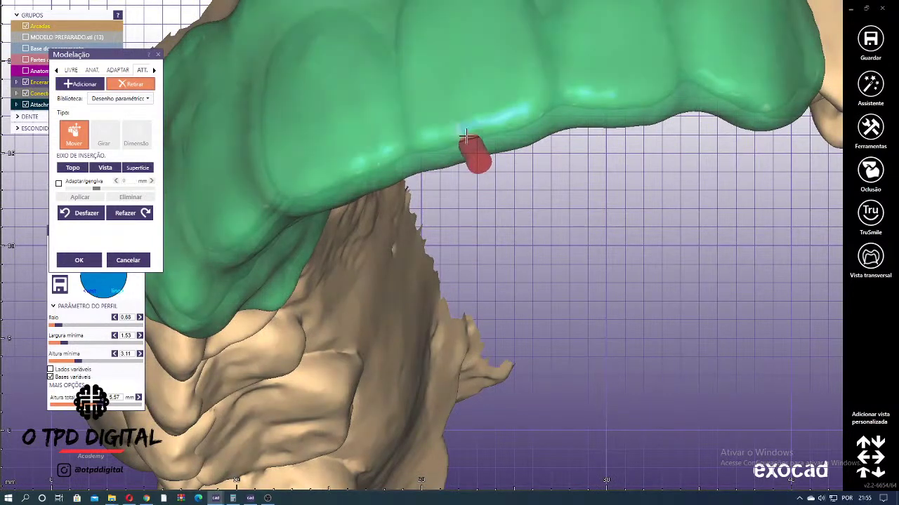
right_click_drag(469, 137, 525, 242)
left_click_drag(526, 242, 588, 113)
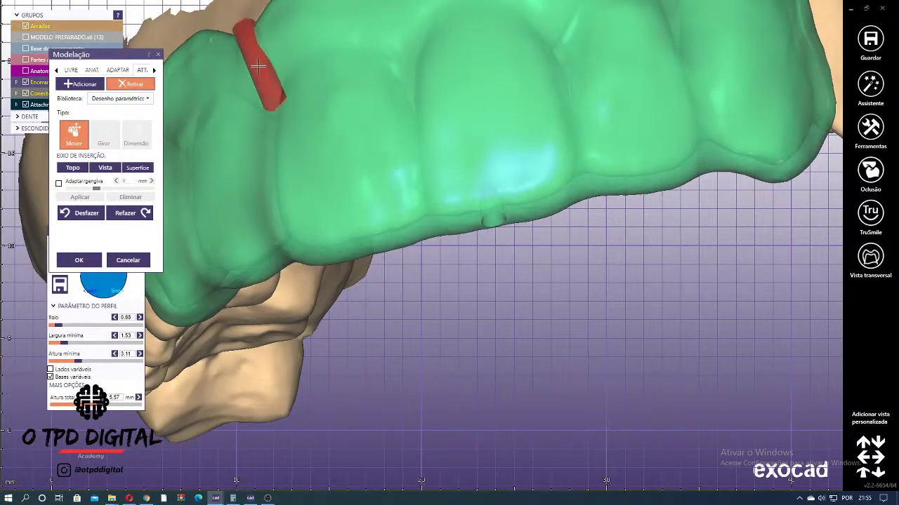
left_click(26, 37)
left_click(27, 37)
left_click(25, 27)
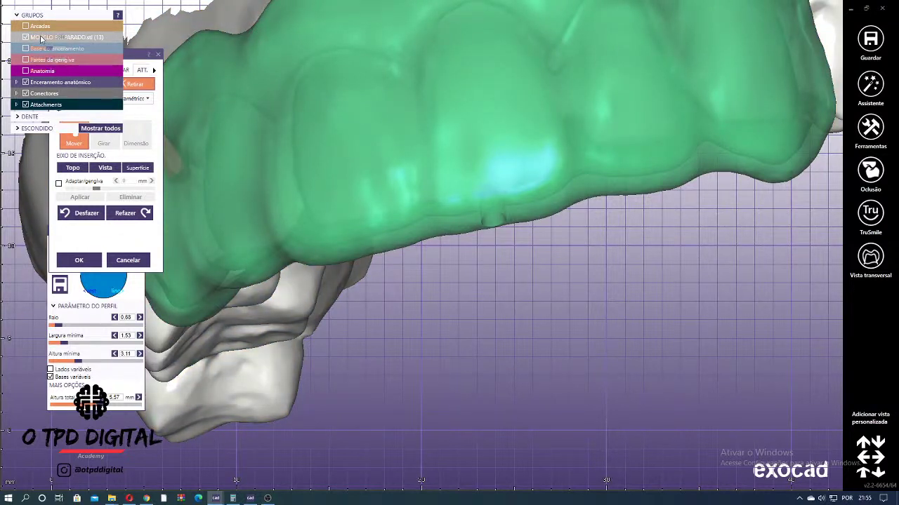
mouse_move(51, 83)
left_mouse_down()
mouse_move(66, 84)
mouse_move(50, 83)
left_mouse_up()
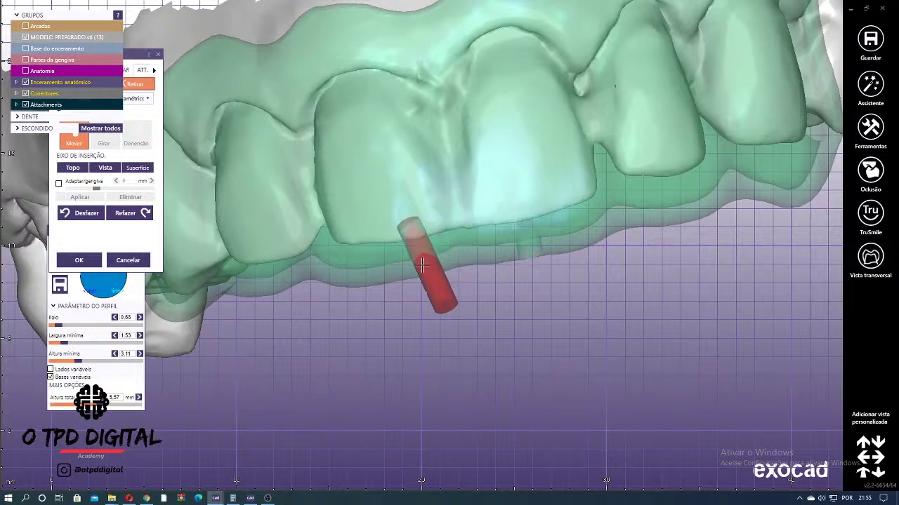
- Check the hole's position against the prepared incisors and accept the attachment modelling
scroll(341, 240, "down", 3)
right_click_drag(339, 238, 331, 234)
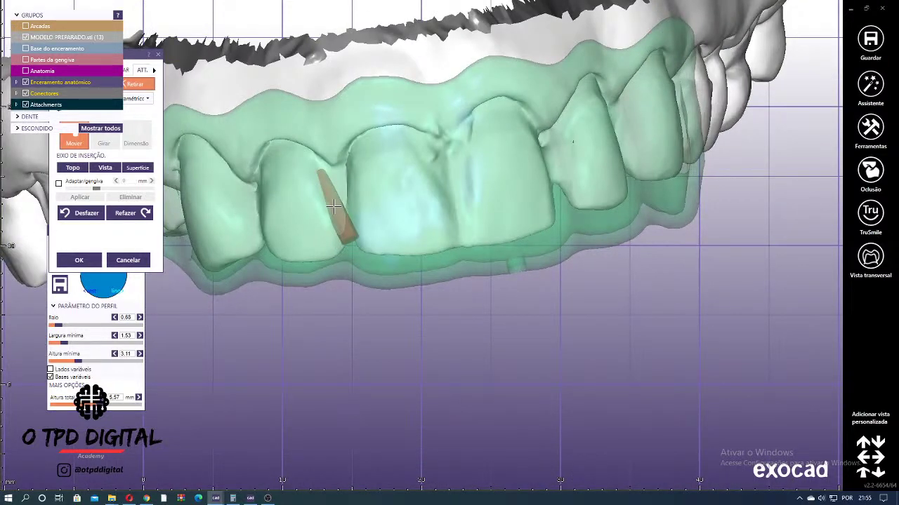
scroll(368, 237, "down", 3)
right_click_drag(387, 297, 492, 213)
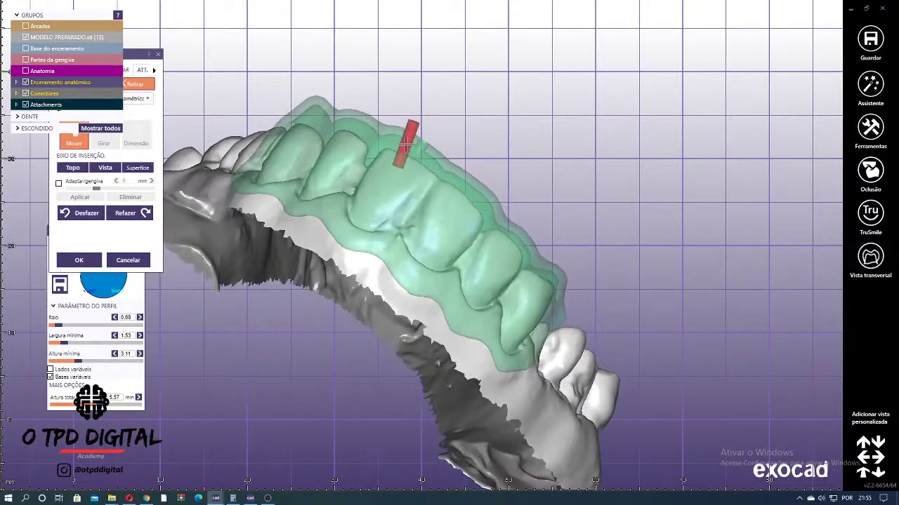
right_click_drag(457, 169, 543, 146)
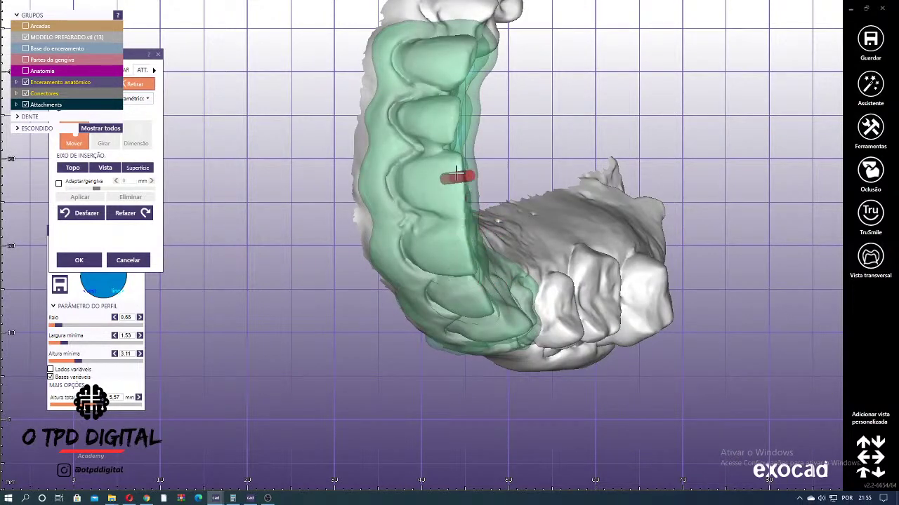
right_click_drag(421, 140, 336, 190)
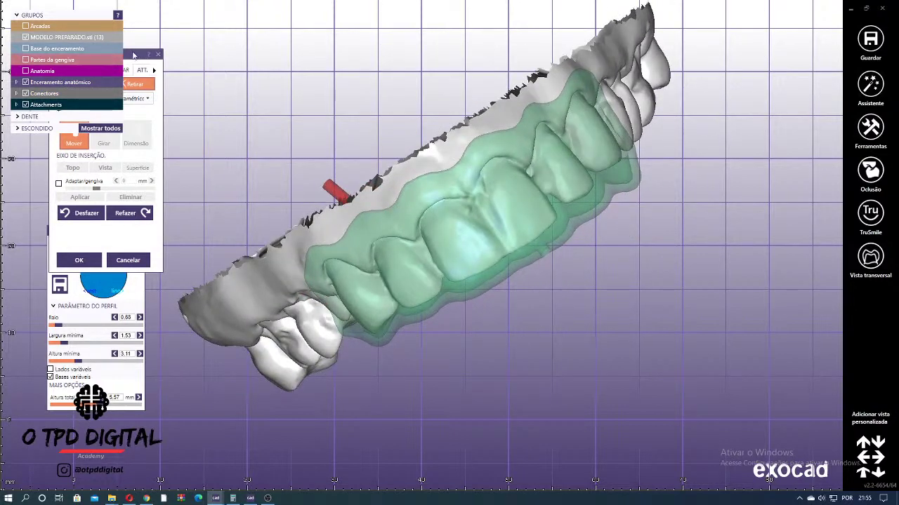
left_click(79, 260)
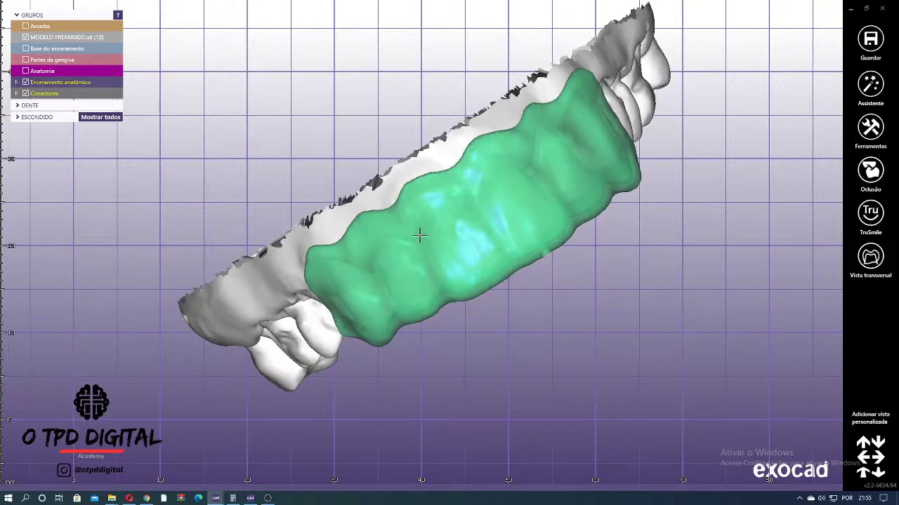
- Examine the perforated wax-up on the prepared model from the palatal, occlusal and frontal sides
right_click_drag(421, 235, 442, 233)
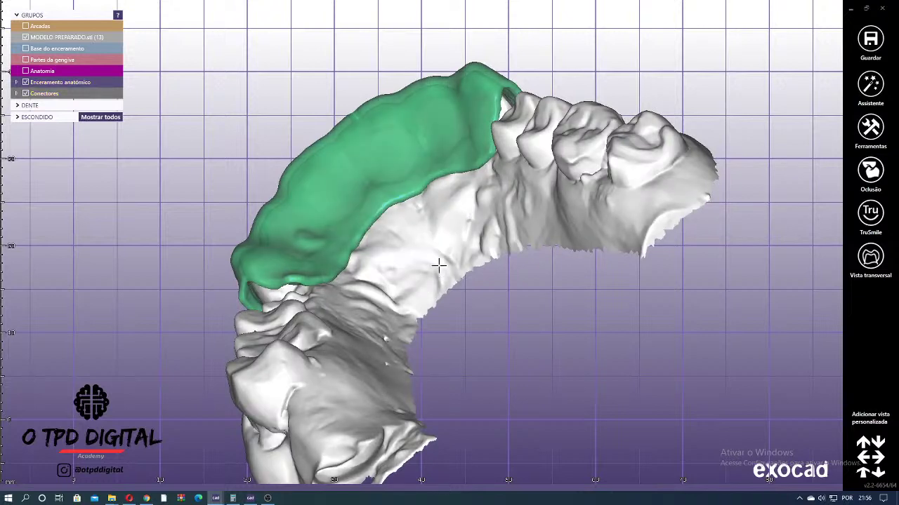
scroll(440, 263, "down", 2)
right_click_drag(410, 386, 416, 261)
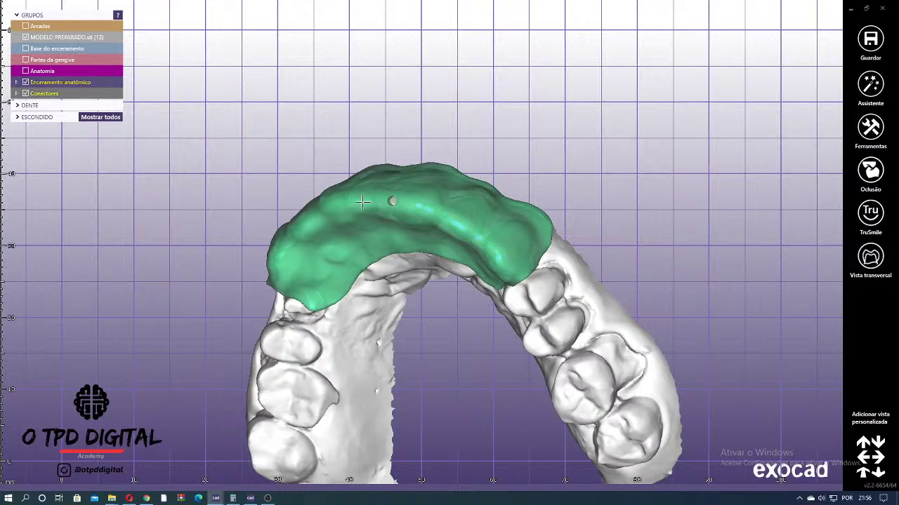
right_click_drag(516, 199, 572, 160)
scroll(564, 147, "down", 3)
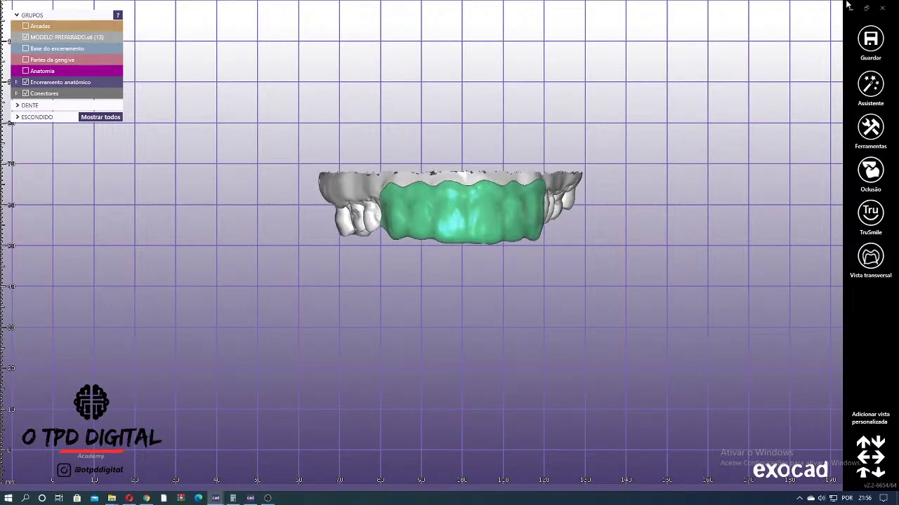
- Switch to the project window and review the current project's list entry and the restoration options of tooth 13
left_click(850, 7)
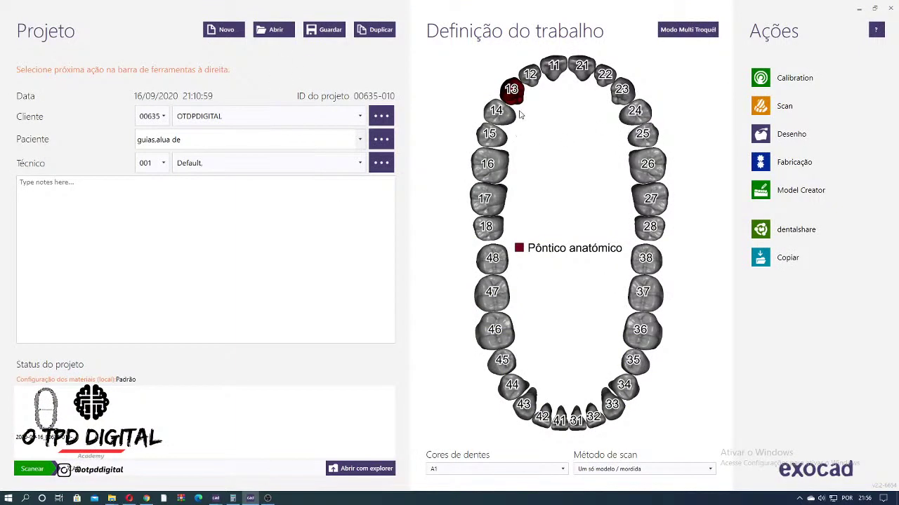
left_click(280, 30)
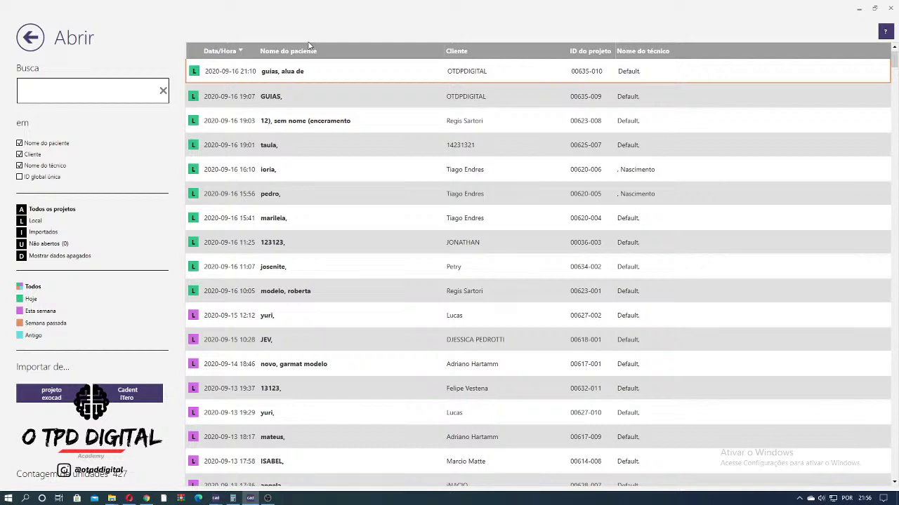
left_click(266, 78)
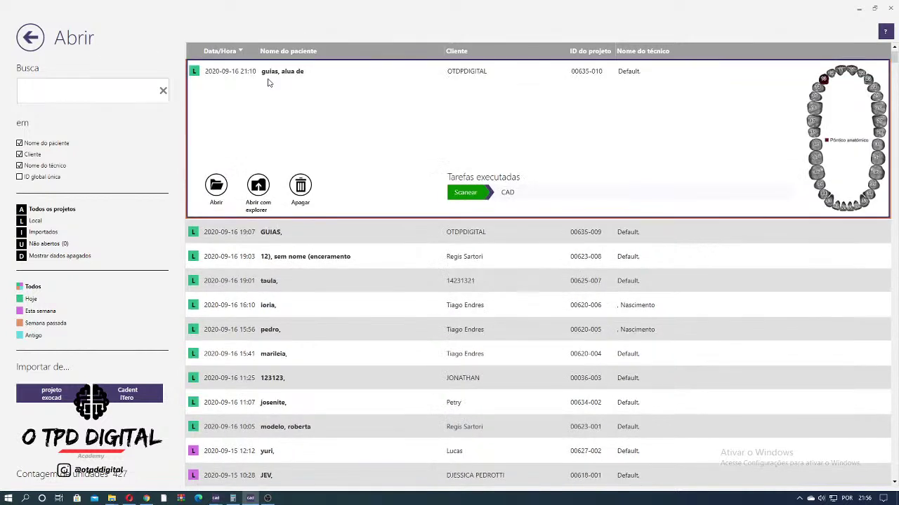
left_click(27, 31)
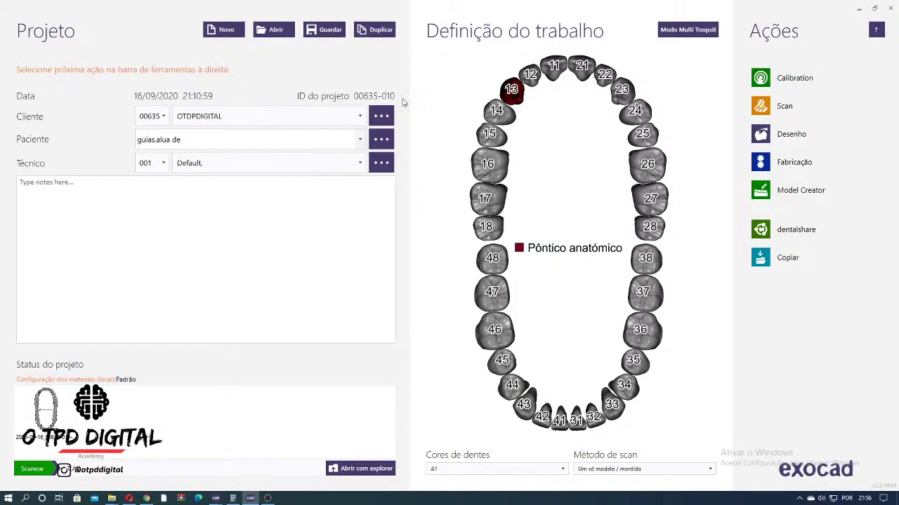
left_click(511, 90)
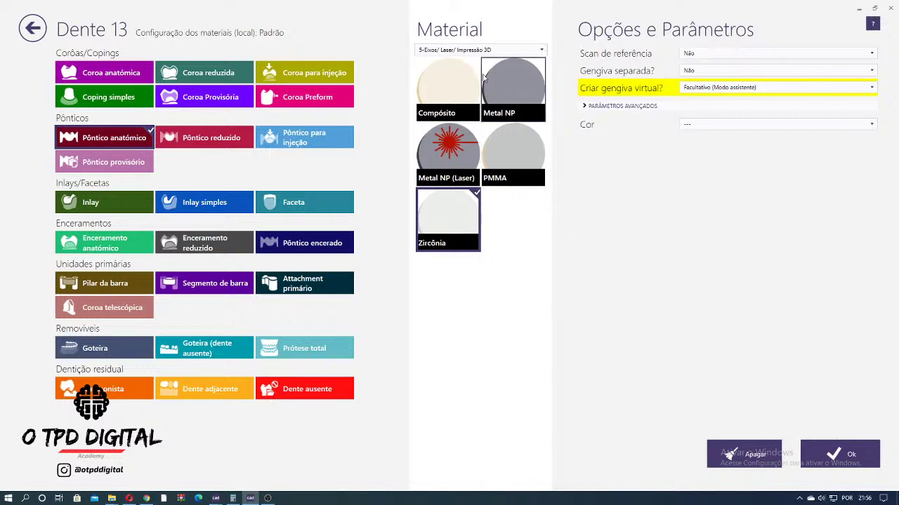
left_click(32, 28)
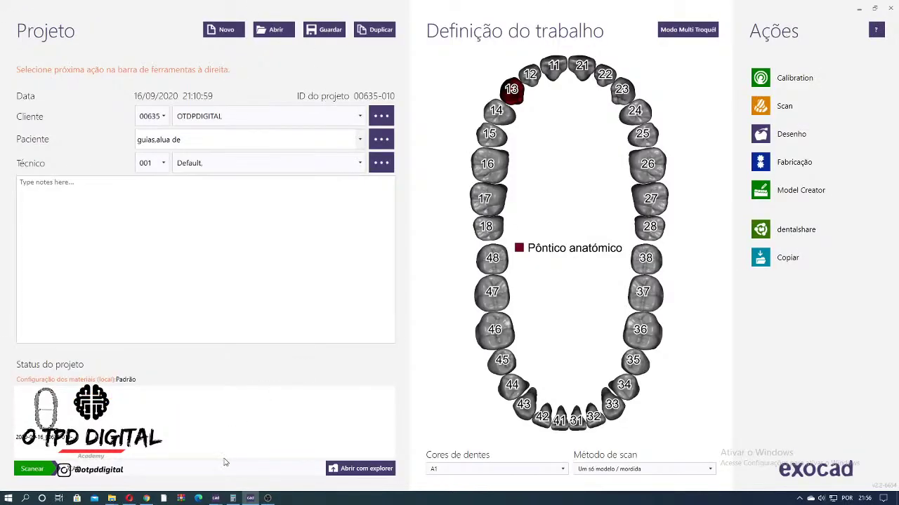
- Return to the design window, look through the project commands and tools, and open the program settings
mouse_move(216, 499)
left_click(255, 470)
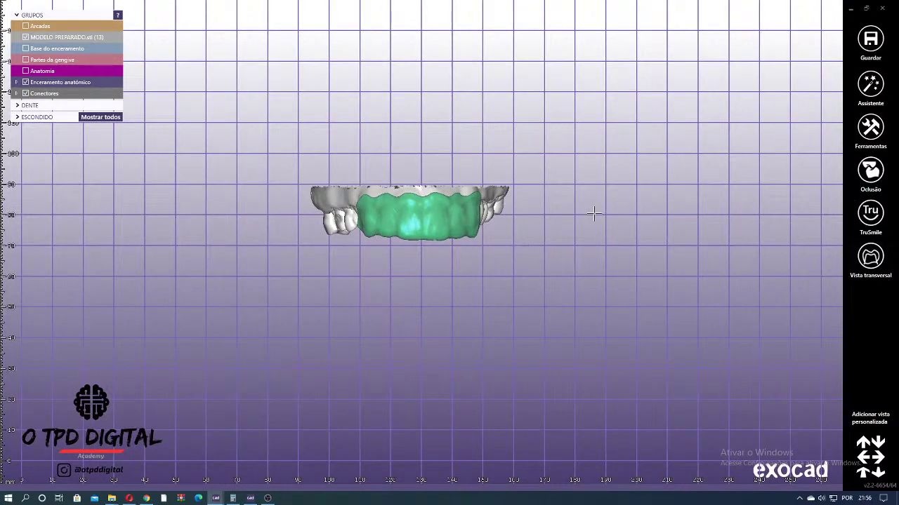
right_click(625, 165)
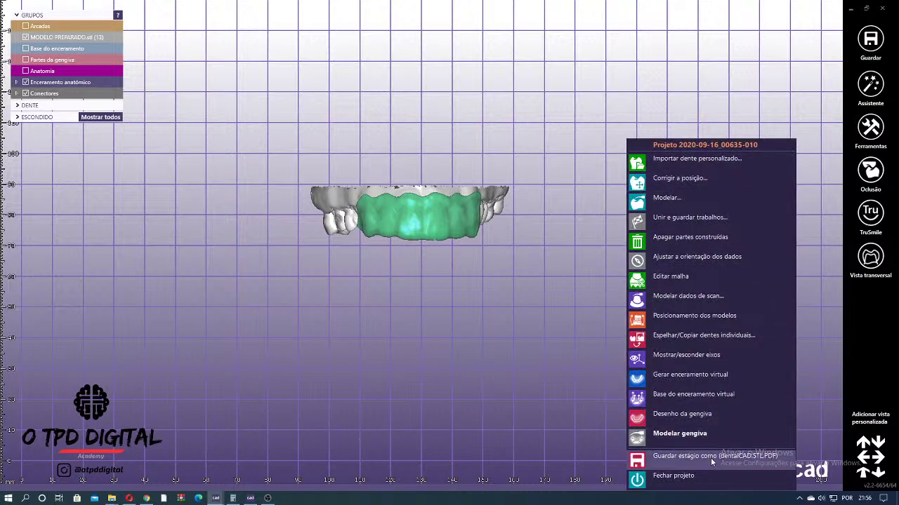
left_click(873, 133)
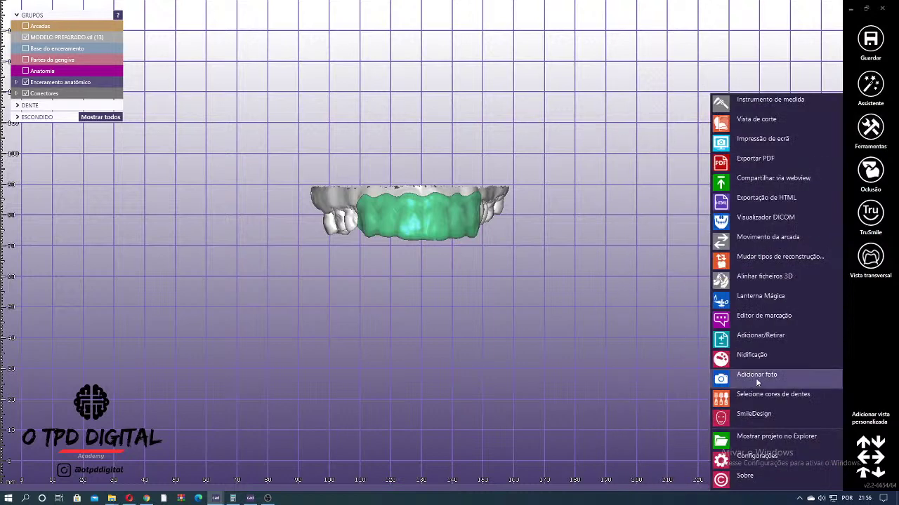
left_click(756, 456)
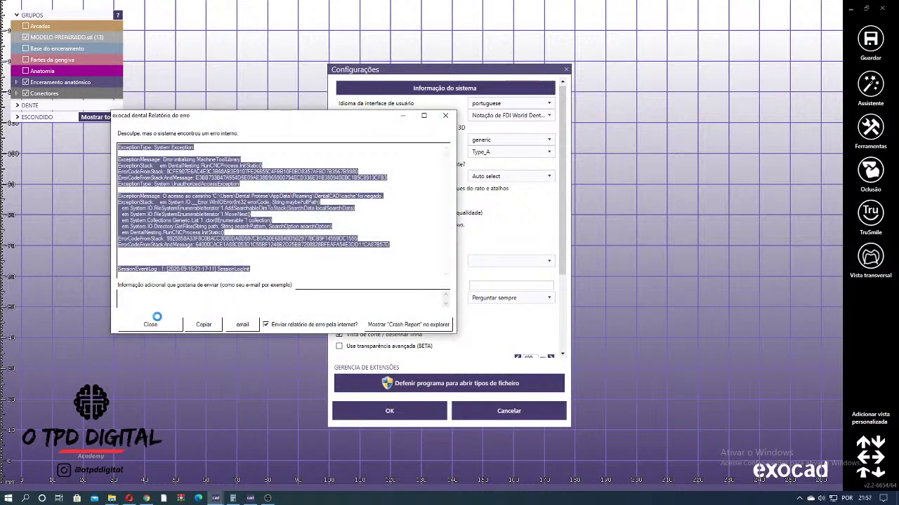
left_click(233, 498)
left_click(216, 498)
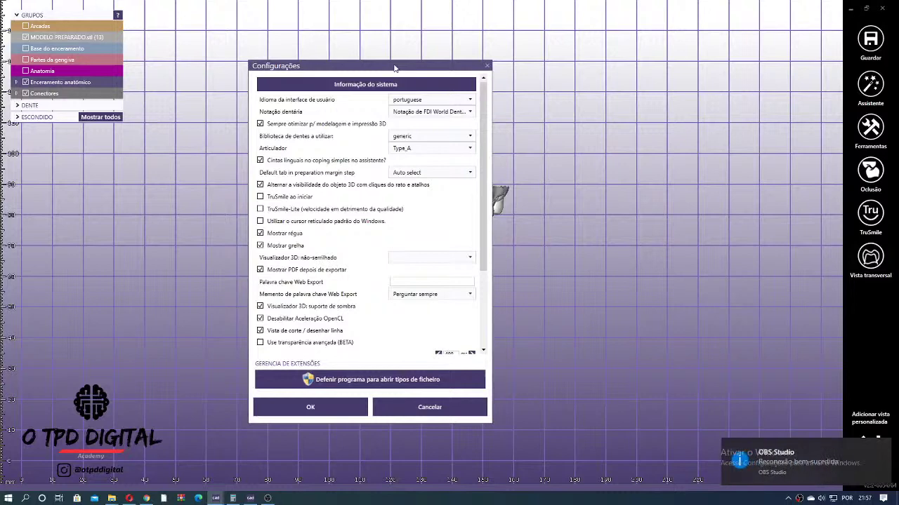
- Accept the program settings and examine the wax-up on the prepared model from the frontal, lateral, palatal and occlusal sides
left_click_drag(394, 68, 421, 63)
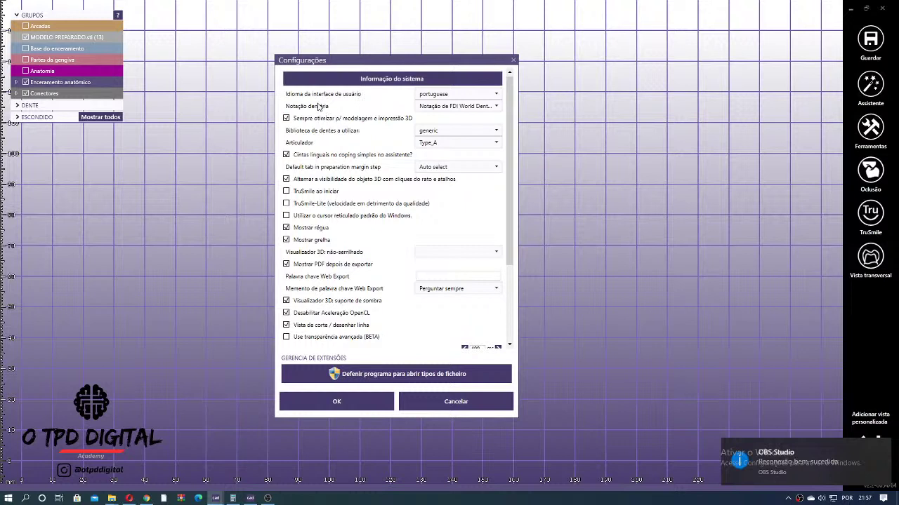
left_click(347, 400)
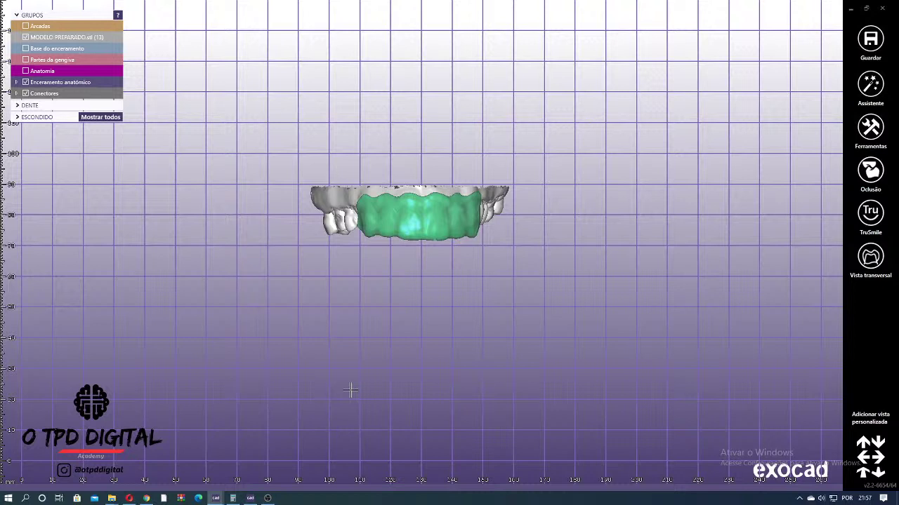
right_click_drag(349, 288, 382, 225)
scroll(401, 246, "up", 3)
right_click_drag(241, 110, 408, 257)
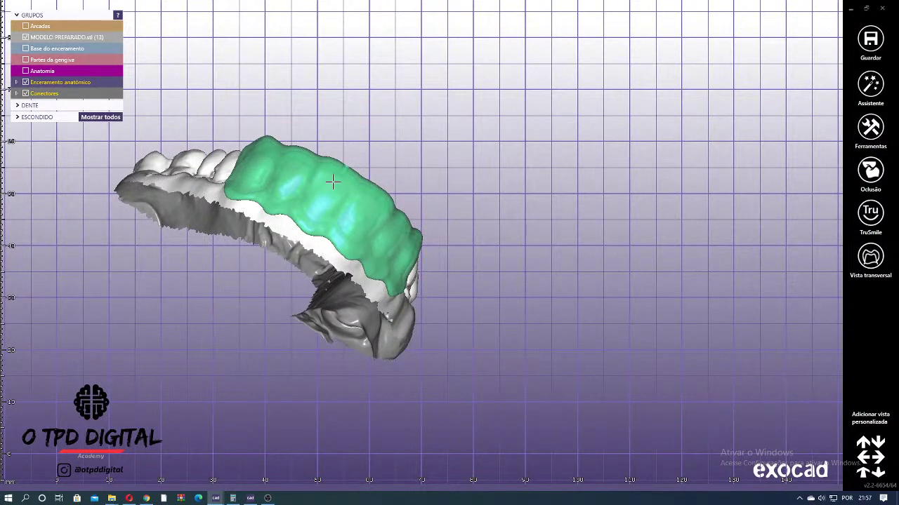
right_click_drag(372, 206, 332, 261)
right_click_drag(383, 210, 428, 242)
scroll(386, 231, "up", 3)
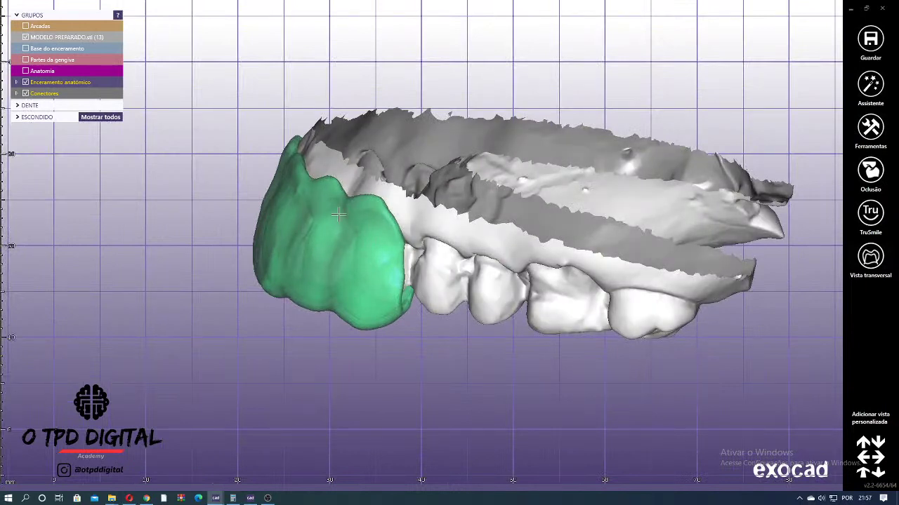
right_click_drag(371, 243, 378, 233)
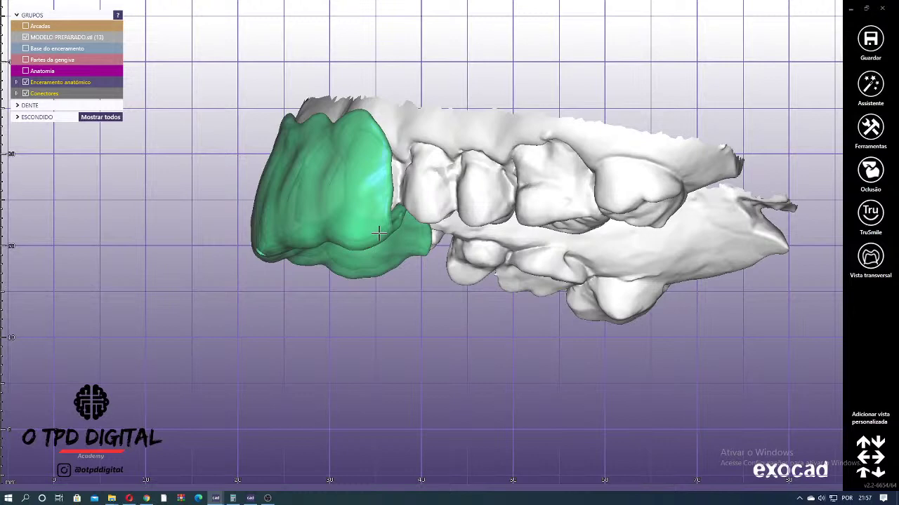
right_click_drag(378, 233, 346, 263)
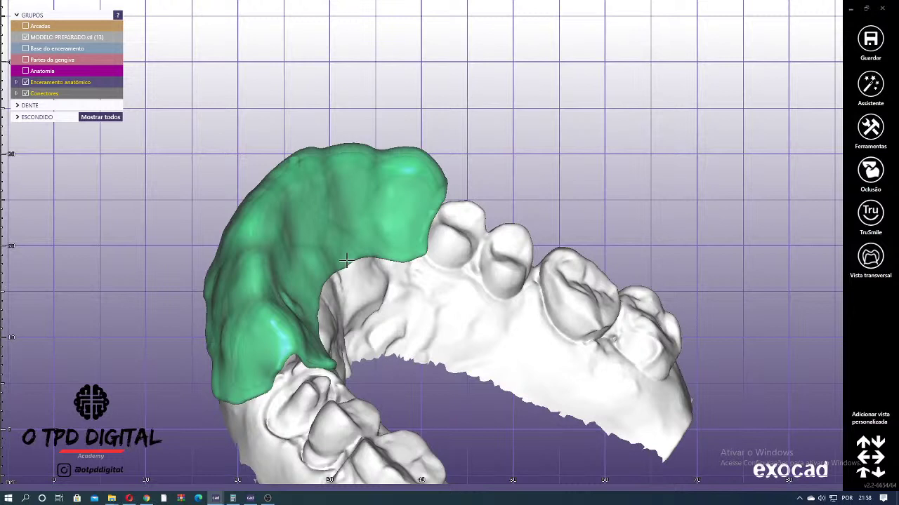
right_click_drag(536, 140, 703, 114)
scroll(668, 151, "down", 5)
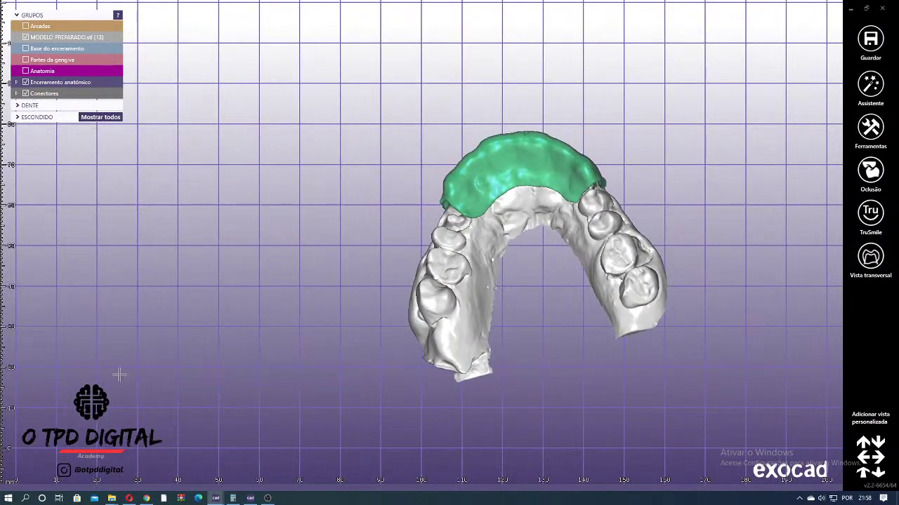
left_click(850, 9)
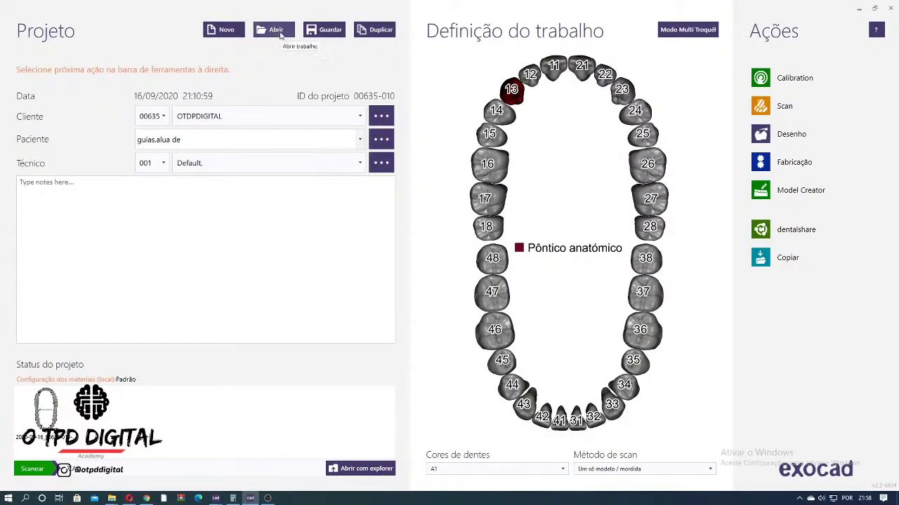
left_click(277, 35)
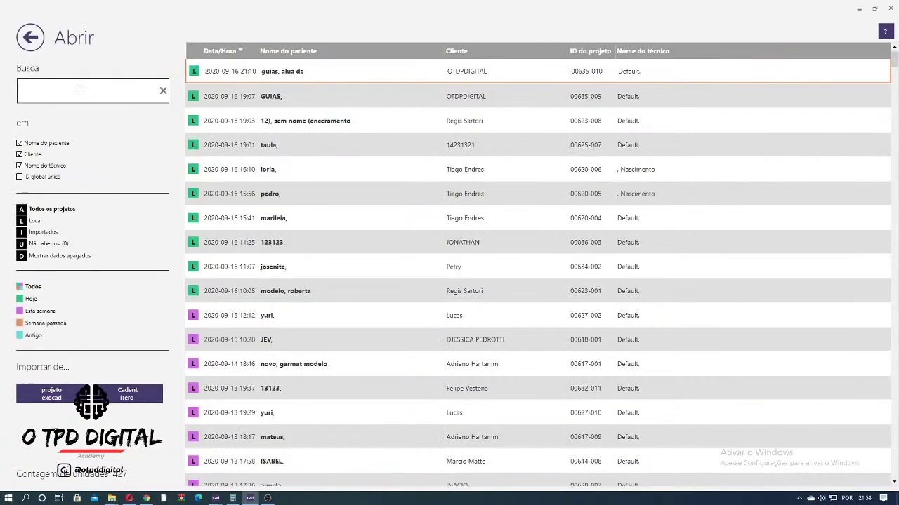
type("nelci")
left_click(263, 71)
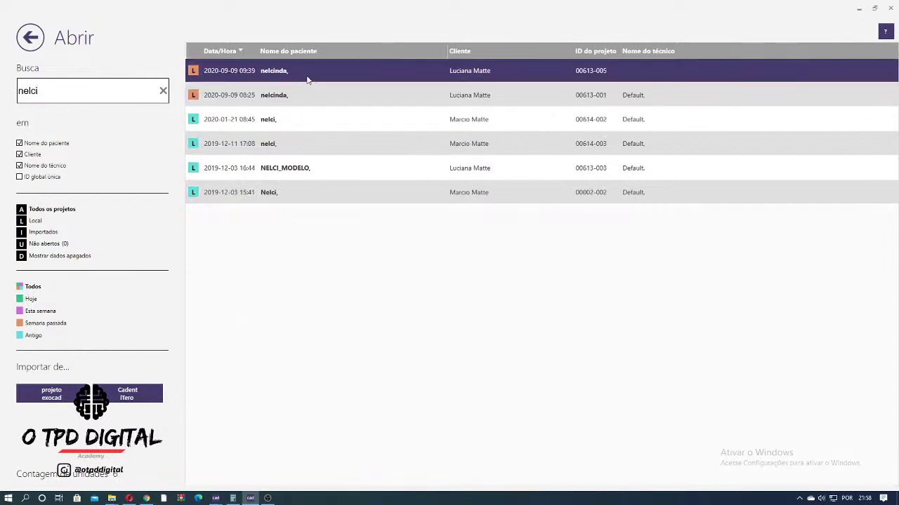
- Inspect the selected project's data folder and its path in the file explorer, and close the folder
left_click(257, 185)
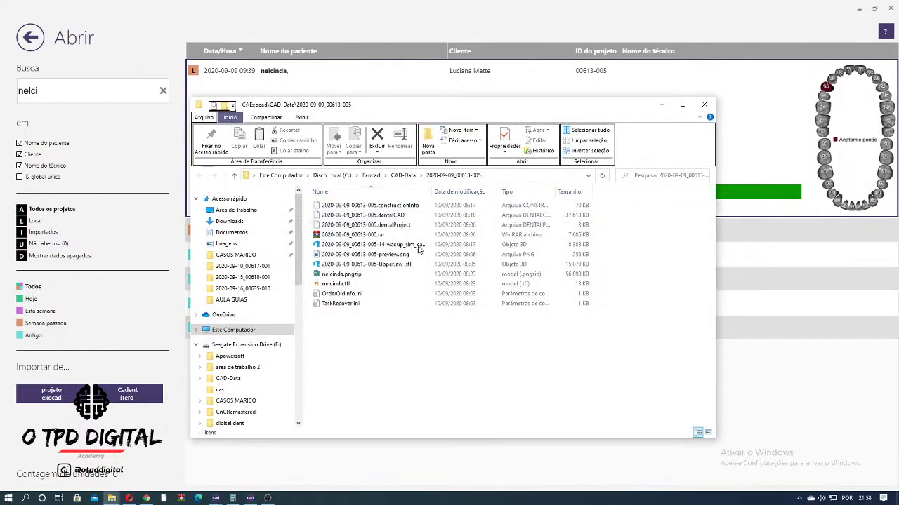
left_click(490, 176)
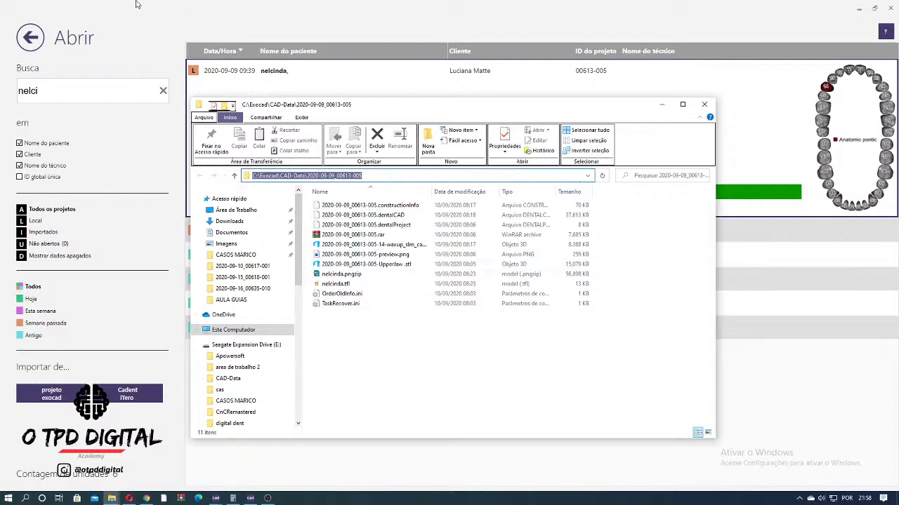
left_click(704, 104)
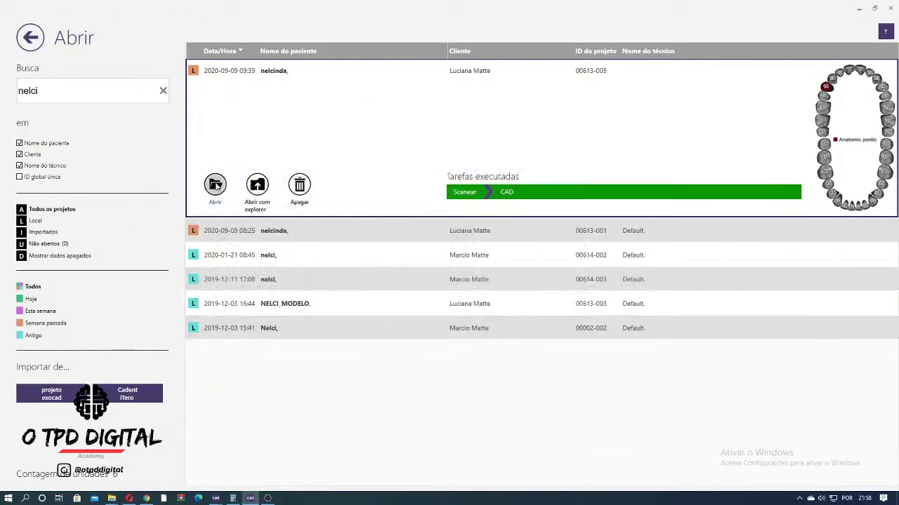
double_click(281, 153)
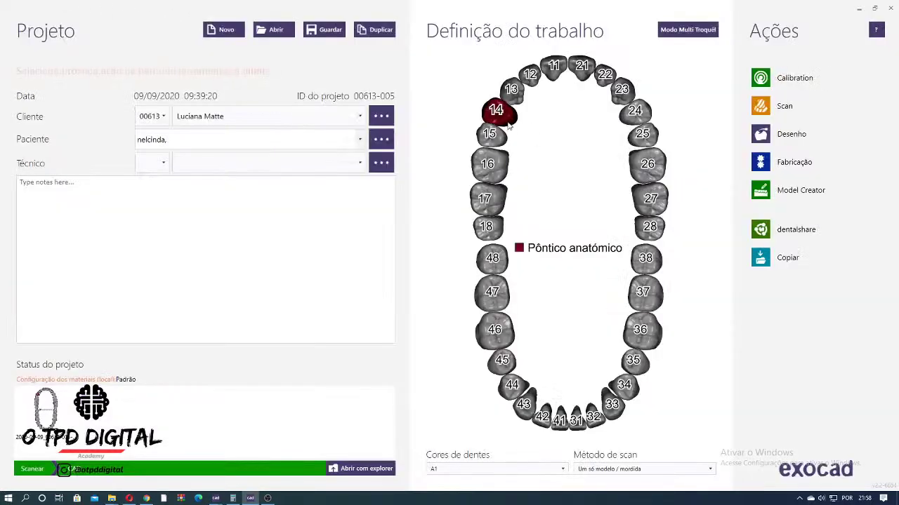
left_click(845, 137)
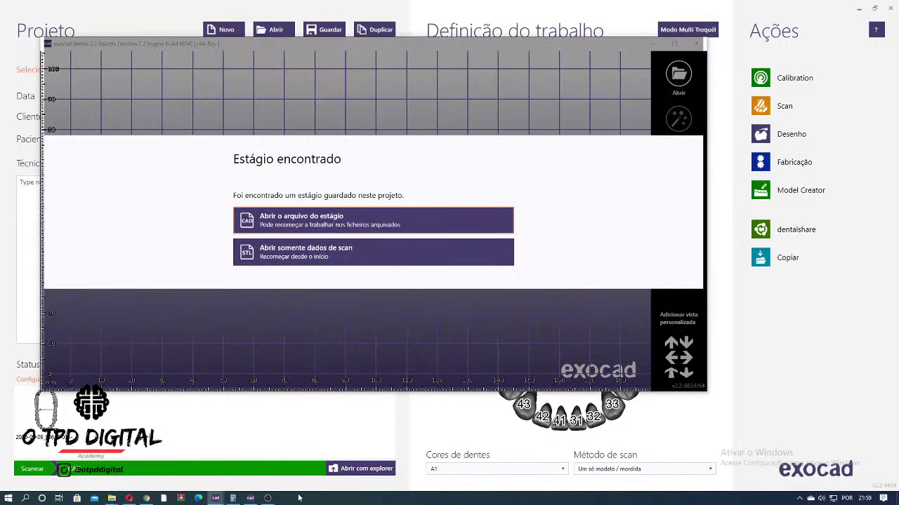
- Switch to OBS Studio, hide the screen capture source and return to the design window
left_click(267, 499)
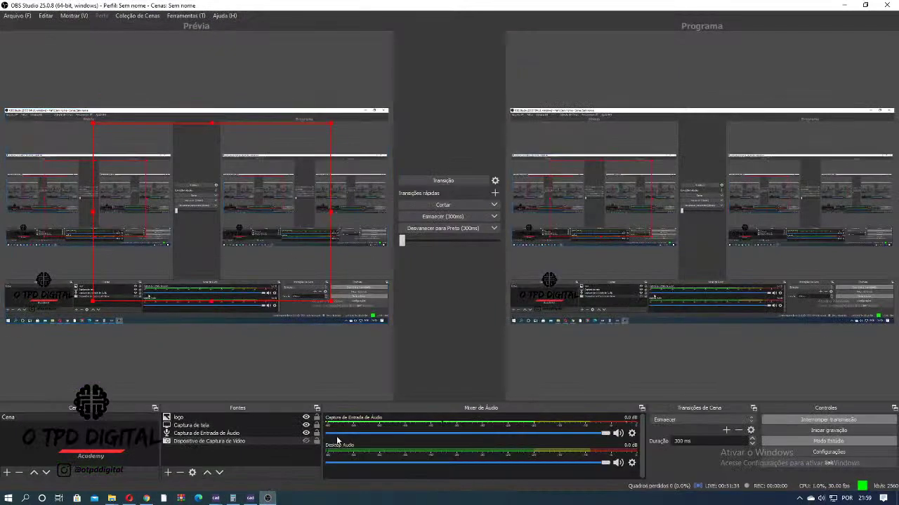
left_click(269, 432)
left_click(306, 441)
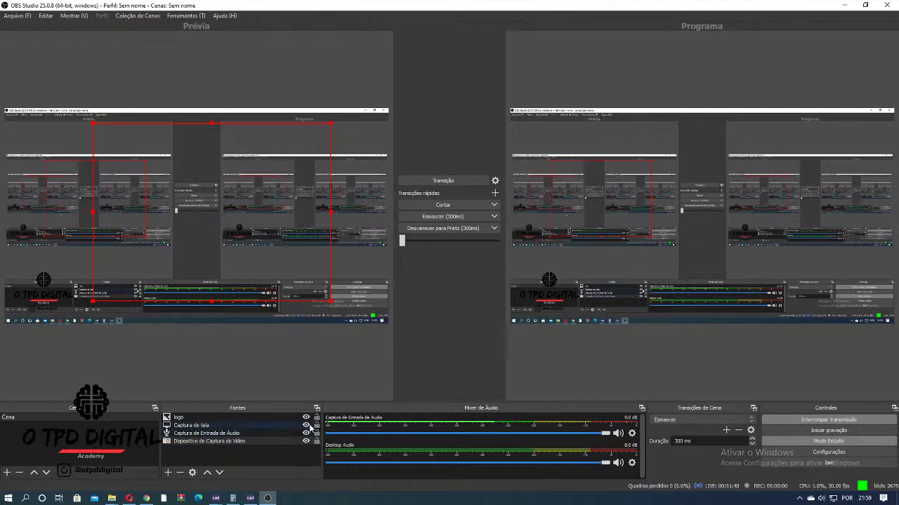
left_click(306, 426)
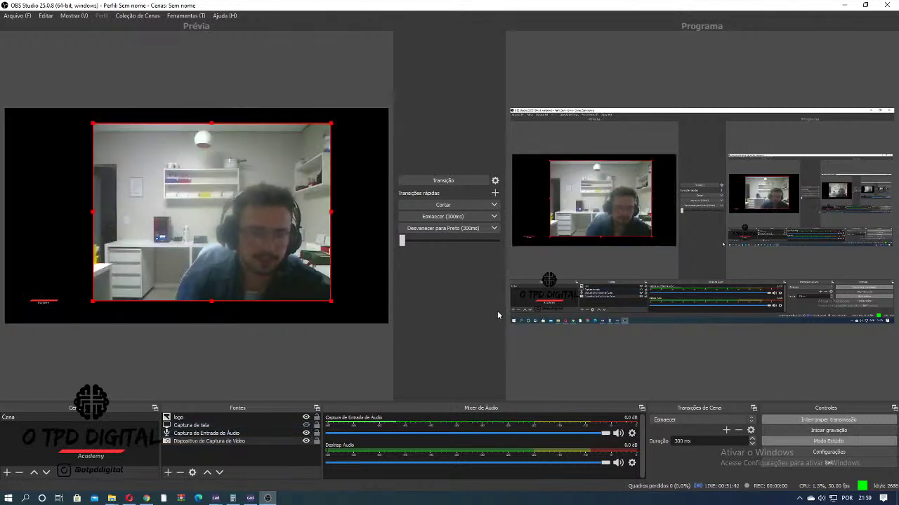
left_click(845, 6)
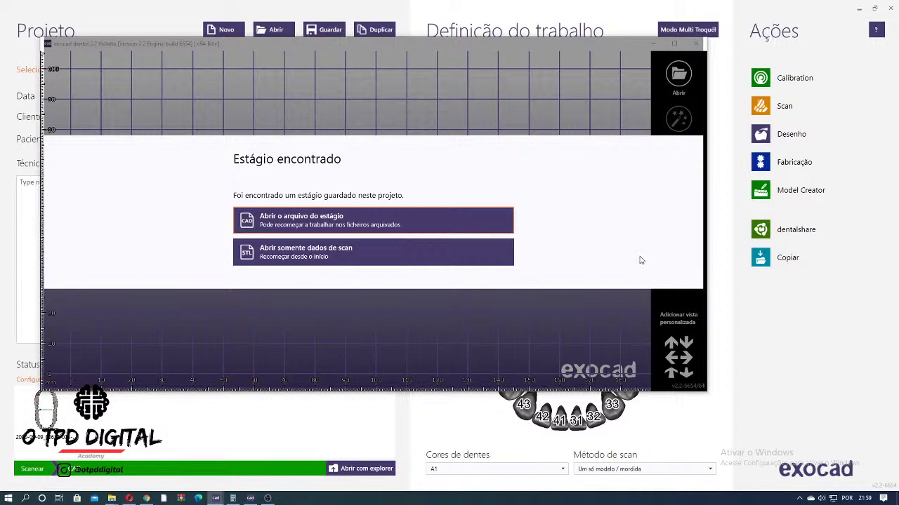
- Switch to OBS Studio, restore the screen capture source and return to the design window
left_click(270, 498)
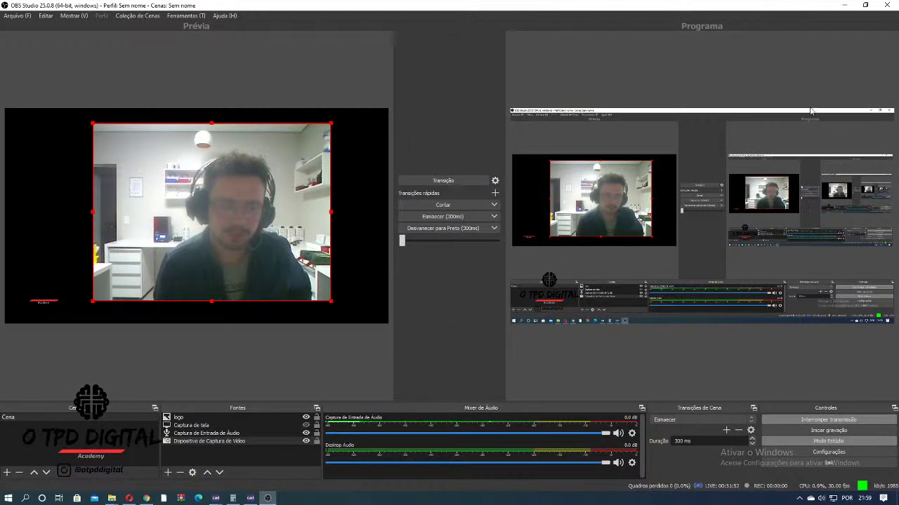
left_click(302, 433)
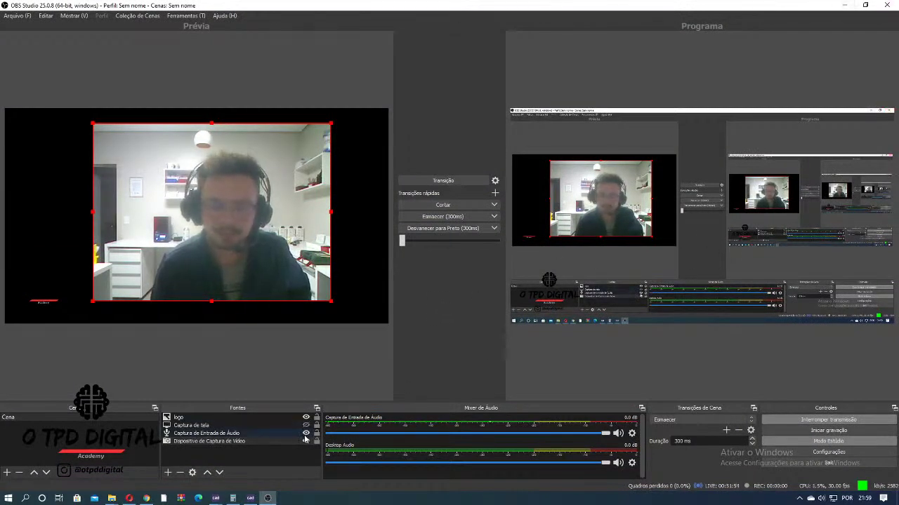
left_click(310, 427)
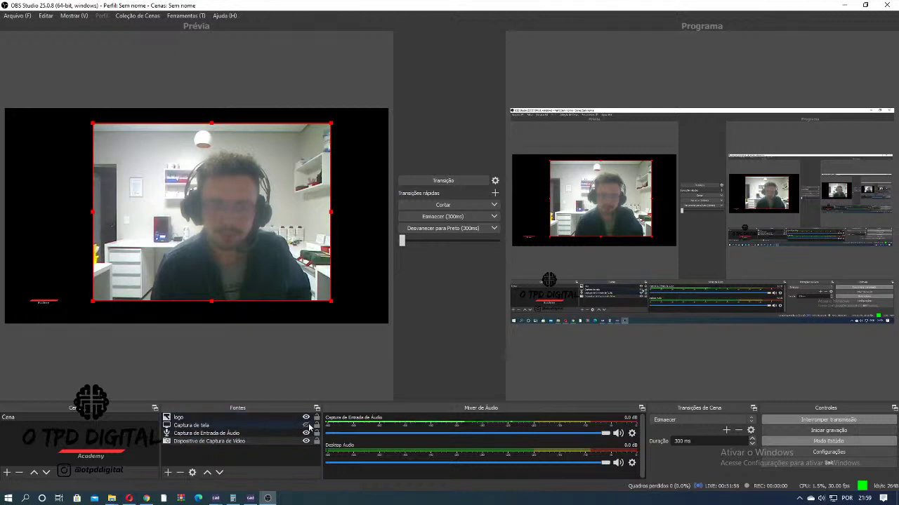
left_click(844, 6)
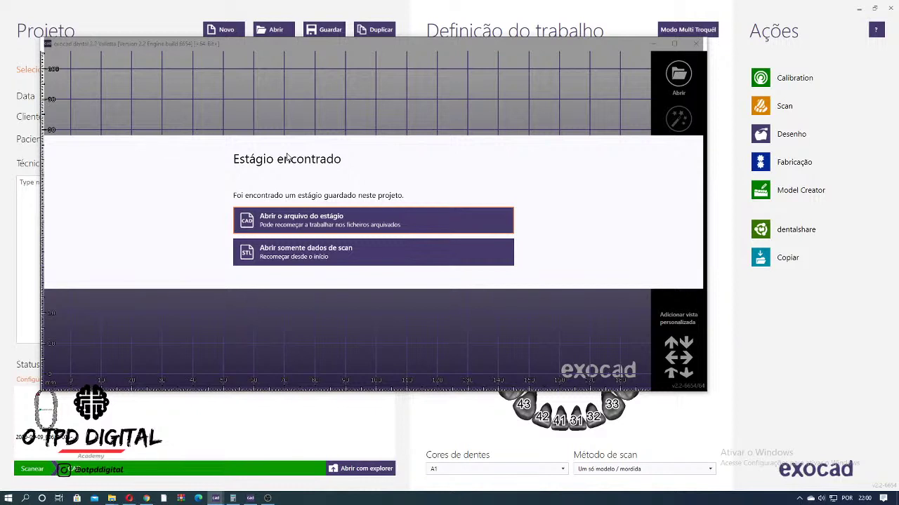
- Open the project's saved stage file, view the perforated guide from the occlusal side and maximize the design window
left_click(328, 223)
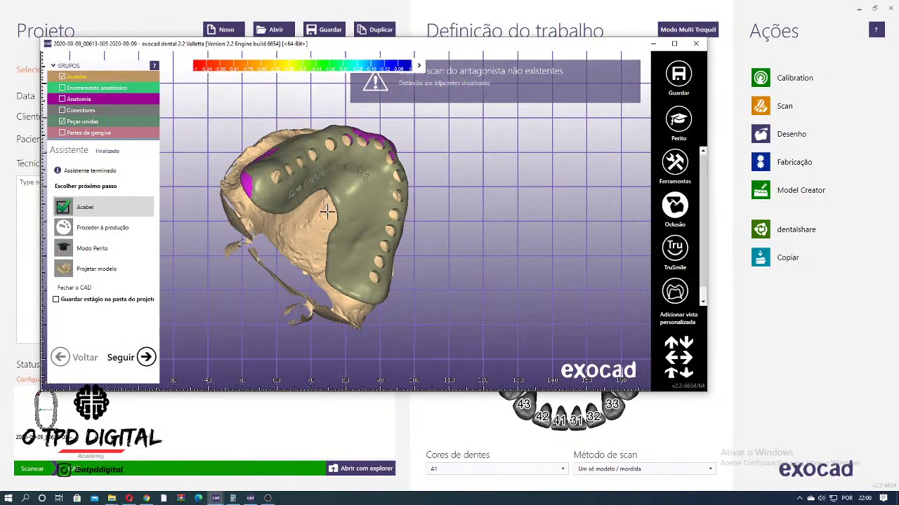
scroll(327, 211, "down", 2)
right_click_drag(327, 212, 275, 173)
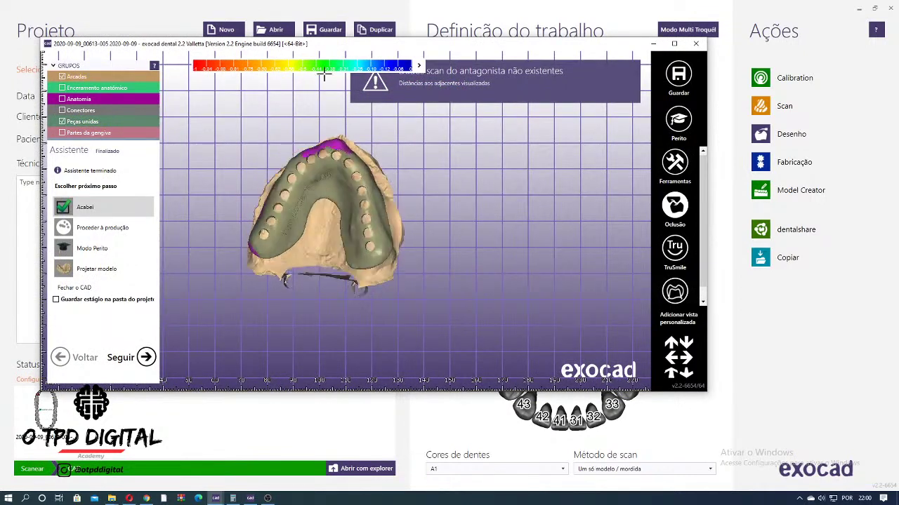
left_click(674, 43)
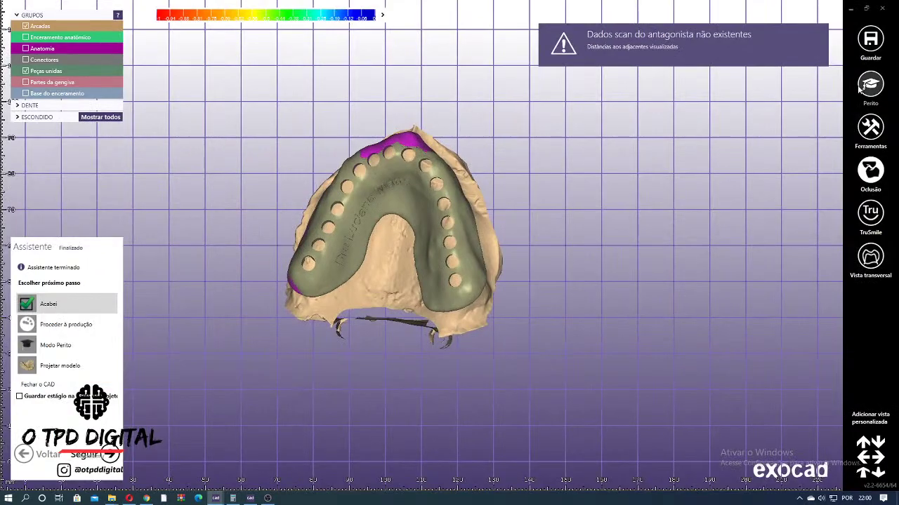
- Delete the guide's merged parts from the project's constructed parts
right_click(611, 150)
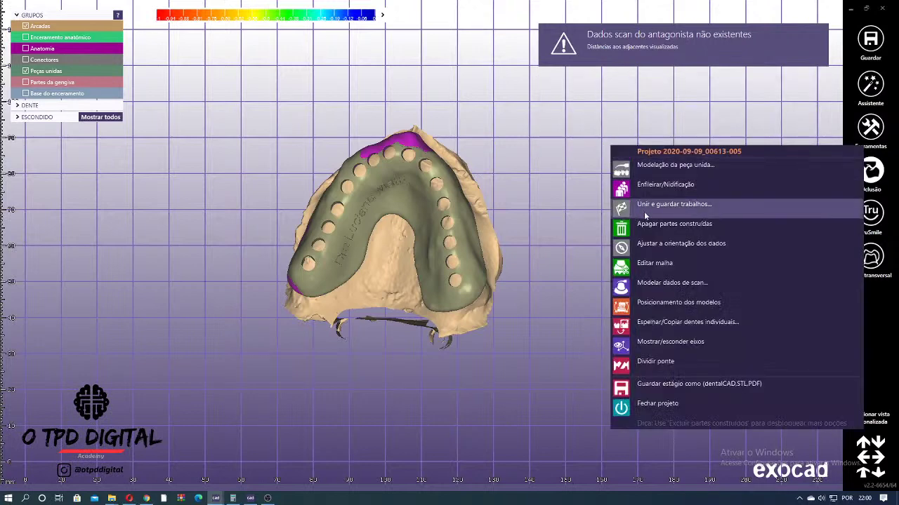
left_click(647, 223)
left_click(146, 290)
- Delete the anatomical wax-up reconstruction of tooth 14
right_click(530, 115)
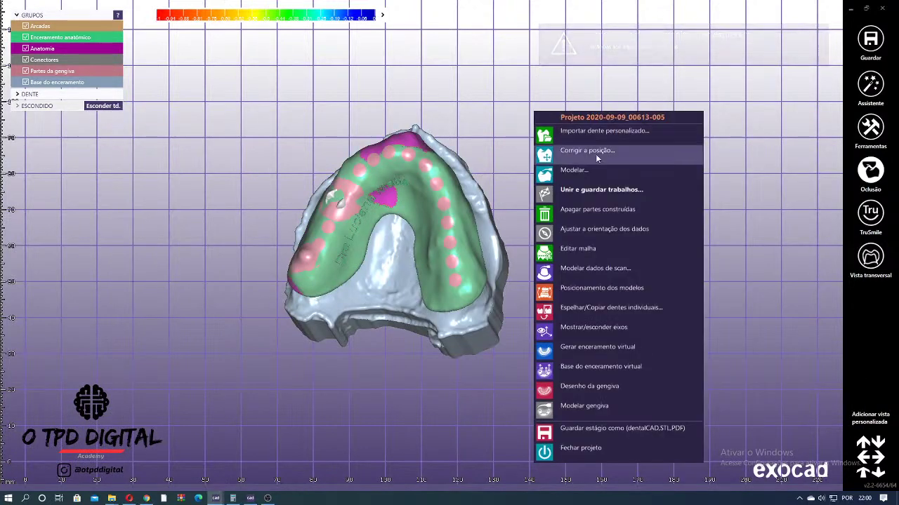
left_click(590, 211)
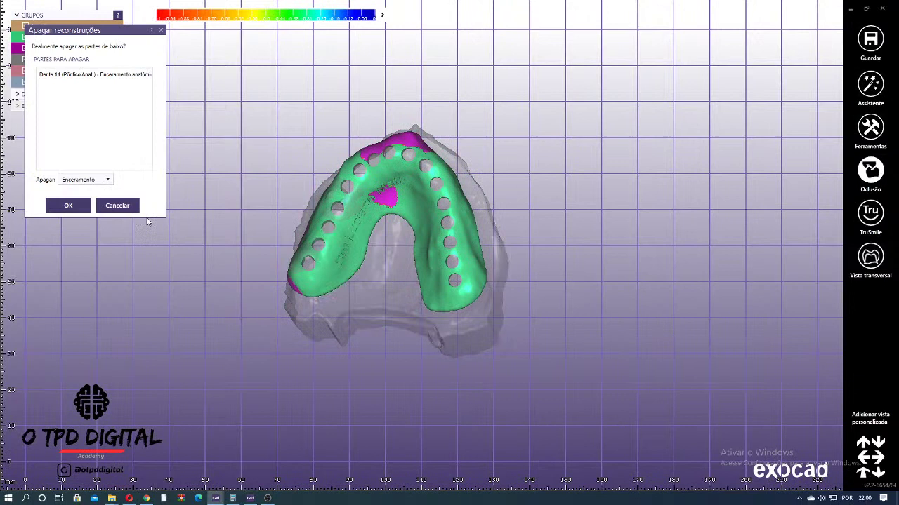
left_click(79, 209)
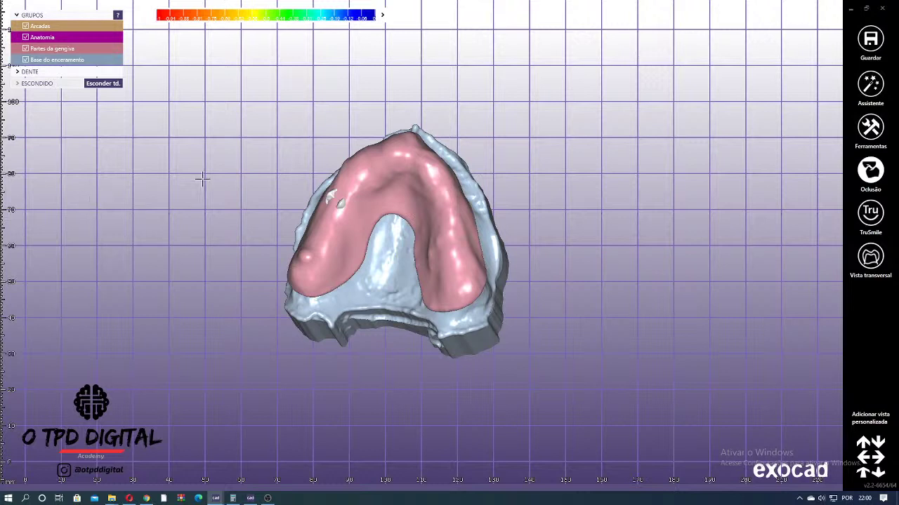
- Inspect the pink gingiva part over the upper model from several sides and delete it
mouse_move(263, 184)
right_mouse_down()
mouse_move(275, 175)
mouse_move(256, 195)
right_mouse_up()
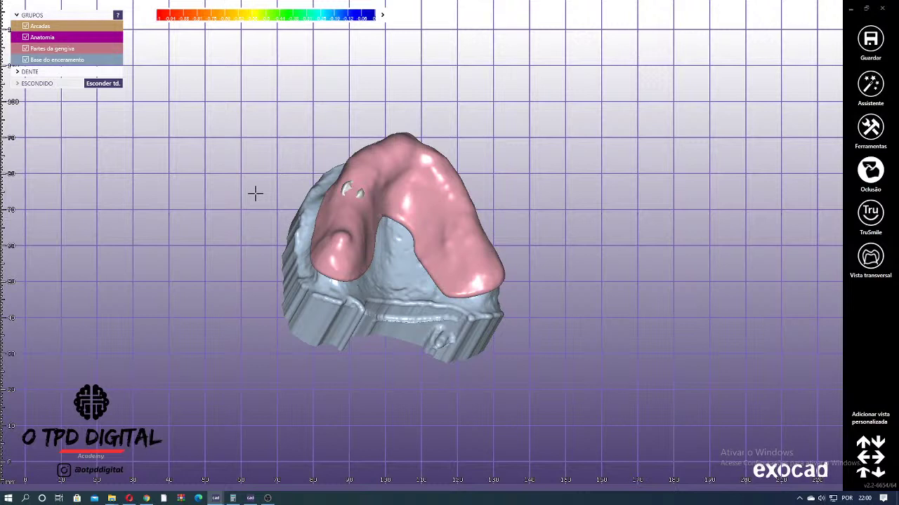
right_click_drag(327, 191, 332, 220)
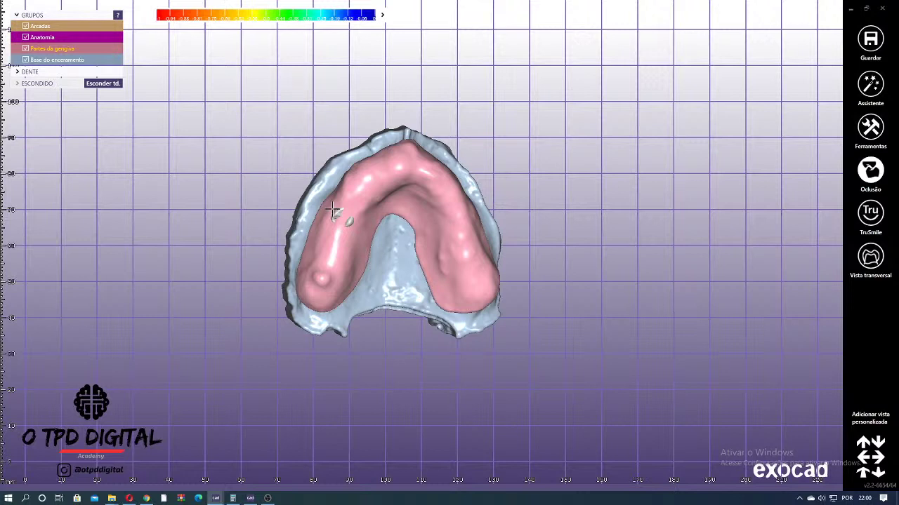
right_click_drag(332, 209, 358, 146)
right_click(603, 139)
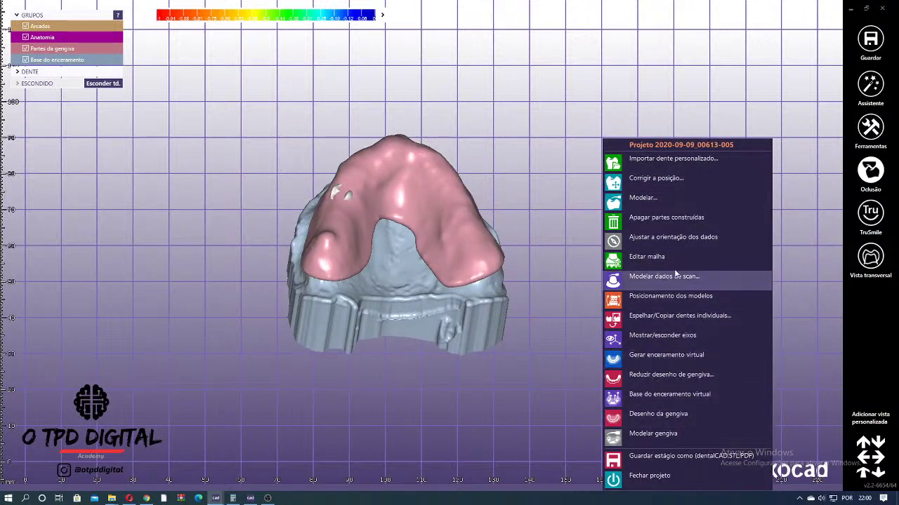
left_click(664, 219)
left_click(92, 230)
right_click_drag(393, 232, 471, 176)
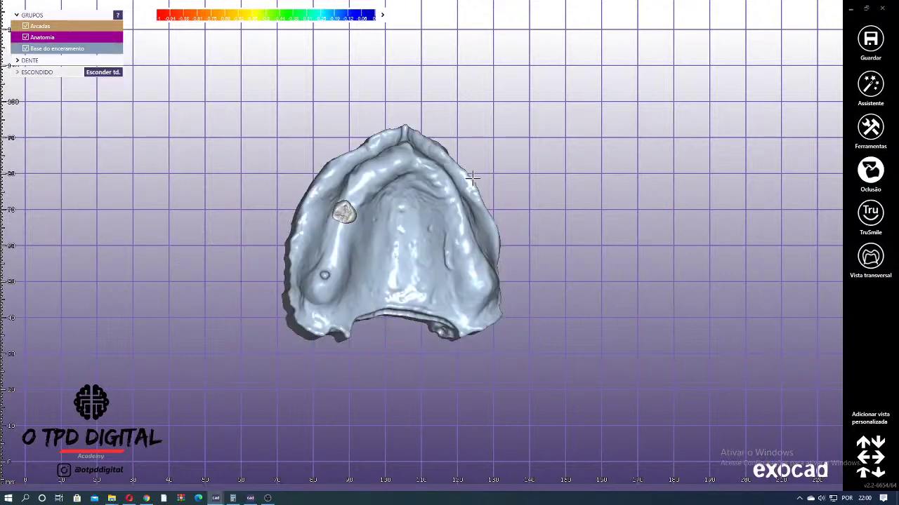
- Delete the existing virtual wax-up base so only the upper arch scan and tooth 14 remain
right_click(532, 98)
left_click(562, 173)
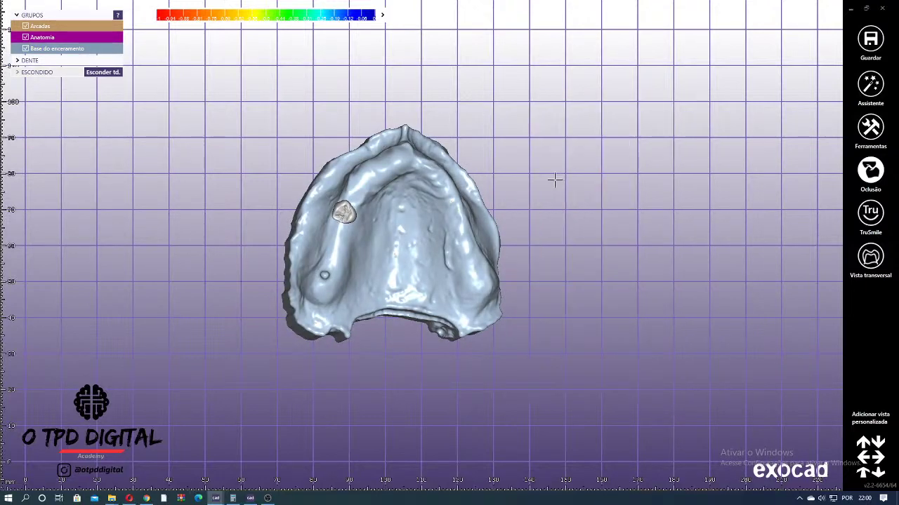
left_click(128, 254)
mouse_move(352, 149)
right_mouse_down()
mouse_move(349, 116)
mouse_move(340, 136)
right_mouse_up()
scroll(342, 210, "up", 5)
right_click_drag(342, 201, 249, 68)
scroll(369, 187, "down", 3)
- Start a new virtual wax-up base for tooth 14 and choose the virtual gingiva option
right_click(217, 75)
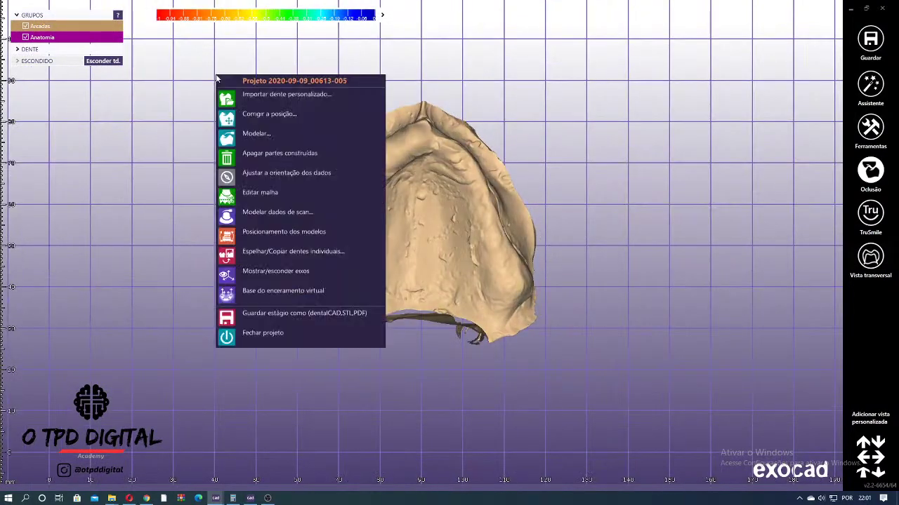
left_click(299, 292)
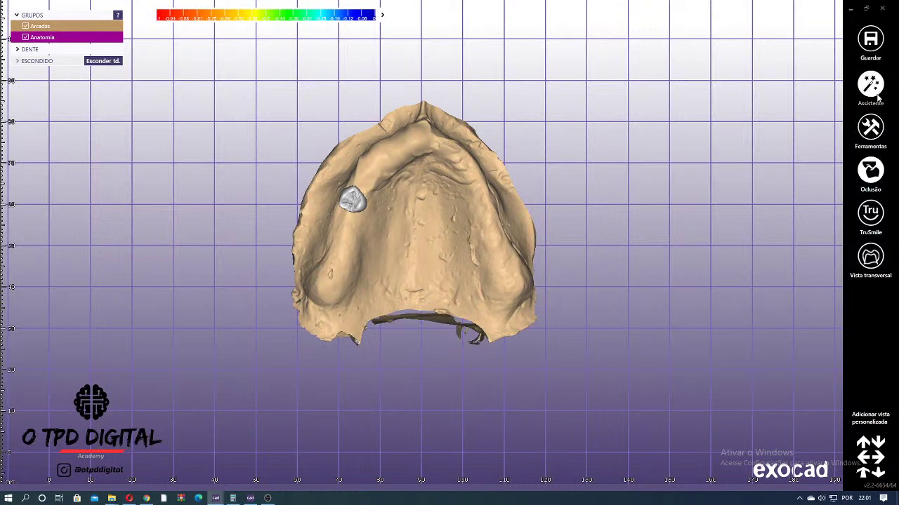
right_click(677, 128)
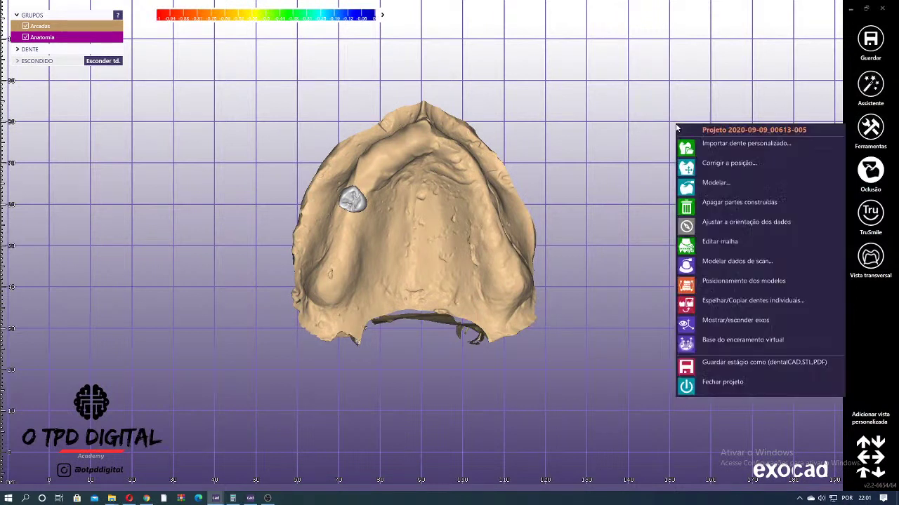
left_click(564, 387)
right_click(188, 171)
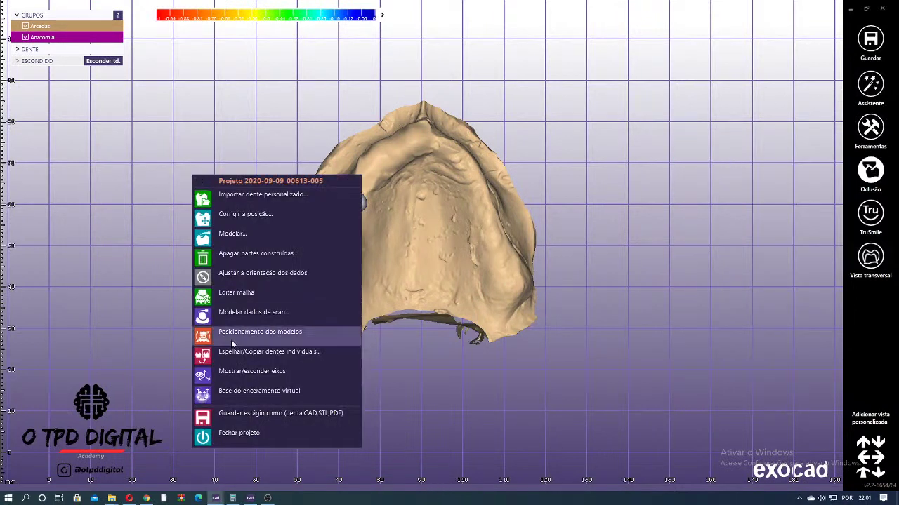
left_click(248, 389)
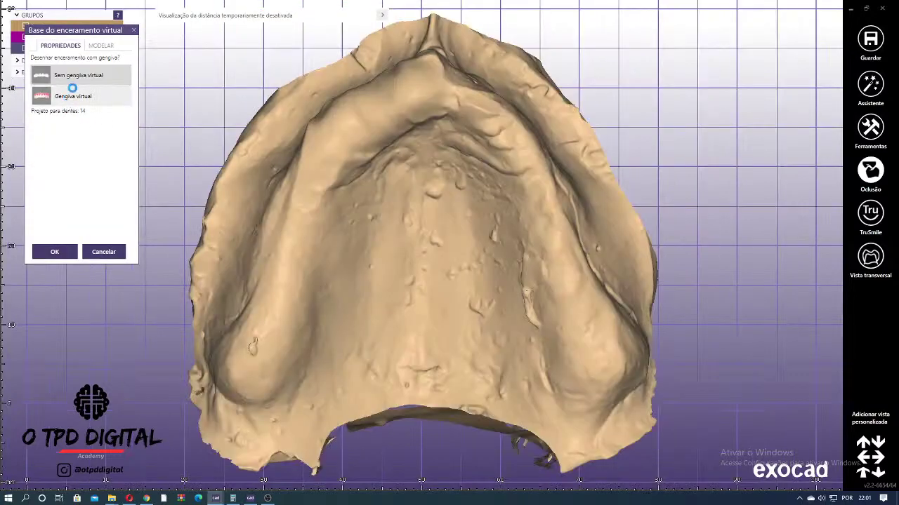
left_click(72, 89)
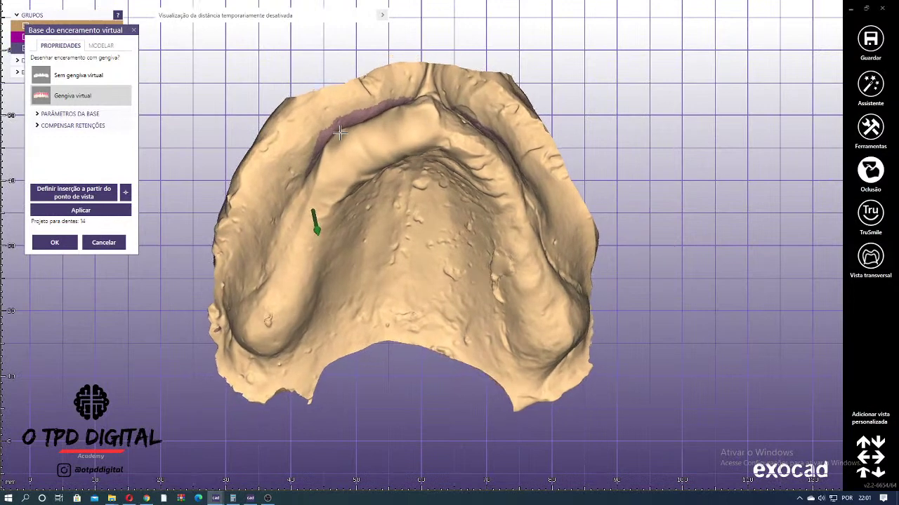
- Orient the upper arch for minimal undercuts, define the insertion direction from that view and apply the wax-up base
right_click(436, 125)
left_click(401, 100)
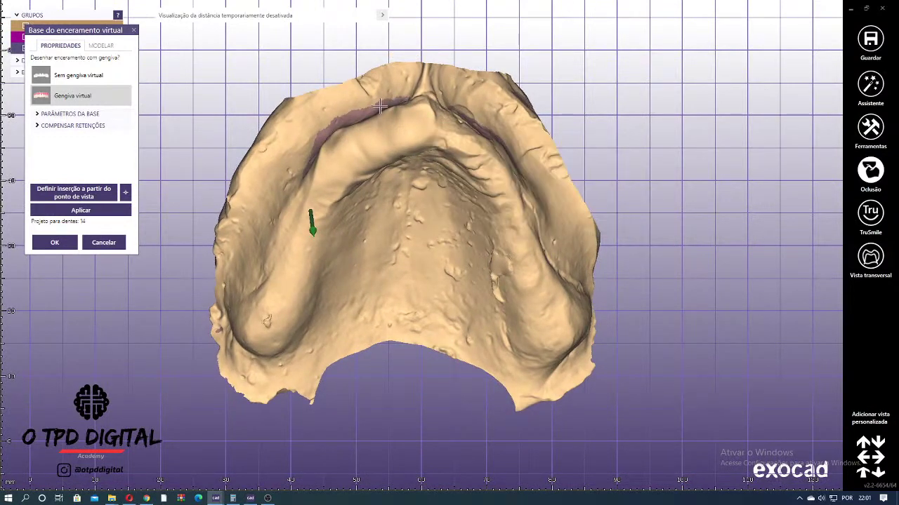
right_click_drag(381, 111, 350, 130)
right_click_drag(464, 123, 470, 120)
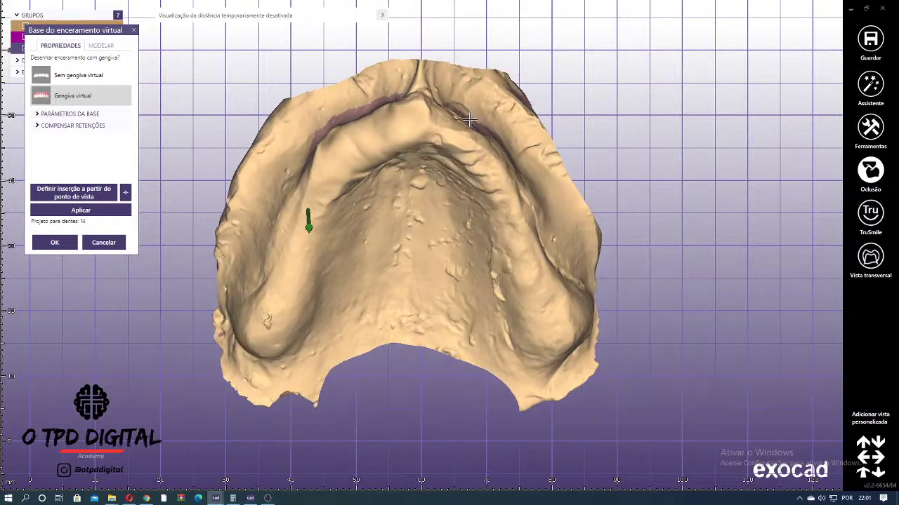
right_click(350, 103)
left_click(333, 122)
right_click_drag(347, 128, 360, 111)
right_click_drag(372, 122, 380, 132)
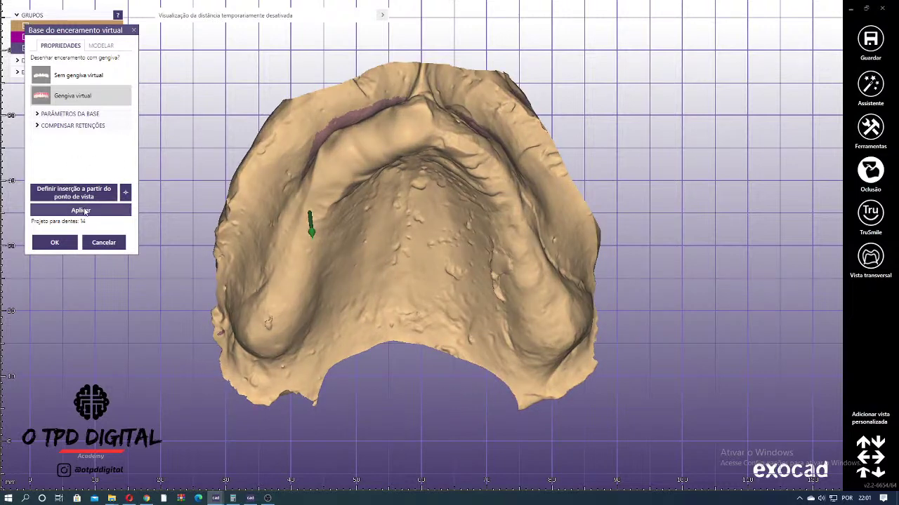
right_click(259, 171)
left_click(325, 186)
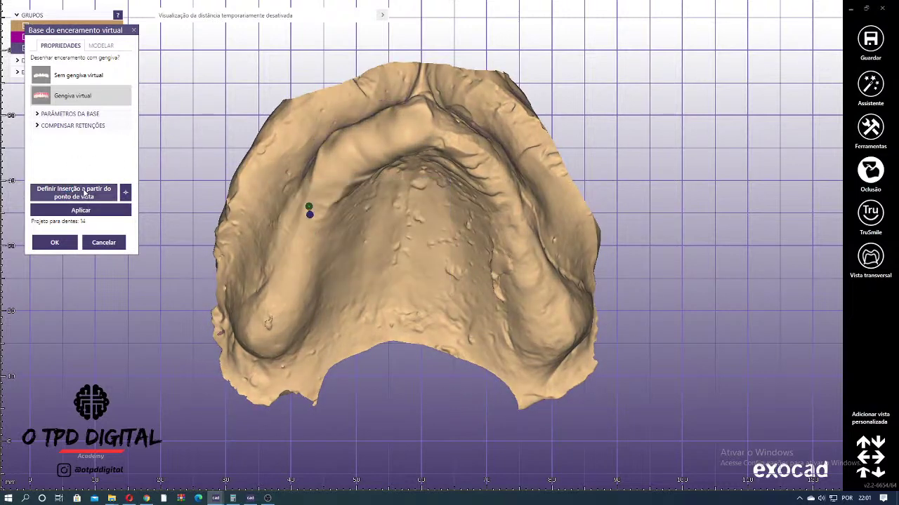
right_click(325, 186)
left_click(117, 212)
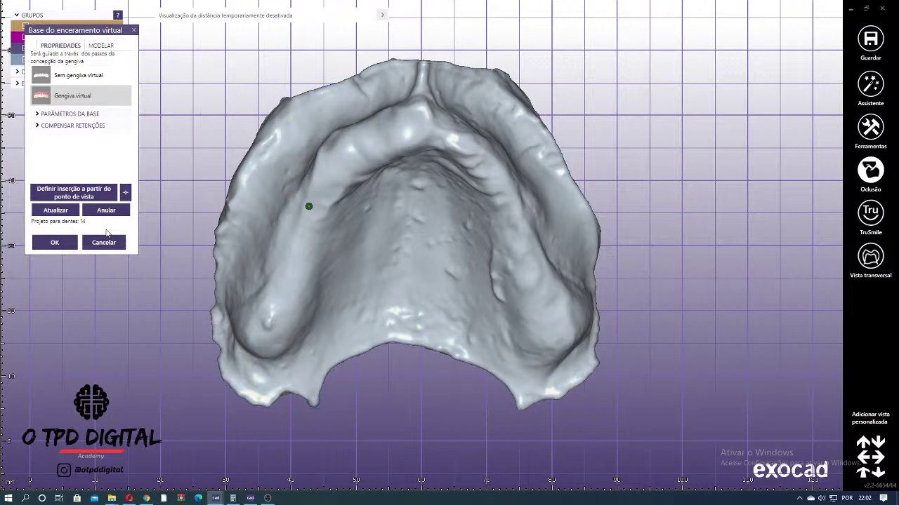
- Fill the undercut patches on the ridge and anterior palate with the add/remove brush and accept the wax-up base
mouse_move(351, 251)
right_mouse_down()
mouse_move(359, 241)
mouse_move(363, 253)
right_mouse_up()
left_click(100, 45)
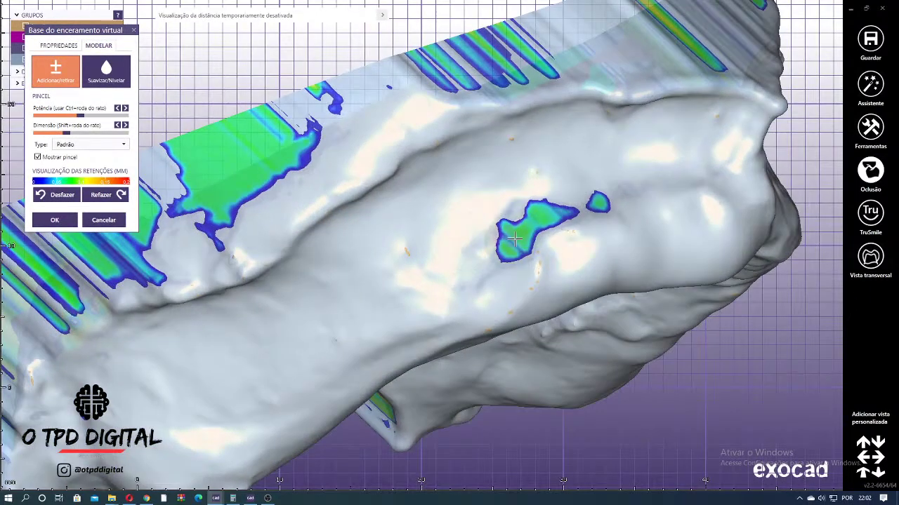
mouse_move(516, 239)
left_mouse_down()
mouse_move(554, 214)
mouse_move(622, 203)
mouse_move(497, 250)
mouse_move(616, 191)
left_mouse_up()
scroll(604, 195, "down", 4)
right_click_drag(588, 249, 580, 232)
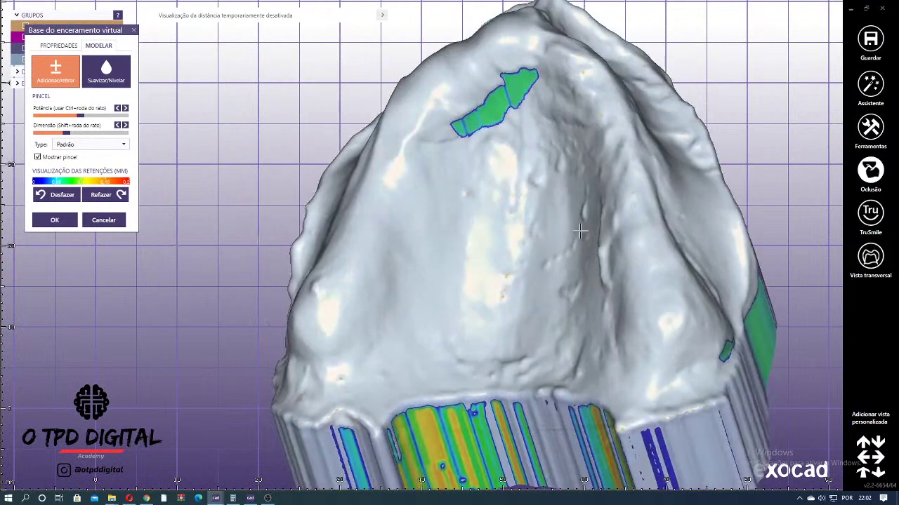
mouse_move(521, 77)
left_mouse_down()
mouse_move(523, 91)
mouse_move(492, 92)
mouse_move(508, 109)
mouse_move(465, 133)
mouse_move(445, 133)
left_mouse_up()
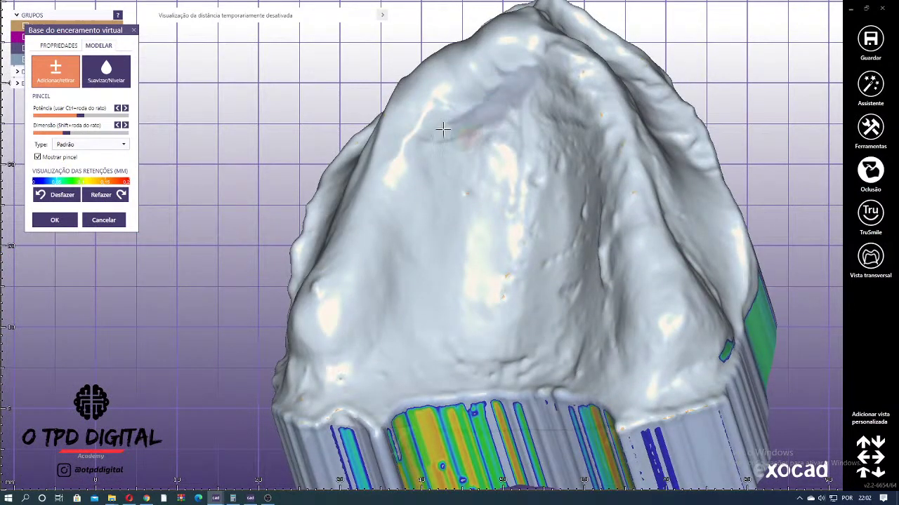
mouse_move(445, 133)
right_mouse_down()
mouse_move(600, 131)
mouse_move(505, 142)
mouse_move(522, 183)
mouse_move(473, 199)
mouse_move(489, 204)
right_mouse_up()
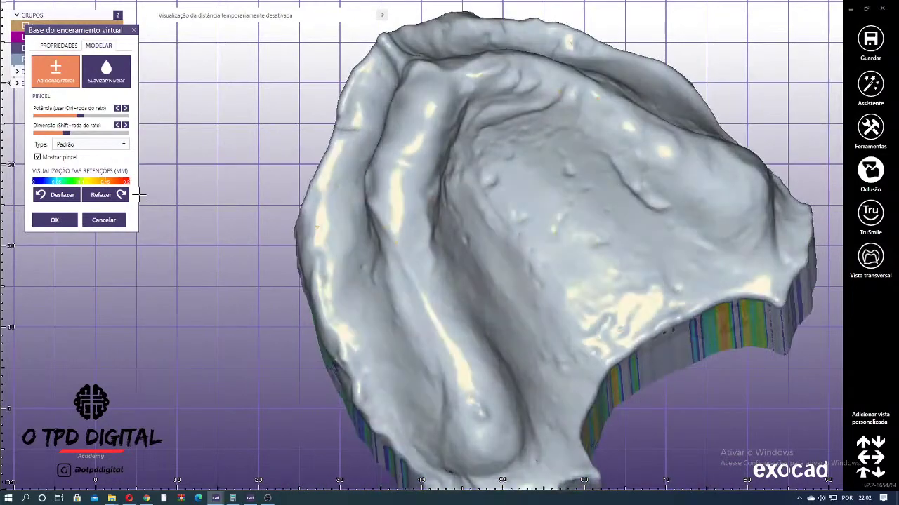
left_click(73, 223)
- Start the gingiva design and trace its margin forward along the buccal vestibule on tooth 14's side
scroll(339, 267, "down", 5)
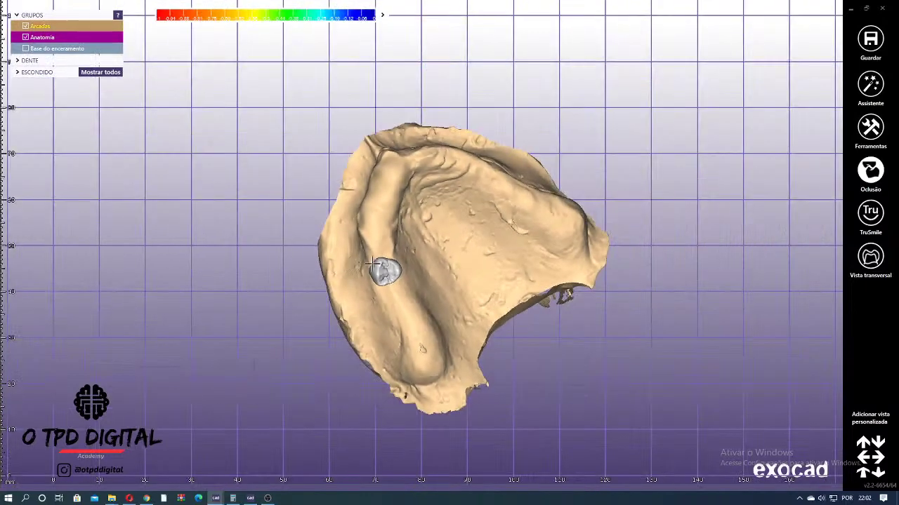
right_click_drag(482, 262, 363, 140)
right_click(344, 131)
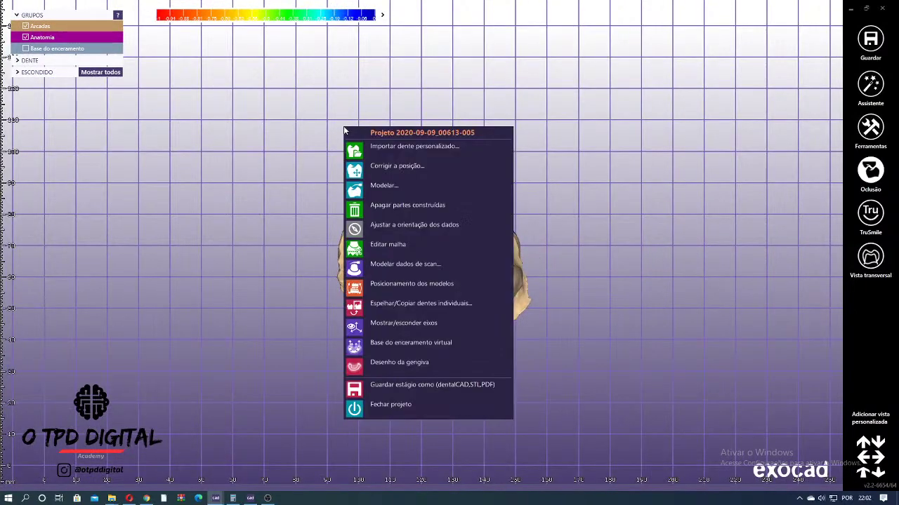
left_click(393, 362)
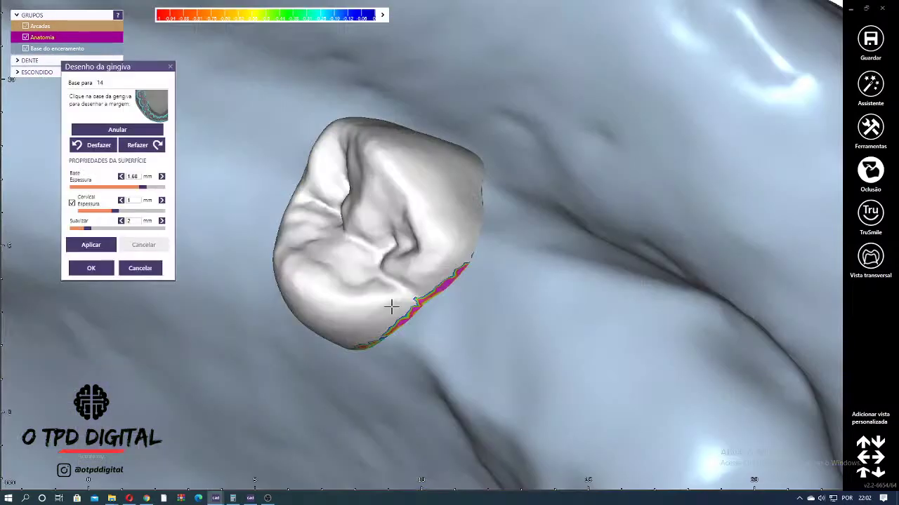
scroll(375, 240, "down", 10)
right_click_drag(391, 287, 284, 321)
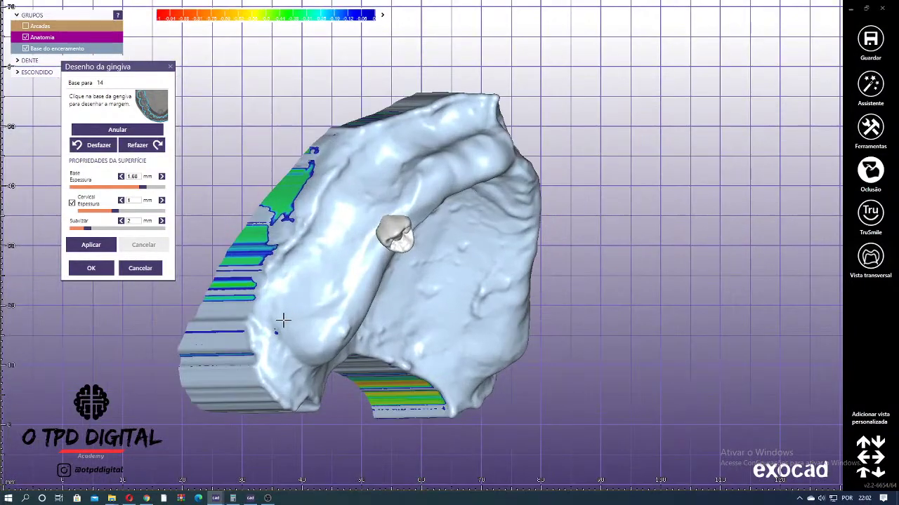
left_click(300, 280)
left_click(348, 216)
right_click_drag(350, 214, 349, 216)
left_click(375, 184)
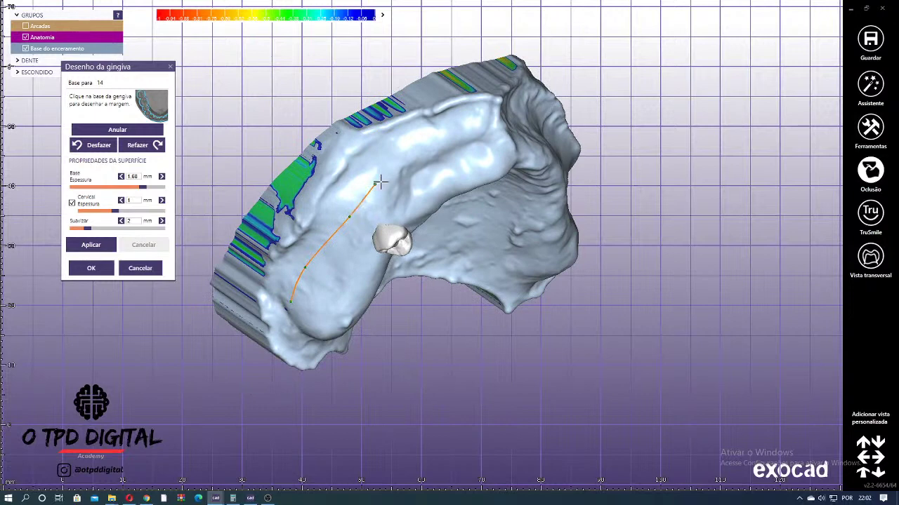
- Continue the gingiva margin around the anterior ridge and along the buccal vestibule of the opposite side
left_click(455, 142)
right_click_drag(455, 142, 435, 160)
left_click(460, 156)
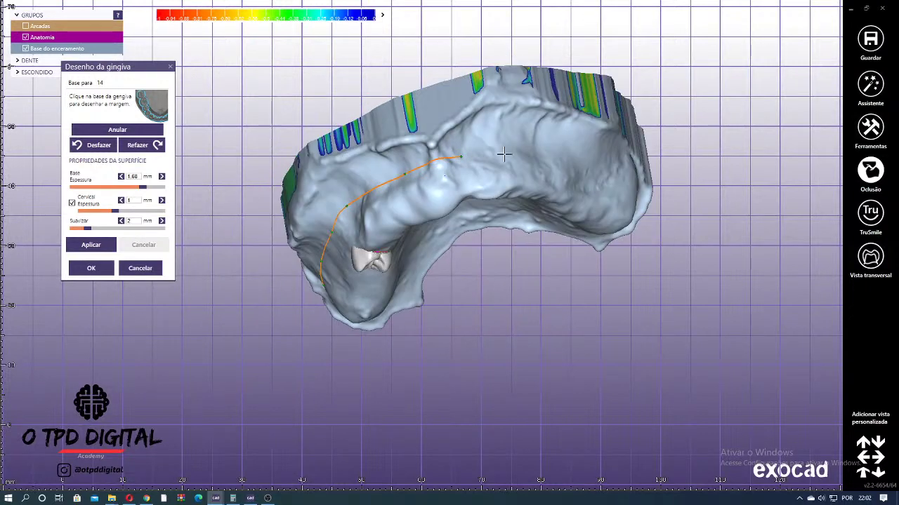
right_click_drag(504, 154, 538, 152)
left_click(537, 153)
left_click(590, 168)
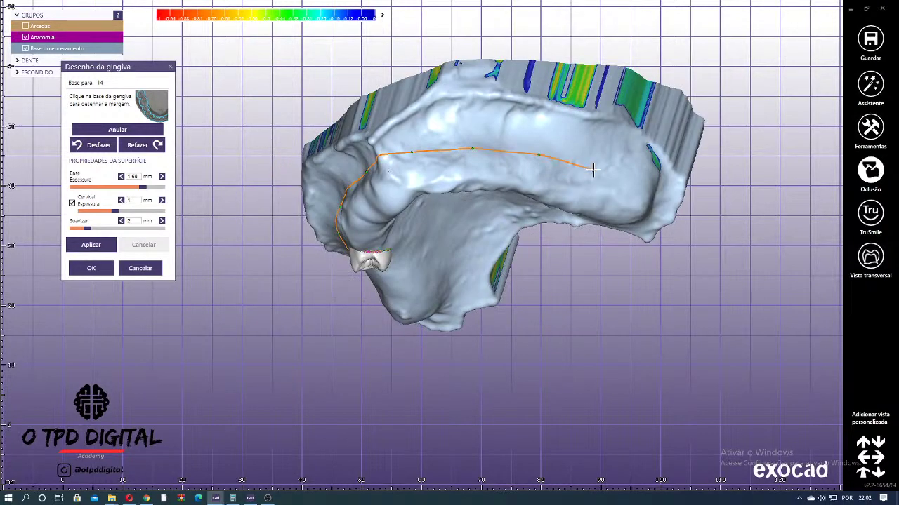
- Carry the gingiva margin over the opposite posterior ridge and across the palate, close it and generate the gingiva
right_click_drag(622, 182, 592, 209)
left_click(595, 223)
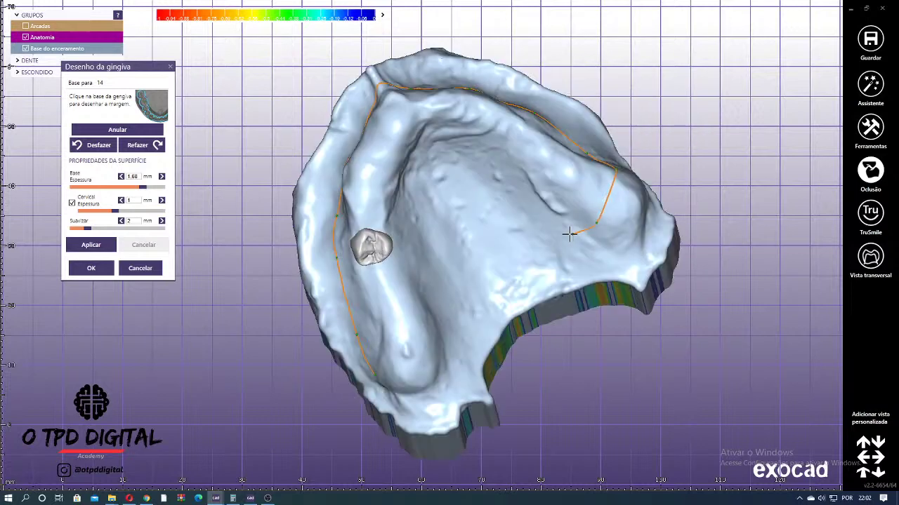
left_click(572, 234)
left_click(539, 226)
left_click(509, 198)
left_click(480, 177)
left_click(452, 165)
left_click(431, 171)
mouse_move(539, 225)
left_mouse_down()
mouse_move(515, 203)
mouse_move(515, 263)
mouse_move(501, 245)
mouse_move(478, 279)
mouse_move(461, 207)
mouse_move(459, 265)
mouse_move(428, 180)
mouse_move(455, 334)
mouse_move(450, 370)
mouse_move(414, 388)
mouse_move(387, 381)
left_mouse_up()
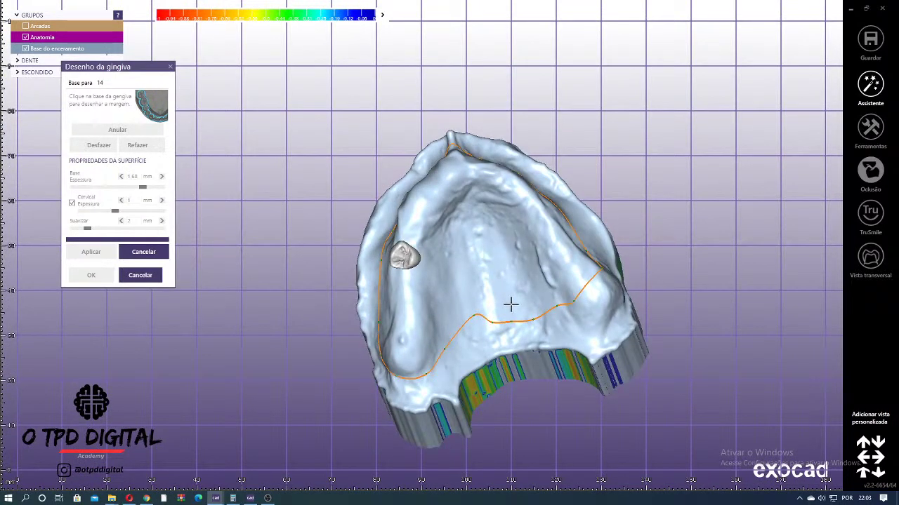
left_click(414, 295)
- Move the margin points on the posterior palate backwards to smooth the gingiva outline and regenerate the gingiva
scroll(467, 302, "up", 5)
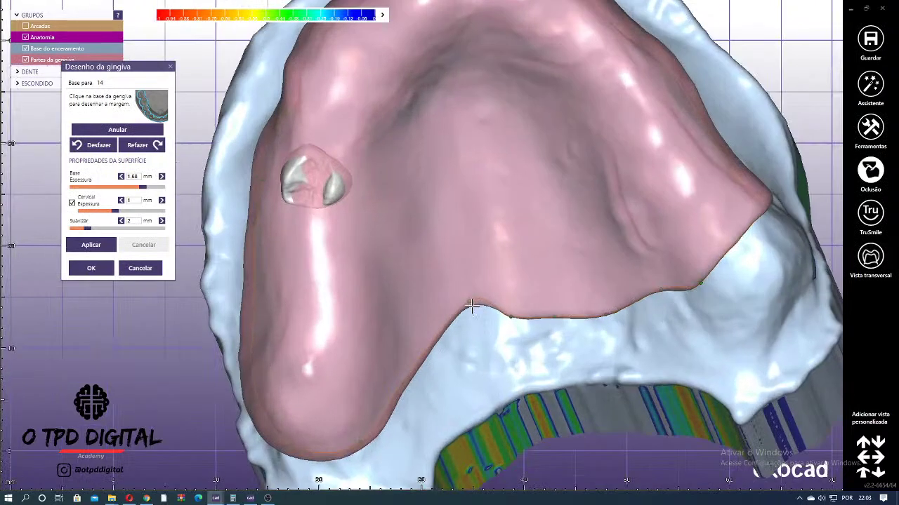
left_click_drag(472, 306, 471, 342)
left_click_drag(510, 317, 557, 325)
left_click_drag(471, 342, 472, 344)
scroll(423, 260, "down", 5)
mouse_move(422, 261)
right_mouse_down()
mouse_move(430, 257)
mouse_move(421, 263)
right_mouse_up()
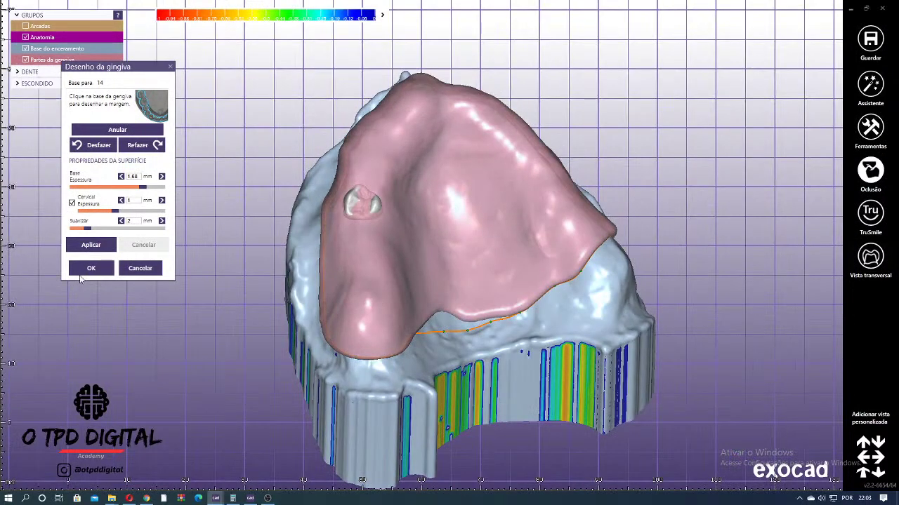
left_click(84, 272)
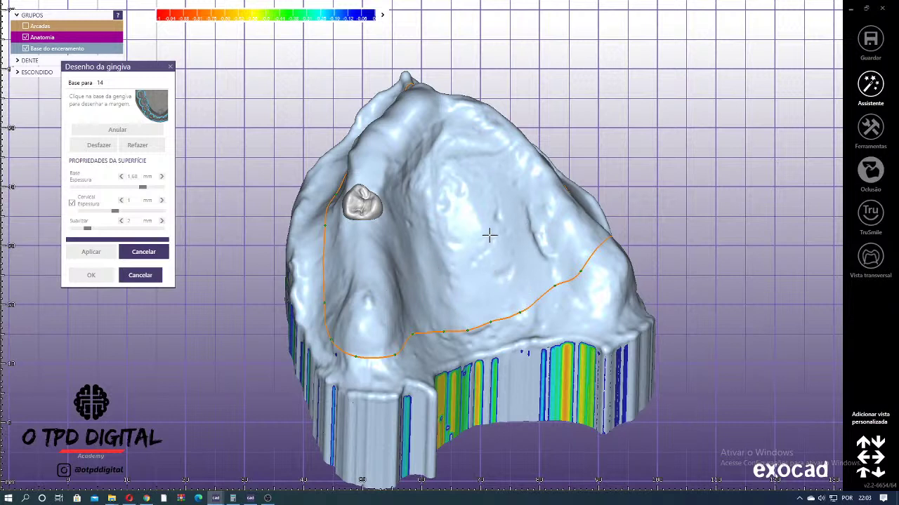
- Check the regenerated gingiva over the palate and ridge from several angles and accept the gingiva design
right_click_drag(427, 154, 417, 176)
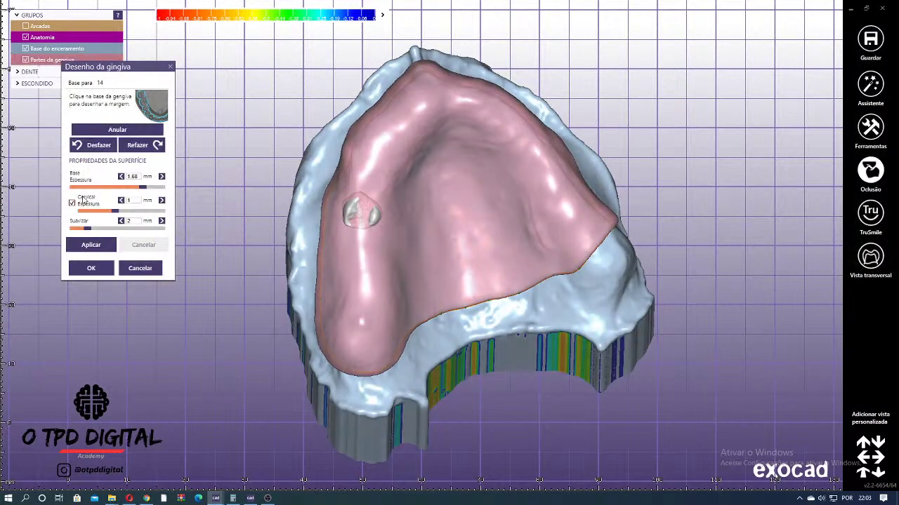
right_click_drag(429, 163, 435, 229)
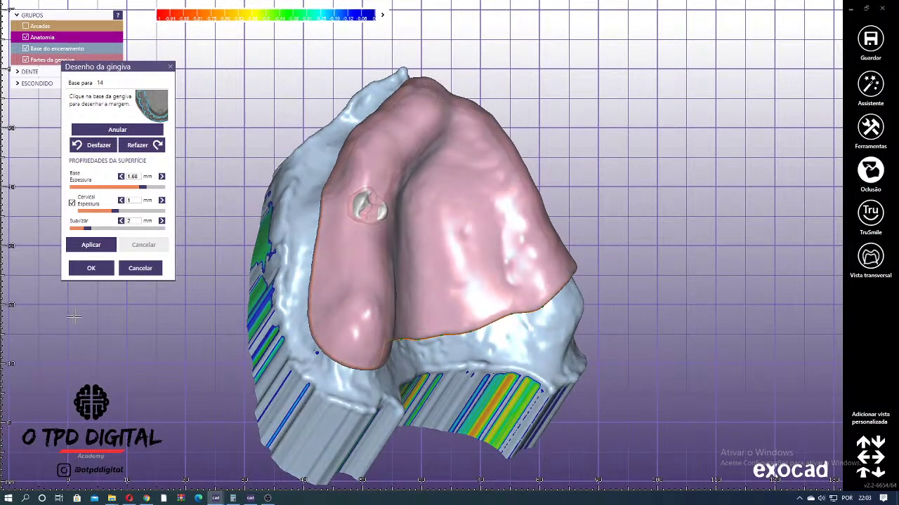
right_click_drag(301, 177, 366, 240)
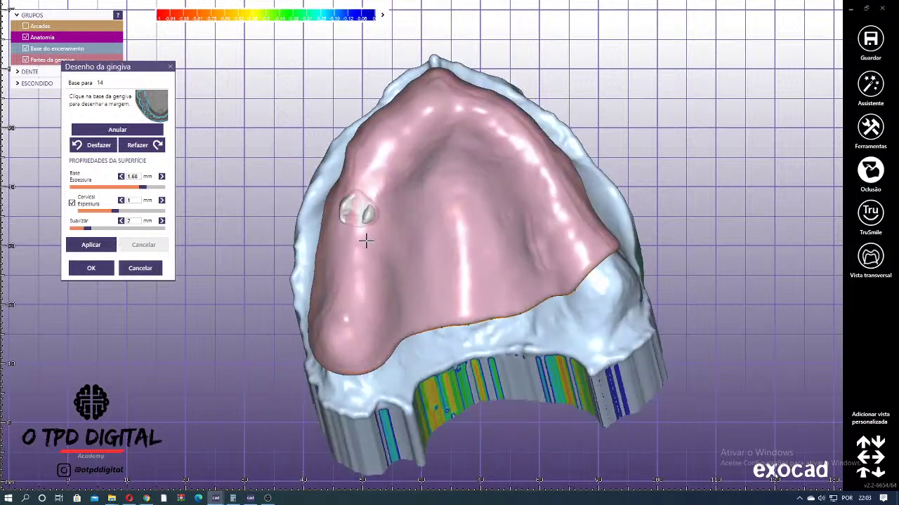
left_click(91, 269)
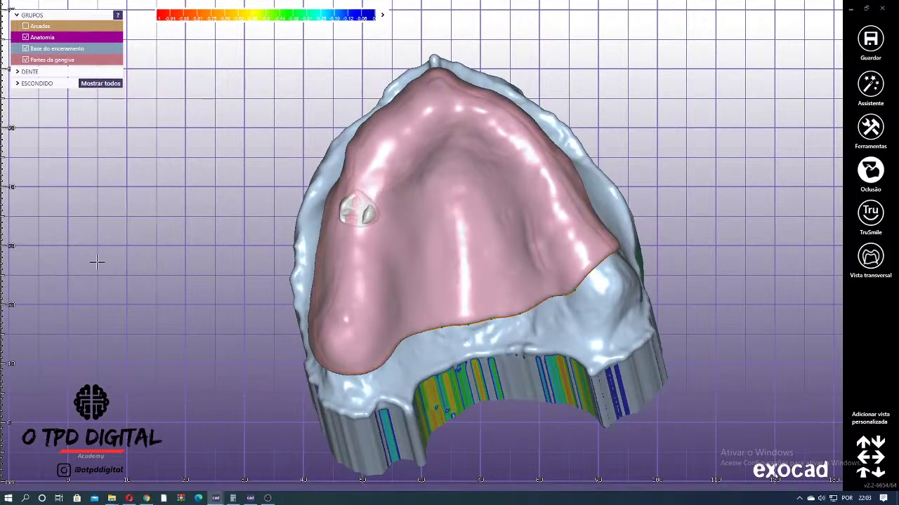
- Generate the virtual wax-up from tooth 14 and the gingiva part and accept it
right_click(223, 117)
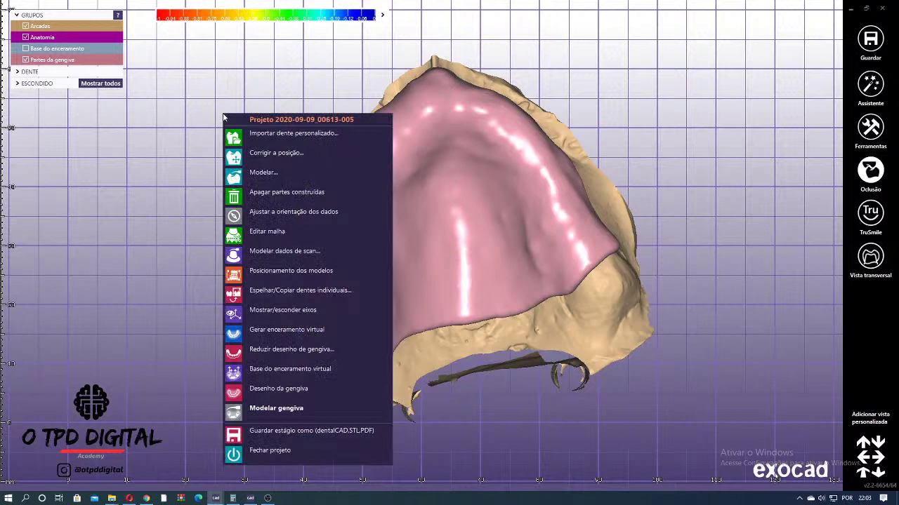
left_click(287, 329)
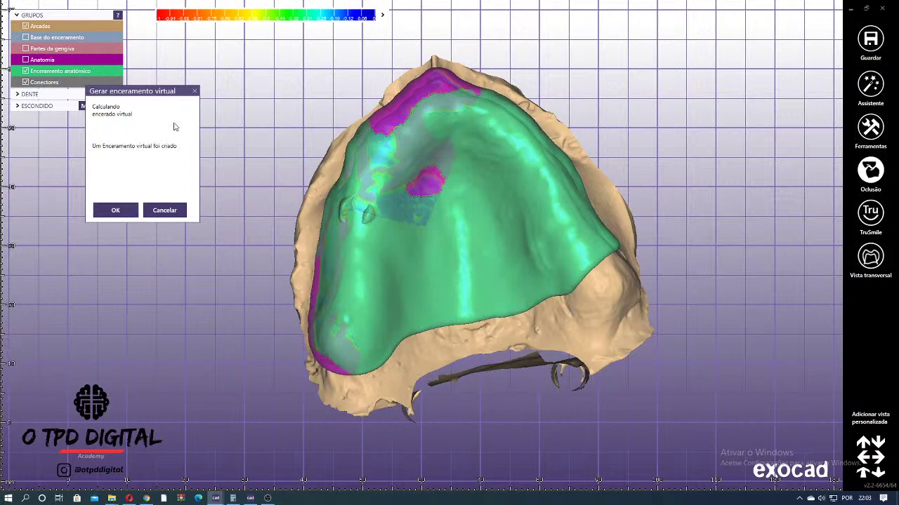
left_click(130, 212)
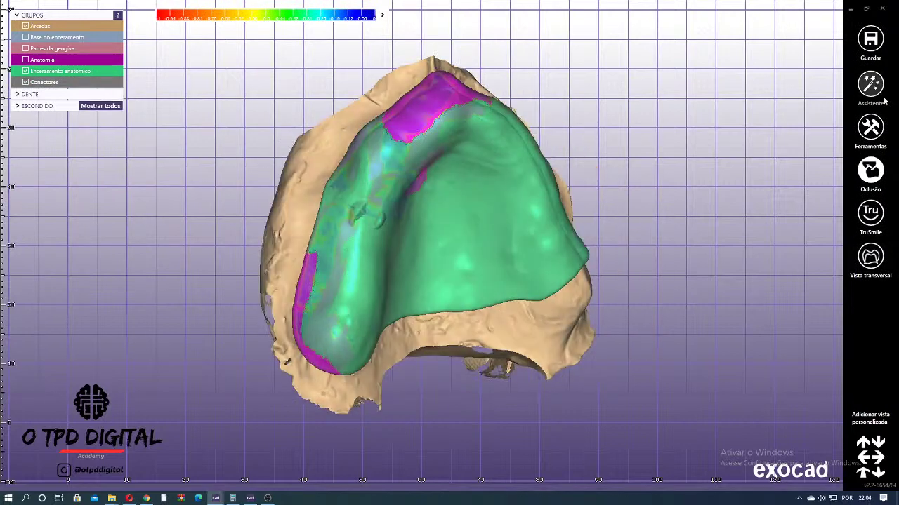
- Open free-form modelling for the anatomical wax-up and smooth away the dents on the ridge crest
right_click(291, 96)
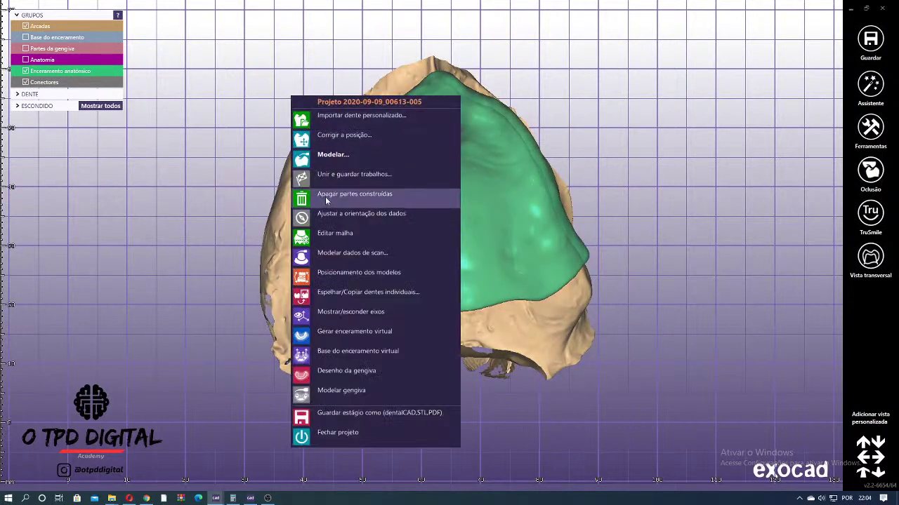
left_click(233, 133)
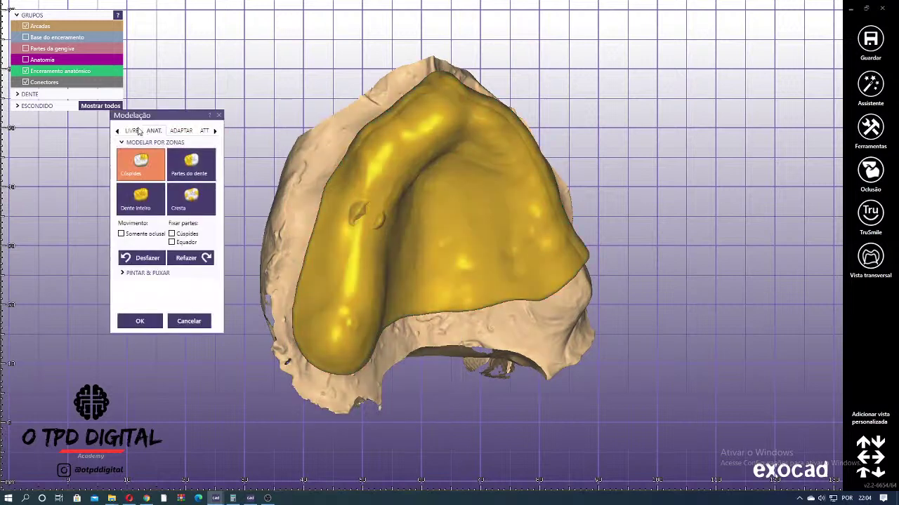
left_click(133, 131)
scroll(332, 224, "up", 5)
mouse_move(365, 257)
left_mouse_down()
mouse_move(367, 186)
mouse_move(414, 209)
mouse_move(398, 236)
left_mouse_up()
scroll(330, 160, "down", 6)
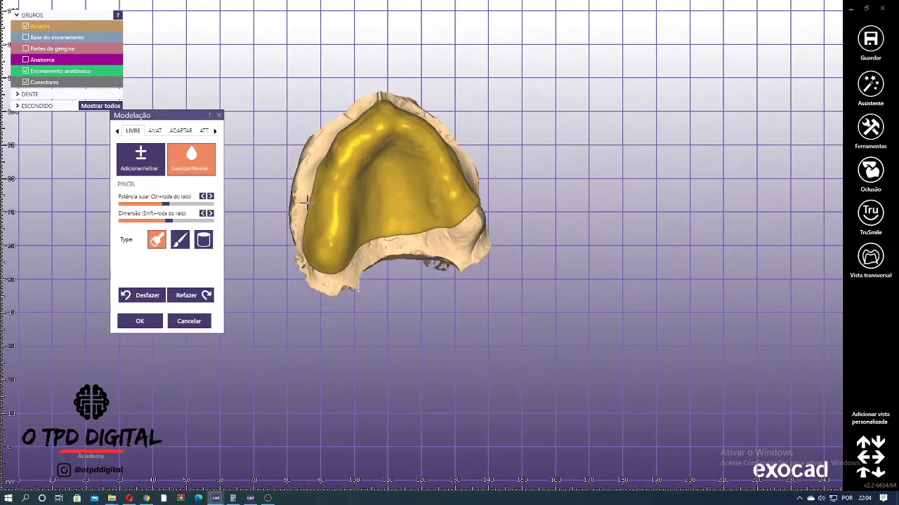
- Hide the arch model, examine the fitting surface and outline of the wax-up, and show the arch again
right_click_drag(333, 169, 401, 172)
scroll(349, 179, "up", 3)
middle_click(278, 134, "ctrl")
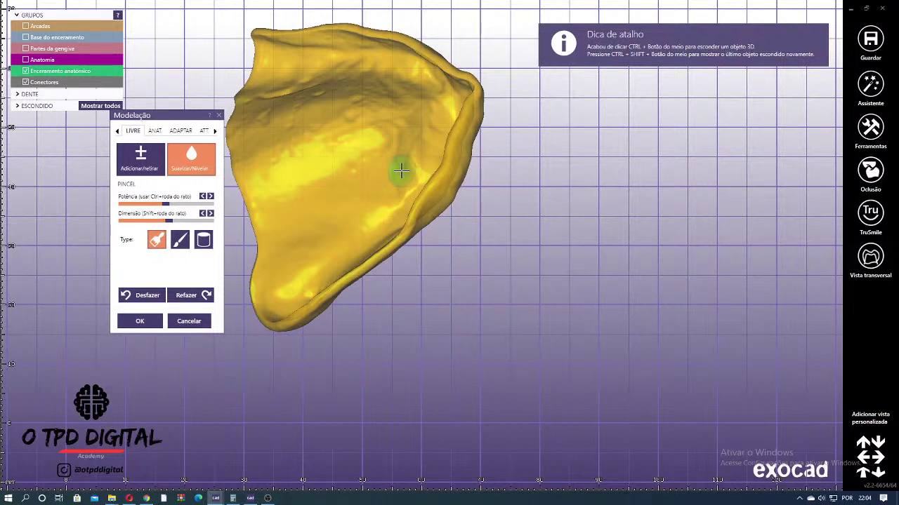
mouse_move(401, 172)
right_mouse_down()
mouse_move(531, 94)
mouse_move(508, 90)
mouse_move(465, 182)
mouse_move(421, 184)
right_mouse_up()
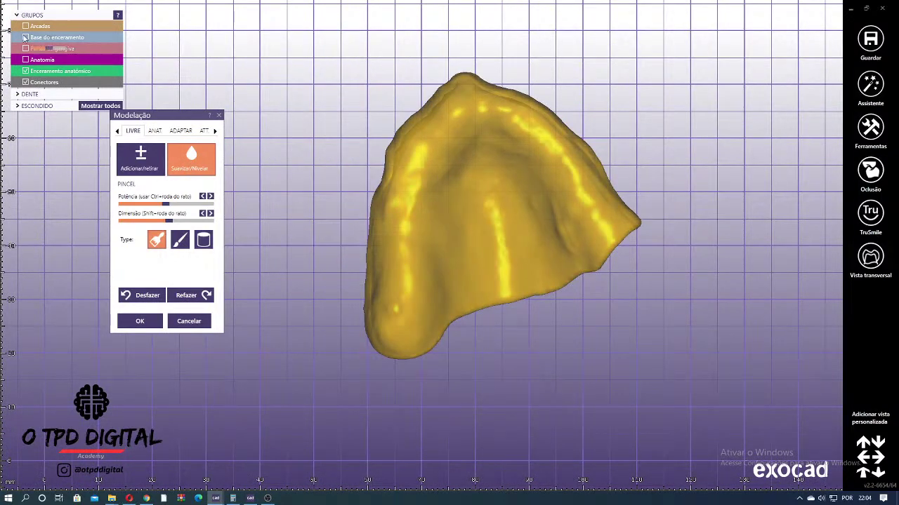
left_click(25, 26)
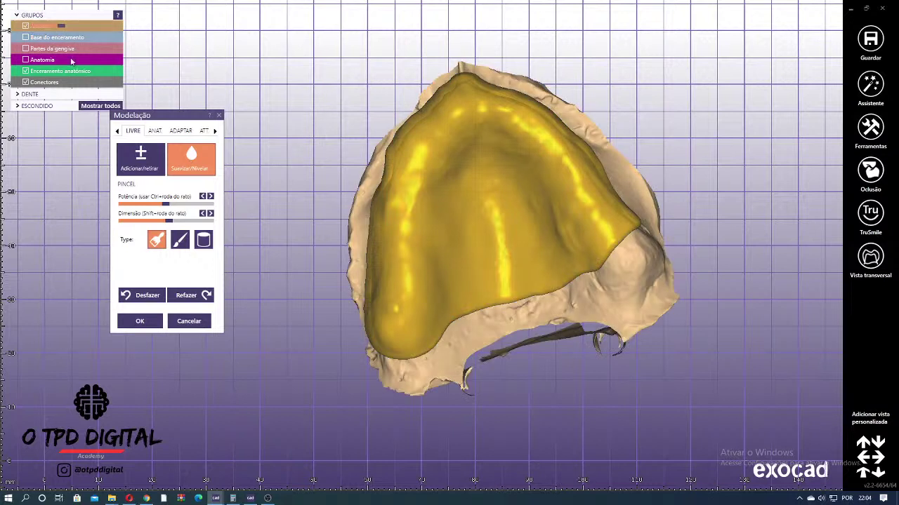
- Set up attachment modelling to subtract from the wax-up, using the parametric extrusion design (Desenho paramétrico (extrusão)) as the library
left_click(208, 132)
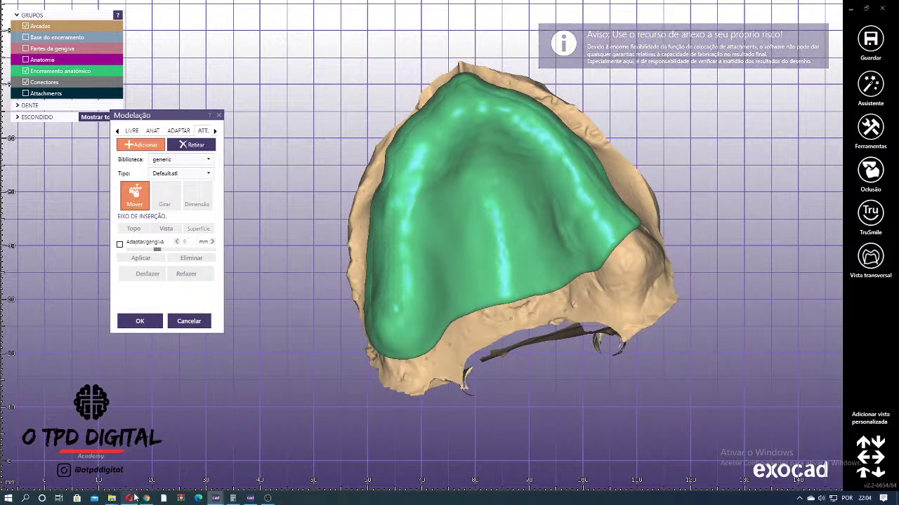
mouse_move(146, 499)
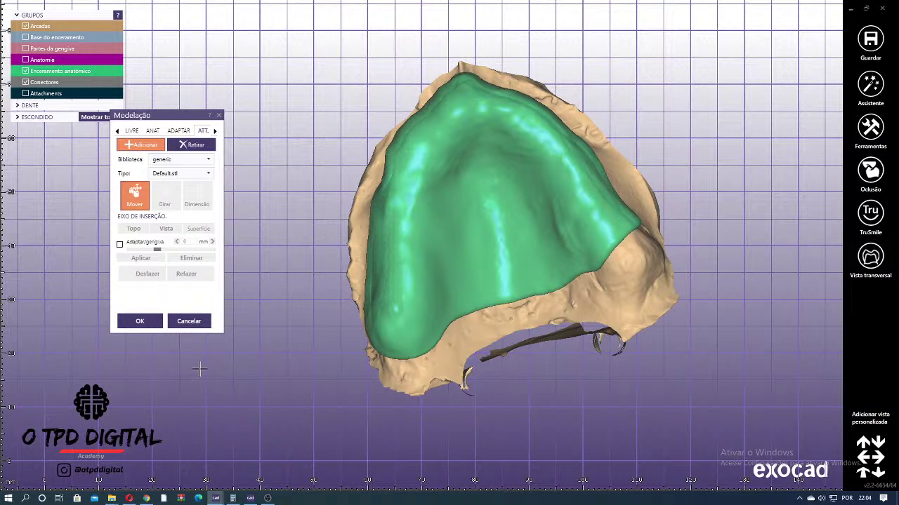
left_click(199, 147)
left_click(191, 172)
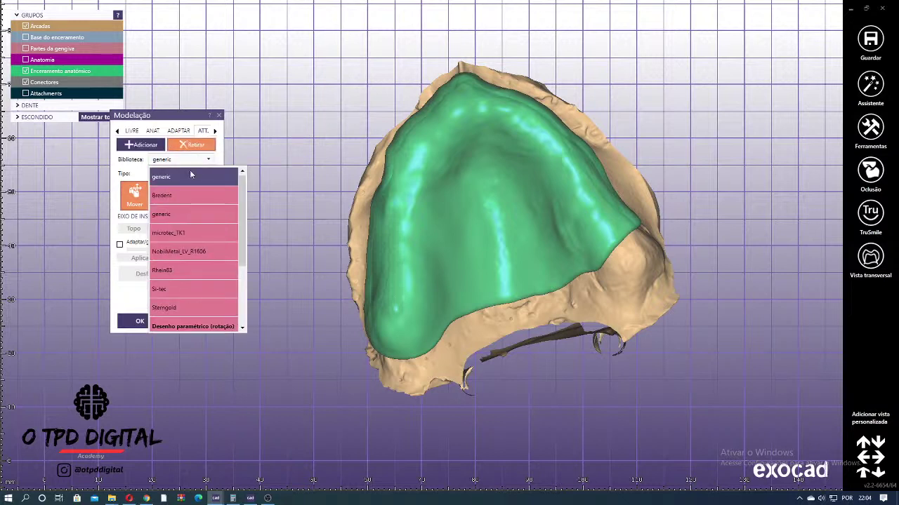
scroll(198, 215, "down", 3)
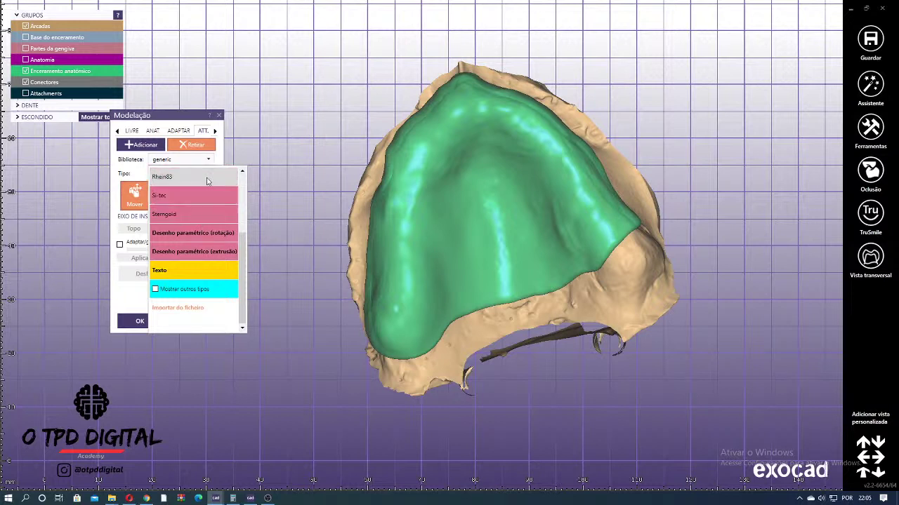
left_click(223, 253)
right_click_drag(262, 264, 254, 256)
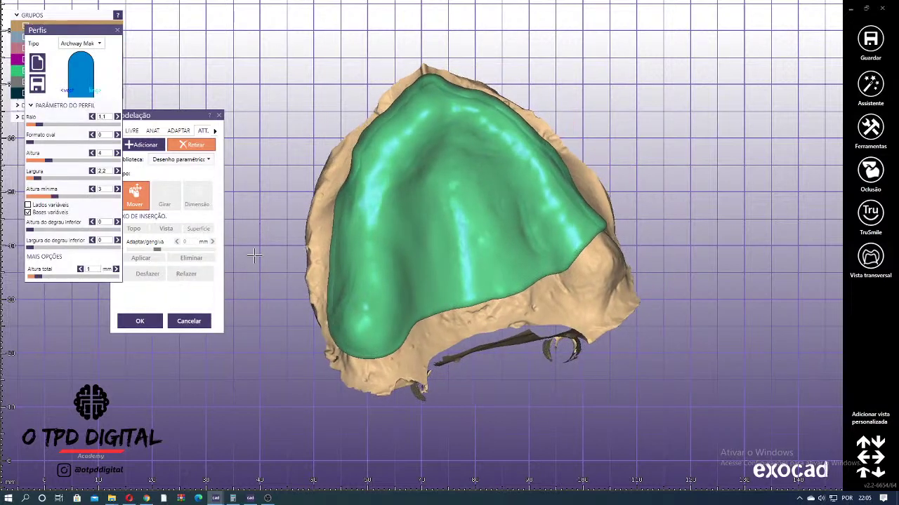
- Choose the round Ackermann profile and place its cylinder on the posterior ridge of the wax-up
left_click(101, 44)
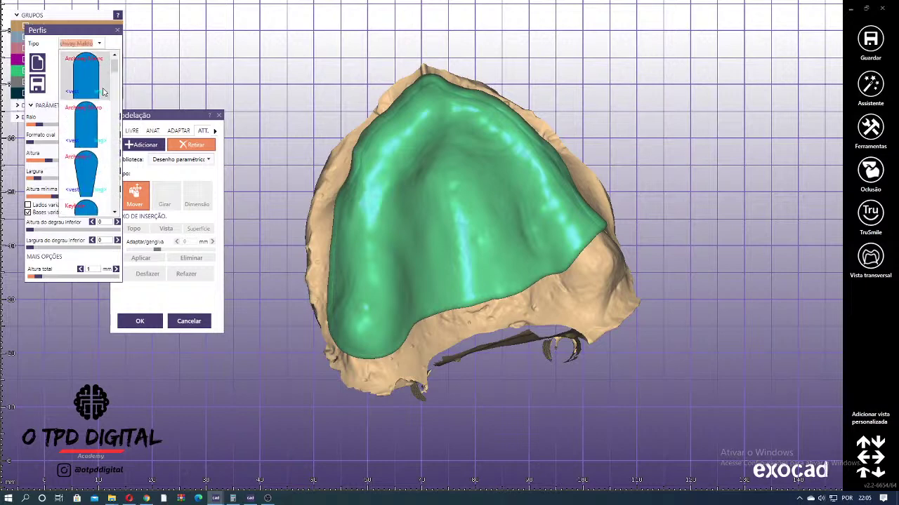
scroll(88, 106, "up", 5)
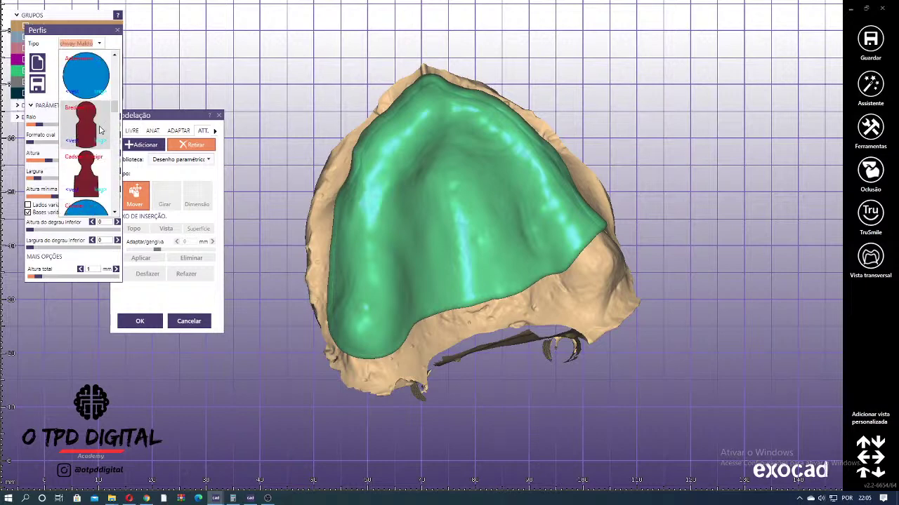
left_click(83, 74)
scroll(371, 296, "up", 4)
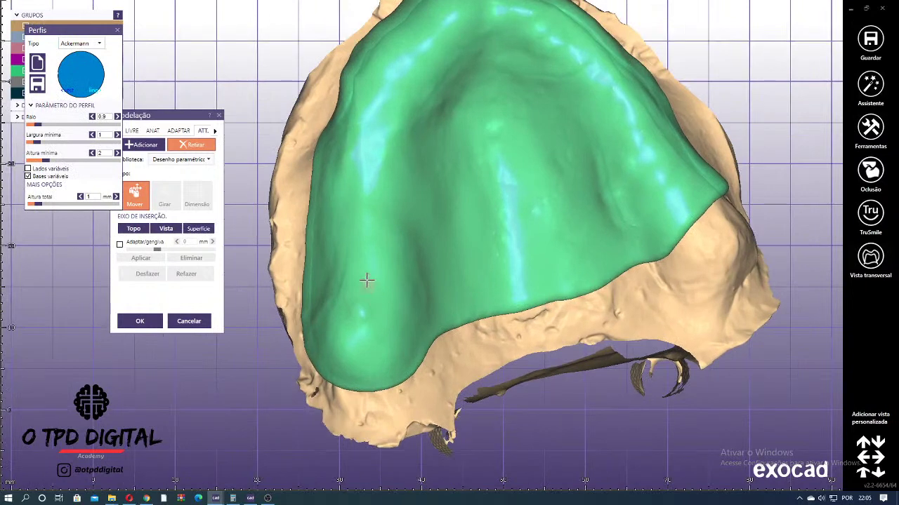
right_click_drag(367, 281, 463, 203)
scroll(445, 255, "up", 3)
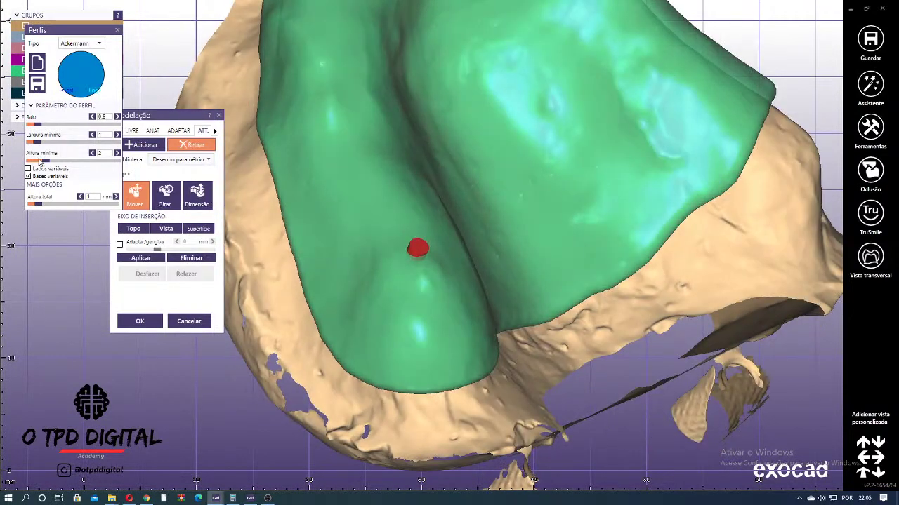
- Set the cylinder's total height to 5.36 mm, minimum width to 1.37 and radius to 1.65, with the arch model hidden
left_click_drag(43, 204, 80, 212)
right_click_drag(302, 242, 516, 263)
scroll(313, 310, "down", 3, "ctrl")
right_click_drag(393, 226, 408, 254)
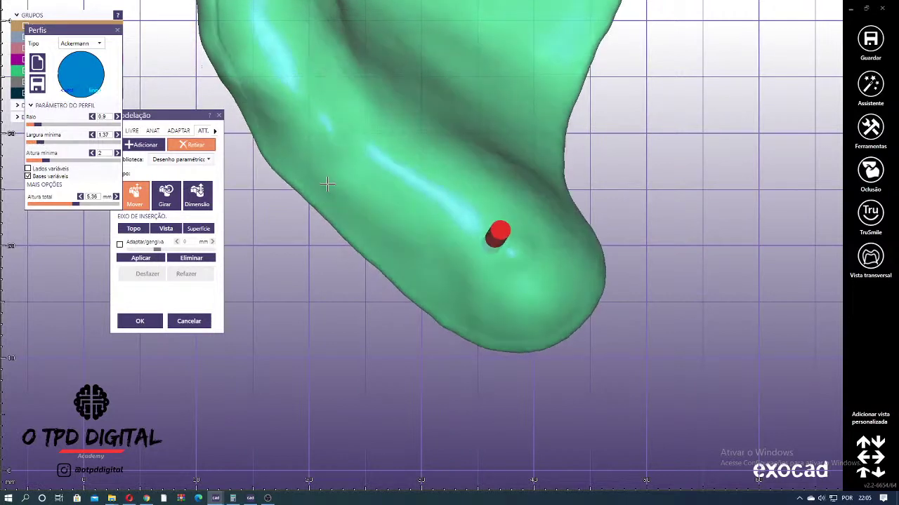
left_click_drag(38, 124, 43, 129)
scroll(513, 236, "down", 3)
right_click_drag(511, 235, 338, 282)
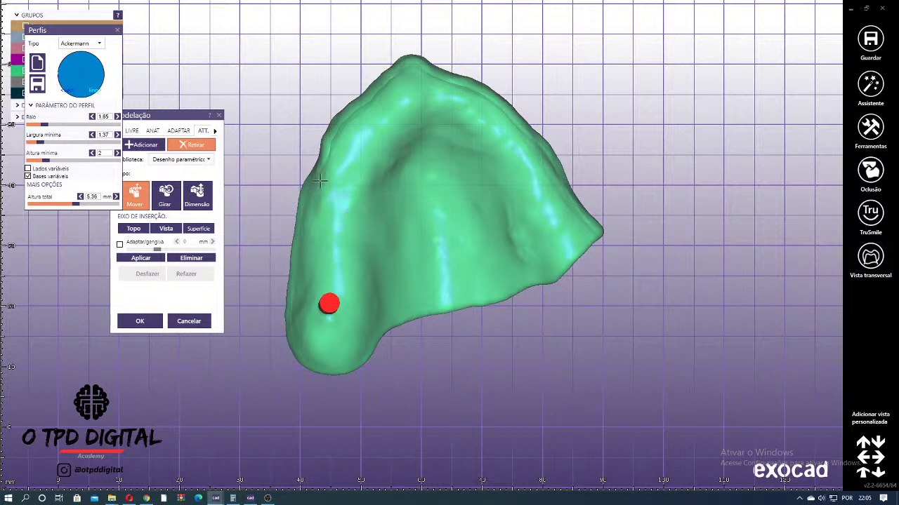
- Centre the cylinder on the posterior ridge crest and subtract it to cut the first perforation in the wax-up
right_click_drag(364, 250, 345, 293)
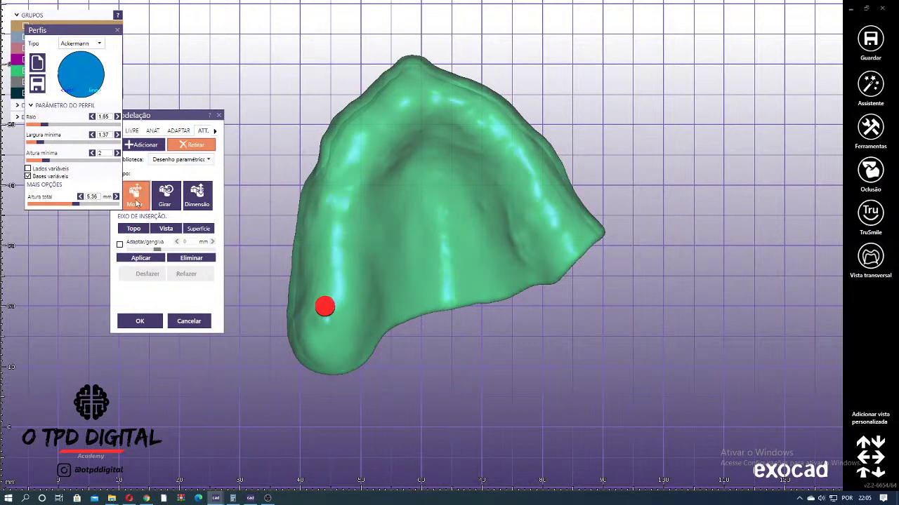
left_click_drag(323, 307, 330, 306)
right_click_drag(330, 307, 356, 256)
left_click(140, 258)
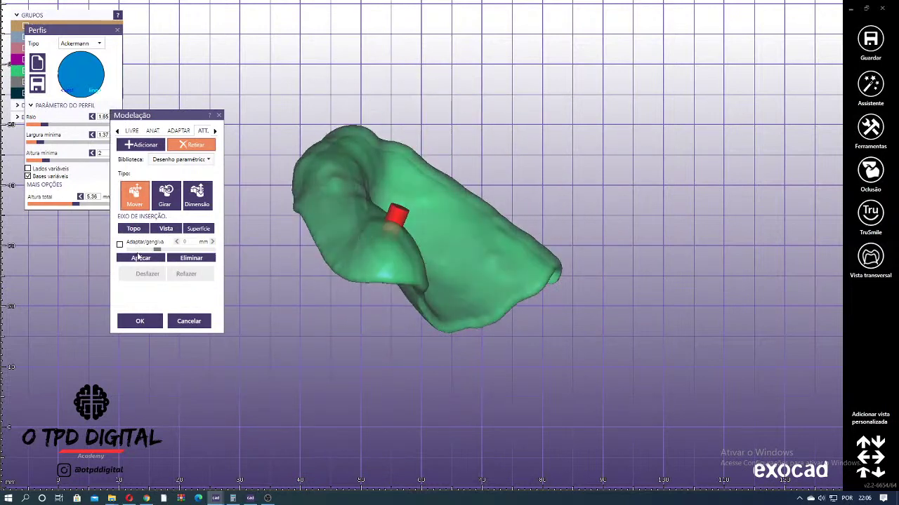
left_click(143, 257)
- Place the cylinder just in front of the first hole, lower and tilt it into the ridge, and cut the second perforation
right_click_drag(297, 220, 430, 239)
left_click(347, 249)
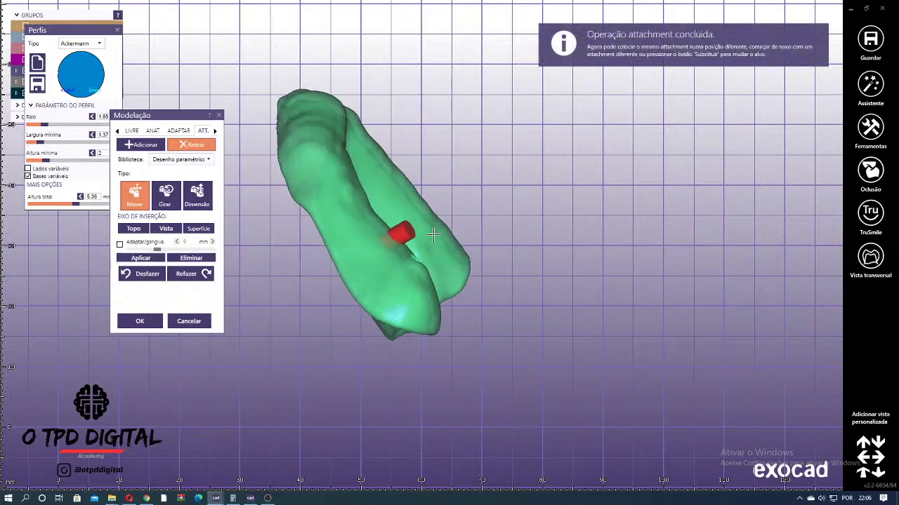
left_click_drag(412, 237, 397, 243)
right_click_drag(397, 243, 398, 250)
left_click(166, 194)
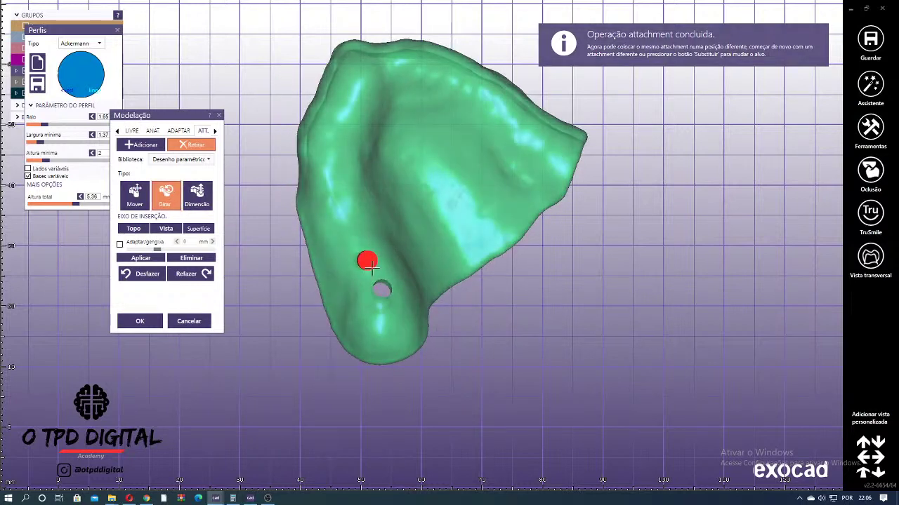
left_click_drag(369, 267, 365, 255)
left_click(136, 192)
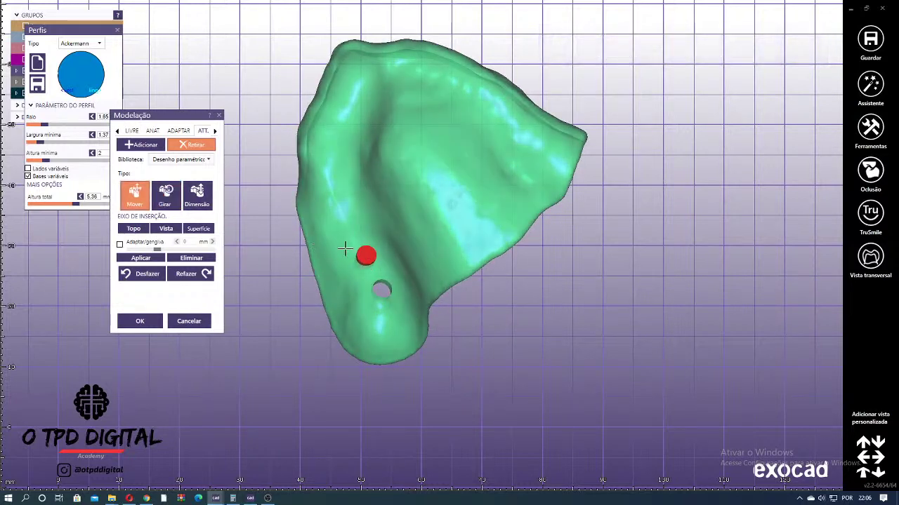
left_click(150, 259)
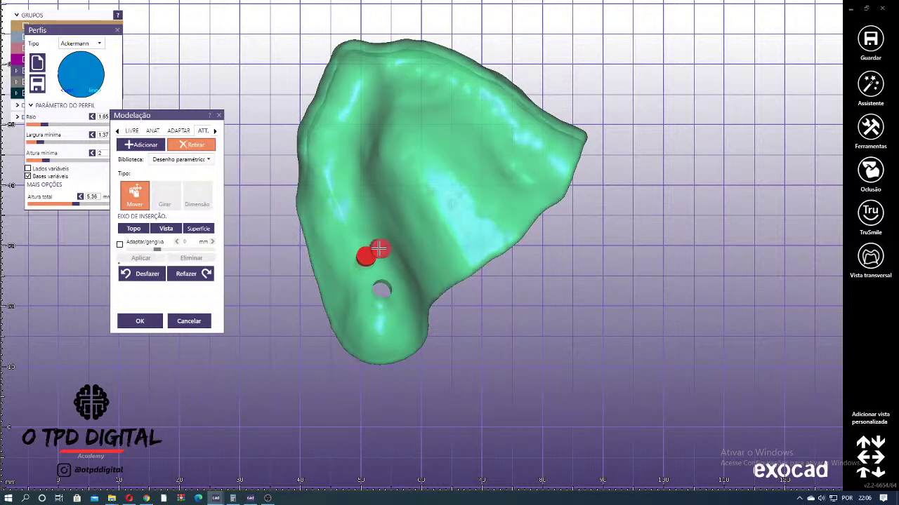
- Place the cylinder in front of the second hole, sink it into the ridge and cut the third perforation
left_click(355, 230)
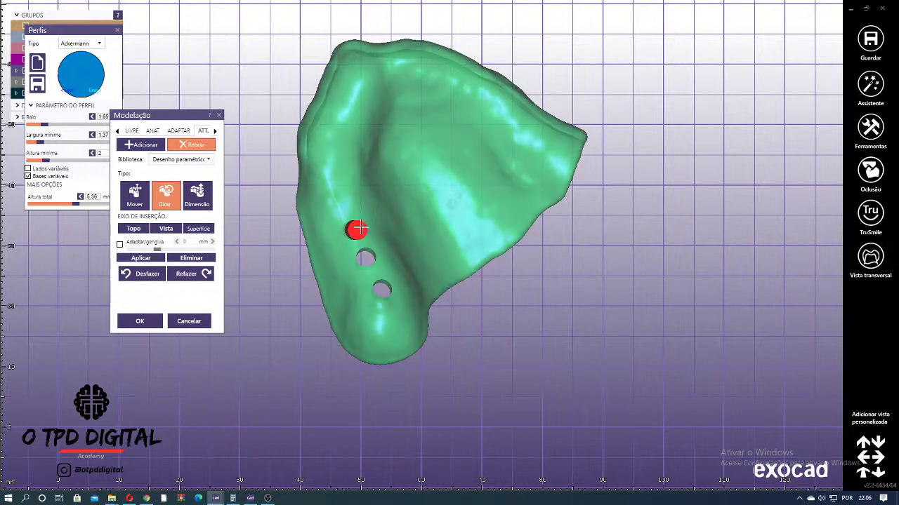
right_click_drag(356, 223, 379, 219)
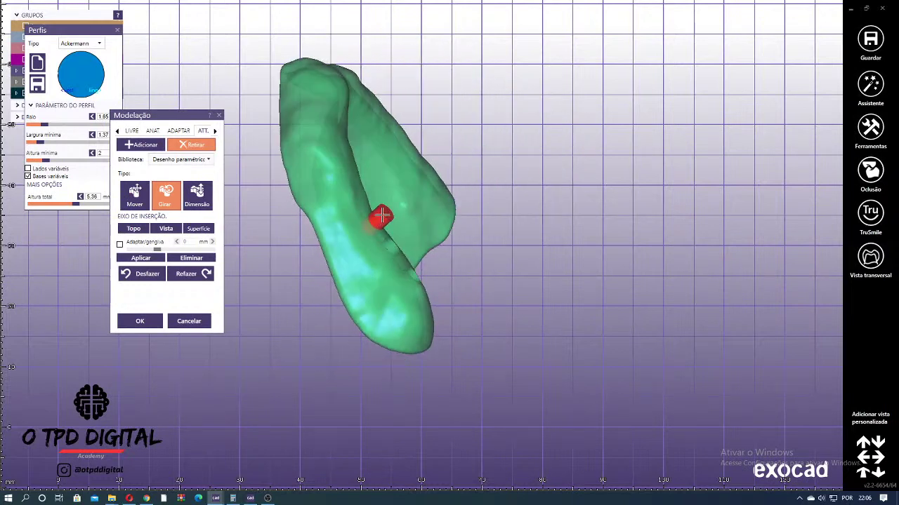
left_click(144, 196)
left_click_drag(386, 217, 375, 220)
right_click_drag(378, 219, 356, 237)
left_click(122, 256)
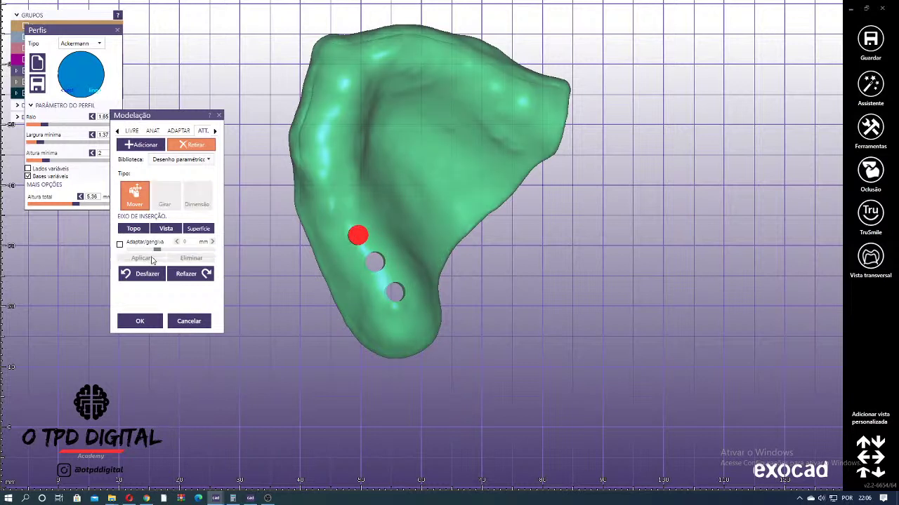
- Place the cylinder in front of the third hole, align and centre it on the crest, and cut the fourth perforation
left_click(342, 205)
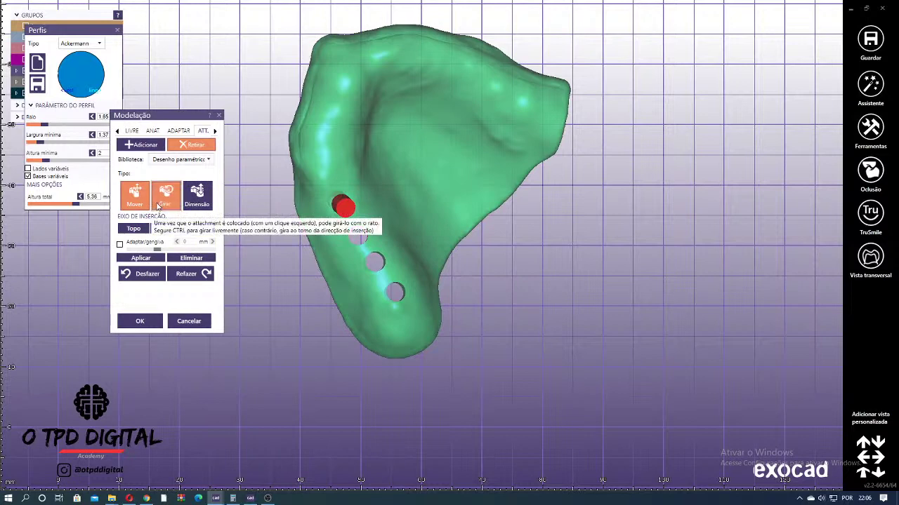
left_click(158, 205)
right_click_drag(342, 203, 400, 194)
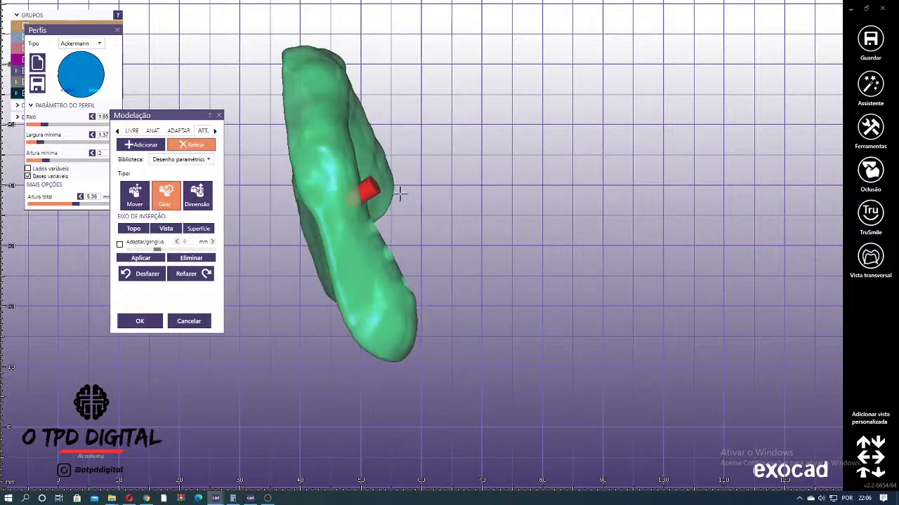
left_click(137, 199)
left_click_drag(368, 189, 359, 198)
right_click_drag(357, 199, 310, 205)
left_click_drag(334, 205, 339, 204)
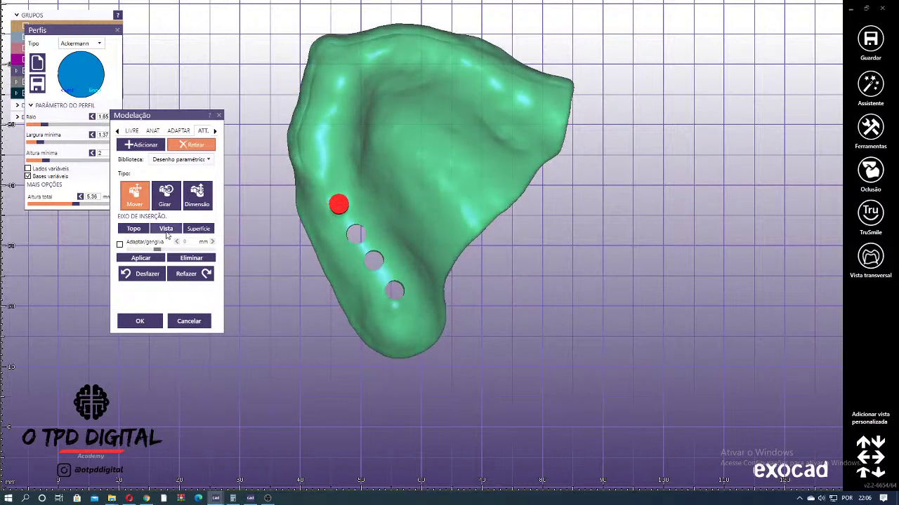
left_click(141, 259)
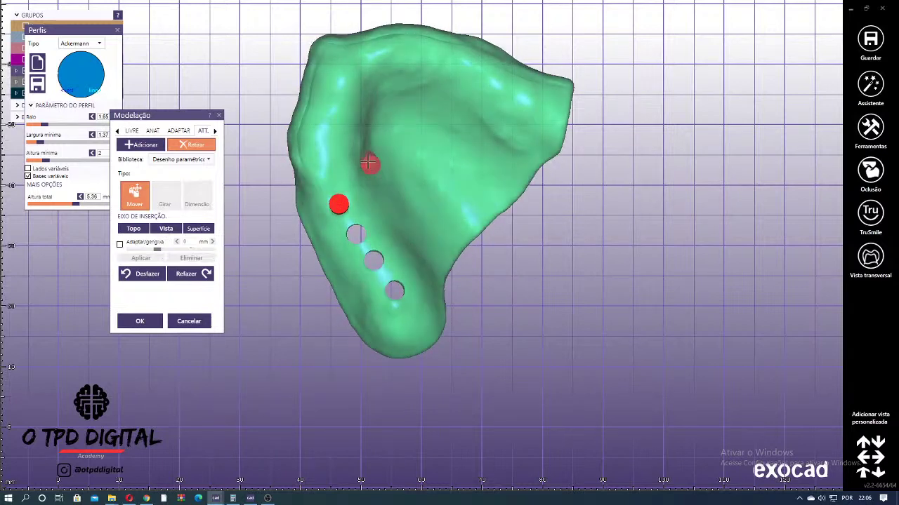
- Place the cylinder in front of the fourth hole, sink it into the ridge and cut the fifth perforation
left_click(330, 177)
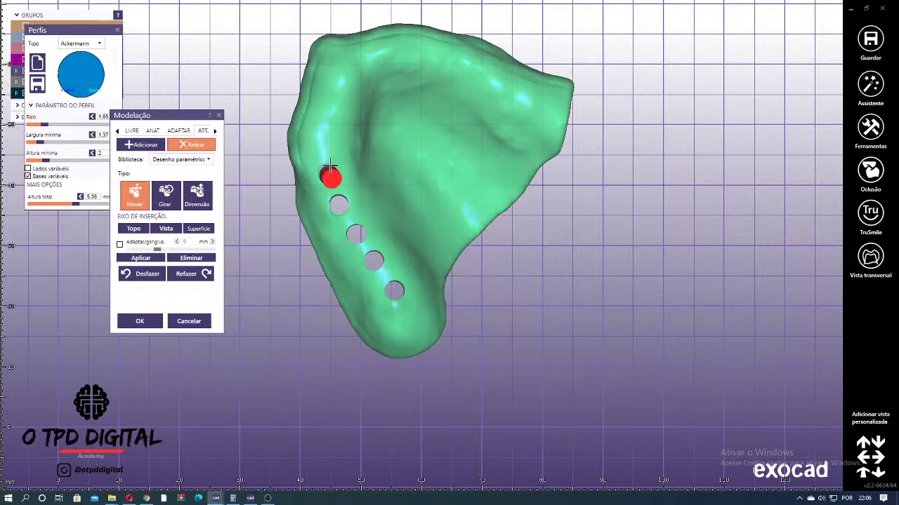
left_click(174, 200)
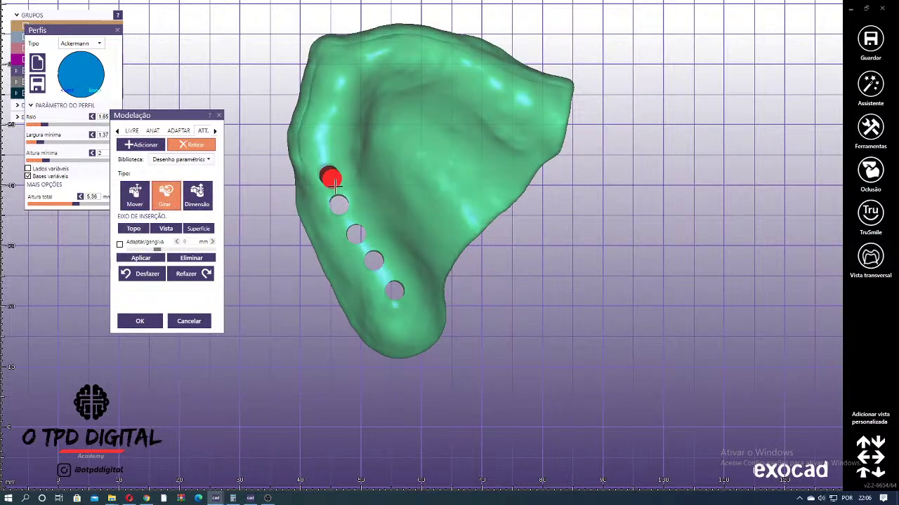
right_click_drag(328, 174, 362, 161)
left_click(136, 197)
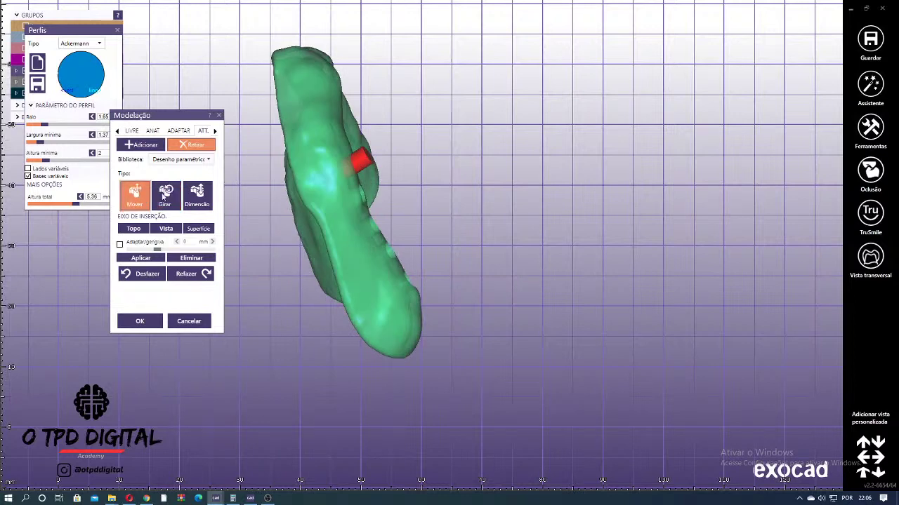
left_click_drag(365, 157, 356, 161)
right_click_drag(356, 162, 328, 159)
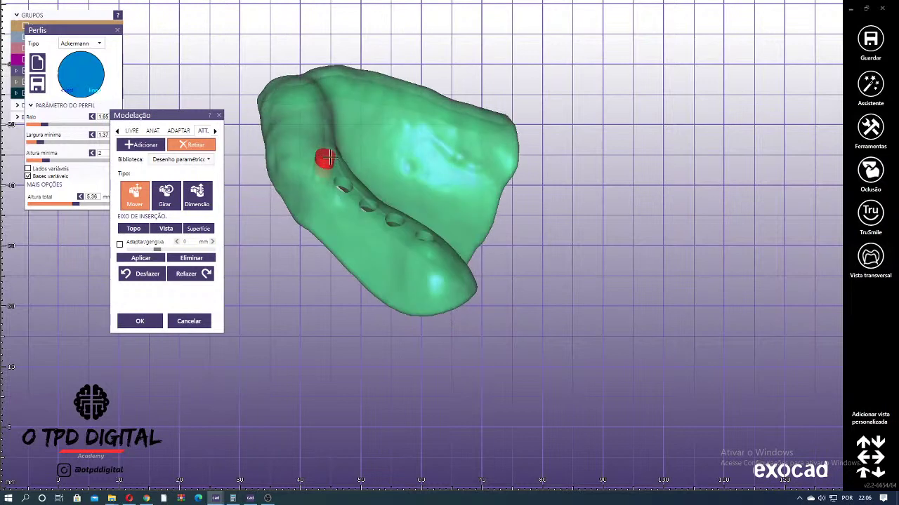
right_click_drag(284, 200, 288, 242)
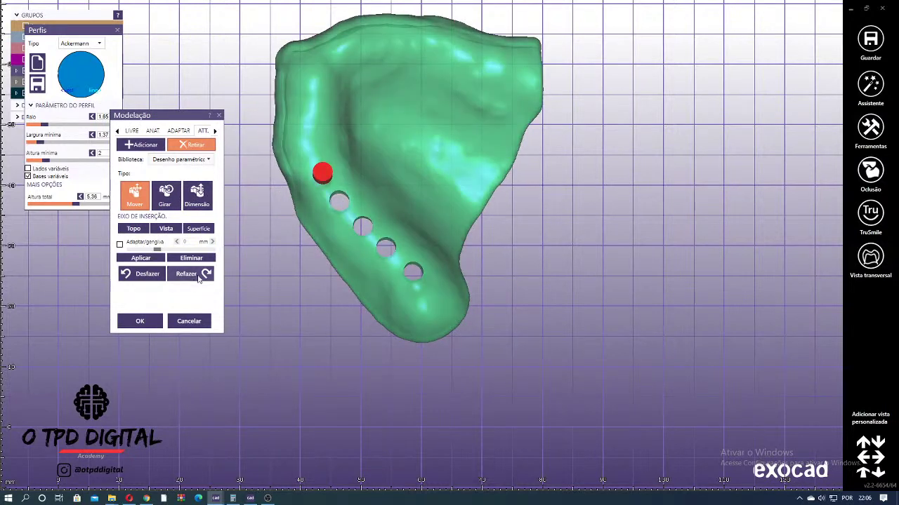
left_click(141, 259)
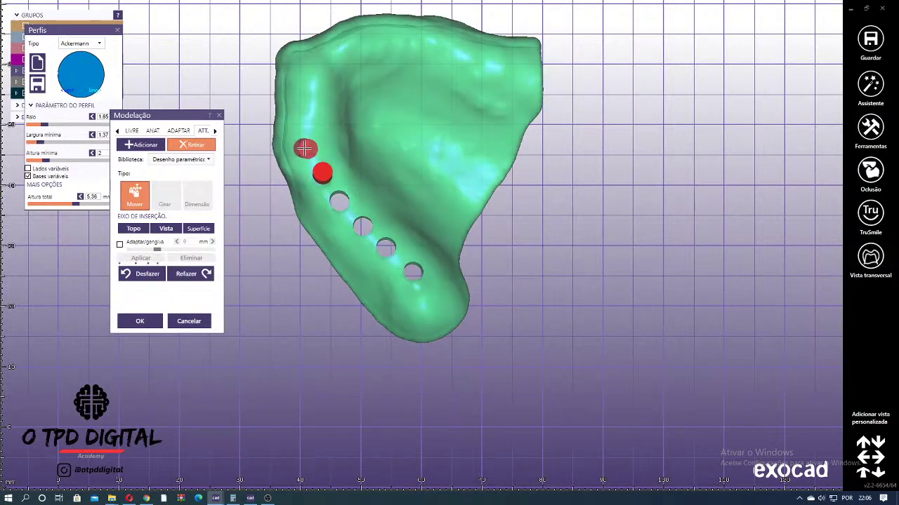
- Place the cylinder in front of the fifth hole, lower it into the ridge crest and cut the sixth perforation
left_click(315, 139)
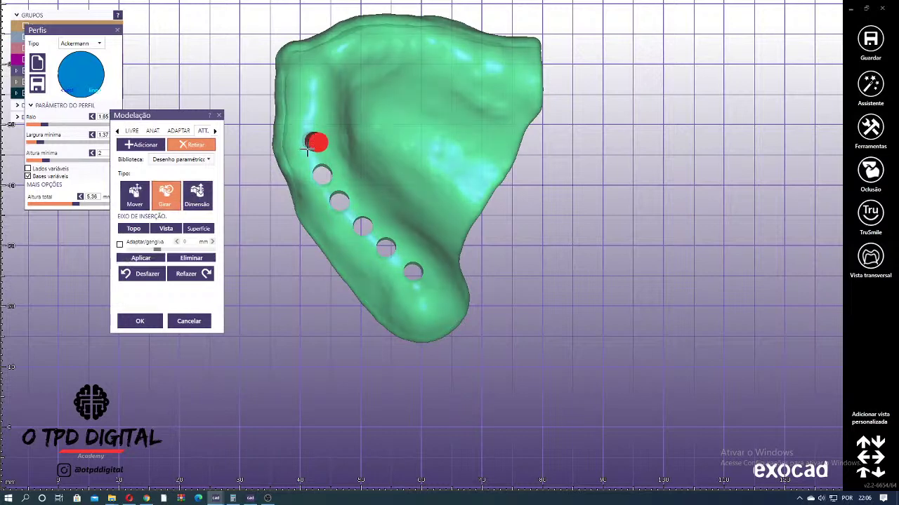
left_click(139, 196)
right_click_drag(323, 132, 394, 124)
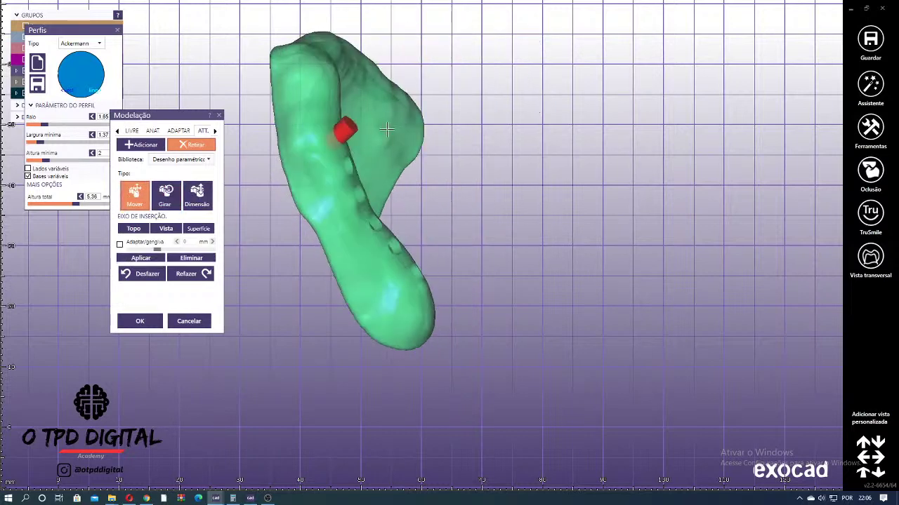
left_click_drag(347, 128, 341, 135)
right_click_drag(343, 135, 311, 148)
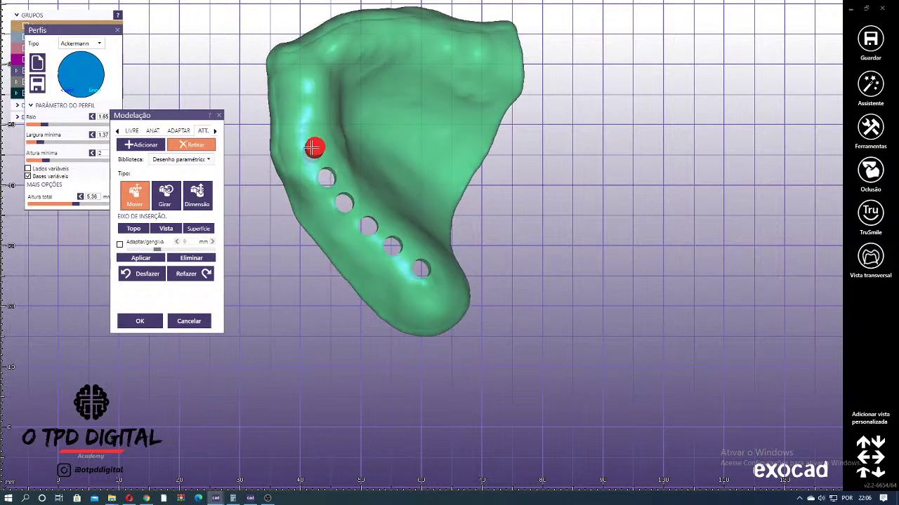
left_click(142, 258)
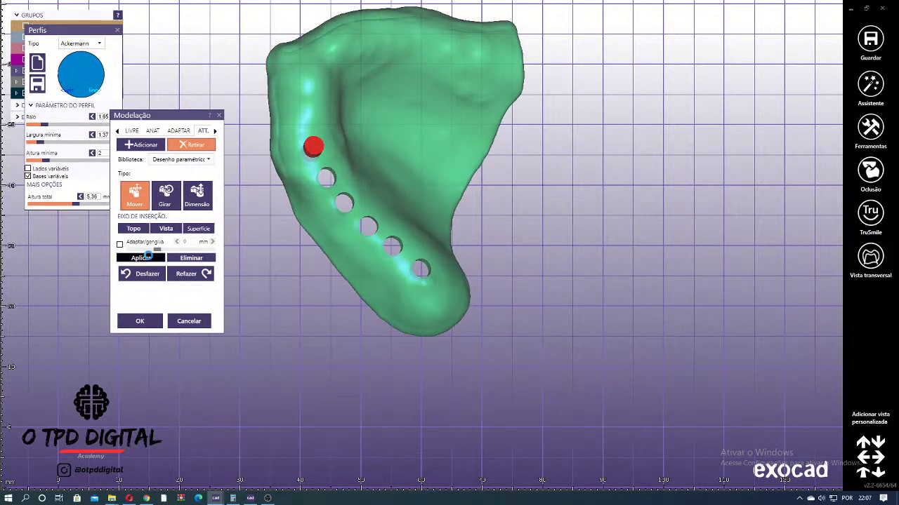
- Review the file types accepted for importing an attachment from file, and cancel the import without choosing a file
mouse_move(461, 106)
right_mouse_down()
mouse_move(419, 173)
mouse_move(433, 139)
mouse_move(330, 214)
right_mouse_up()
left_click(434, 138)
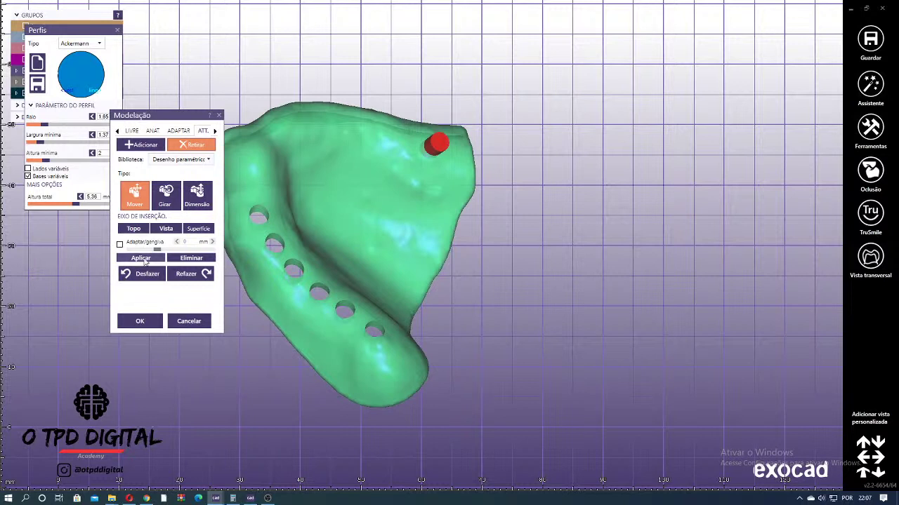
left_click(208, 159)
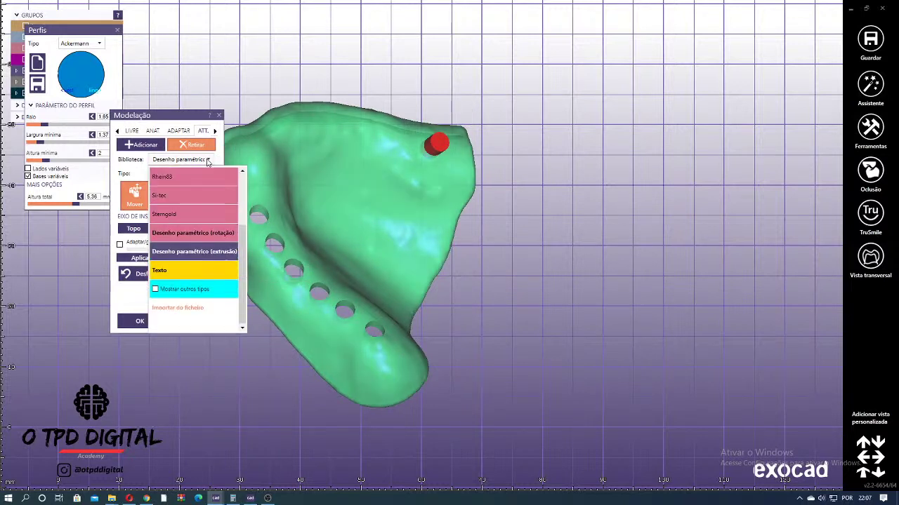
left_click(210, 161)
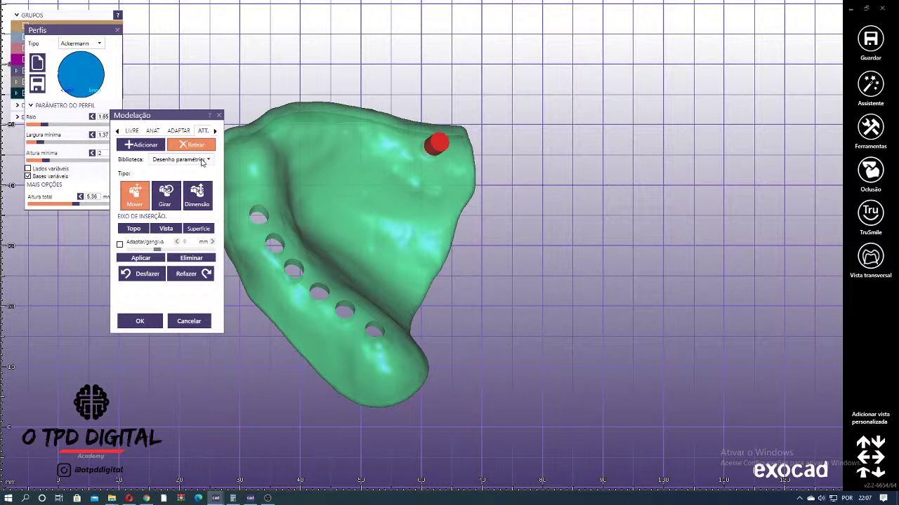
left_click(202, 161)
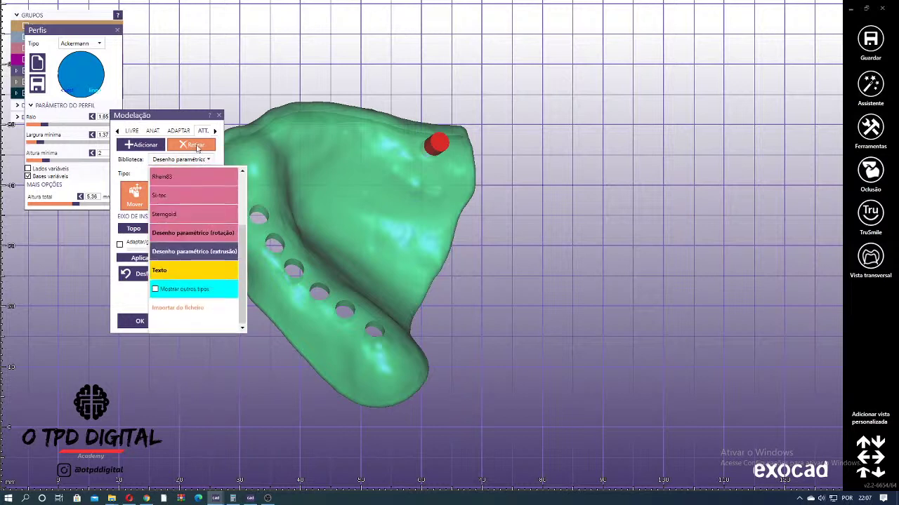
left_click(196, 310)
left_click(605, 290)
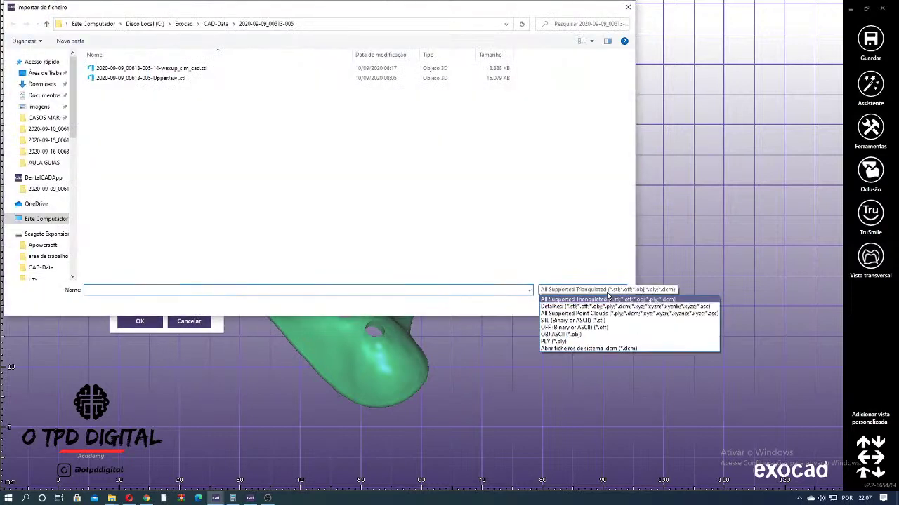
left_click(605, 289)
left_click(597, 290)
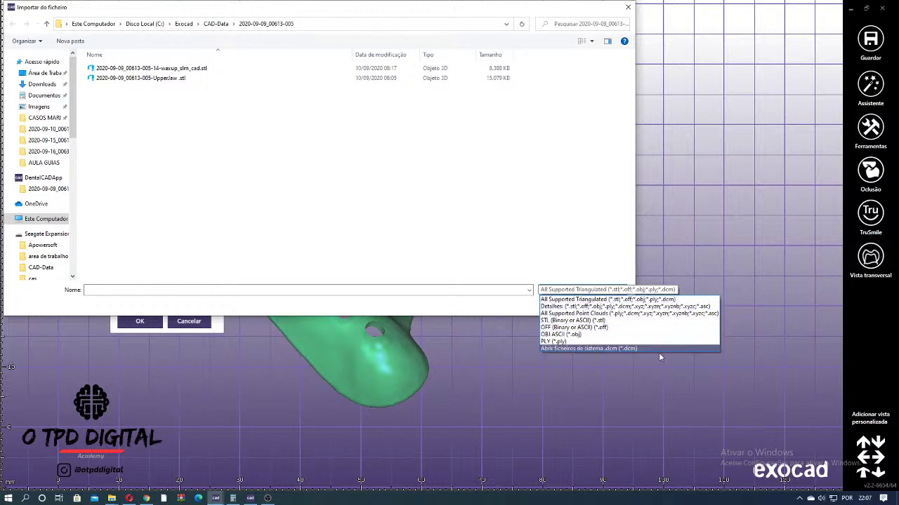
left_click(530, 215)
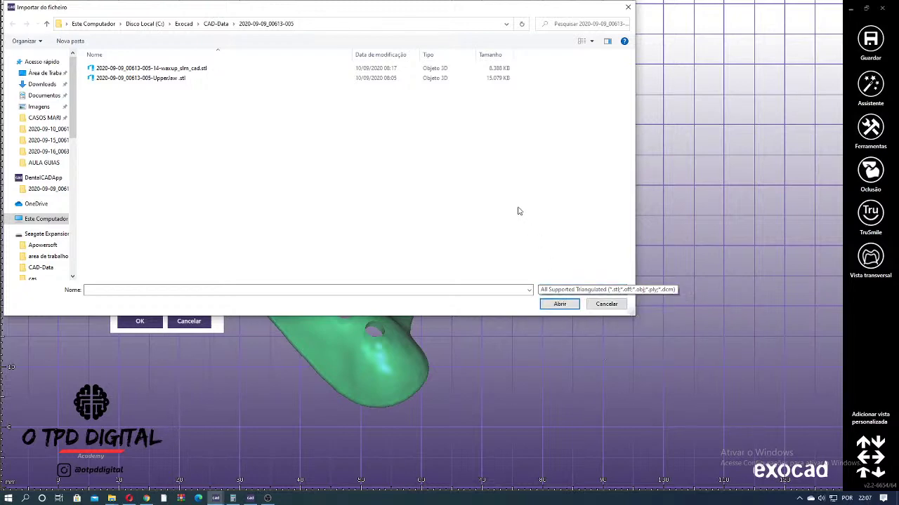
left_click(605, 304)
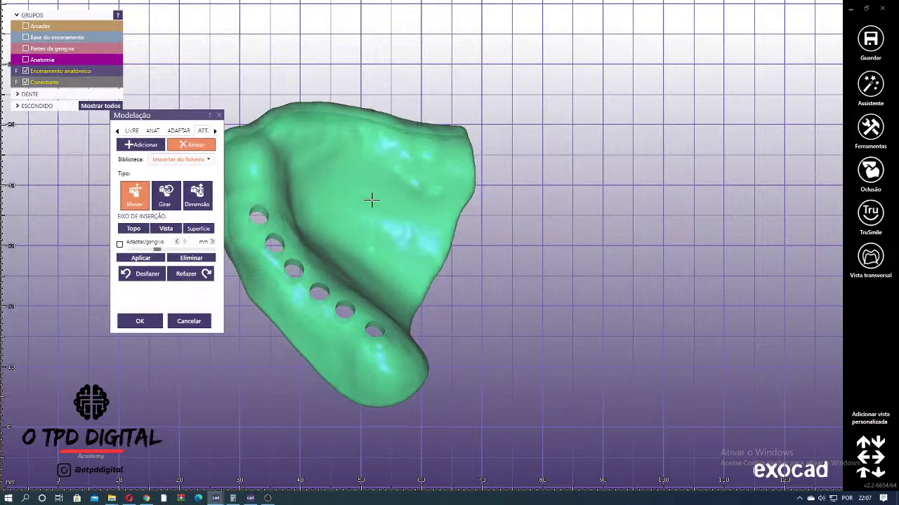
- Examine the six perforations along the ridge from several angles, including the occlusal and inner sides
right_click_drag(284, 204, 298, 174)
scroll(324, 202, "up", 3)
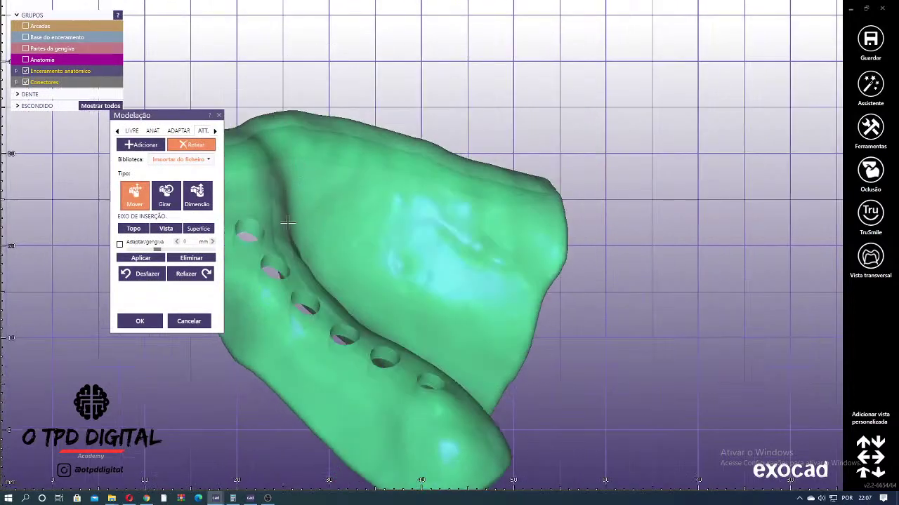
scroll(288, 223, "down", 5)
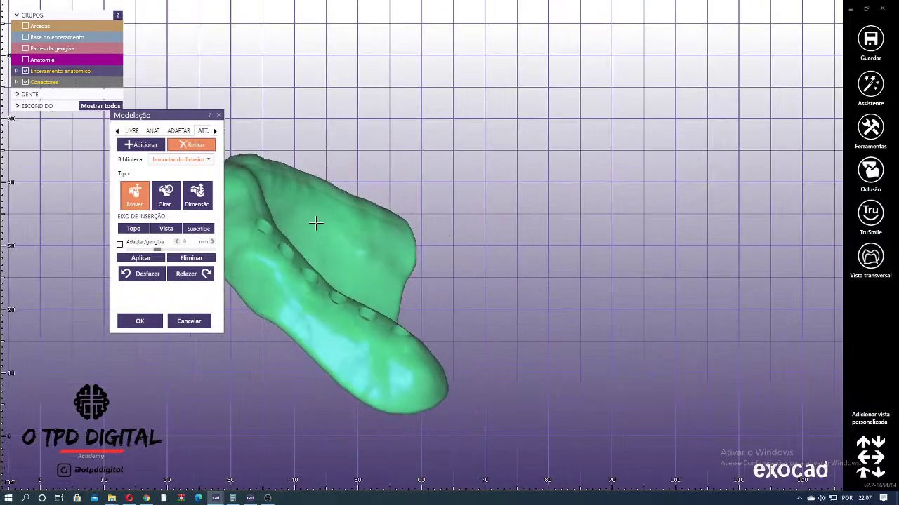
right_click_drag(361, 219, 351, 220)
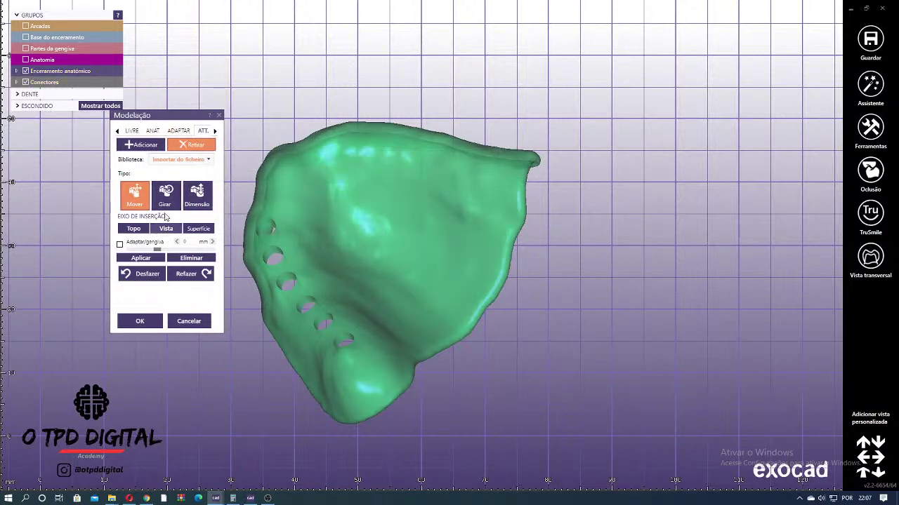
right_click_drag(355, 160, 399, 189)
right_click_drag(231, 208, 344, 210)
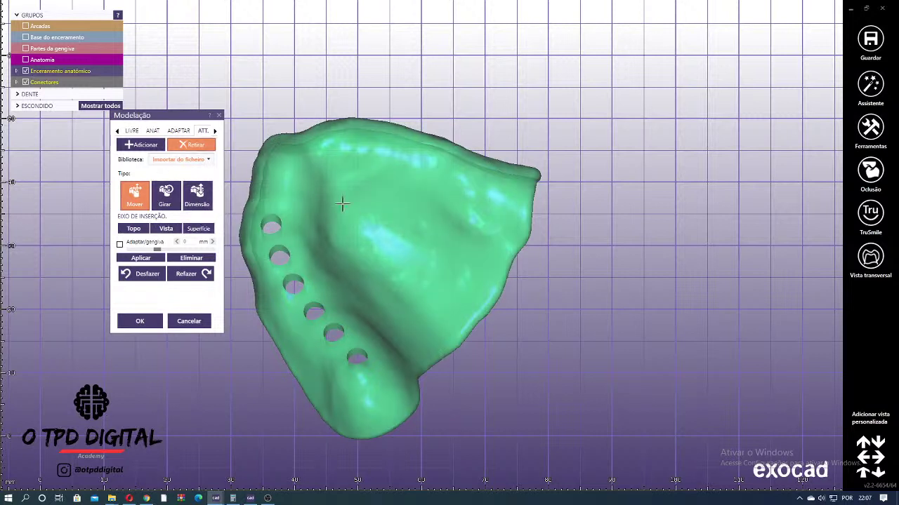
right_click_drag(345, 203, 375, 231)
left_click(204, 199)
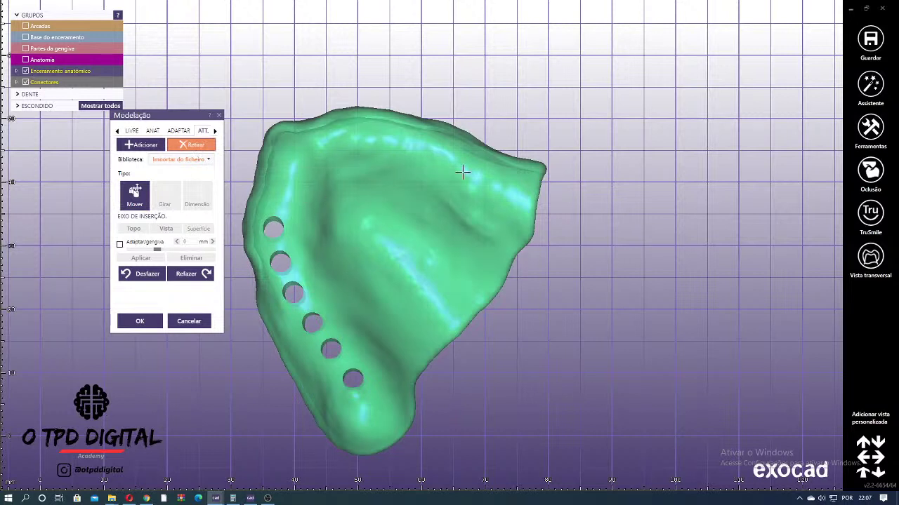
- Set up an extruded parametric attachment with the Circular profile, reducing its radius and increasing its total height
left_click(190, 159)
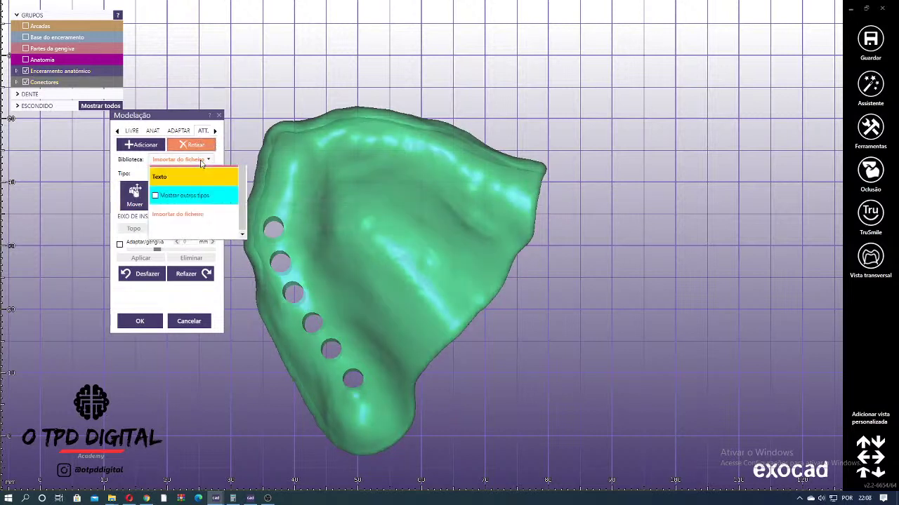
left_click(219, 252)
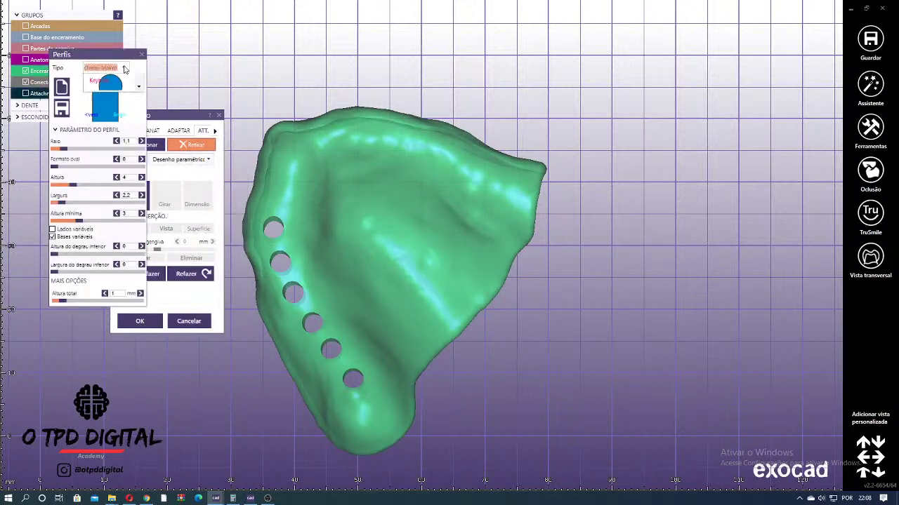
left_click(124, 68)
scroll(124, 200, "down", 4)
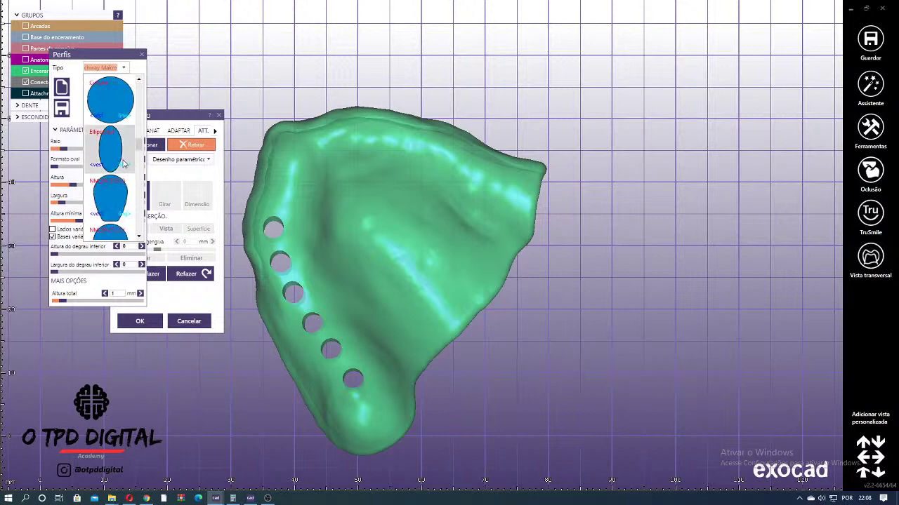
left_click(115, 108)
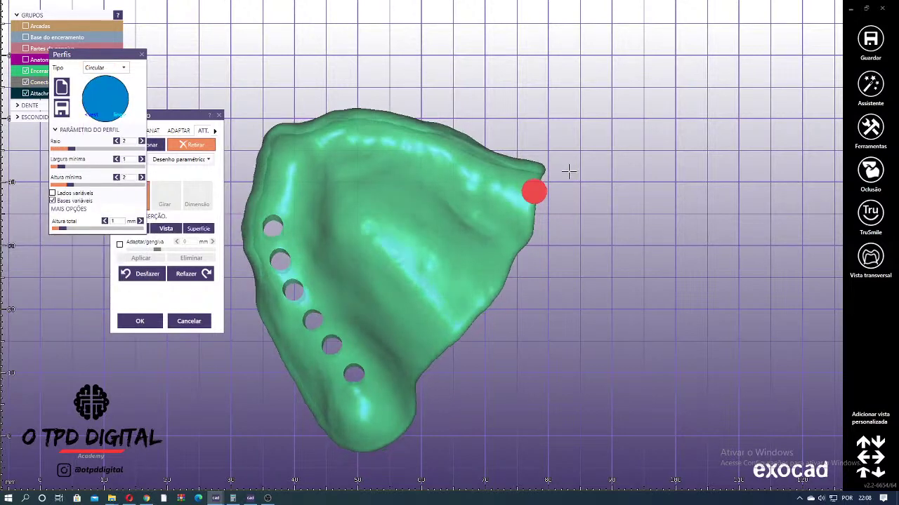
left_click_drag(81, 150, 67, 149)
left_click_drag(62, 229, 125, 228)
- Tilt the cylinder upright at the posterior end of the opposite ridge and subtract it to cut that side's first perforation
left_click(166, 195)
left_click_drag(511, 175, 517, 157)
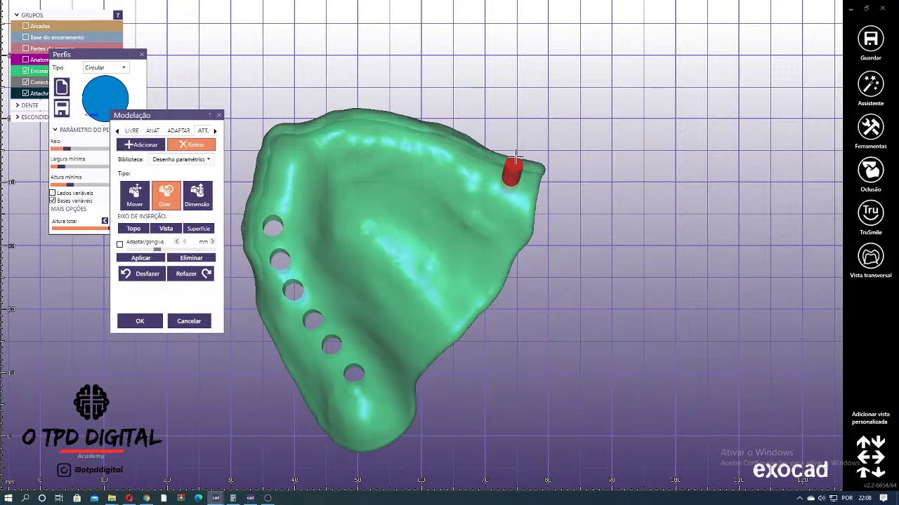
right_click_drag(516, 157, 518, 177)
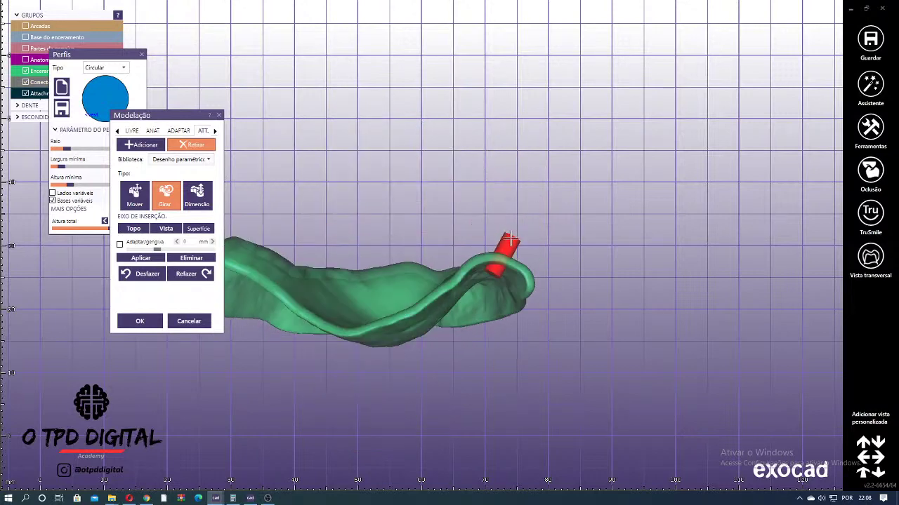
left_click_drag(519, 233, 499, 238)
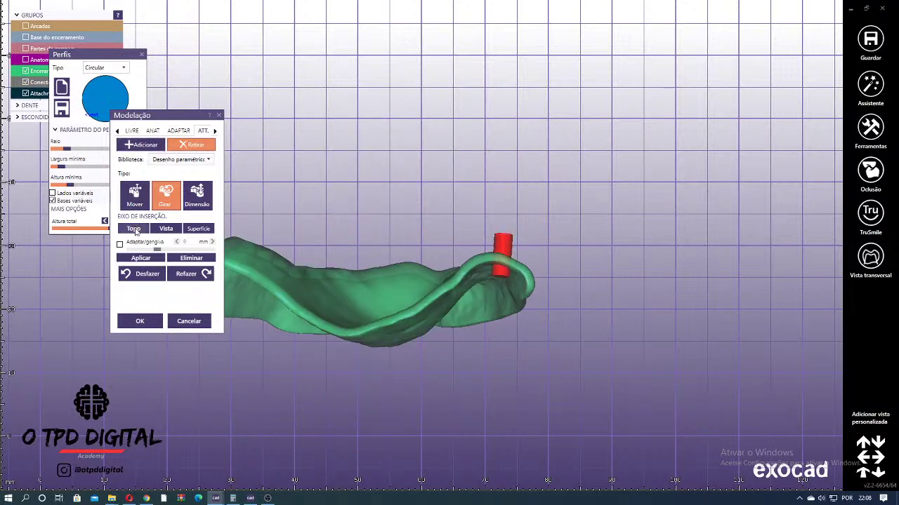
left_click(141, 258)
- Place the cylinder in front of the first hole on the opposite ridge, sink it slightly and cut the second perforation
right_click_drag(435, 164, 421, 238)
left_click(480, 368)
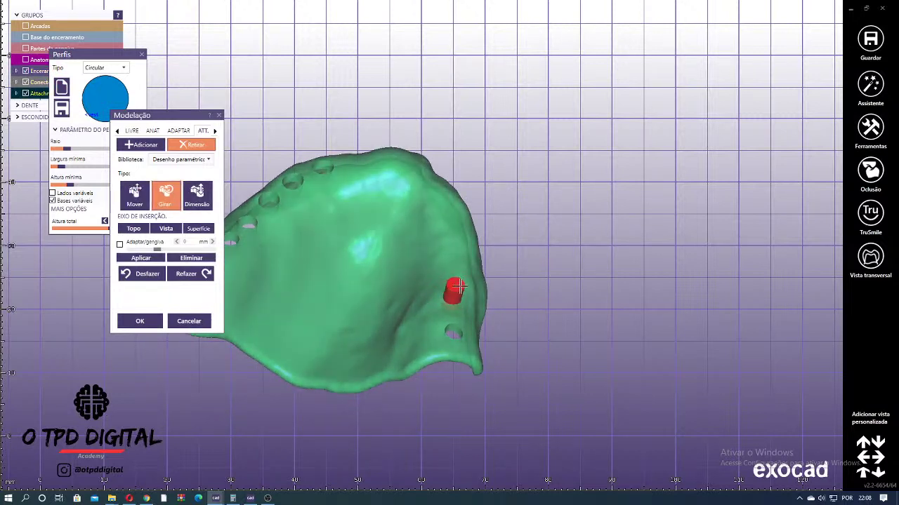
right_click_drag(425, 381, 426, 175)
left_click_drag(463, 206, 464, 219)
right_click_drag(466, 221, 484, 266)
left_click(139, 262)
- Place the cylinder in front of the second hole on the opposite ridge, tilt and lower it, and cut the third perforation
left_click(439, 288)
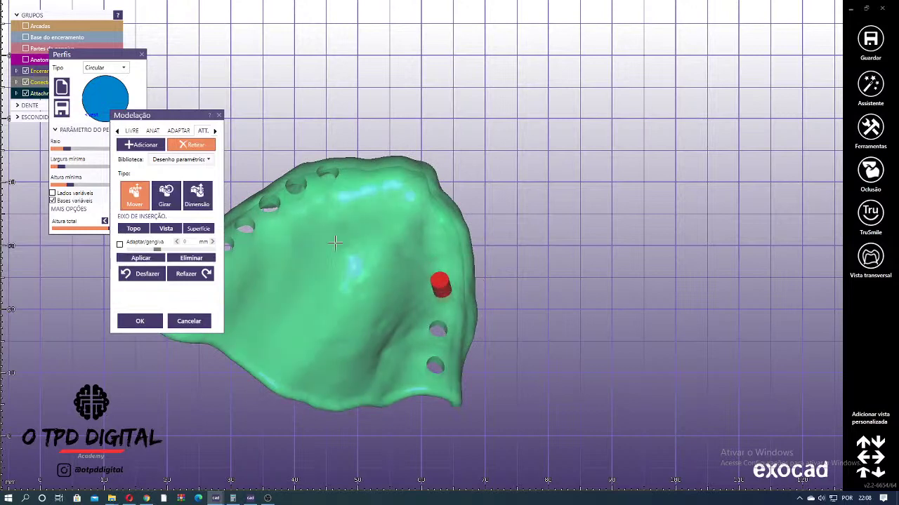
left_click(170, 201)
left_click_drag(444, 284, 453, 279)
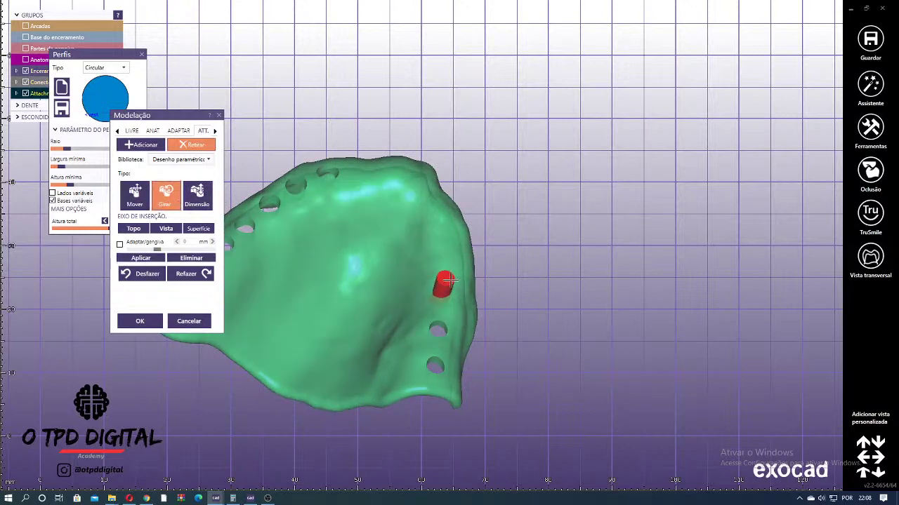
left_click(137, 199)
right_click_drag(472, 303, 476, 242)
left_click_drag(456, 185, 455, 187)
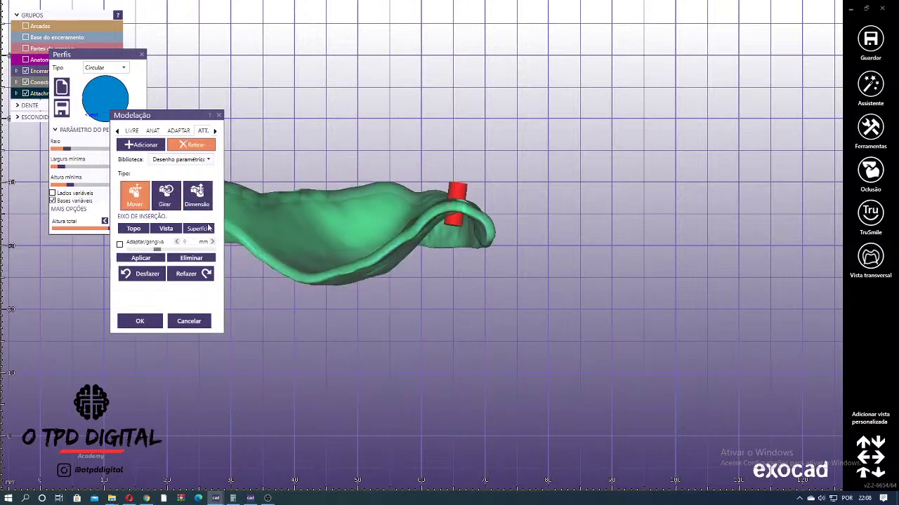
left_click(146, 259)
right_click_drag(504, 190, 365, 254)
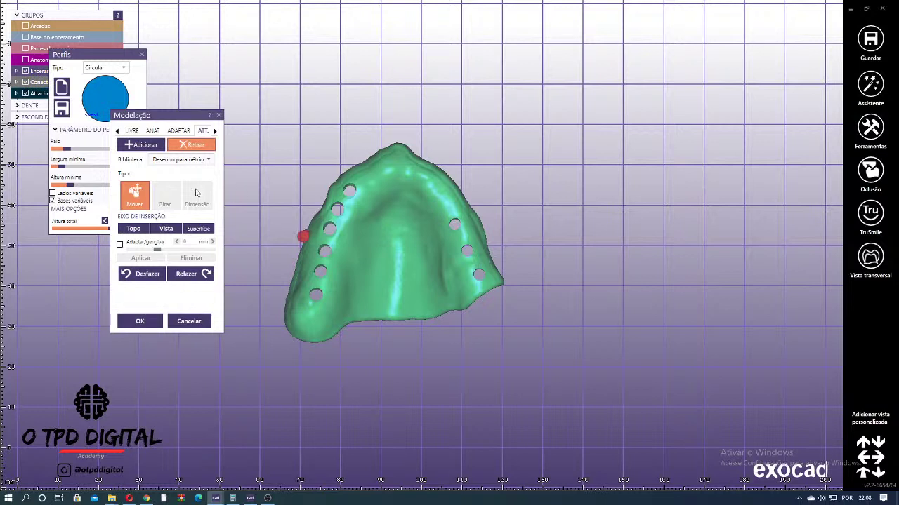
- Create a text attachment reading "Guia CIRURGICO SIMPLES" and place it lengthwise along the palate of the guide
left_click(181, 160)
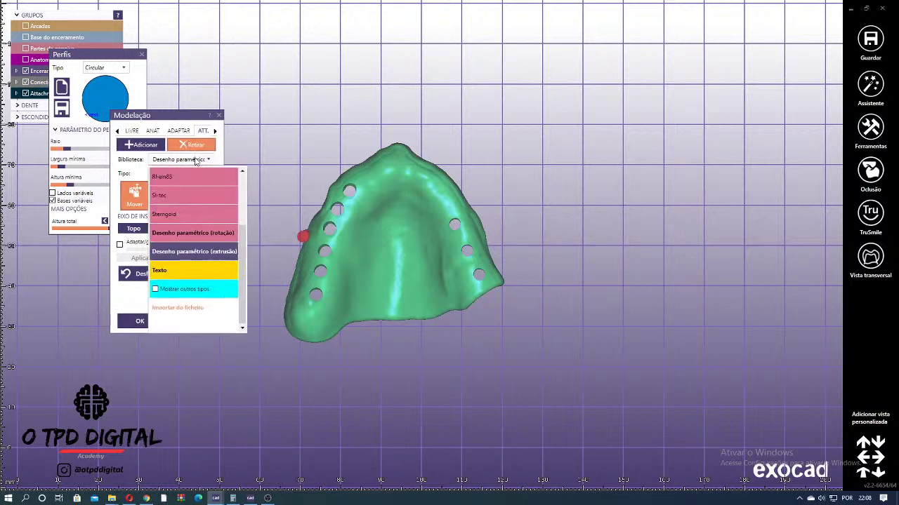
left_click(193, 270)
left_click(187, 218)
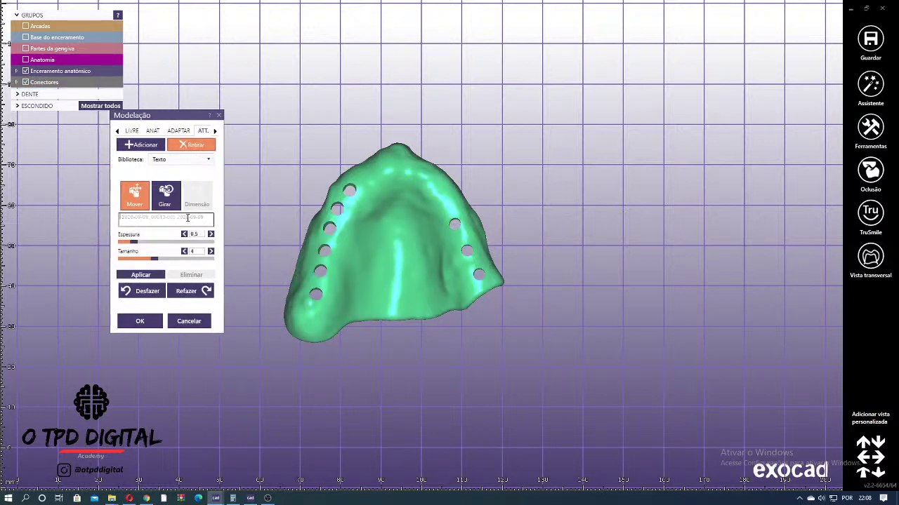
type("Guia CIRURGICO SIMPLES")
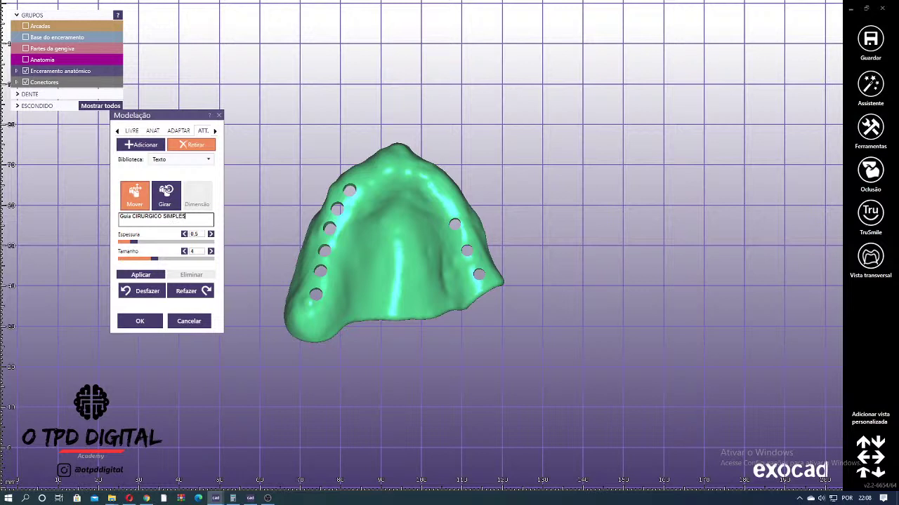
left_click(320, 272)
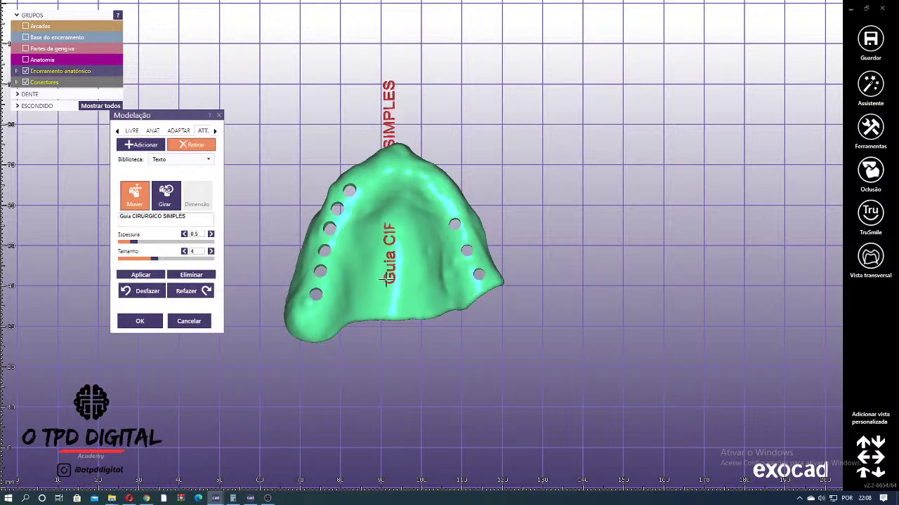
- Set the palatal text's thickness to 1.11 and its size to 2.25, and apply it to the guide
left_click_drag(134, 243, 156, 243)
right_click_drag(358, 291, 372, 253)
left_click_drag(156, 243, 138, 258)
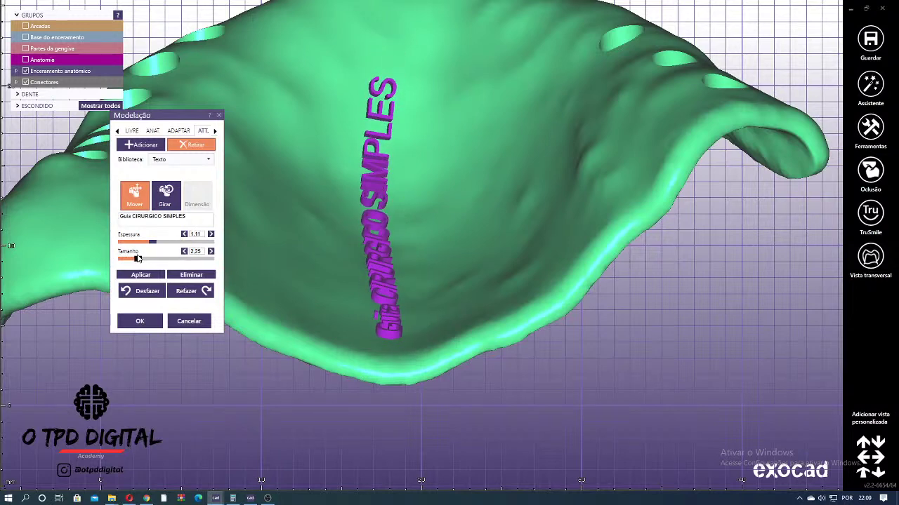
scroll(374, 264, "down", 6)
mouse_move(374, 263)
right_mouse_down()
mouse_move(355, 262)
mouse_move(388, 264)
right_mouse_up()
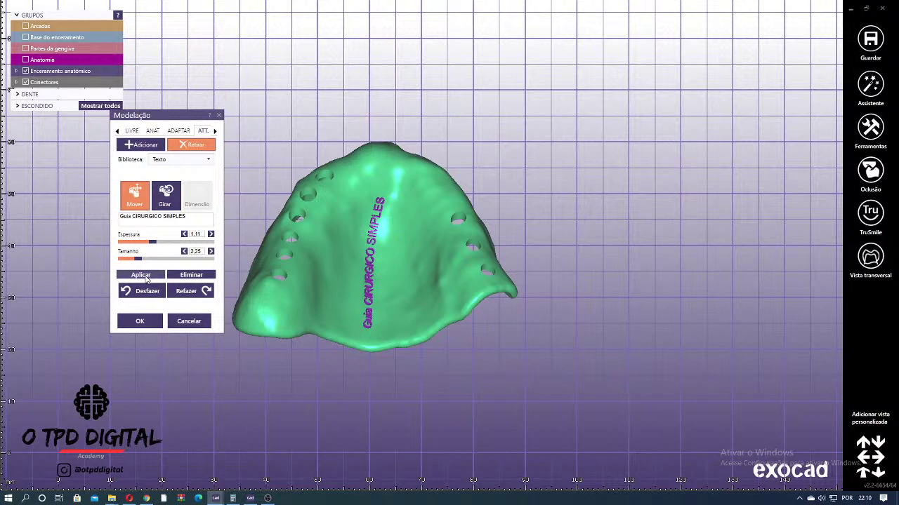
left_click(142, 276)
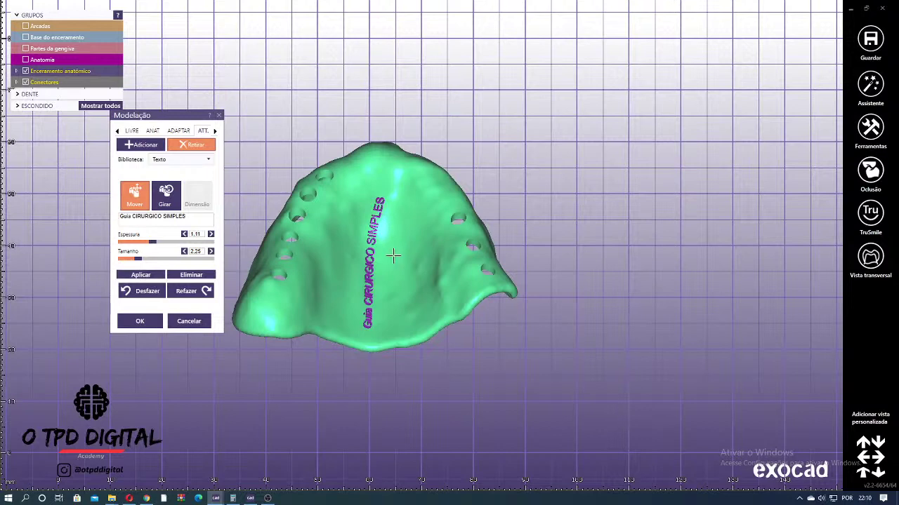
- Check the lettering and perforations from several angles and accept the attachment modelling
right_click_drag(394, 256, 362, 93)
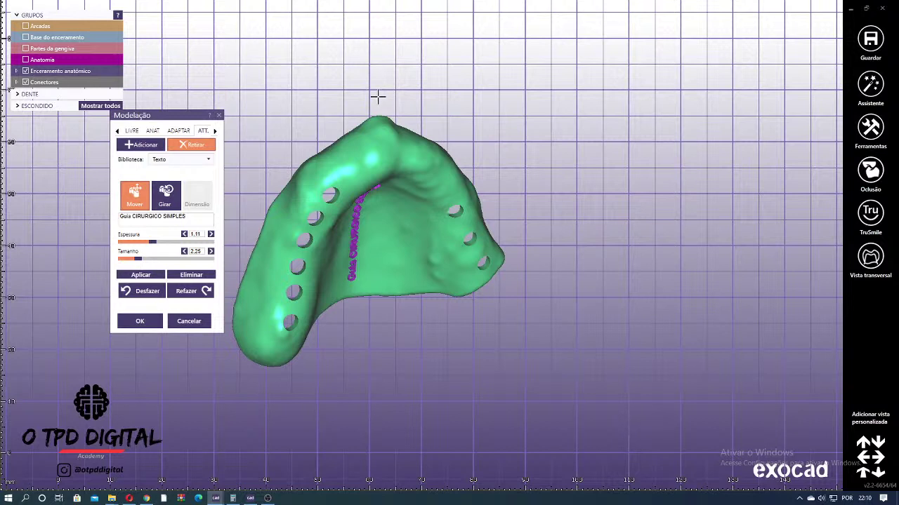
right_click_drag(466, 109, 468, 77)
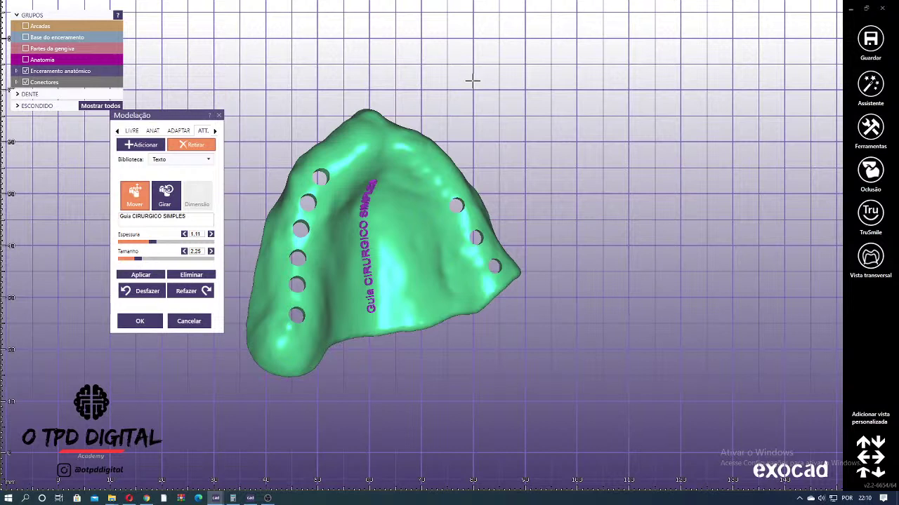
mouse_move(414, 98)
right_mouse_down()
mouse_move(395, 174)
mouse_move(296, 218)
right_mouse_up()
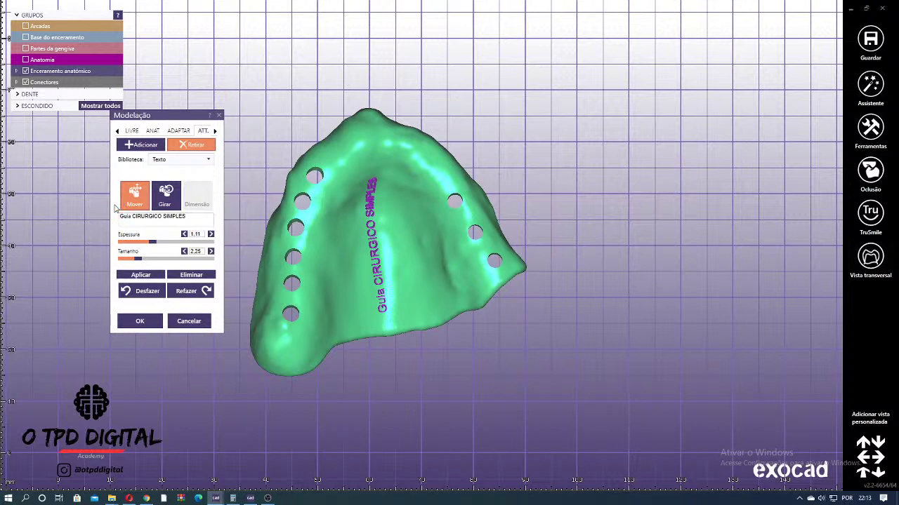
left_click(139, 321)
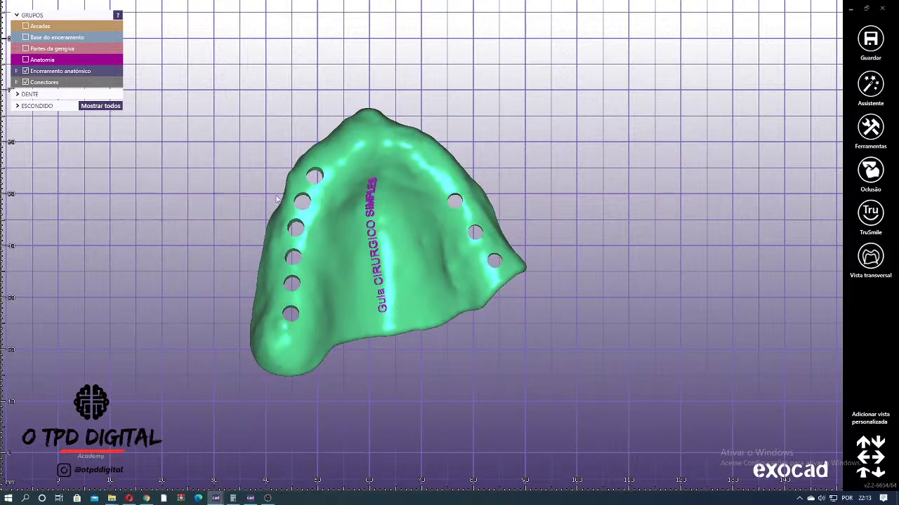
right_click_drag(332, 188, 319, 241)
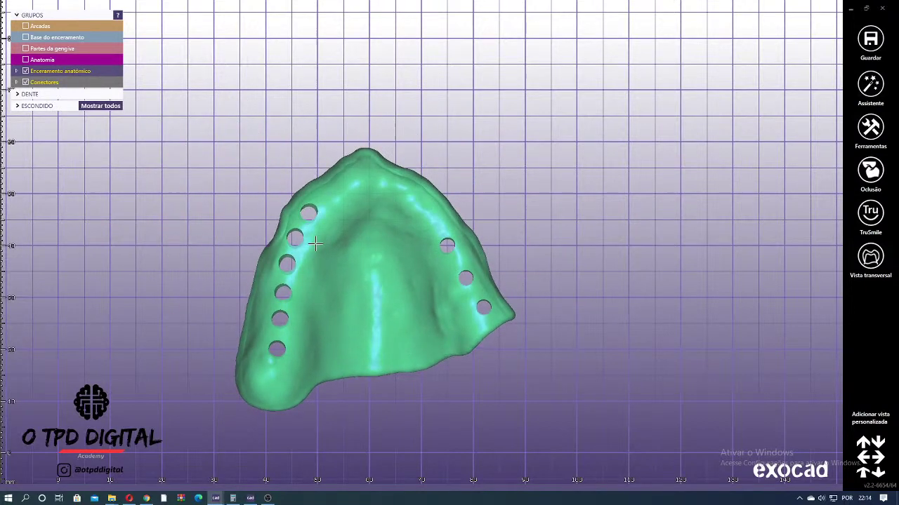
scroll(311, 236, "down", 3)
middle_click_drag(394, 229, 452, 210)
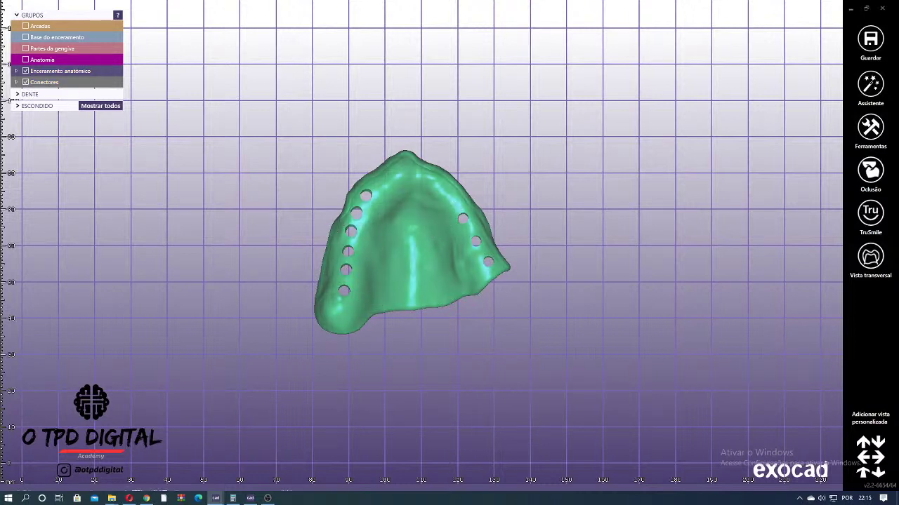
- Switch to OBS Studio and transition the webcam preview to the live program output
left_click(269, 498)
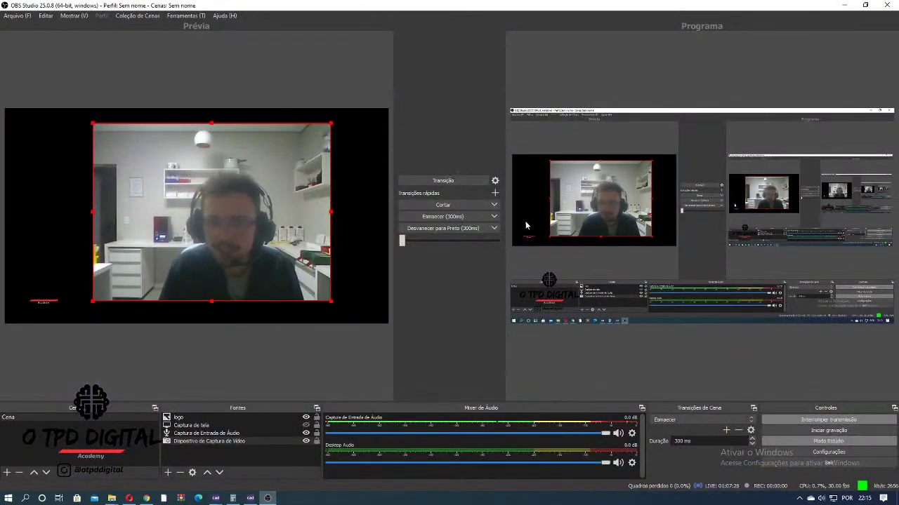
mouse_move(281, 216)
left_mouse_down()
mouse_move(416, 214)
mouse_move(266, 214)
left_mouse_up()
left_click(459, 184)
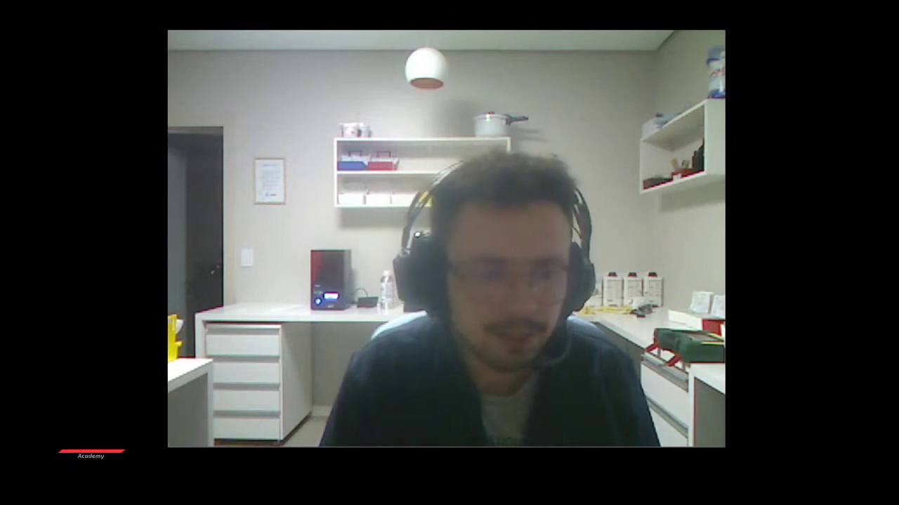